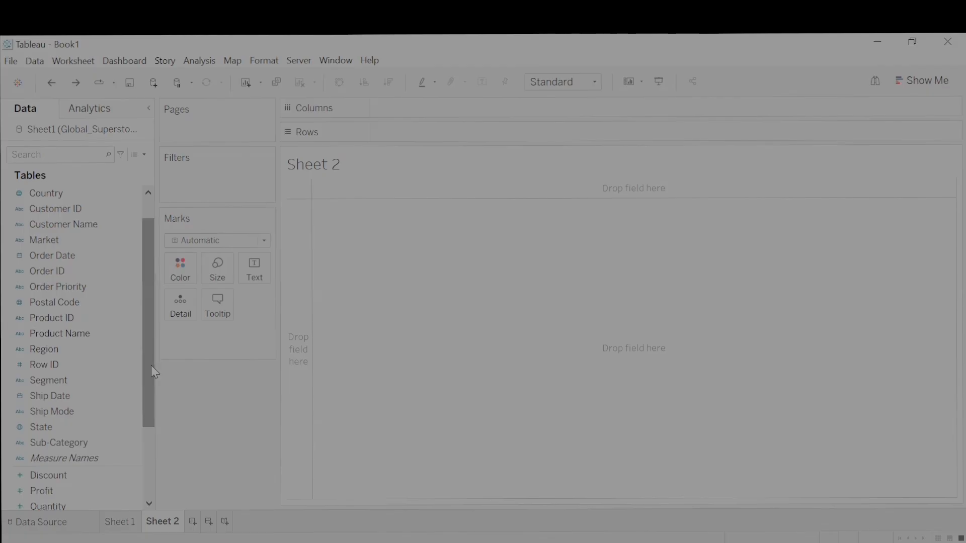
- Show the sum of Sales as a text mark on Sheet 2
{"action": "left_click", "coordinate": [55, 445]}
{"action": "left_click_drag", "start_coordinate": [151, 336], "coordinate": [150, 393]}
{"action": "left_click", "coordinate": [35, 413]}
{"action": "left_click_drag", "start_coordinate": [36, 427], "coordinate": [211, 372]}
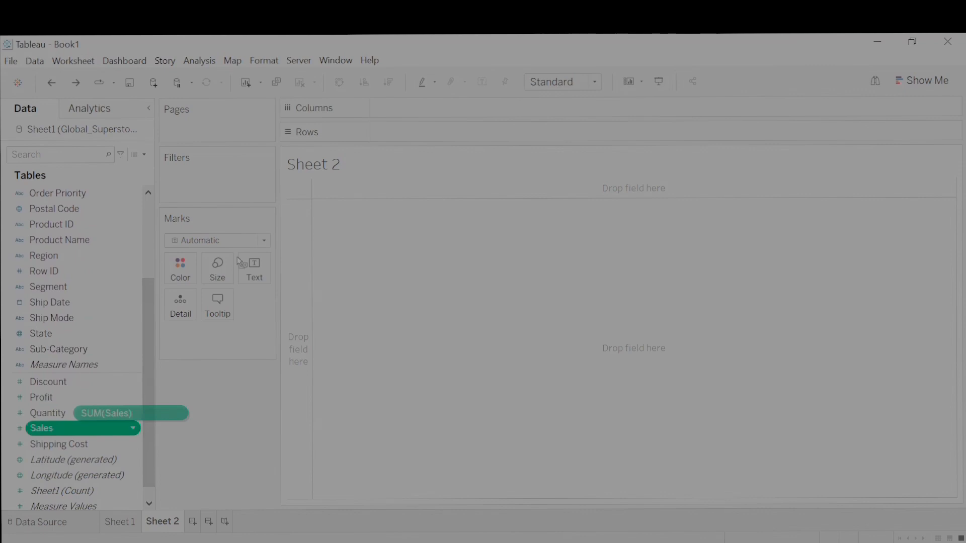
{"action": "left_click_drag", "start_coordinate": [236, 258], "coordinate": [243, 266]}
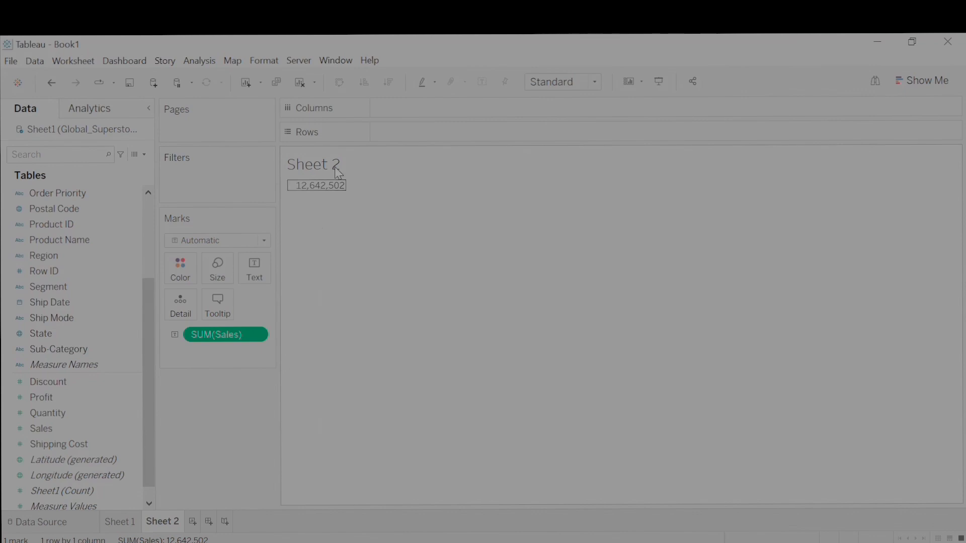
- Break the sales total down into rows by the year of Order Date
{"action": "left_click_drag", "start_coordinate": [149, 308], "coordinate": [149, 228]}
{"action": "left_click_drag", "start_coordinate": [70, 286], "coordinate": [428, 129]}
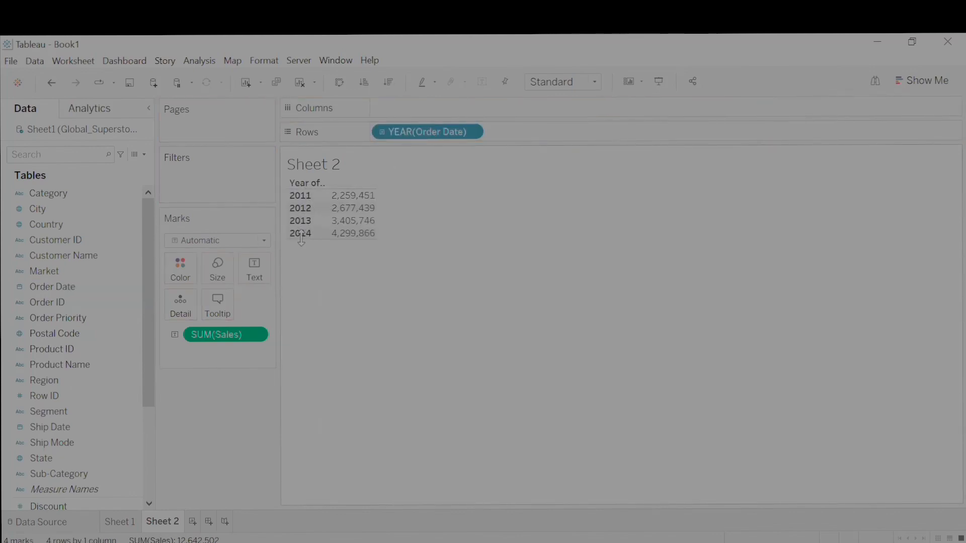
{"action": "mouse_move", "coordinate": [356, 198]}
- Create a calculated field named CY Sale
{"action": "left_click", "coordinate": [146, 155]}
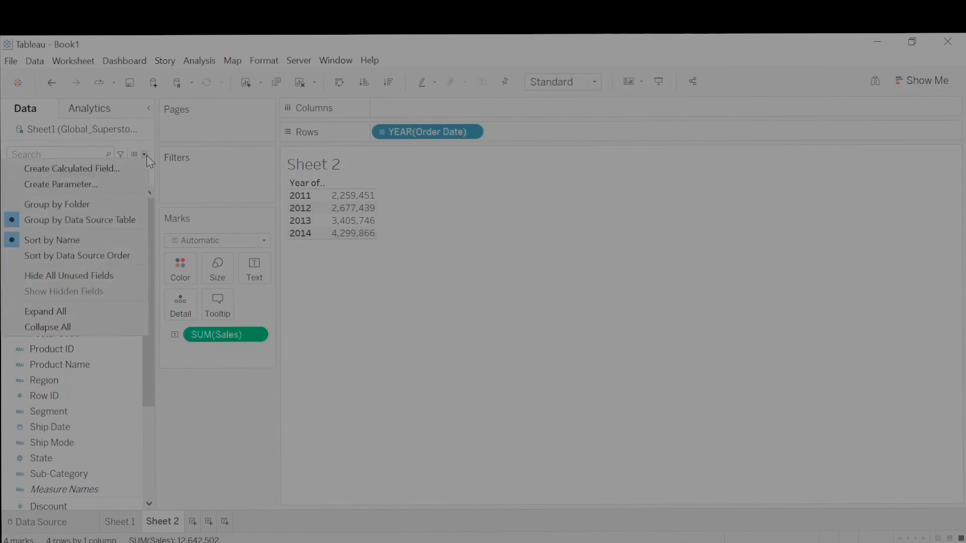
{"action": "left_click", "coordinate": [105, 168]}
{"action": "key", "text": "BackSpace"}
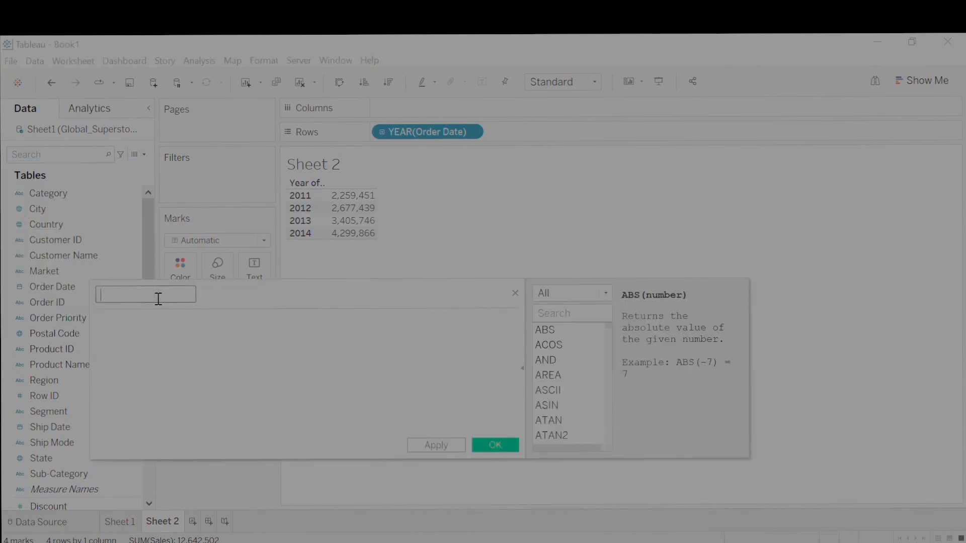
{"action": "type", "text": "CY Sale"}
- Start the CY Sale formula with the condition IF YEAR([Order Date])
{"action": "left_click", "coordinate": [149, 328]}
{"action": "type", "text": "I"}
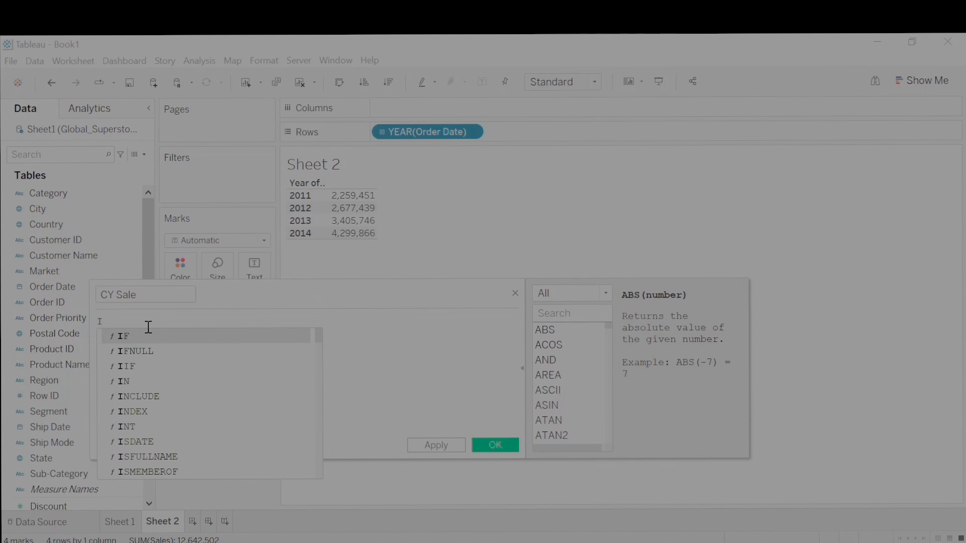
{"action": "type", "text": "F YE"}
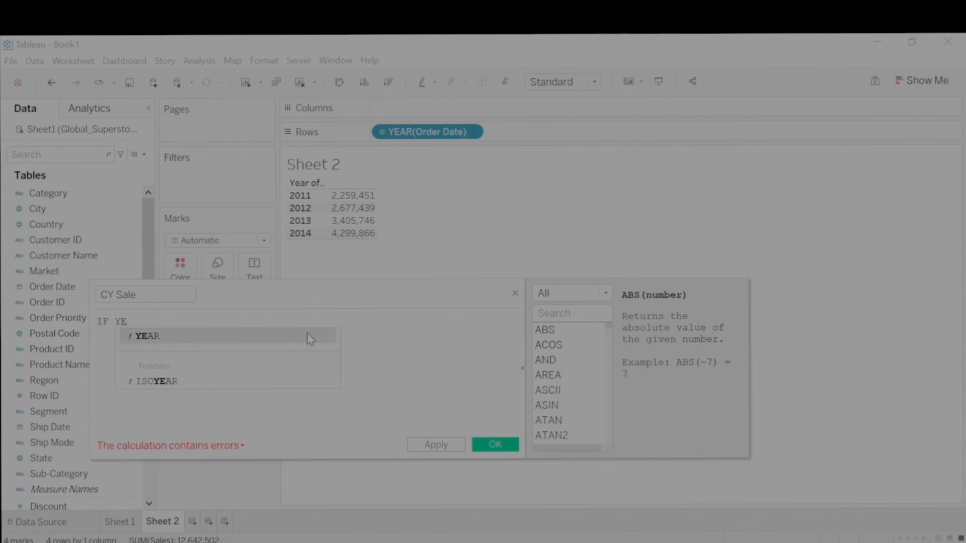
{"action": "left_click", "coordinate": [309, 336]}
{"action": "type", "text": "ORD"}
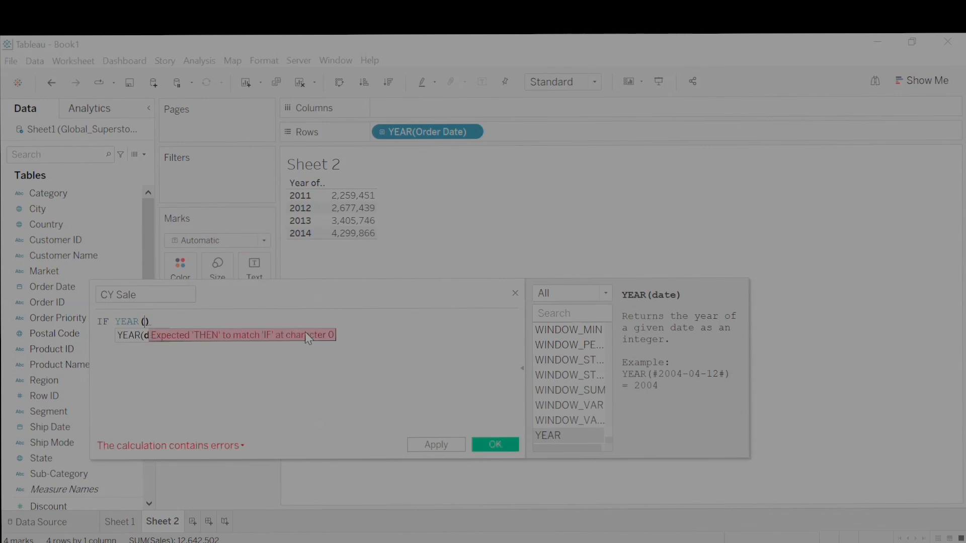
{"action": "left_click", "coordinate": [305, 333]}
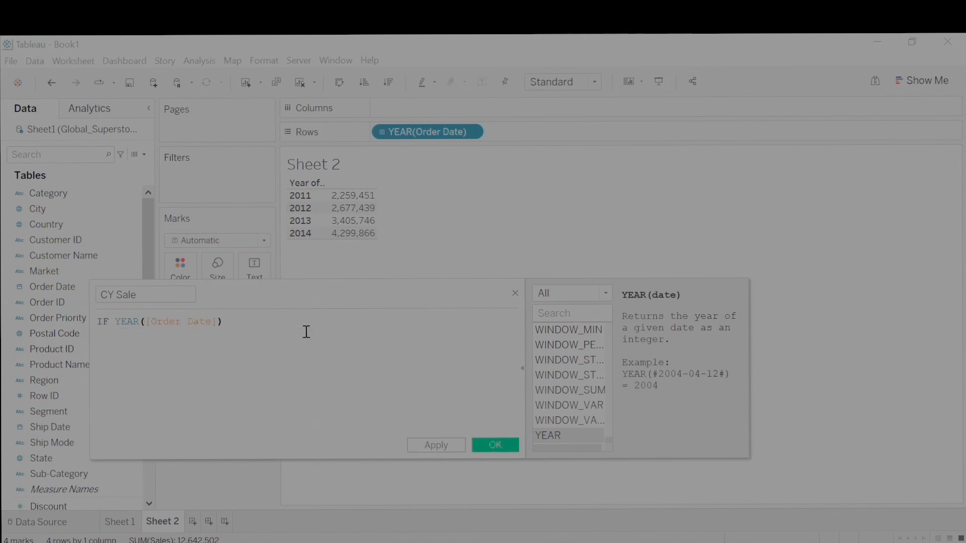
- Complete the CY Sale formula with = 2014 THEN [Sales] END and save the calculated field
{"action": "type", "text": "="}
{"action": "type", "text": " \""}
{"action": "type", "text": "201"}
{"action": "type", "text": "4 T"}
{"action": "type", "text": "HEN S"}
{"action": "left_click", "coordinate": [338, 335]}
{"action": "type", "text": "EN"}
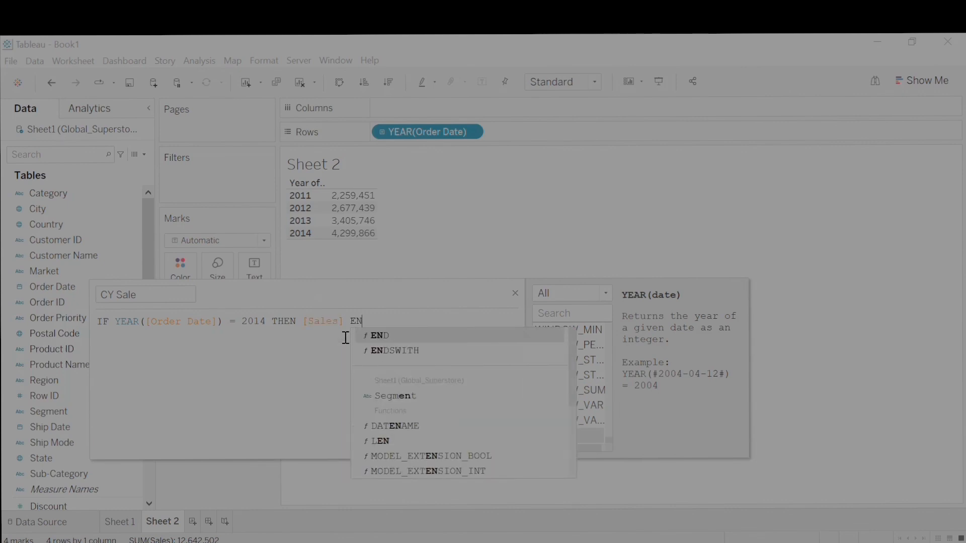
{"action": "type", "text": "D"}
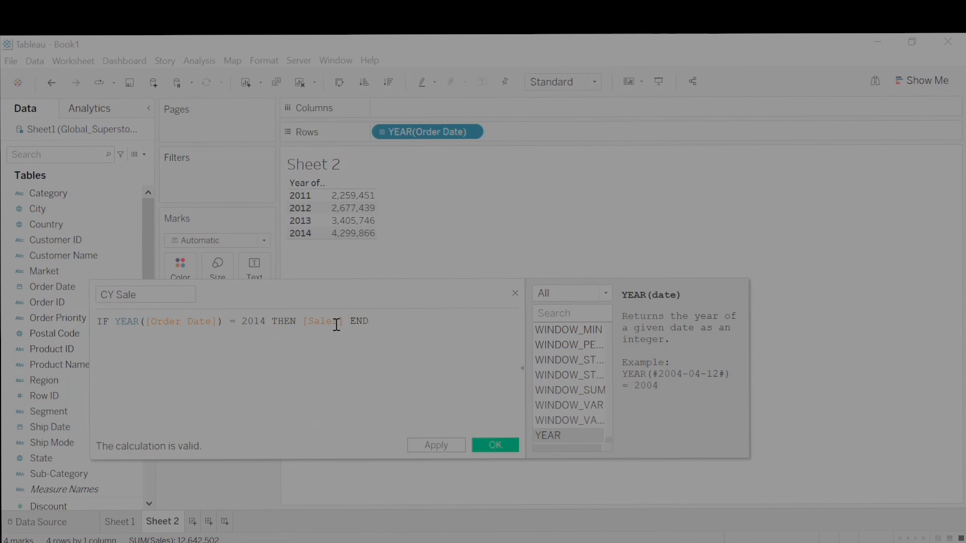
{"action": "left_click_drag", "start_coordinate": [351, 320], "coordinate": [370, 320]}
{"action": "left_click", "coordinate": [495, 446]}
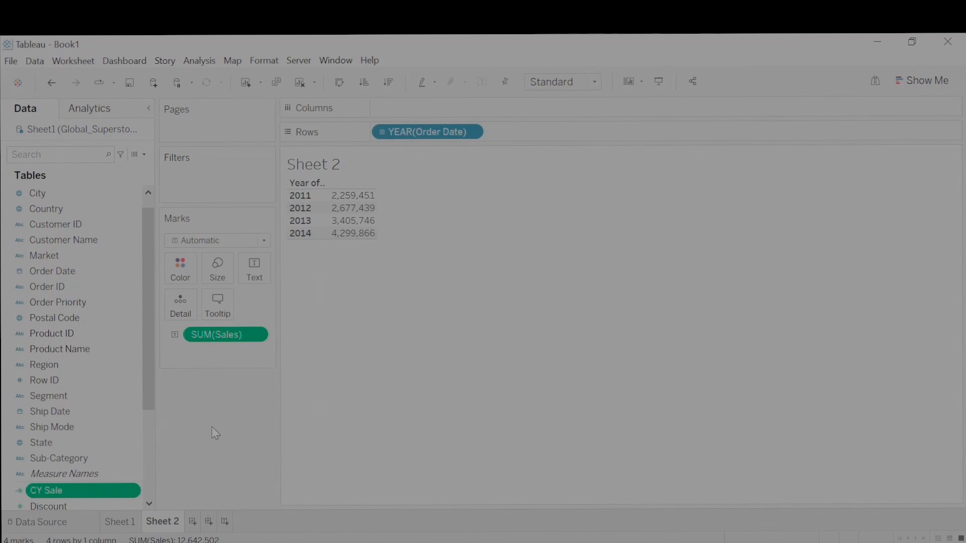
- Create another calculated field named PY Sale
{"action": "left_click", "coordinate": [143, 154]}
{"action": "left_click", "coordinate": [128, 162]}
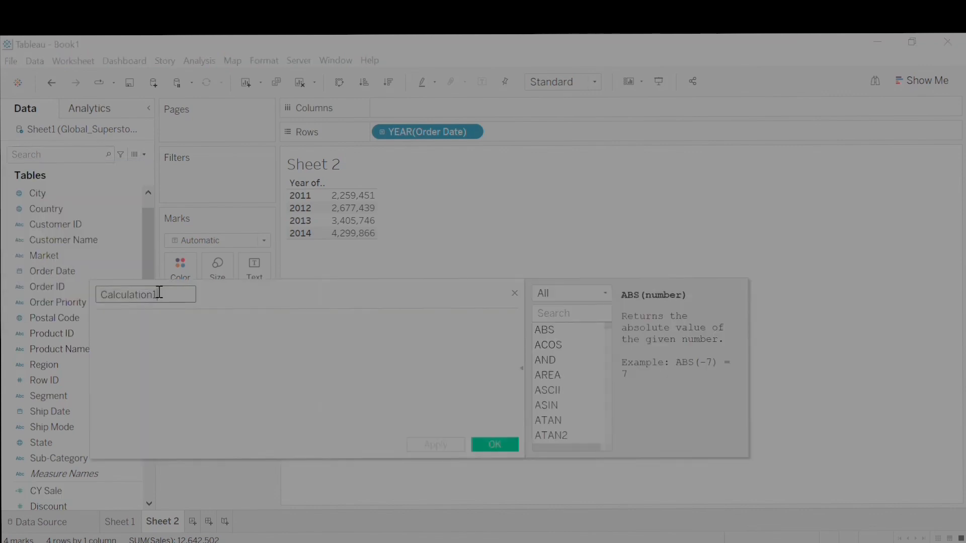
{"action": "key", "text": "BackSpace"}
{"action": "type", "text": "PY Sale"}
- Enter the PY Sale formula IF YEAR([Order Date]) = 2013 THEN [Sales] END and save the field
{"action": "left_click", "coordinate": [143, 322]}
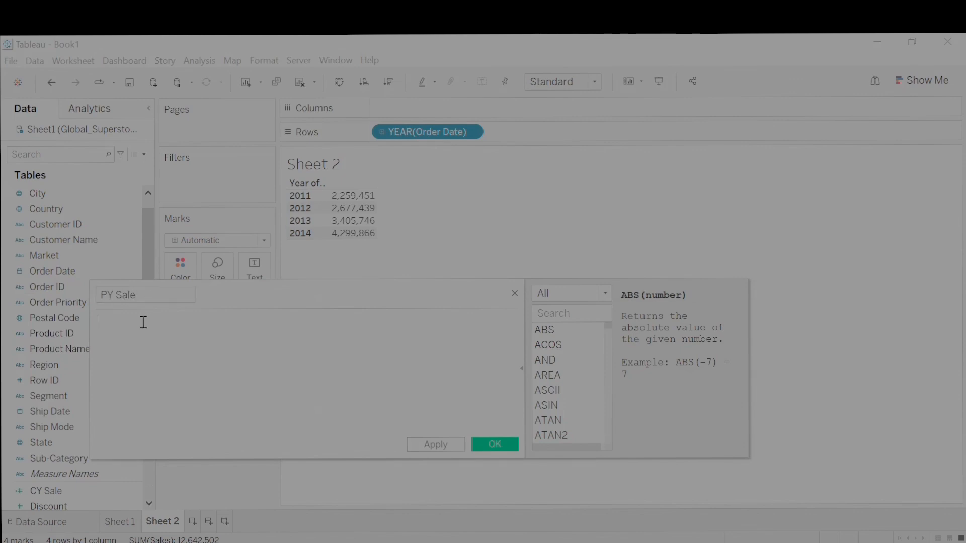
{"action": "type", "text": "I"}
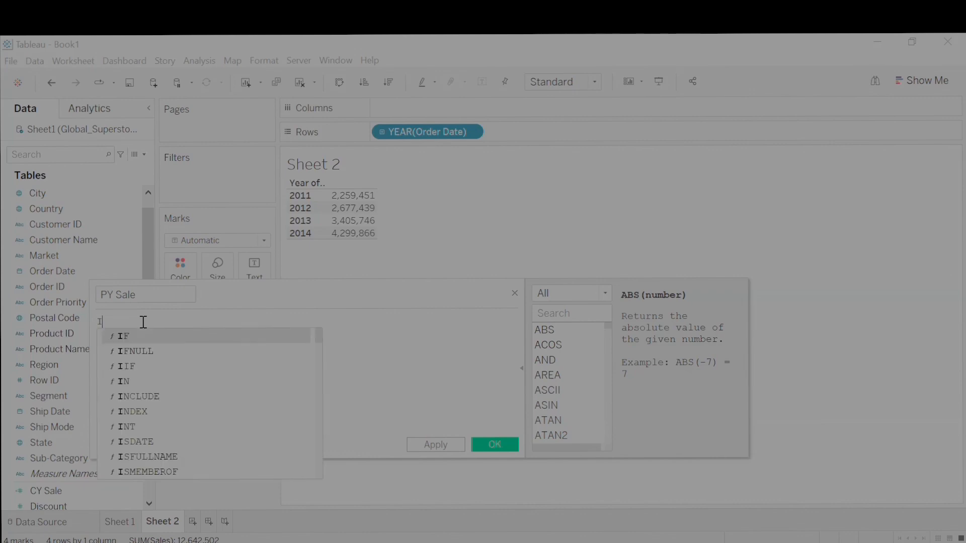
{"action": "type", "text": "F YEAR"}
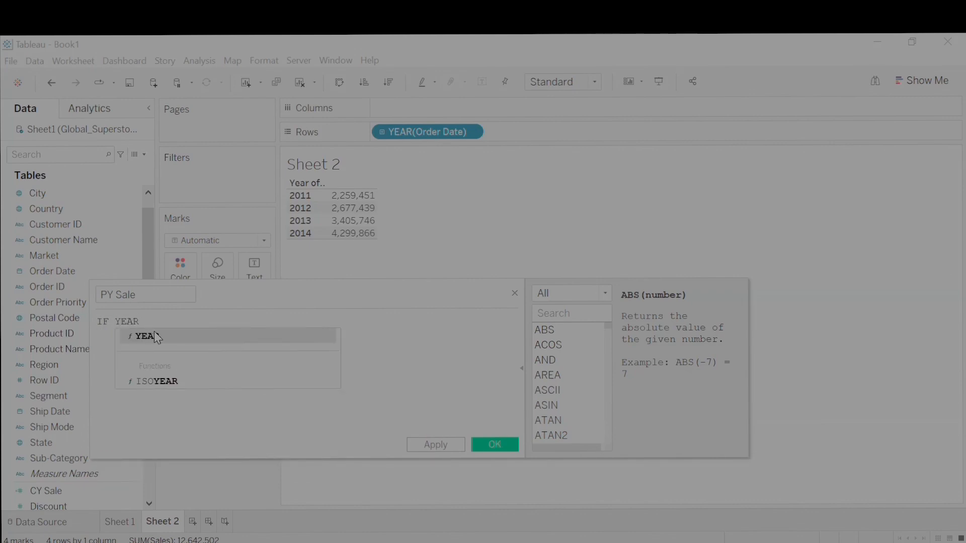
{"action": "left_click", "coordinate": [154, 334]}
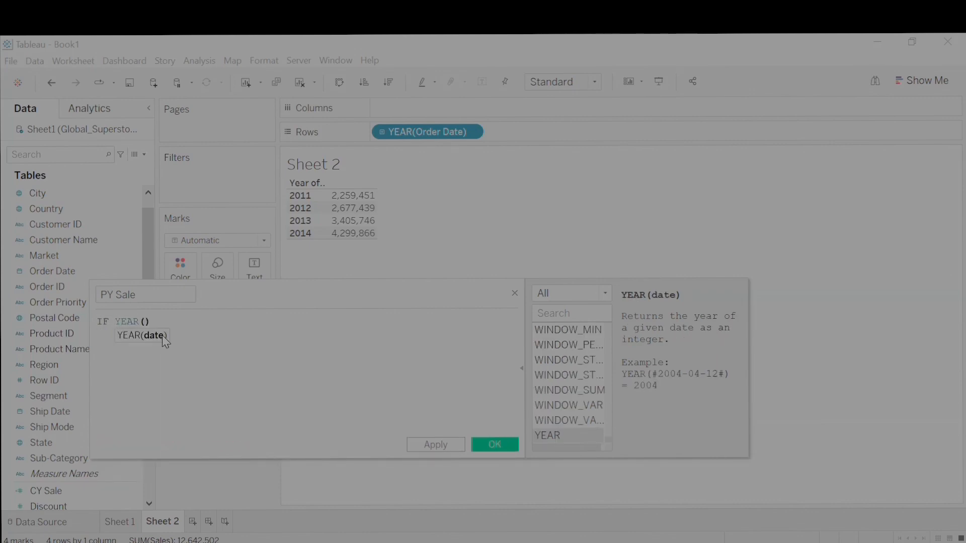
{"action": "type", "text": "ORDER"}
{"action": "left_click", "coordinate": [174, 339]}
{"action": "type", "text": "= 2013 T"}
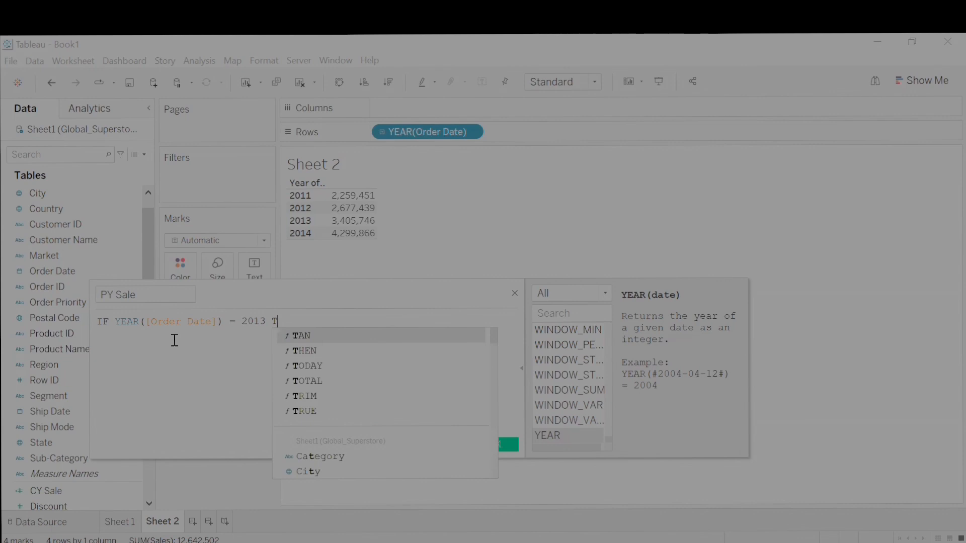
{"action": "type", "text": "HEN [Sales] "}
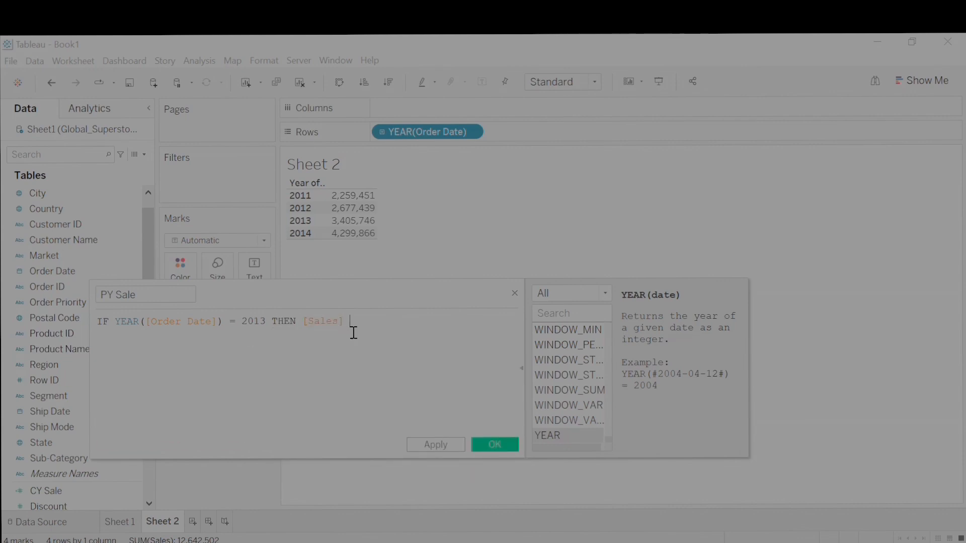
{"action": "type", "text": "END"}
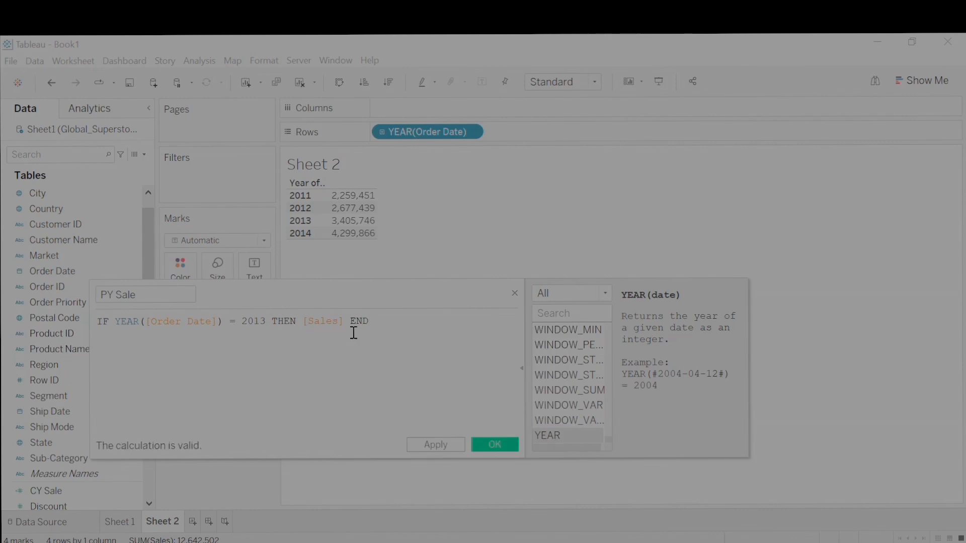
{"action": "left_click", "coordinate": [494, 445]}
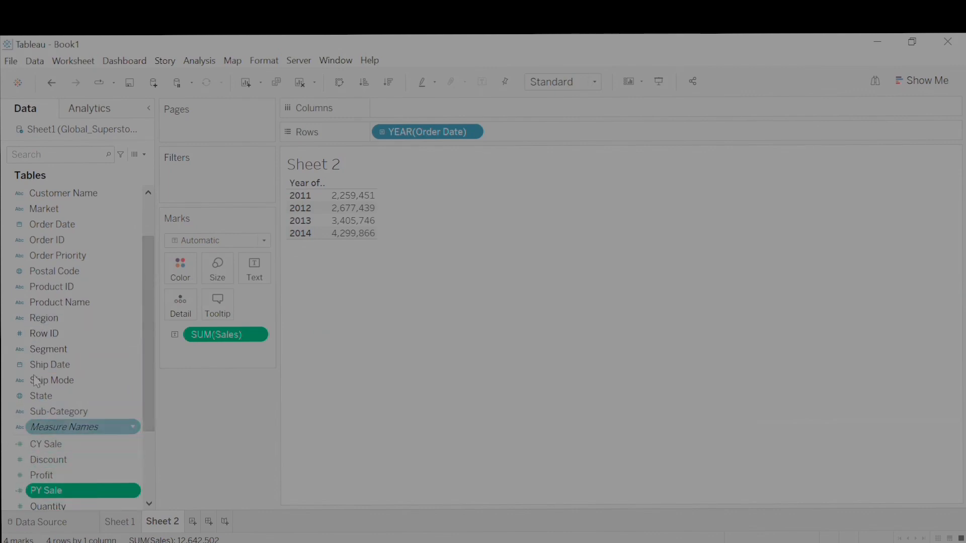
- Add CY Sale and PY Sale as value columns beside Sales in the yearly table
{"action": "left_click_drag", "start_coordinate": [145, 360], "coordinate": [146, 417]}
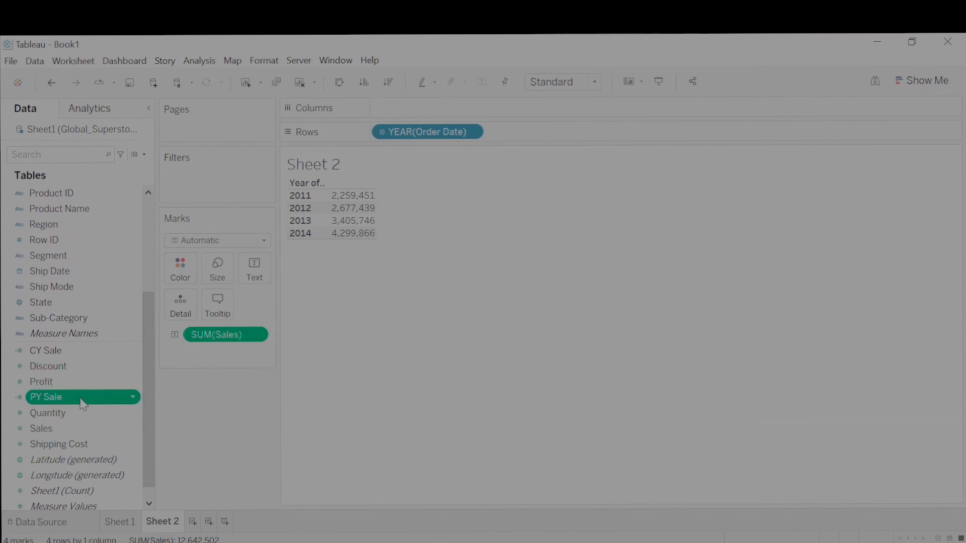
{"action": "left_click", "coordinate": [53, 349]}
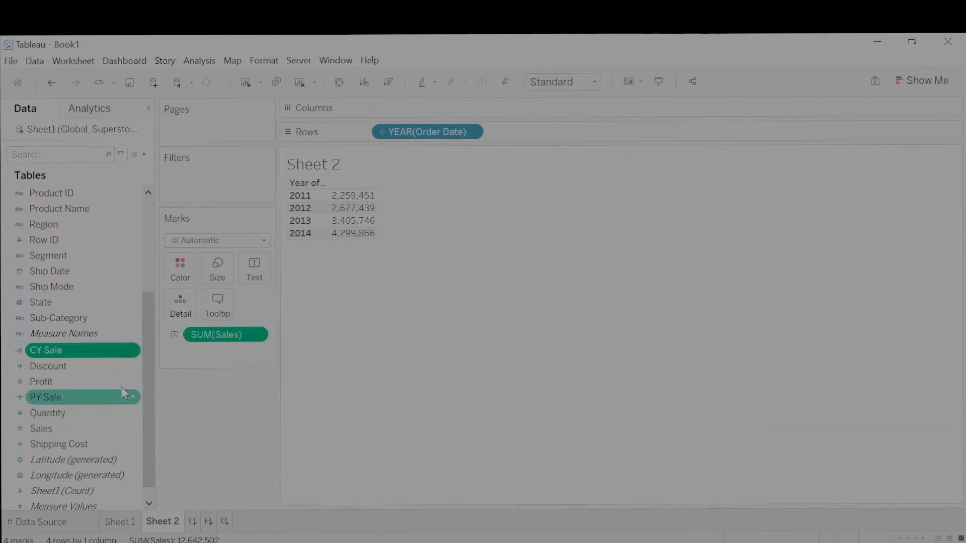
{"action": "left_click_drag", "start_coordinate": [358, 309], "coordinate": [363, 202]}
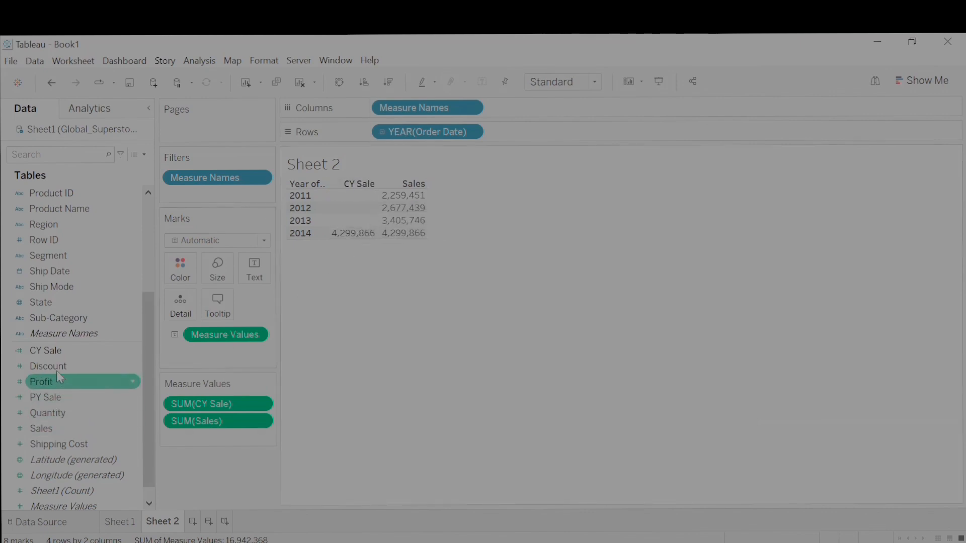
{"action": "left_click_drag", "start_coordinate": [84, 392], "coordinate": [383, 225]}
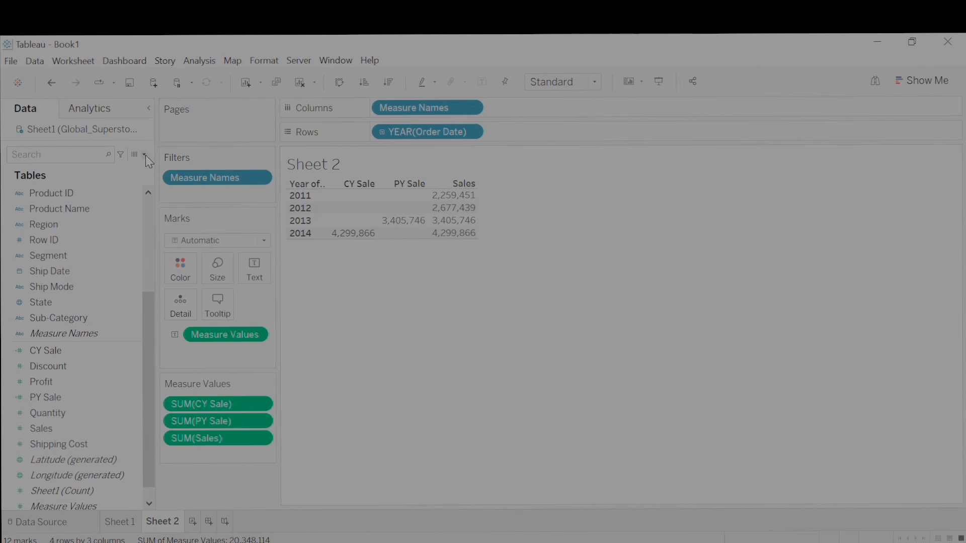
- Open the CY Sale calculation to review the fixed year in its formula, and close it without changes
{"action": "right_click", "coordinate": [73, 349]}
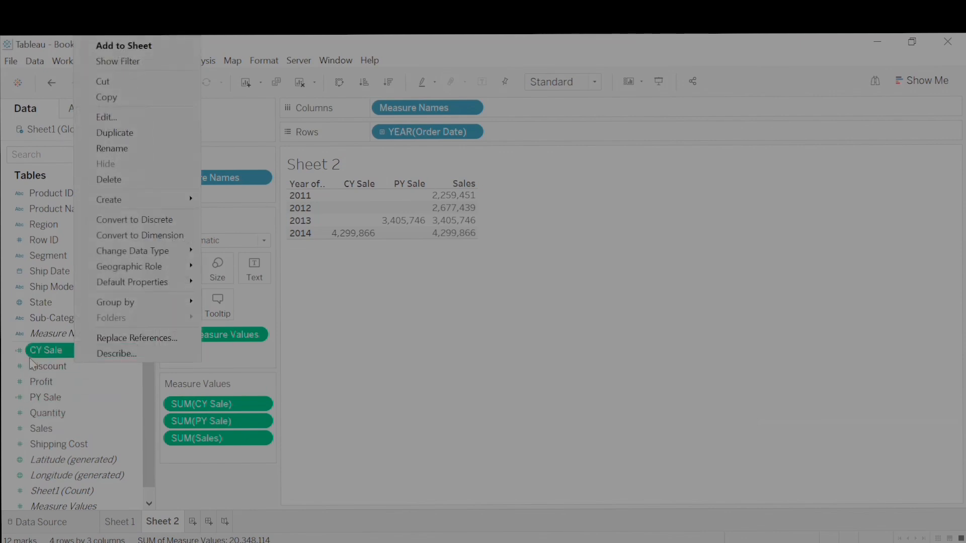
{"action": "left_click", "coordinate": [119, 121]}
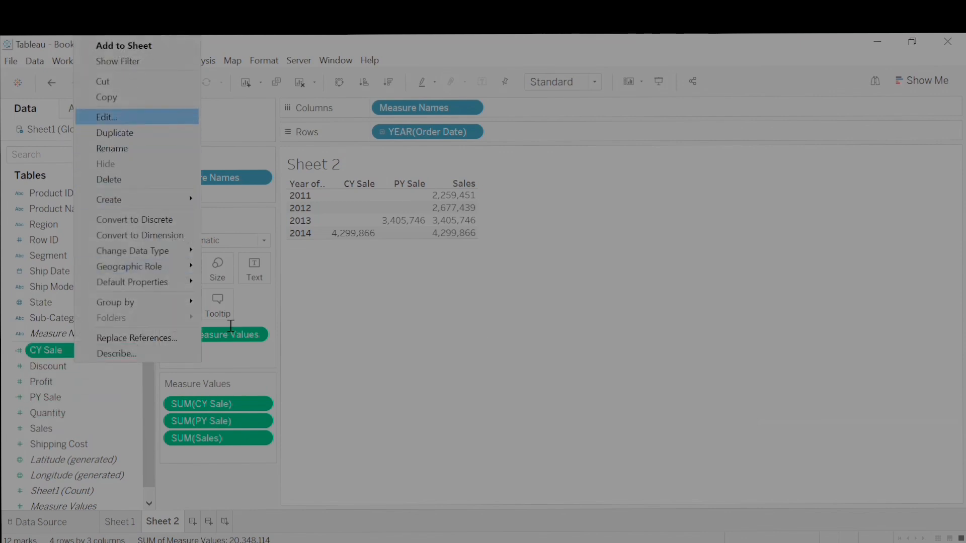
{"action": "double_click", "coordinate": [249, 321]}
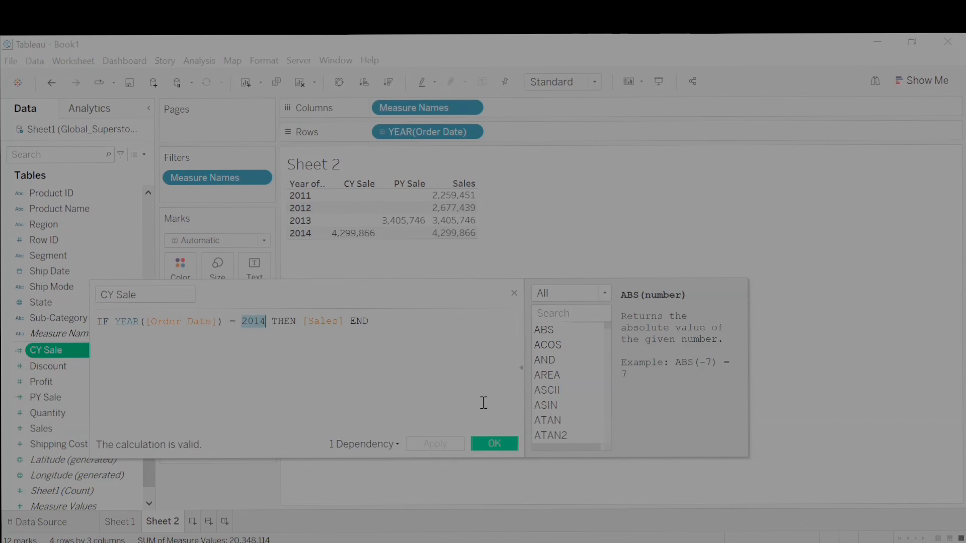
{"action": "left_click", "coordinate": [515, 293]}
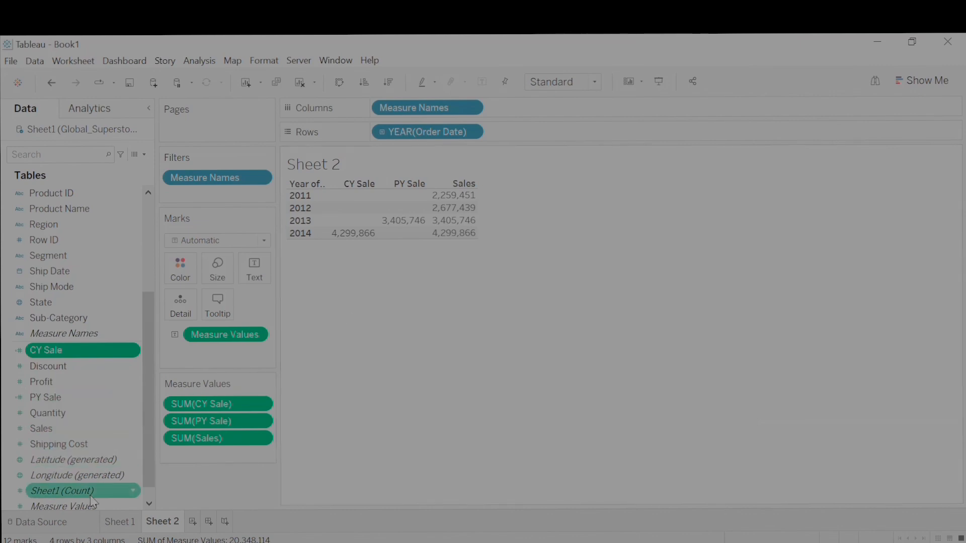
- Create a calculated field named Order Date(Year)
{"action": "left_click", "coordinate": [145, 155]}
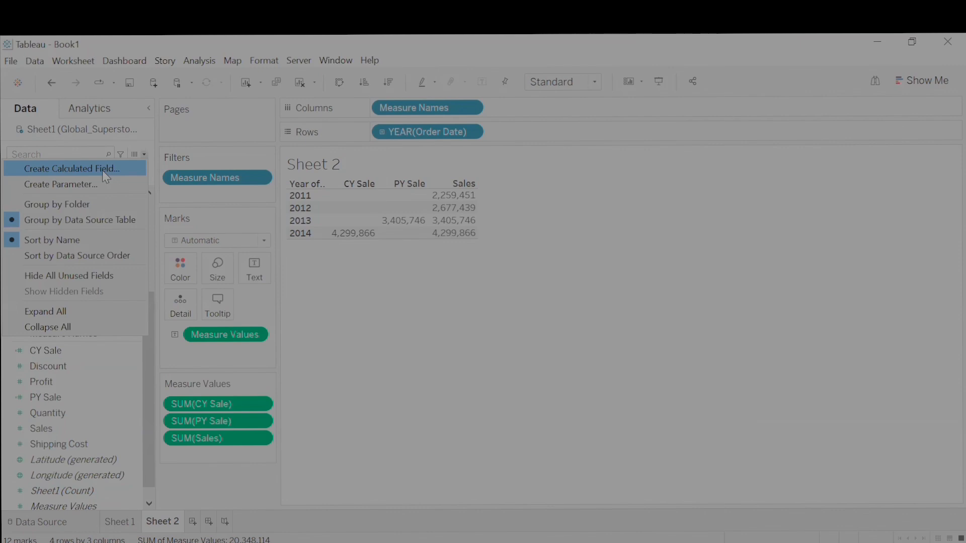
{"action": "left_click", "coordinate": [102, 171]}
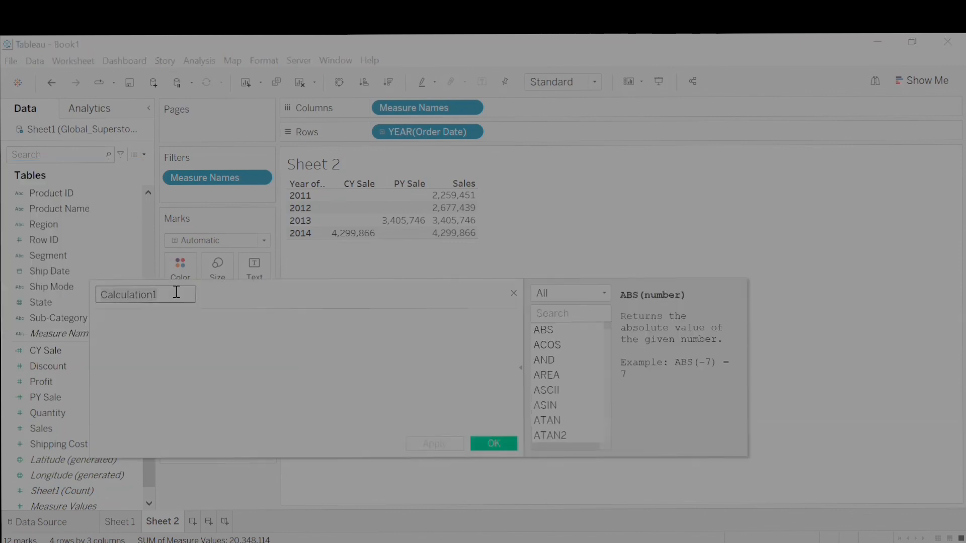
{"action": "key", "text": "BackSpace"}
{"action": "type", "text": "ORDER"}
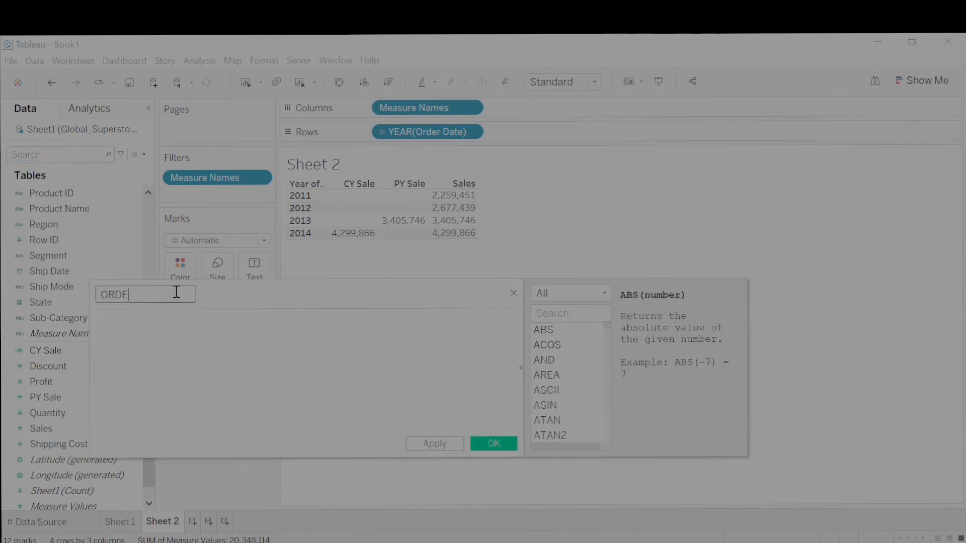
{"action": "key", "text": "BackSpace"}
{"action": "key", "text": "BackSpace"}
{"action": "key", "text": "BackSpace"}
{"action": "key", "text": "BackSpace"}
{"action": "type", "text": "rder "}
{"action": "type", "text": "Fa"}
{"action": "type", "text": "Da"}
{"action": "type", "text": "te"}
{"action": "type", "text": "("}
{"action": "type", "text": "Yea"}
{"action": "type", "text": "r)"}
- Enter the formula YEAR([Order Date]) for the Order Date(Year) field and save it
{"action": "left_click", "coordinate": [172, 322]}
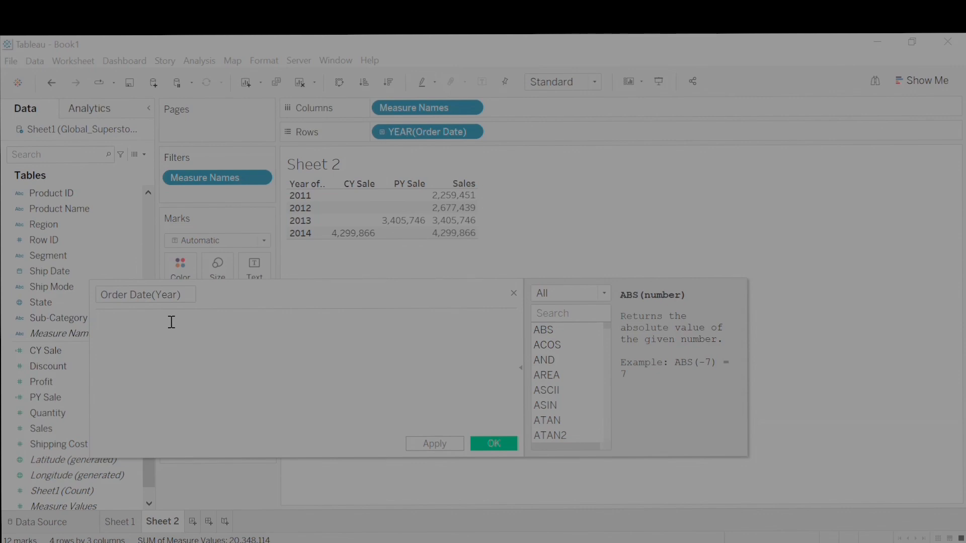
{"action": "type", "text": "year"}
{"action": "left_click", "coordinate": [165, 335]}
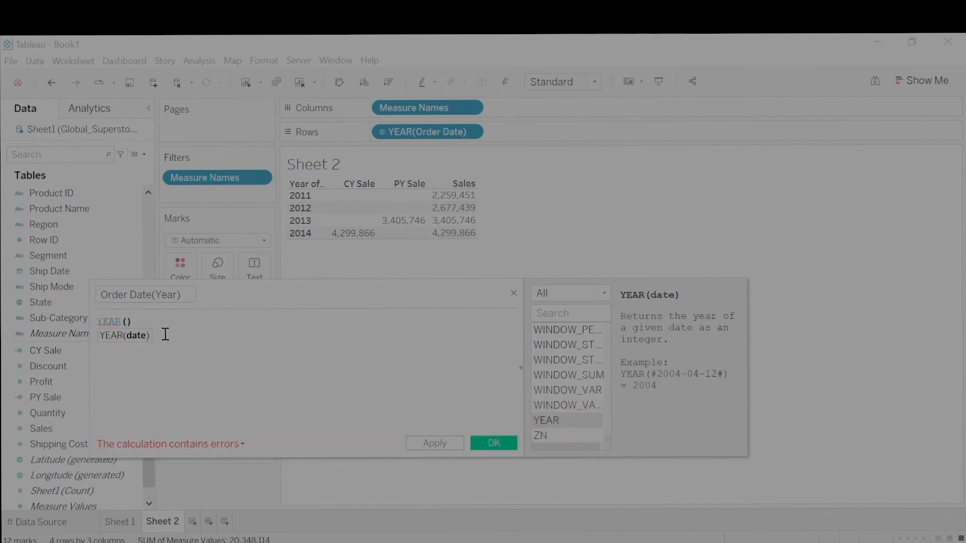
{"action": "type", "text": "orde"}
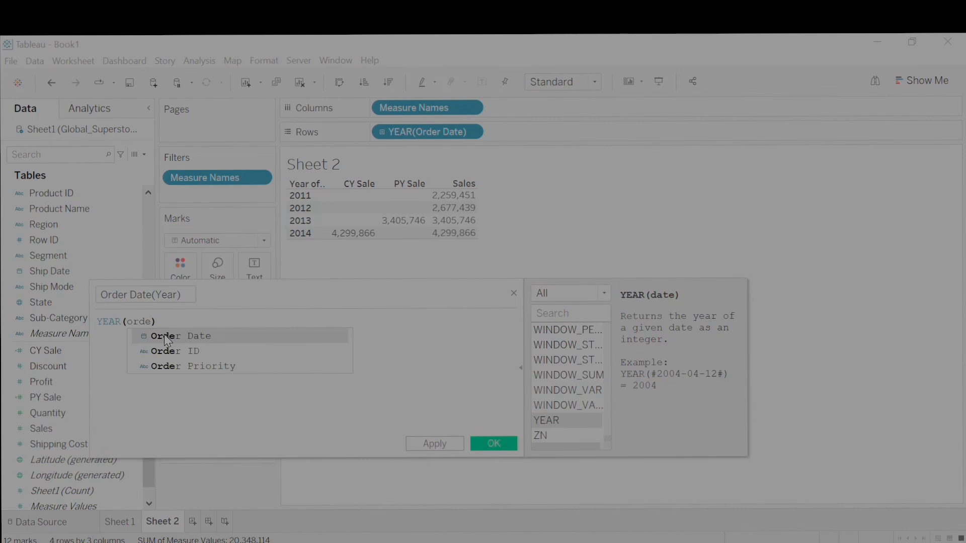
{"action": "left_click", "coordinate": [165, 334]}
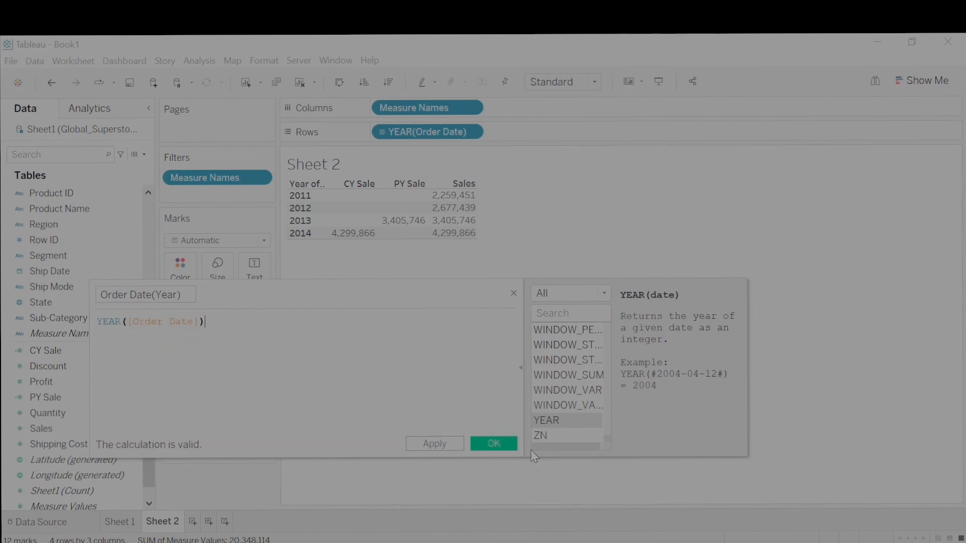
{"action": "left_click", "coordinate": [502, 447]}
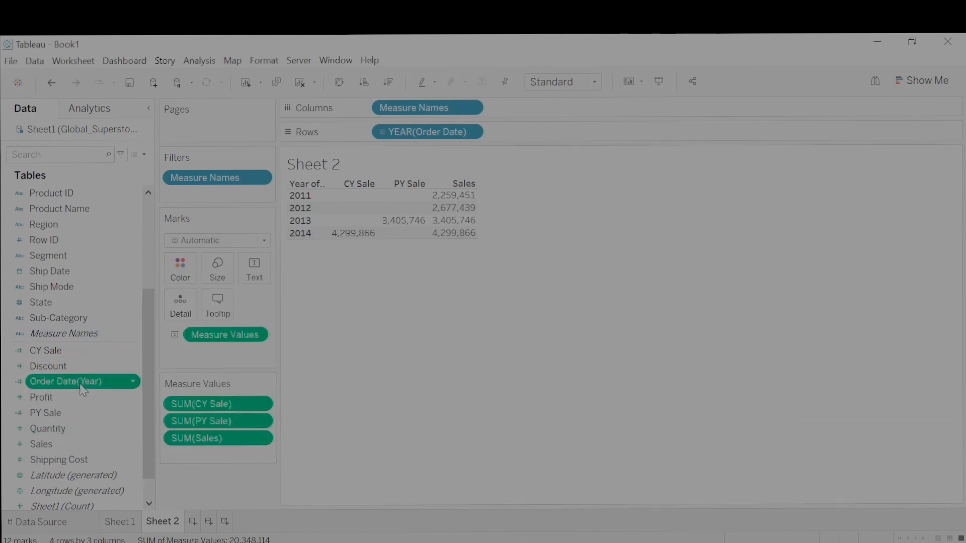
- Start a new parameter named Selected Year with the Integer data type
{"action": "left_click", "coordinate": [145, 154]}
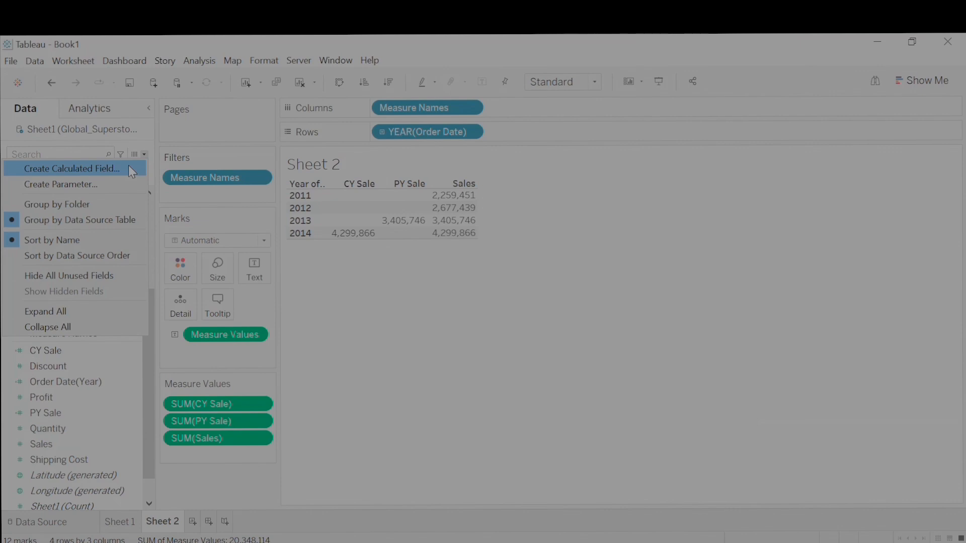
{"action": "left_click", "coordinate": [78, 185]}
{"action": "triple_click", "coordinate": [337, 169]}
{"action": "key", "text": "BackSpace"}
{"action": "type", "text": "S"}
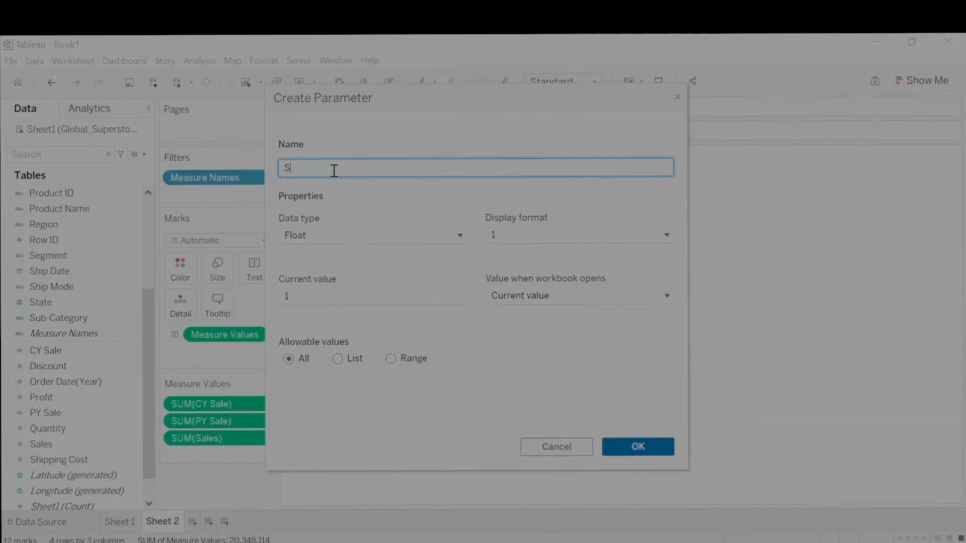
{"action": "type", "text": "elected Year"}
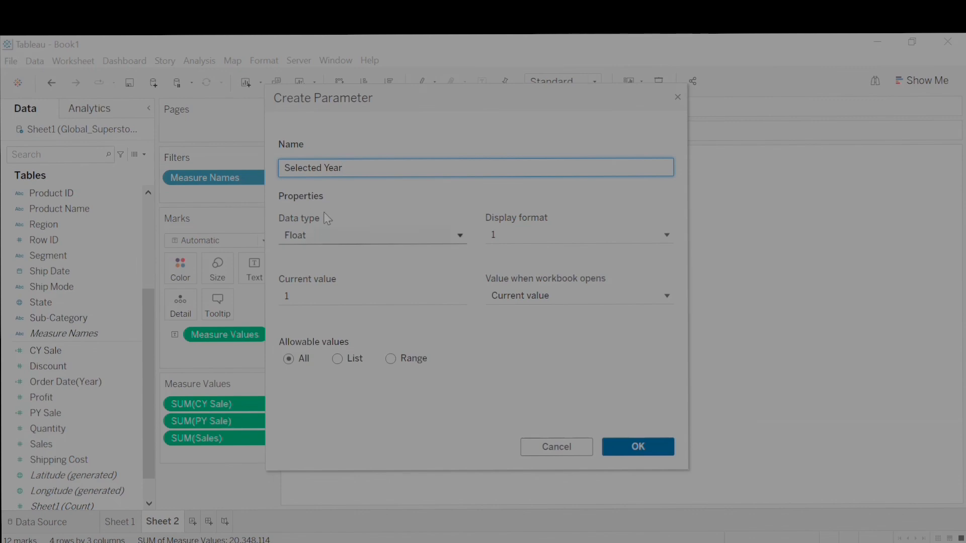
{"action": "left_click", "coordinate": [320, 237]}
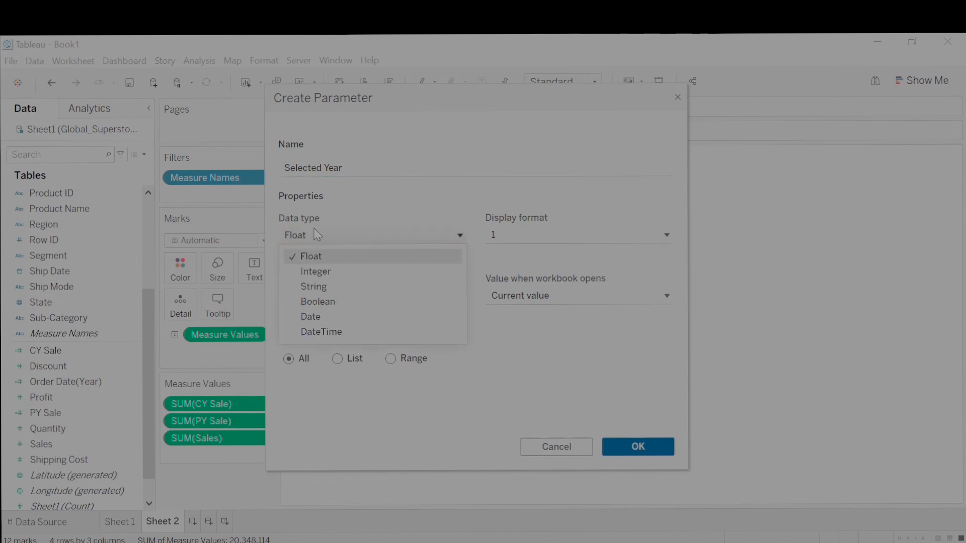
{"action": "left_click", "coordinate": [329, 274]}
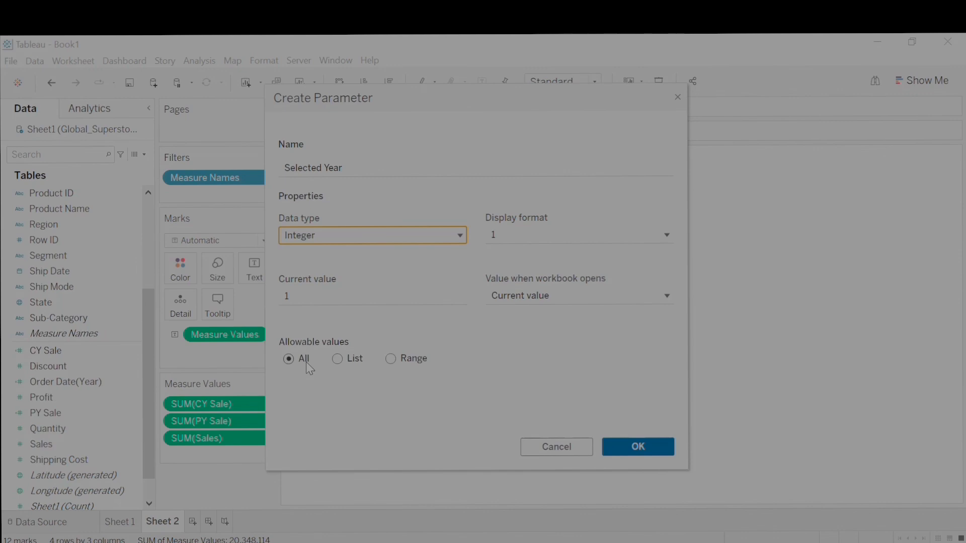
- Restrict the parameter's allowable values to a fixed list filled from the Order Date(Year) field
{"action": "left_click", "coordinate": [337, 358]}
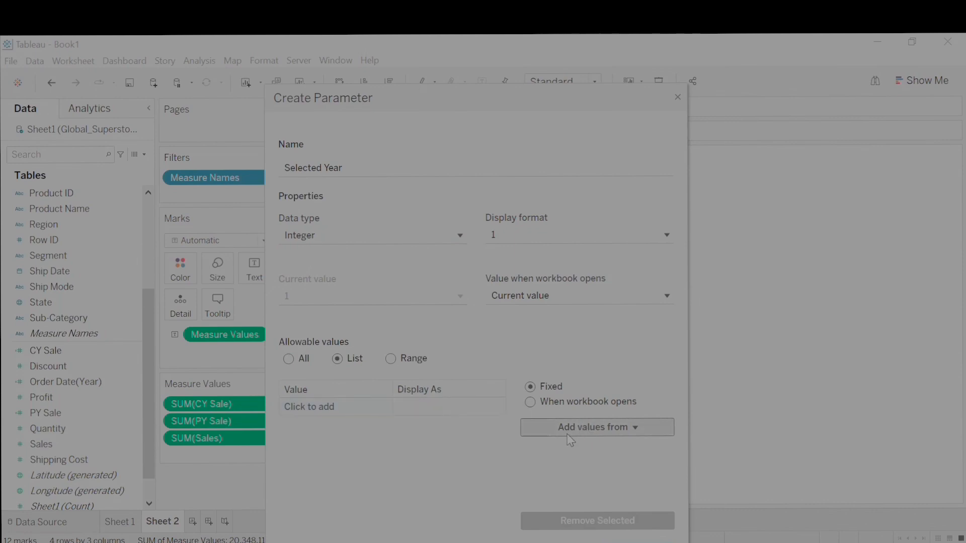
{"action": "left_click", "coordinate": [626, 433]}
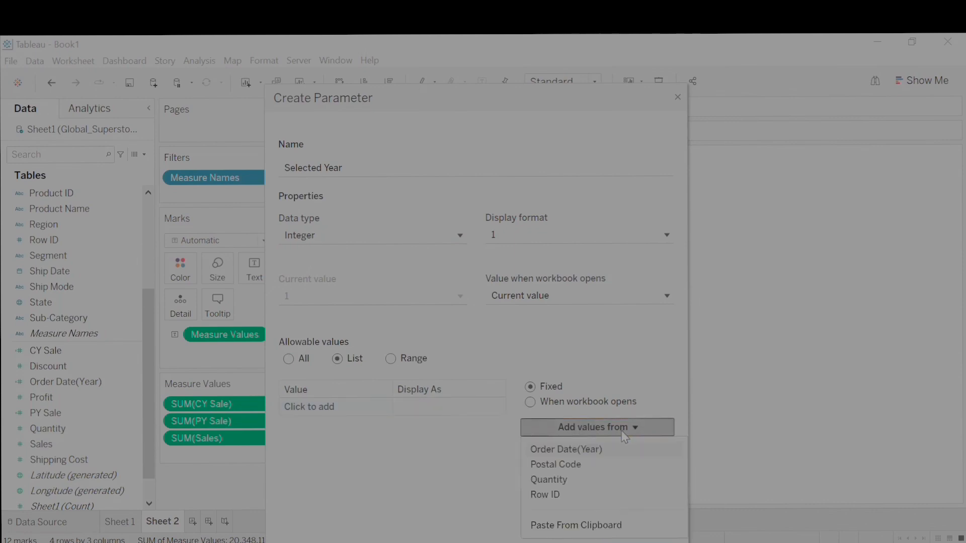
{"action": "left_click", "coordinate": [595, 450]}
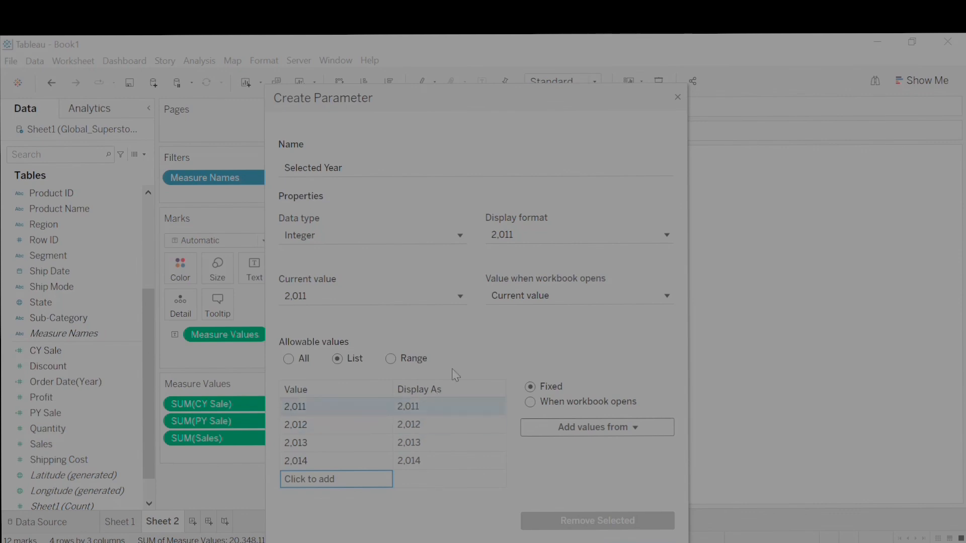
- Set the parameter's display format to a custom number with 0 decimal places and no thousands separators
{"action": "left_click", "coordinate": [522, 243]}
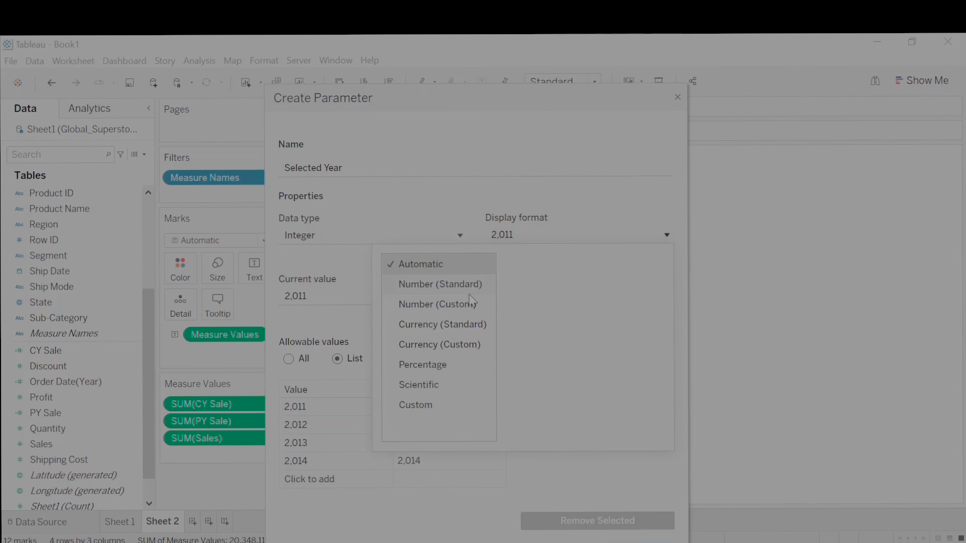
{"action": "left_click", "coordinate": [424, 304]}
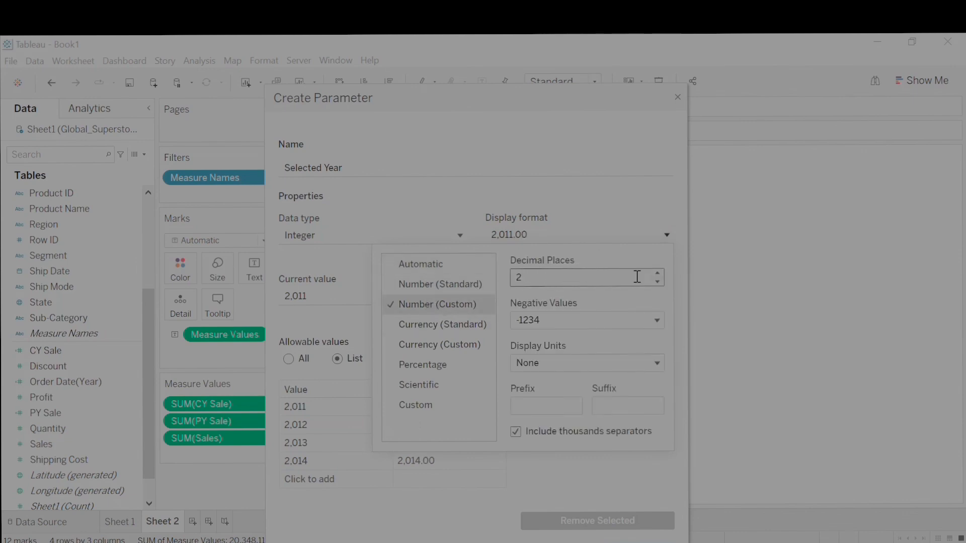
{"action": "left_click", "coordinate": [658, 283]}
{"action": "left_click", "coordinate": [658, 283]}
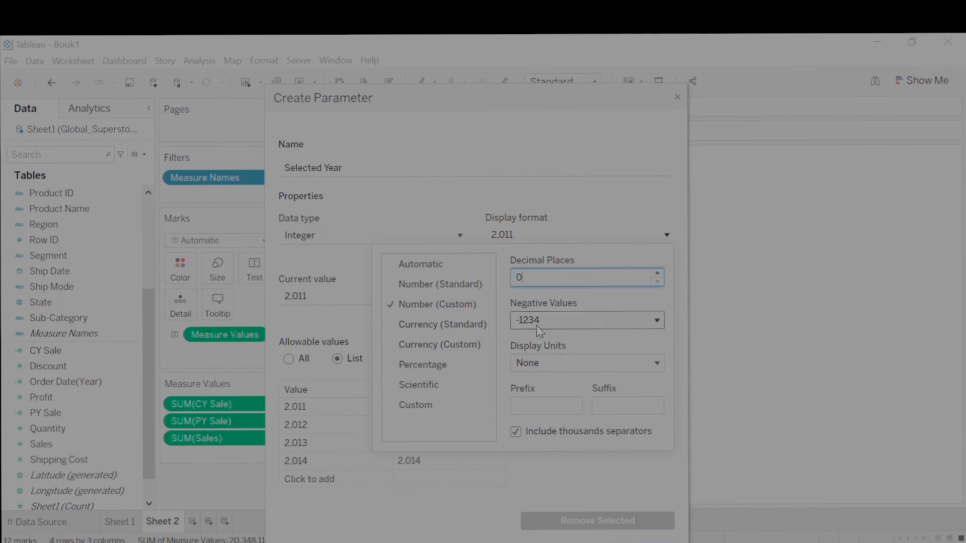
{"action": "left_click", "coordinate": [516, 432]}
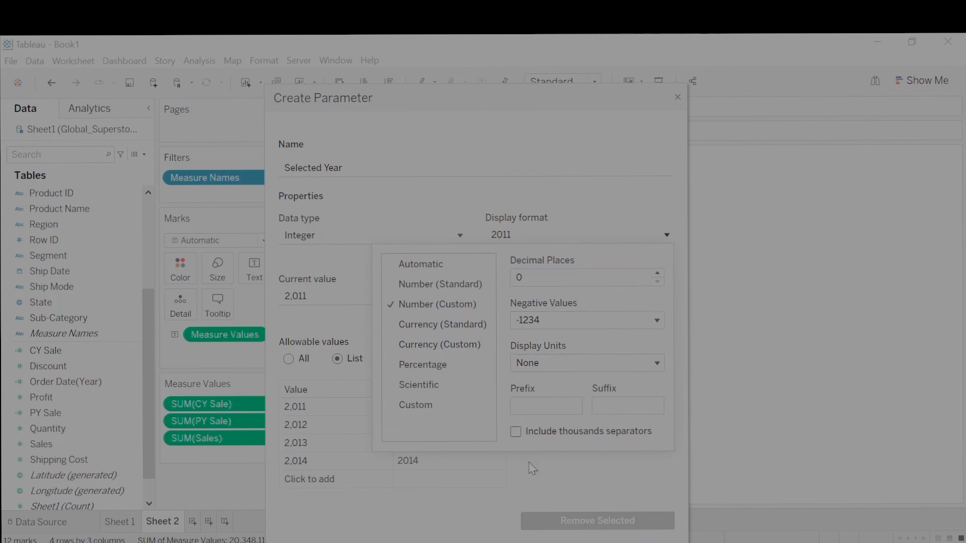
{"action": "left_click", "coordinate": [498, 237]}
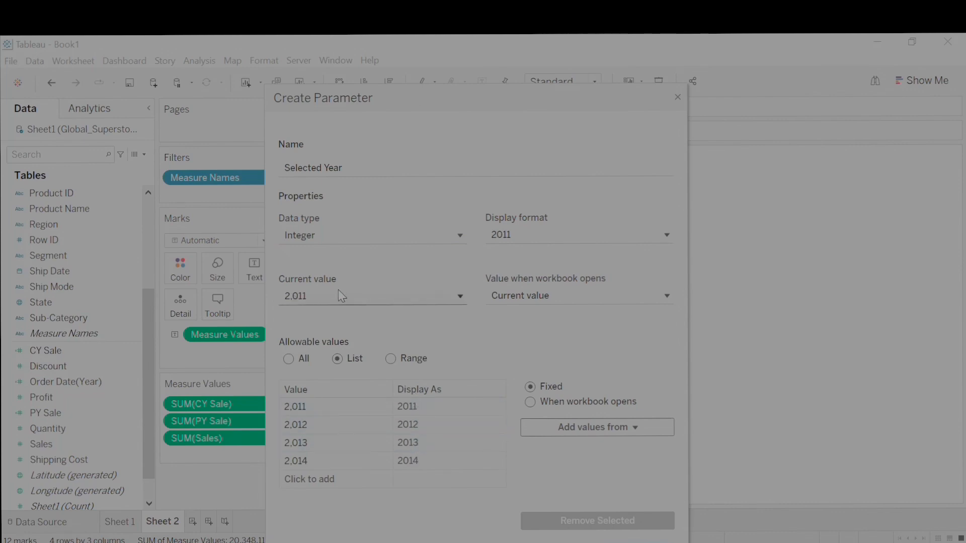
- Set the parameter's current value to 2014 and save the parameter
{"action": "left_click", "coordinate": [328, 301]}
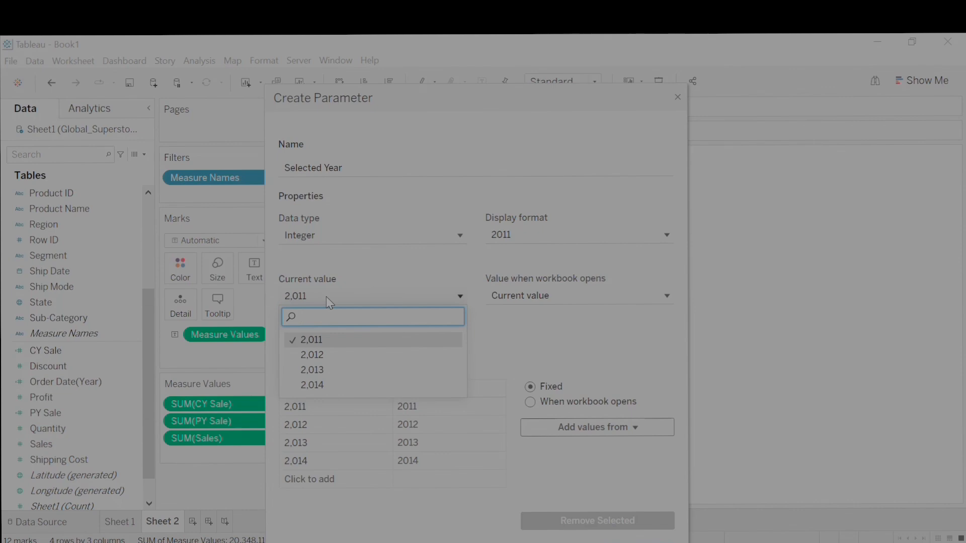
{"action": "left_click", "coordinate": [312, 386]}
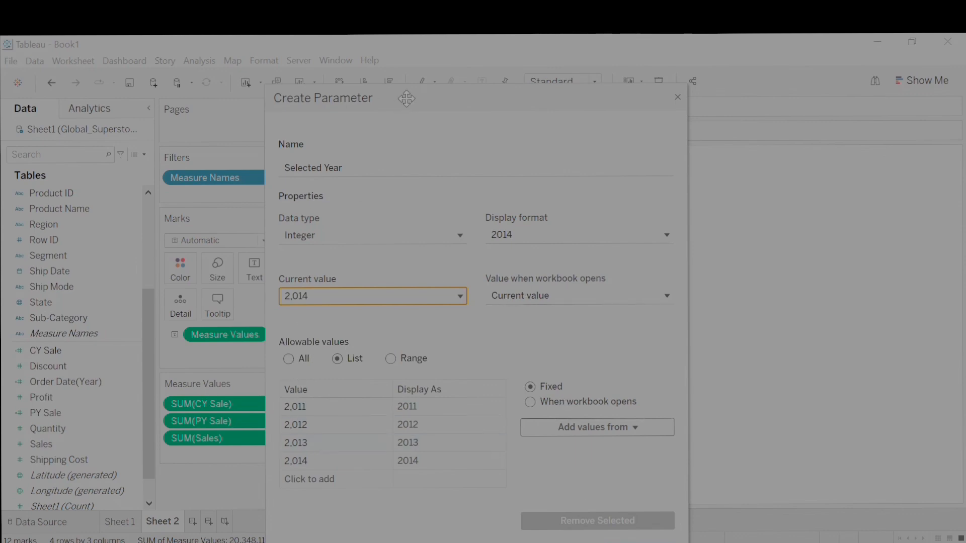
{"action": "left_click_drag", "start_coordinate": [414, 96], "coordinate": [425, 134]}
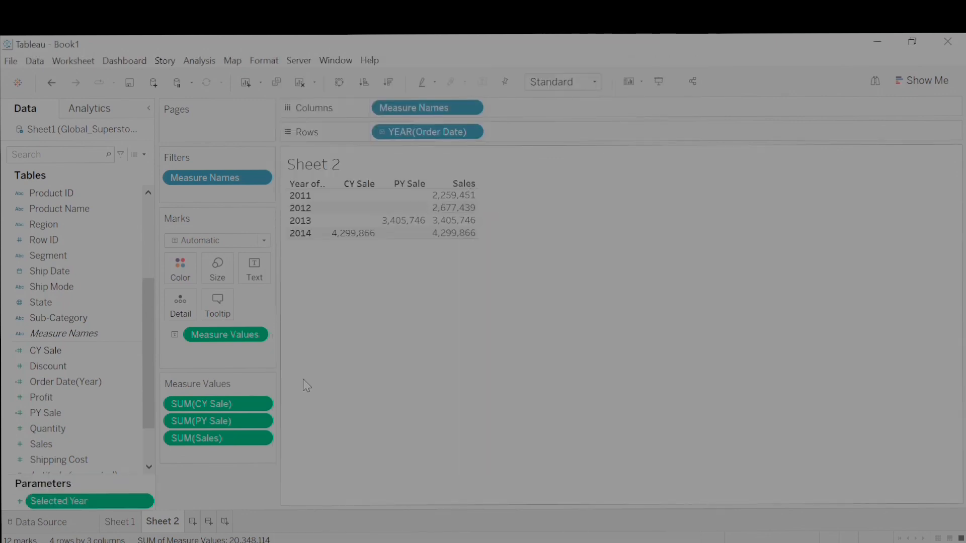
- Show the Selected Year parameter control on the sheet and look through its list of years
{"action": "right_click", "coordinate": [101, 505]}
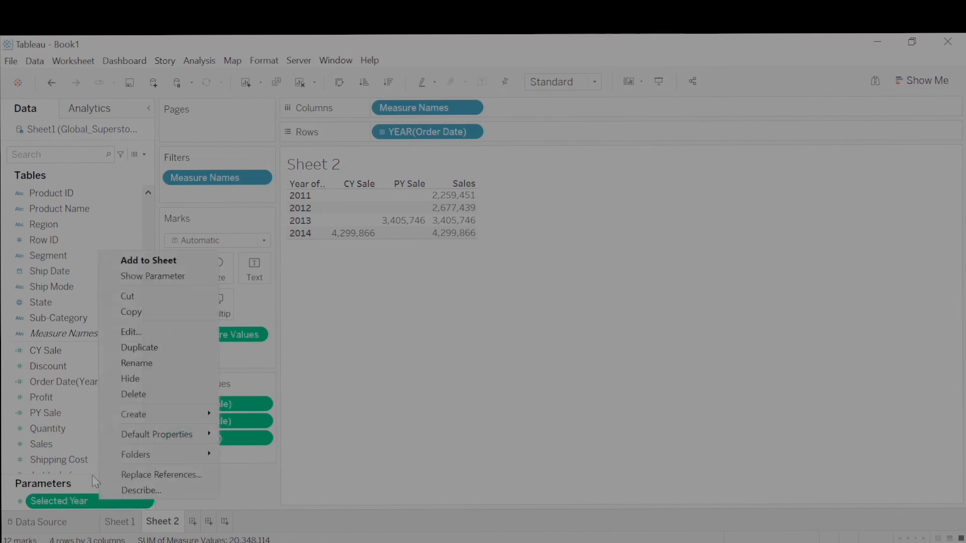
{"action": "left_click", "coordinate": [168, 281]}
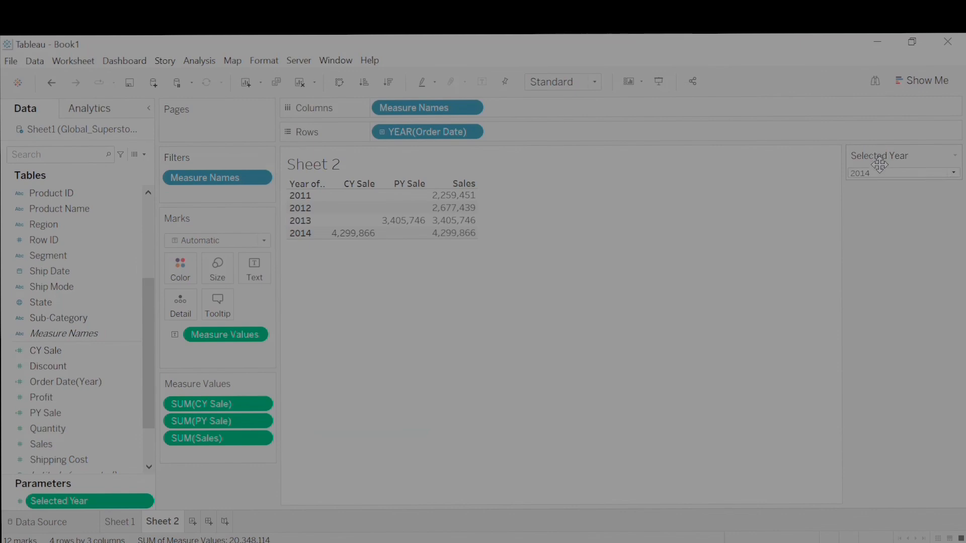
{"action": "left_click", "coordinate": [945, 176]}
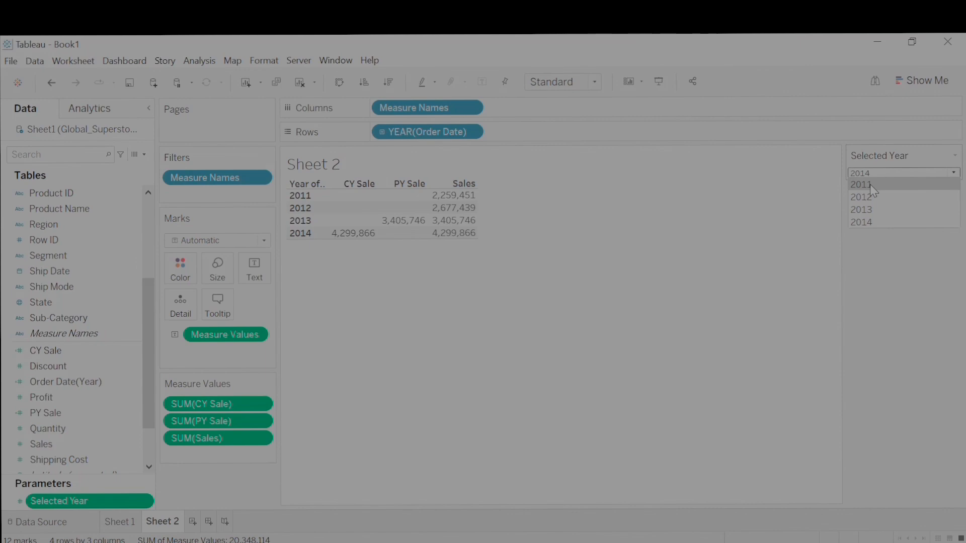
{"action": "left_click", "coordinate": [528, 330]}
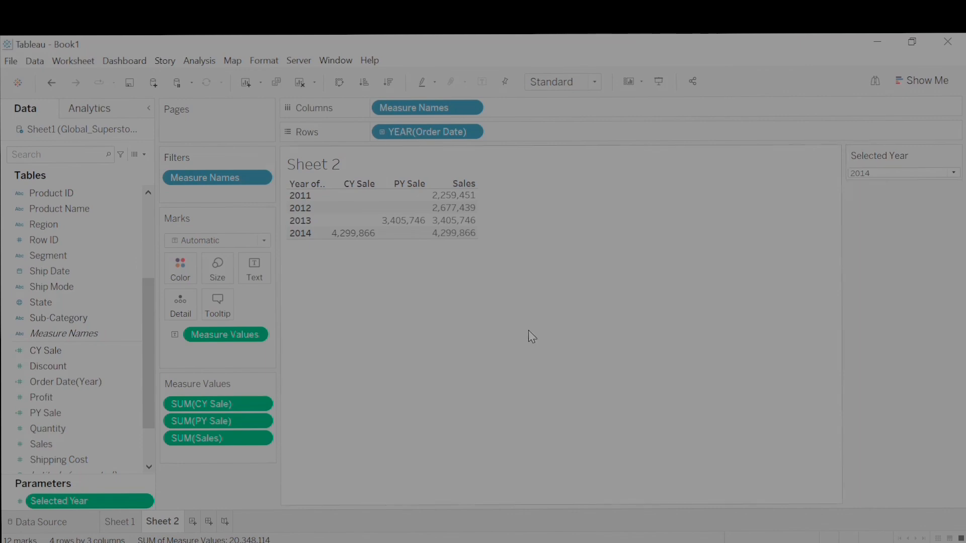
- Switch Selected Year to 2012 and to 2013 to check whether the yearly table responds
{"action": "left_click", "coordinate": [888, 173]}
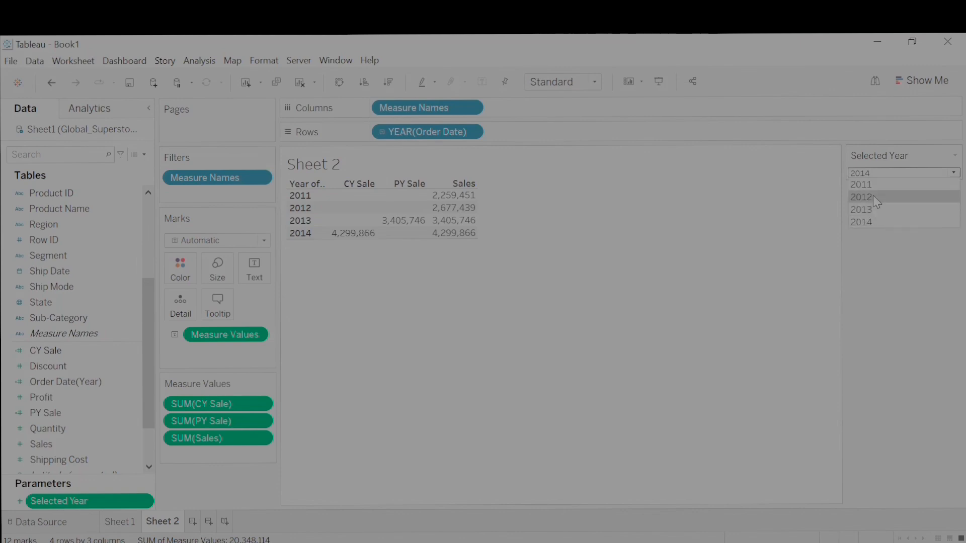
{"action": "left_click", "coordinate": [874, 197]}
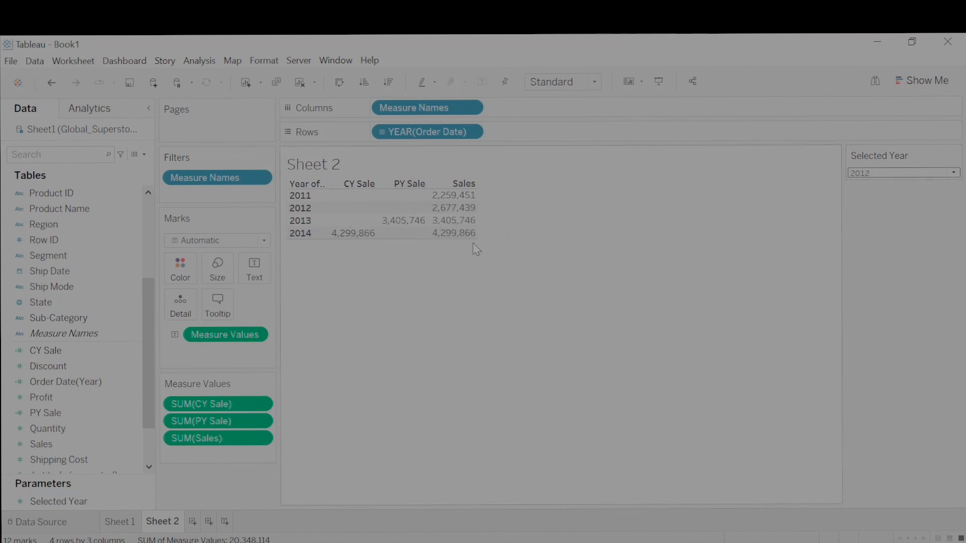
{"action": "mouse_move", "coordinate": [386, 198]}
{"action": "left_click", "coordinate": [889, 173]}
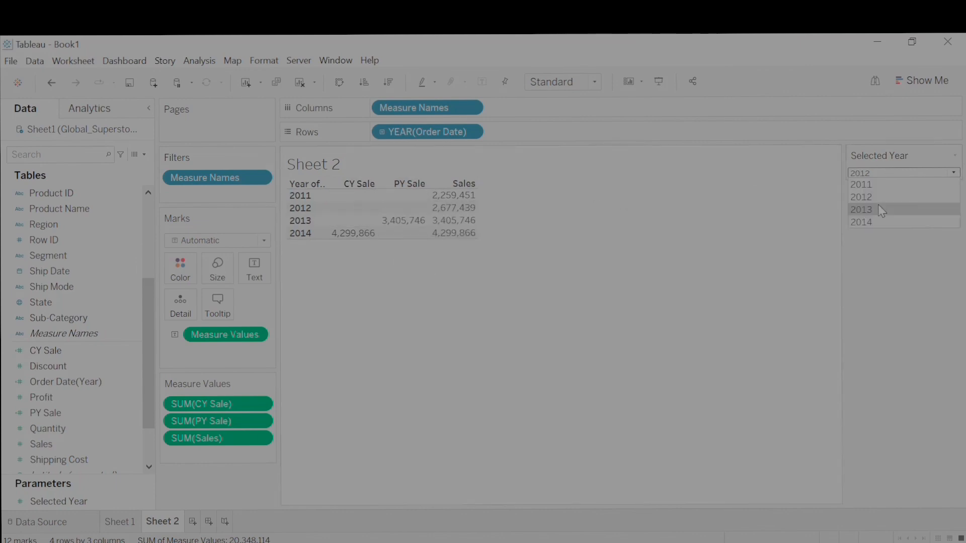
{"action": "left_click", "coordinate": [881, 210]}
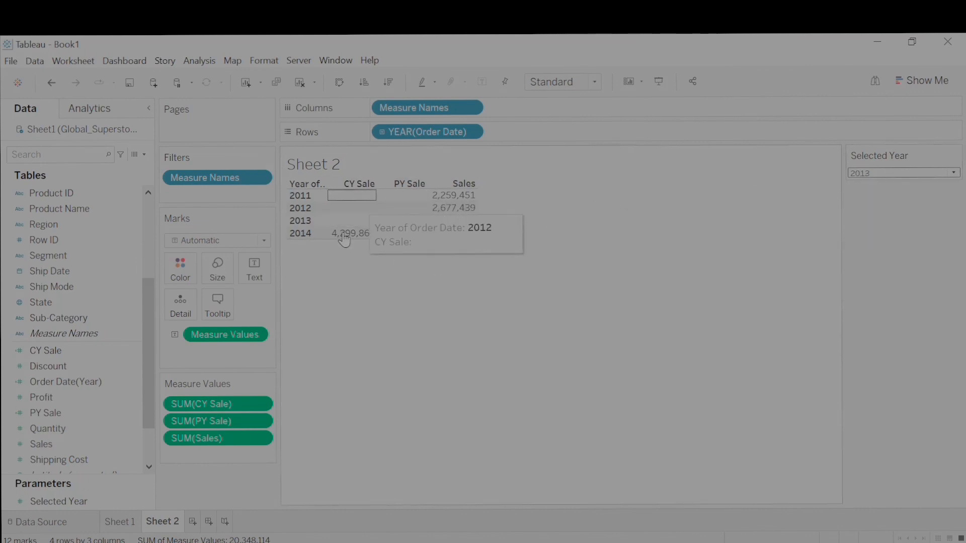
{"action": "left_click", "coordinate": [896, 176]}
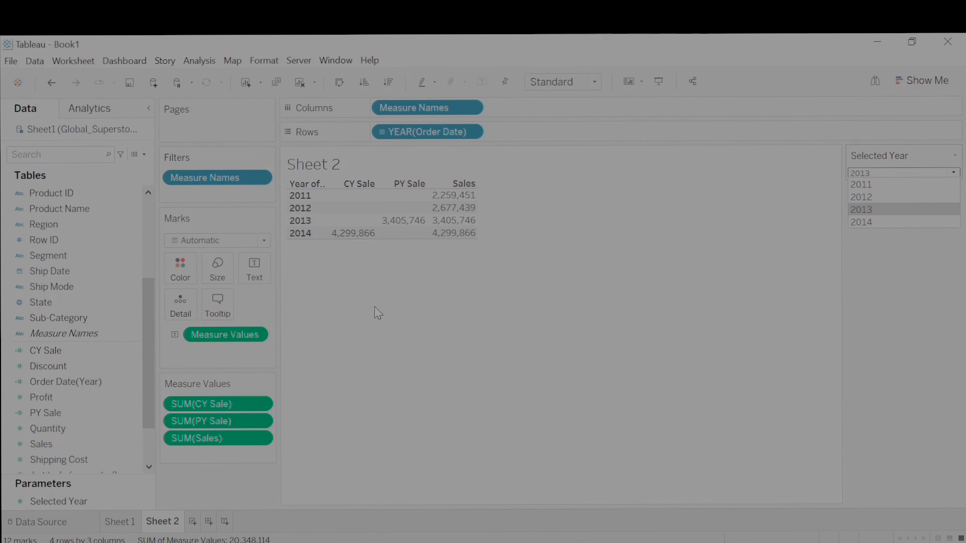
- Replace the fixed year 2014 in the CY Sale formula with the [Selected Year] parameter and save the field
{"action": "right_click", "coordinate": [50, 352]}
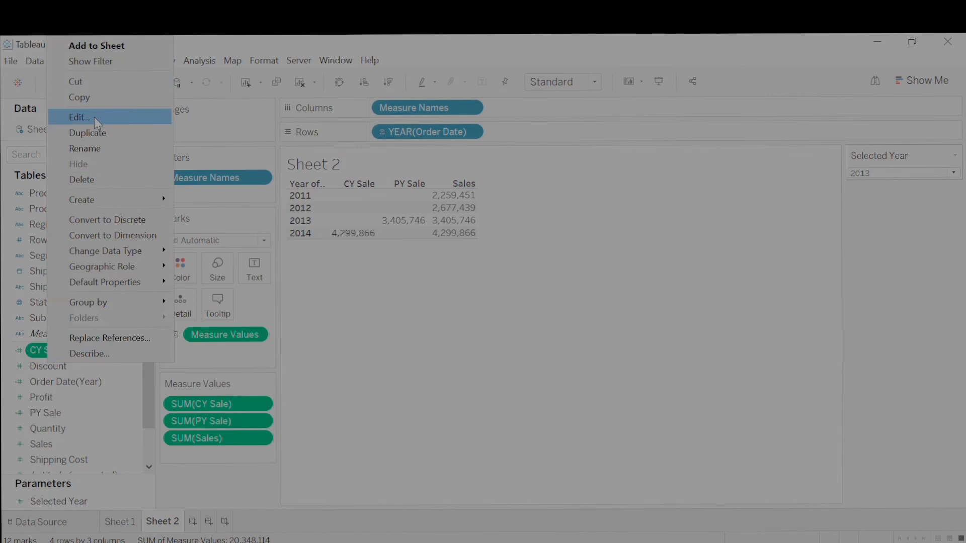
{"action": "key", "text": "Return"}
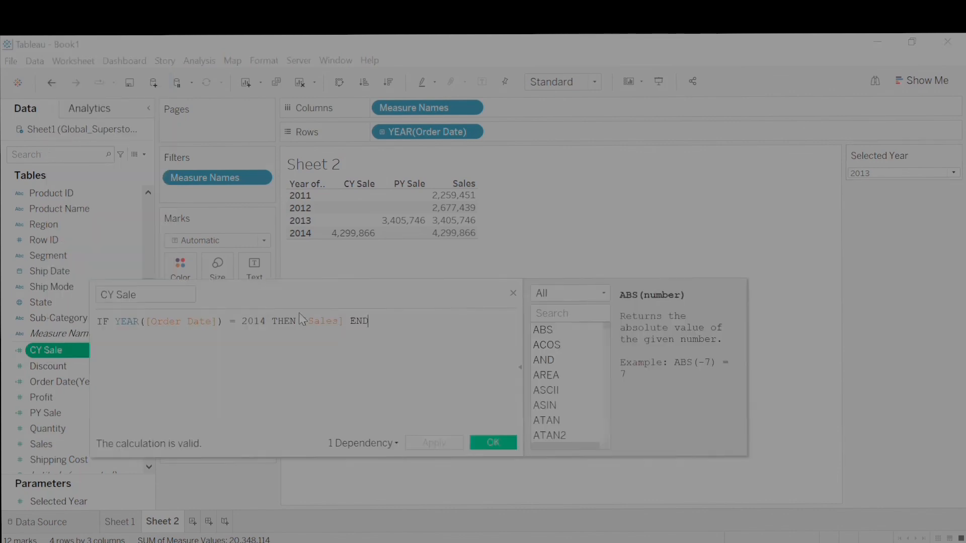
{"action": "left_click", "coordinate": [266, 321]}
{"action": "key", "text": "BackSpace"}
{"action": "key", "text": "BackSpace"}
{"action": "key", "text": "BackSpace"}
{"action": "key", "text": "BackSpace"}
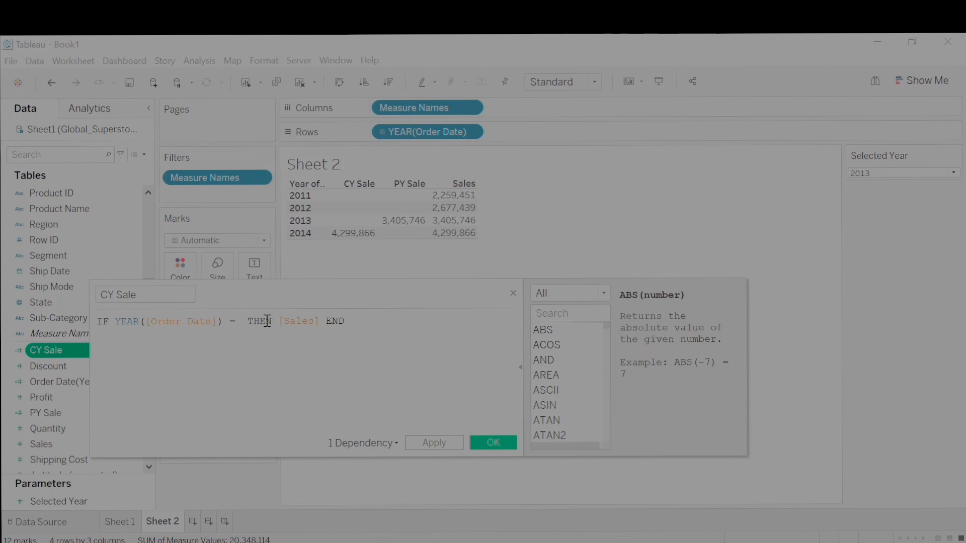
{"action": "type", "text": "se"}
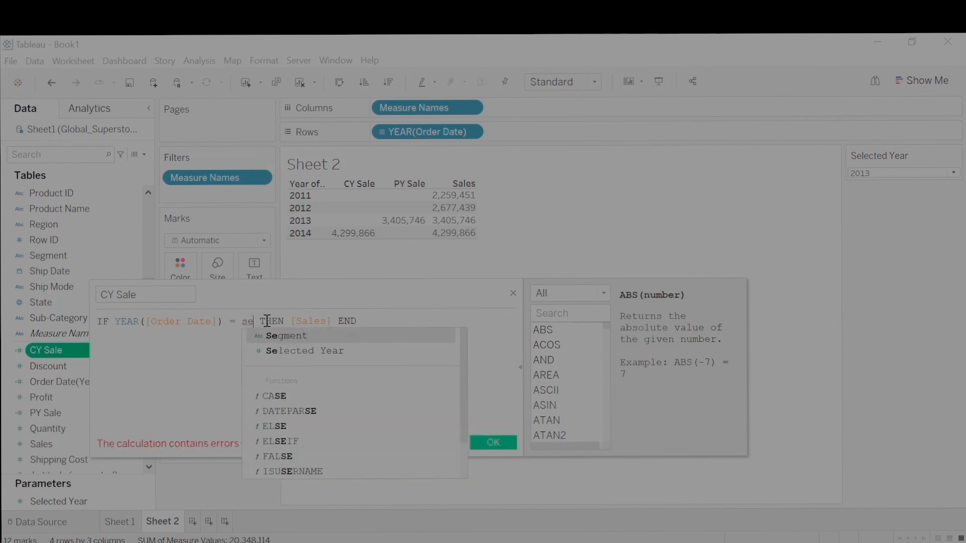
{"action": "left_click", "coordinate": [310, 349]}
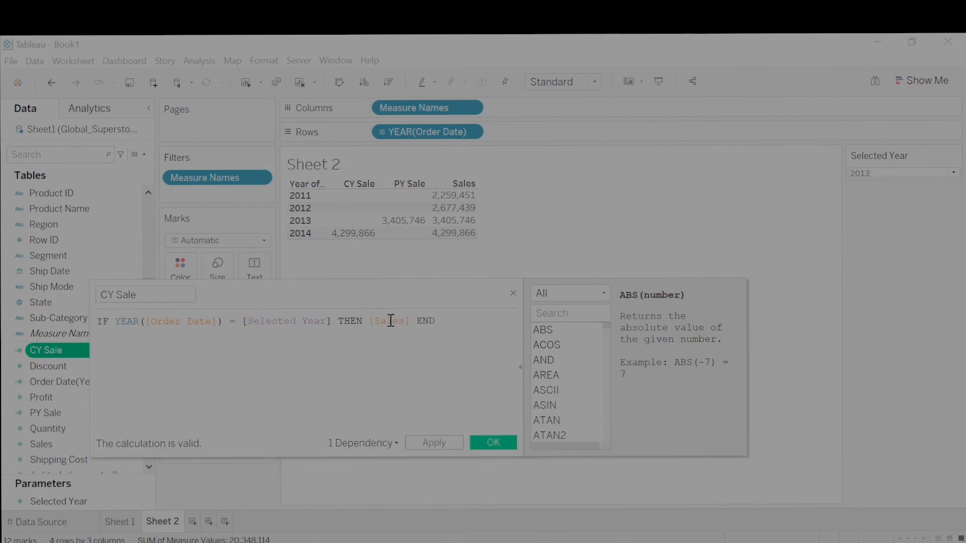
{"action": "left_click", "coordinate": [494, 443]}
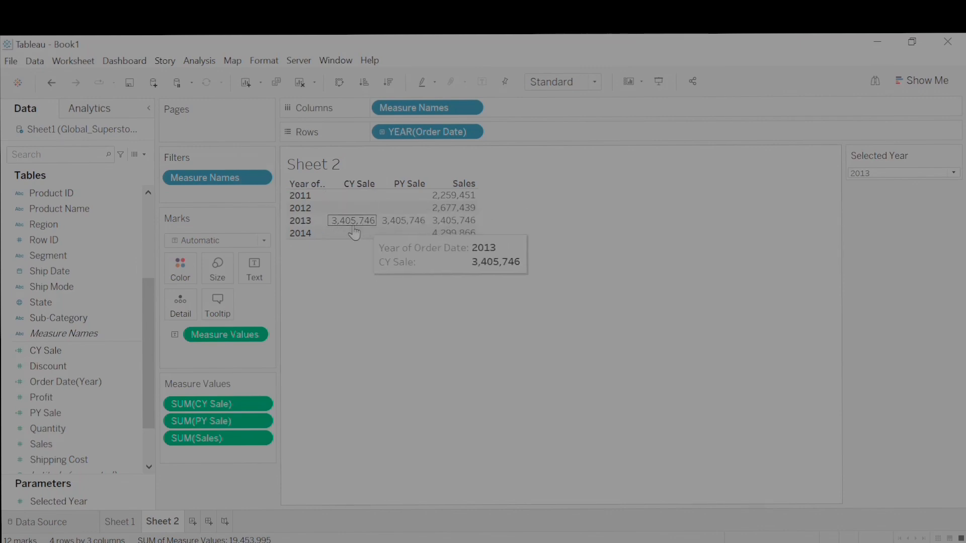
- Replace the fixed year in the PY Sale formula with the [Selected Year] parameter and save the field
{"action": "left_click_drag", "start_coordinate": [148, 317], "coordinate": [148, 333]}
{"action": "left_click", "coordinate": [78, 379]}
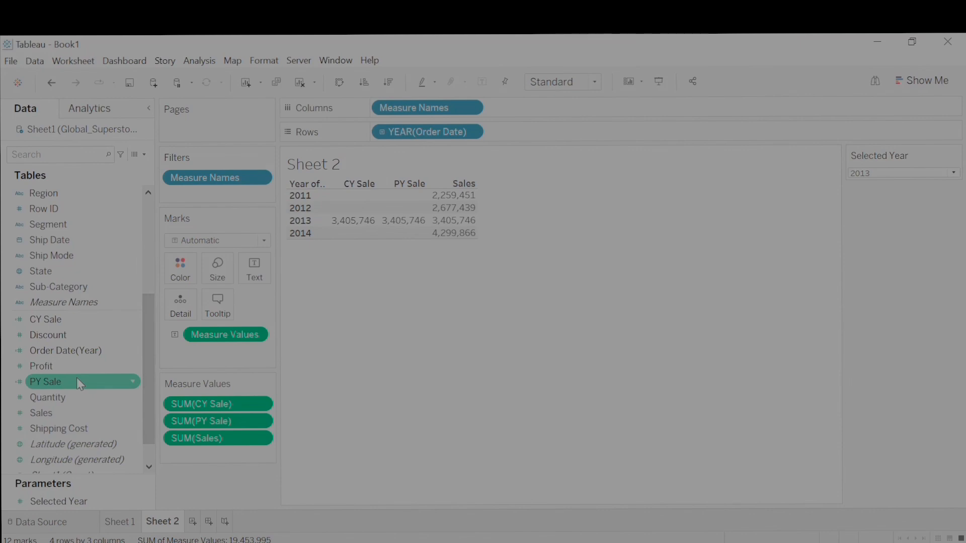
{"action": "right_click", "coordinate": [78, 378]}
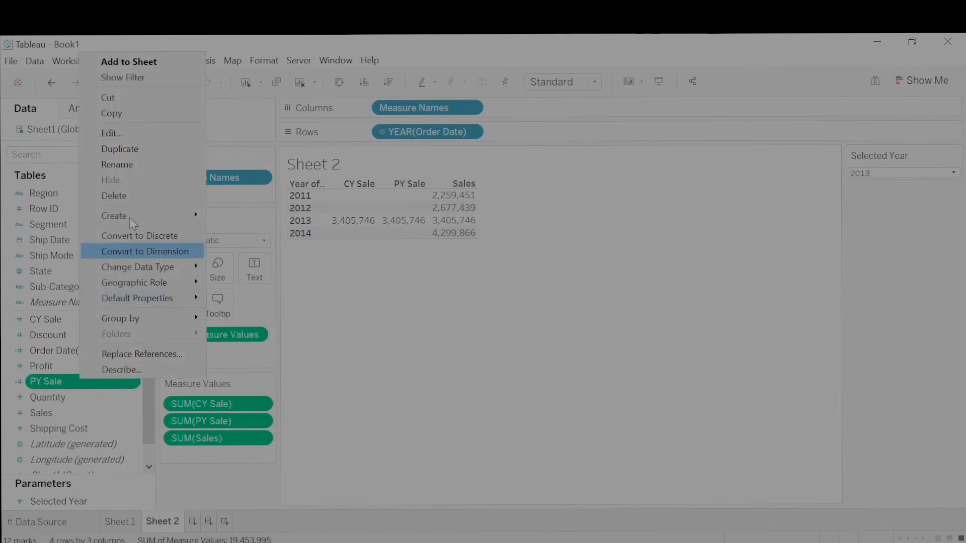
{"action": "left_click", "coordinate": [136, 130]}
{"action": "left_click", "coordinate": [264, 322]}
{"action": "key", "text": "BackSpace"}
{"action": "key", "text": "BackSpace"}
{"action": "key", "text": "BackSpace"}
{"action": "key", "text": "BackSpace"}
{"action": "type", "text": "se"}
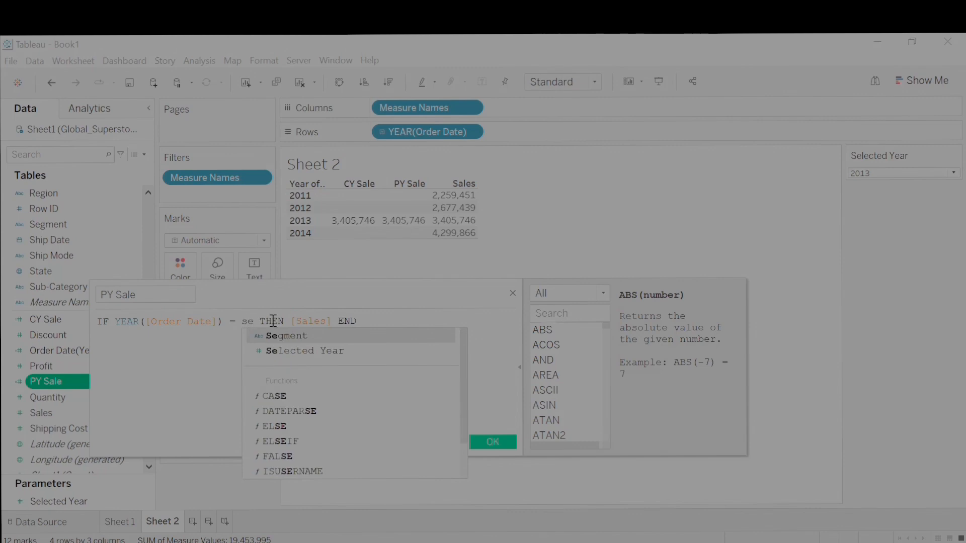
{"action": "left_click", "coordinate": [305, 351]}
{"action": "left_click", "coordinate": [493, 443]}
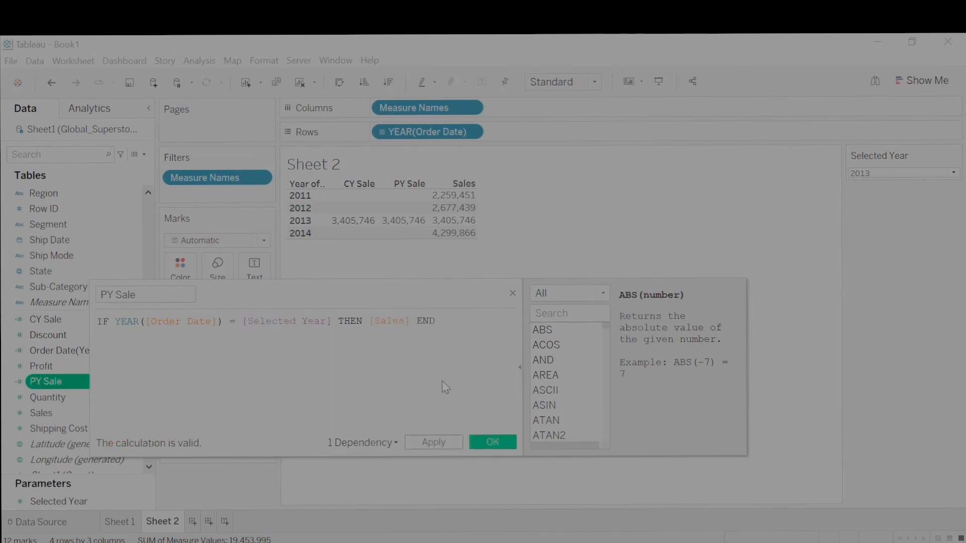
- Switch Selected Year to 2014 and compare the CY Sale and PY Sale columns in the yearly table
{"action": "left_click", "coordinate": [877, 176]}
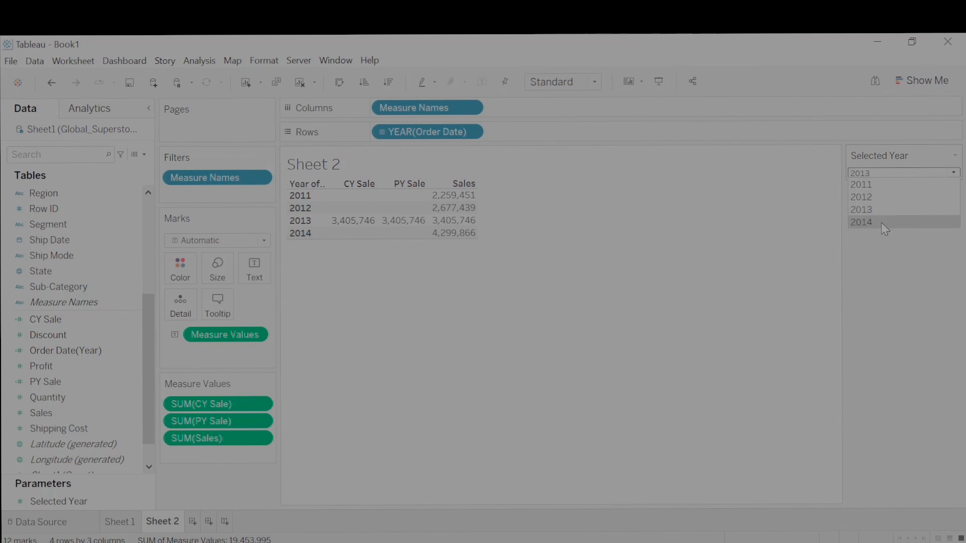
{"action": "left_click", "coordinate": [861, 222]}
{"action": "mouse_move", "coordinate": [390, 239]}
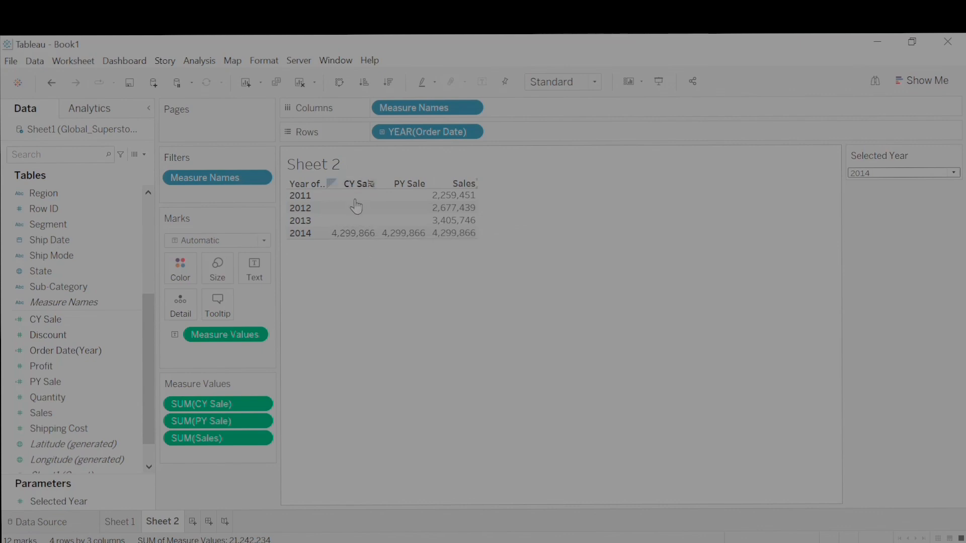
- Change the year condition in the PY Sale formula to [Selected Year]-1 and set Selected Year to 2012
{"action": "right_click", "coordinate": [64, 380]}
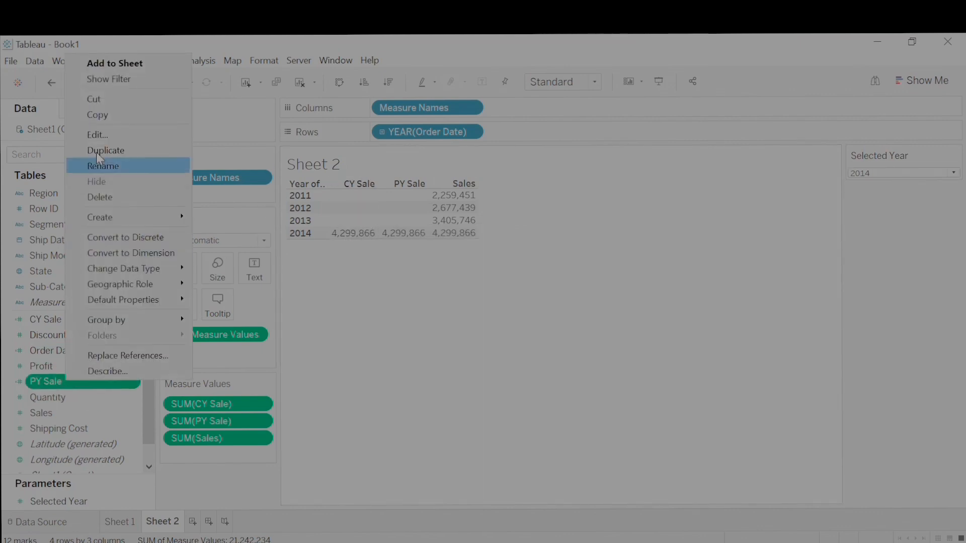
{"action": "left_click", "coordinate": [103, 136]}
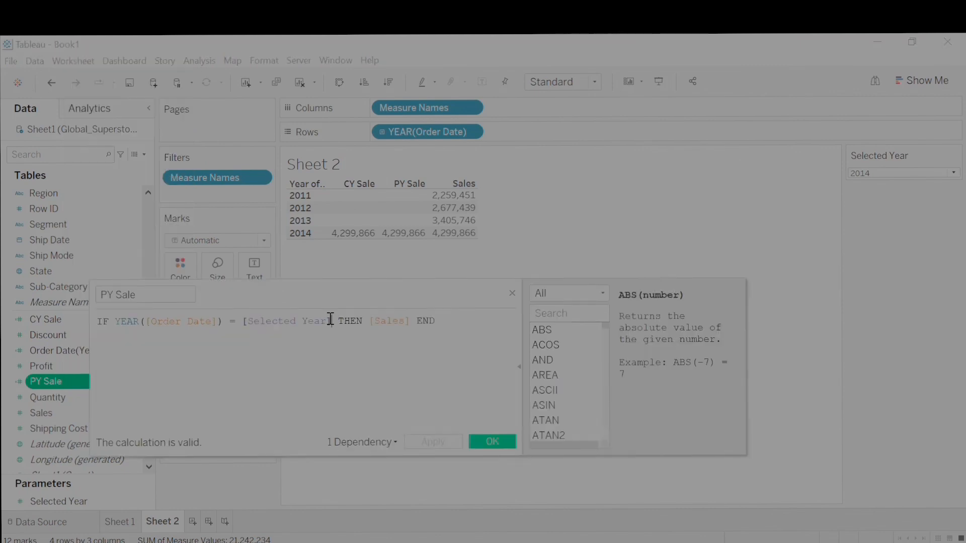
{"action": "left_click", "coordinate": [331, 320]}
{"action": "type", "text": "-1"}
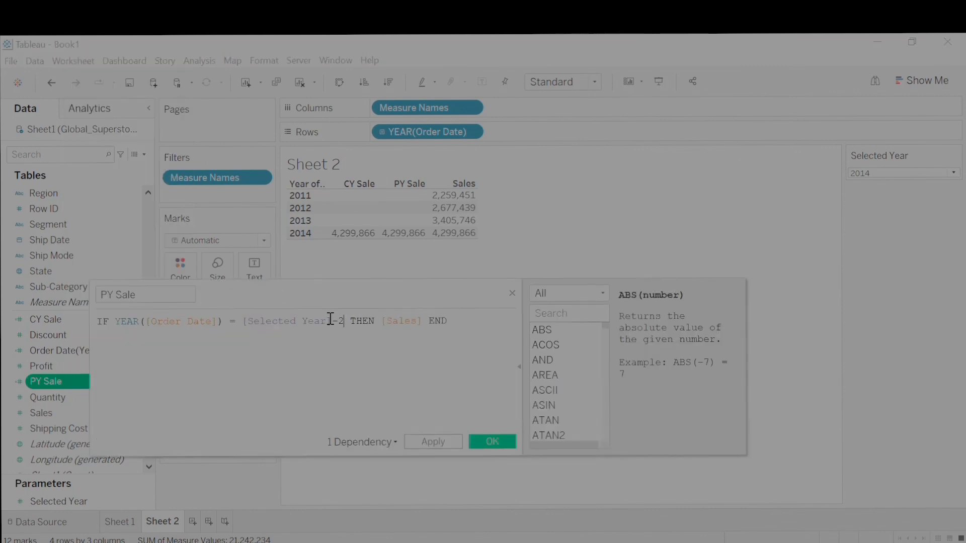
{"action": "key", "text": "BackSpace"}
{"action": "type", "text": "1"}
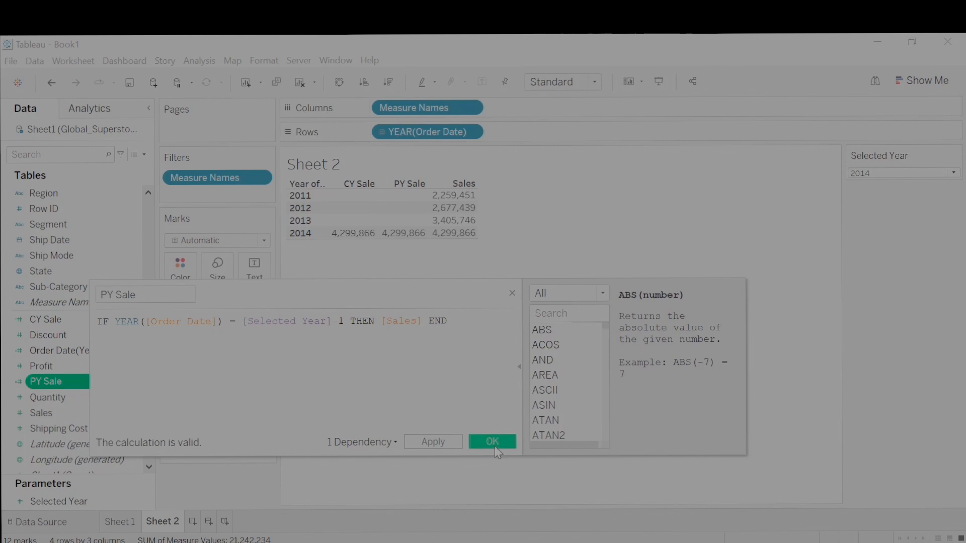
{"action": "key", "text": "Return"}
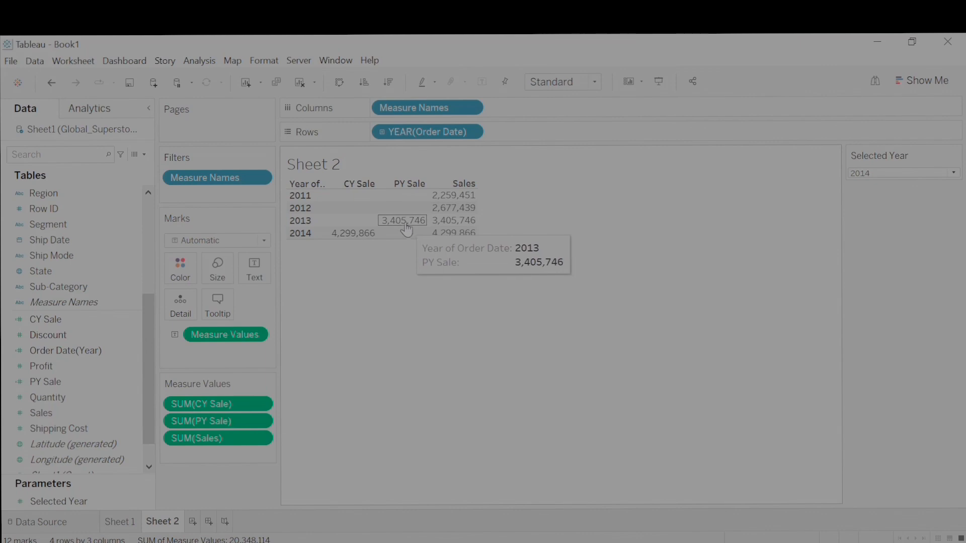
{"action": "left_click", "coordinate": [877, 173]}
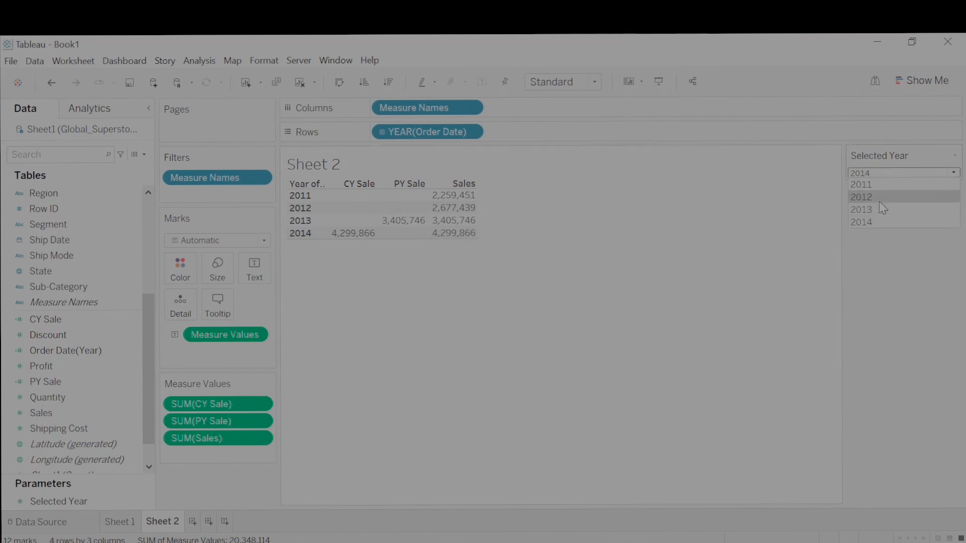
{"action": "left_click", "coordinate": [882, 201]}
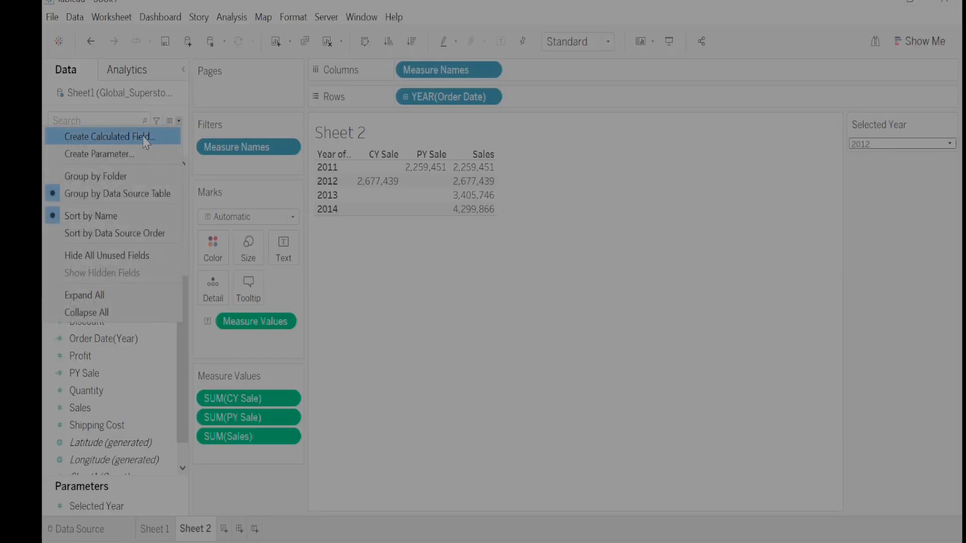
- Create a new calculated field named "% Diff Sale"
{"action": "left_click", "coordinate": [145, 139]}
{"action": "key", "text": "BackSpace"}
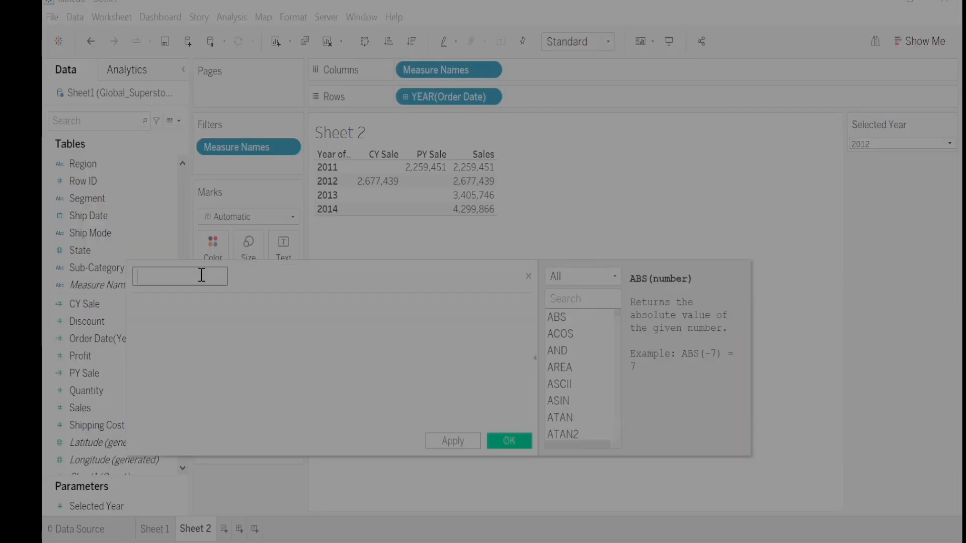
{"action": "type", "text": "% Diff Sales"}
- Enter the difference SUM([CY Sale])-SUM([PY Sale]) as the start of the % Diff Sale formula
{"action": "left_click", "coordinate": [180, 307]}
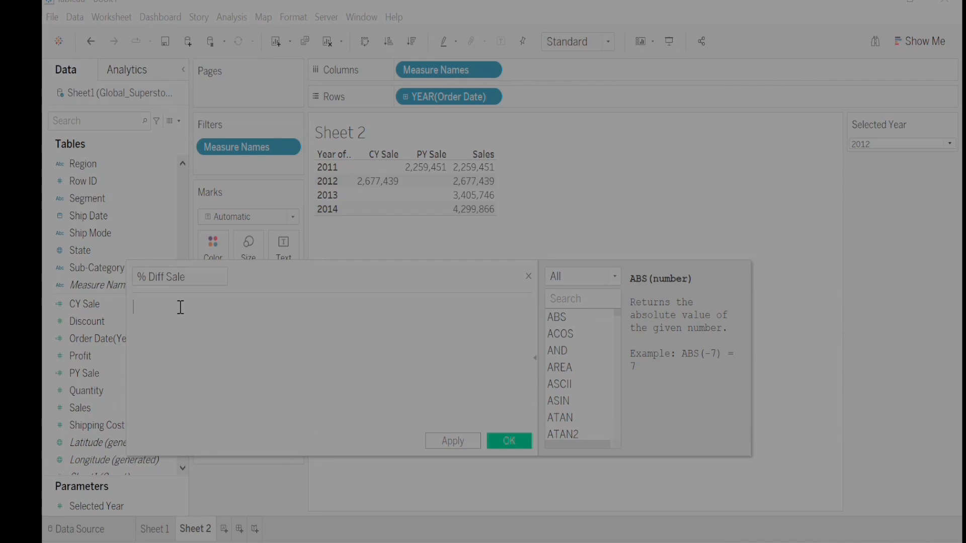
{"action": "type", "text": "sun"}
{"action": "key", "text": "BackSpace"}
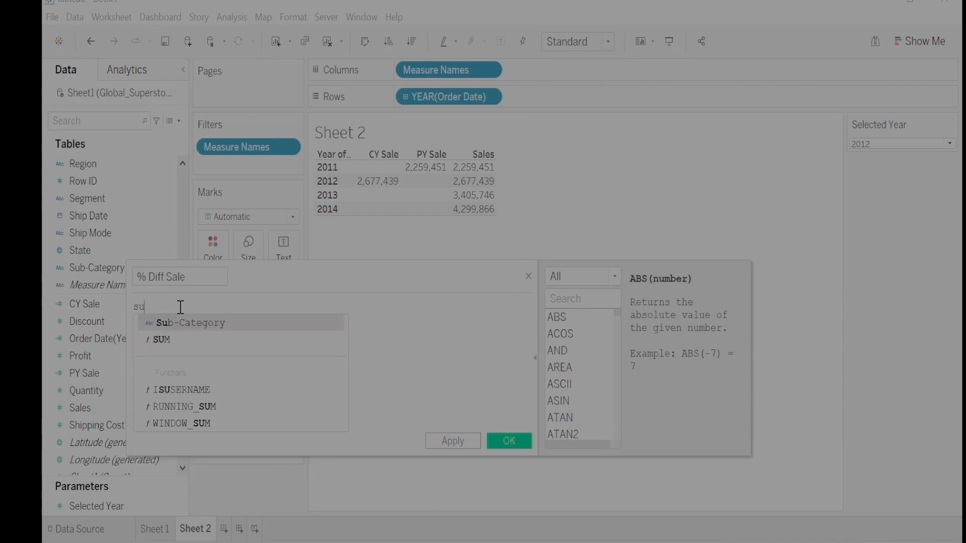
{"action": "left_click", "coordinate": [179, 339]}
{"action": "type", "text": "cy"}
{"action": "left_click", "coordinate": [211, 323]}
{"action": "type", "text": "-"}
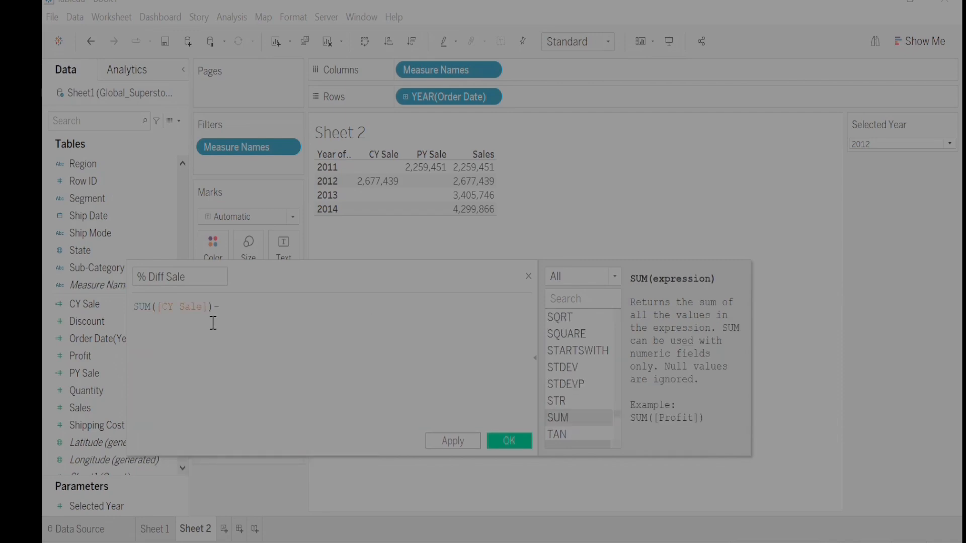
{"action": "type", "text": "sum"}
{"action": "left_click", "coordinate": [280, 324]}
{"action": "type", "text": "[py"}
{"action": "left_click", "coordinate": [289, 323]}
- Append a division by SUM([PY Sale]) to the % Diff Sale formula, review it, and save the field
{"action": "type", "text": "/"}
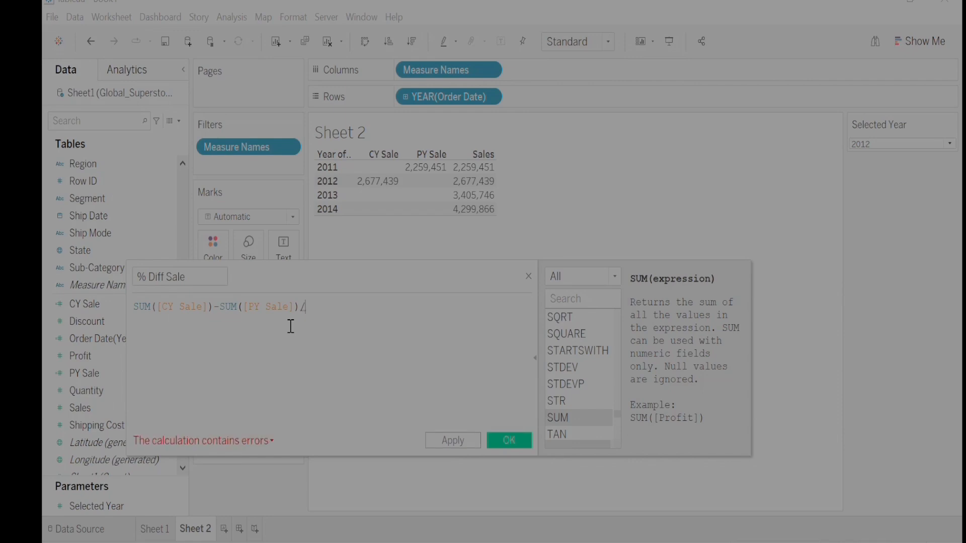
{"action": "type", "text": "p"}
{"action": "key", "text": "BackSpace"}
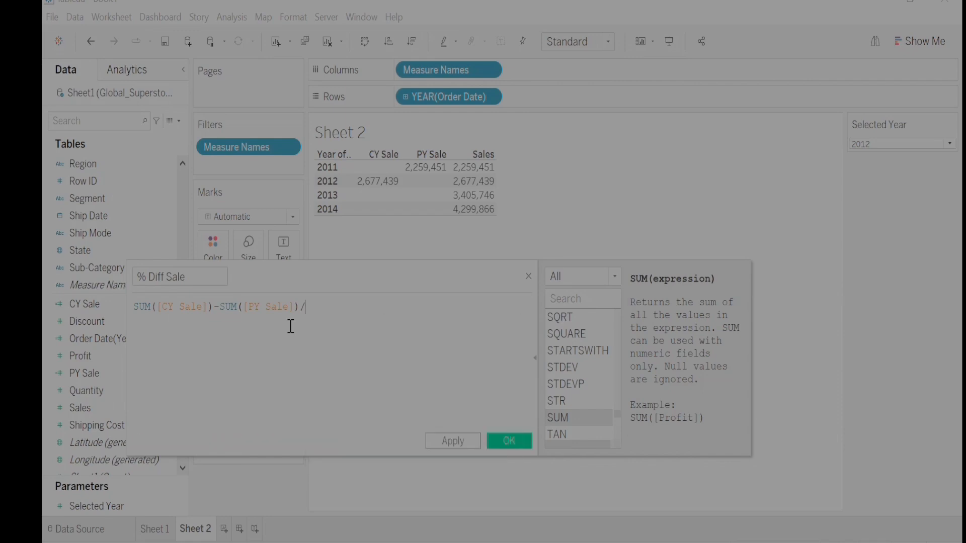
{"action": "type", "text": "su"}
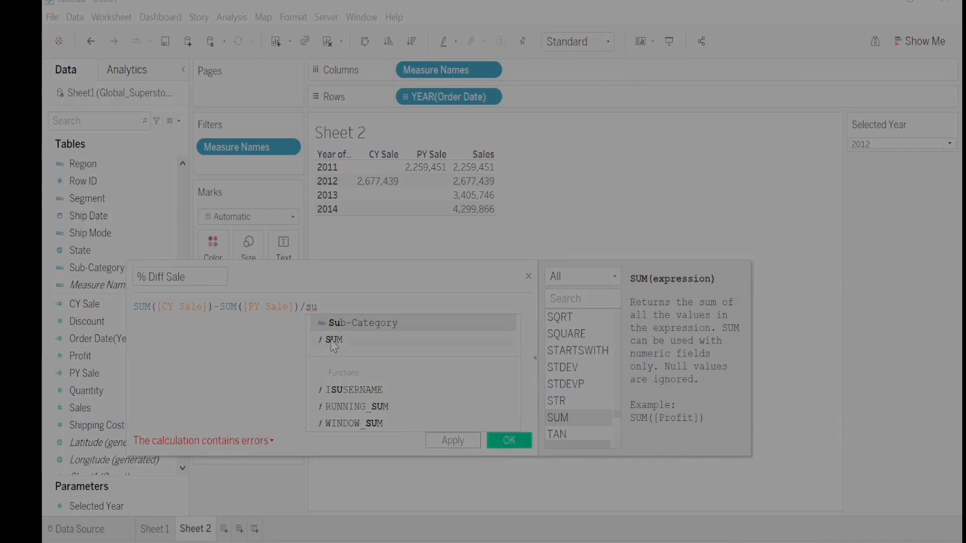
{"action": "double_click", "coordinate": [333, 339]}
{"action": "type", "text": "py"}
{"action": "double_click", "coordinate": [368, 322]}
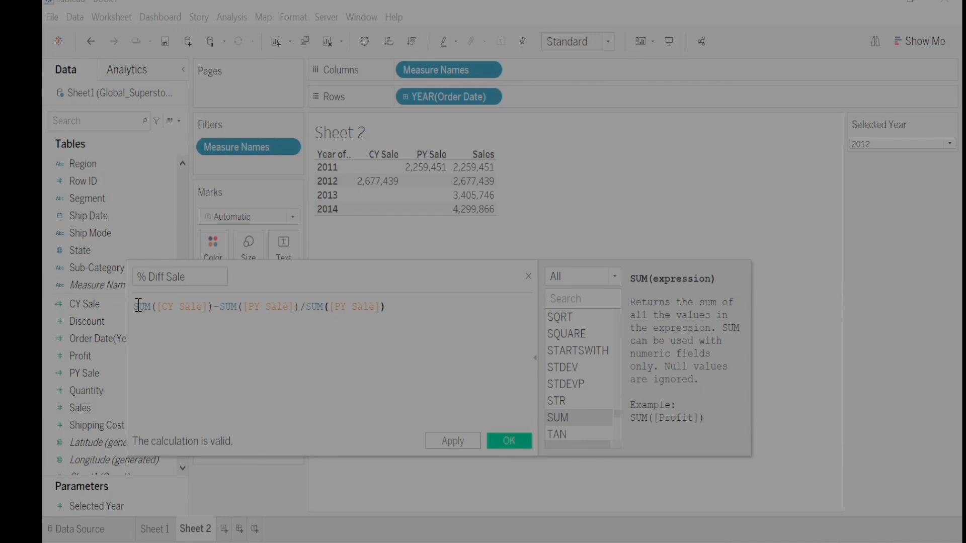
{"action": "left_click_drag", "start_coordinate": [138, 306], "coordinate": [144, 305]}
{"action": "left_click_drag", "start_coordinate": [162, 305], "coordinate": [203, 302]}
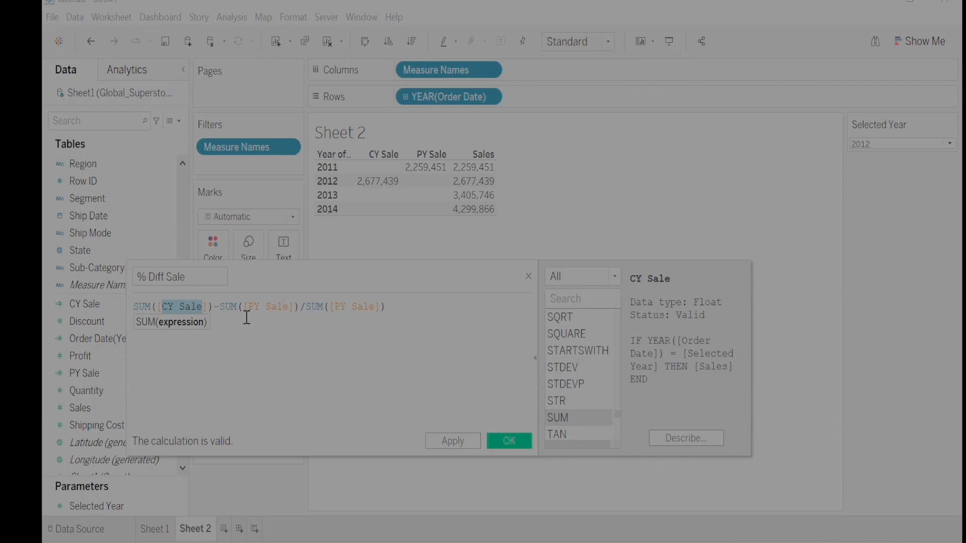
{"action": "left_click", "coordinate": [211, 334]}
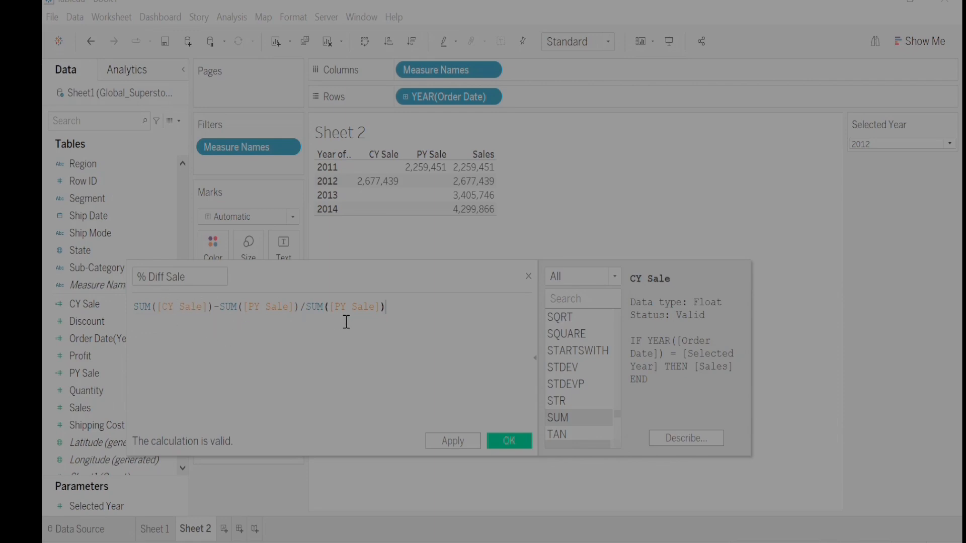
{"action": "left_click", "coordinate": [514, 444]}
- Add % Diff Sale to the table's measures and remove YEAR(Order Date) from the rows
{"action": "left_click_drag", "start_coordinate": [112, 307], "coordinate": [427, 191]}
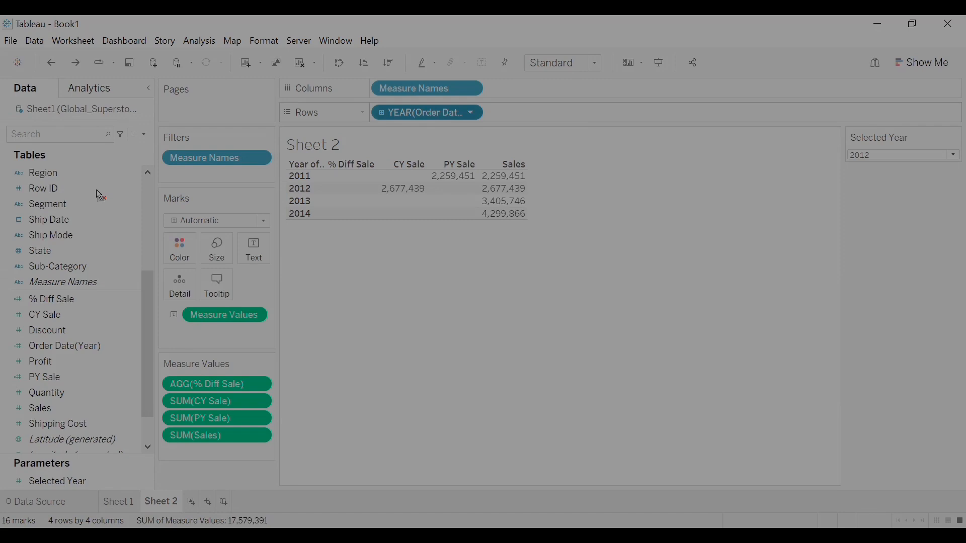
{"action": "left_click_drag", "start_coordinate": [100, 196], "coordinate": [100, 196]}
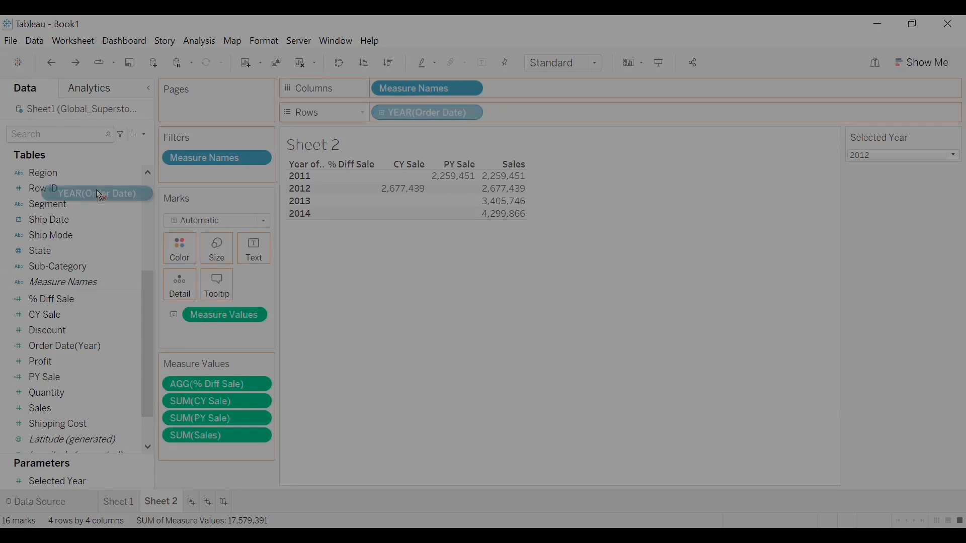
{"action": "left_click_drag", "start_coordinate": [77, 197], "coordinate": [77, 199]}
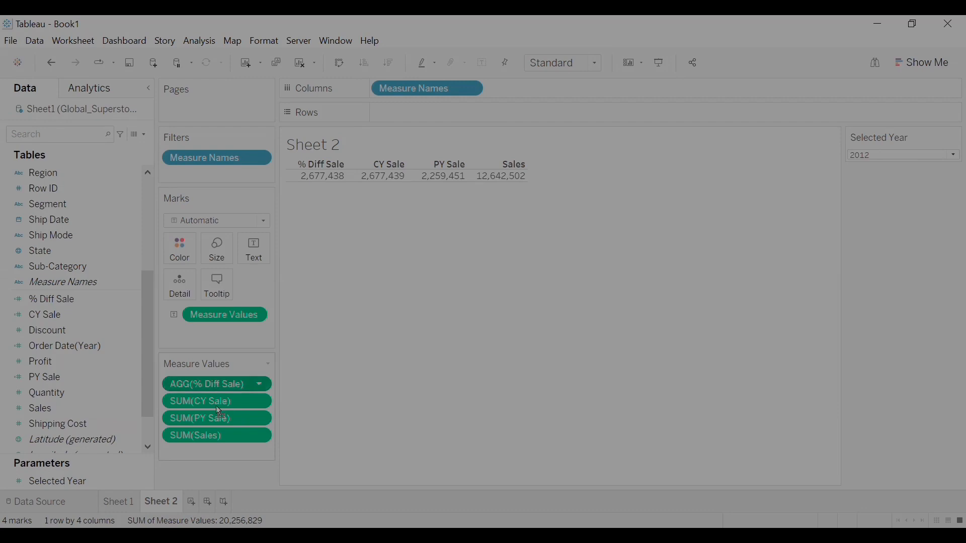
- Place % Diff Sale after PY Sale in the measure values and remove the Sales measure from the table
{"action": "left_click_drag", "start_coordinate": [212, 421], "coordinate": [212, 424]}
{"action": "mouse_move", "coordinate": [333, 180]}
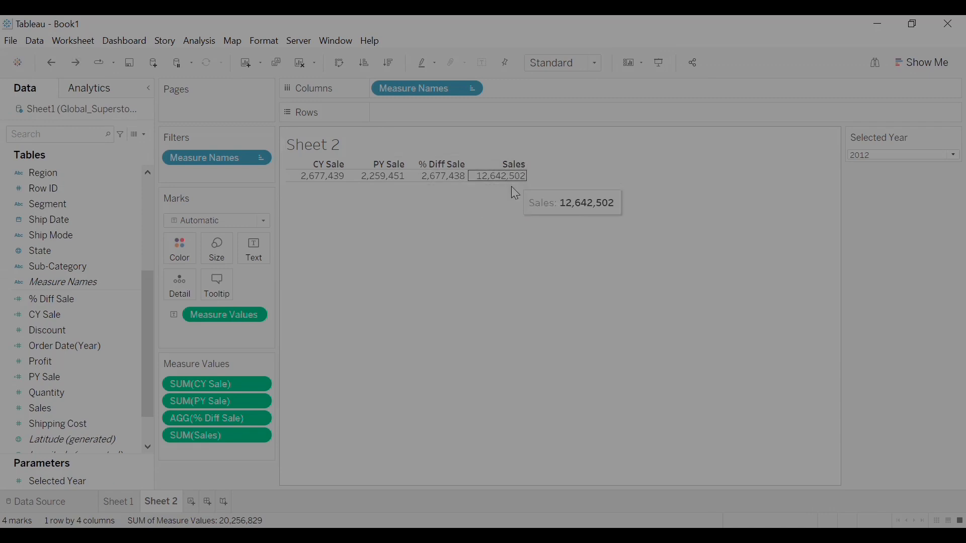
{"action": "left_click_drag", "start_coordinate": [194, 433], "coordinate": [75, 423]}
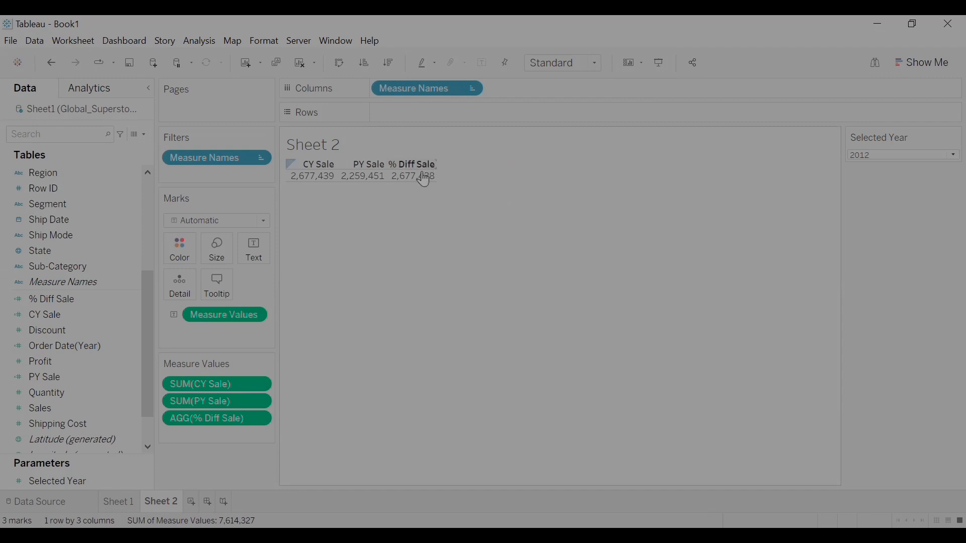
- Format the CY Sale measure as a custom number with 0 decimal places
{"action": "mouse_move", "coordinate": [374, 178]}
{"action": "right_click", "coordinate": [237, 388]}
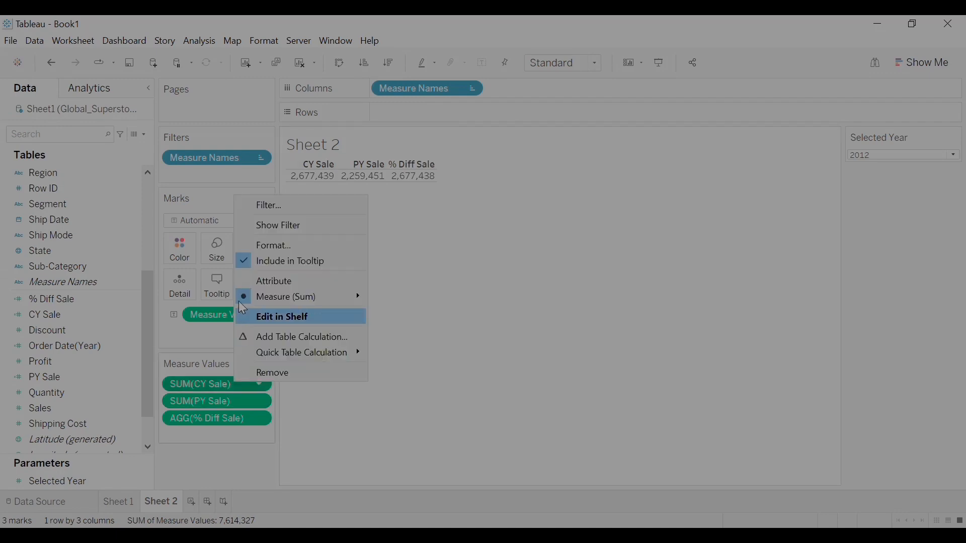
{"action": "left_click", "coordinate": [274, 245]}
{"action": "left_click", "coordinate": [108, 178]}
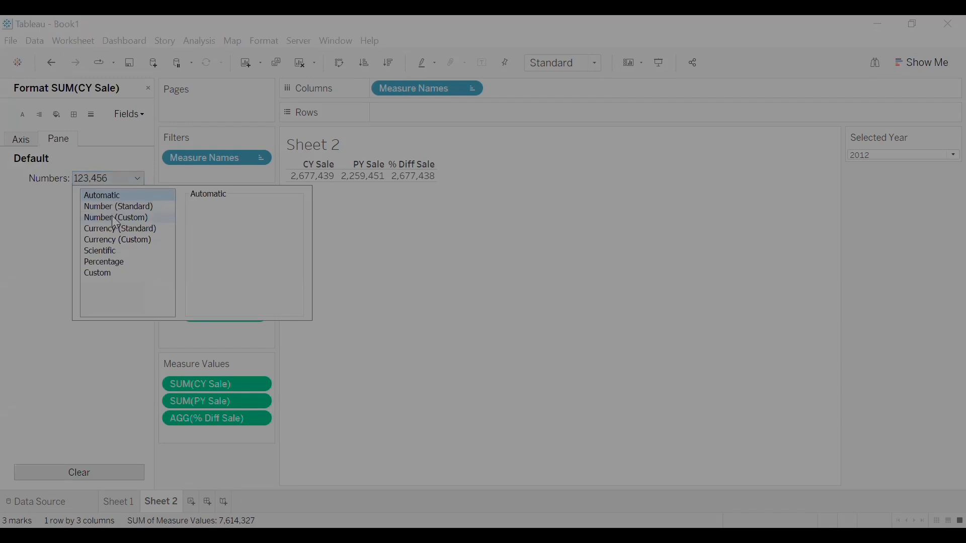
{"action": "left_click", "coordinate": [111, 217]}
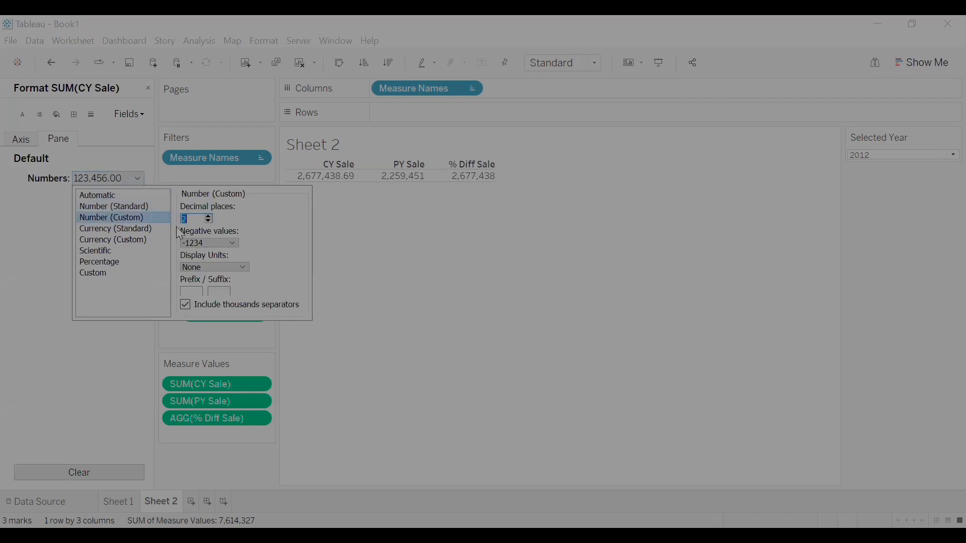
{"action": "left_click", "coordinate": [209, 222]}
{"action": "left_click", "coordinate": [209, 221]}
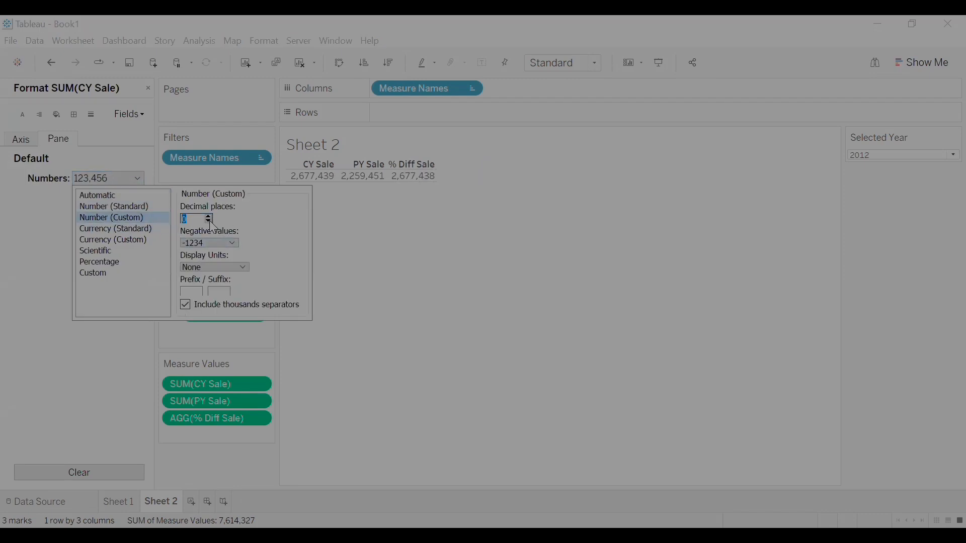
- Set CY Sale's display units to thousands (K) and turn off its thousands separators
{"action": "left_click", "coordinate": [214, 267]}
{"action": "left_click", "coordinate": [205, 288]}
{"action": "left_click", "coordinate": [185, 306]}
{"action": "left_click", "coordinate": [334, 206]}
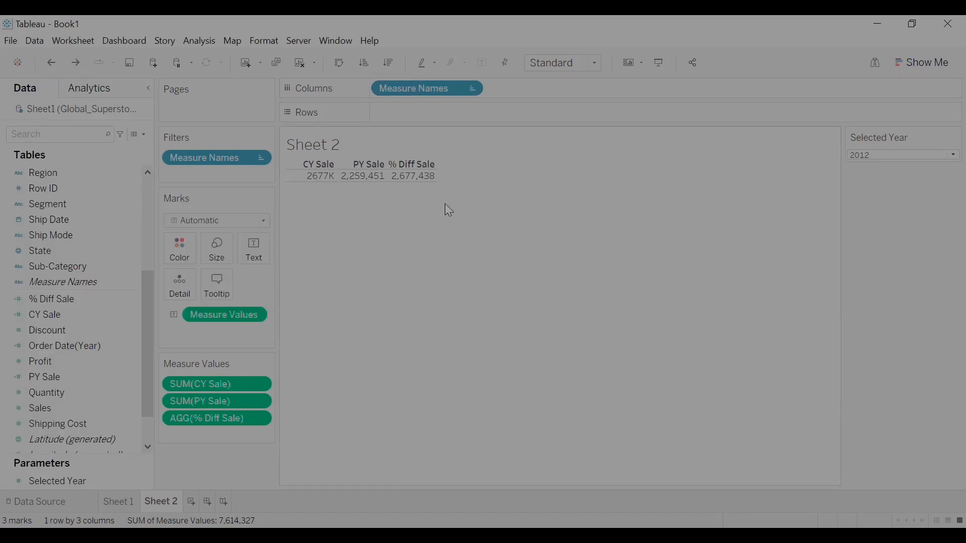
- Enclose the difference in parentheses so % Diff Sale reads (SUM([CY Sale])-SUM([PY Sale]))/SUM([PY Sale]), and save the field
{"action": "left_click", "coordinate": [63, 301]}
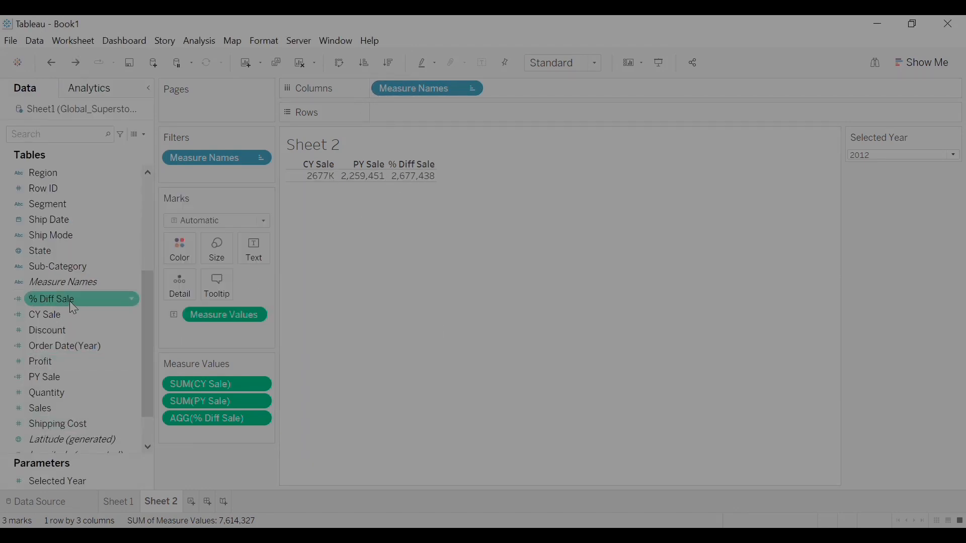
{"action": "right_click", "coordinate": [71, 298]}
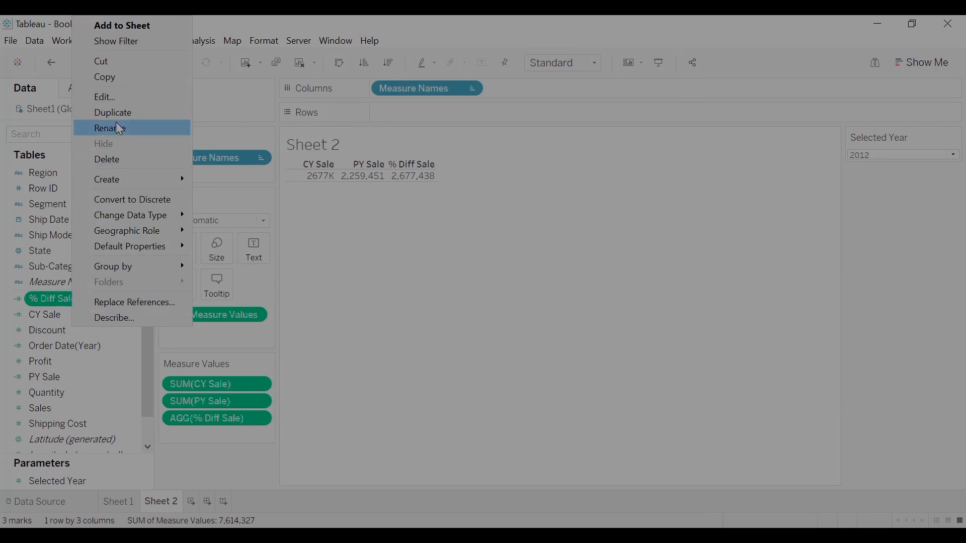
{"action": "left_click", "coordinate": [120, 98]}
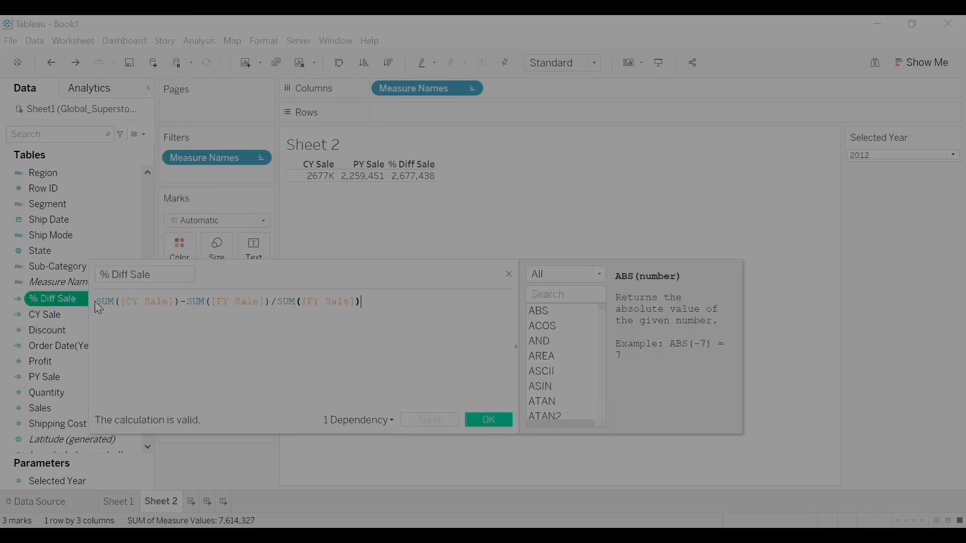
{"action": "left_click", "coordinate": [97, 301]}
{"action": "type", "text": "("}
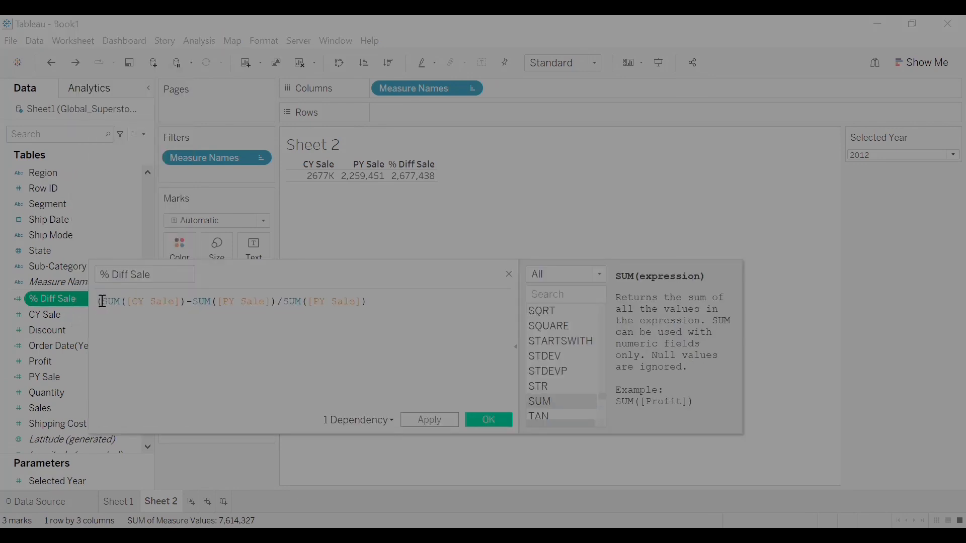
{"action": "left_click", "coordinate": [275, 304]}
{"action": "type", "text": ")"}
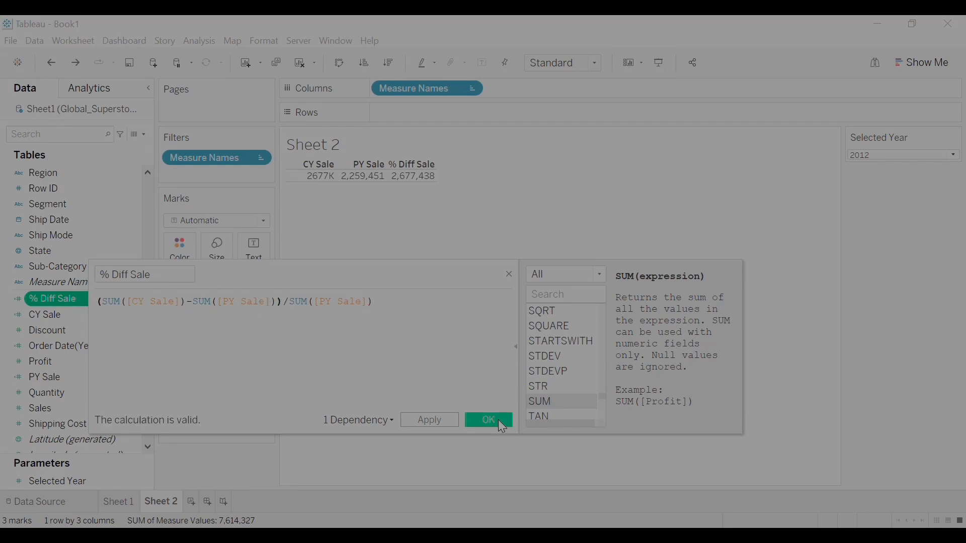
{"action": "left_click", "coordinate": [496, 422]}
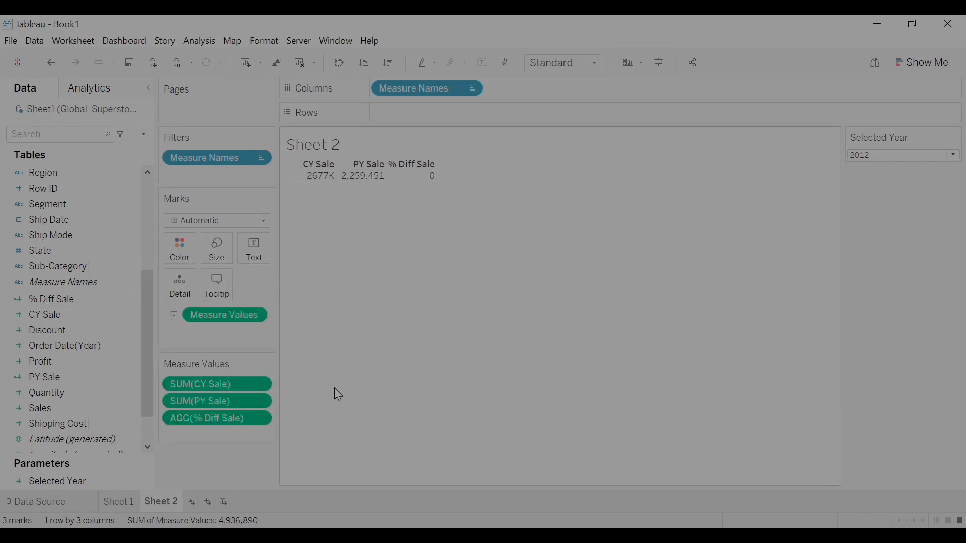
- Format the % Diff Sale measure as a percentage with 1 decimal place
{"action": "right_click", "coordinate": [226, 416]}
{"action": "left_click", "coordinate": [246, 313]}
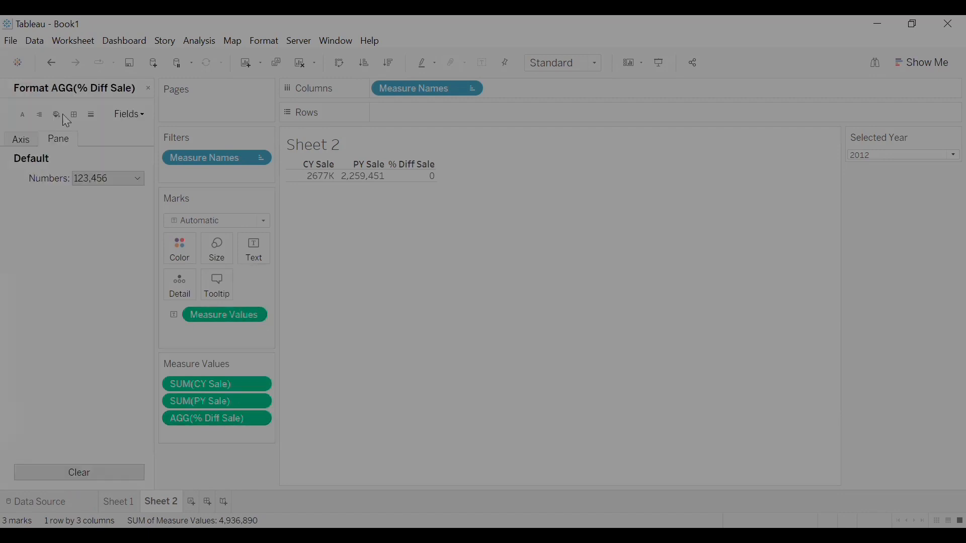
{"action": "left_click", "coordinate": [95, 177]}
{"action": "left_click", "coordinate": [132, 261]}
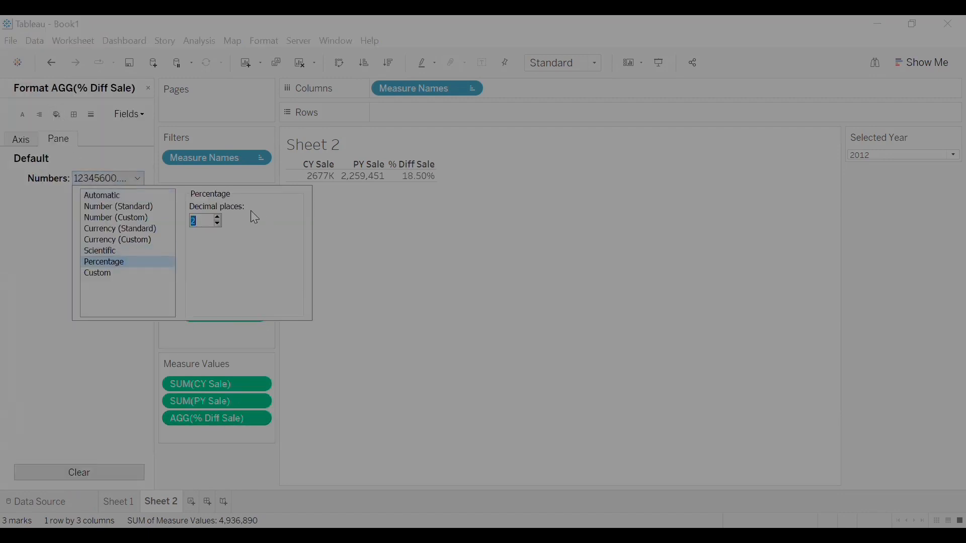
{"action": "left_click", "coordinate": [217, 223]}
{"action": "left_click", "coordinate": [362, 316]}
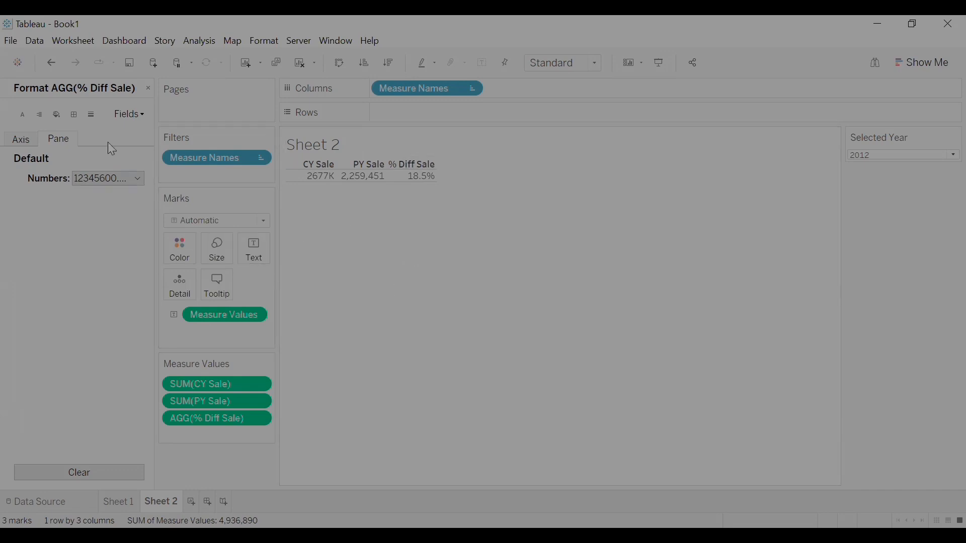
{"action": "left_click", "coordinate": [147, 89]}
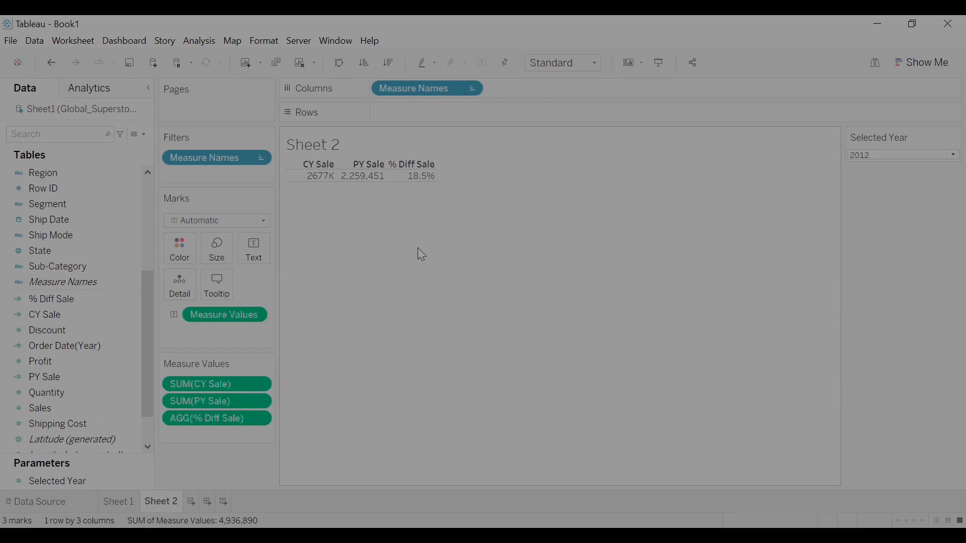
- Rename the Sheet 2 worksheet as Test
{"action": "mouse_move", "coordinate": [317, 180]}
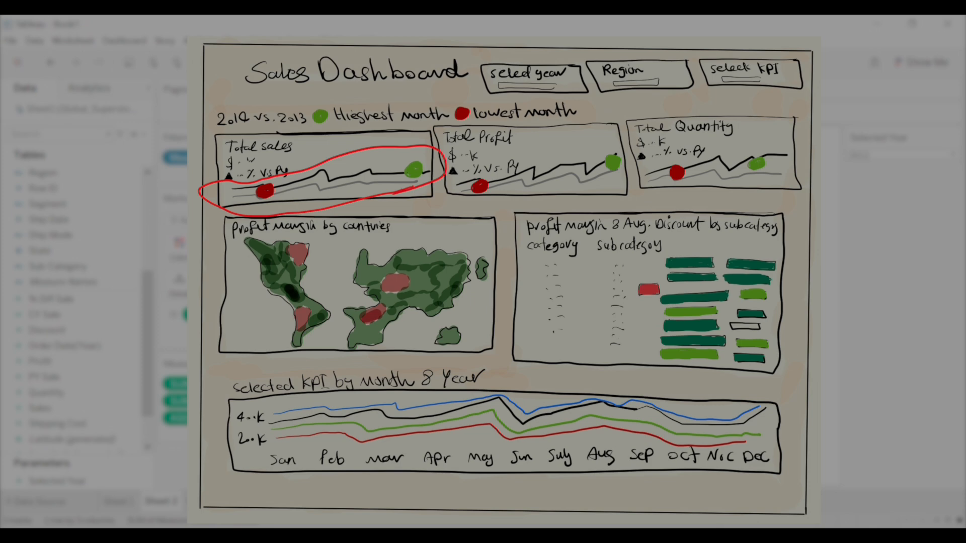
{"action": "double_click", "coordinate": [176, 501]}
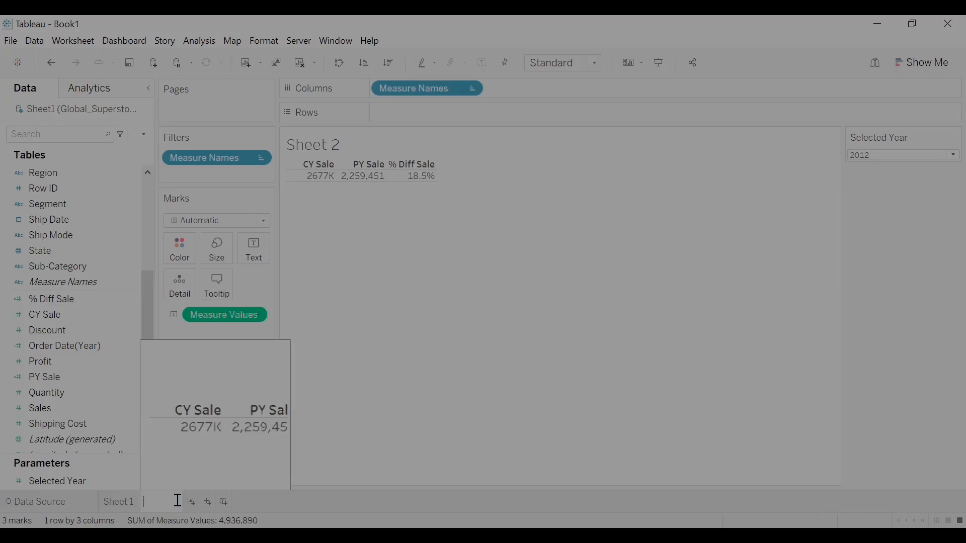
{"action": "type", "text": "Test"}
{"action": "key", "text": "Return"}
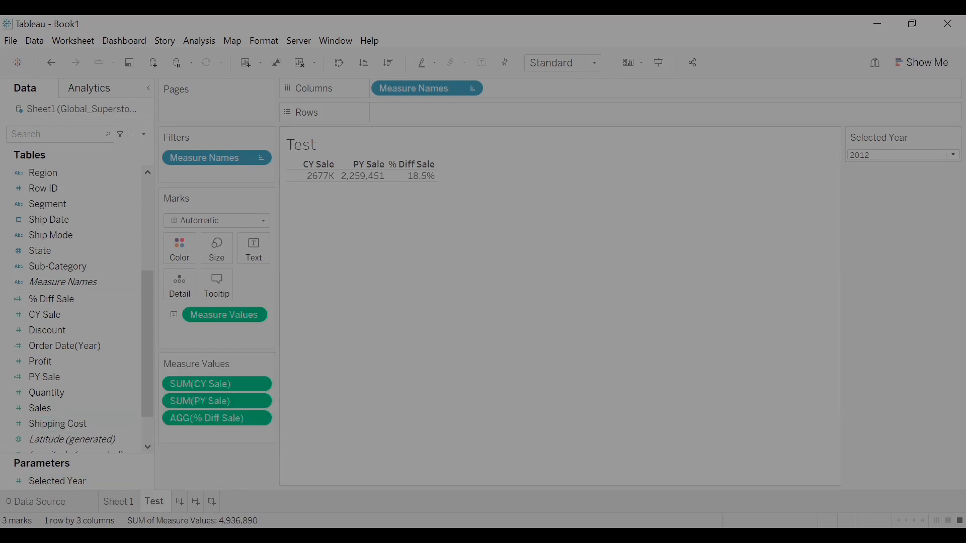
- Reorder the worksheets so that Test comes before Sheet 1
{"action": "left_click", "coordinate": [119, 501]}
{"action": "left_click_drag", "start_coordinate": [118, 502], "coordinate": [169, 501]}
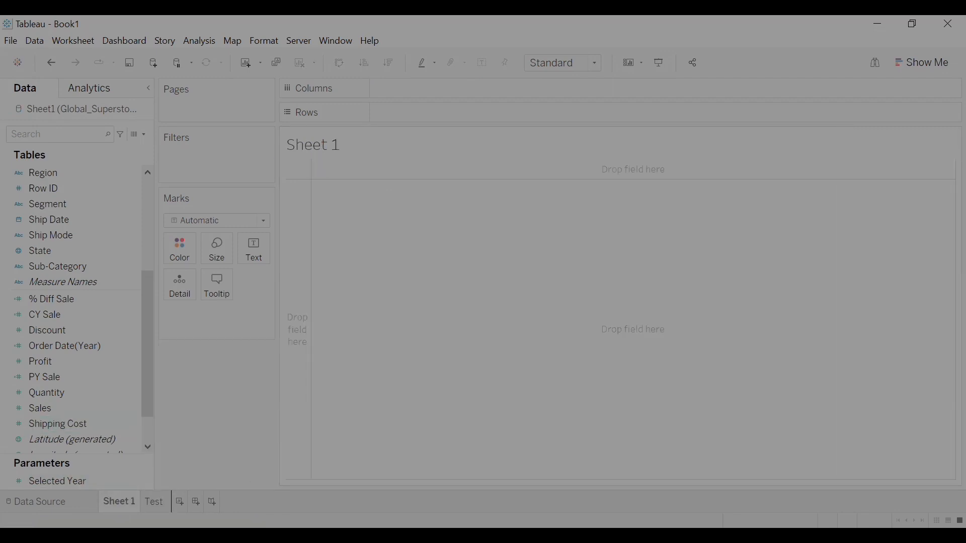
{"action": "left_click", "coordinate": [154, 501]}
{"action": "left_click_drag", "start_coordinate": [154, 501], "coordinate": [109, 502]}
- Rename the Sheet 1 worksheet as KPI Sale
{"action": "double_click", "coordinate": [151, 501]}
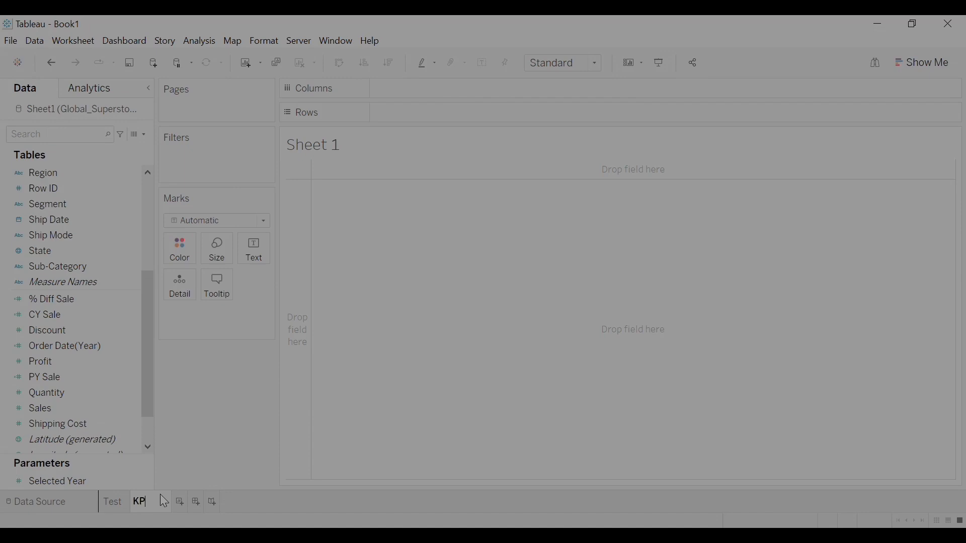
{"action": "type", "text": "KPI Sale"}
{"action": "key", "text": "Return"}
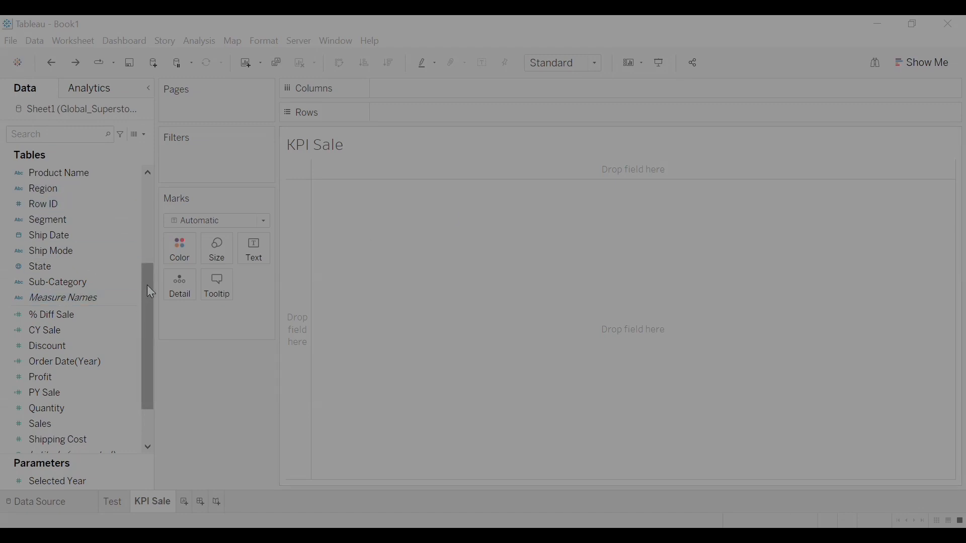
- Place Order Date on the columns and CY Sale on the rows of the KPI Sale sheet
{"action": "left_click_drag", "start_coordinate": [150, 291], "coordinate": [142, 188]}
{"action": "left_click_drag", "start_coordinate": [96, 266], "coordinate": [110, 253]}
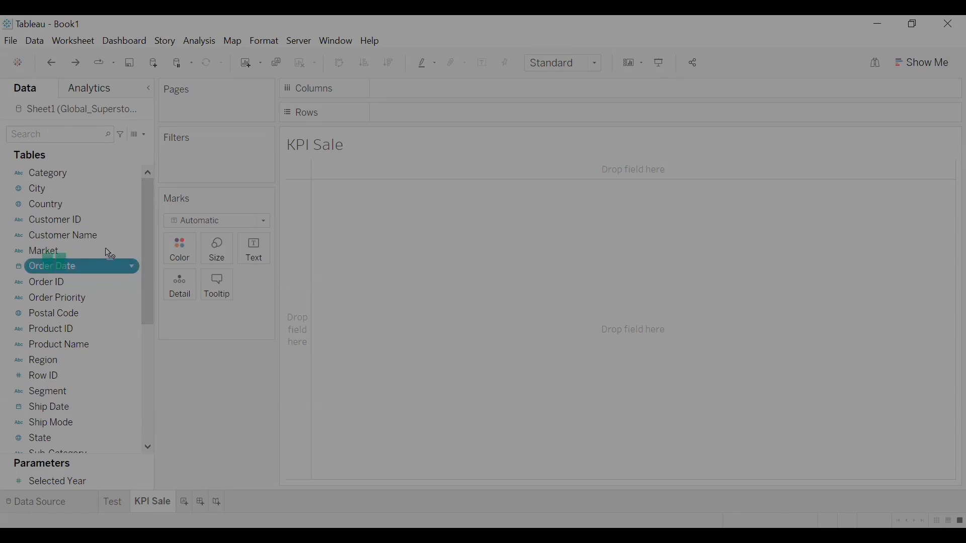
{"action": "left_click_drag", "start_coordinate": [433, 85], "coordinate": [433, 86]}
{"action": "left_click_drag", "start_coordinate": [149, 257], "coordinate": [108, 344]}
{"action": "left_click_drag", "start_coordinate": [479, 114], "coordinate": [439, 111]}
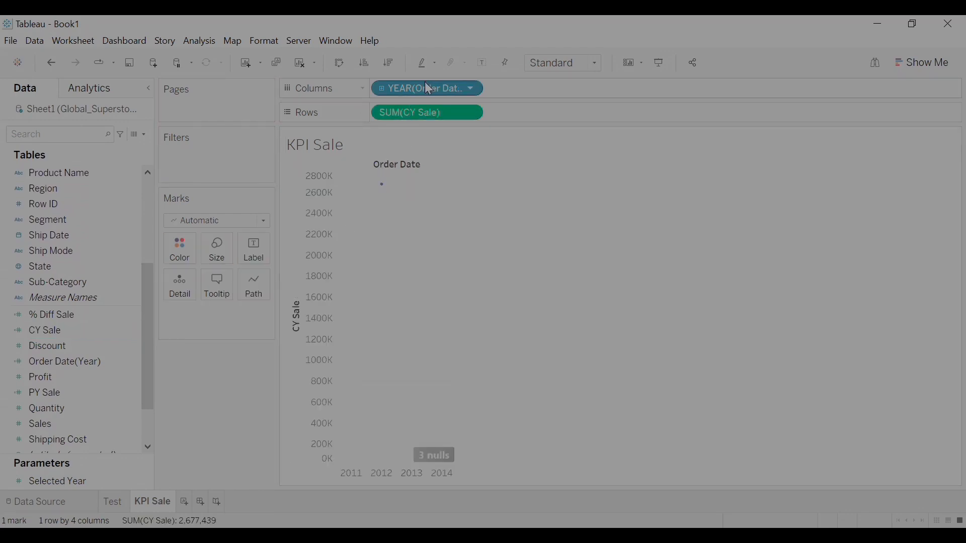
- Change Order Date on the columns to the month date part and make it continuous
{"action": "right_click", "coordinate": [430, 93]}
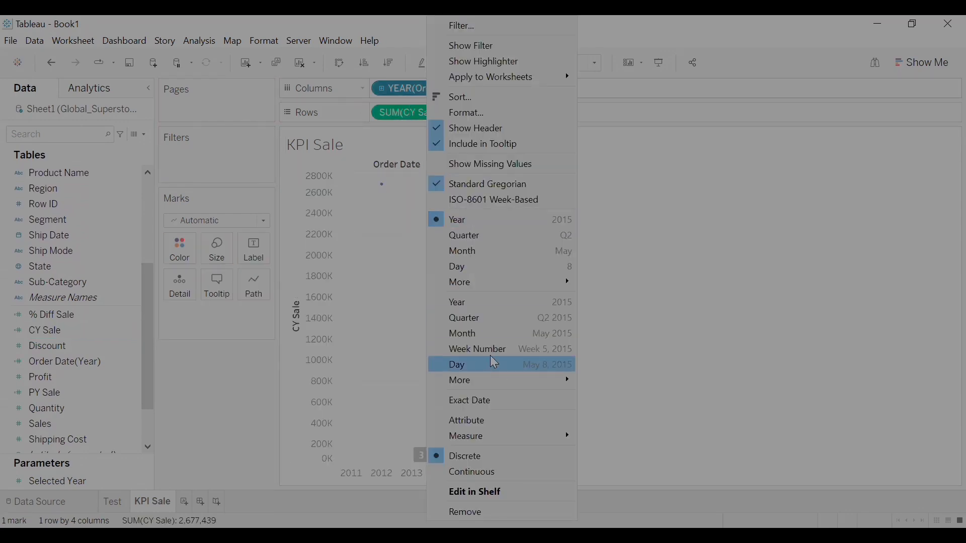
{"action": "left_click", "coordinate": [477, 251]}
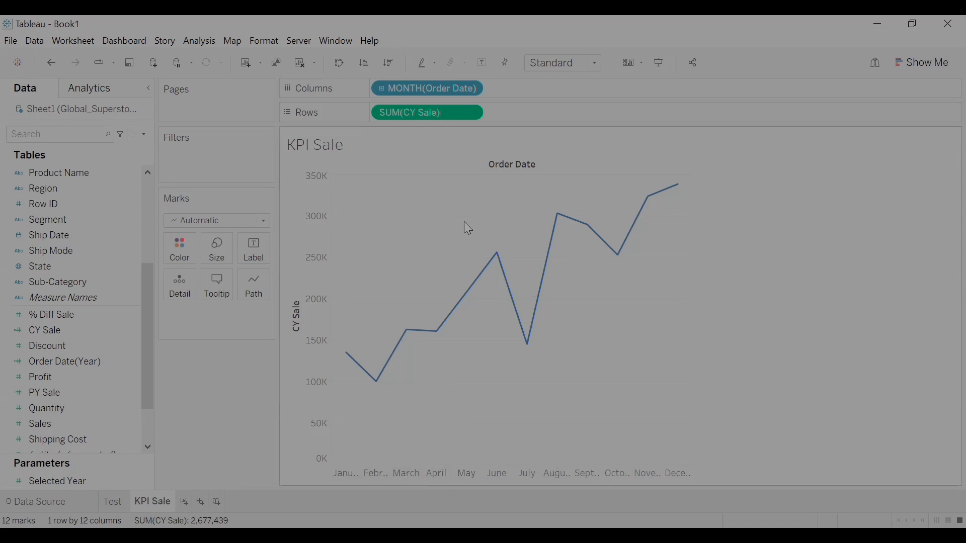
{"action": "right_click", "coordinate": [443, 85]}
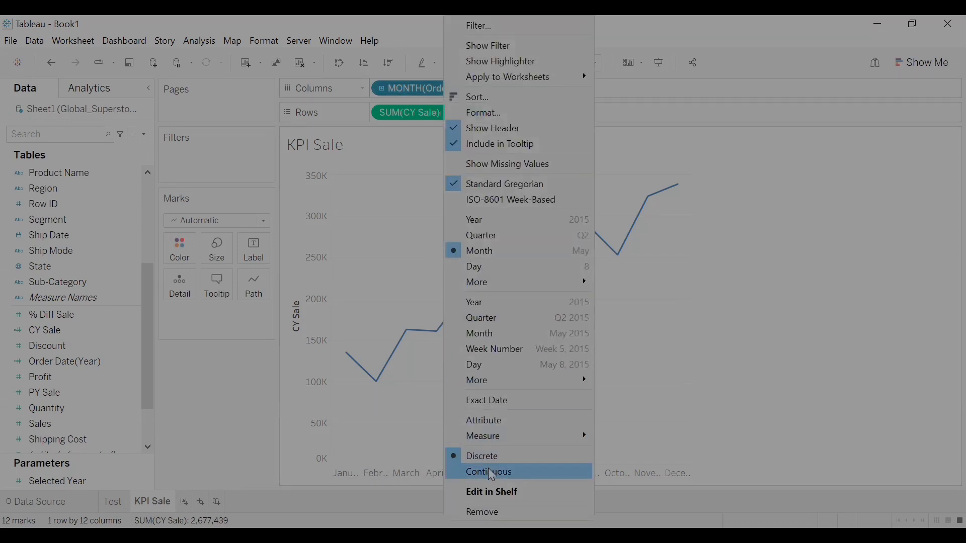
{"action": "left_click", "coordinate": [503, 472]}
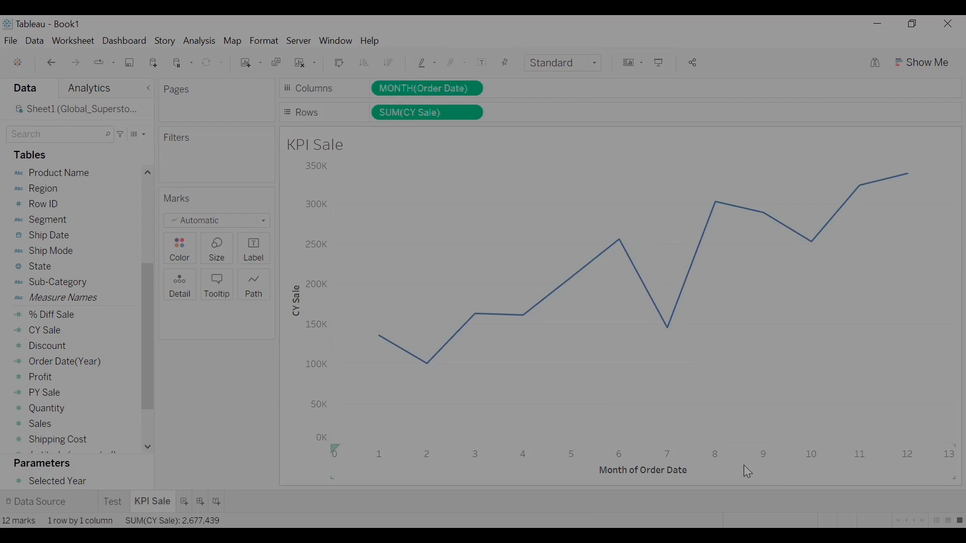
- Replace the KPI Sale chart's title with the text Total Sales and apply it
{"action": "mouse_move", "coordinate": [400, 349]}
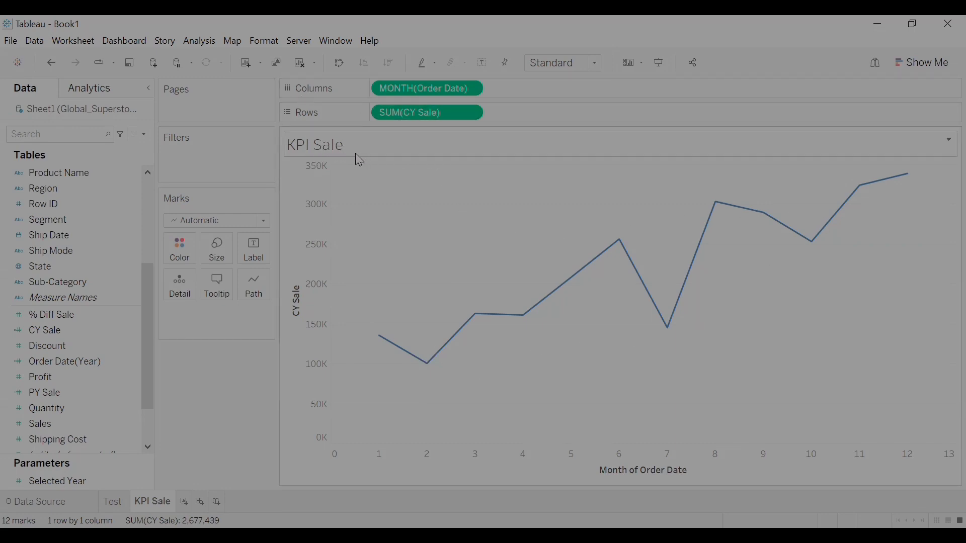
{"action": "double_click", "coordinate": [324, 144]}
{"action": "double_click", "coordinate": [416, 285]}
{"action": "key", "text": "BackSpace"}
{"action": "type", "text": "T"}
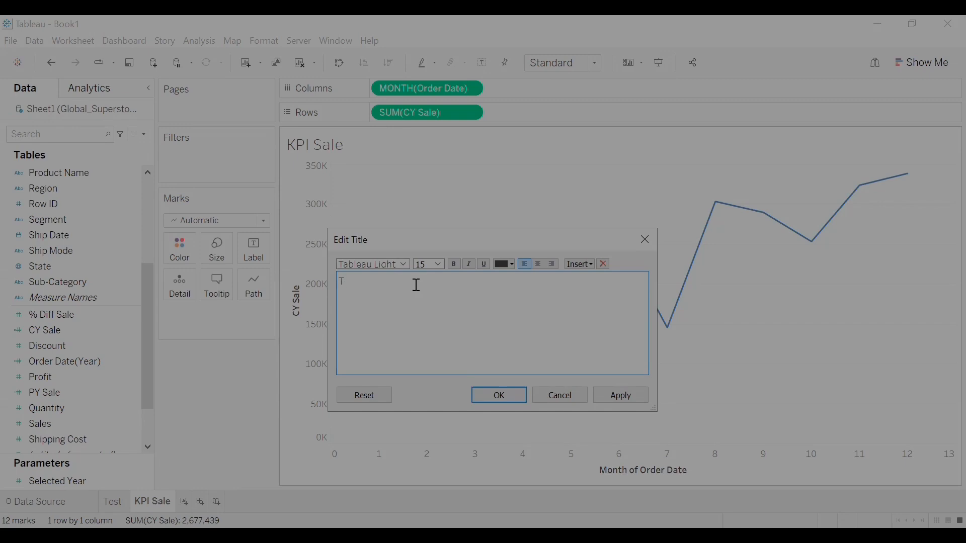
{"action": "type", "text": "otal "}
{"action": "type", "text": "Sles"}
{"action": "type", "text": "ales"}
{"action": "left_click", "coordinate": [583, 267]}
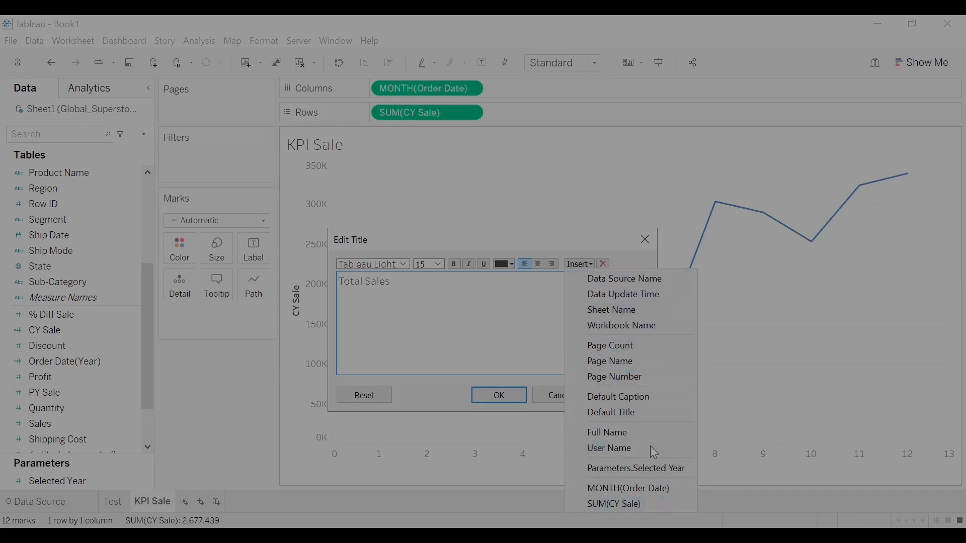
{"action": "left_click", "coordinate": [518, 396]}
- Add CY Sale and % Diff Sale to the marks as detail fields
{"action": "left_click", "coordinate": [49, 335]}
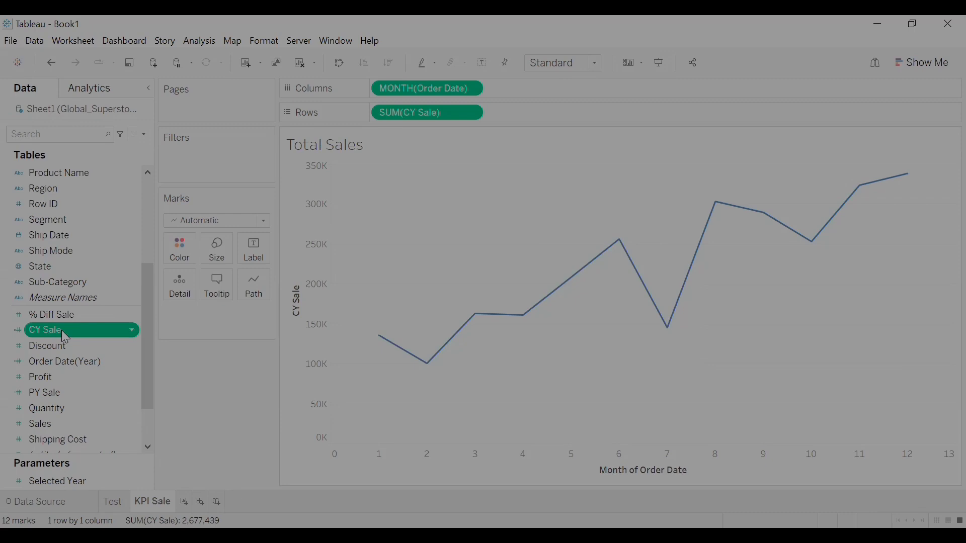
{"action": "left_click_drag", "start_coordinate": [195, 325], "coordinate": [195, 324]}
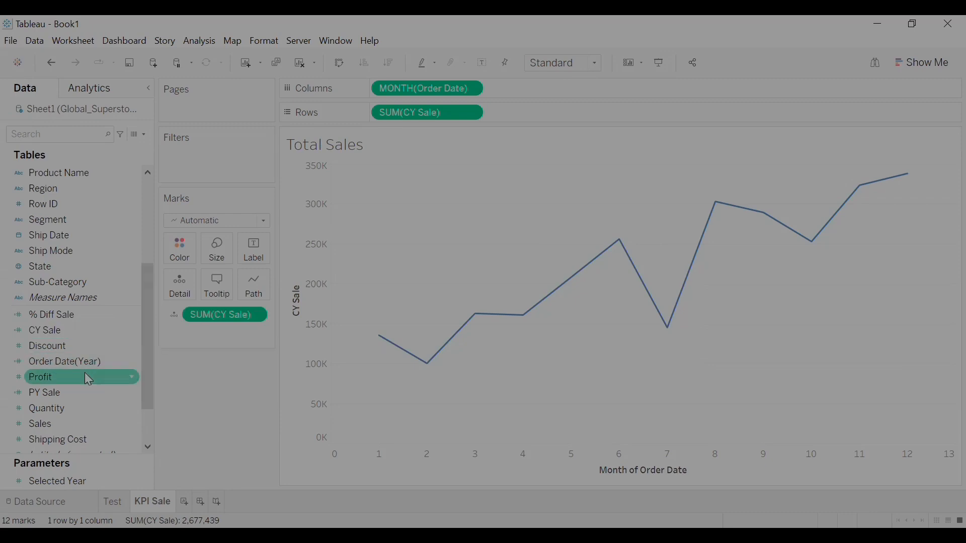
{"action": "left_click", "coordinate": [83, 314]}
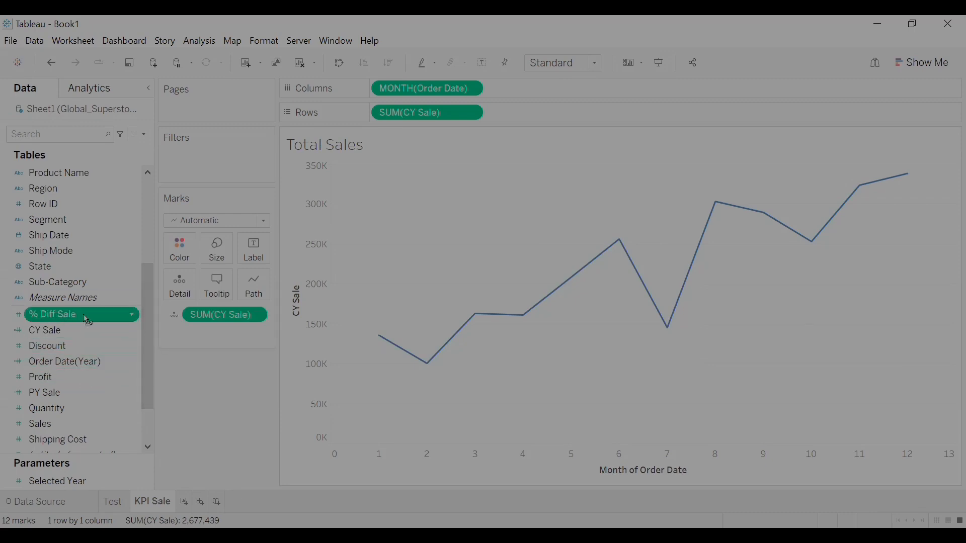
{"action": "left_click_drag", "start_coordinate": [199, 332], "coordinate": [201, 333]}
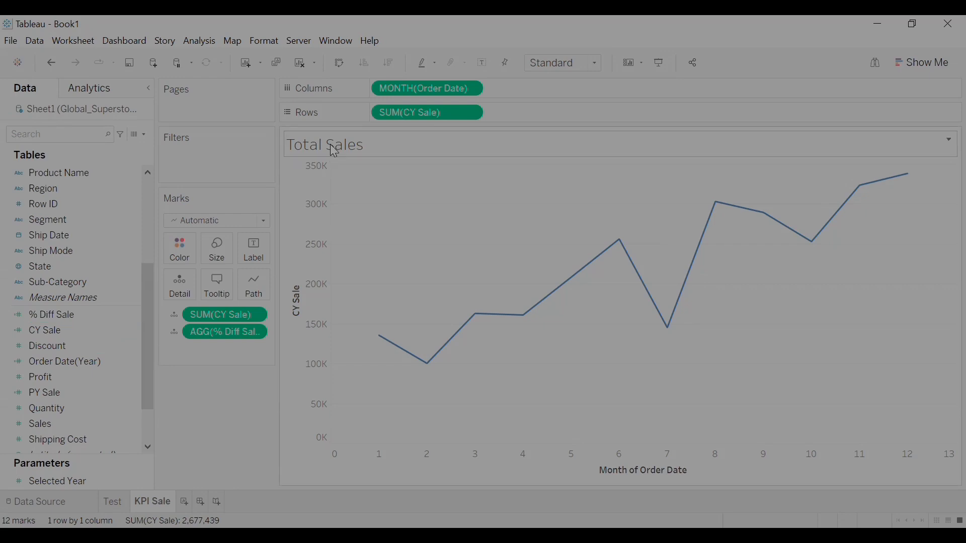
- Insert the SUM(CY Sale) and AGG(% Diff Sale) fields on separate lines below Total Sales in the chart title and apply it
{"action": "double_click", "coordinate": [330, 144]}
{"action": "left_click", "coordinate": [397, 290]}
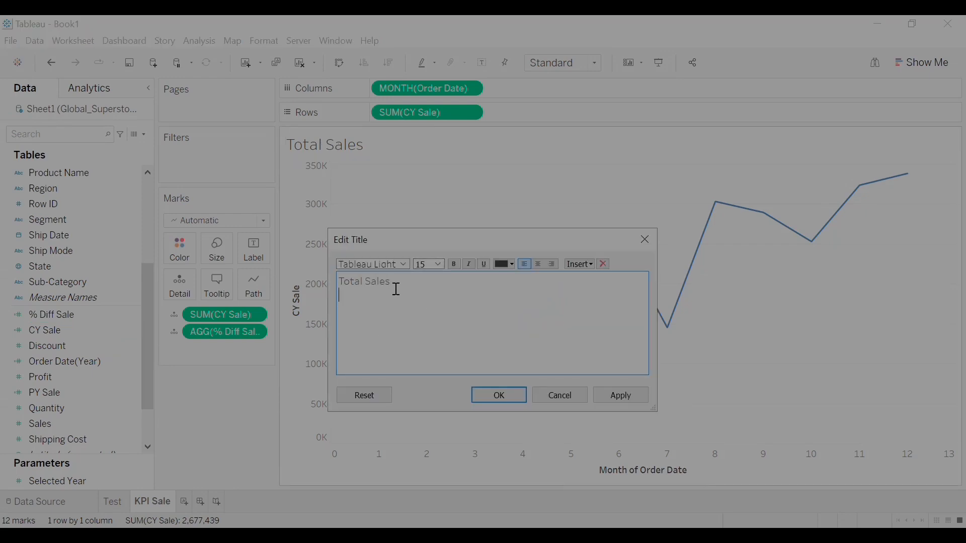
{"action": "left_click", "coordinate": [579, 265]}
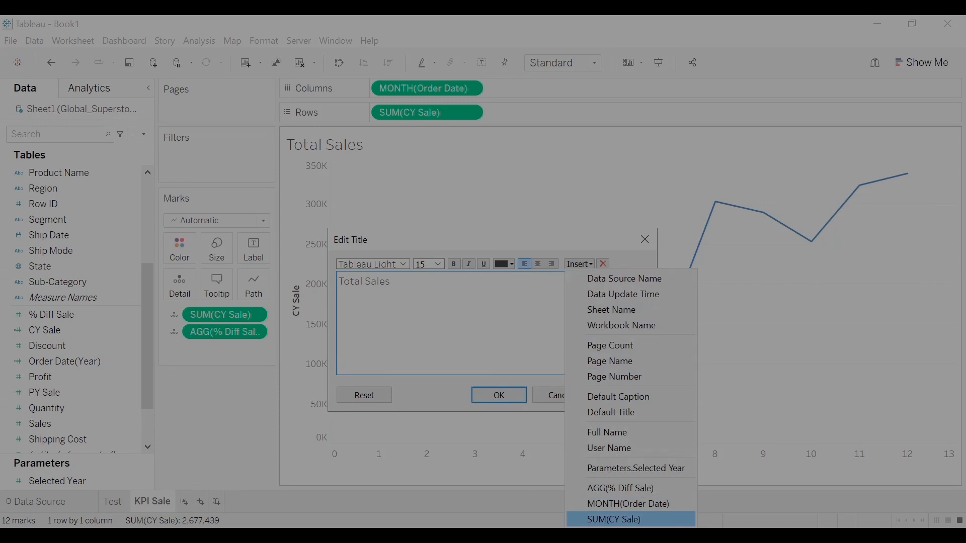
{"action": "left_click", "coordinate": [614, 519]}
{"action": "left_click", "coordinate": [574, 266]}
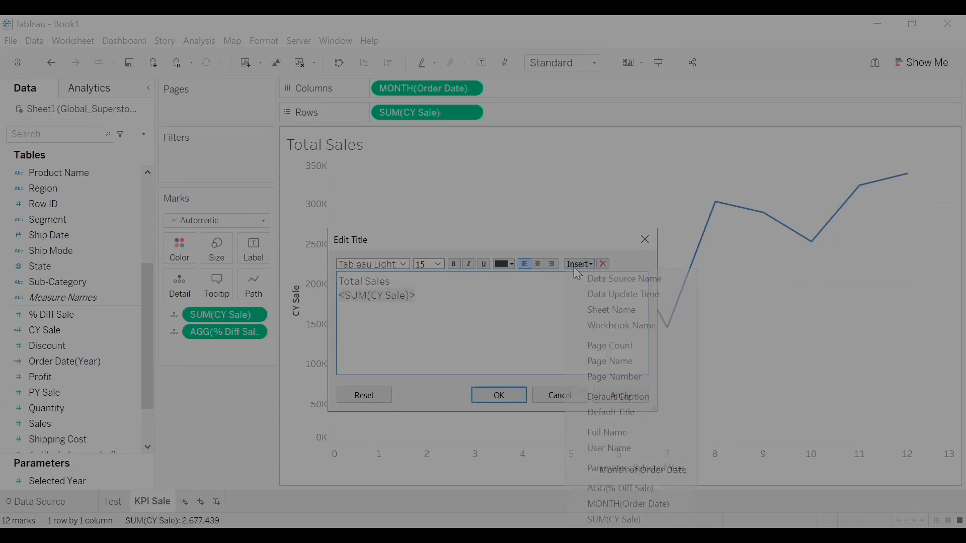
{"action": "left_click", "coordinate": [631, 490]}
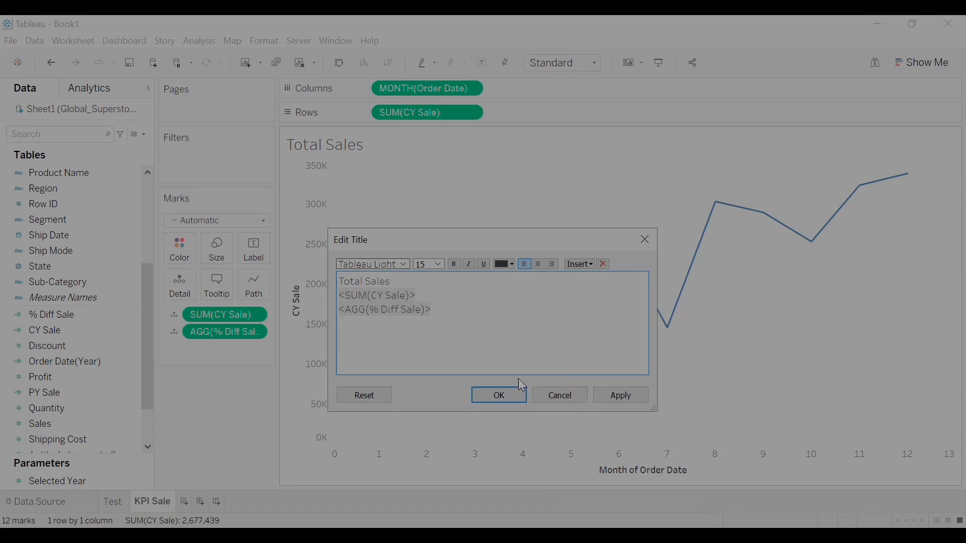
{"action": "left_click", "coordinate": [620, 396]}
{"action": "left_click", "coordinate": [509, 403]}
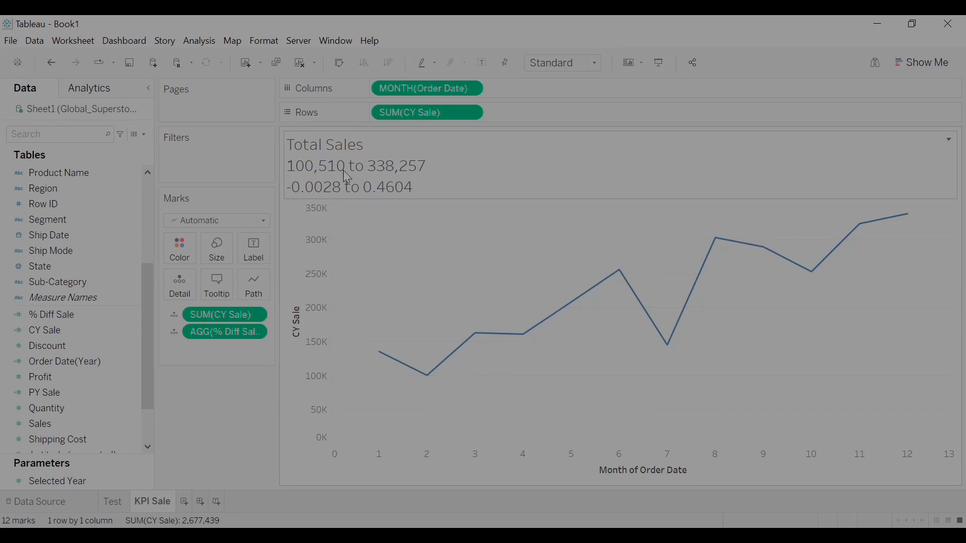
- Format the default pane numbers of the % Diff Sale detail field as a percentage with 1 decimal place
{"action": "mouse_move", "coordinate": [907, 219]}
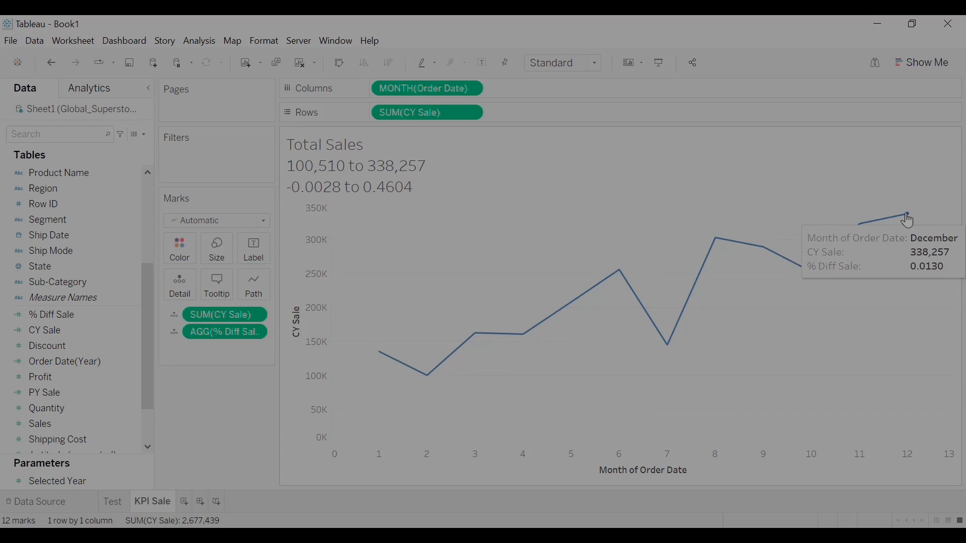
{"action": "mouse_move", "coordinate": [423, 379]}
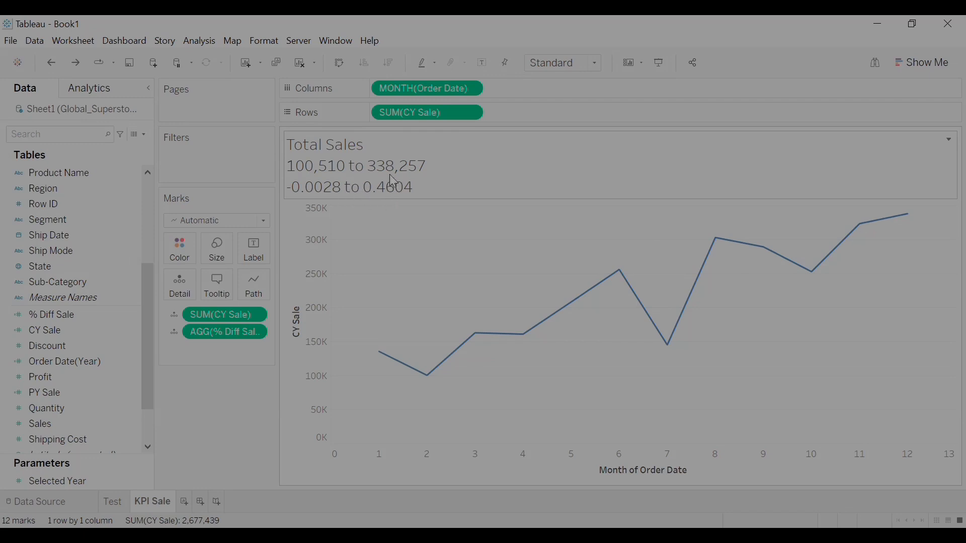
{"action": "right_click", "coordinate": [233, 334]}
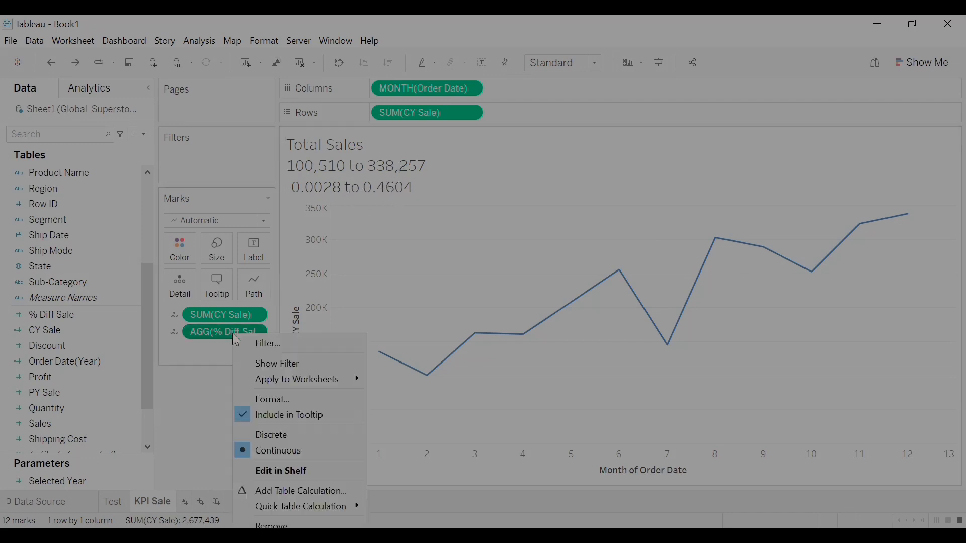
{"action": "left_click", "coordinate": [308, 402]}
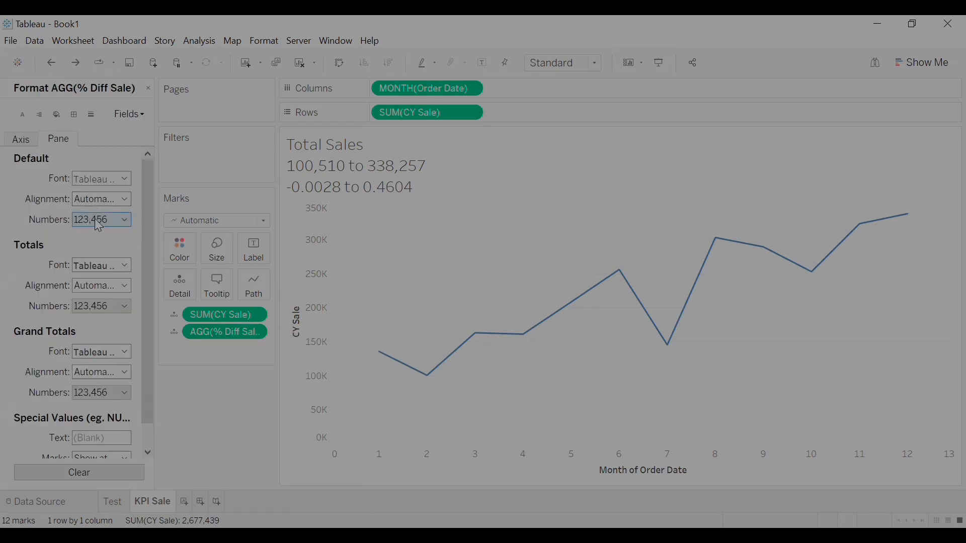
{"action": "left_click", "coordinate": [101, 221]}
{"action": "left_click", "coordinate": [115, 304]}
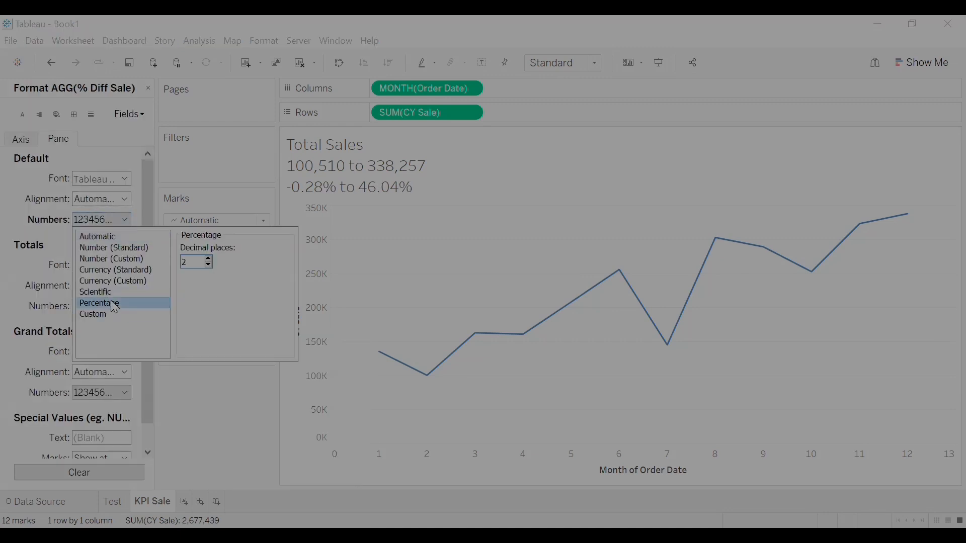
{"action": "left_click", "coordinate": [209, 267]}
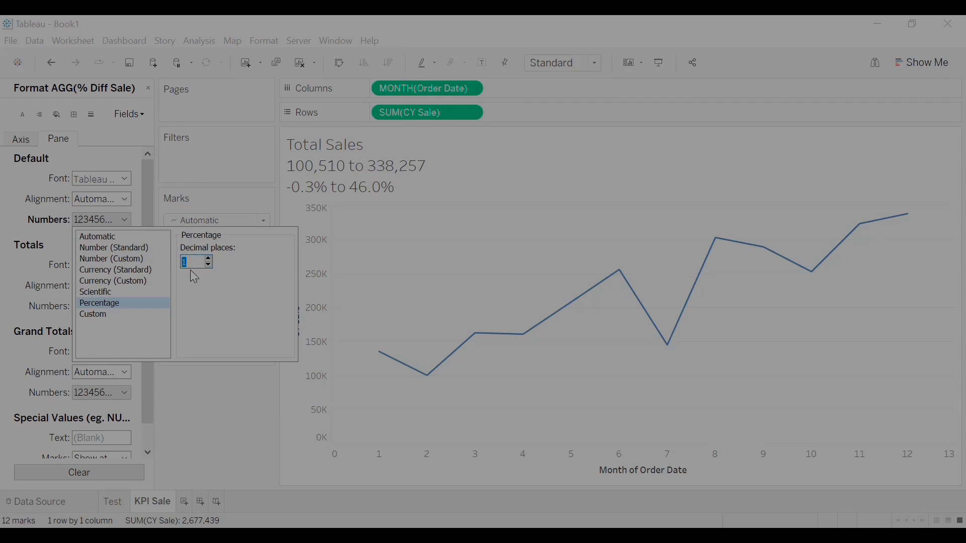
- Give the % Diff Sale detail field the custom number format "▲ 0.00%; ▼ -0.00%;" and close the formatting
{"action": "left_click", "coordinate": [103, 314]}
{"action": "left_click_drag", "start_coordinate": [214, 263], "coordinate": [179, 265]}
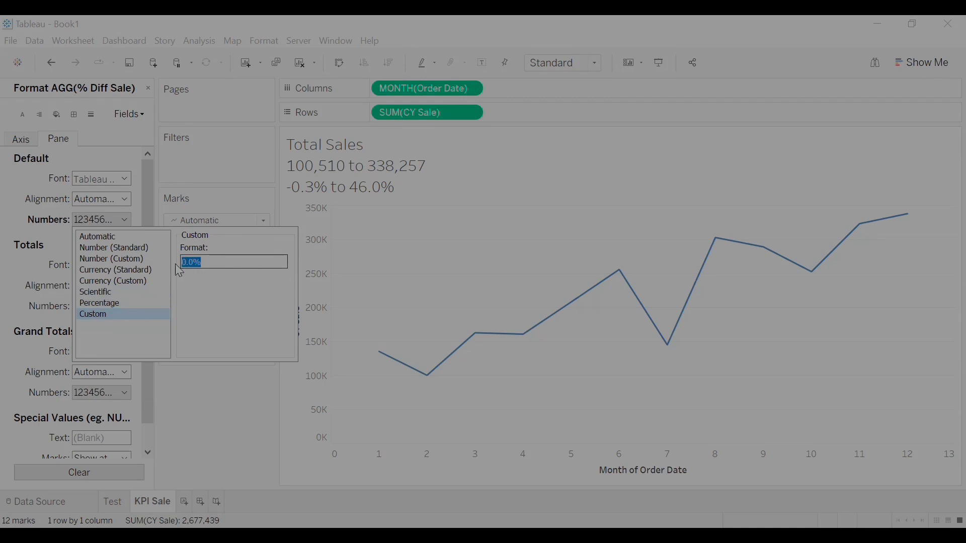
{"action": "key", "text": "BackSpace"}
{"action": "type", "text": "▲ 0.00%; ▼ -0.00%;"}
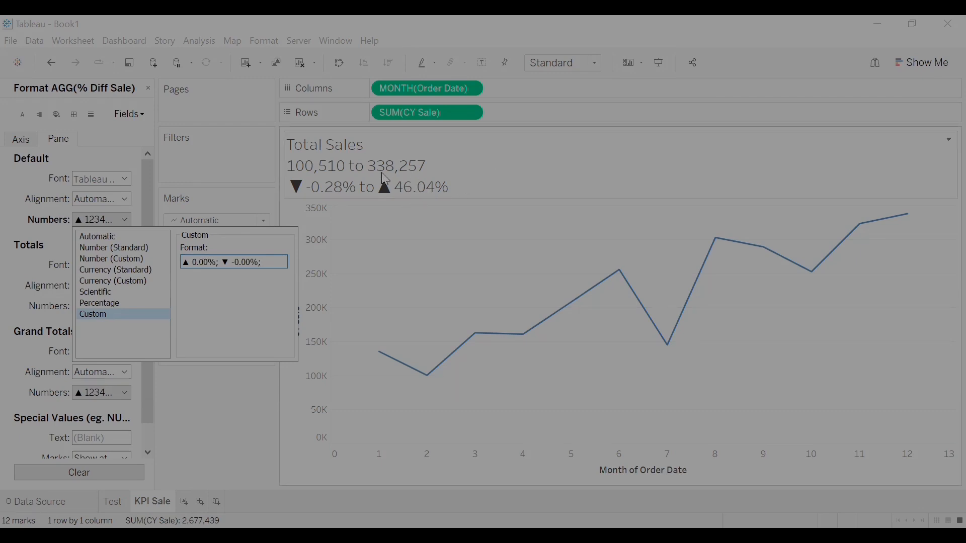
{"action": "left_click", "coordinate": [239, 397]}
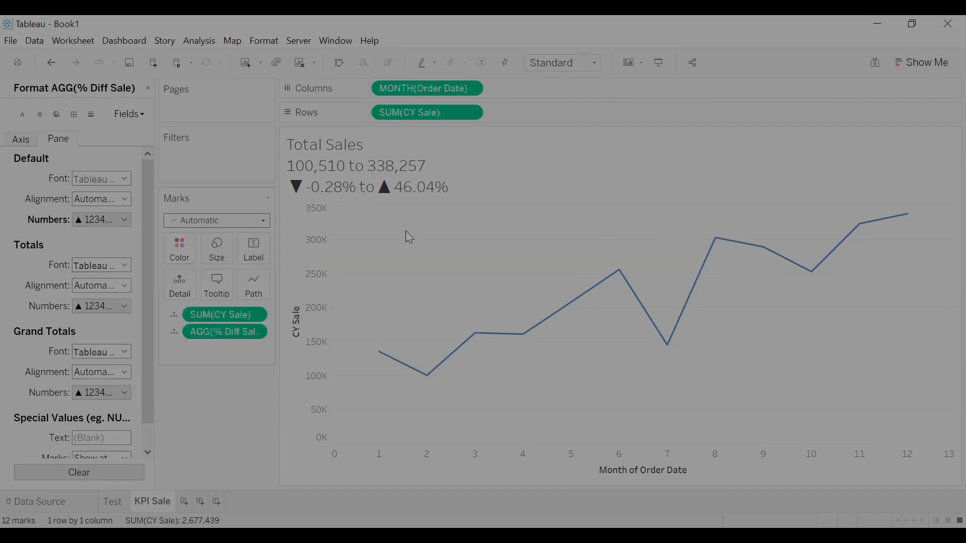
{"action": "left_click", "coordinate": [149, 89]}
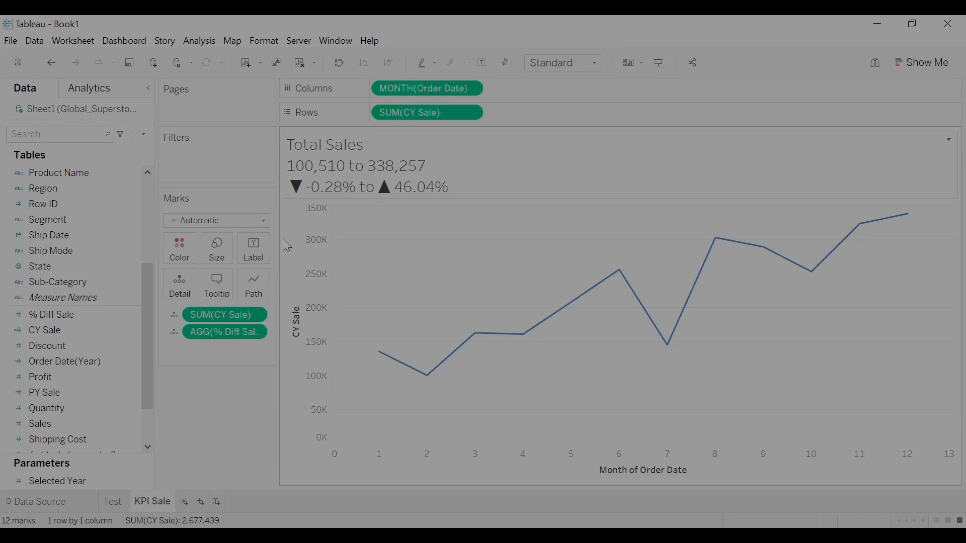
- Format the CY Sale detail field as a custom number with 0 decimals, Thousands (K) units, a $ prefix and no thousands separators
{"action": "right_click", "coordinate": [221, 319]}
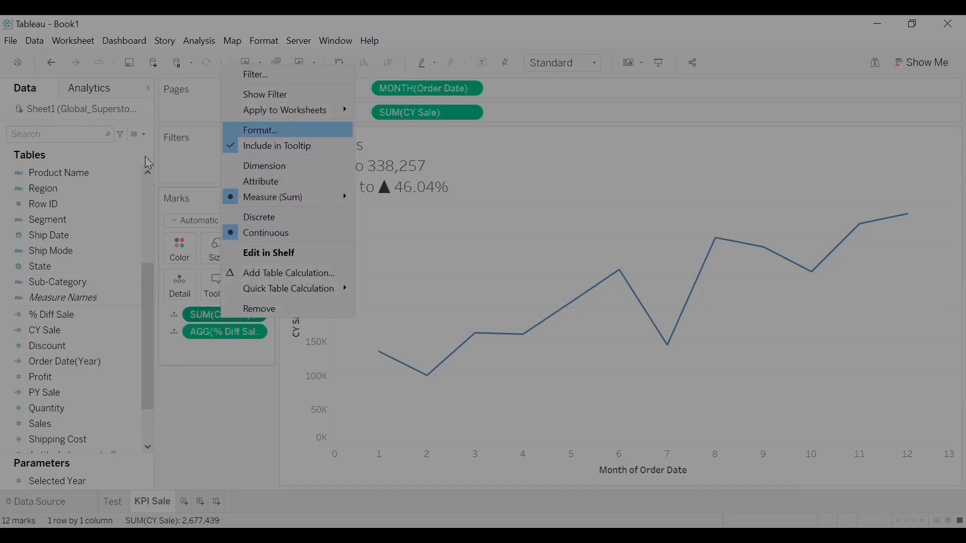
{"action": "left_click", "coordinate": [262, 130]}
{"action": "left_click", "coordinate": [89, 221]}
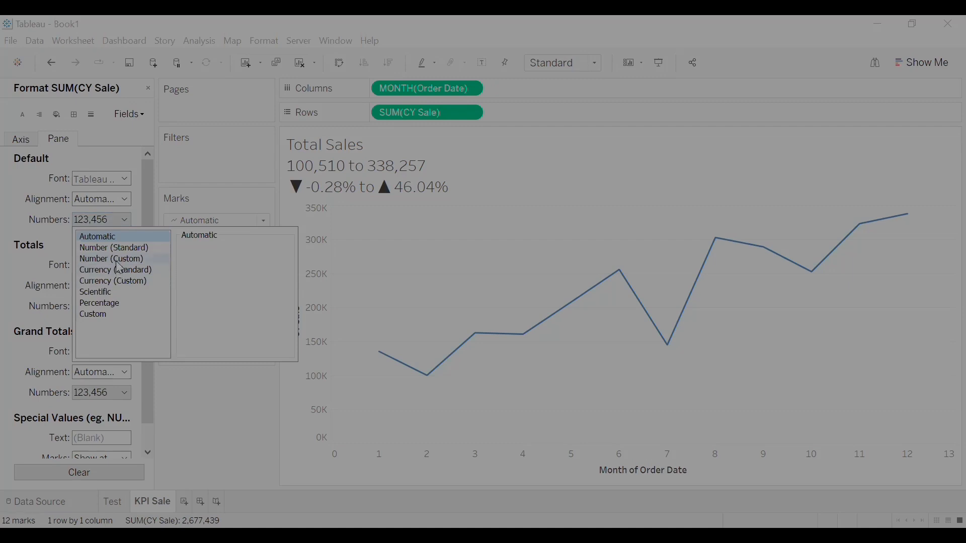
{"action": "left_click", "coordinate": [111, 259]}
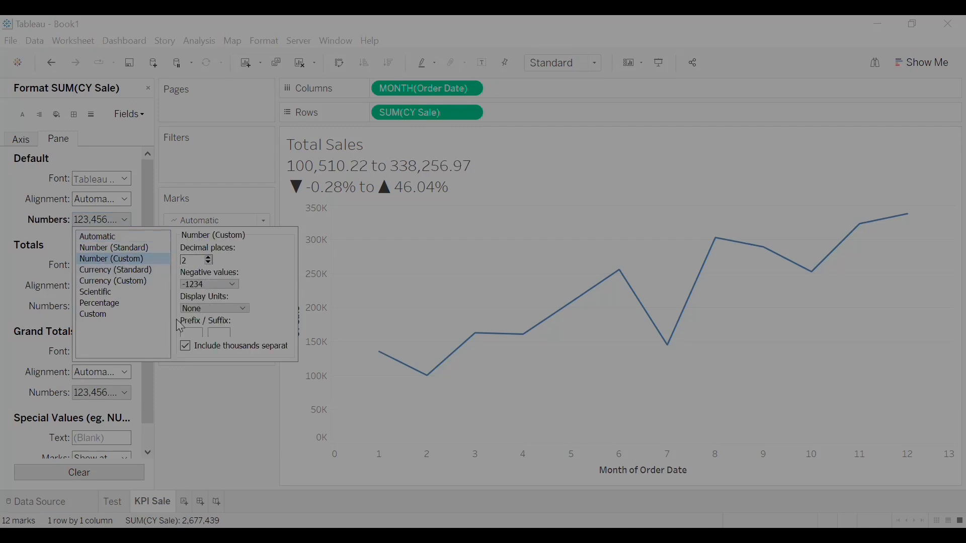
{"action": "left_click", "coordinate": [200, 306]}
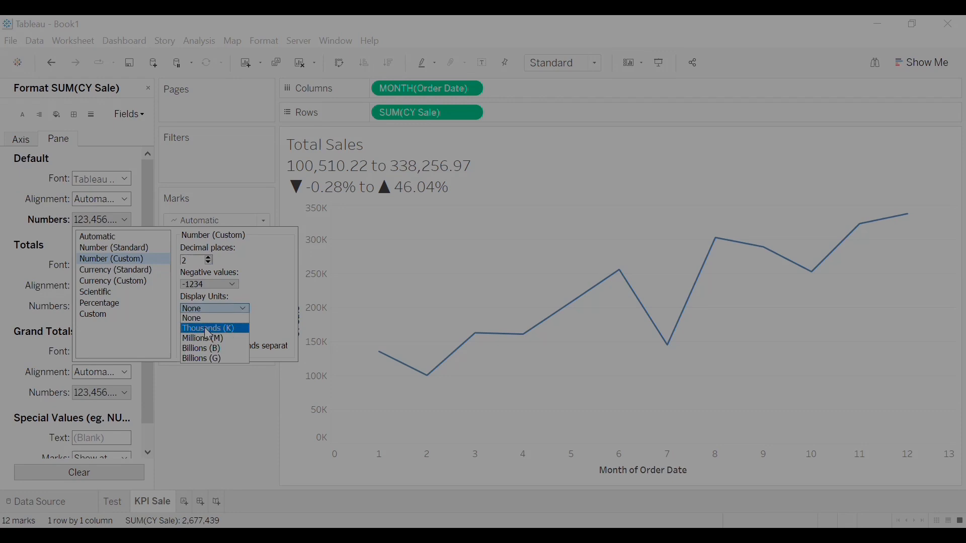
{"action": "left_click", "coordinate": [198, 328]}
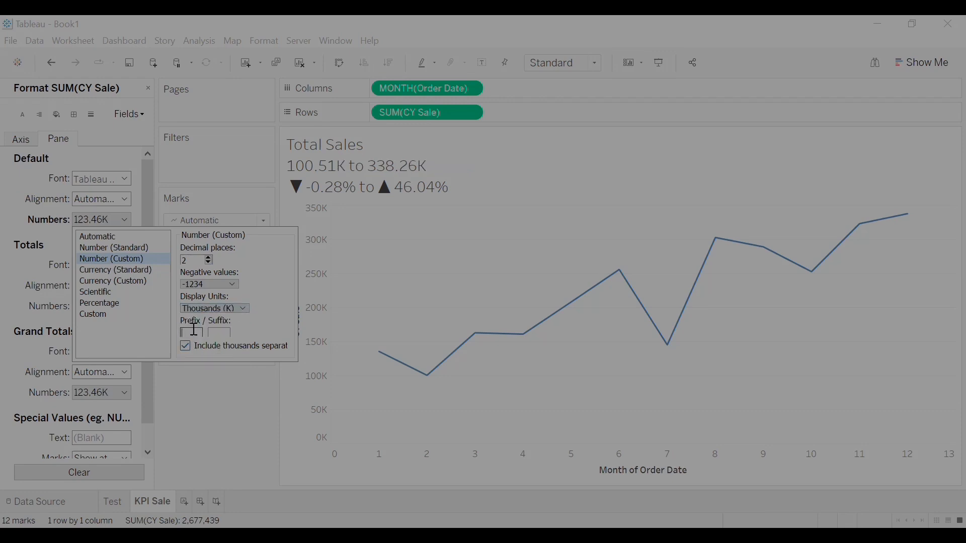
{"action": "left_click", "coordinate": [193, 329]}
{"action": "type", "text": "$"}
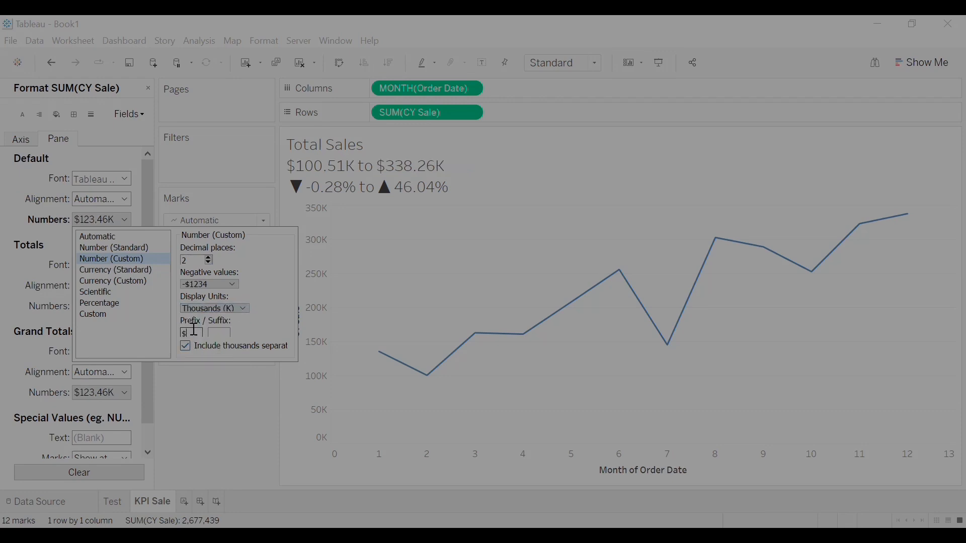
{"action": "left_click", "coordinate": [210, 261]}
{"action": "left_click", "coordinate": [210, 261]}
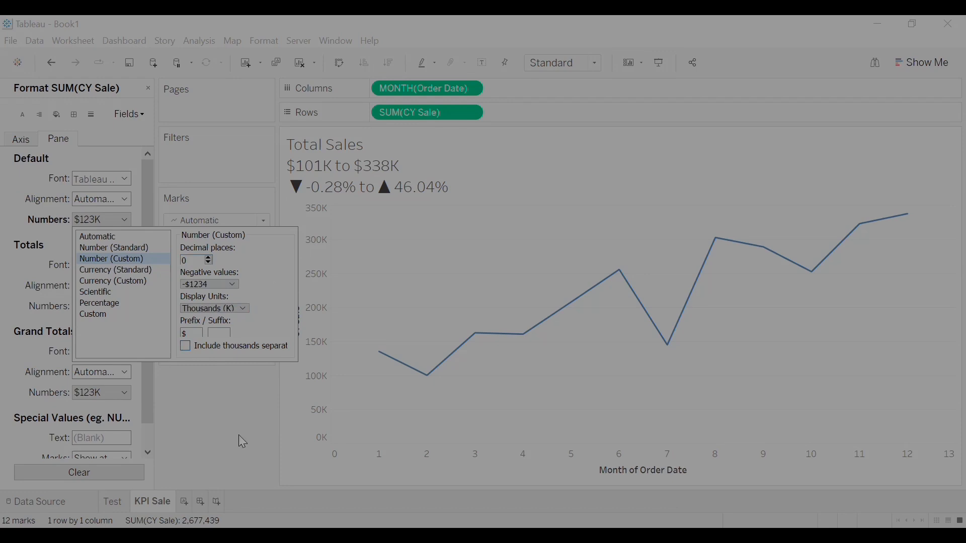
{"action": "left_click", "coordinate": [229, 394]}
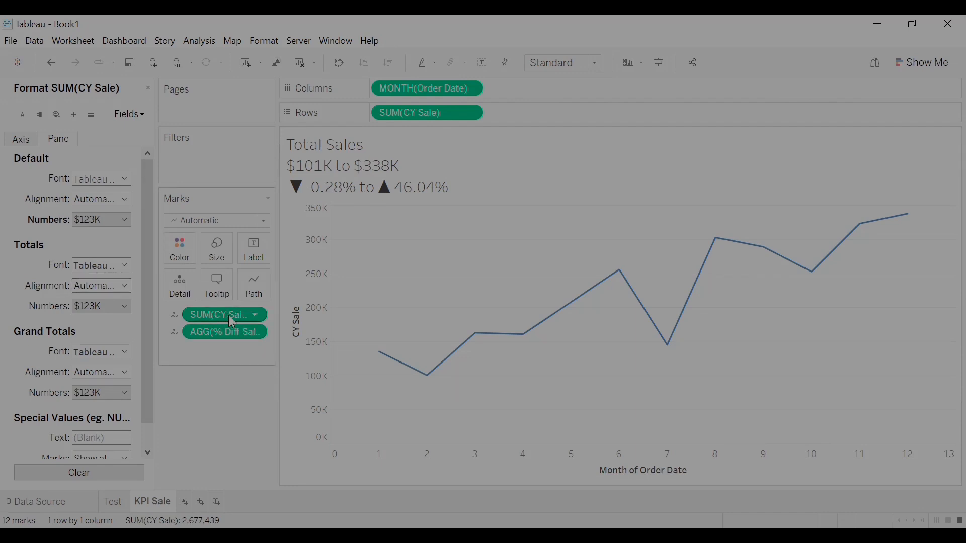
- Edit the CY Sale detail field's in-shelf formula to the level-of-detail expression {SUM([CY Sale])}
{"action": "double_click", "coordinate": [255, 316]}
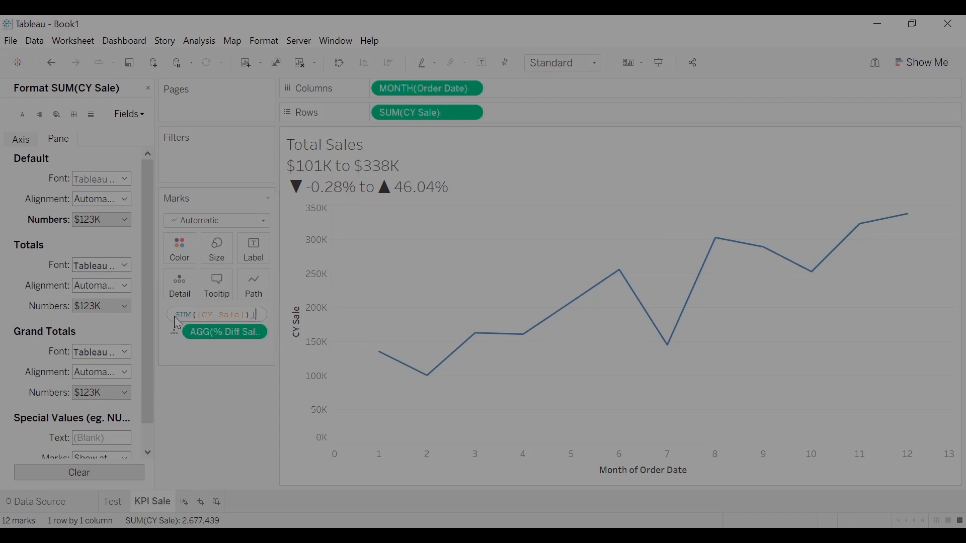
{"action": "type", "text": "{"}
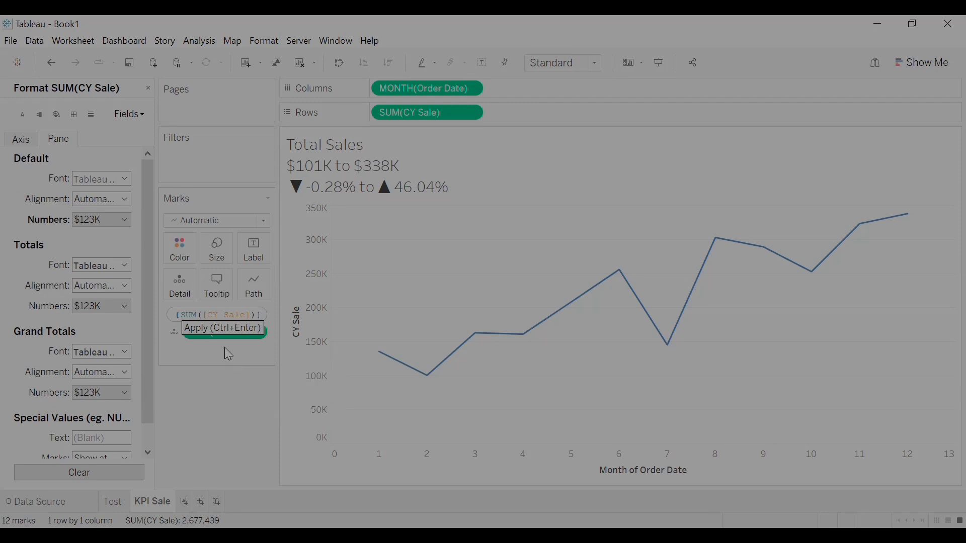
{"action": "key", "text": "Return"}
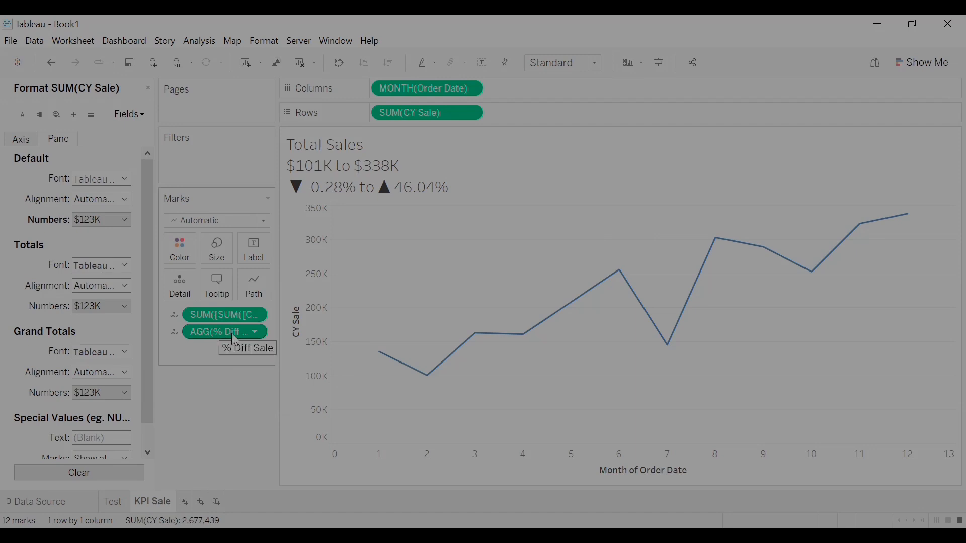
- Edit the % Diff Sale detail field's in-shelf formula to the level-of-detail expression {[% Diff Sale]}
{"action": "right_click", "coordinate": [227, 334]}
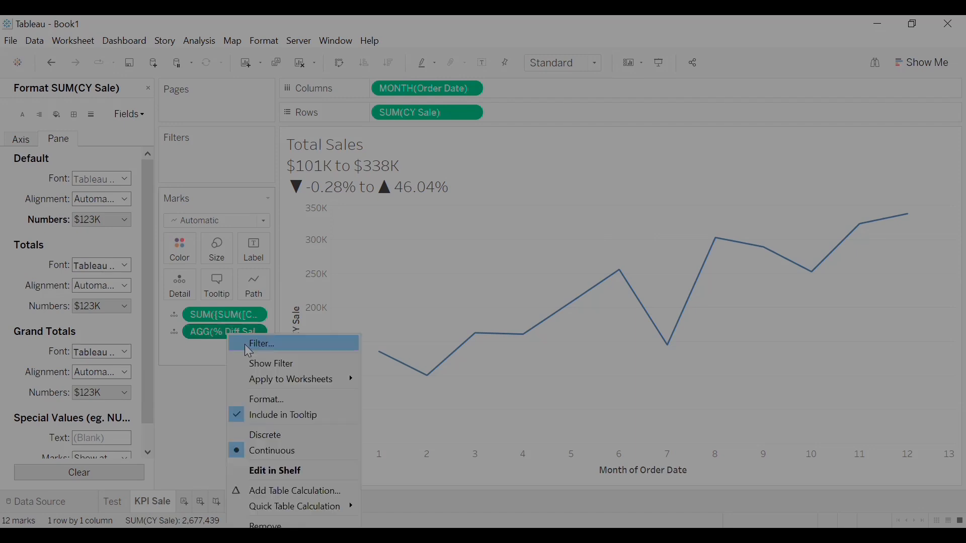
{"action": "double_click", "coordinate": [217, 332]}
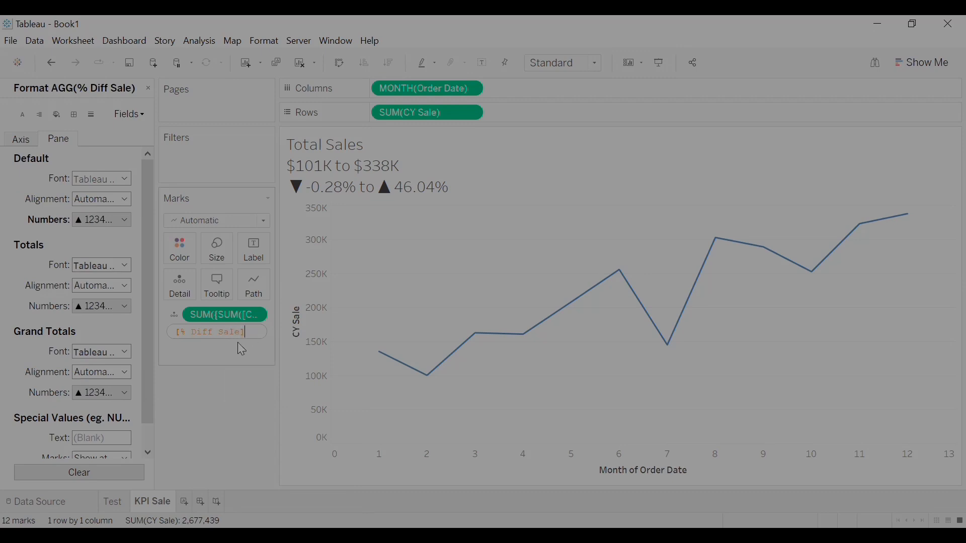
{"action": "left_click", "coordinate": [175, 331]}
{"action": "type", "text": "{"}
{"action": "key", "text": "Return"}
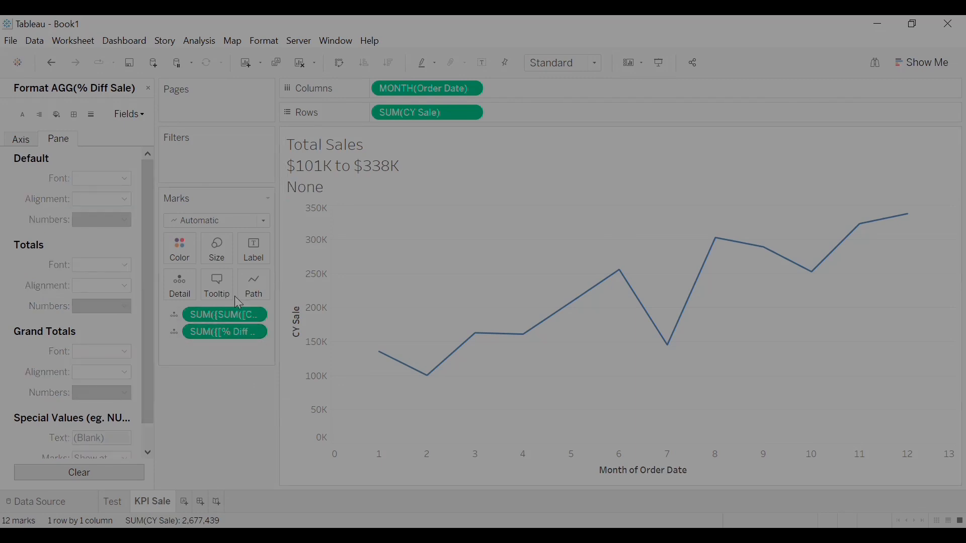
- Remove the SUM(CY Sale) and missing-field lines from the sheet title, keeping the Total Sales line
{"action": "double_click", "coordinate": [360, 160]}
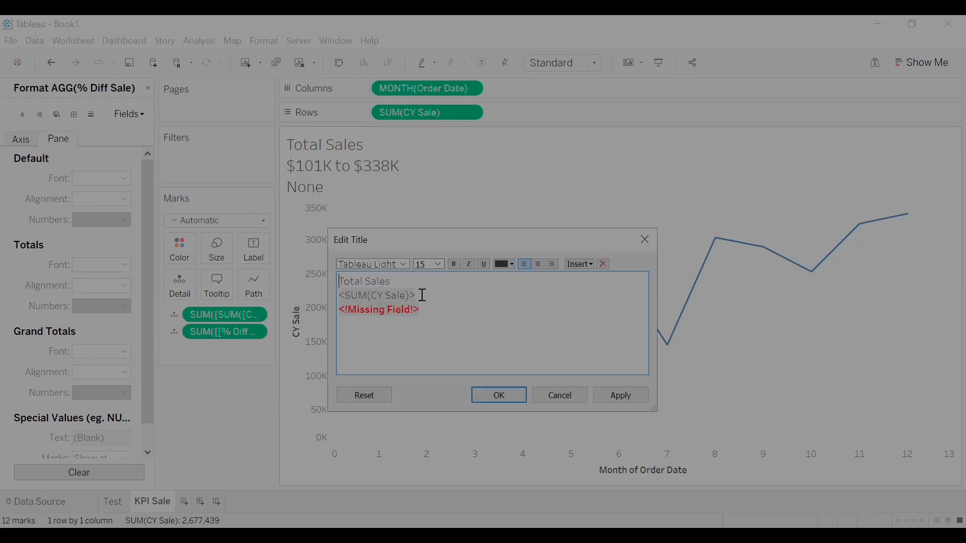
{"action": "left_click_drag", "start_coordinate": [423, 295], "coordinate": [340, 297]}
{"action": "key", "text": "BackSpace"}
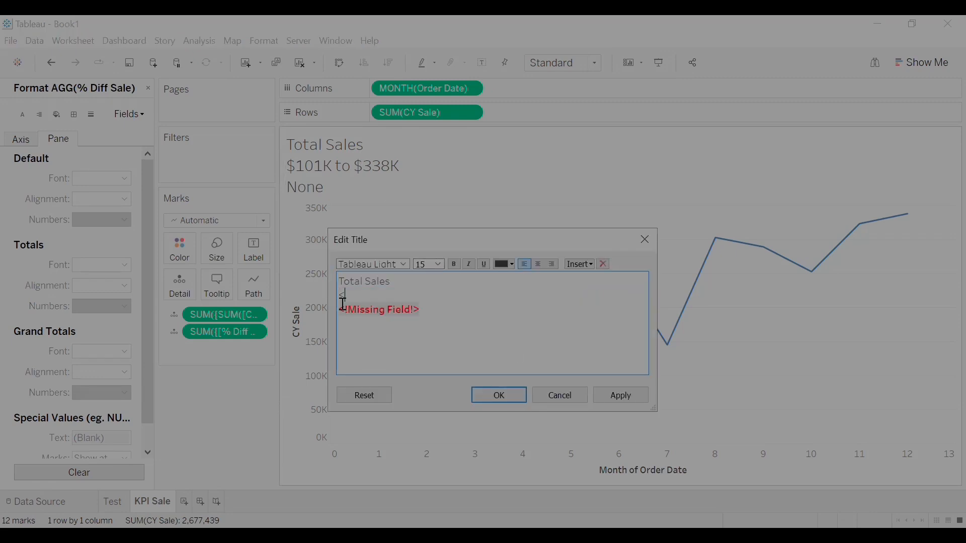
{"action": "left_click_drag", "start_coordinate": [426, 308], "coordinate": [335, 311]}
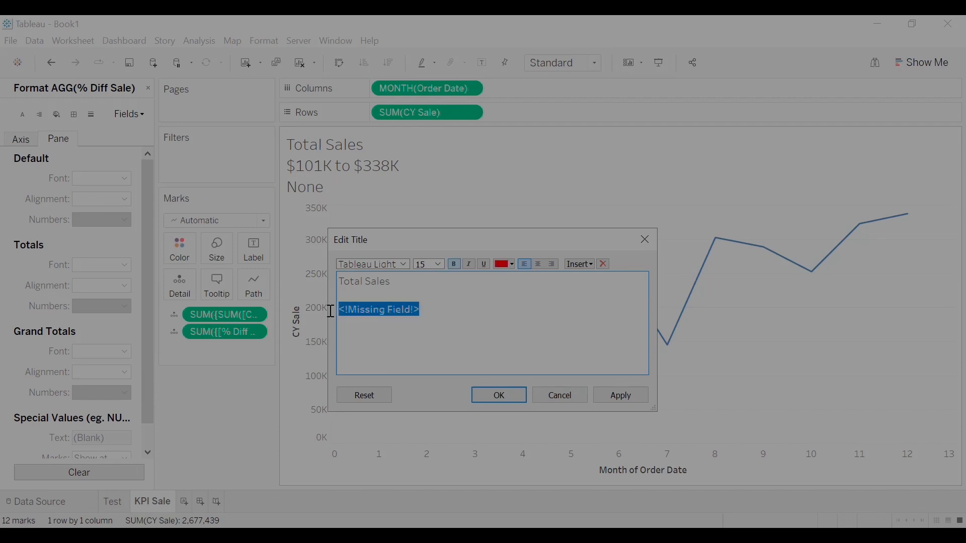
{"action": "key", "text": "BackSpace"}
{"action": "left_click", "coordinate": [339, 294]}
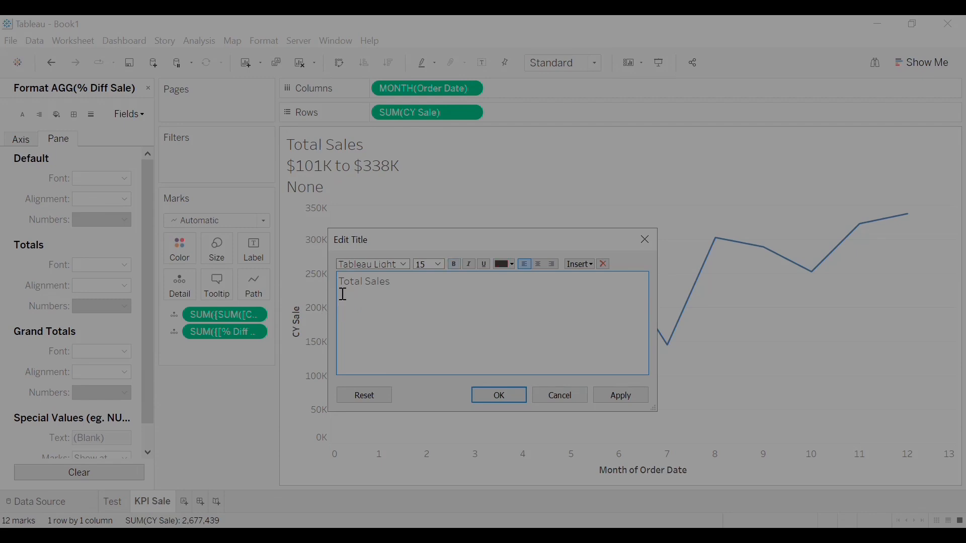
- Insert the fields SUM({SUM([CY Sale])}) and SUM({[% Diff Sale]}) on separate lines beneath Total Sales in the title and apply it
{"action": "left_click", "coordinate": [589, 266]}
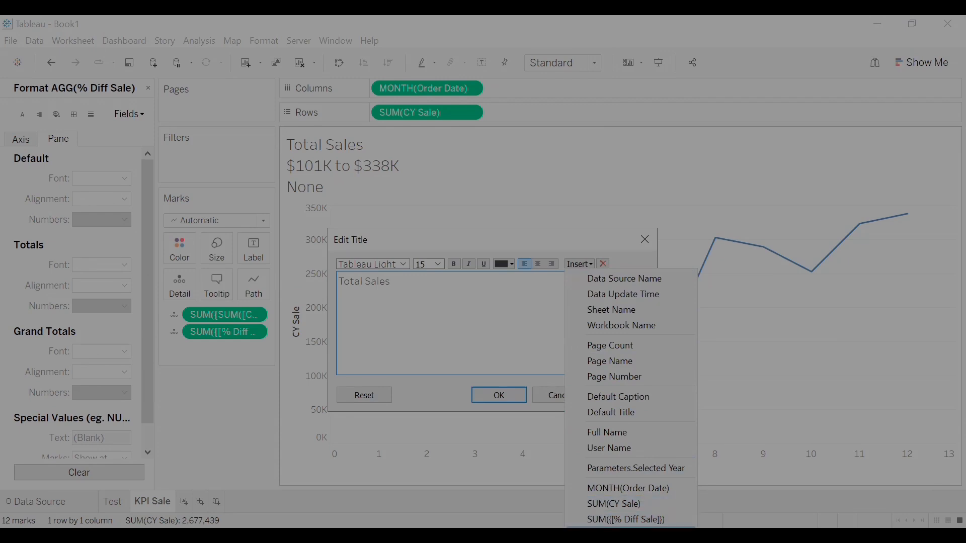
{"action": "left_click", "coordinate": [629, 526]}
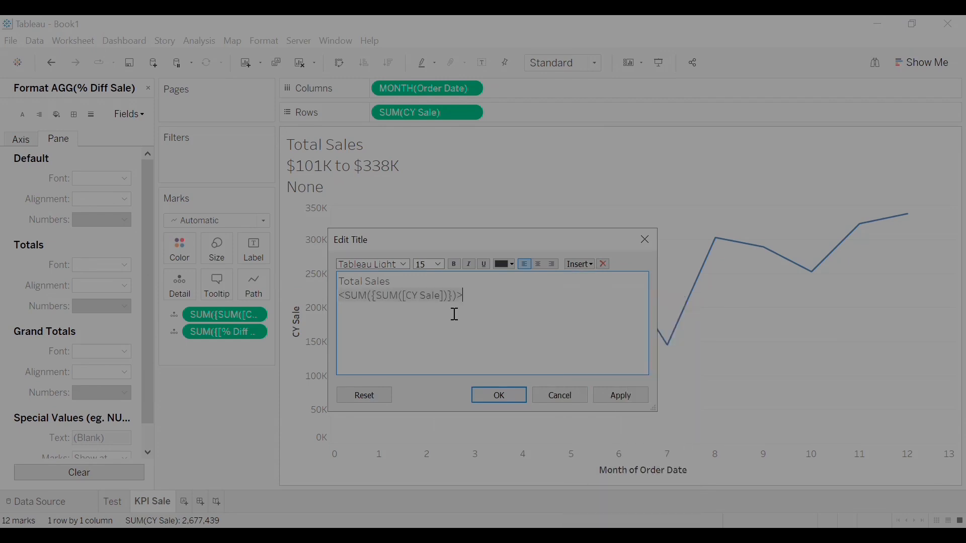
{"action": "left_click", "coordinate": [582, 264]}
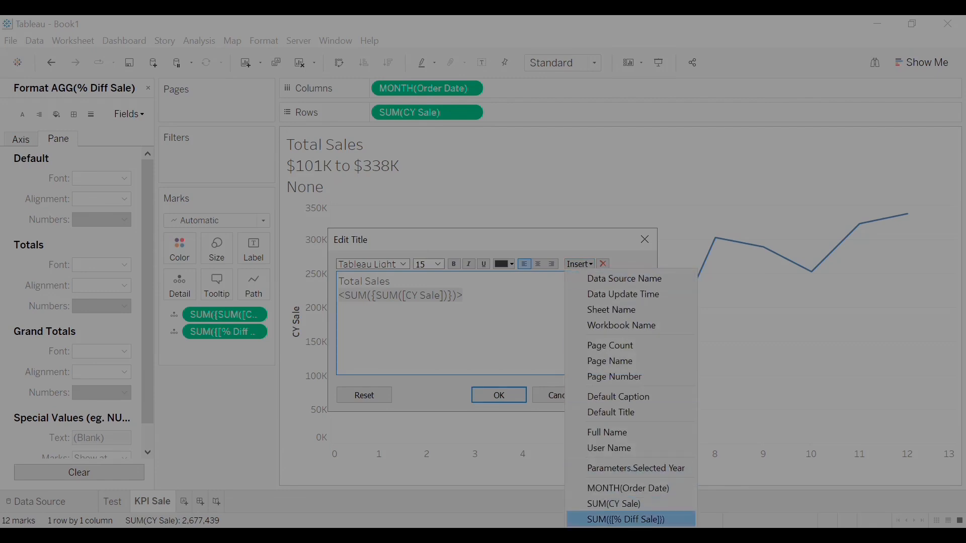
{"action": "key", "text": "Return"}
{"action": "left_click", "coordinate": [617, 395]}
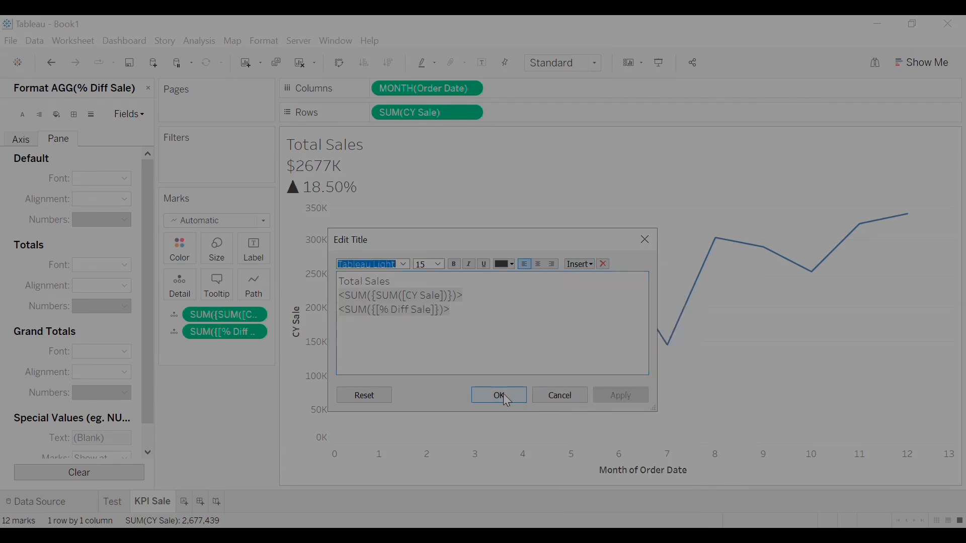
{"action": "left_click", "coordinate": [507, 400]}
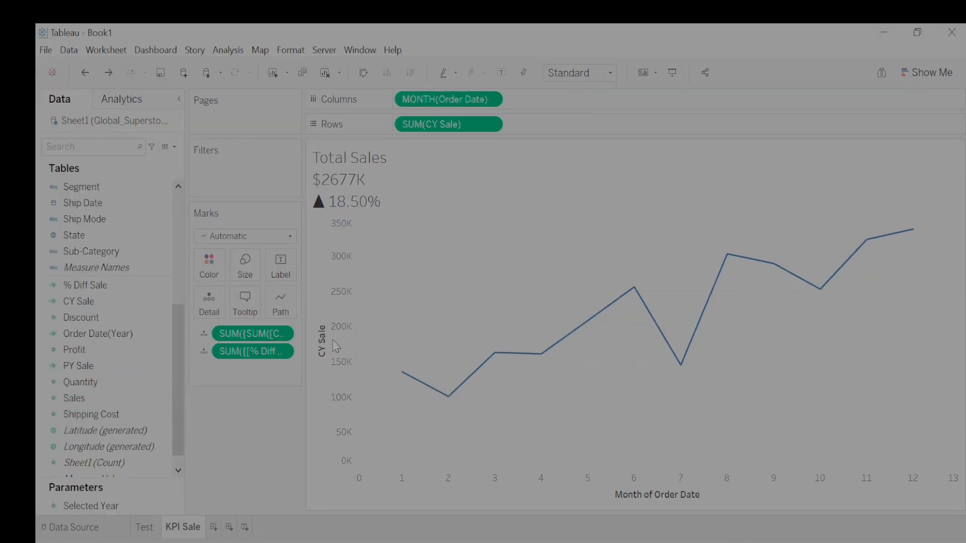
- Shorten the % Diff Sale detail field's custom percentage format to one decimal place
{"action": "right_click", "coordinate": [271, 352]}
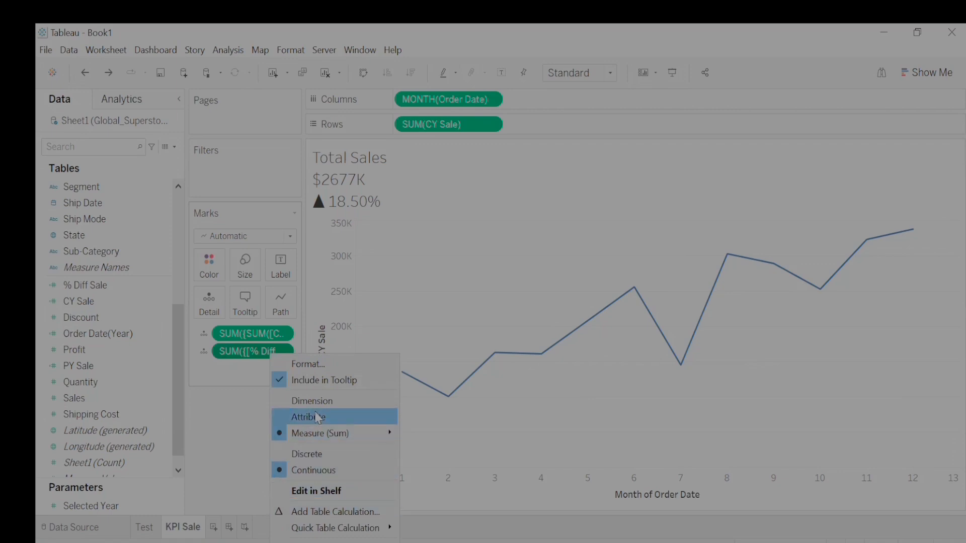
{"action": "left_click", "coordinate": [318, 364]}
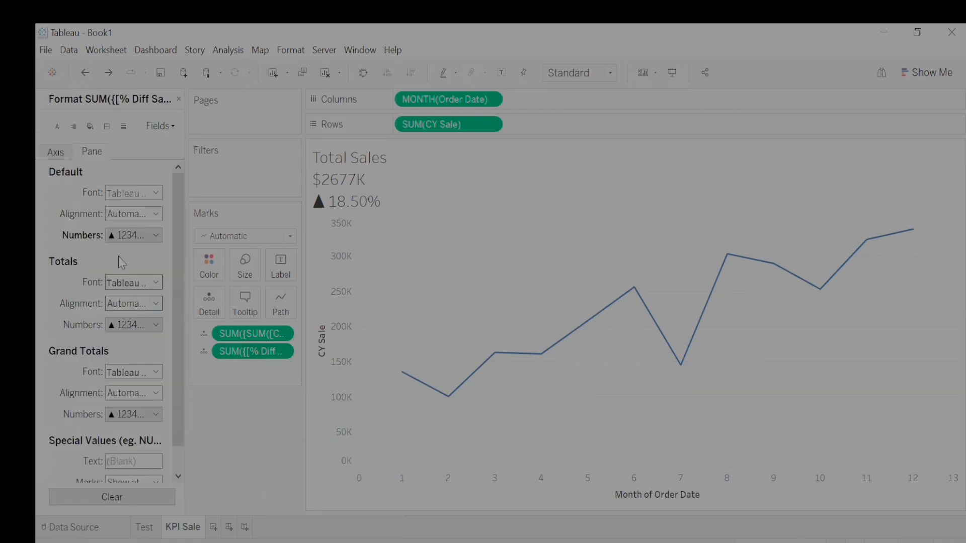
{"action": "left_click", "coordinate": [142, 236]}
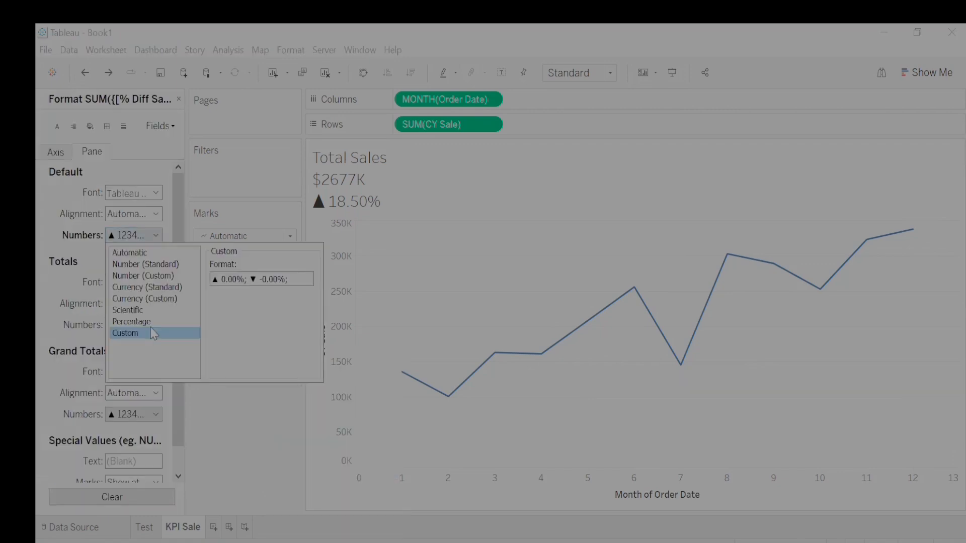
{"action": "left_click", "coordinate": [235, 280]}
{"action": "key", "text": "BackSpace"}
{"action": "key", "text": "BackSpace"}
{"action": "left_click", "coordinate": [413, 245]}
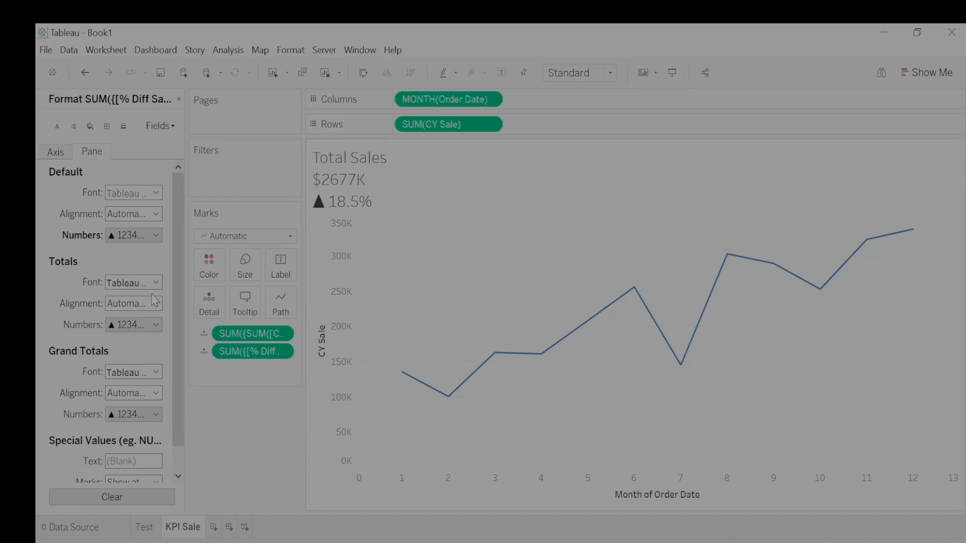
- Close the formatting and add PY Sale to the line chart on the same axis as CY Sale
{"action": "left_click", "coordinate": [178, 99]}
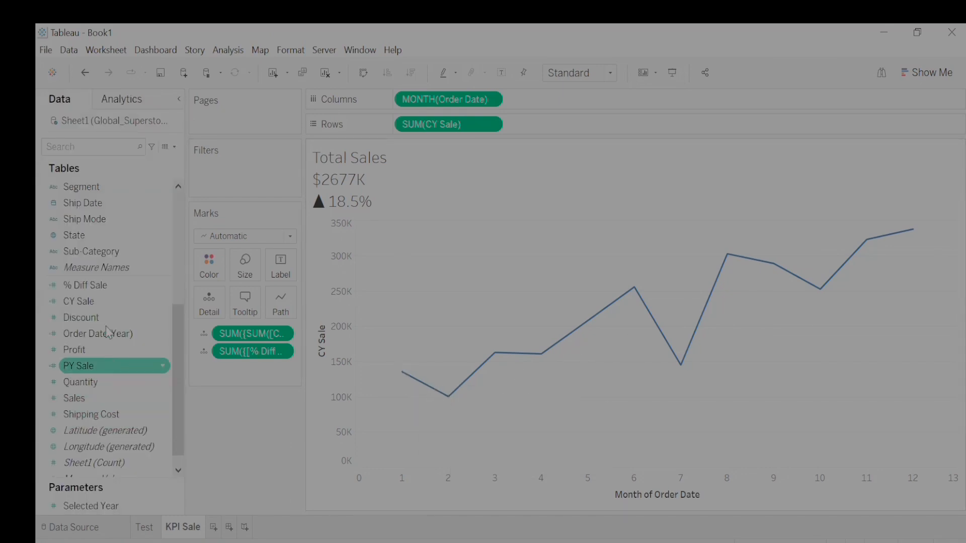
{"action": "left_click_drag", "start_coordinate": [89, 363], "coordinate": [331, 341]}
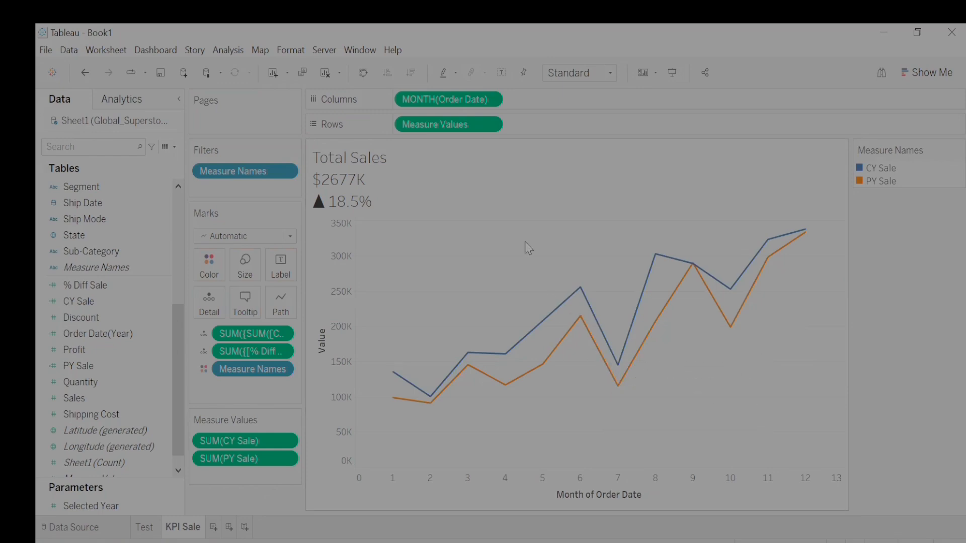
- Format the CY Sale line of the sheet title as bold, size 20, in the Tableau Semibold font
{"action": "double_click", "coordinate": [385, 172]}
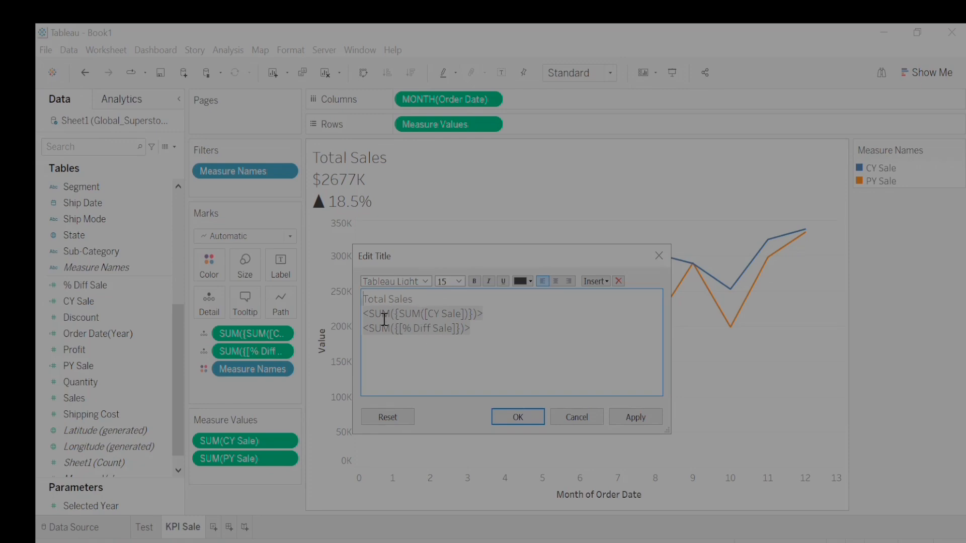
{"action": "left_click_drag", "start_coordinate": [484, 313], "coordinate": [365, 314]}
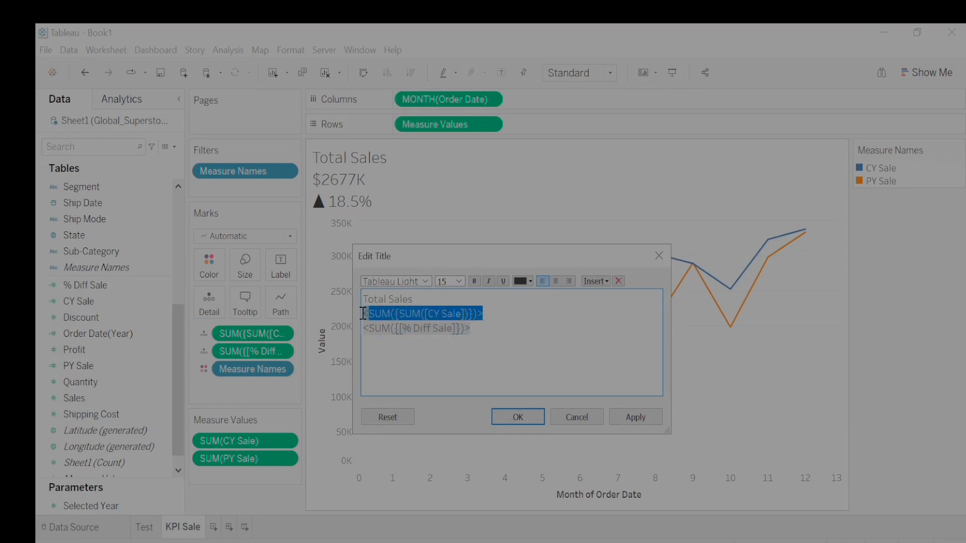
{"action": "left_click", "coordinate": [474, 281]}
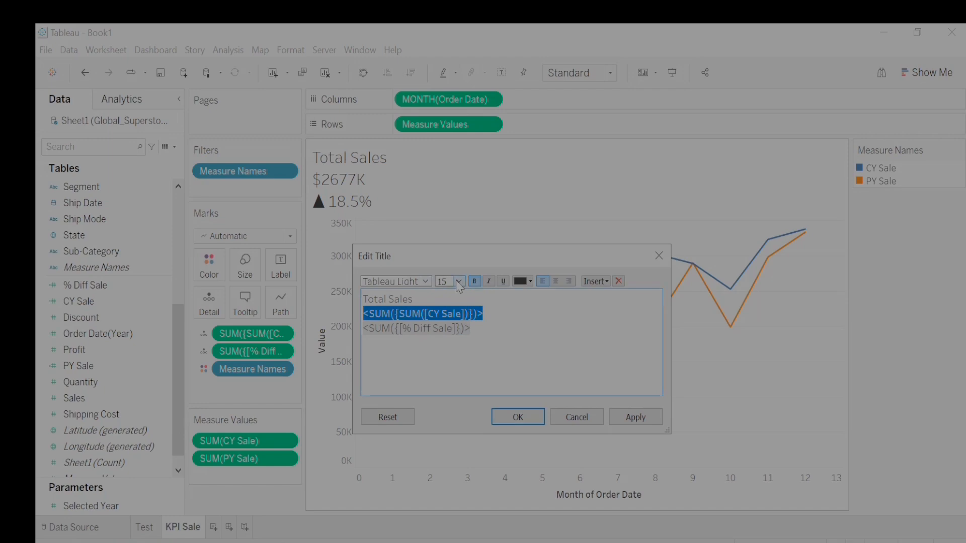
{"action": "left_click", "coordinate": [459, 283]}
{"action": "left_click", "coordinate": [447, 377]}
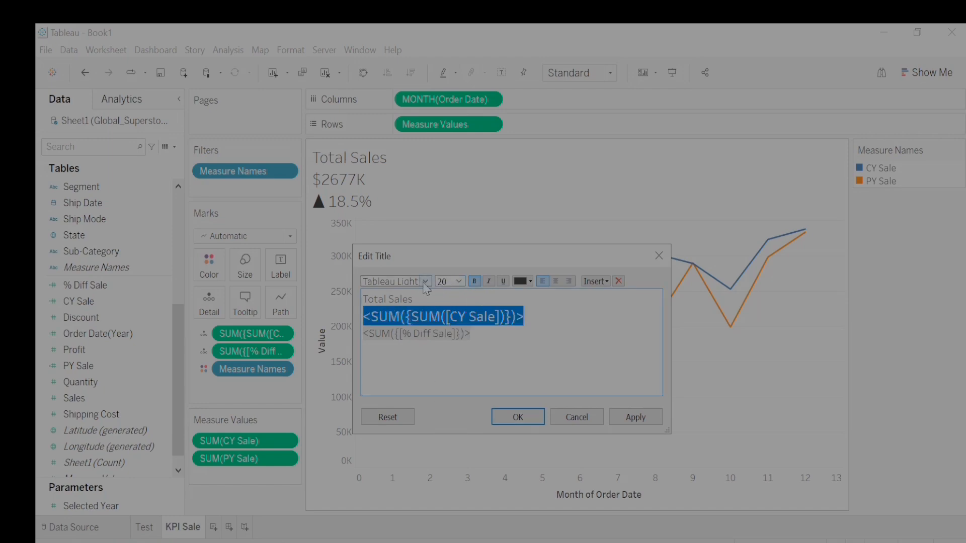
{"action": "left_click", "coordinate": [425, 281]}
{"action": "left_click", "coordinate": [398, 317]}
{"action": "left_click", "coordinate": [489, 335]}
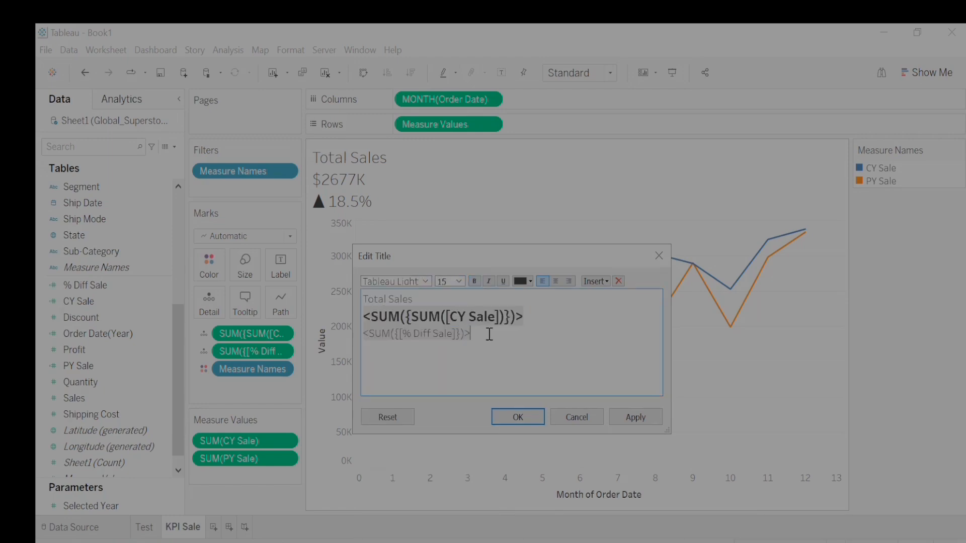
- Set the title's % Diff Sale line to the Tableau Medium font and apply the title changes
{"action": "left_click_drag", "start_coordinate": [471, 334], "coordinate": [362, 334]}
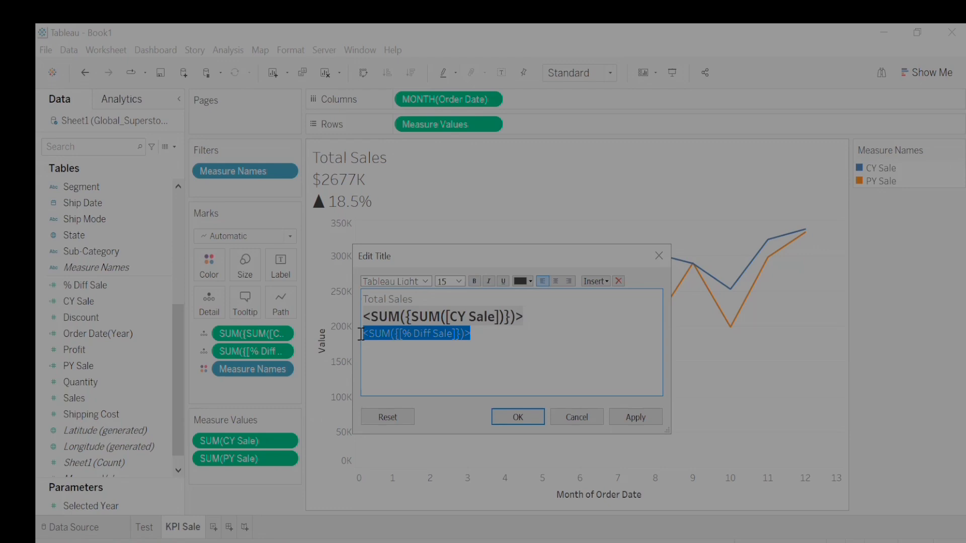
{"action": "left_click", "coordinate": [429, 282]}
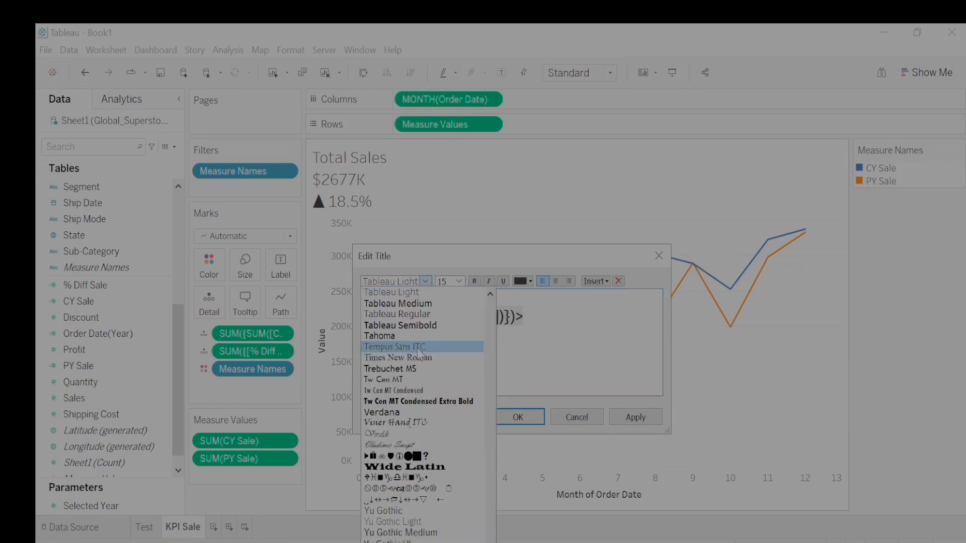
{"action": "left_click", "coordinate": [422, 303]}
{"action": "left_click_drag", "start_coordinate": [413, 299], "coordinate": [354, 300]}
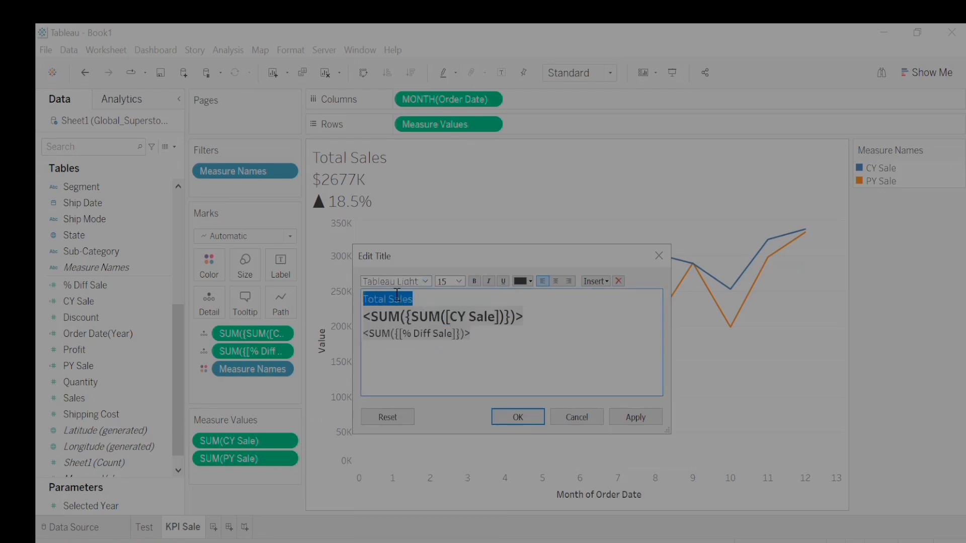
{"action": "left_click", "coordinate": [425, 282]}
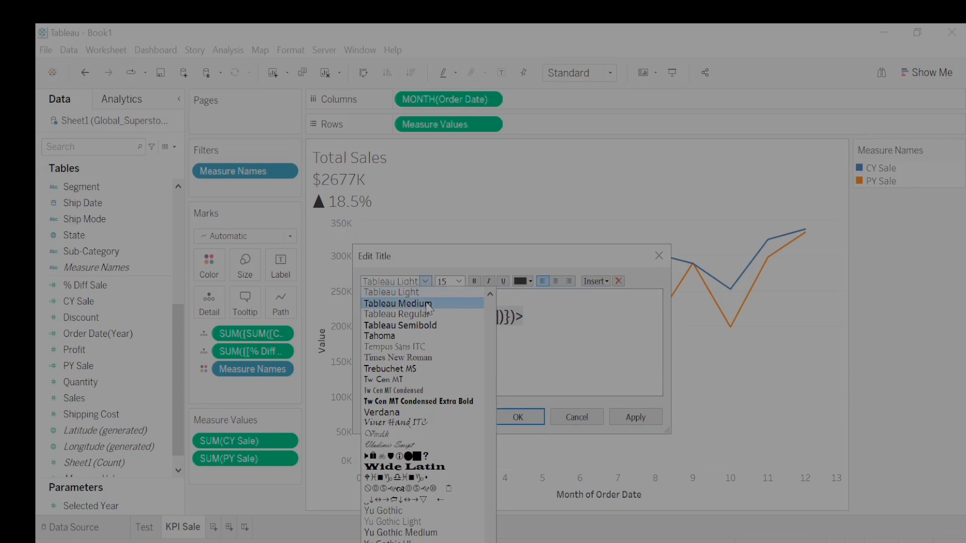
{"action": "triple_click", "coordinate": [438, 332]}
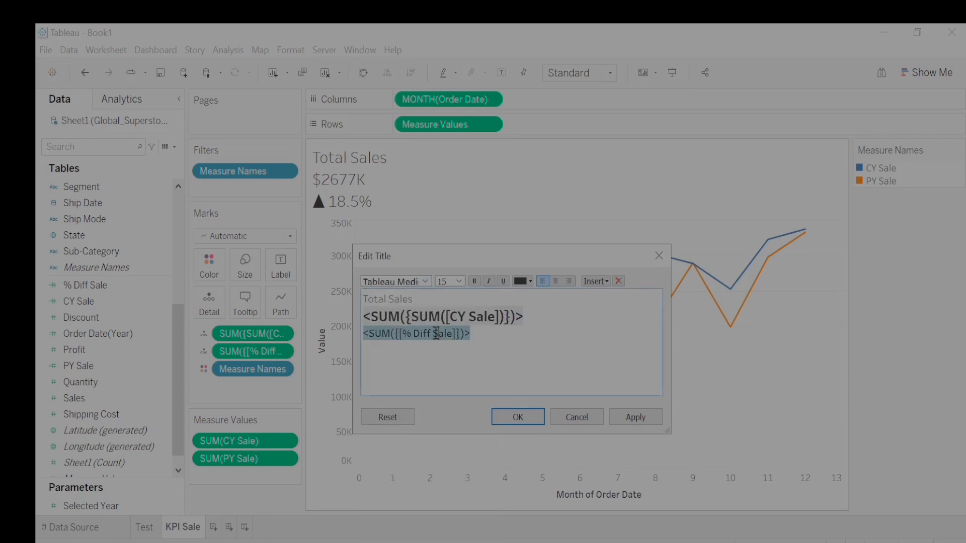
{"action": "left_click", "coordinate": [631, 419]}
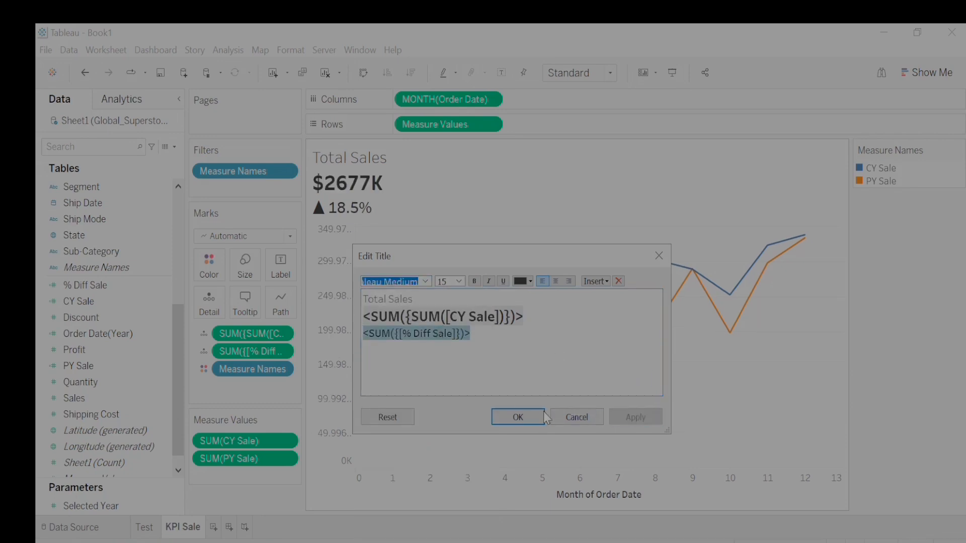
{"action": "left_click", "coordinate": [517, 419]}
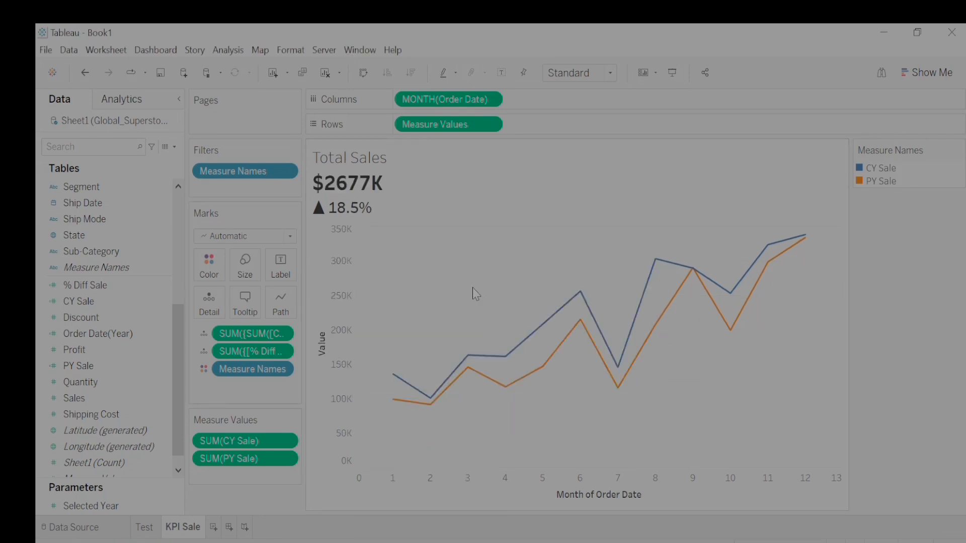
- Set the title's Total Sales line to the Tableau Medium font and confirm
{"action": "double_click", "coordinate": [375, 171]}
{"action": "left_click_drag", "start_coordinate": [413, 299], "coordinate": [357, 298]}
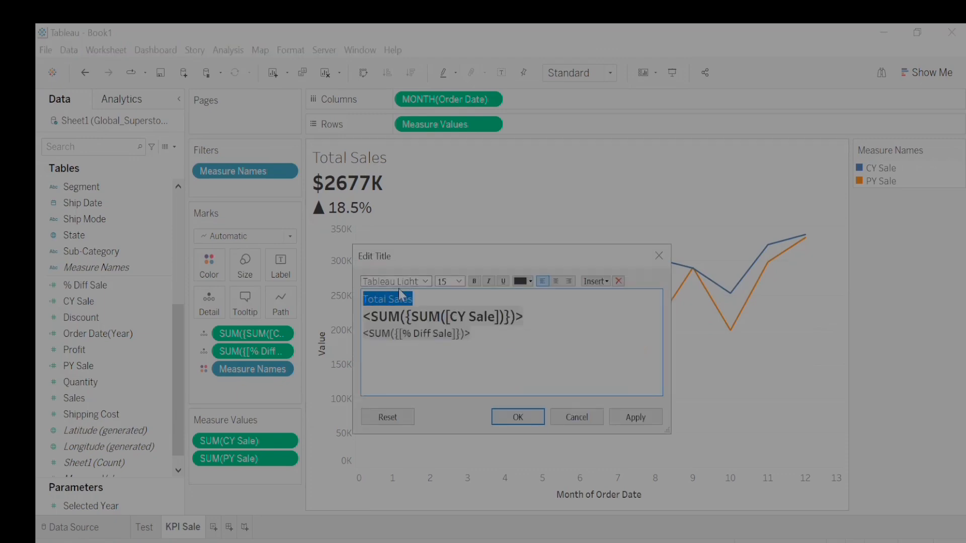
{"action": "left_click", "coordinate": [425, 283]}
{"action": "left_click", "coordinate": [397, 304]}
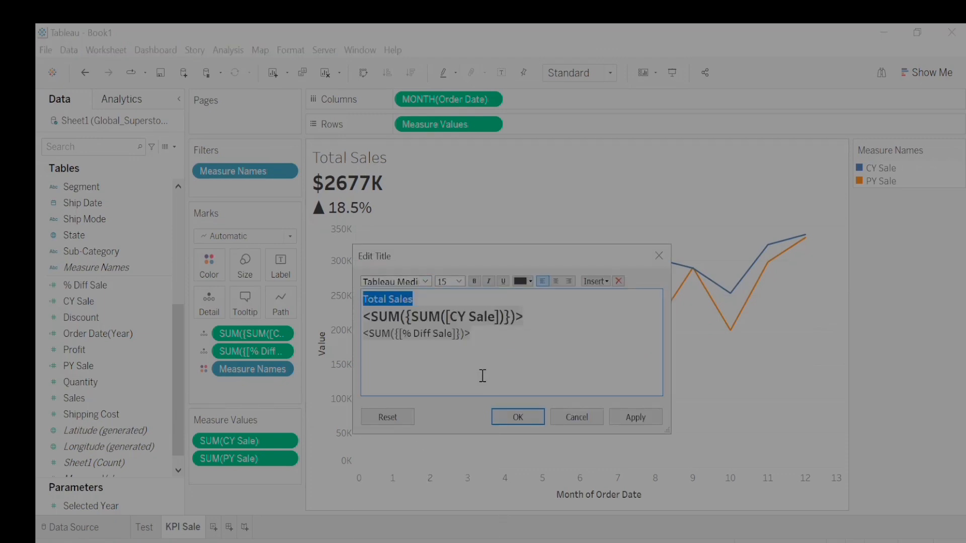
{"action": "left_click", "coordinate": [537, 422]}
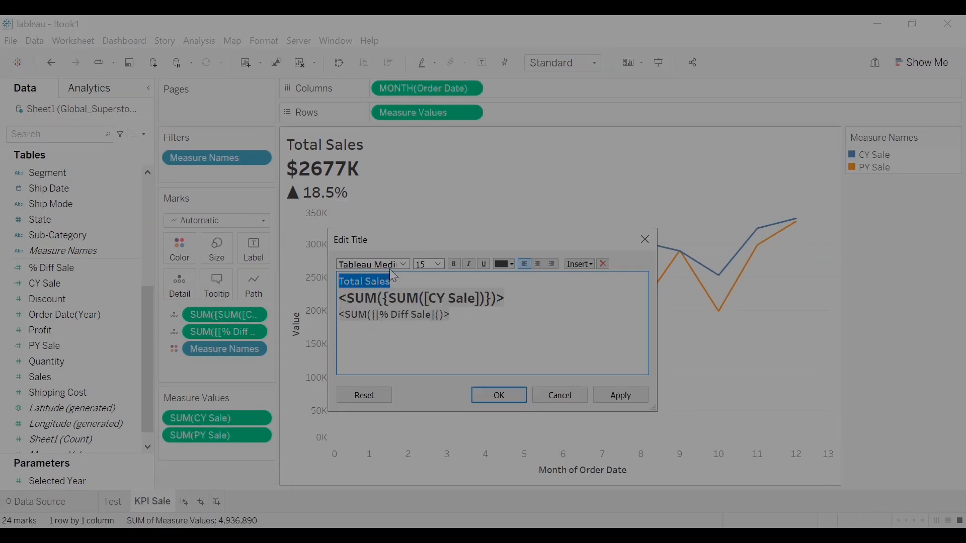
- Set the title's Total Sales line to Tableau Light and its CY Sale line to Tableau Bold
{"action": "left_click", "coordinate": [405, 264]}
{"action": "left_click", "coordinate": [375, 289]}
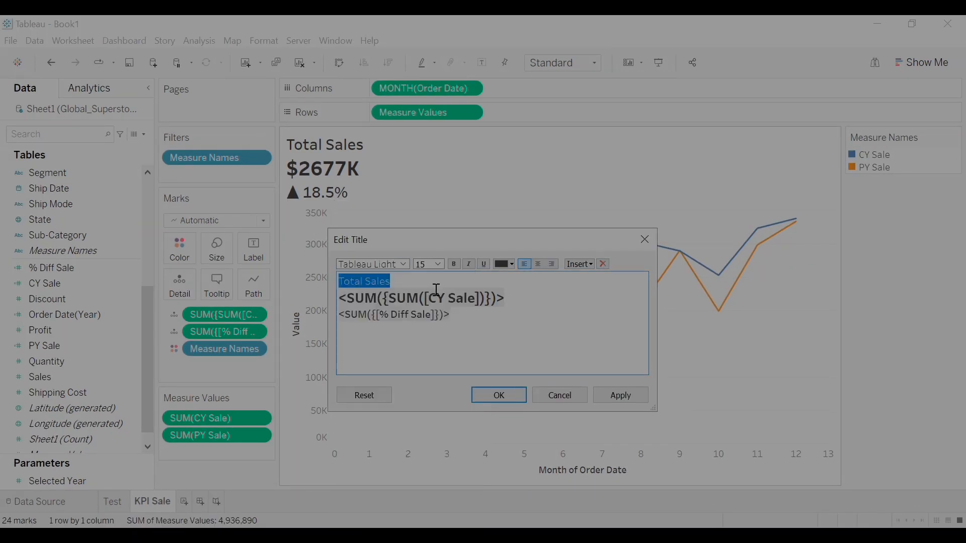
{"action": "left_click_drag", "start_coordinate": [510, 302], "coordinate": [340, 298]}
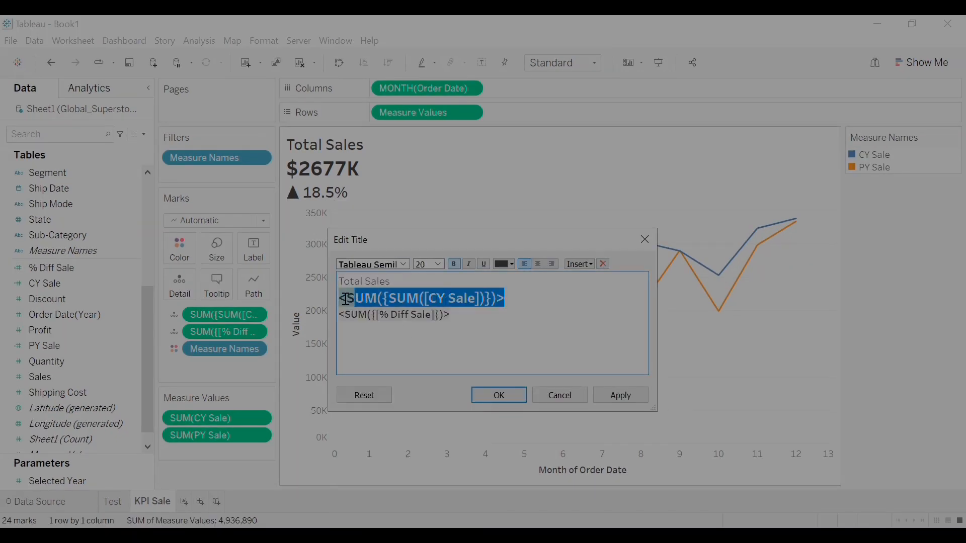
{"action": "left_click", "coordinate": [404, 264]}
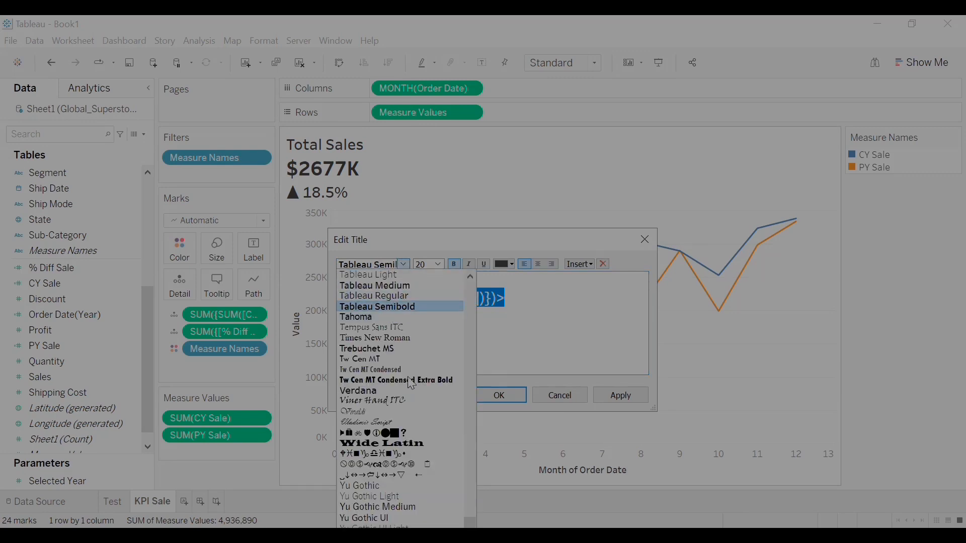
{"action": "scroll", "coordinate": [470, 279], "scroll_direction": "up", "scroll_amount": 1}
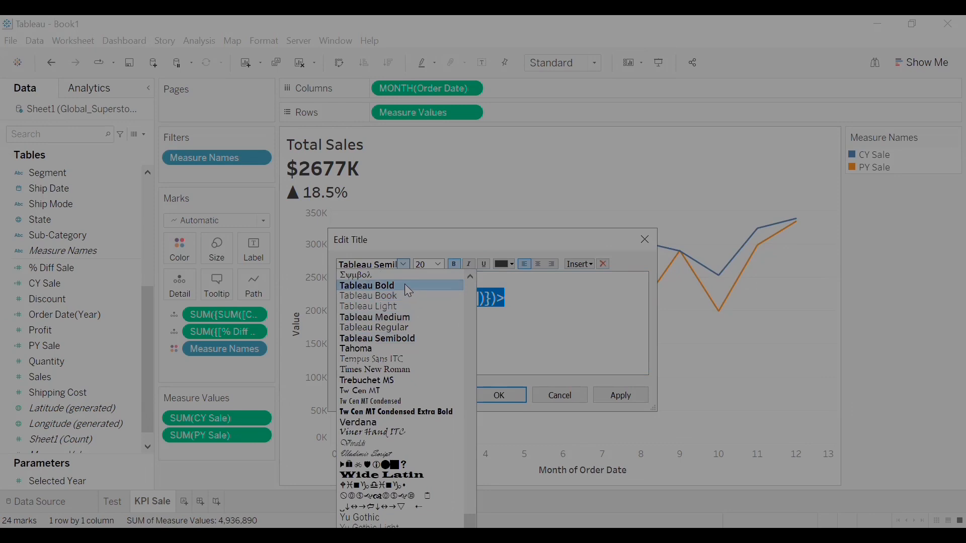
{"action": "left_click", "coordinate": [405, 284]}
- Set the % Diff Sale line of the sheet title to the Tableau Semibold font
{"action": "left_click_drag", "start_coordinate": [451, 316], "coordinate": [336, 316]}
{"action": "left_click", "coordinate": [403, 265]}
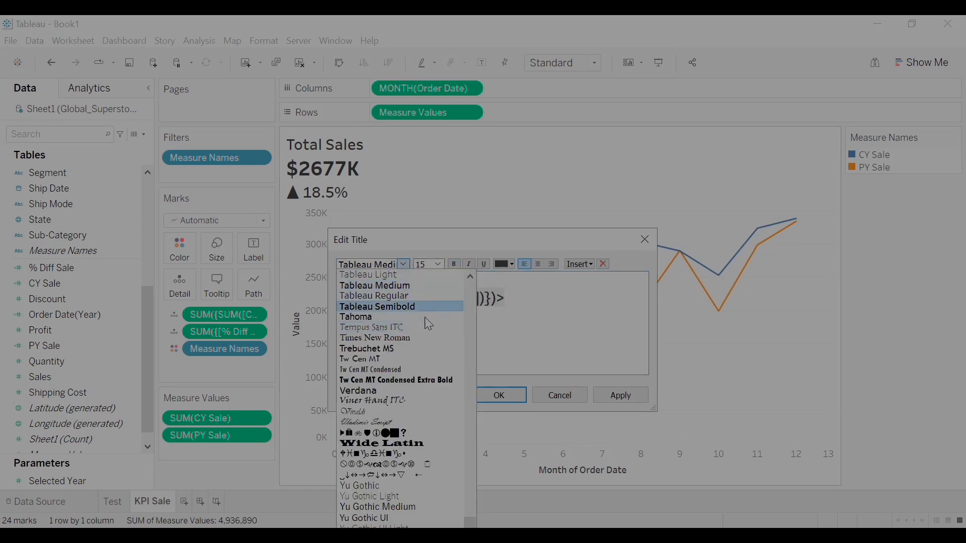
{"action": "left_click", "coordinate": [401, 307]}
- Append "vs PY" after % Diff Sale in the title, colour that text grey, and confirm the title
{"action": "left_click", "coordinate": [459, 321]}
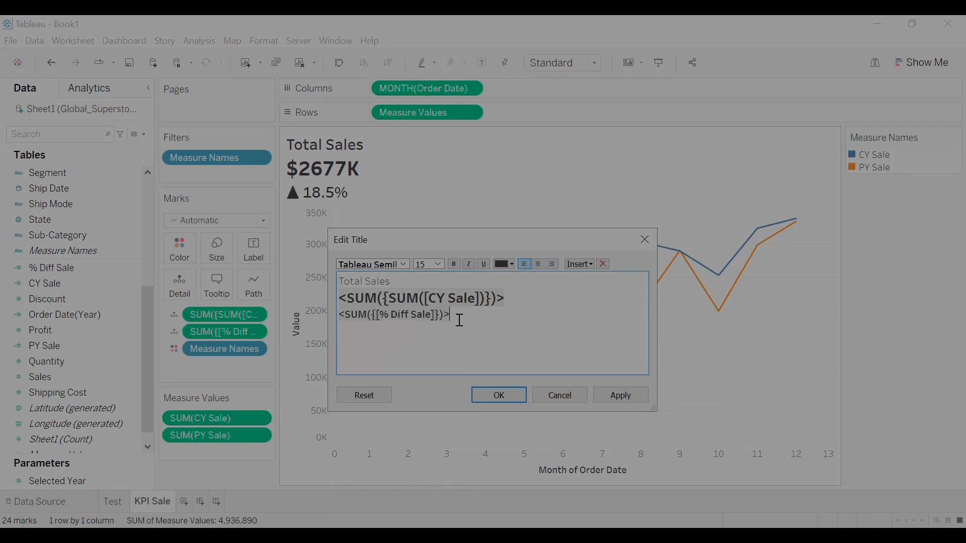
{"action": "type", "text": "vs PY"}
{"action": "left_click_drag", "start_coordinate": [477, 315], "coordinate": [452, 315]}
{"action": "left_click", "coordinate": [510, 265]}
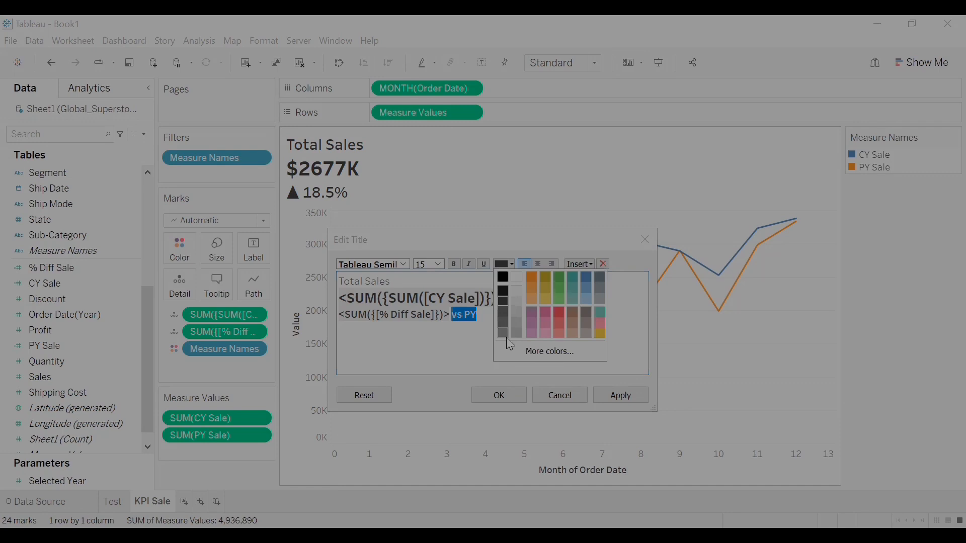
{"action": "left_click", "coordinate": [507, 332]}
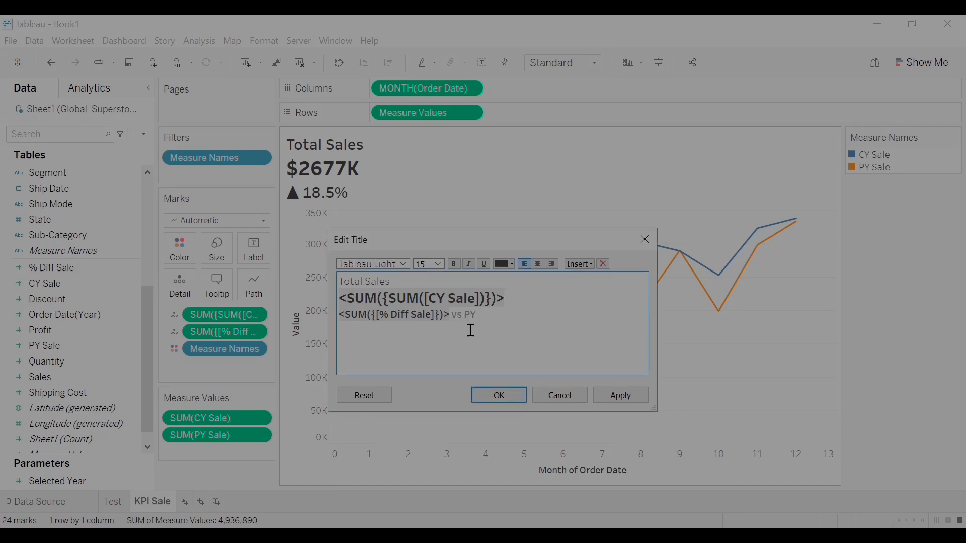
{"action": "left_click", "coordinate": [497, 394]}
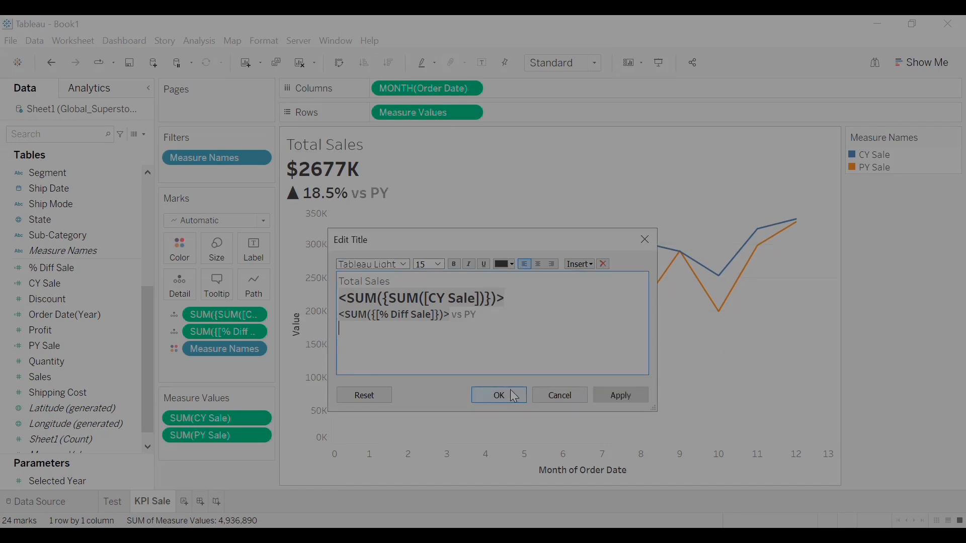
- Set the whole % Diff Sale line of the title, including "vs PY", to size 12 and apply it
{"action": "double_click", "coordinate": [377, 172]}
{"action": "left_click_drag", "start_coordinate": [478, 315], "coordinate": [305, 312]}
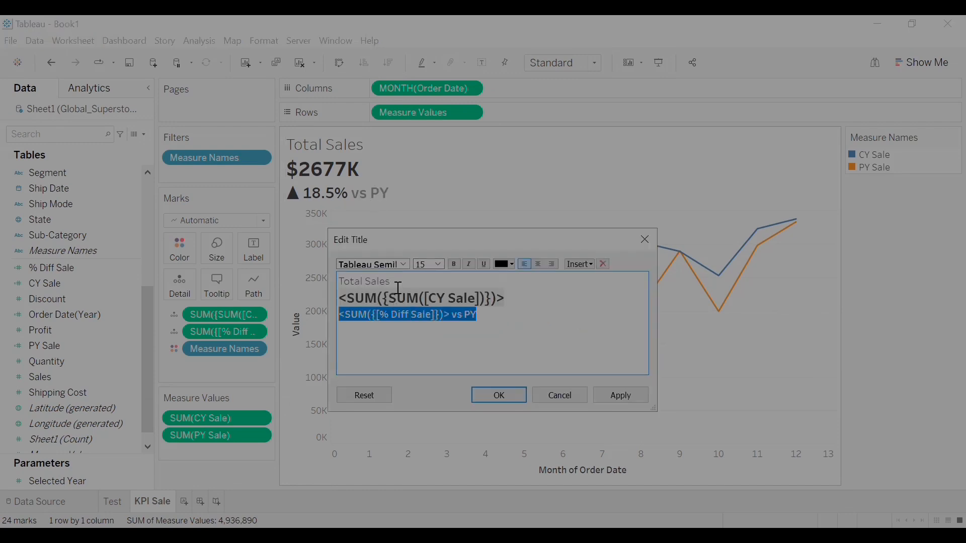
{"action": "left_click", "coordinate": [439, 265]}
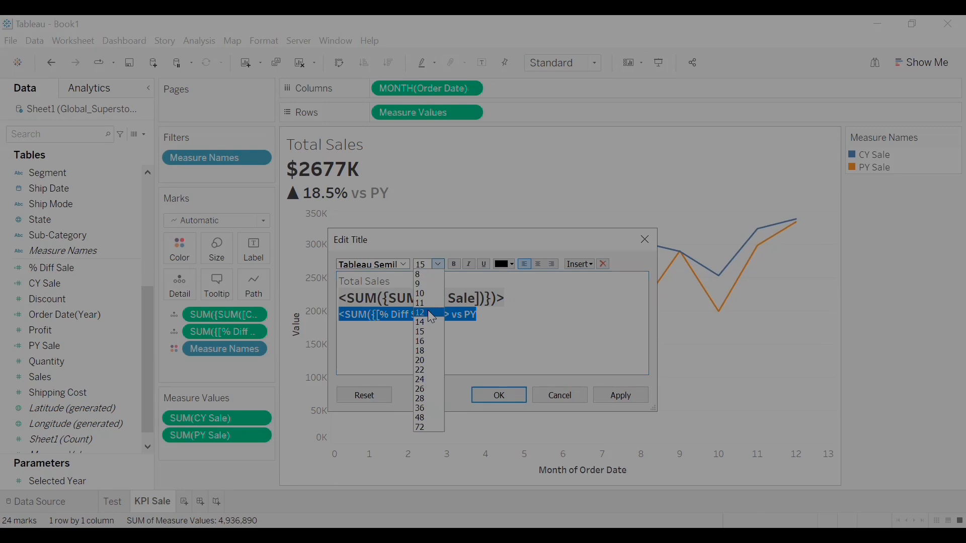
{"action": "left_click", "coordinate": [427, 310]}
{"action": "left_click", "coordinate": [631, 397]}
{"action": "left_click", "coordinate": [505, 390]}
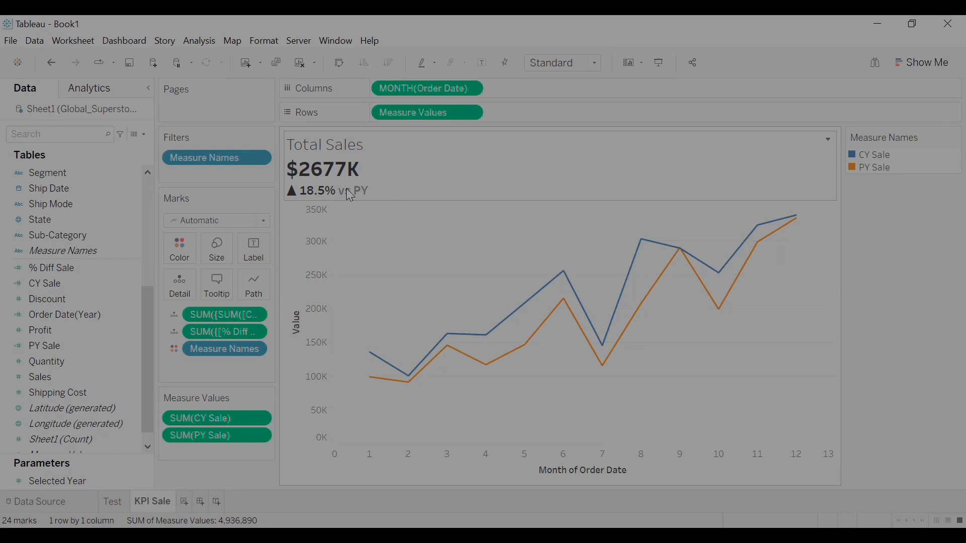
- Set the "vs PY" text in the title to size 11 and apply the change
{"action": "double_click", "coordinate": [358, 175]}
{"action": "left_click_drag", "start_coordinate": [448, 317], "coordinate": [430, 319]}
{"action": "left_click", "coordinate": [416, 318]}
{"action": "left_click", "coordinate": [434, 316]}
{"action": "left_click", "coordinate": [377, 283]}
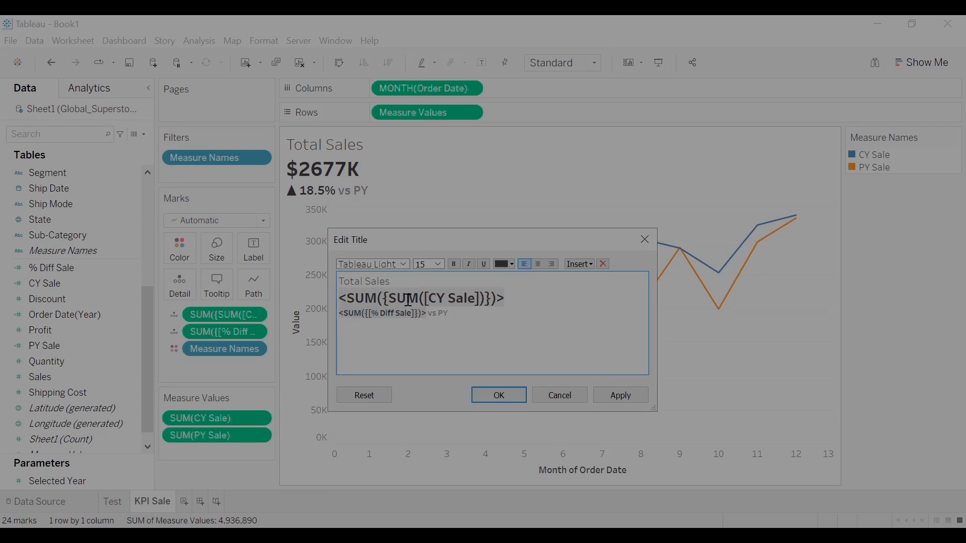
{"action": "left_click", "coordinate": [441, 315]}
{"action": "left_click_drag", "start_coordinate": [458, 313], "coordinate": [426, 314]}
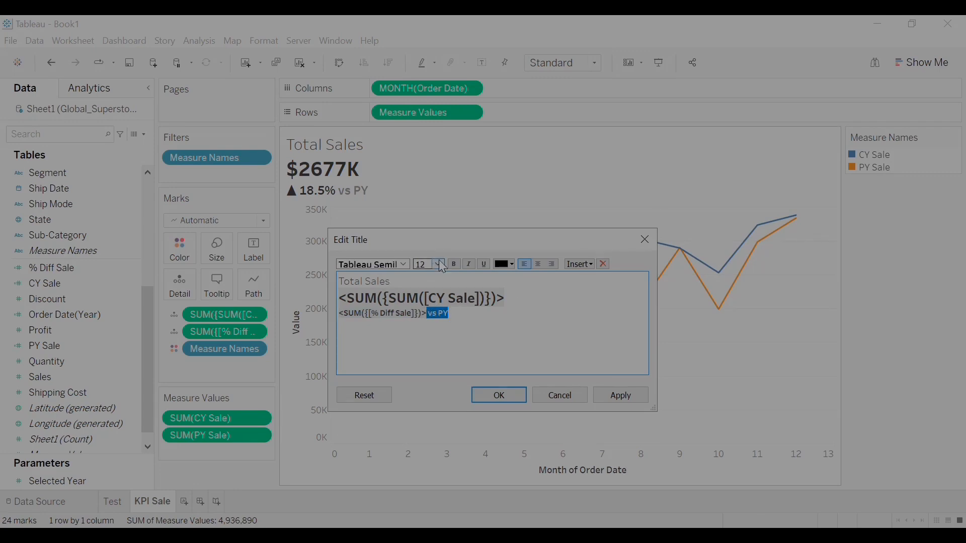
{"action": "left_click", "coordinate": [438, 264]}
{"action": "left_click", "coordinate": [426, 304]}
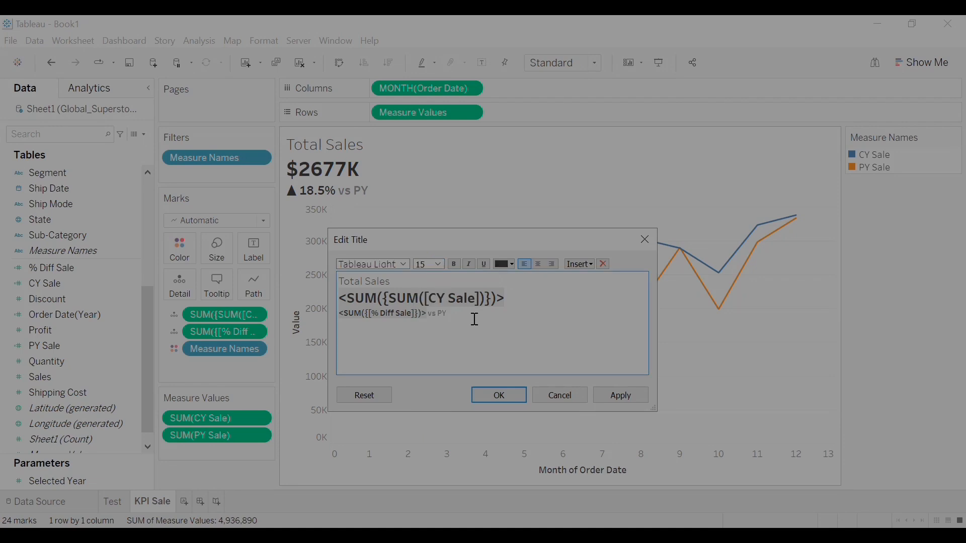
{"action": "left_click", "coordinate": [618, 395]}
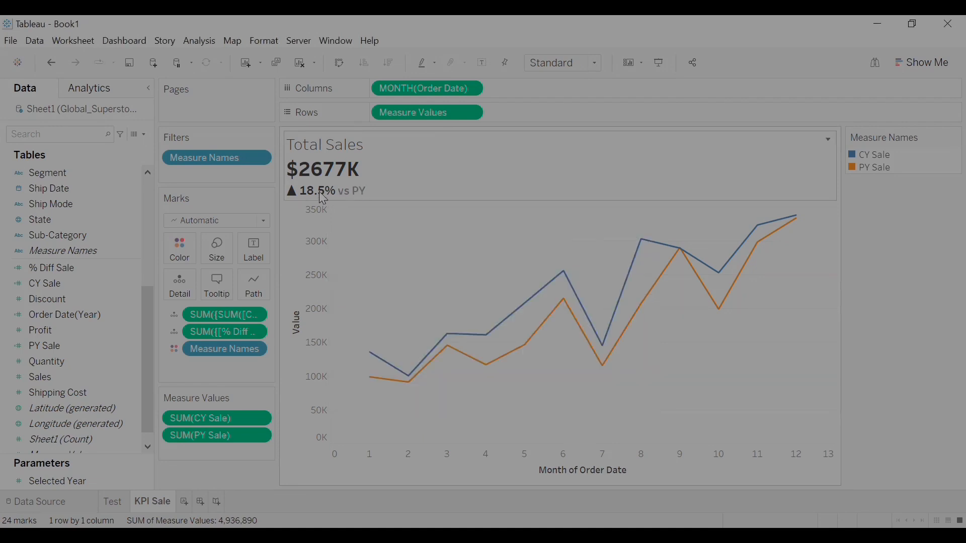
- Reduce the title's "vs PY" text to size 10 and confirm
{"action": "double_click", "coordinate": [352, 191]}
{"action": "mouse_move", "coordinate": [448, 313]}
{"action": "left_mouse_down"}
{"action": "mouse_move", "coordinate": [398, 312]}
{"action": "mouse_move", "coordinate": [451, 313]}
{"action": "mouse_move", "coordinate": [433, 314]}
{"action": "left_mouse_up"}
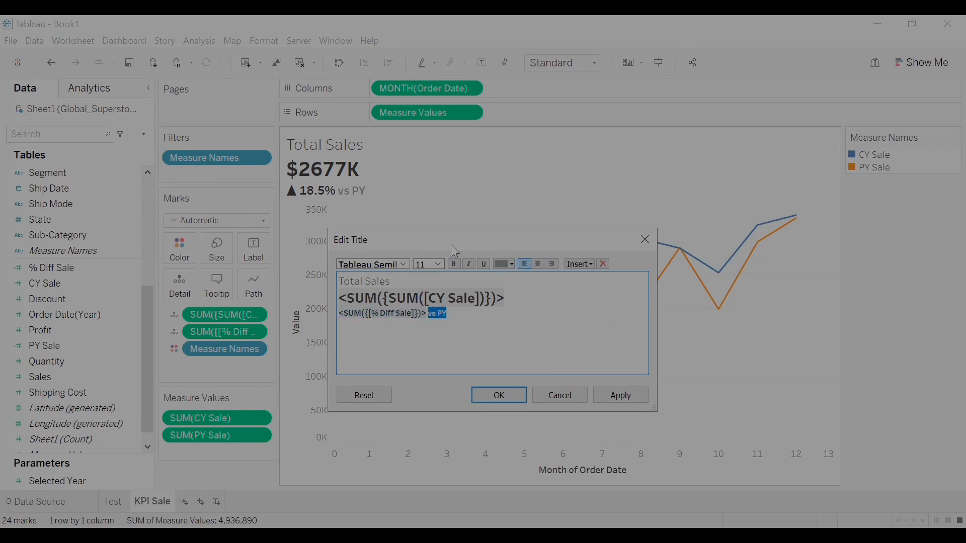
{"action": "left_click", "coordinate": [438, 264]}
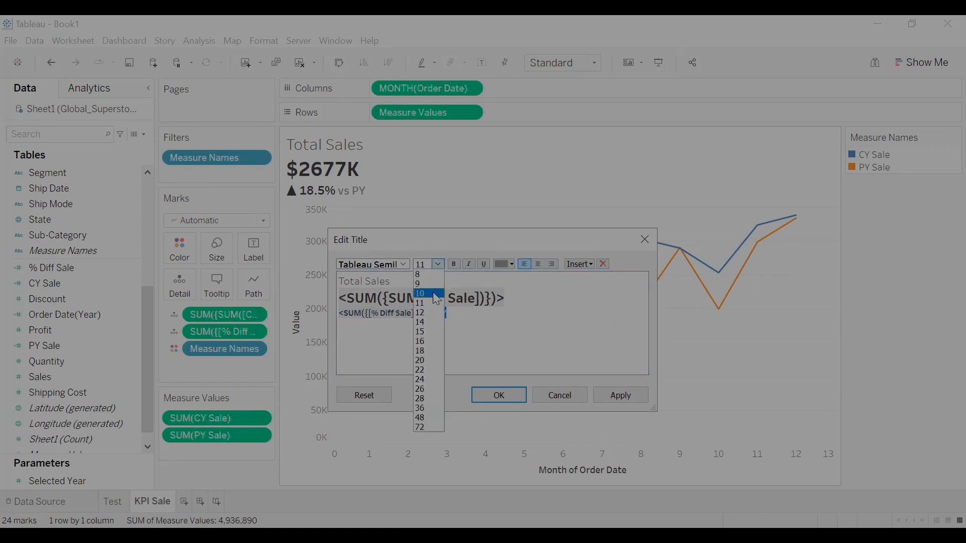
{"action": "left_click", "coordinate": [437, 300]}
{"action": "left_click", "coordinate": [495, 401]}
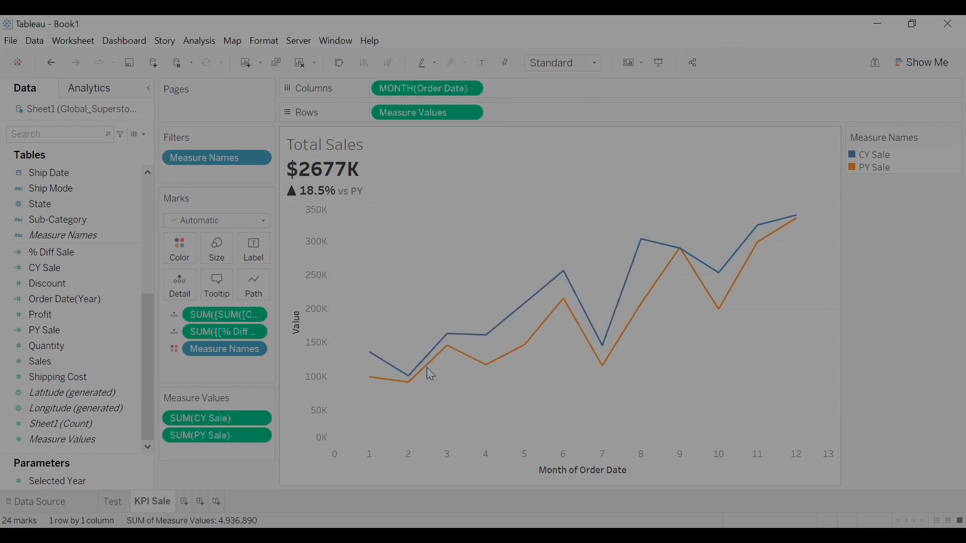
- Create a calculated field "Min/Max Sales" returning SUM([CY Sale]) where it equals WINDOW_MAX(SUM([CY Sale])) or, via ELSEIF, WINDOW_MIN(SUM([CY Sale]))
{"action": "mouse_move", "coordinate": [417, 383]}
{"action": "left_click", "coordinate": [144, 135]}
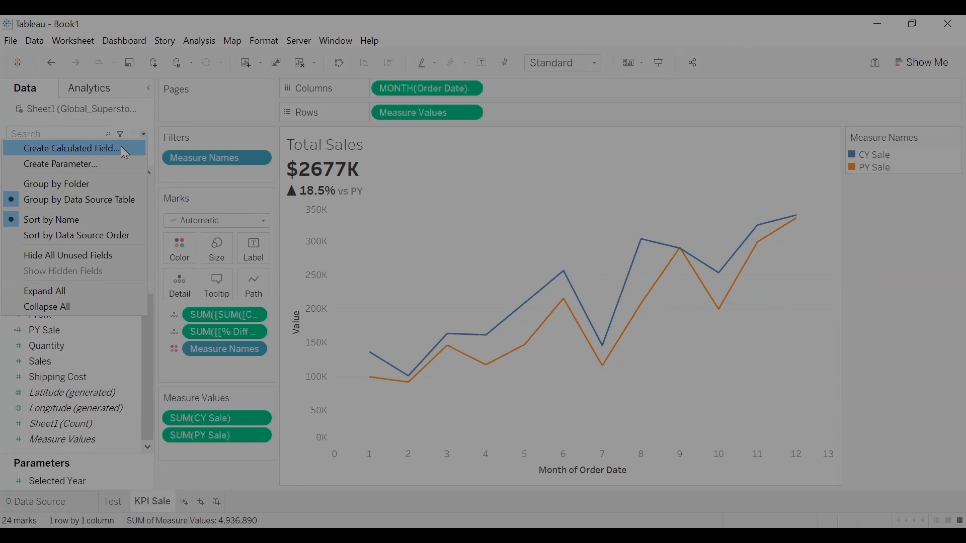
{"action": "left_click", "coordinate": [121, 146]}
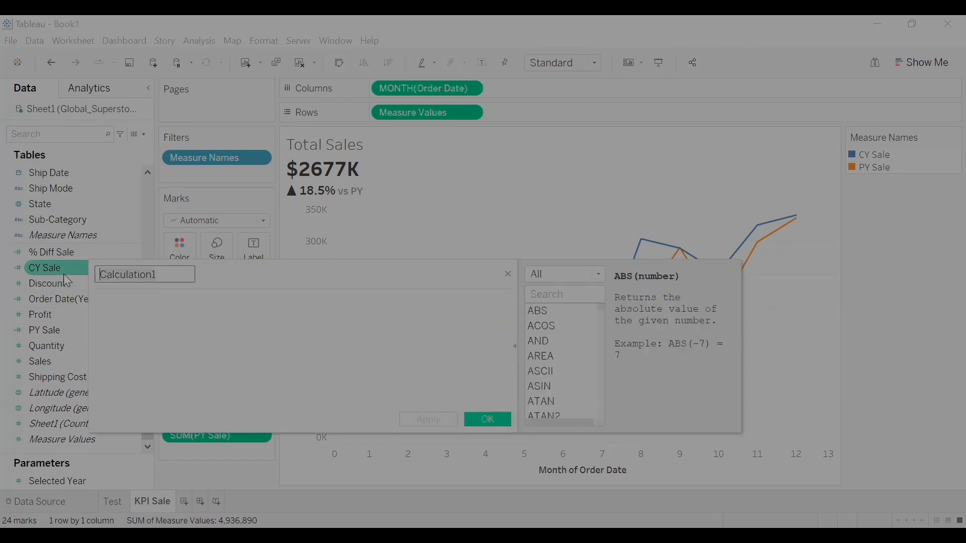
{"action": "key", "text": "BackSpace"}
{"action": "type", "text": "M"}
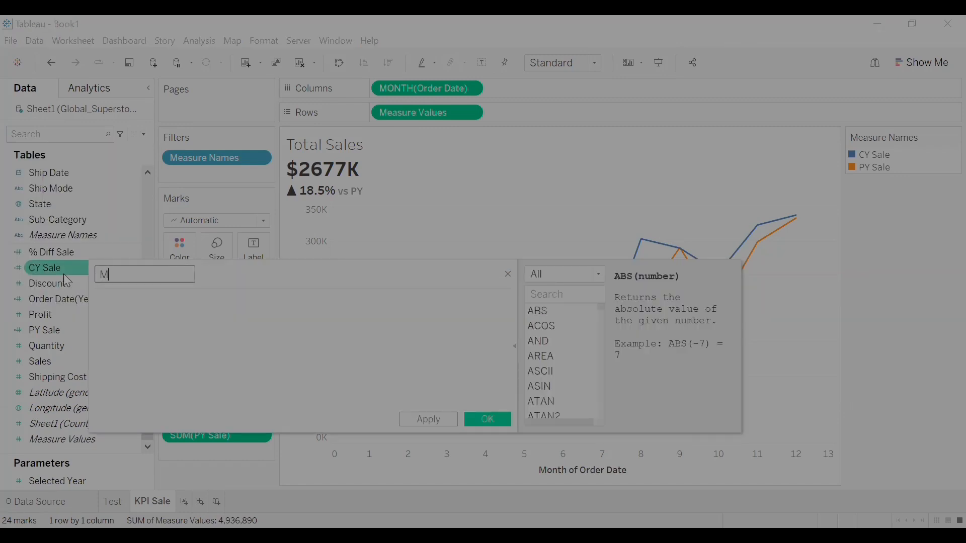
{"action": "type", "text": "in/Max Sales"}
{"action": "left_click", "coordinate": [138, 305]}
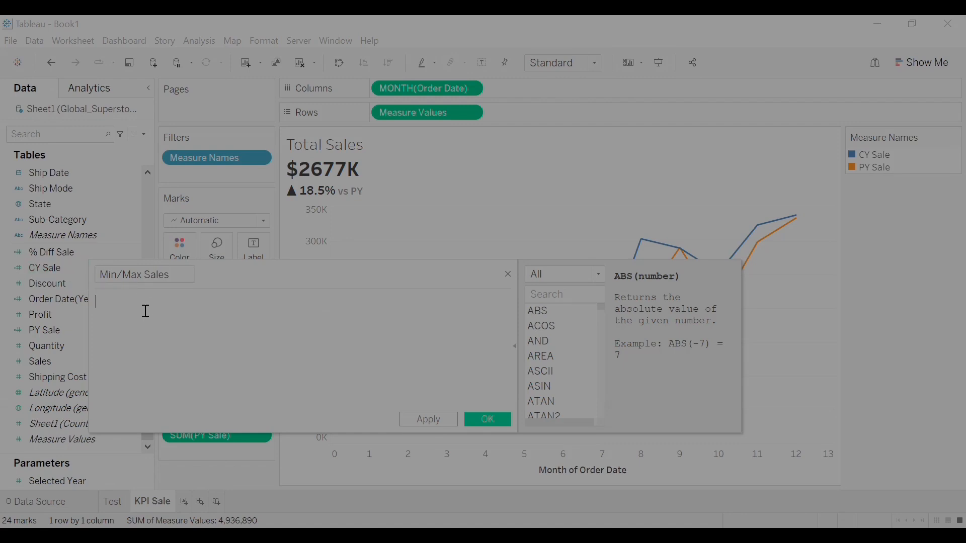
{"action": "type", "text": "IF SUM([CY Sales]) = WINDOW_MAX(SUM([CY Sales]))THEN SUM([CY Sales]) ELSEIF SUM([CY Sales]) = WINDOW_MIN(SUM([CY Sales]))THEN SUM([CY Sales]) END"}
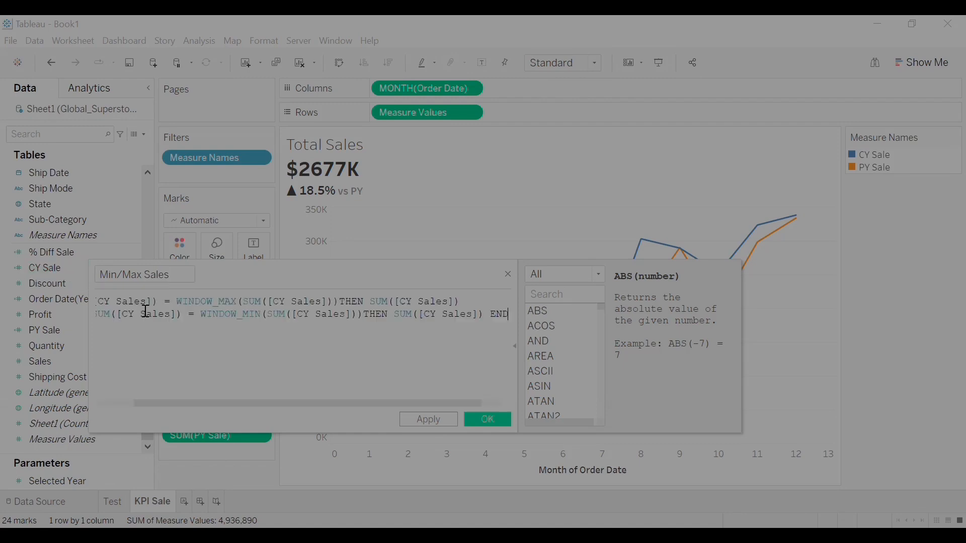
{"action": "left_click_drag", "start_coordinate": [277, 403], "coordinate": [226, 402]}
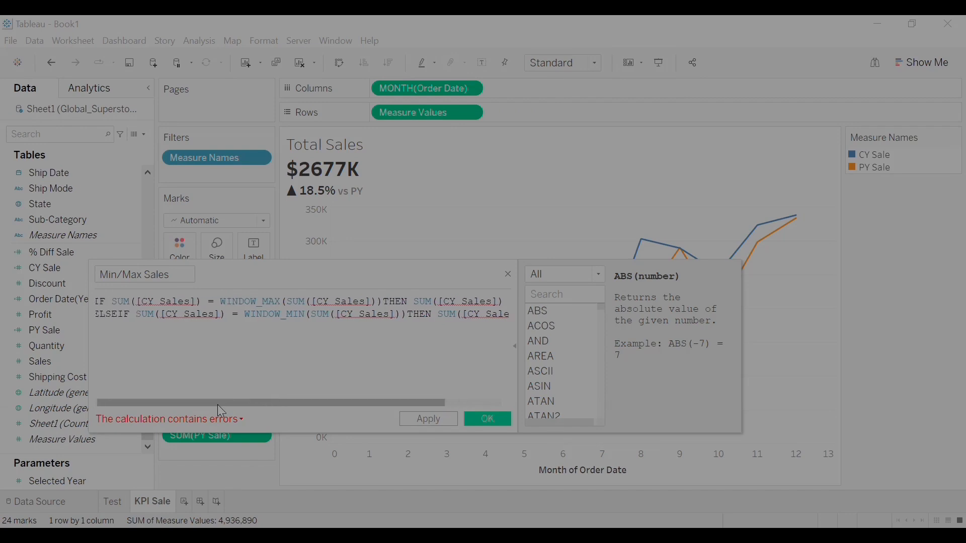
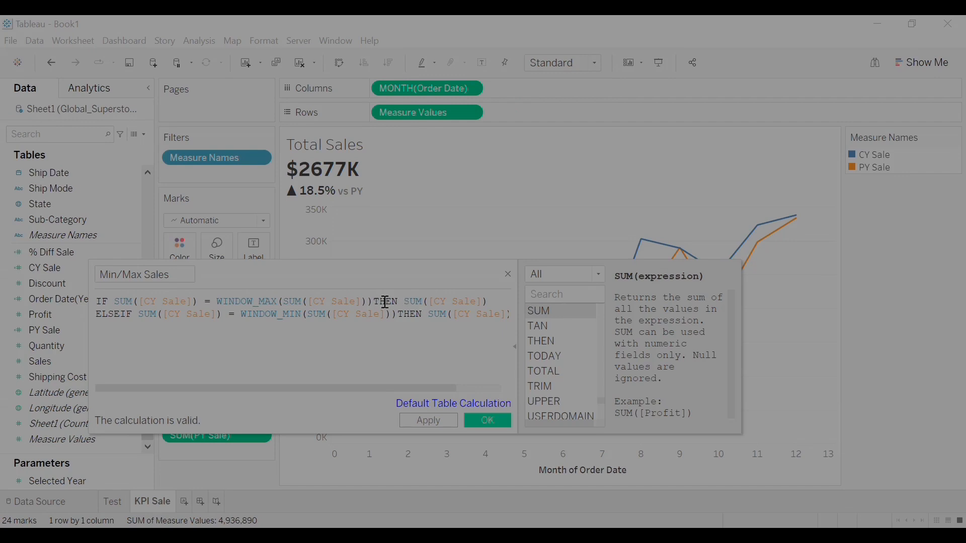
- Review the WINDOW_MAX and WINDOW_MIN conditions, the returned SUM([CY Sale]) values and the closing END in the Min/Max Sales formula
{"action": "left_click", "coordinate": [432, 302]}
{"action": "left_click_drag", "start_coordinate": [434, 301], "coordinate": [495, 300]}
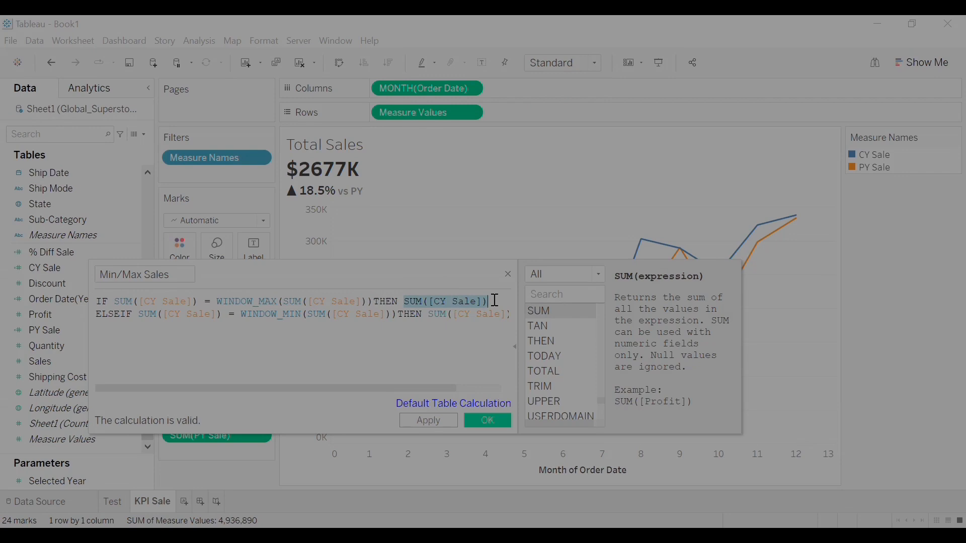
{"action": "triple_click", "coordinate": [97, 316]}
{"action": "left_click_drag", "start_coordinate": [241, 388], "coordinate": [198, 388]}
{"action": "left_click", "coordinate": [119, 318]}
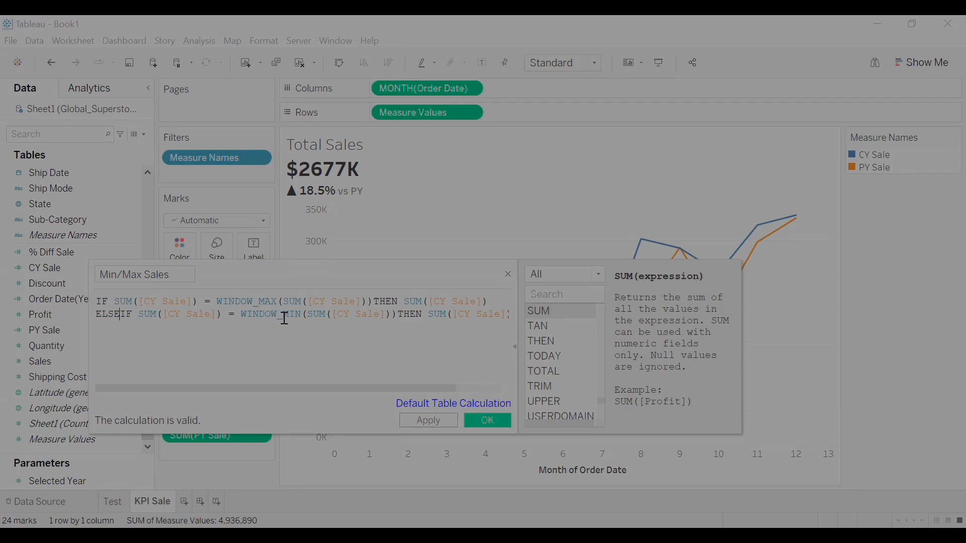
{"action": "left_click", "coordinate": [258, 303]}
{"action": "left_click", "coordinate": [282, 315]}
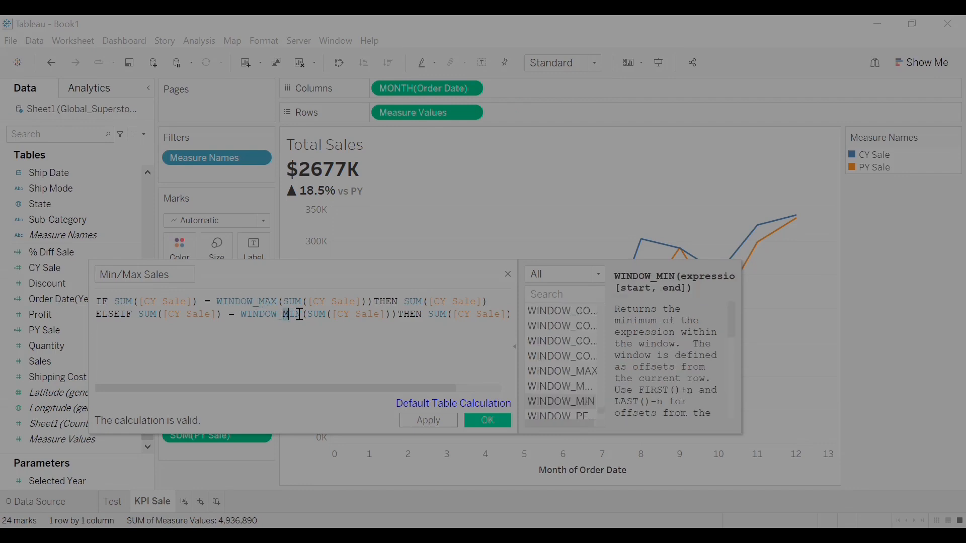
{"action": "left_click", "coordinate": [269, 361]}
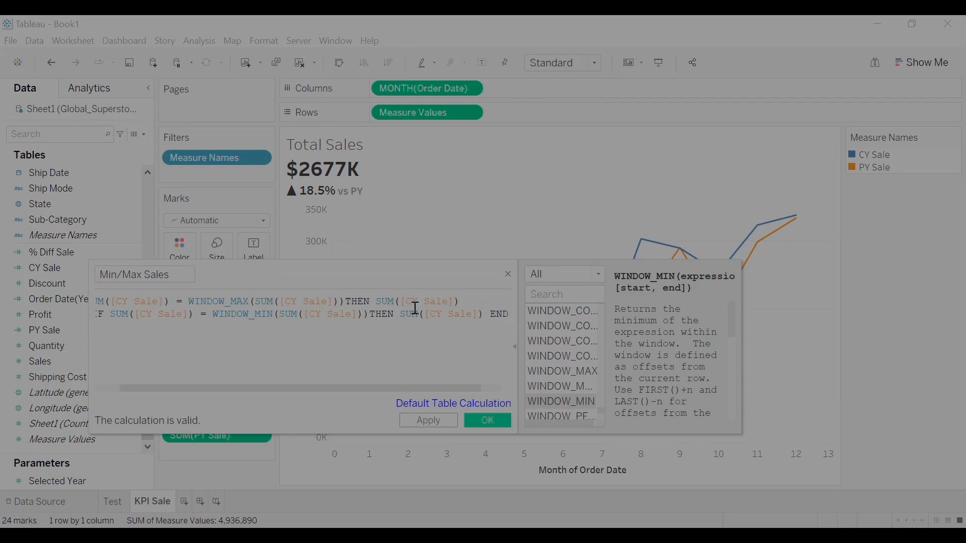
{"action": "left_click_drag", "start_coordinate": [254, 314], "coordinate": [279, 314]}
{"action": "left_click_drag", "start_coordinate": [400, 315], "coordinate": [479, 316]}
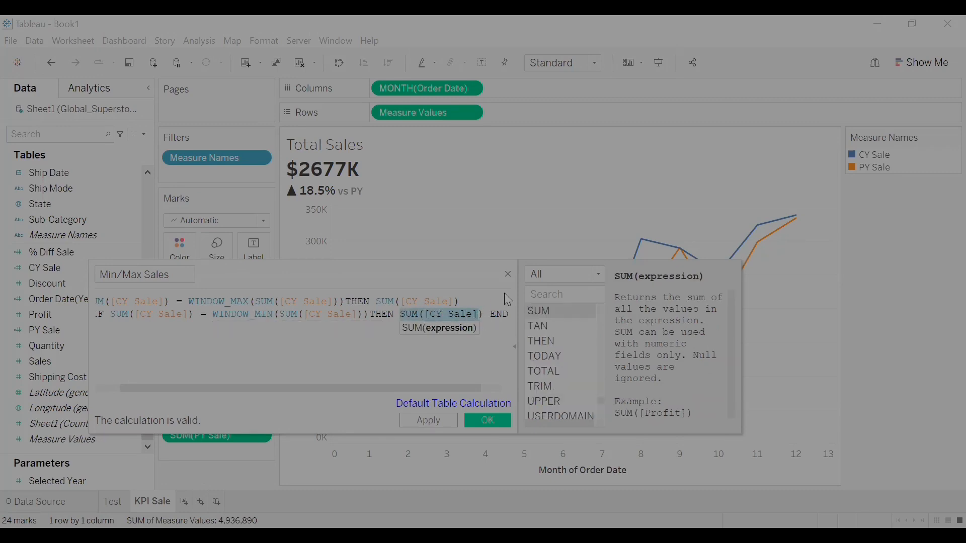
{"action": "left_click_drag", "start_coordinate": [491, 314], "coordinate": [510, 311]}
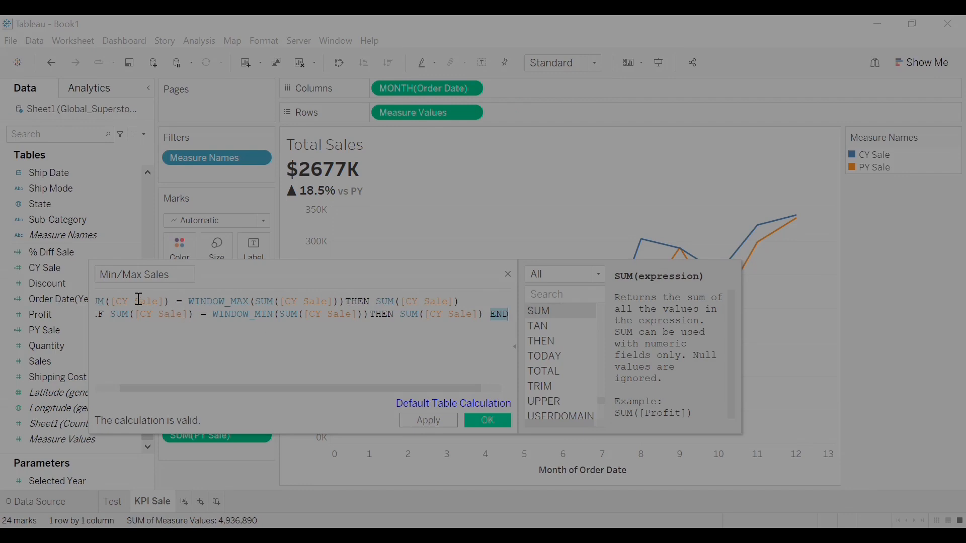
- Save the Min/Max Sales calculation and add the field to Rows after Measure Values
{"action": "left_click", "coordinate": [498, 421]}
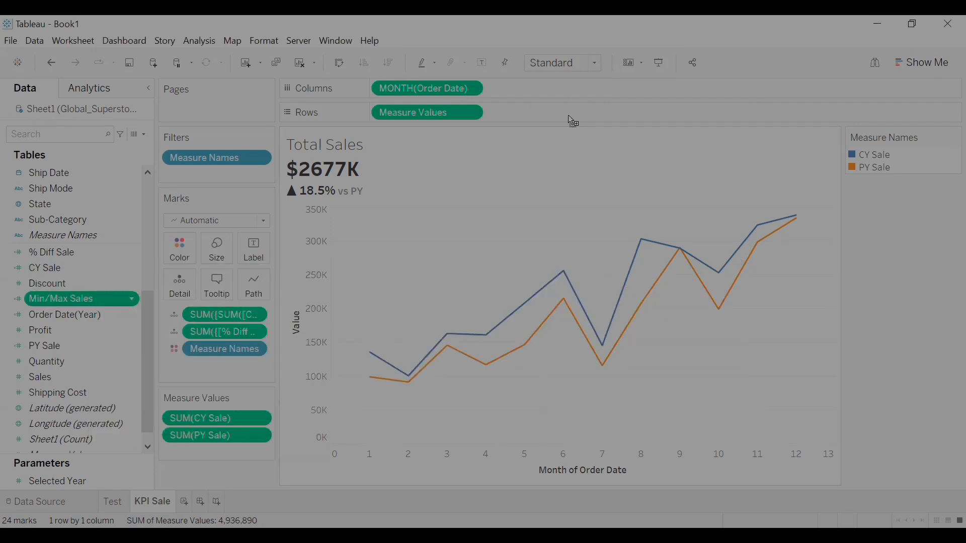
{"action": "left_click_drag", "start_coordinate": [567, 115], "coordinate": [567, 116]}
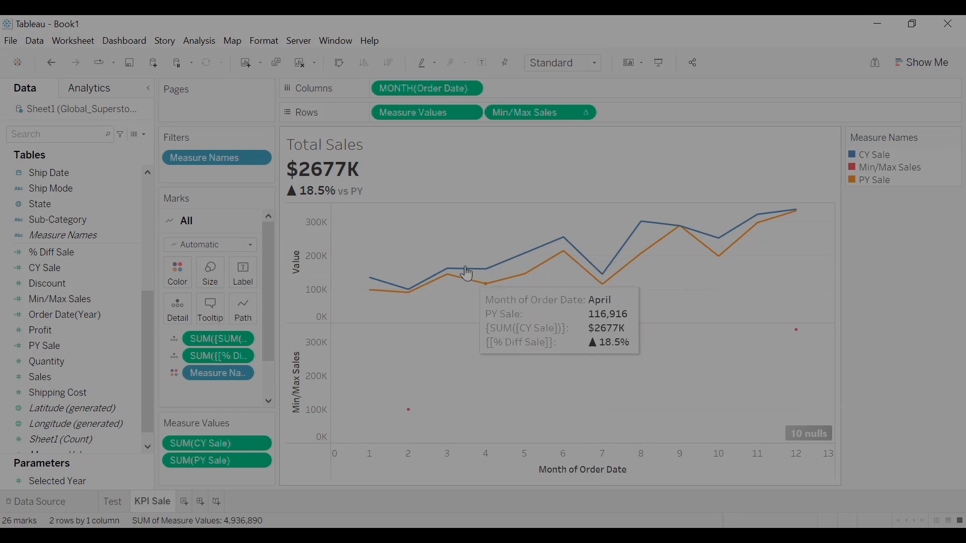
{"action": "mouse_move", "coordinate": [772, 222]}
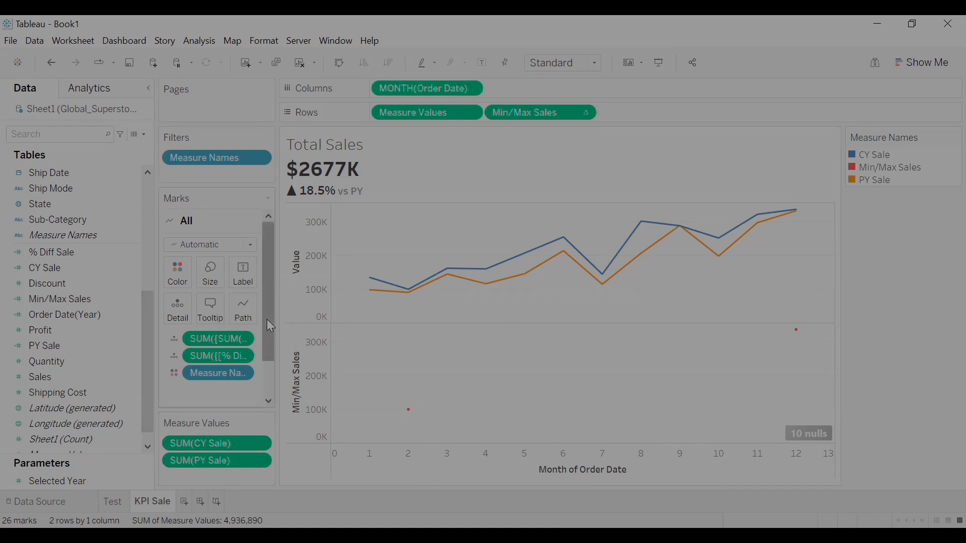
- Enlarge the marks of Min/Max Sales so its minimum and maximum points are drawn as large dots
{"action": "scroll", "coordinate": [266, 333], "scroll_direction": "down", "scroll_amount": 3}
{"action": "scroll", "coordinate": [264, 365], "scroll_direction": "down", "scroll_amount": 1}
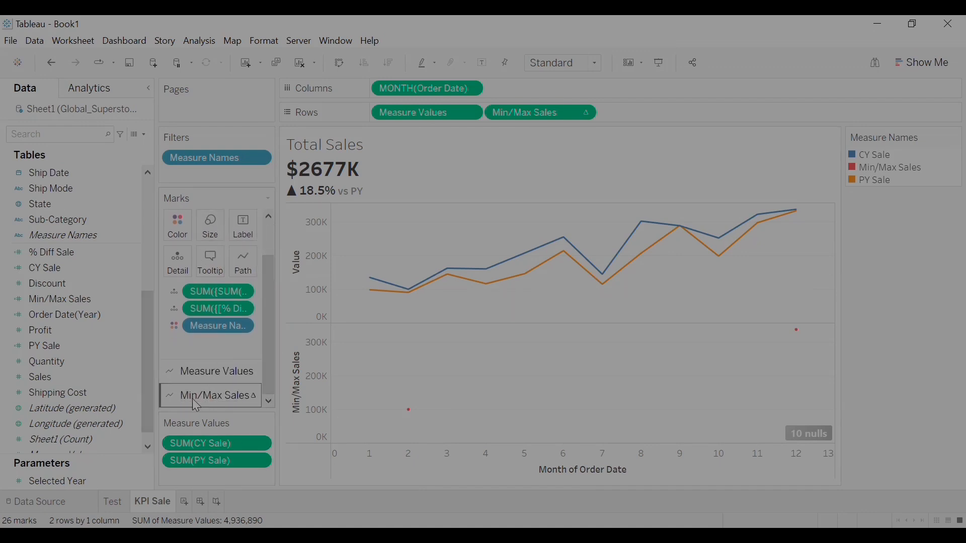
{"action": "left_click", "coordinate": [223, 400]}
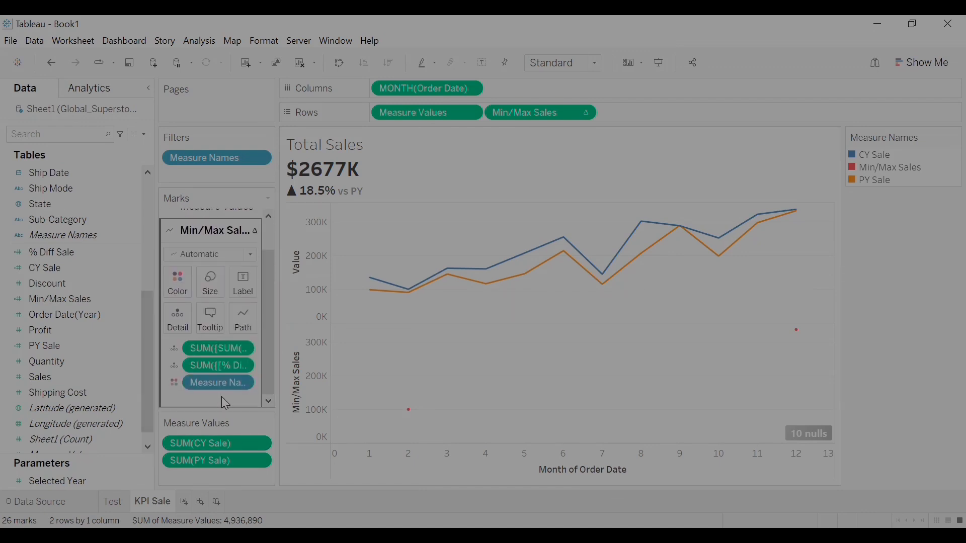
{"action": "left_click", "coordinate": [211, 292]}
{"action": "left_click_drag", "start_coordinate": [235, 326], "coordinate": [253, 317]}
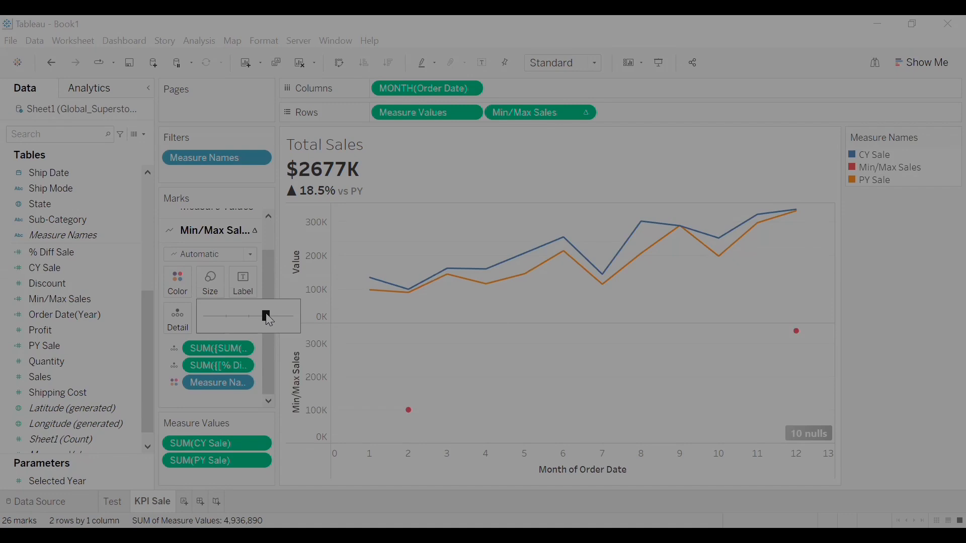
{"action": "left_click_drag", "start_coordinate": [271, 313], "coordinate": [281, 313]}
- Set the mark type of the Measure Values marks to Line
{"action": "scroll", "coordinate": [234, 246], "scroll_direction": "up", "scroll_amount": 2}
{"action": "left_click", "coordinate": [233, 245]}
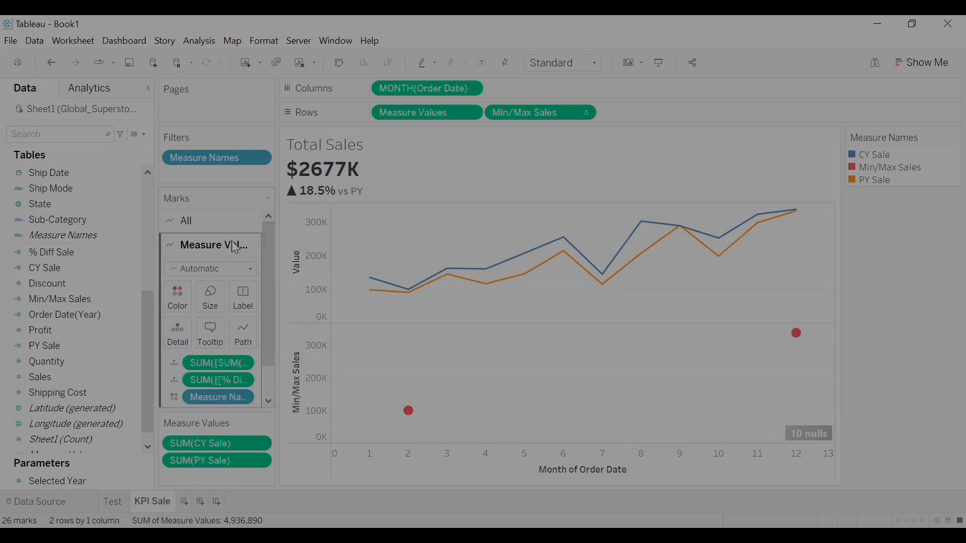
{"action": "left_click", "coordinate": [252, 270]}
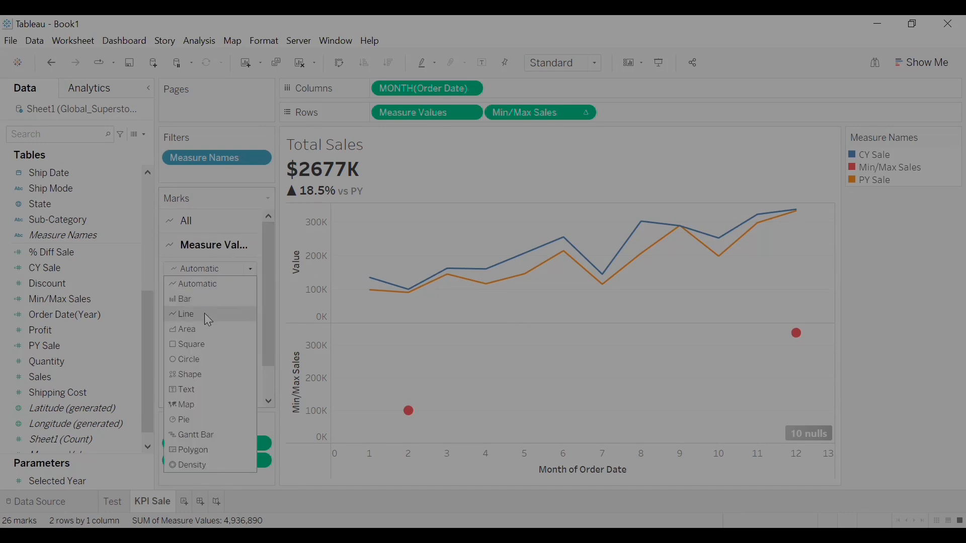
{"action": "left_click", "coordinate": [189, 315]}
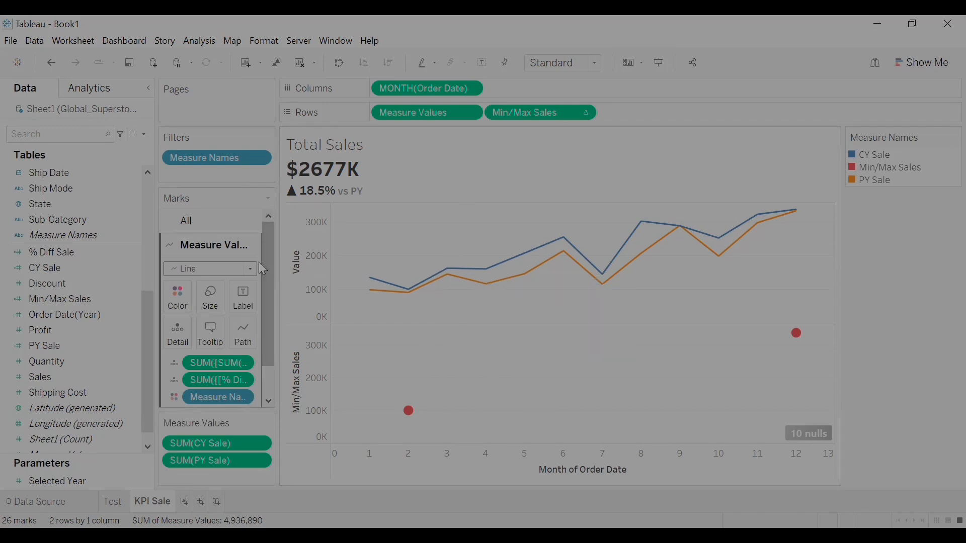
- Combine Min/Max Sales with Measure Values as a dual axis so the dots overlay the sales lines
{"action": "scroll", "coordinate": [266, 248], "scroll_direction": "down", "scroll_amount": 2}
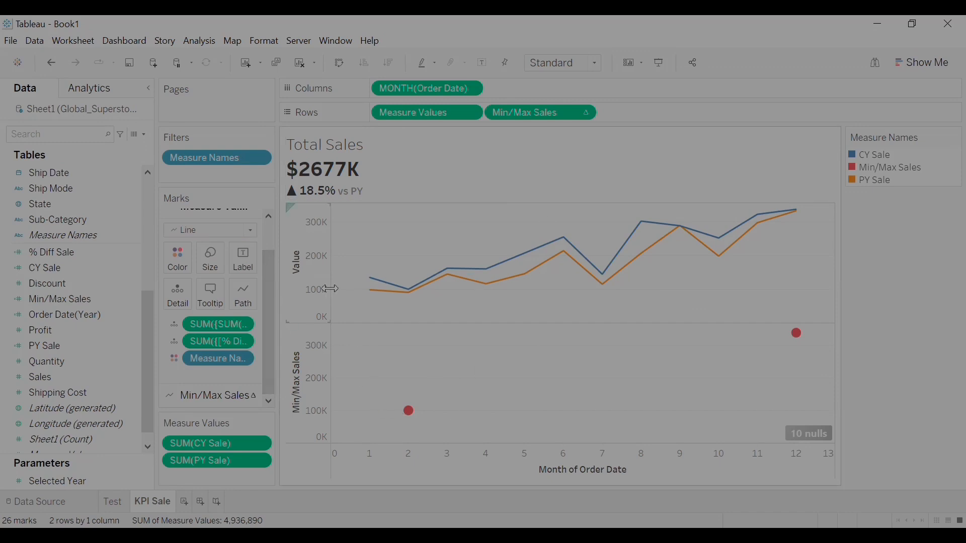
{"action": "right_click", "coordinate": [533, 114]}
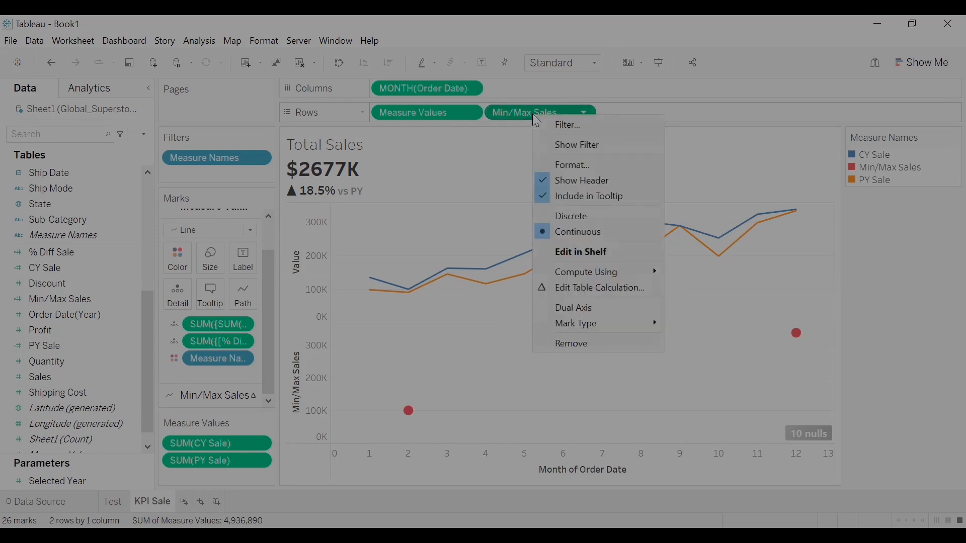
{"action": "left_click", "coordinate": [576, 308]}
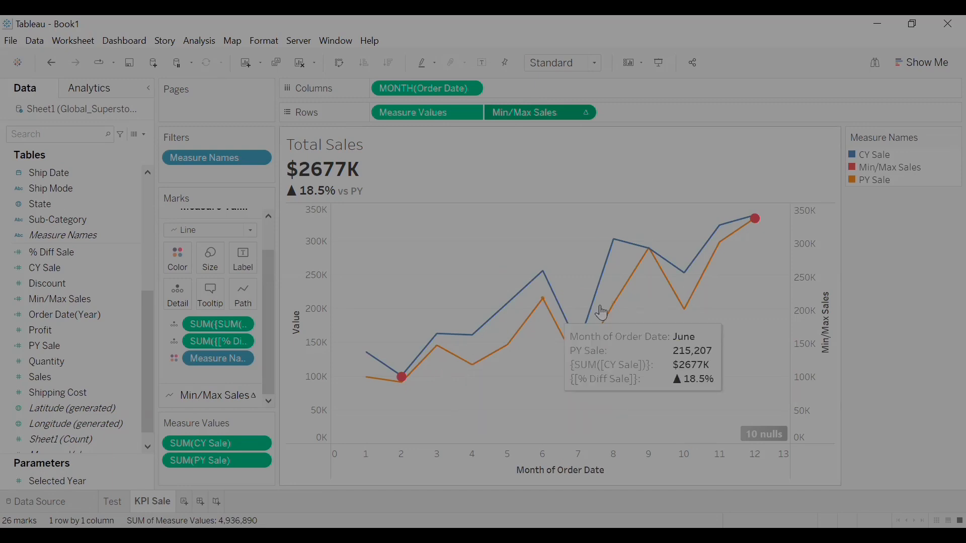
{"action": "mouse_move", "coordinate": [422, 359]}
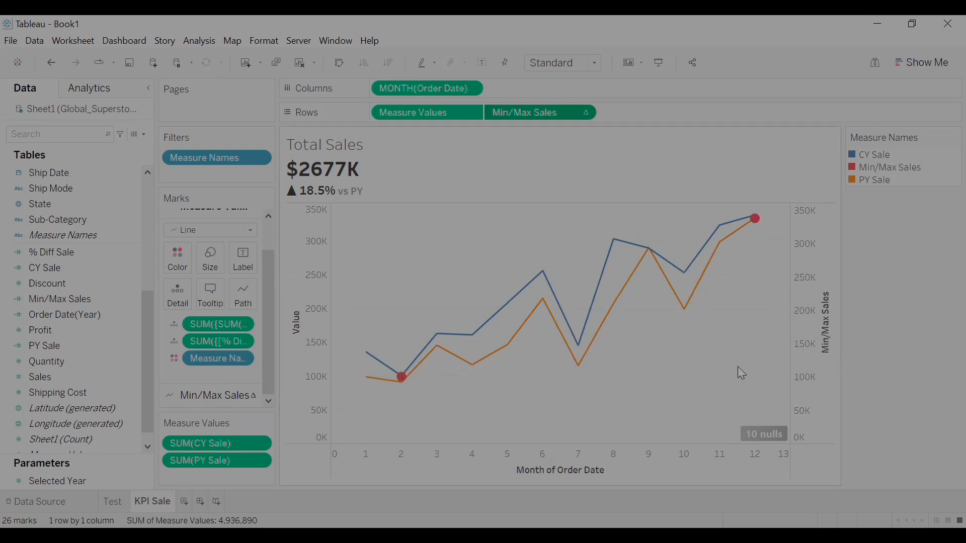
- Hide the headers of both vertical axes, Min/Max Sales and Value
{"action": "right_click", "coordinate": [826, 310]}
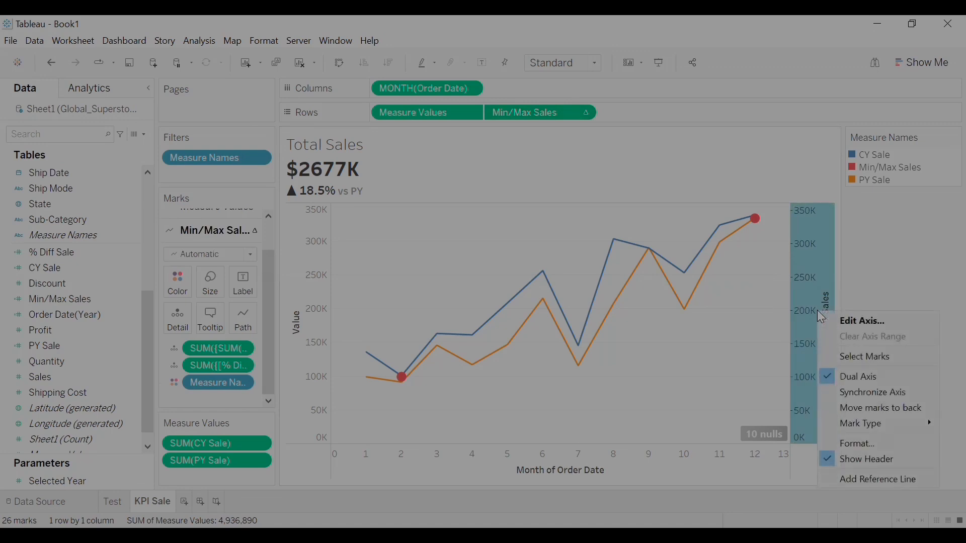
{"action": "left_click", "coordinate": [858, 460]}
{"action": "right_click", "coordinate": [314, 341]}
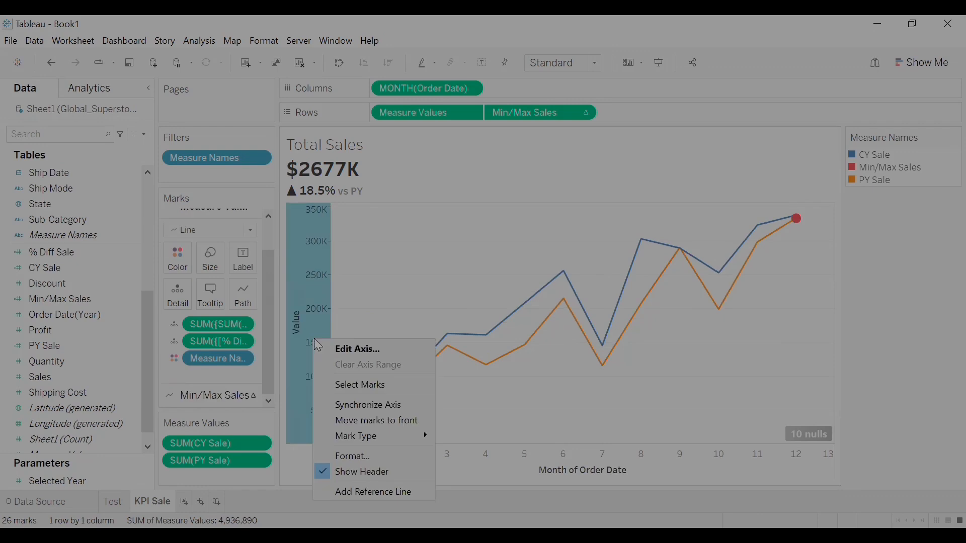
{"action": "left_click", "coordinate": [332, 470]}
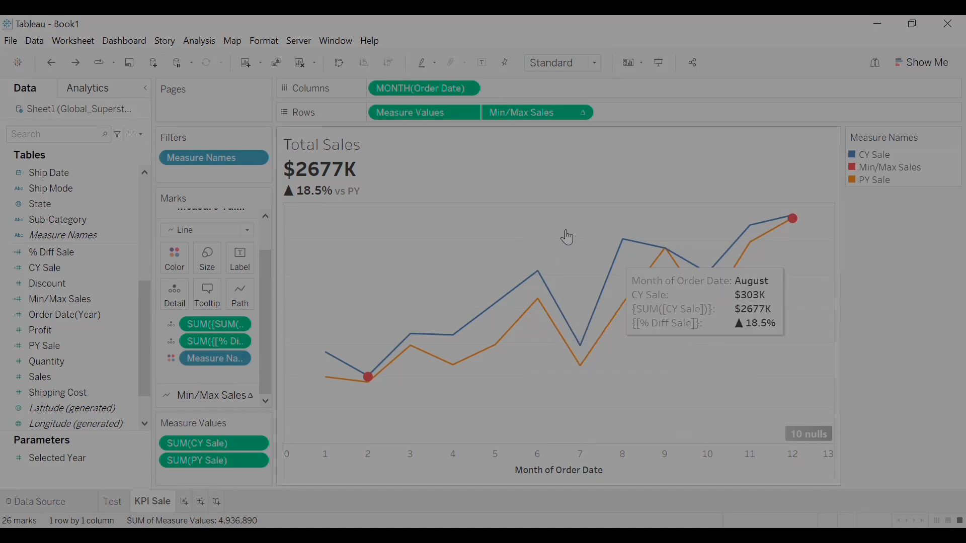
- Format the sheet borders with the Grand Total pane and header set to None
{"action": "right_click", "coordinate": [479, 254]}
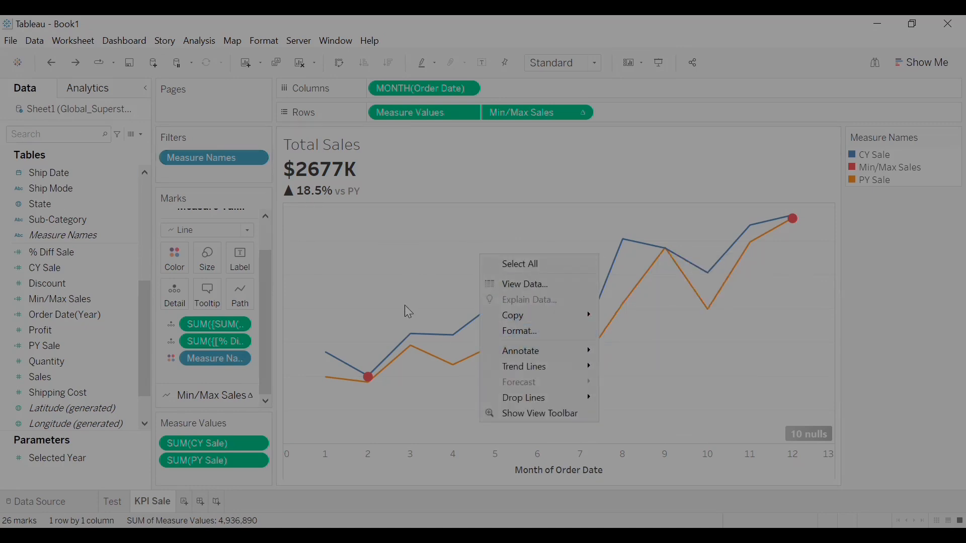
{"action": "left_click", "coordinate": [526, 332]}
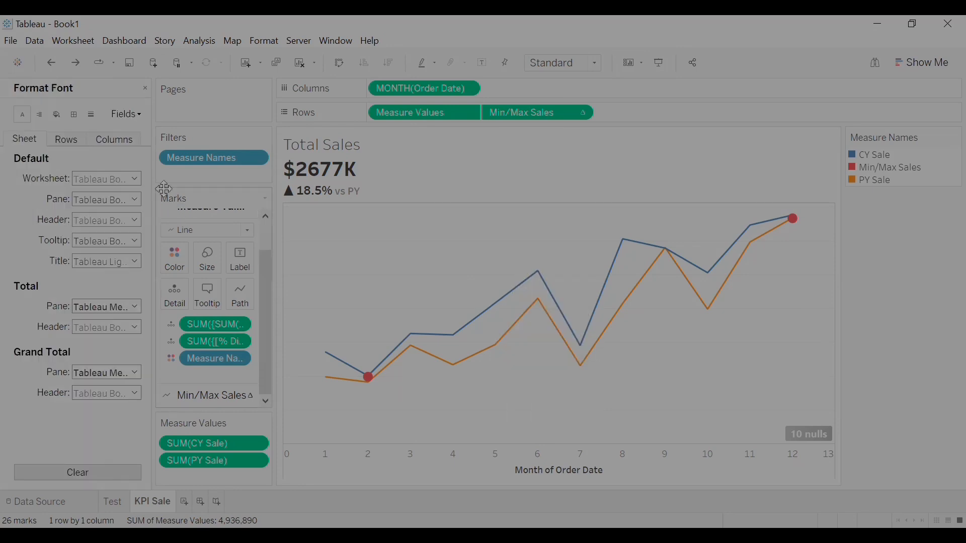
{"action": "left_click", "coordinate": [66, 140]}
{"action": "left_click", "coordinate": [29, 146]}
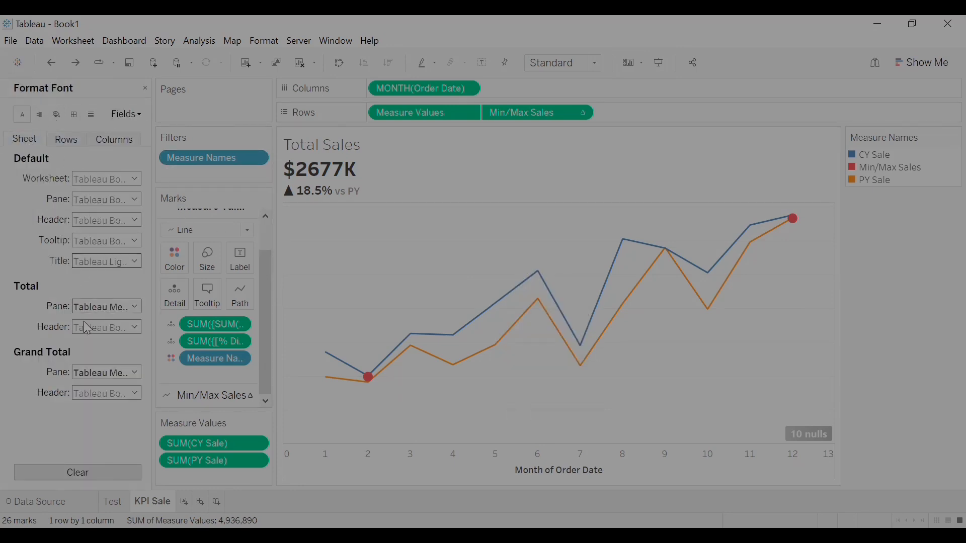
{"action": "left_click", "coordinate": [76, 115]}
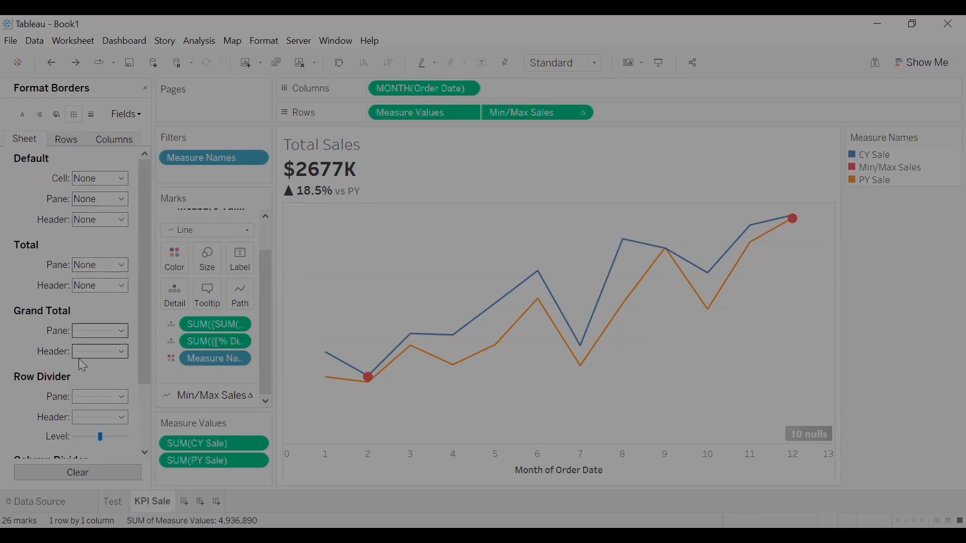
{"action": "left_click", "coordinate": [96, 332]}
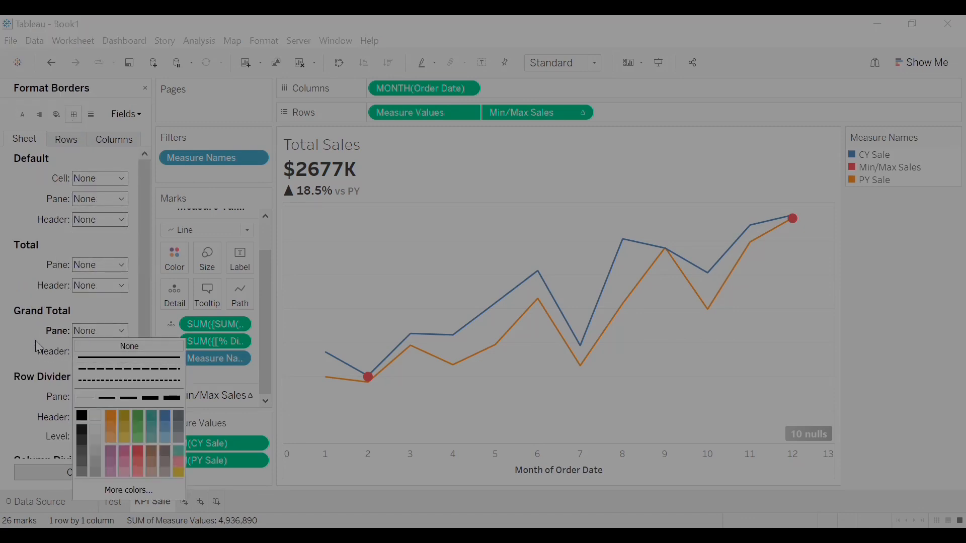
{"action": "left_click", "coordinate": [89, 347]}
{"action": "left_click", "coordinate": [89, 351]}
{"action": "left_click", "coordinate": [41, 391]}
- Set the pane borders of the Row Divider and Column Divider to None for the sheet
{"action": "left_click", "coordinate": [89, 399]}
{"action": "left_click", "coordinate": [138, 240]}
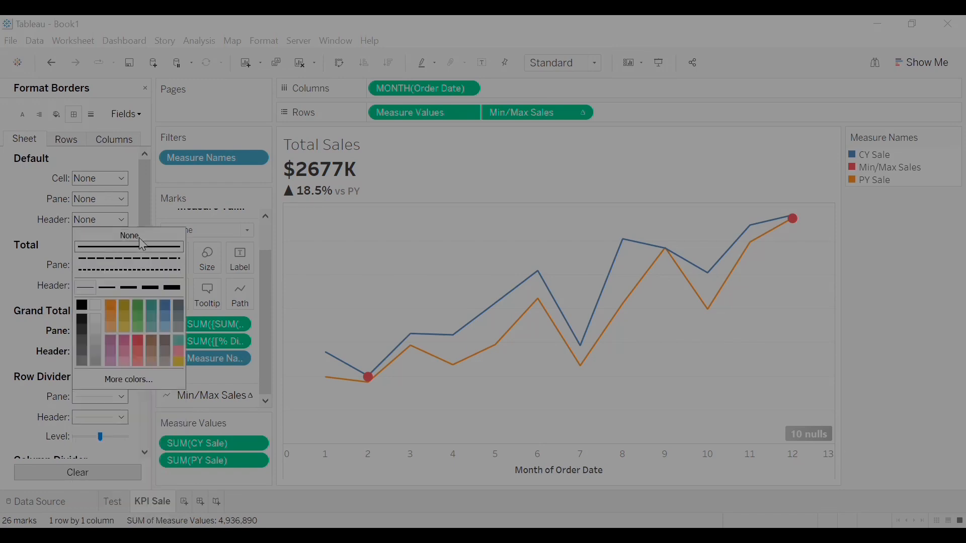
{"action": "left_click", "coordinate": [21, 412]}
{"action": "left_click_drag", "start_coordinate": [148, 338], "coordinate": [148, 400]}
{"action": "left_click", "coordinate": [96, 399]}
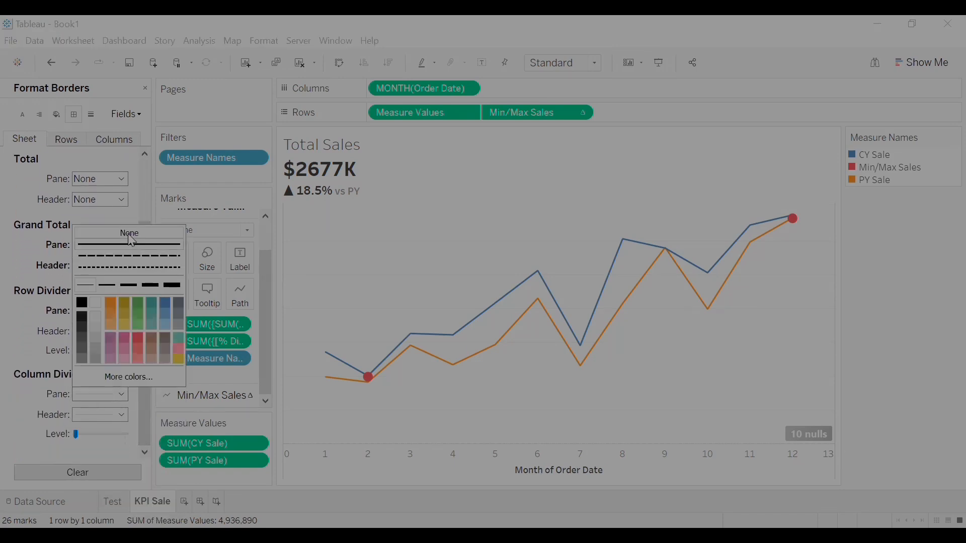
{"action": "left_click", "coordinate": [21, 411]}
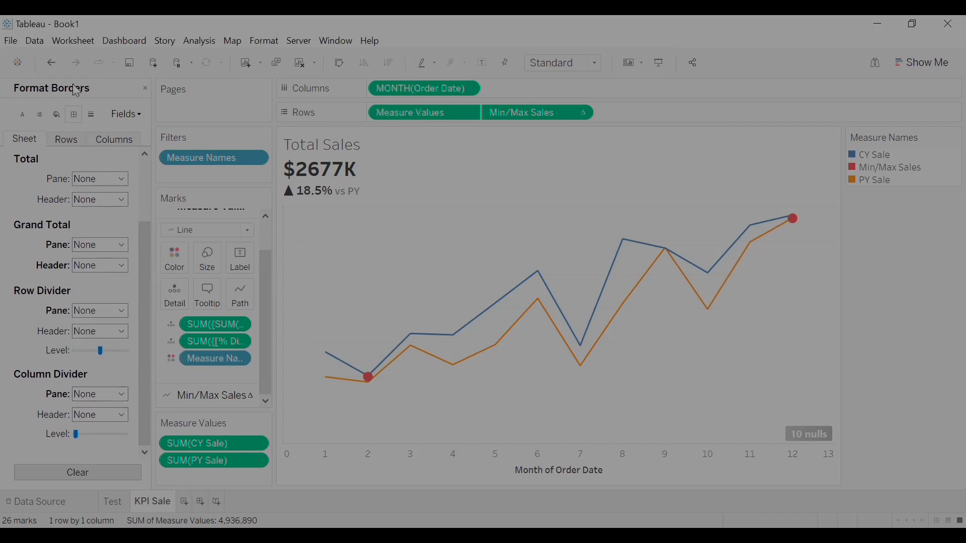
{"action": "left_click", "coordinate": [113, 139]}
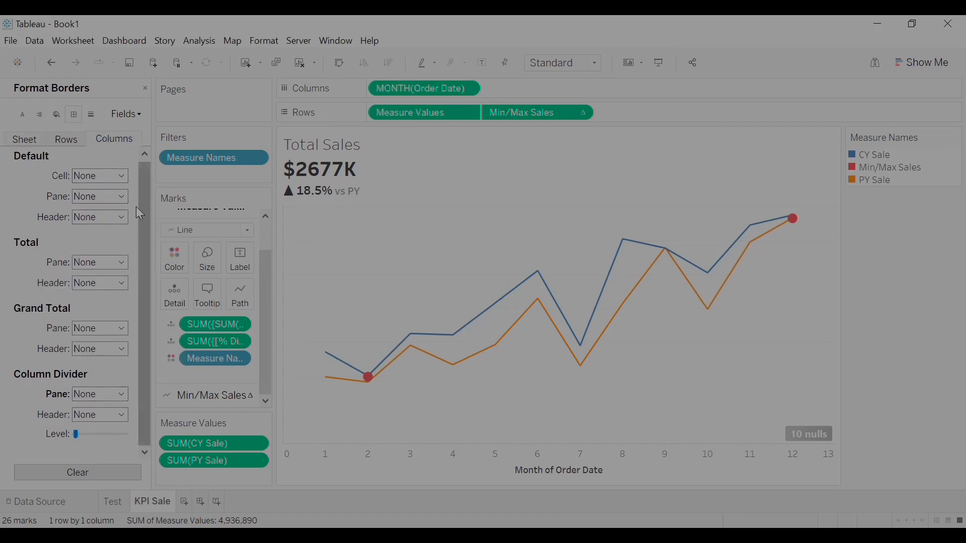
{"action": "left_click", "coordinate": [27, 139]}
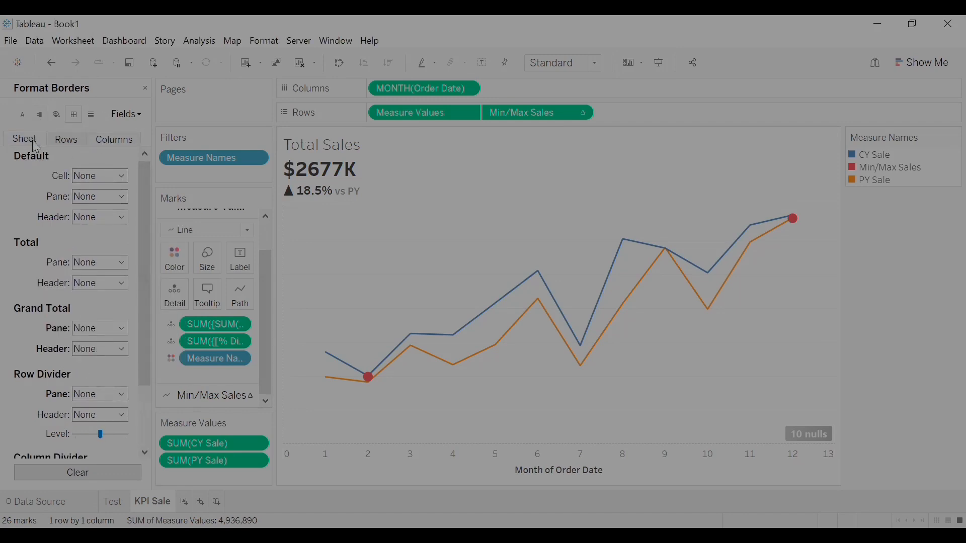
- Set the sheet's Grid Lines and Zero Lines to None
{"action": "left_click", "coordinate": [91, 114]}
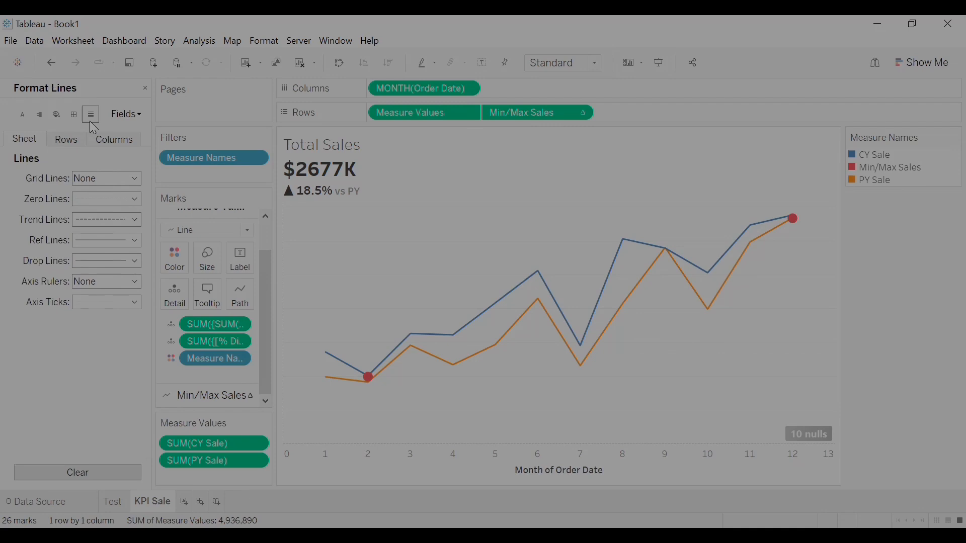
{"action": "left_click", "coordinate": [98, 181]}
{"action": "left_click", "coordinate": [114, 195]}
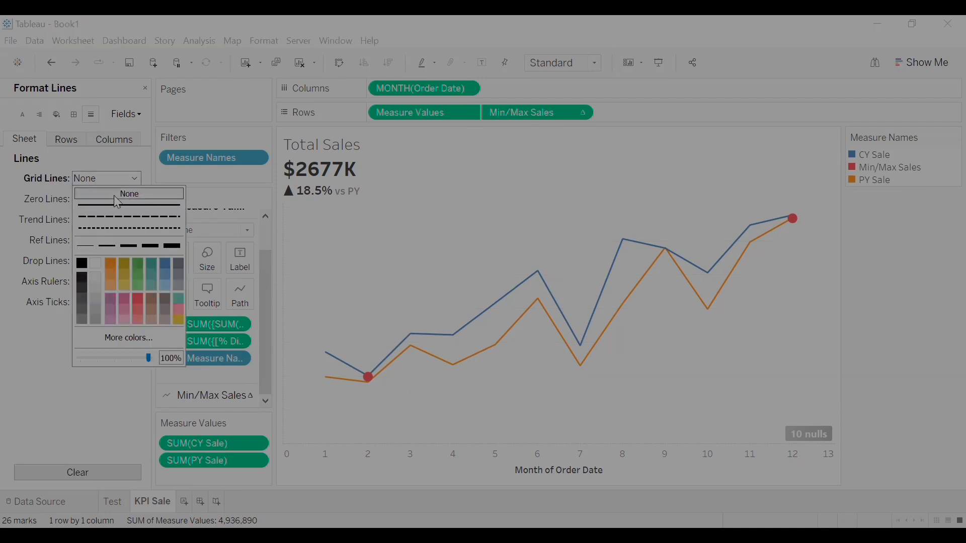
{"action": "left_click", "coordinate": [24, 348]}
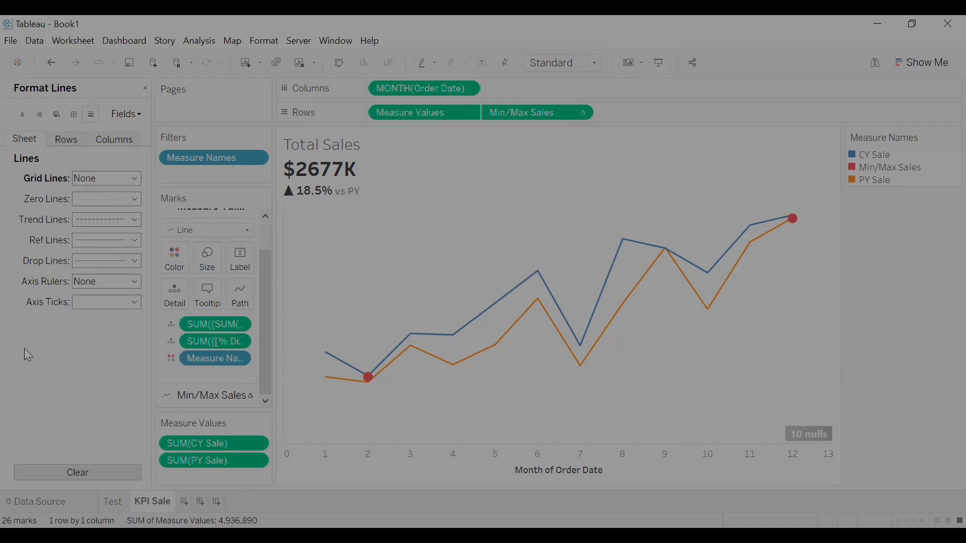
{"action": "left_click", "coordinate": [96, 202]}
{"action": "left_click", "coordinate": [107, 216]}
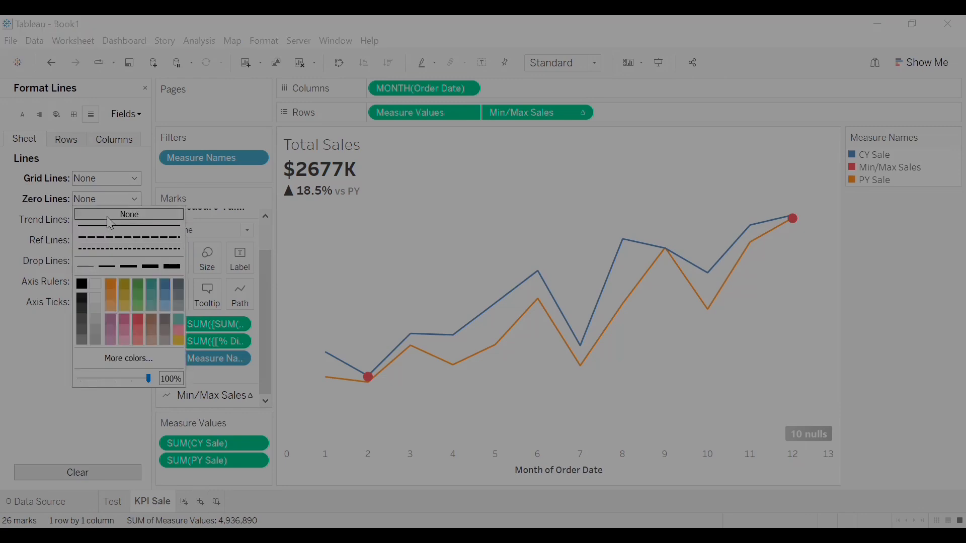
{"action": "left_click", "coordinate": [23, 371]}
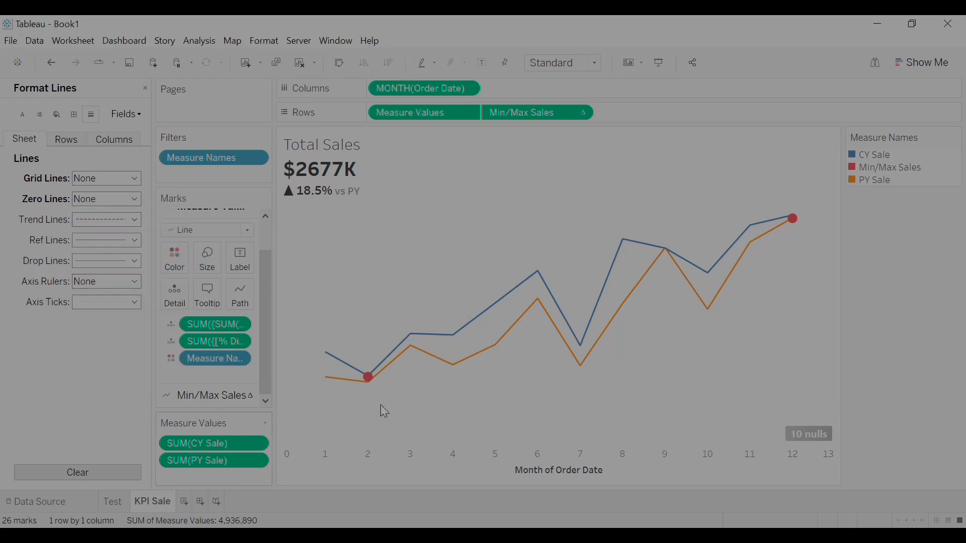
- Hide the nulls indicator in the chart's lower corner without filtering the data
{"action": "left_click", "coordinate": [805, 435]}
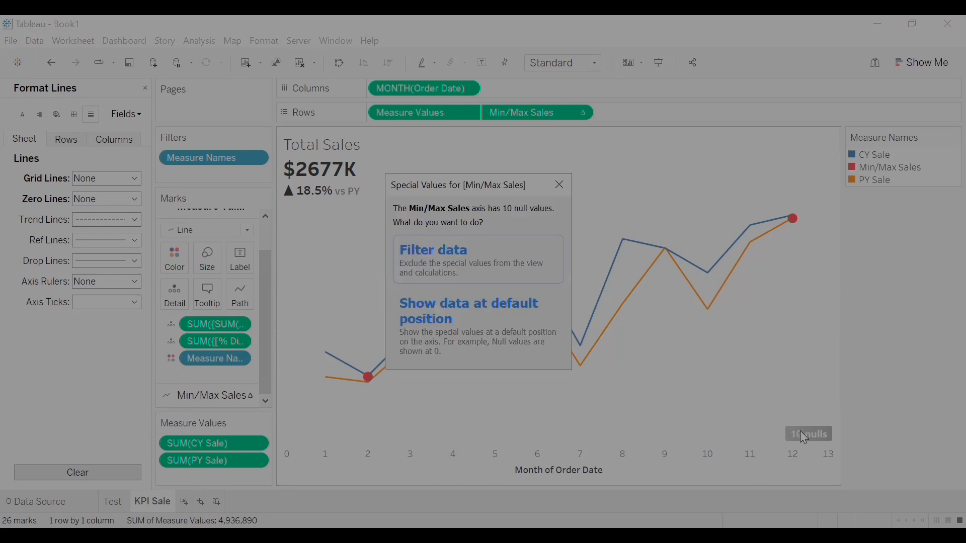
{"action": "left_click", "coordinate": [825, 424]}
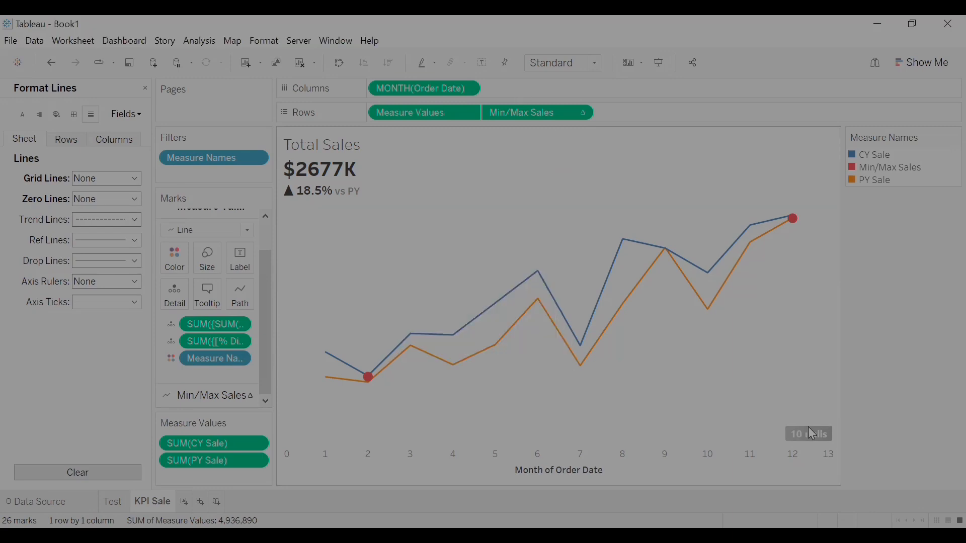
{"action": "right_click", "coordinate": [808, 435]}
{"action": "left_click", "coordinate": [844, 440]}
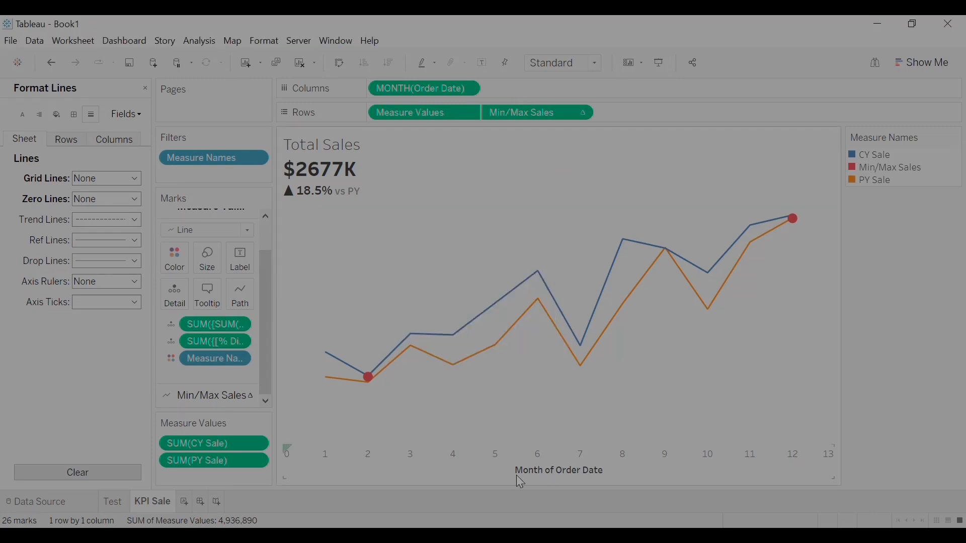
- Remove the title text of the Month of Order Date axis and close the axis settings
{"action": "double_click", "coordinate": [572, 471]}
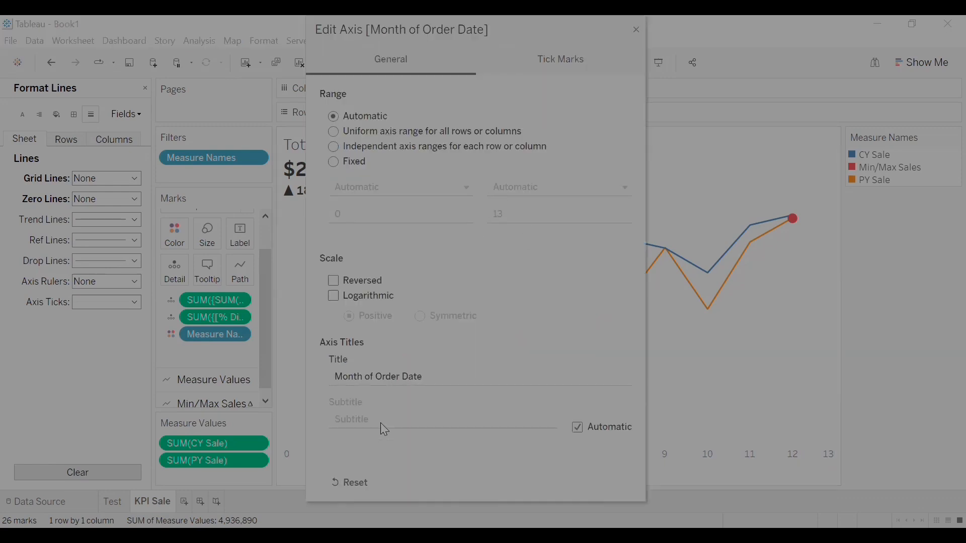
{"action": "left_click", "coordinate": [428, 372]}
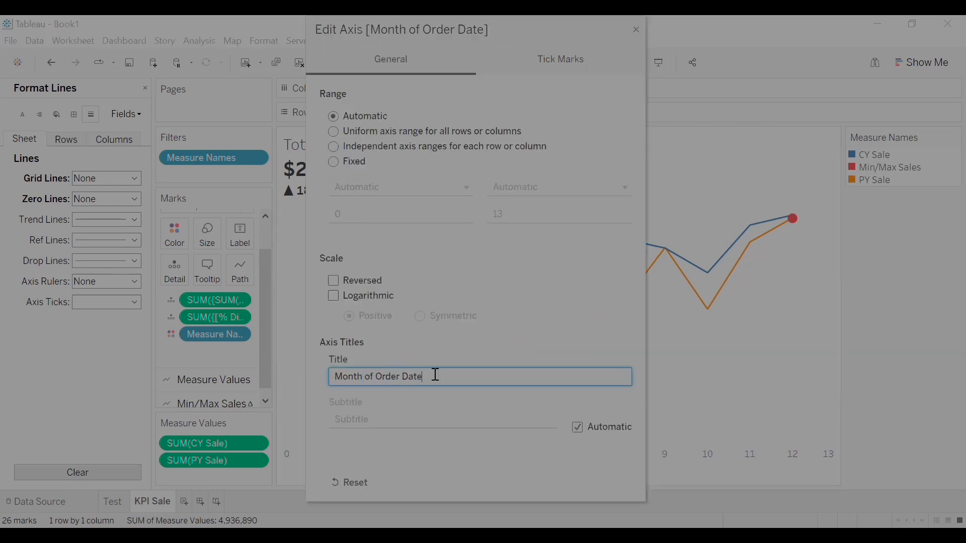
{"action": "key", "text": "ctrl+shift+Left"}
{"action": "key", "text": "ctrl+shift+Left"}
{"action": "key", "text": "ctrl+shift+Left"}
{"action": "key", "text": "ctrl+shift+Left"}
{"action": "key", "text": "BackSpace"}
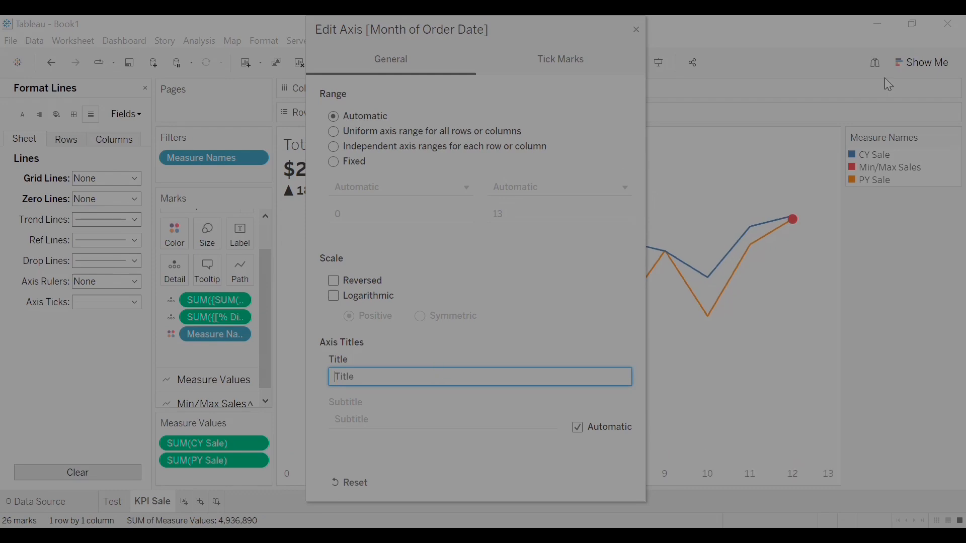
{"action": "left_click", "coordinate": [842, 79]}
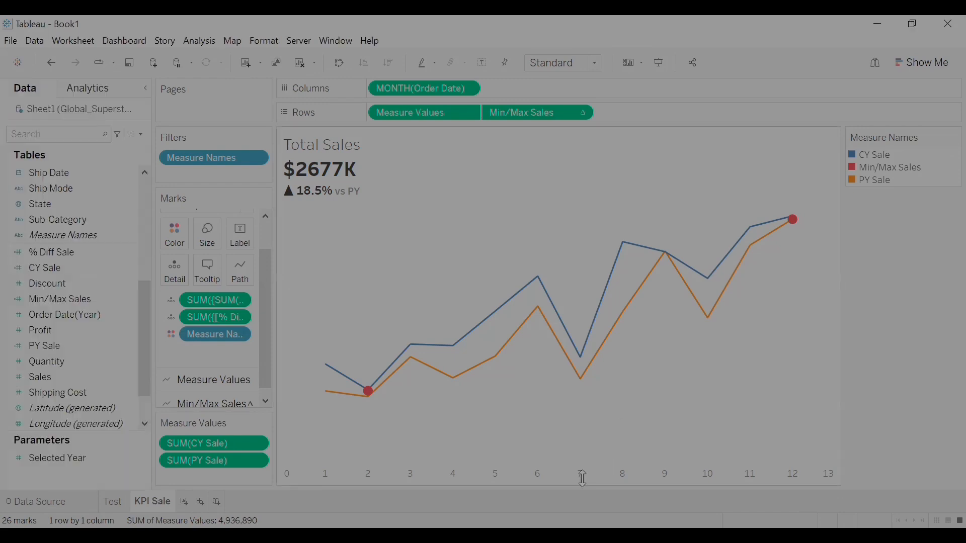
- Format the month axis scale dates with the Abbreviation option
{"action": "right_click", "coordinate": [463, 472]}
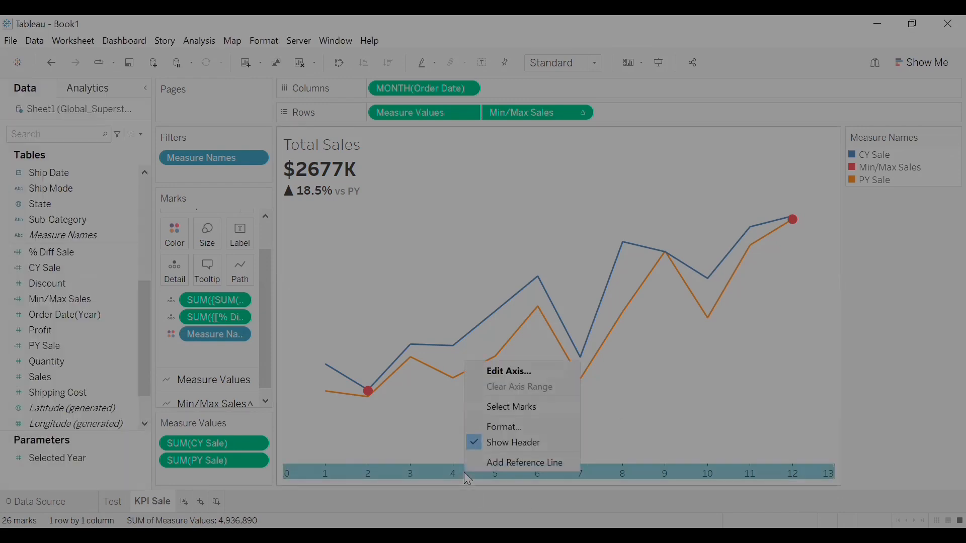
{"action": "left_click", "coordinate": [505, 436]}
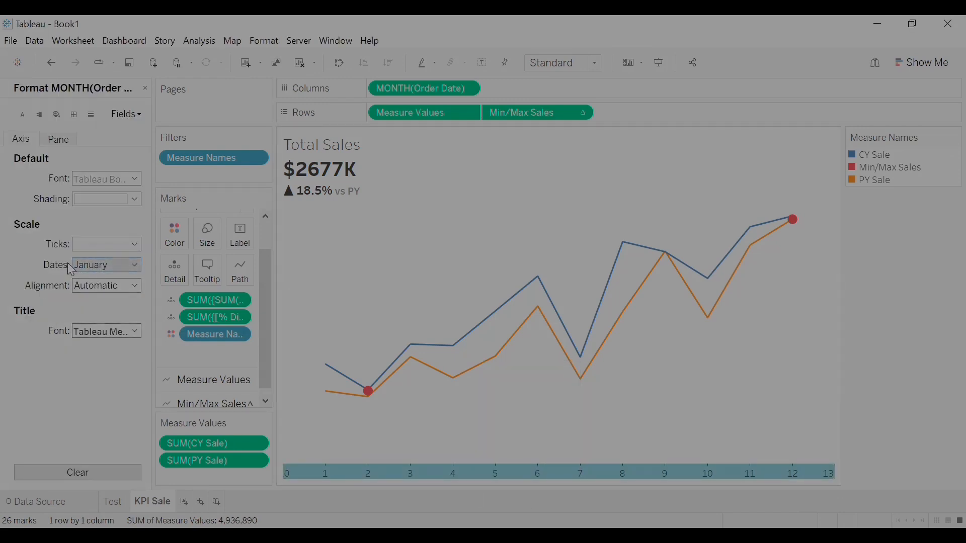
{"action": "left_click", "coordinate": [103, 265]}
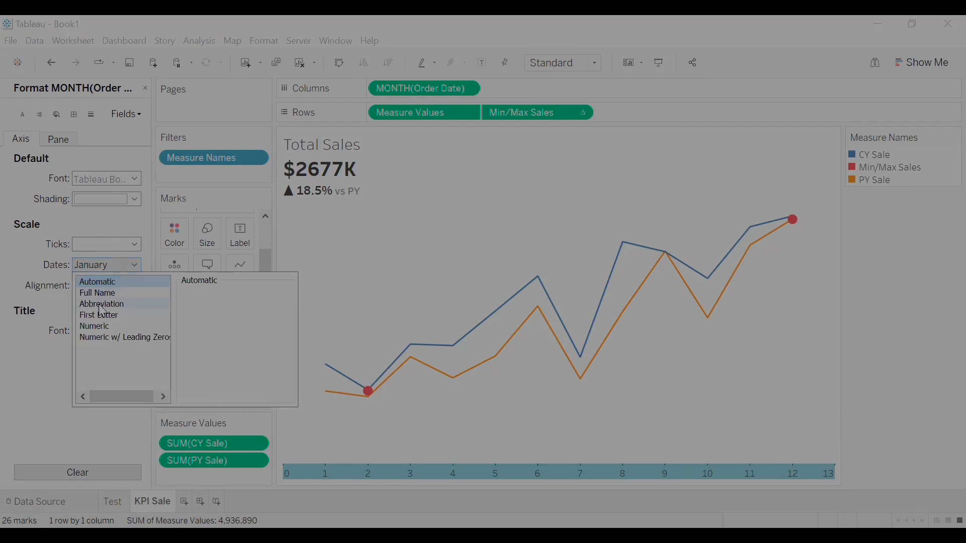
{"action": "left_click", "coordinate": [101, 305]}
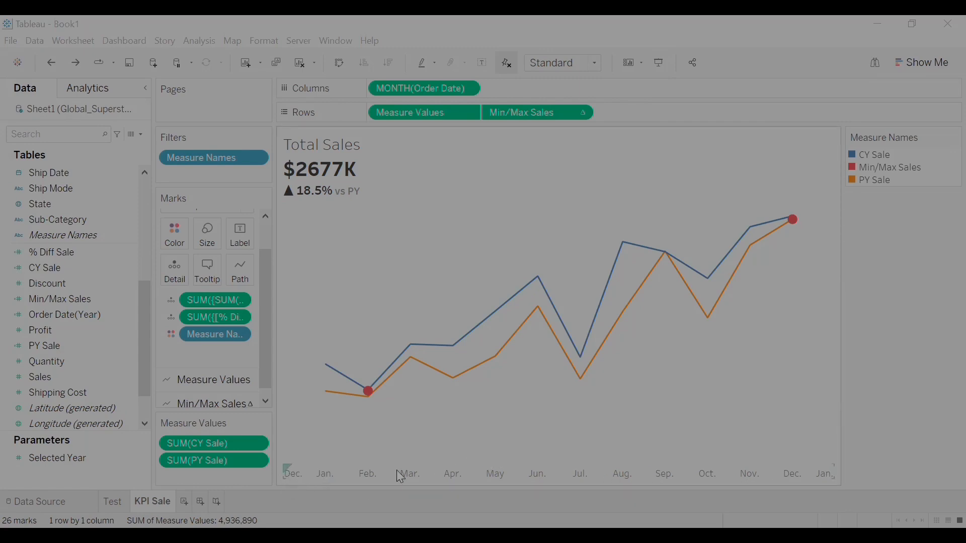
- Set the month axis's major tick marks to Fixed with tick origin 1 and tick interval 11, and close the axis formatting
{"action": "right_click", "coordinate": [567, 474]}
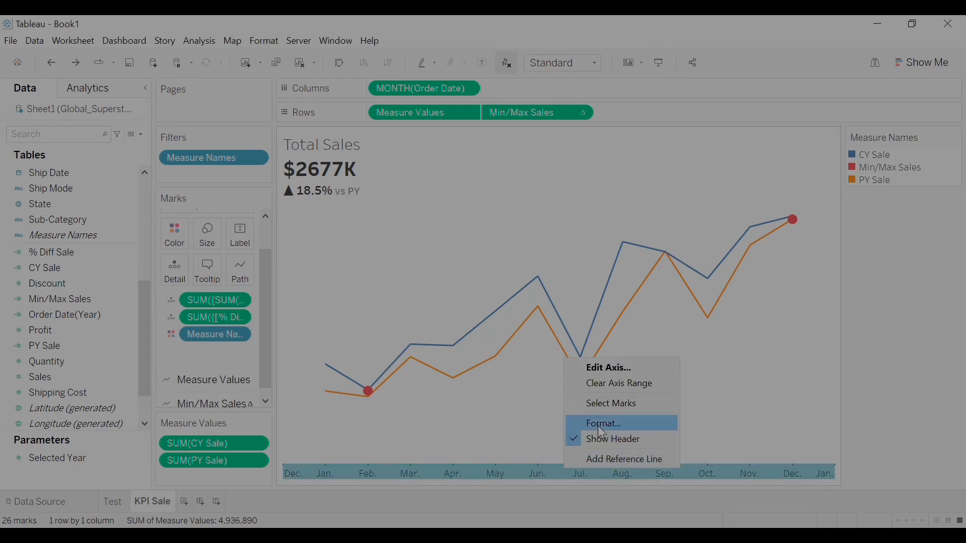
{"action": "left_click", "coordinate": [598, 427]}
{"action": "right_click", "coordinate": [574, 473]}
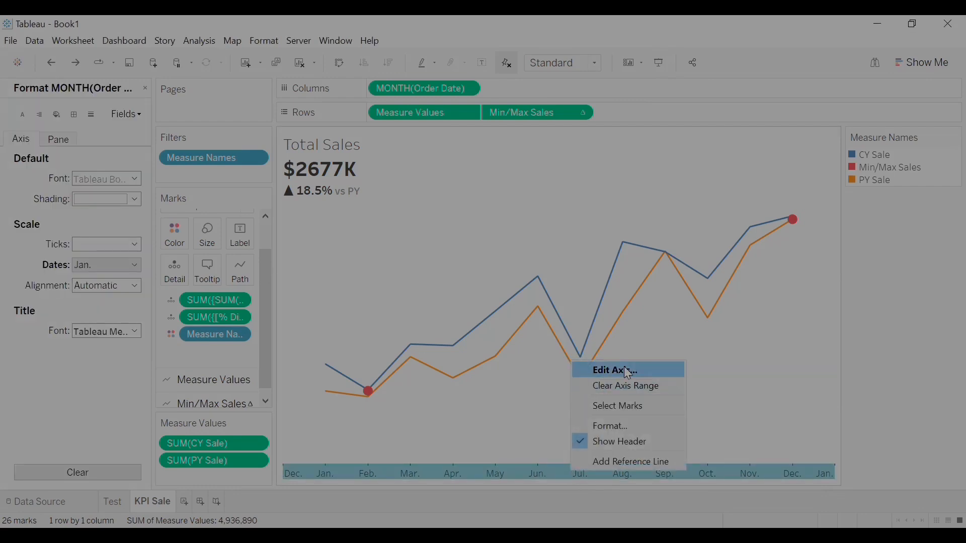
{"action": "left_click", "coordinate": [576, 370]}
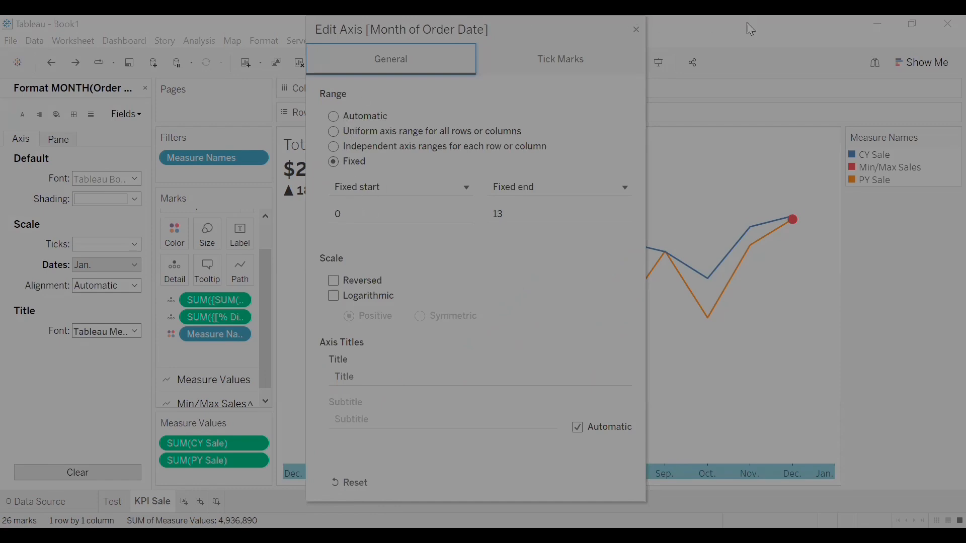
{"action": "left_click_drag", "start_coordinate": [569, 209], "coordinate": [614, 391]}
{"action": "left_click", "coordinate": [619, 243]}
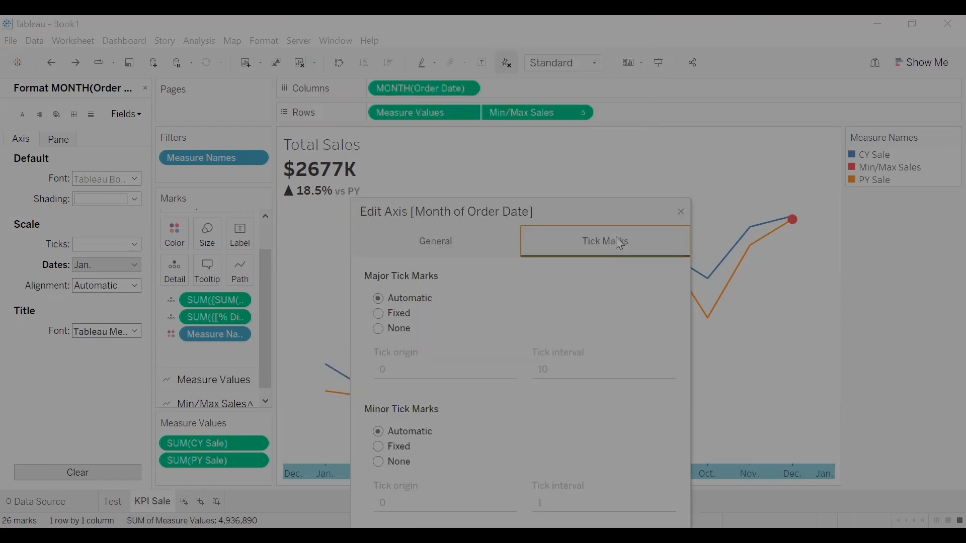
{"action": "left_click", "coordinate": [383, 314]}
{"action": "double_click", "coordinate": [407, 368]}
{"action": "type", "text": "1"}
{"action": "double_click", "coordinate": [569, 375]}
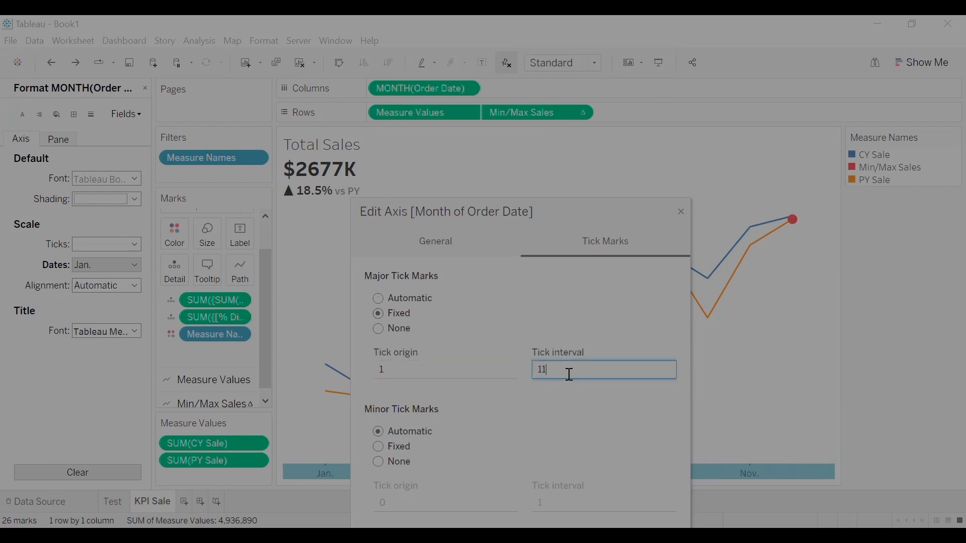
{"action": "type", "text": "11"}
{"action": "left_click_drag", "start_coordinate": [631, 212], "coordinate": [475, 153]}
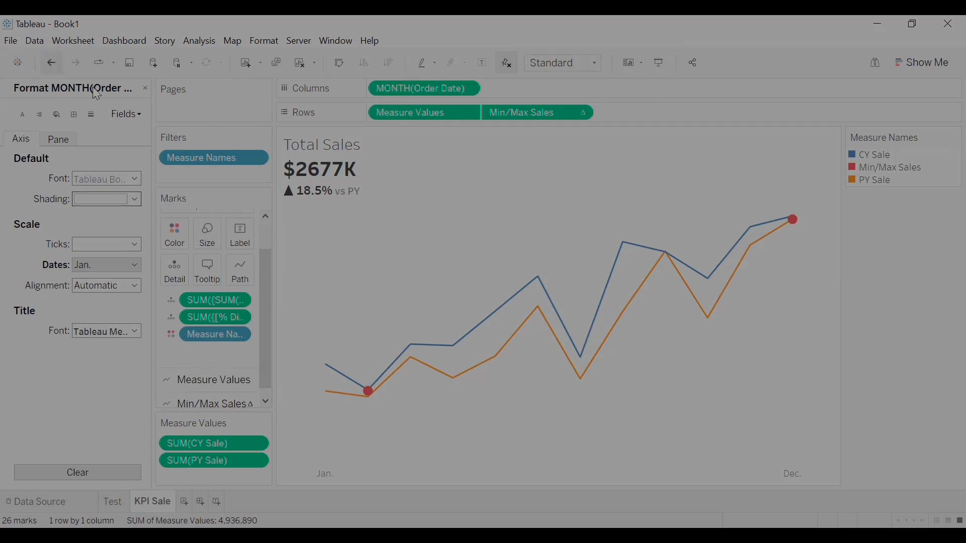
{"action": "left_click", "coordinate": [146, 89]}
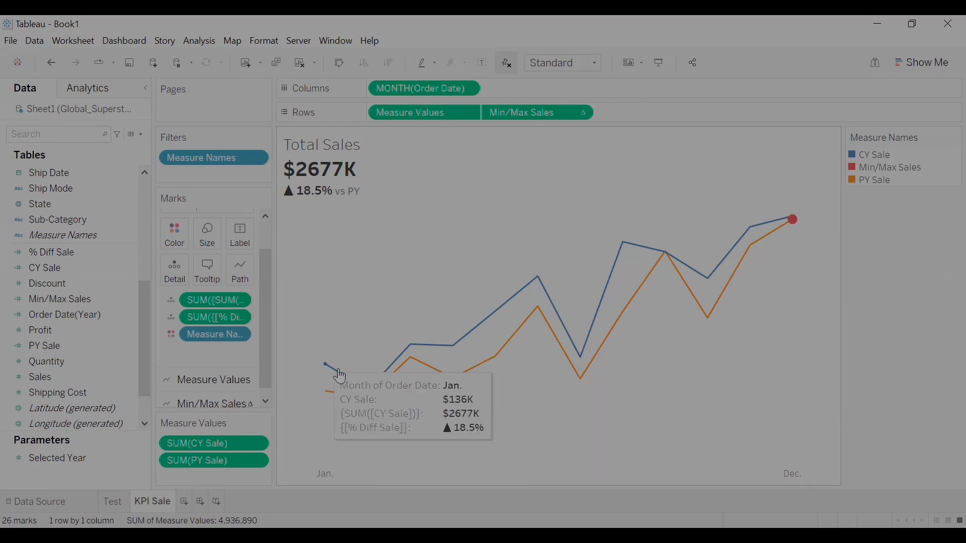
- Set the CY Sale line color to black (#000000) in the Measure Names colors
{"action": "mouse_move", "coordinate": [376, 392]}
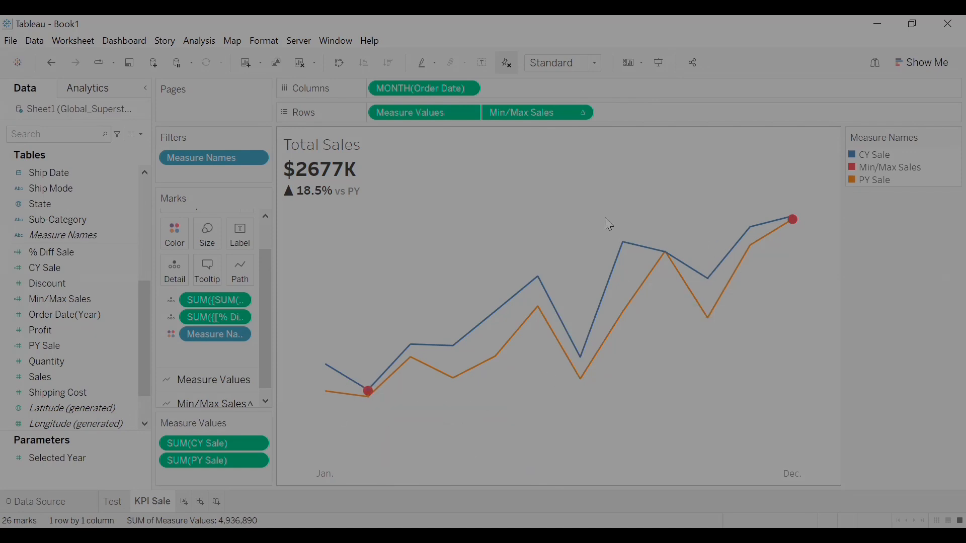
{"action": "mouse_move", "coordinate": [520, 301]}
{"action": "left_click", "coordinate": [865, 157]}
{"action": "double_click", "coordinate": [864, 160]}
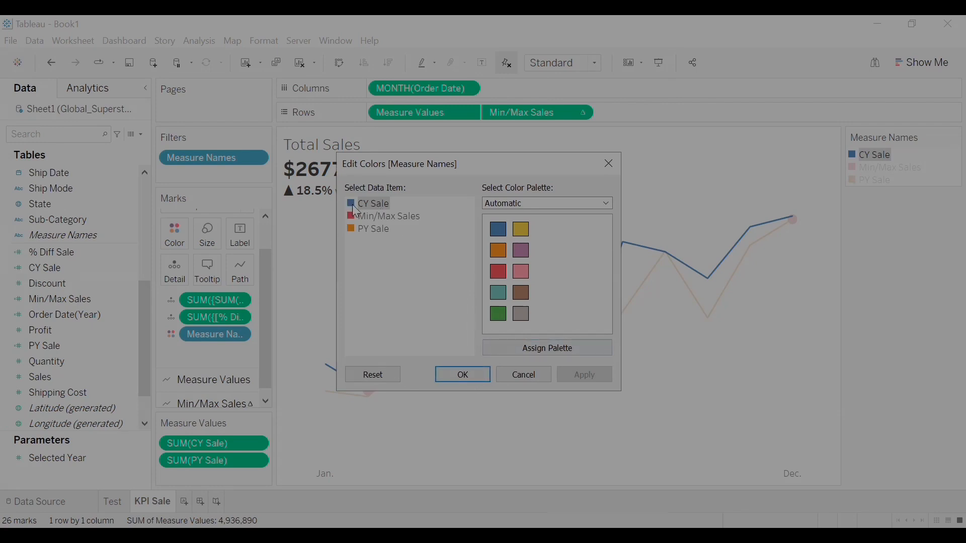
{"action": "double_click", "coordinate": [354, 205]}
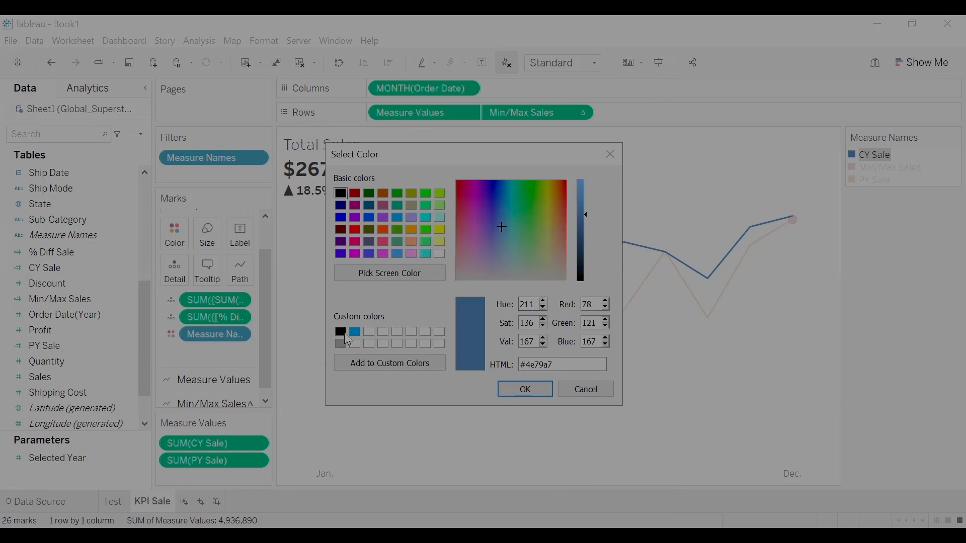
{"action": "left_click", "coordinate": [345, 196]}
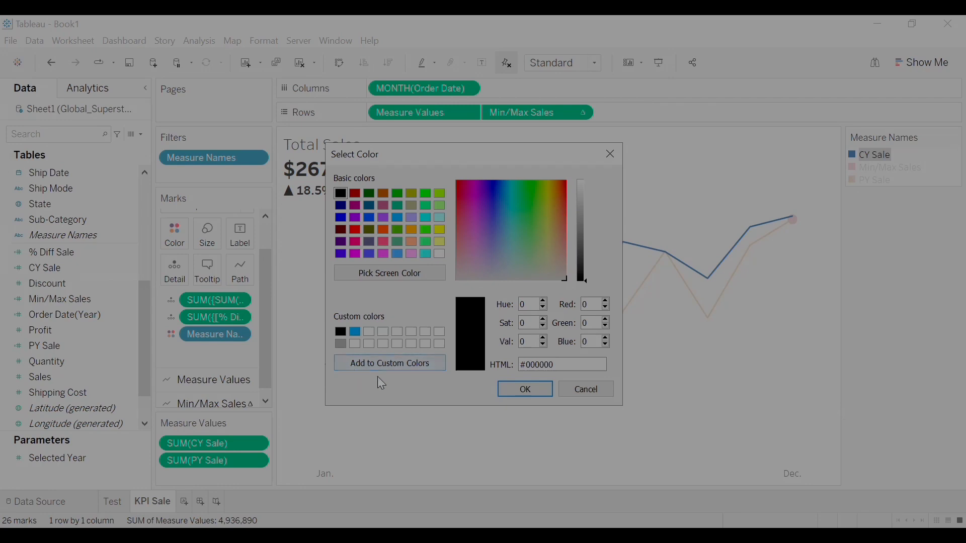
{"action": "left_click", "coordinate": [515, 397]}
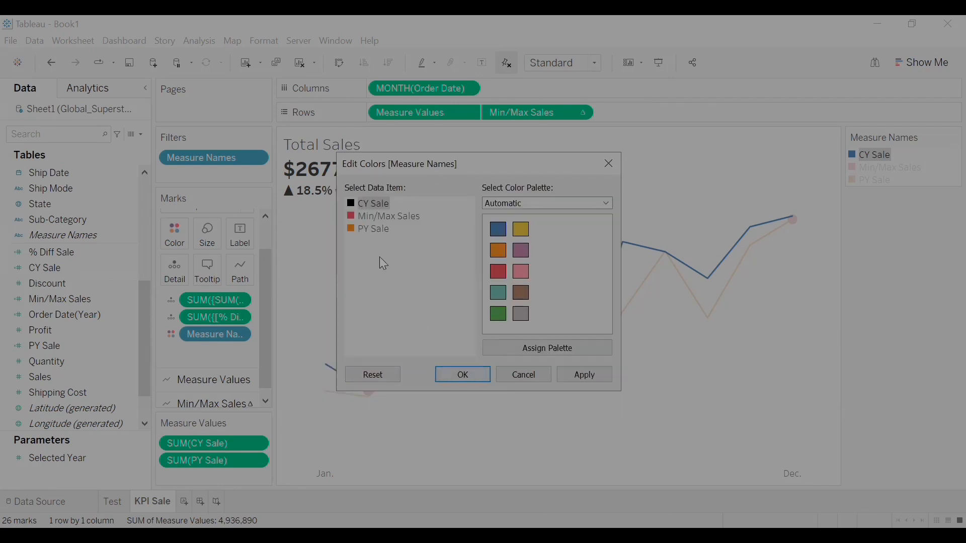
- Set the PY Sale line color to the custom gray #a9a9a9 and apply the Measure Names colors
{"action": "double_click", "coordinate": [352, 229]}
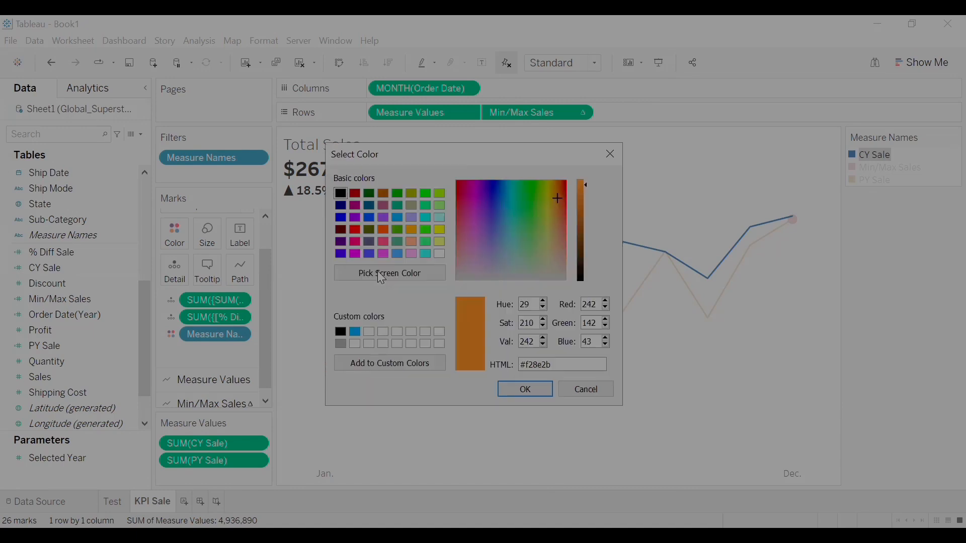
{"action": "left_click", "coordinate": [341, 344]}
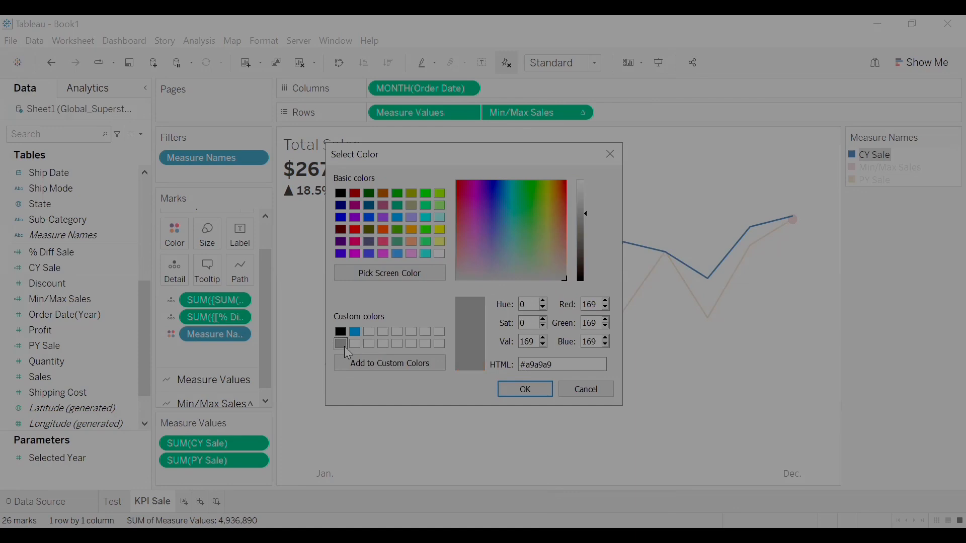
{"action": "left_click", "coordinate": [530, 387]}
{"action": "left_click", "coordinate": [583, 382]}
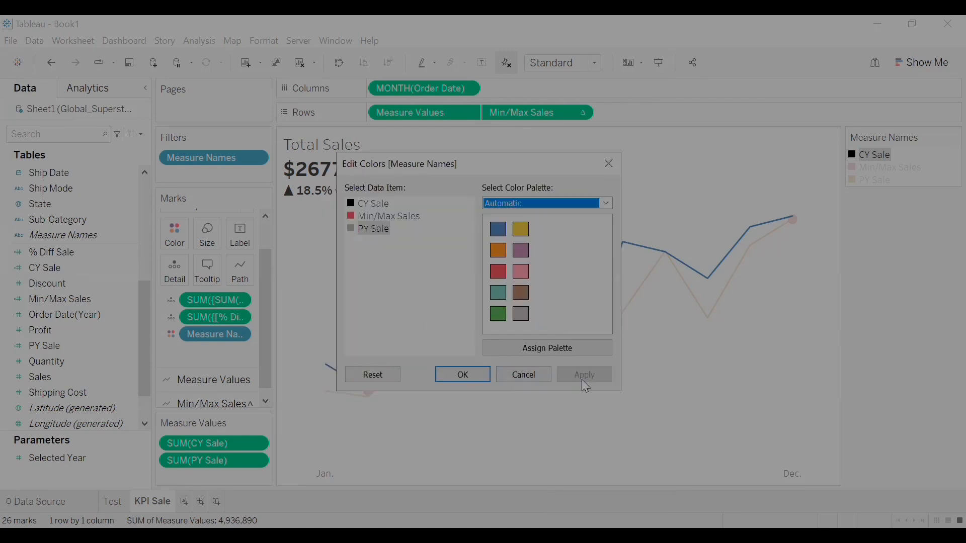
{"action": "left_click", "coordinate": [460, 375]}
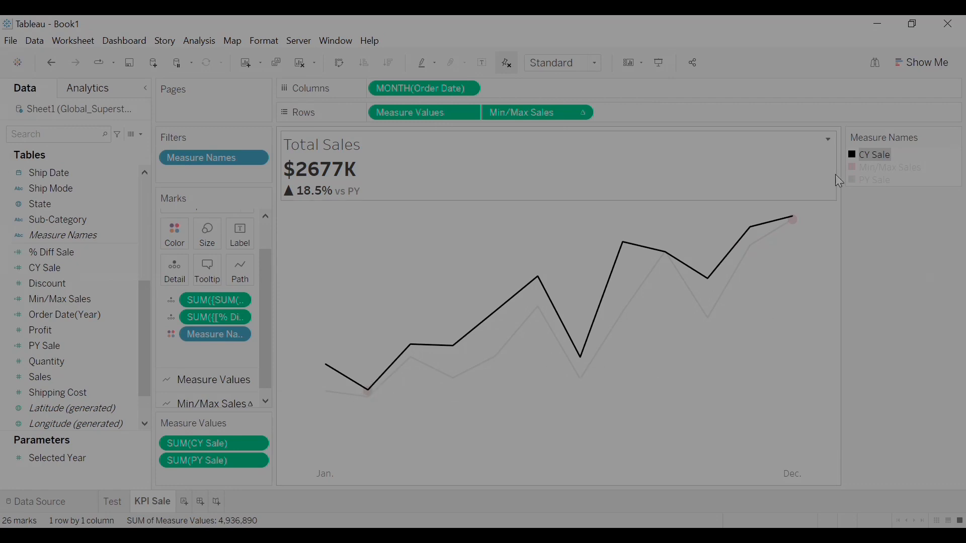
- Replace Measure Names with Min/Max Sales as the color of the Min/Max Sales marks, using the Red-Green Diverging palette
{"action": "mouse_move", "coordinate": [367, 401]}
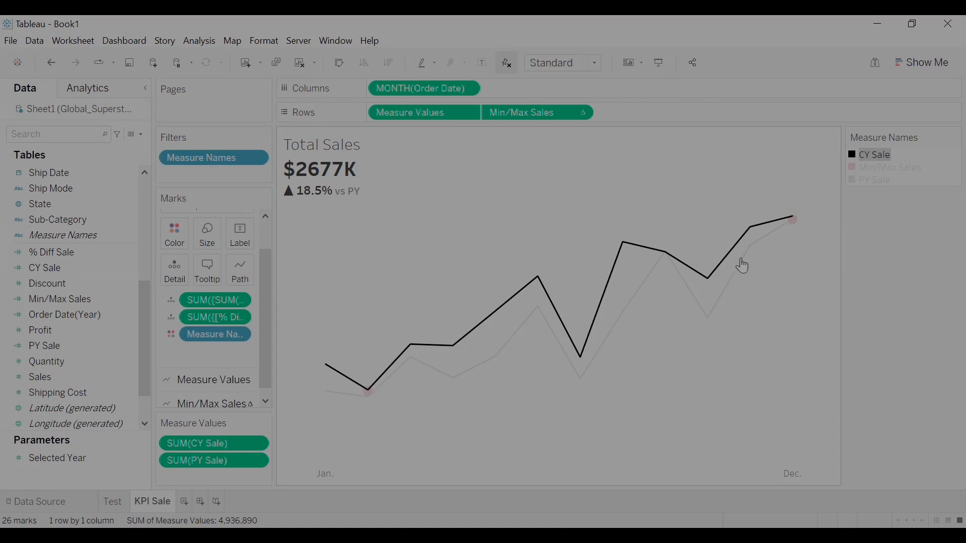
{"action": "mouse_move", "coordinate": [795, 224]}
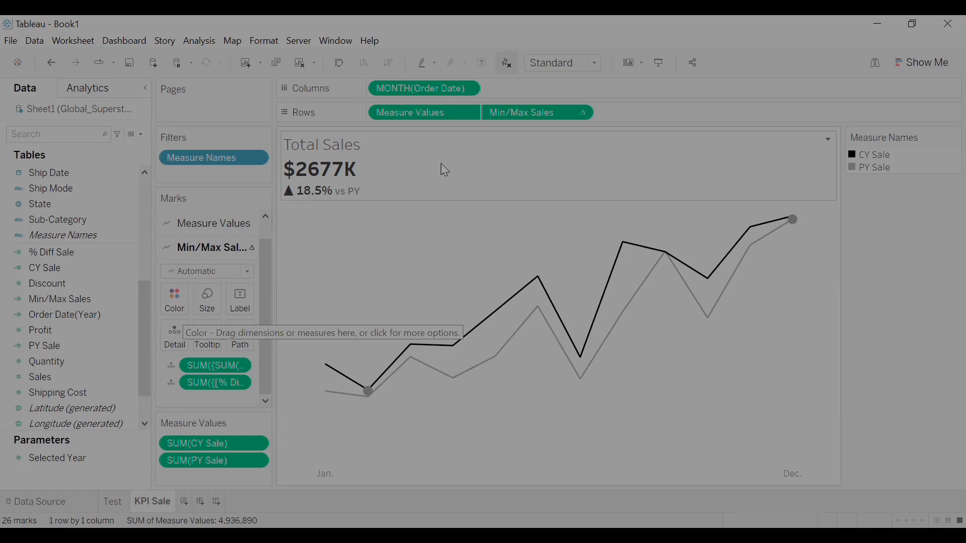
{"action": "left_click_drag", "start_coordinate": [544, 115], "coordinate": [181, 307]}
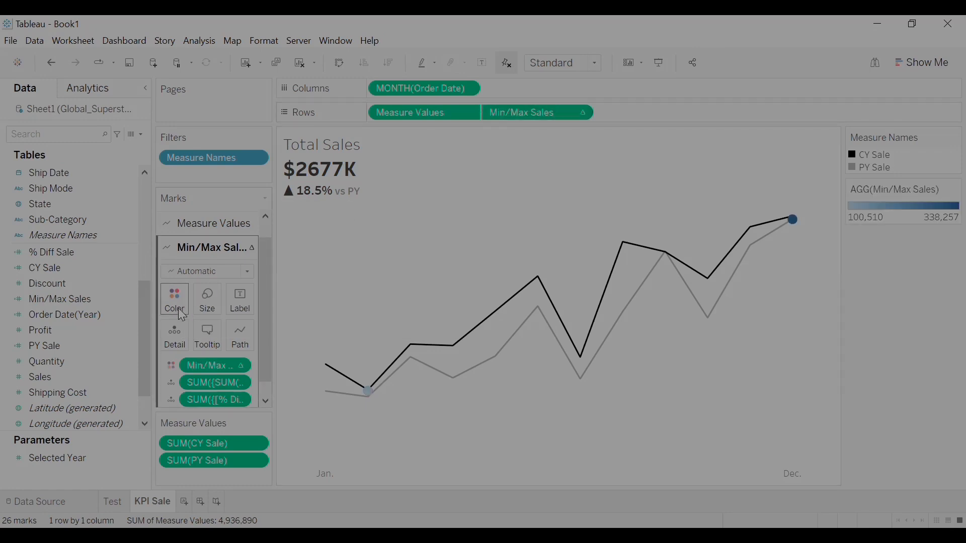
{"action": "left_click", "coordinate": [176, 302]}
{"action": "left_click", "coordinate": [198, 349]}
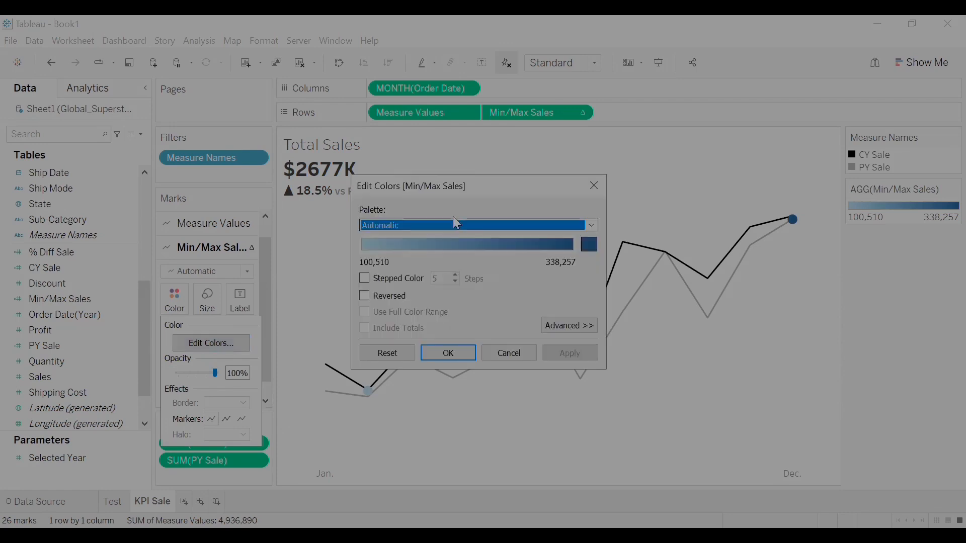
{"action": "left_click", "coordinate": [452, 224]}
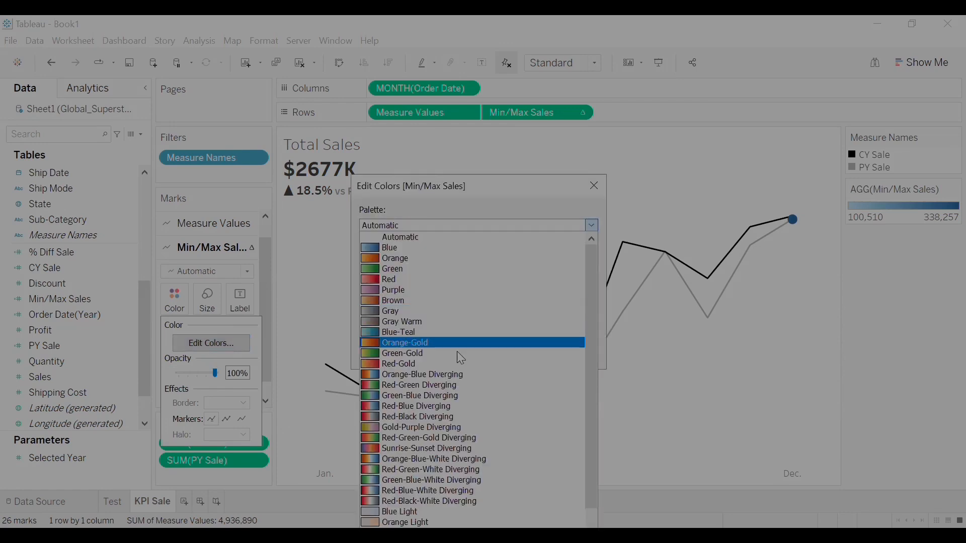
{"action": "left_click", "coordinate": [444, 387]}
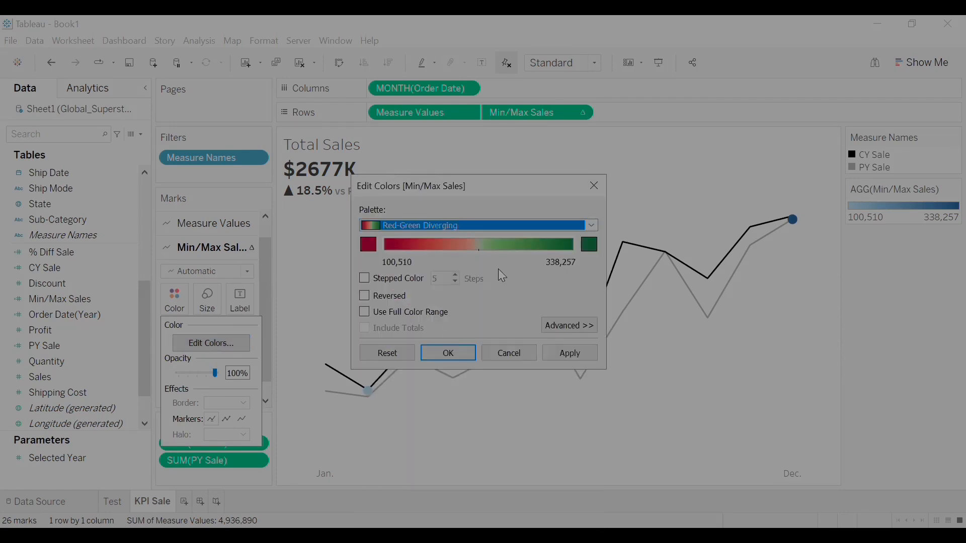
- Enable Stepped Color for the Min/Max Sales palette and set it to 2 steps
{"action": "left_click", "coordinate": [364, 278]}
{"action": "left_click", "coordinate": [456, 282]}
{"action": "left_click", "coordinate": [455, 283]}
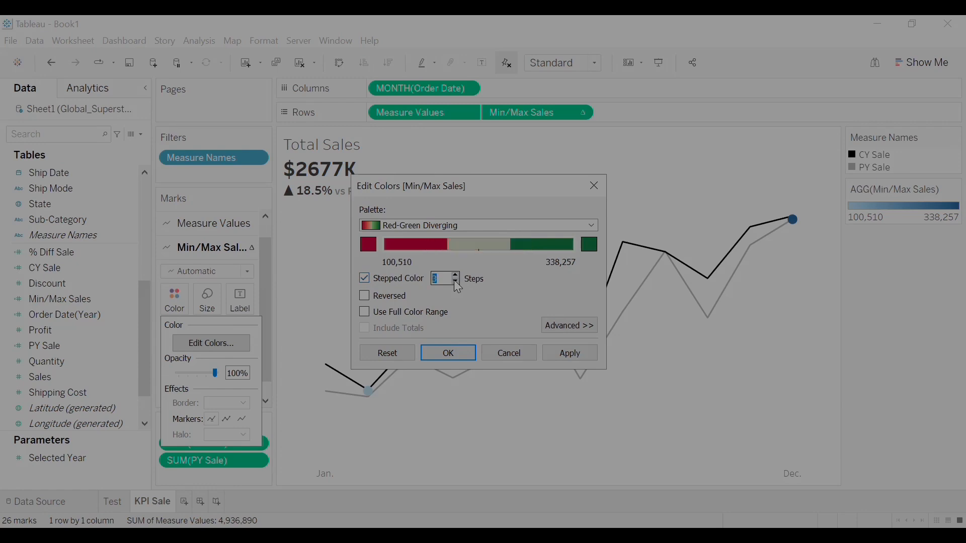
{"action": "left_click", "coordinate": [455, 282]}
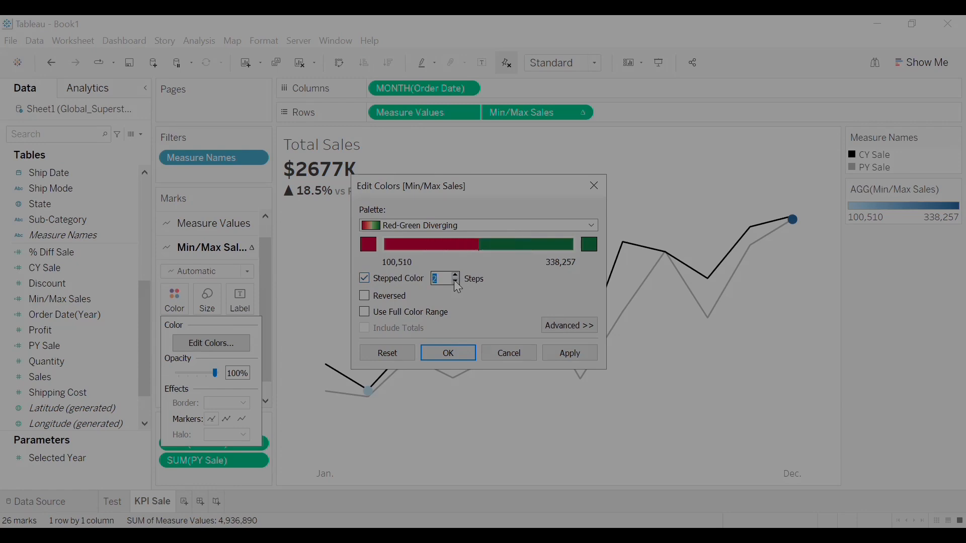
- Set the high-end color of the Min/Max Sales palette to green #00aa00
{"action": "left_click", "coordinate": [589, 244]}
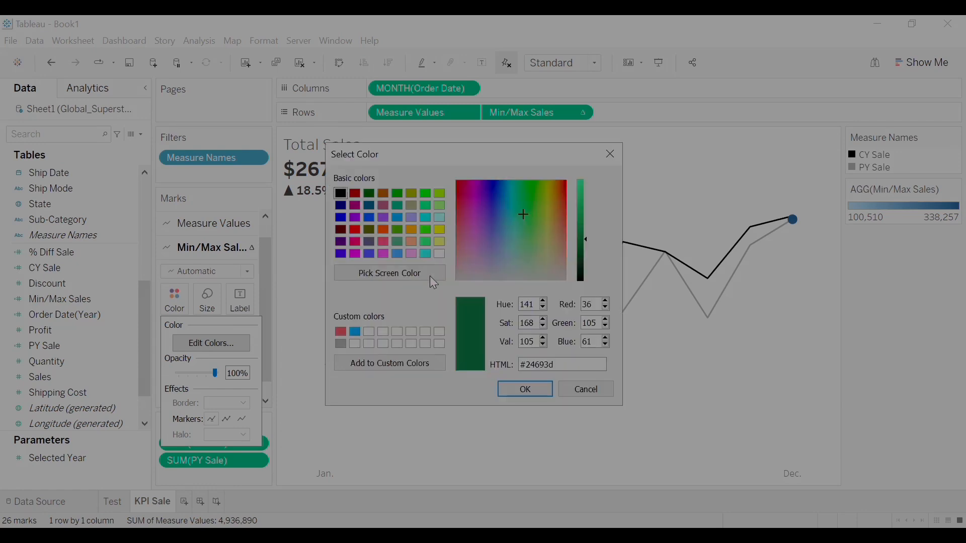
{"action": "left_click", "coordinate": [399, 205]}
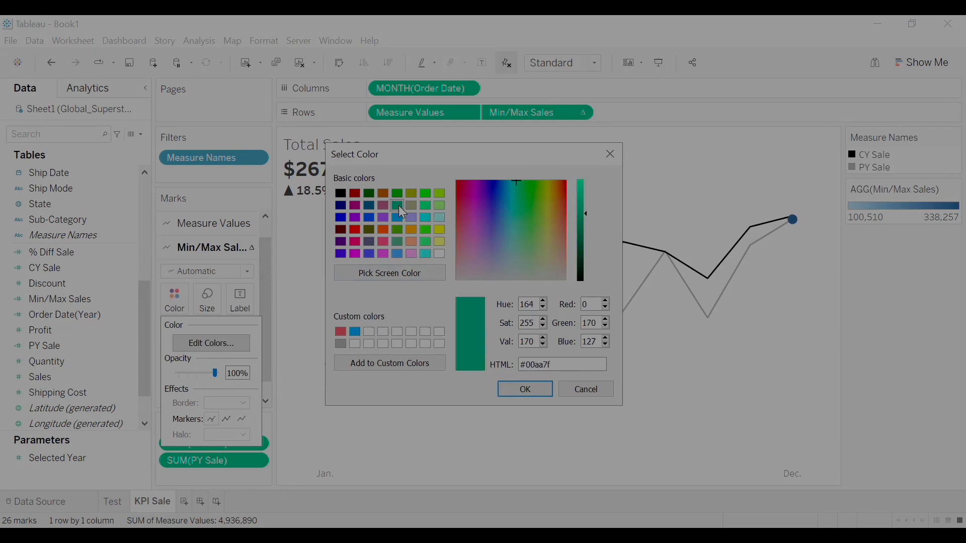
{"action": "left_click", "coordinate": [397, 195]}
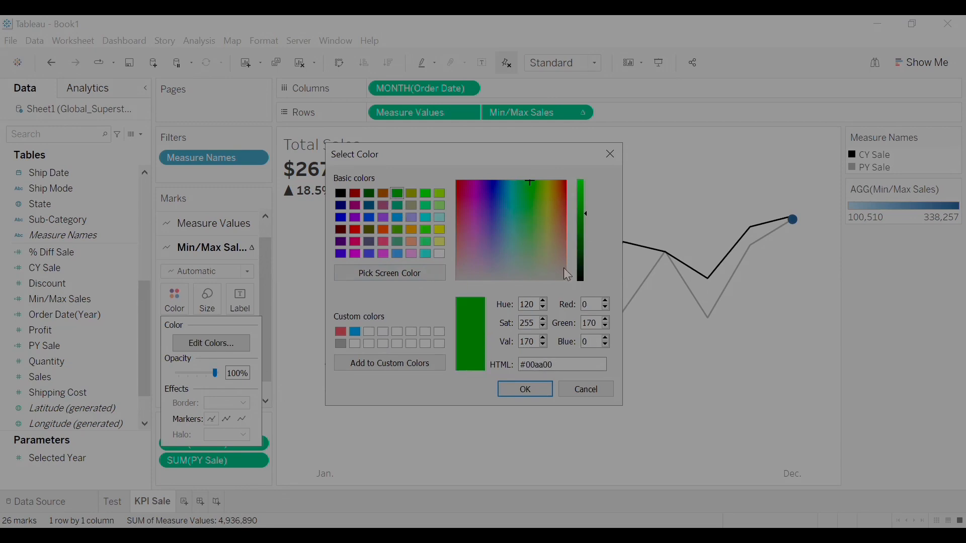
{"action": "left_click", "coordinate": [534, 390]}
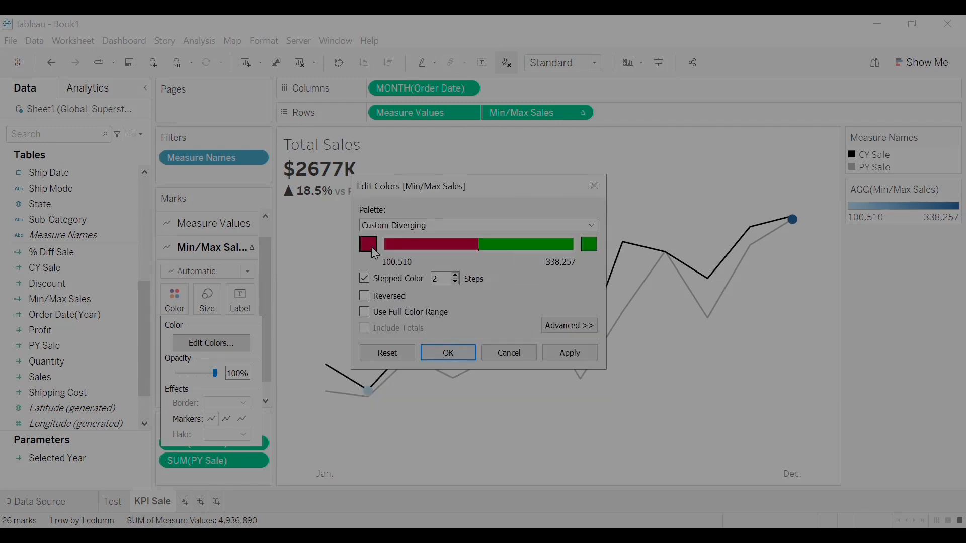
- Set the low-end color of the Min/Max Sales palette to bright red and apply the color settings
{"action": "left_click", "coordinate": [371, 247]}
{"action": "left_click", "coordinate": [356, 229]}
{"action": "left_click", "coordinate": [539, 389]}
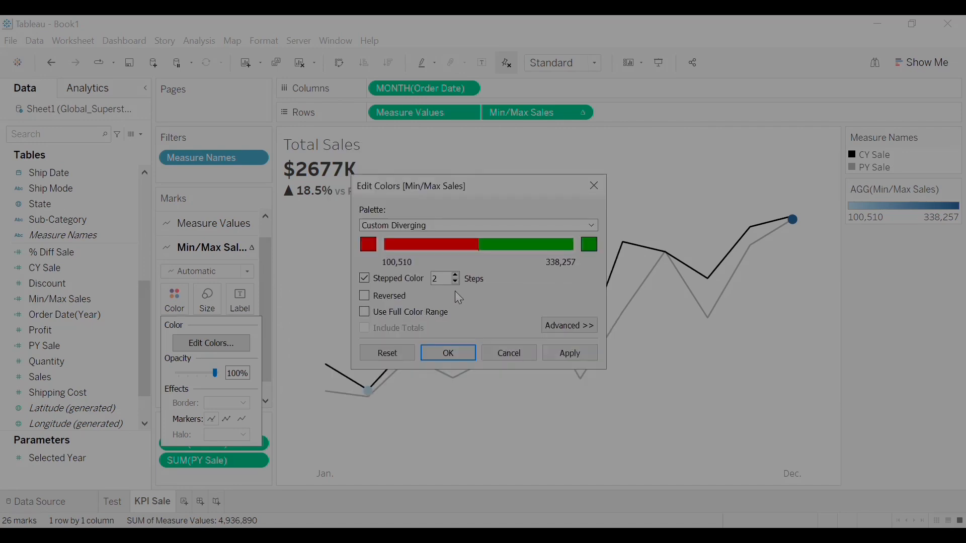
{"action": "left_click", "coordinate": [568, 354]}
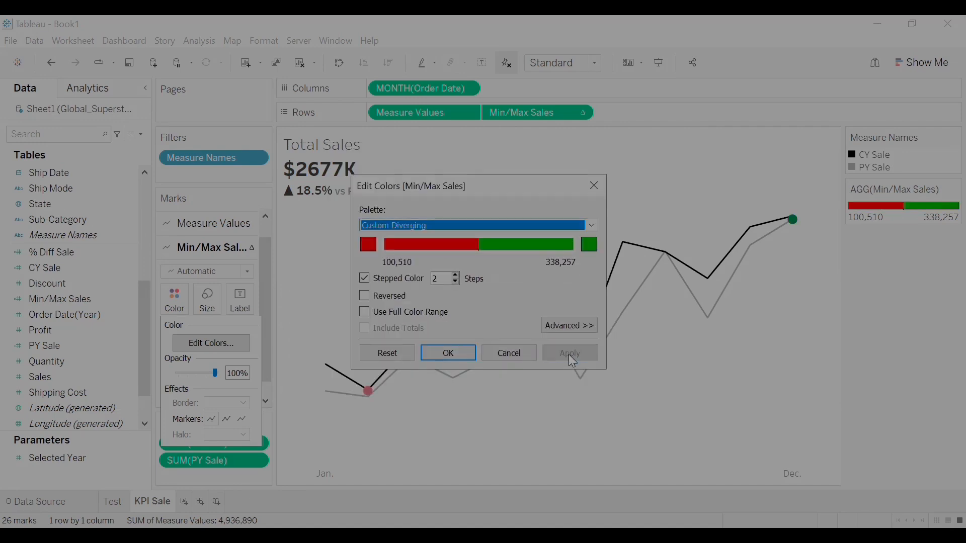
{"action": "left_click", "coordinate": [448, 353]}
- Set the opacity of the Min/Max Sales marks to about 71%
{"action": "left_click", "coordinate": [171, 307]}
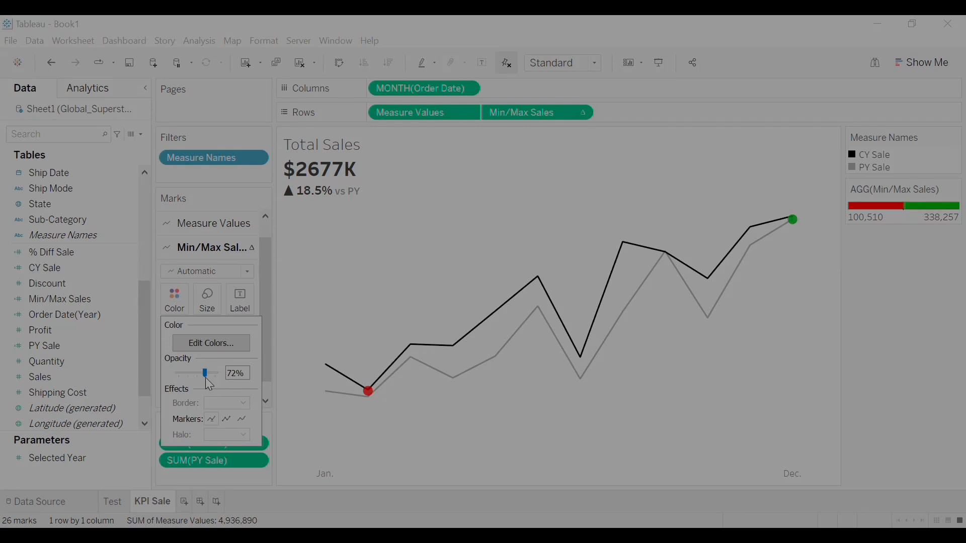
{"action": "left_click_drag", "start_coordinate": [201, 372], "coordinate": [205, 372]}
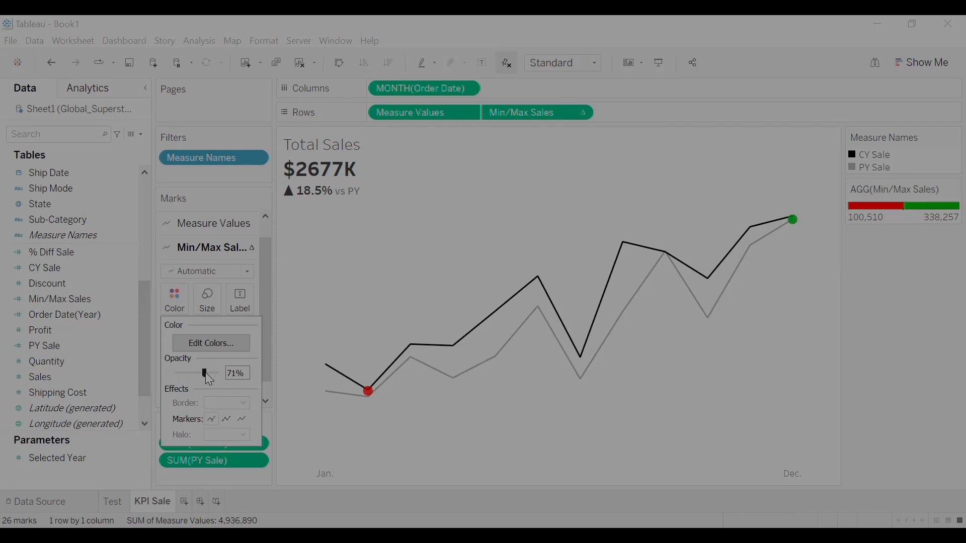
{"action": "left_click", "coordinate": [403, 430]}
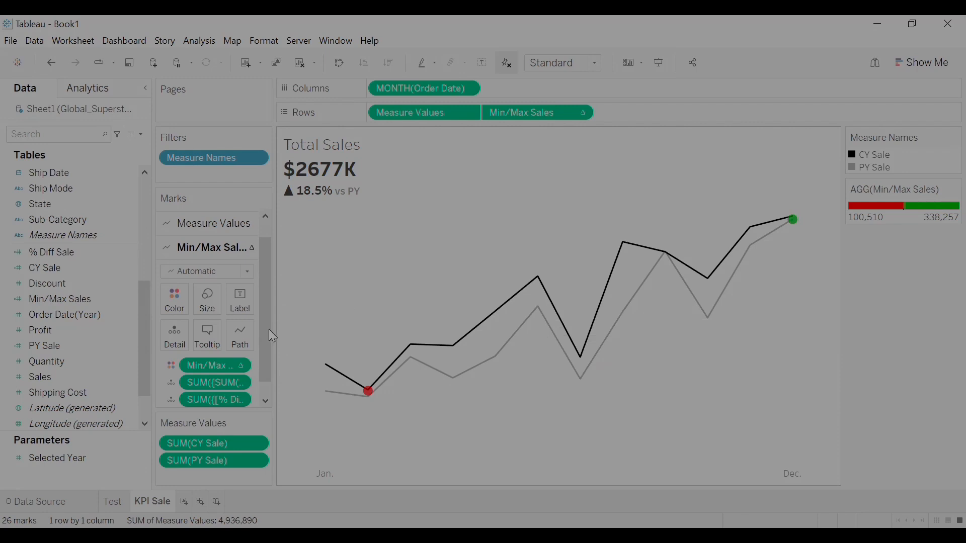
- Replace the Min/Max Sales tooltip content with "Sales of <MONTH(Order Date)>"
{"action": "mouse_move", "coordinate": [791, 226]}
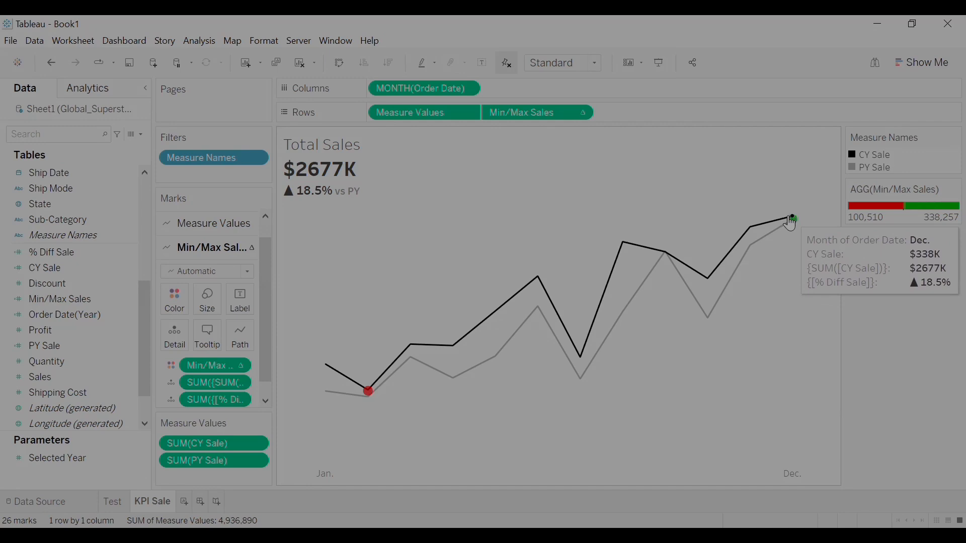
{"action": "mouse_move", "coordinate": [622, 253]}
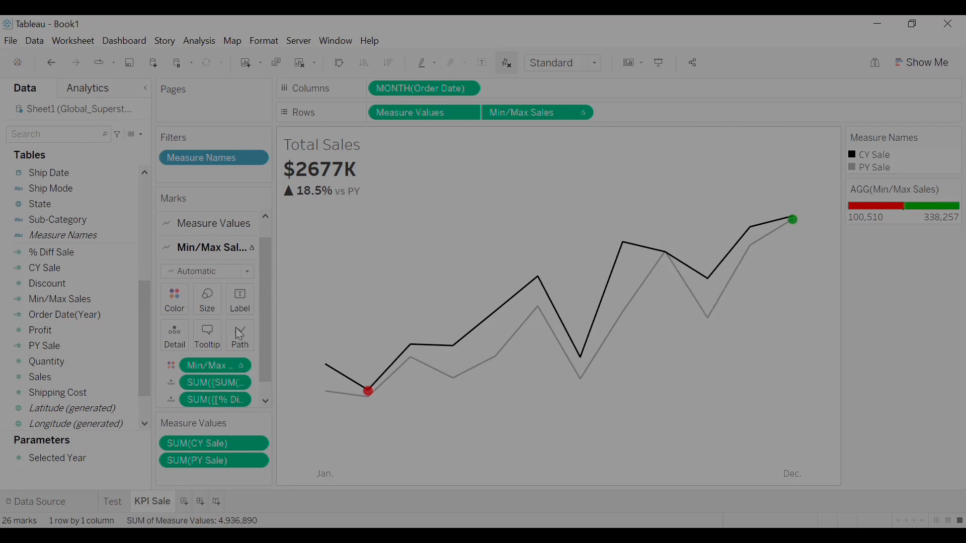
{"action": "left_click", "coordinate": [208, 333]}
{"action": "left_click_drag", "start_coordinate": [477, 256], "coordinate": [323, 210]}
{"action": "key", "text": "Delete"}
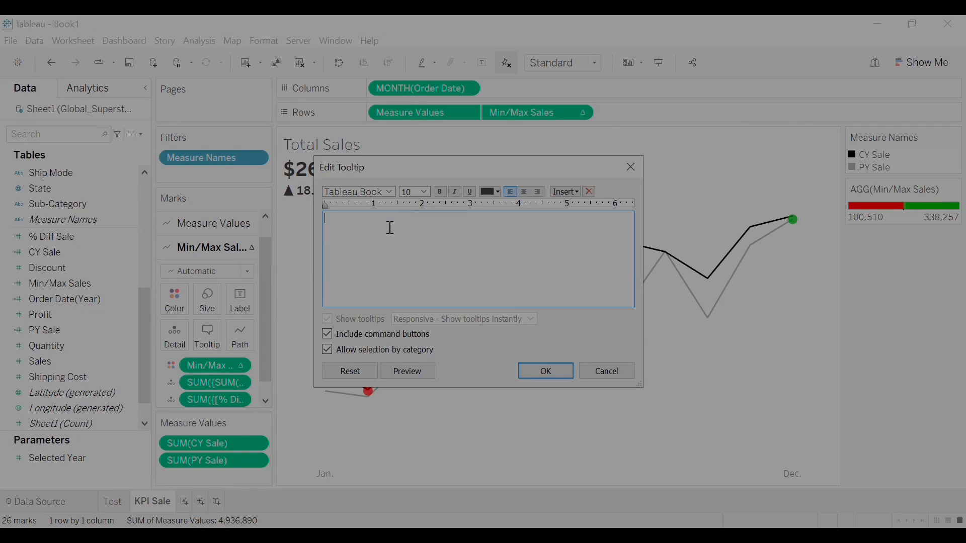
{"action": "type", "text": "sales o"}
{"action": "left_click", "coordinate": [565, 194]}
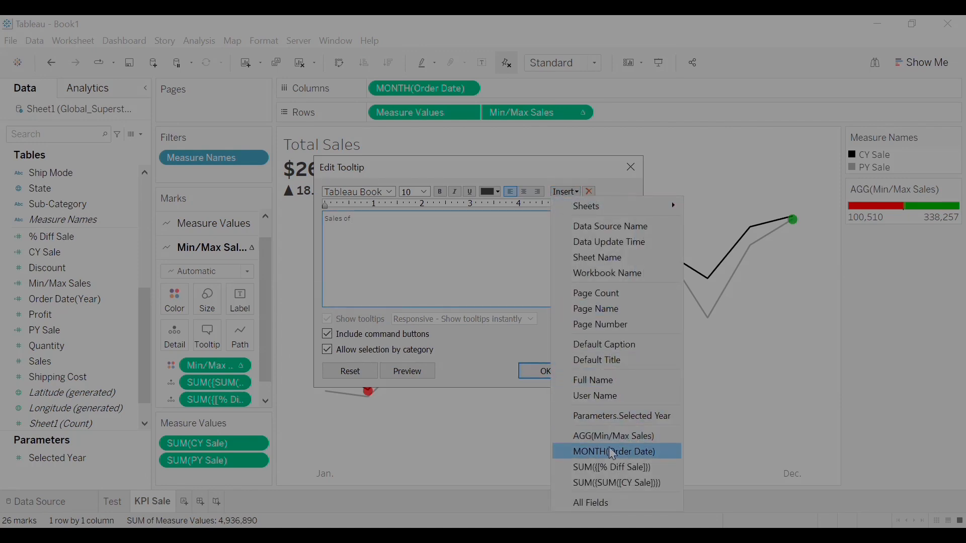
{"action": "left_click", "coordinate": [623, 453]}
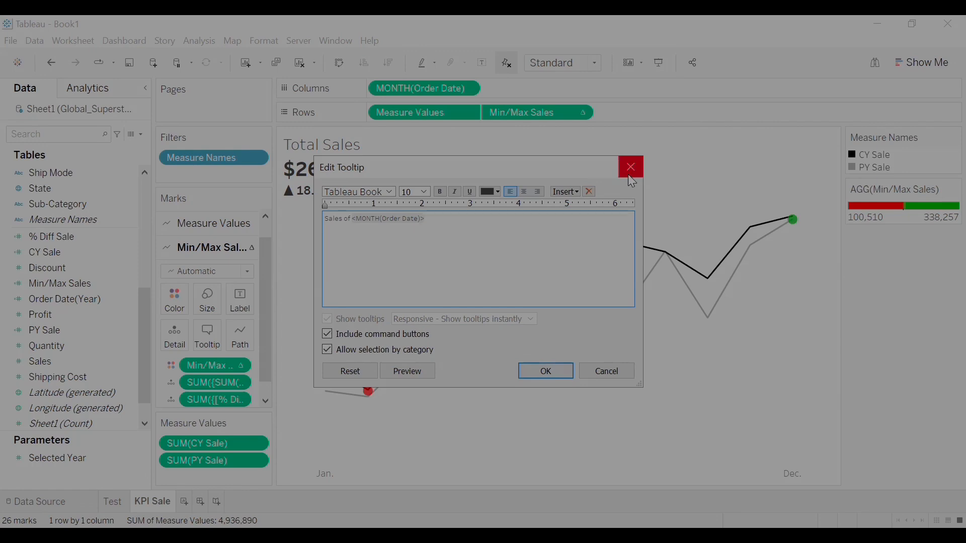
{"action": "left_click", "coordinate": [546, 371]}
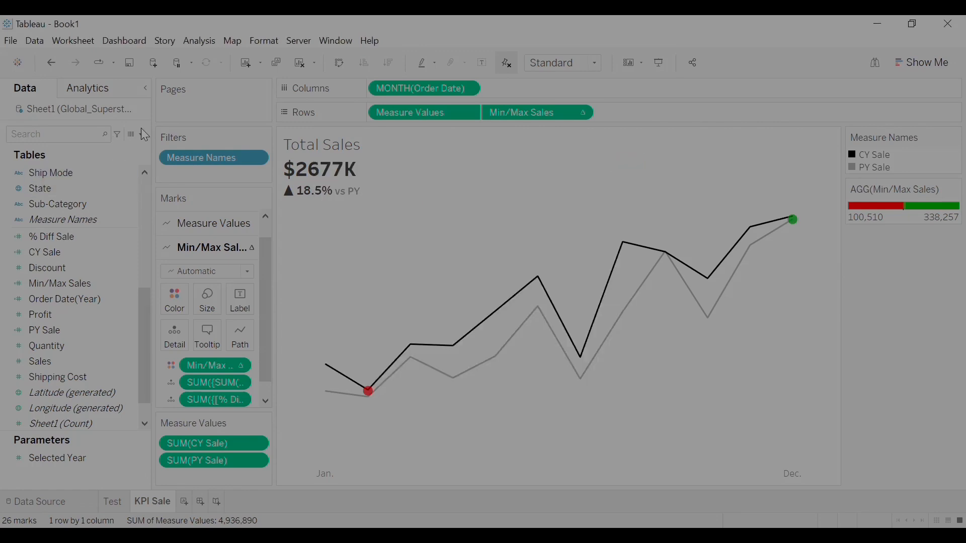
- Create a calculated field named Current Year with the formula [Selected Year]
{"action": "left_click", "coordinate": [139, 133]}
{"action": "left_click", "coordinate": [120, 144]}
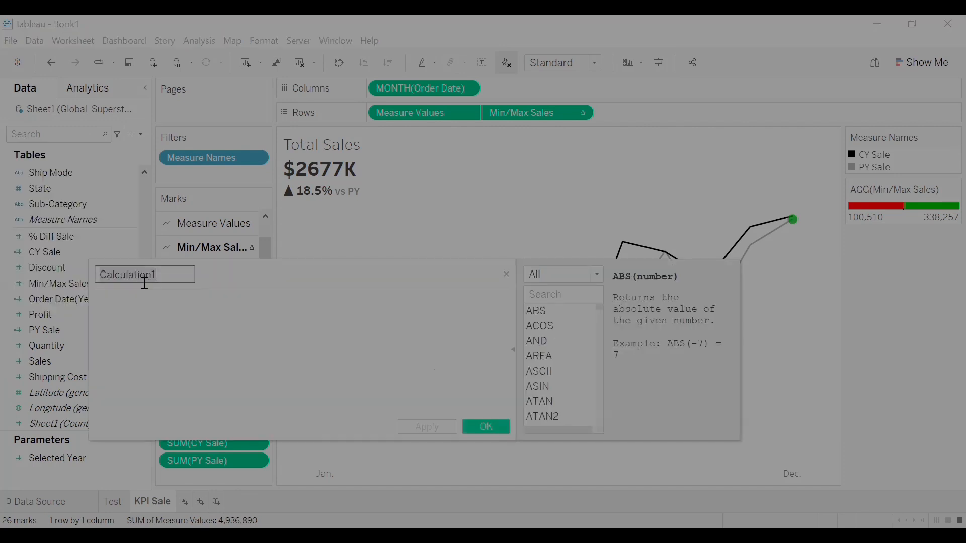
{"action": "key", "text": "BackSpace"}
{"action": "type", "text": "C"}
{"action": "type", "text": "ureny"}
{"action": "key", "text": "BackSpace"}
{"action": "key", "text": "BackSpace"}
{"action": "key", "text": "BackSpace"}
{"action": "key", "text": "BackSpace"}
{"action": "type", "text": "rent "}
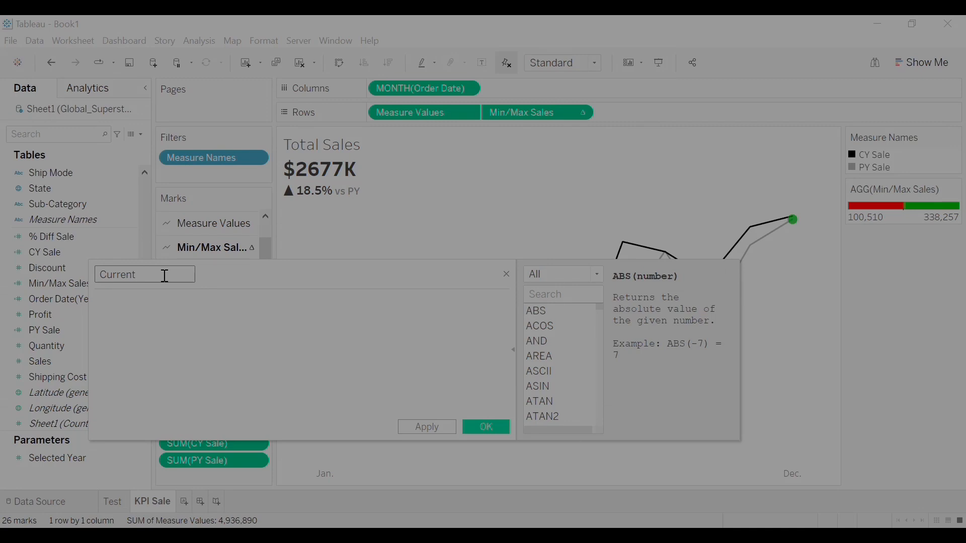
{"action": "type", "text": "Year"}
{"action": "left_click", "coordinate": [142, 306]}
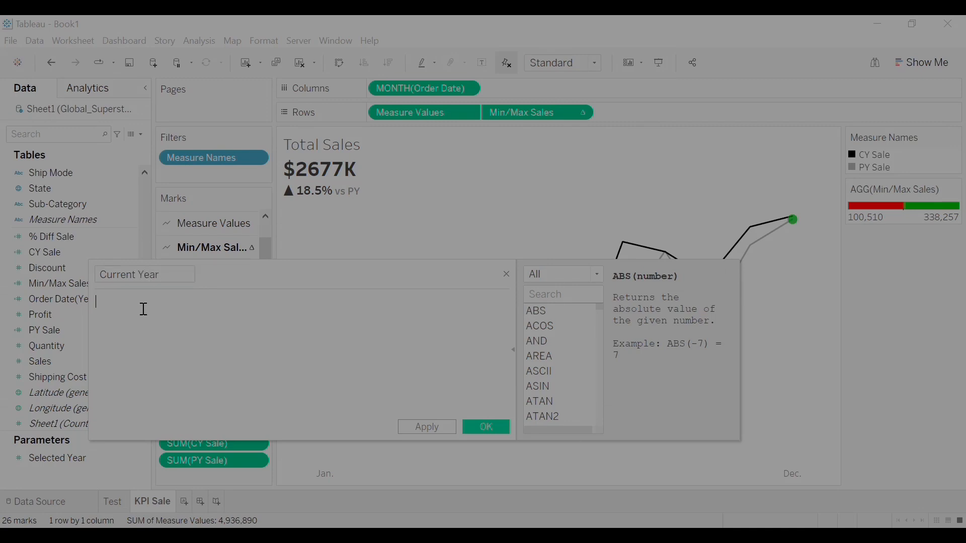
{"action": "type", "text": "se"}
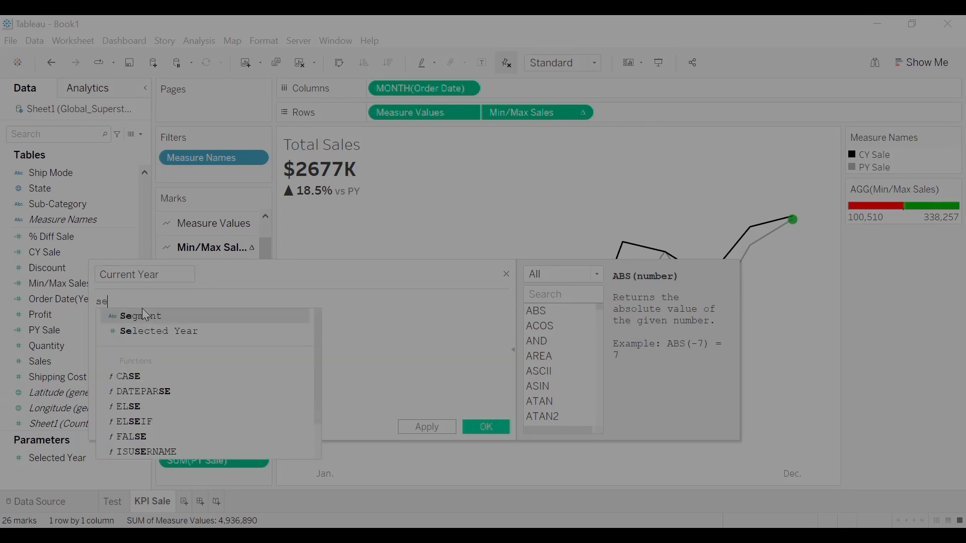
{"action": "left_click", "coordinate": [157, 331]}
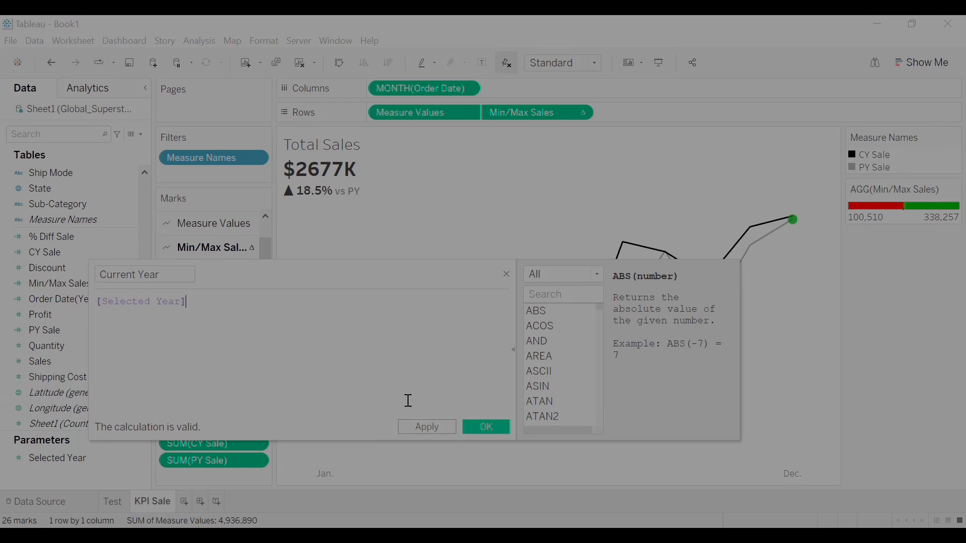
{"action": "left_click", "coordinate": [481, 426]}
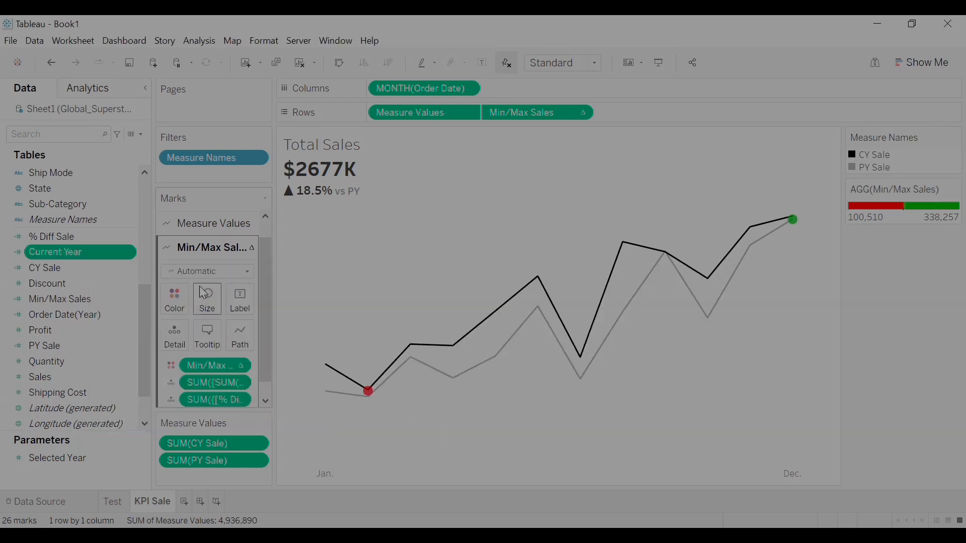
- Duplicate the Current Year calculated field
{"action": "right_click", "coordinate": [113, 251]}
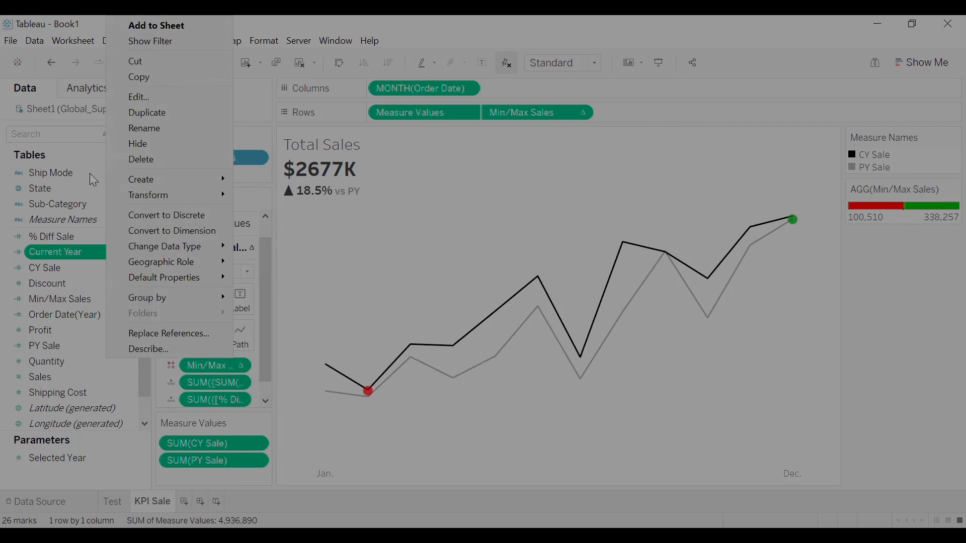
{"action": "left_click", "coordinate": [102, 256]}
{"action": "right_click", "coordinate": [102, 256]}
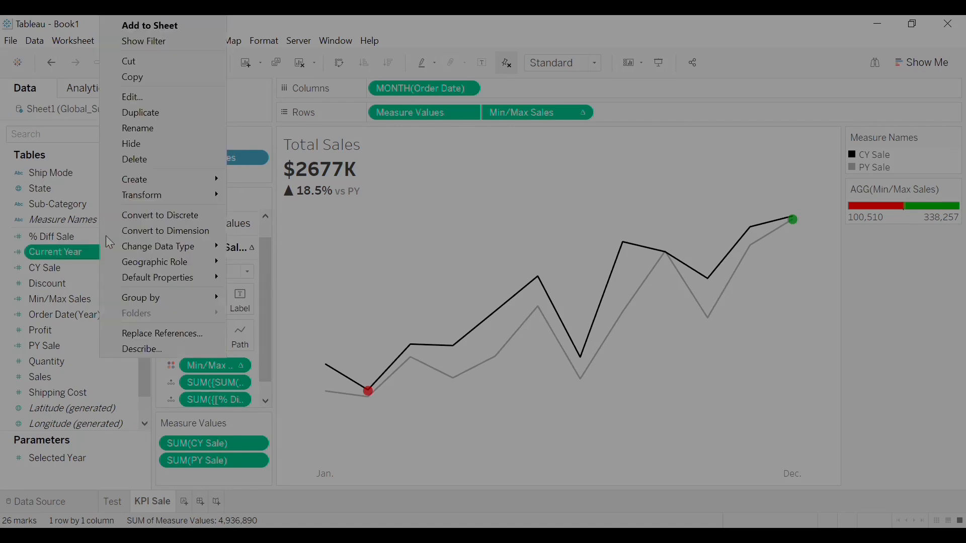
{"action": "left_click", "coordinate": [154, 113]}
- Open the copied Current Year field for editing and rename it Previous Year
{"action": "right_click", "coordinate": [106, 267]}
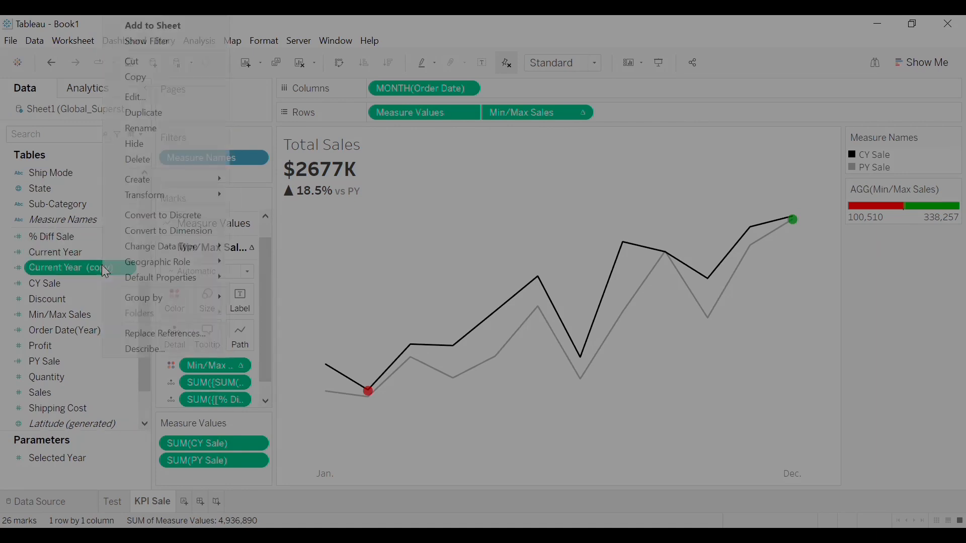
{"action": "left_click", "coordinate": [143, 98]}
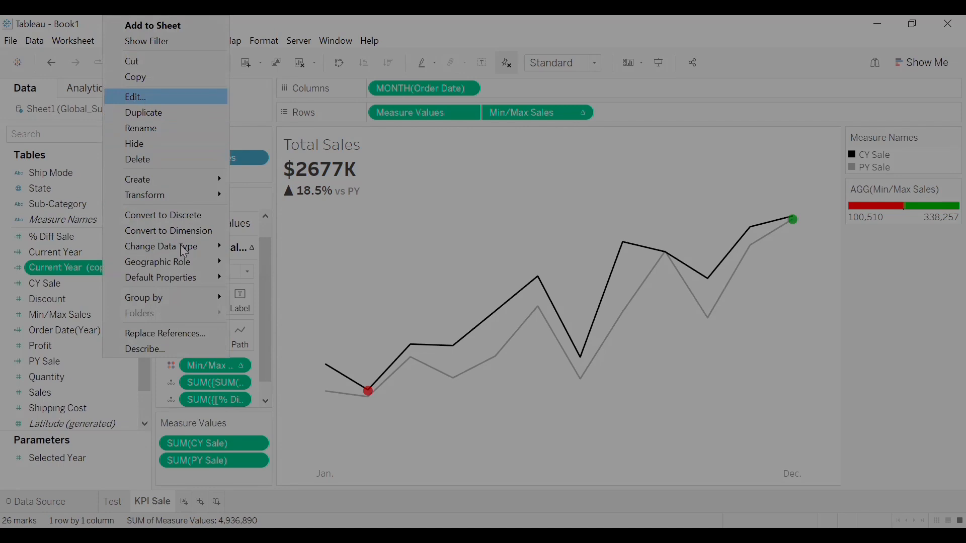
{"action": "key", "text": "BackSpace"}
{"action": "key", "text": "BackSpace"}
{"action": "key", "text": "BackSpace"}
{"action": "key", "text": "BackSpace"}
{"action": "key", "text": "BackSpace"}
{"action": "key", "text": "BackSpace"}
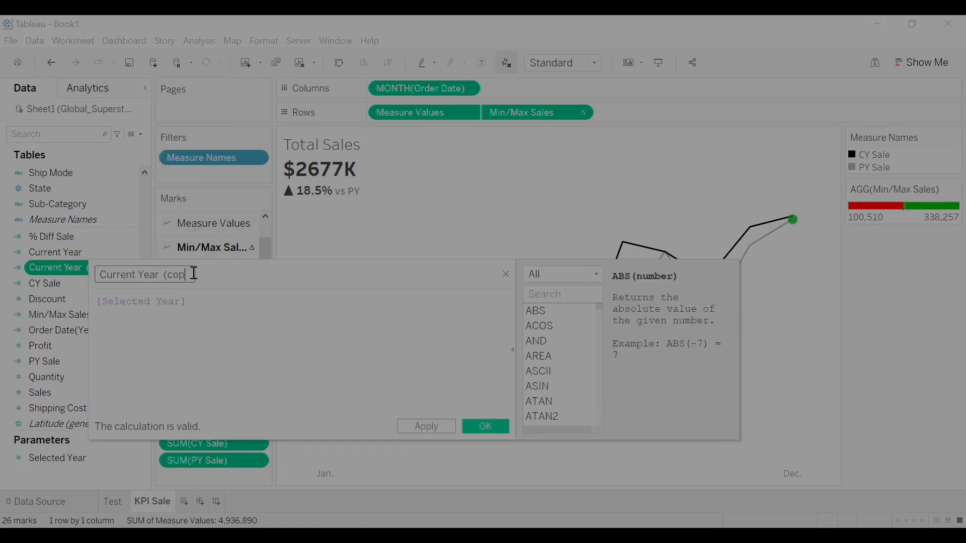
{"action": "key", "text": "Left"}
{"action": "key", "text": "Left"}
{"action": "key", "text": "Left"}
{"action": "key", "text": "Left"}
{"action": "key", "text": "BackSpace"}
{"action": "key", "text": "BackSpace"}
{"action": "key", "text": "BackSpace"}
{"action": "key", "text": "BackSpace"}
{"action": "key", "text": "BackSpace"}
{"action": "key", "text": "BackSpace"}
{"action": "key", "text": "BackSpace"}
{"action": "type", "text": "P"}
{"action": "type", "text": "ivous"}
{"action": "key", "text": "BackSpace"}
{"action": "key", "text": "BackSpace"}
{"action": "key", "text": "BackSpace"}
{"action": "key", "text": "BackSpace"}
{"action": "key", "text": "BackSpace"}
{"action": "type", "text": "revious"}
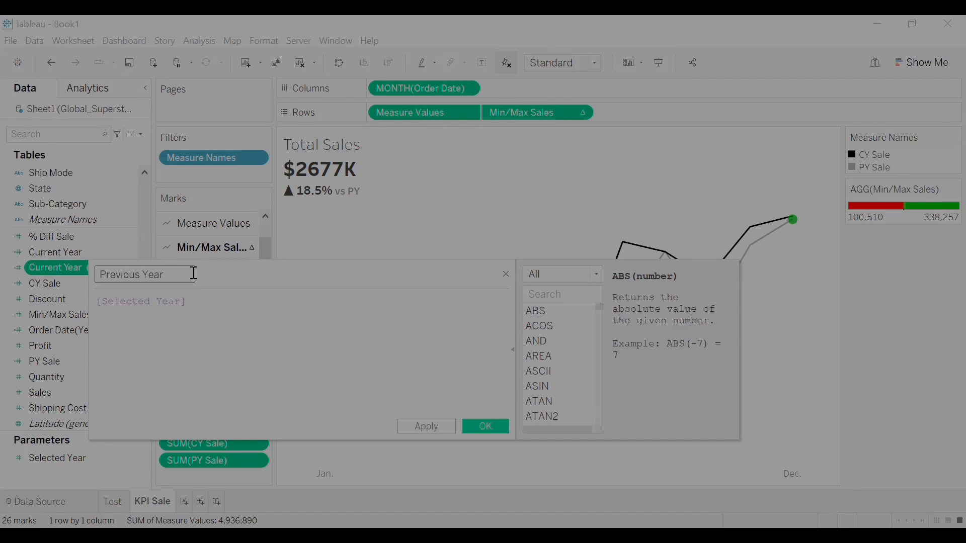
- Set the Previous Year formula to [Selected Year]-1 and save the calculation
{"action": "left_click", "coordinate": [200, 324]}
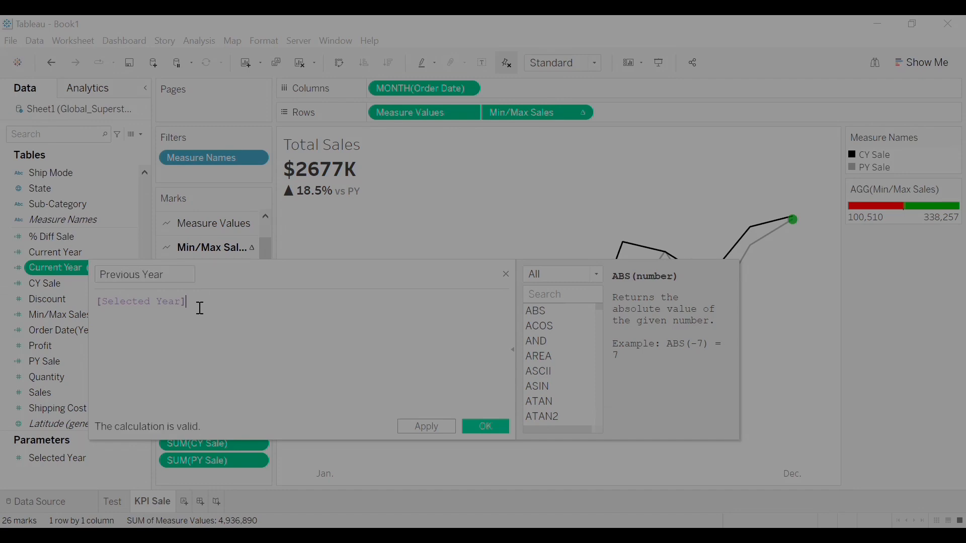
{"action": "type", "text": "-1"}
{"action": "left_click", "coordinate": [484, 427]}
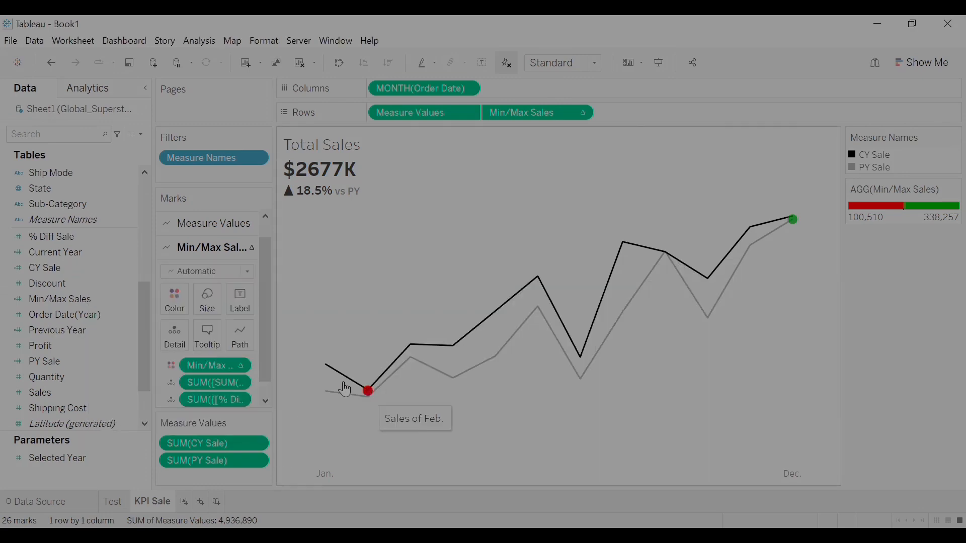
{"action": "left_click", "coordinate": [212, 344]}
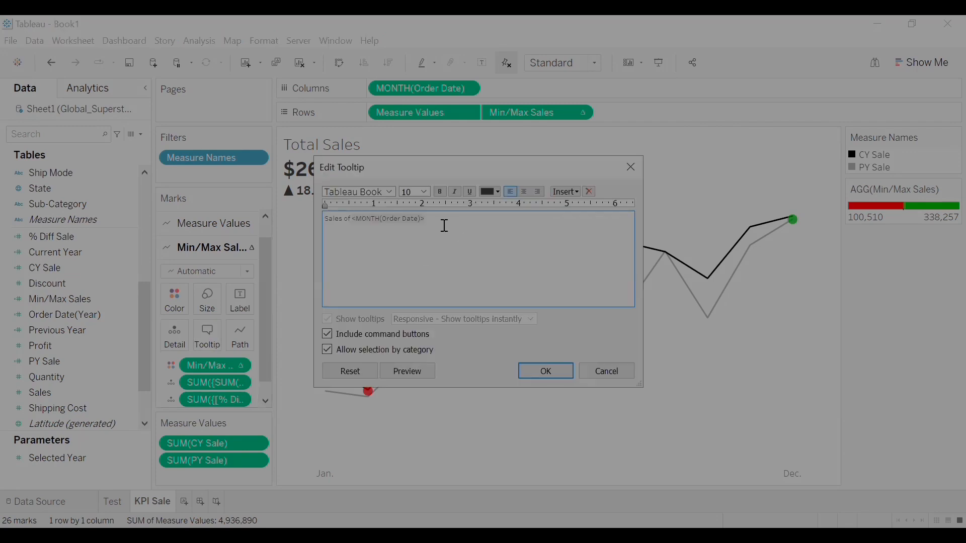
{"action": "left_click", "coordinate": [565, 192]}
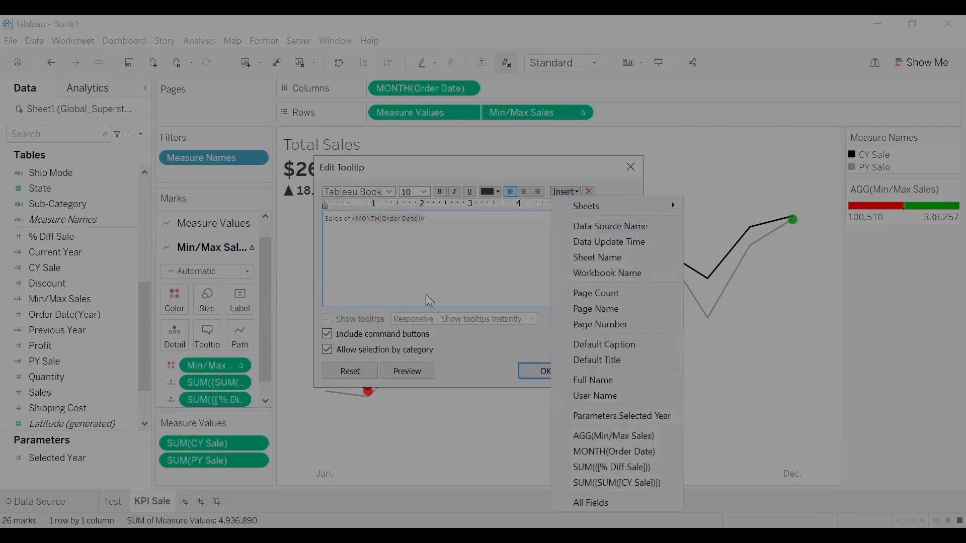
{"action": "left_click", "coordinate": [631, 167]}
{"action": "left_click", "coordinate": [630, 167]}
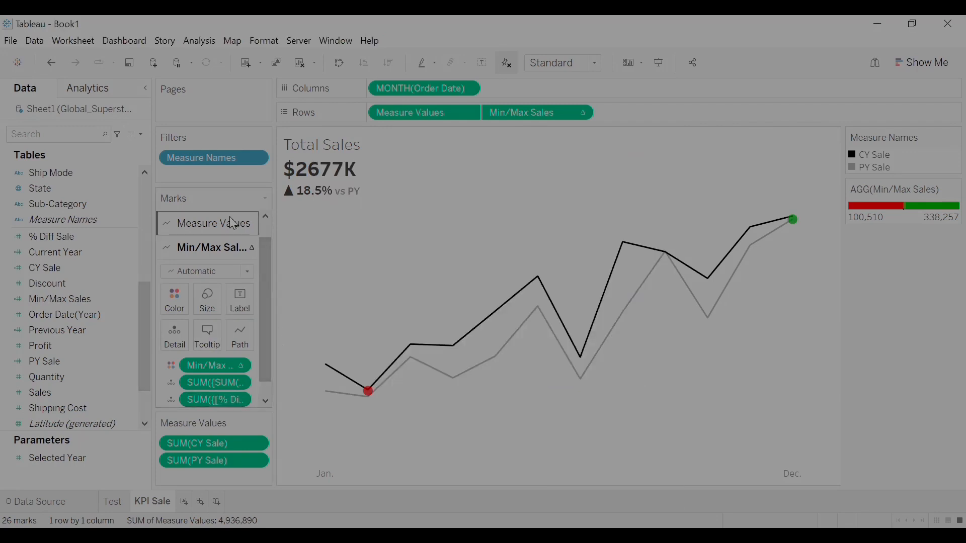
- Add the Current Year and Previous Year fields to the All marks card as details
{"action": "scroll", "coordinate": [263, 269], "scroll_direction": "down", "scroll_amount": 1}
{"action": "scroll", "coordinate": [270, 331], "scroll_direction": "up", "scroll_amount": 3}
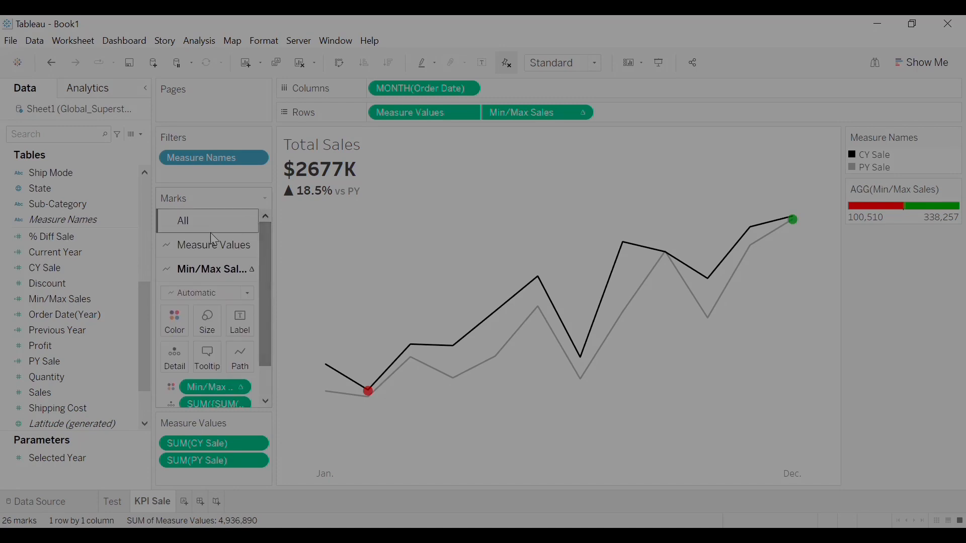
{"action": "left_click", "coordinate": [201, 220]}
{"action": "scroll", "coordinate": [268, 347], "scroll_direction": "down", "scroll_amount": 2}
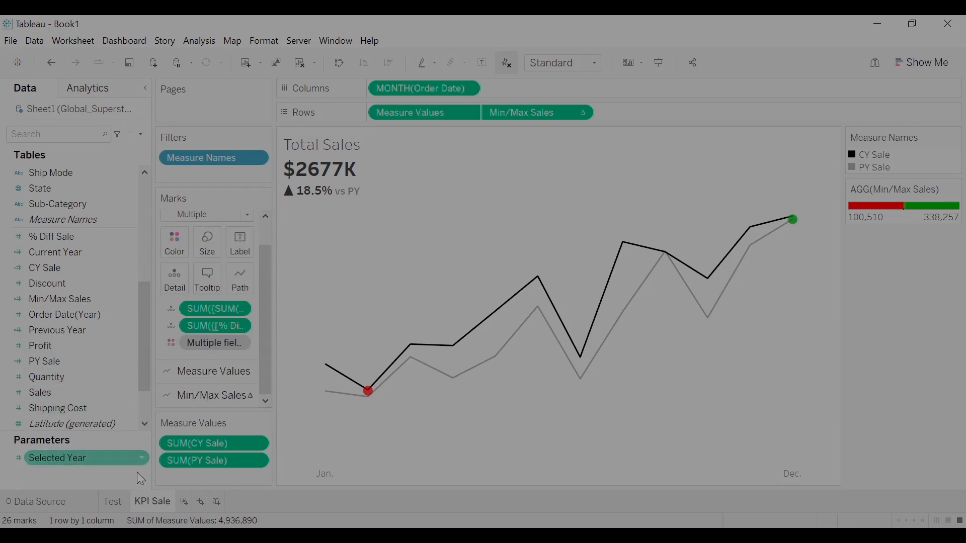
{"action": "left_click", "coordinate": [61, 252]}
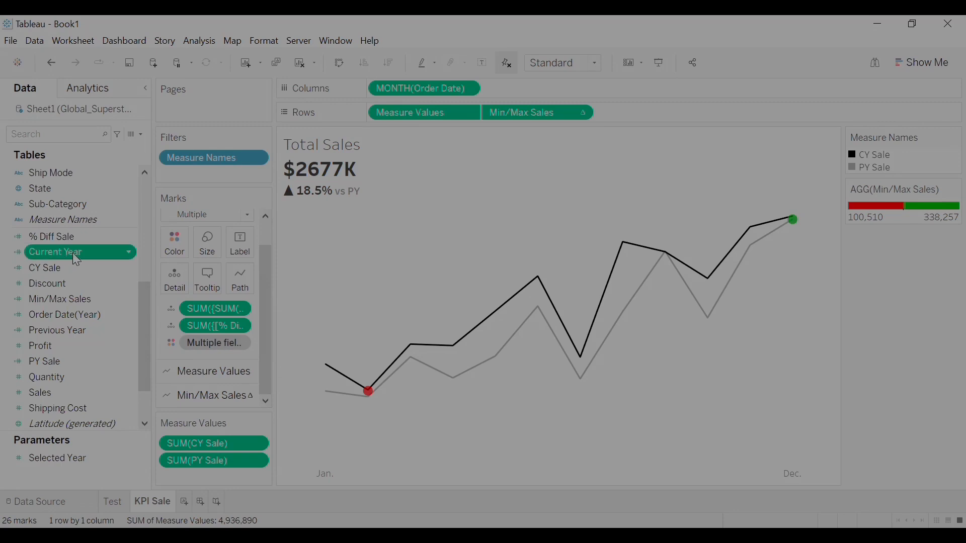
{"action": "left_click_drag", "start_coordinate": [198, 356], "coordinate": [198, 356]}
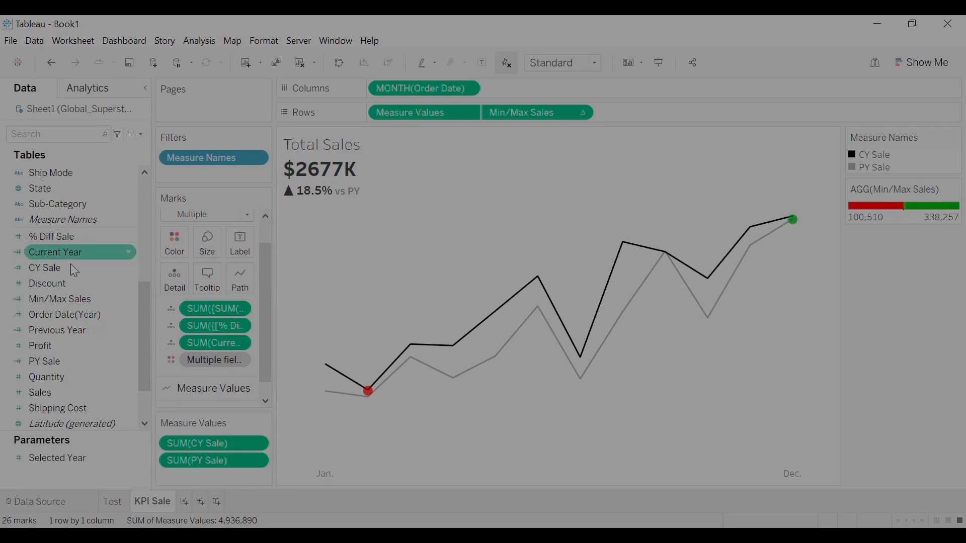
{"action": "left_click", "coordinate": [80, 336]}
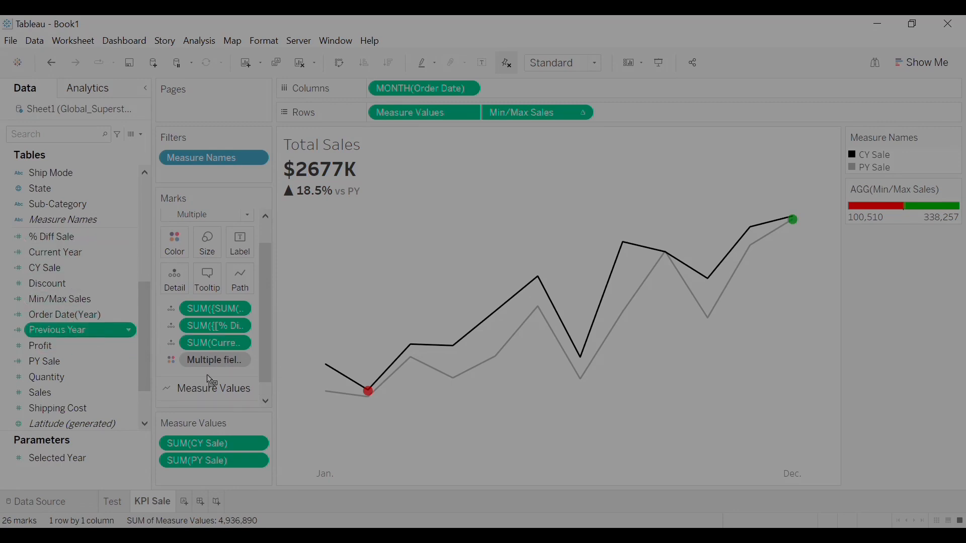
{"action": "left_click_drag", "start_coordinate": [206, 376], "coordinate": [207, 377]}
- Convert Current Year and Previous Year to dimensions and put CY Sale on the All marks card in place of Previous Year
{"action": "left_click", "coordinate": [57, 270]}
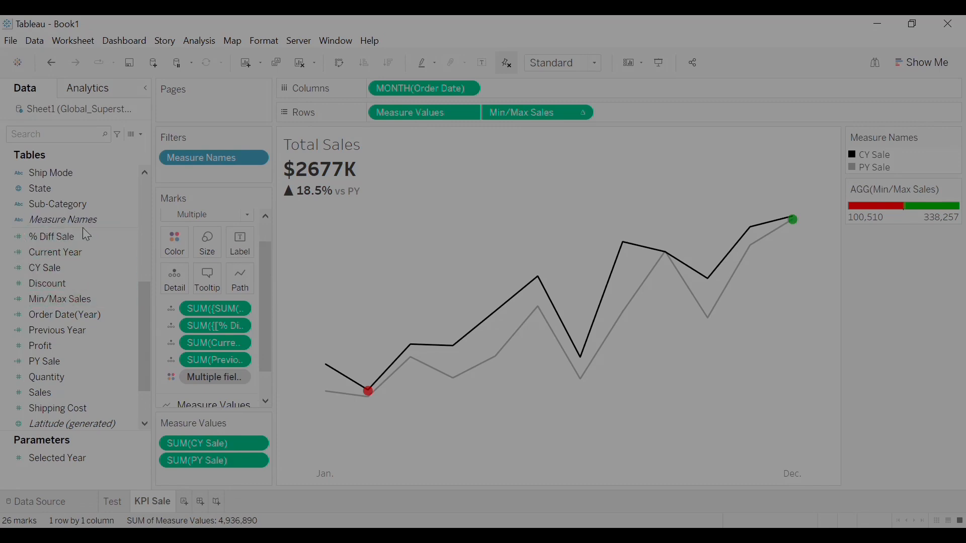
{"action": "left_click", "coordinate": [61, 331]}
{"action": "right_click", "coordinate": [73, 250]}
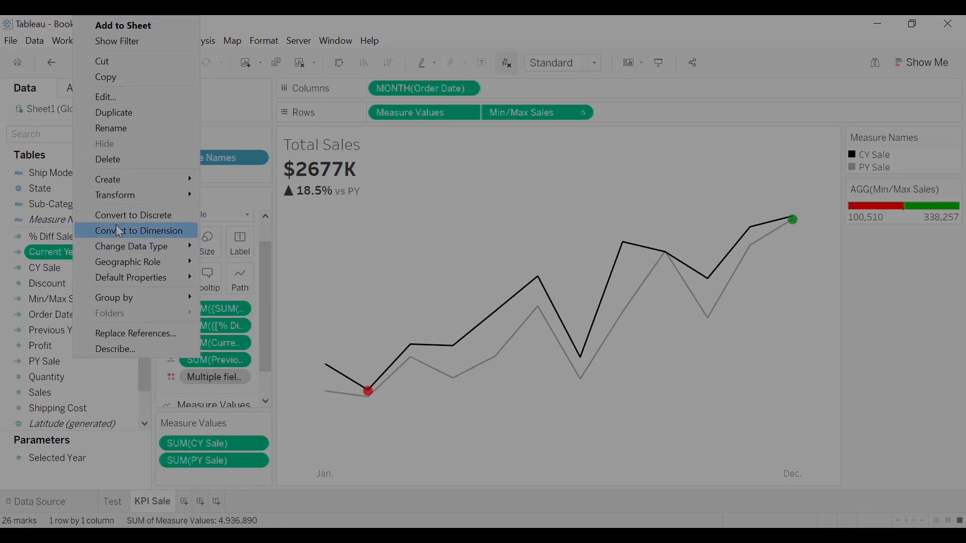
{"action": "left_click", "coordinate": [137, 233]}
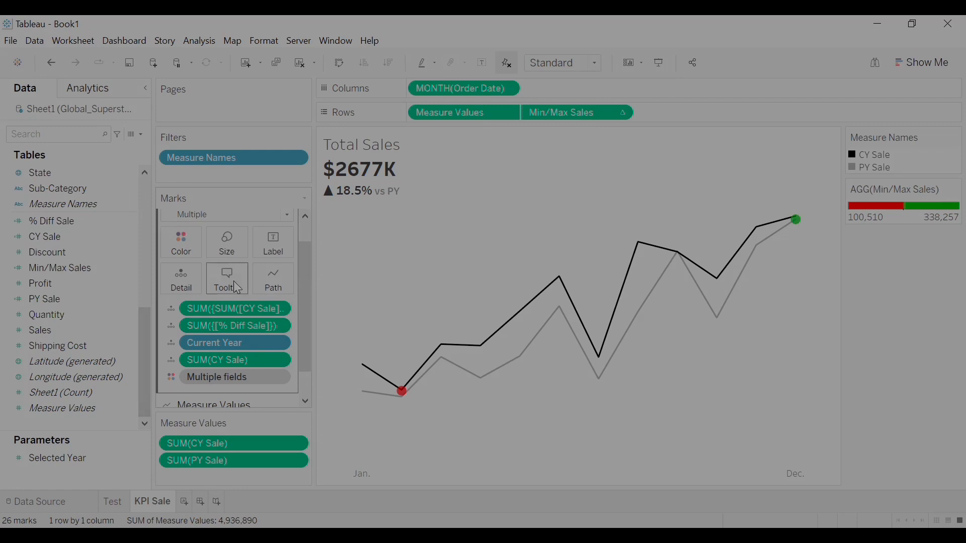
{"action": "scroll", "coordinate": [301, 246], "scroll_direction": "up", "scroll_amount": 1}
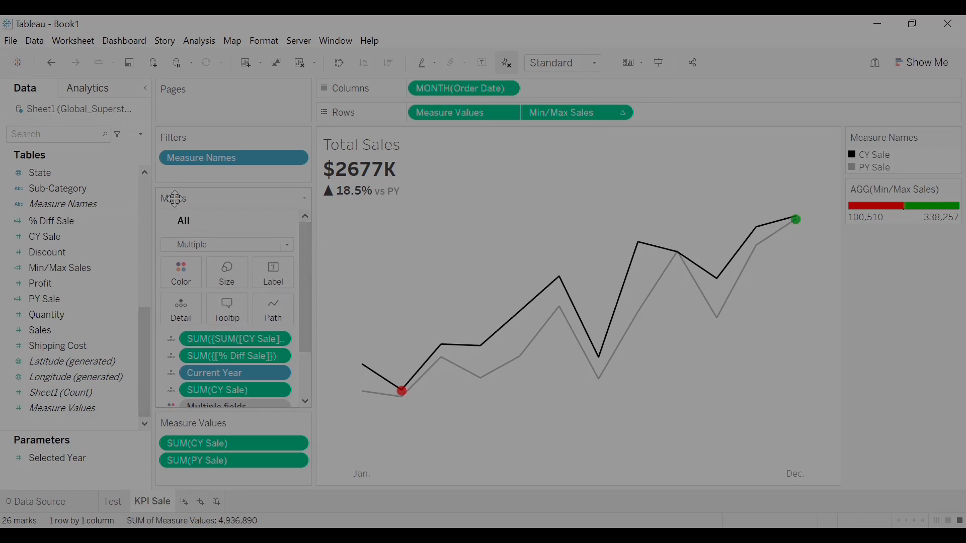
- Replace the All marks tooltip text with "Sales of <MONTH(Order Date)><Current Year>:<SUM(CY Sale)>"
{"action": "left_click", "coordinate": [227, 308]}
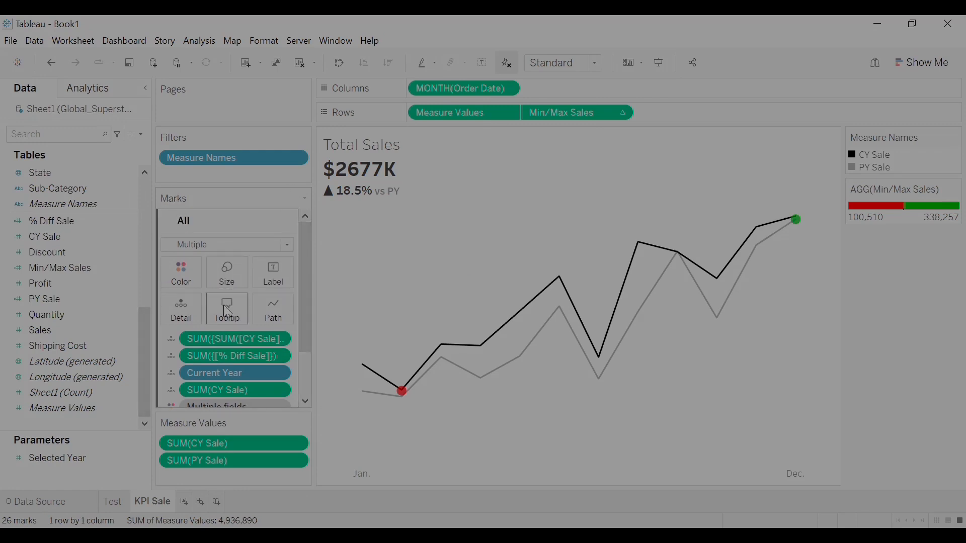
{"action": "left_click_drag", "start_coordinate": [534, 219], "coordinate": [316, 217]}
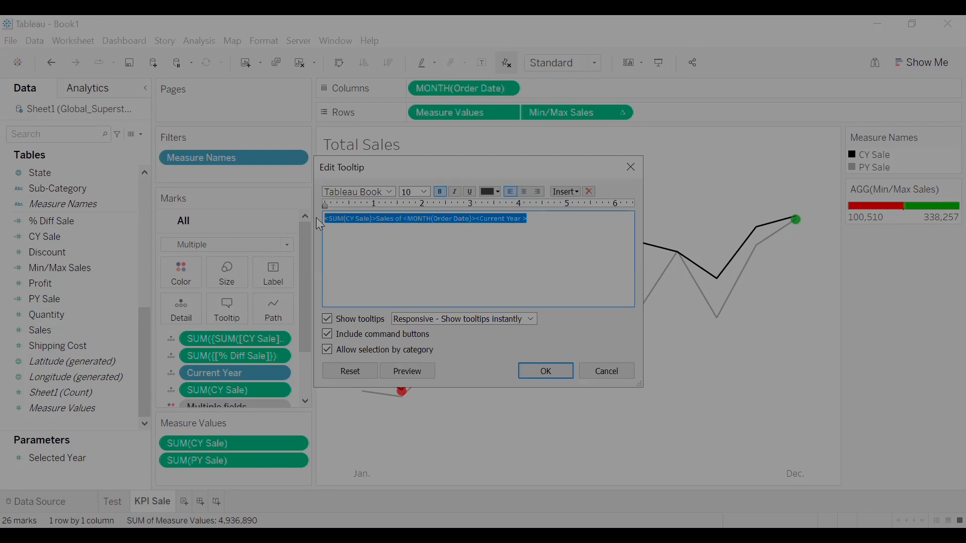
{"action": "key", "text": "BackSpace"}
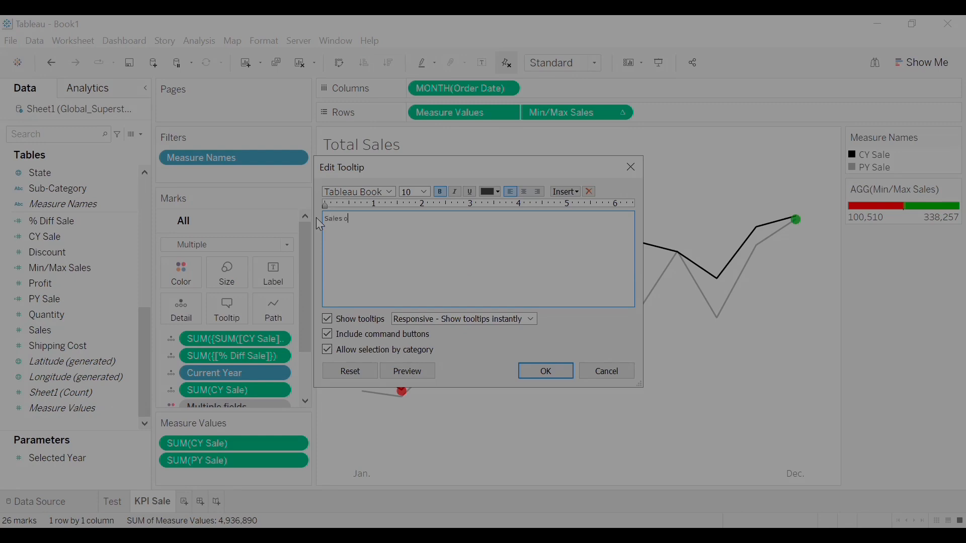
{"action": "left_click", "coordinate": [564, 191]}
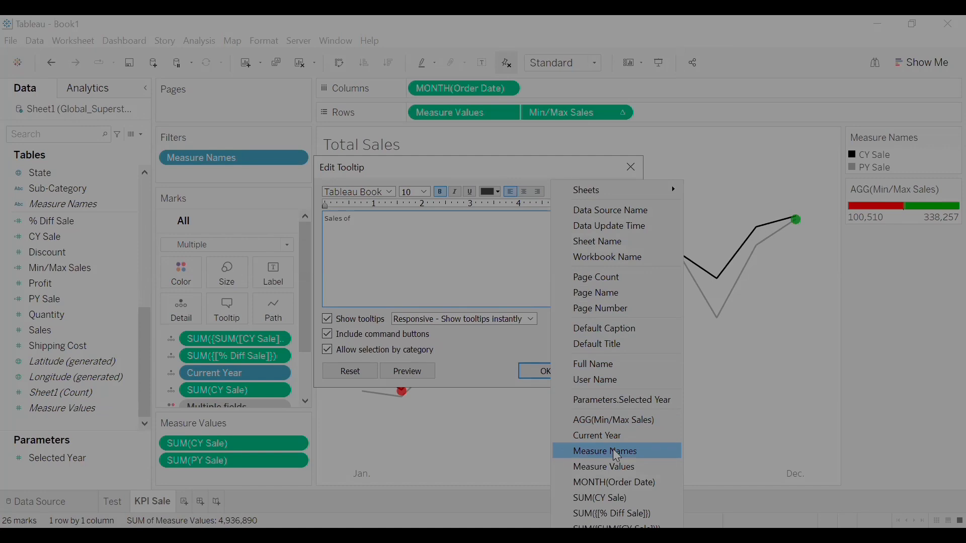
{"action": "left_click", "coordinate": [618, 483]}
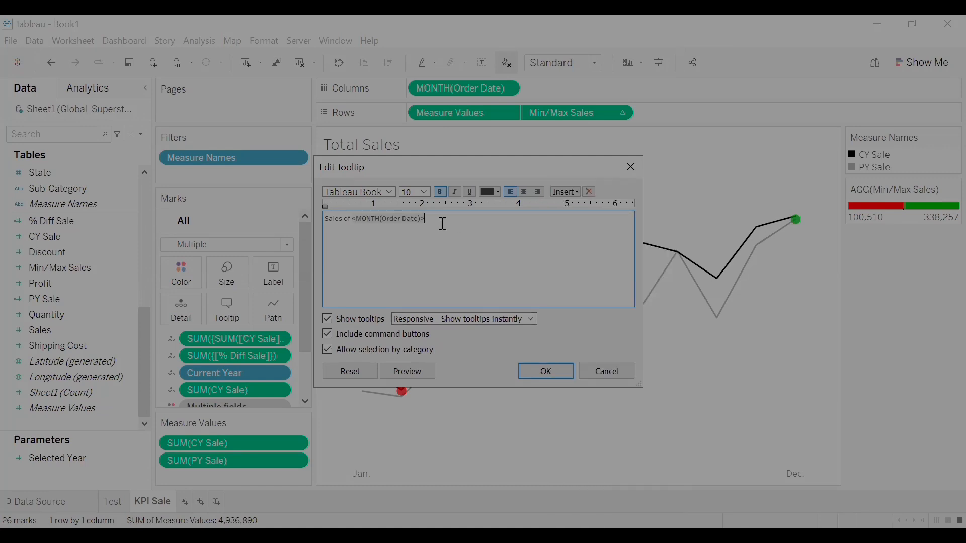
{"action": "left_click", "coordinate": [564, 192]}
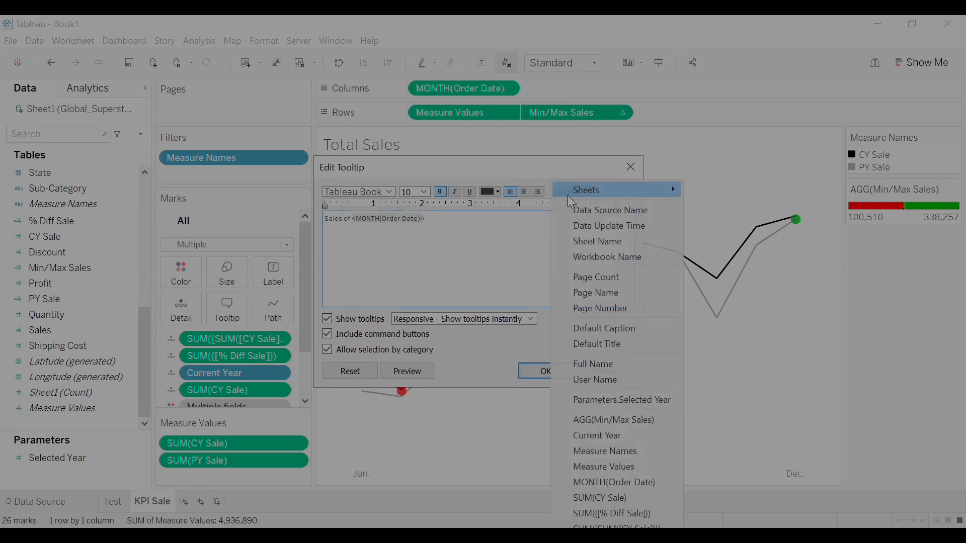
{"action": "left_click", "coordinate": [624, 436]}
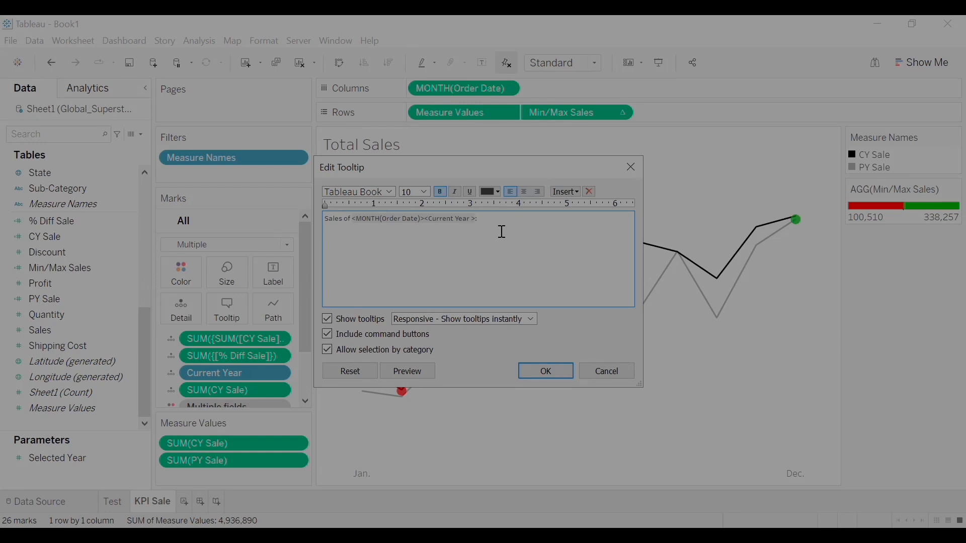
{"action": "left_click", "coordinate": [566, 192]}
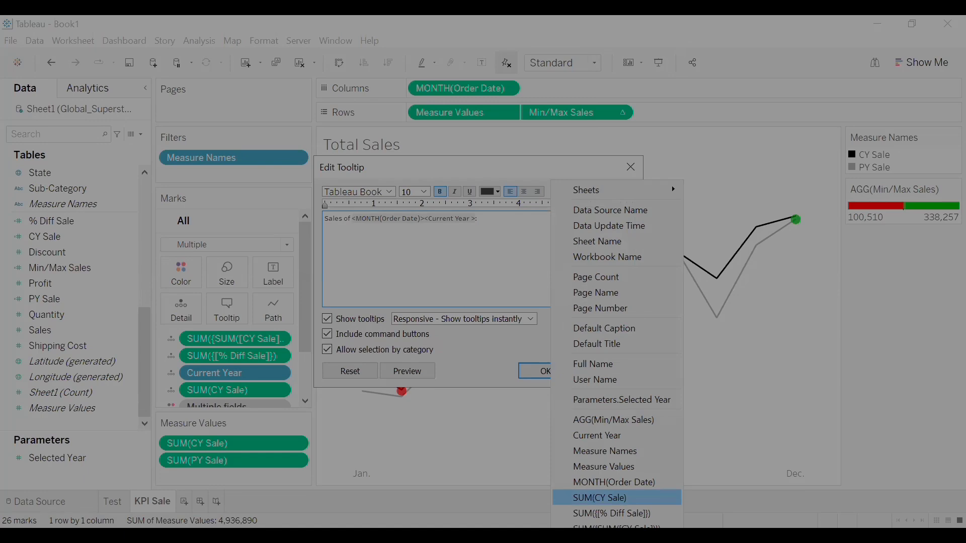
{"action": "left_click", "coordinate": [600, 498]}
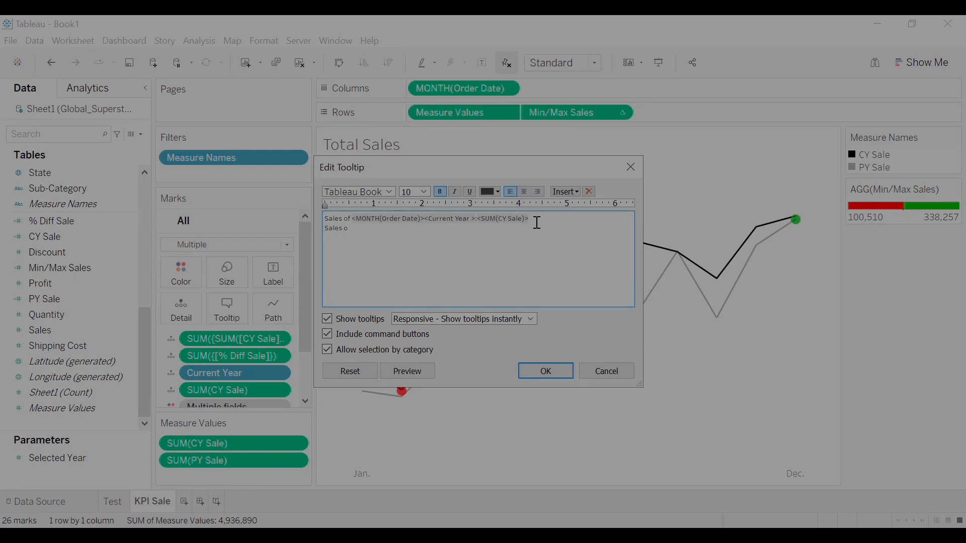
- Start a second tooltip line reading "Sales of <MONTH(Order Date)>" and save the tooltip
{"action": "left_click", "coordinate": [566, 191]}
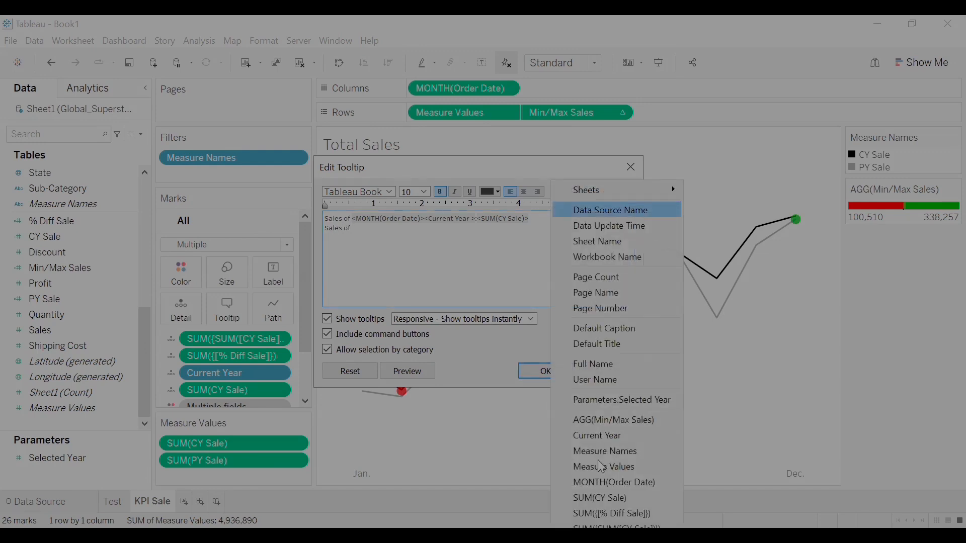
{"action": "left_click", "coordinate": [623, 486]}
{"action": "left_click", "coordinate": [565, 191]}
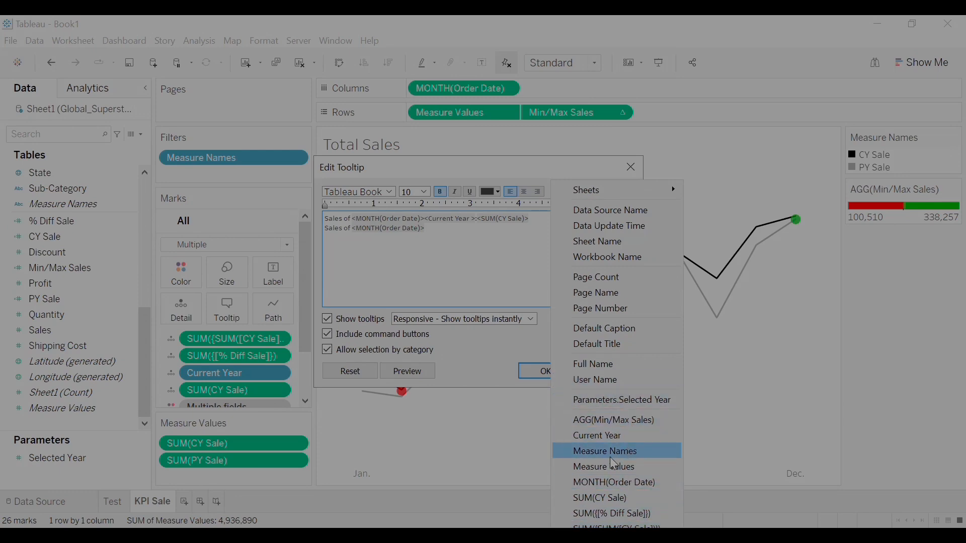
{"action": "left_click", "coordinate": [526, 367]}
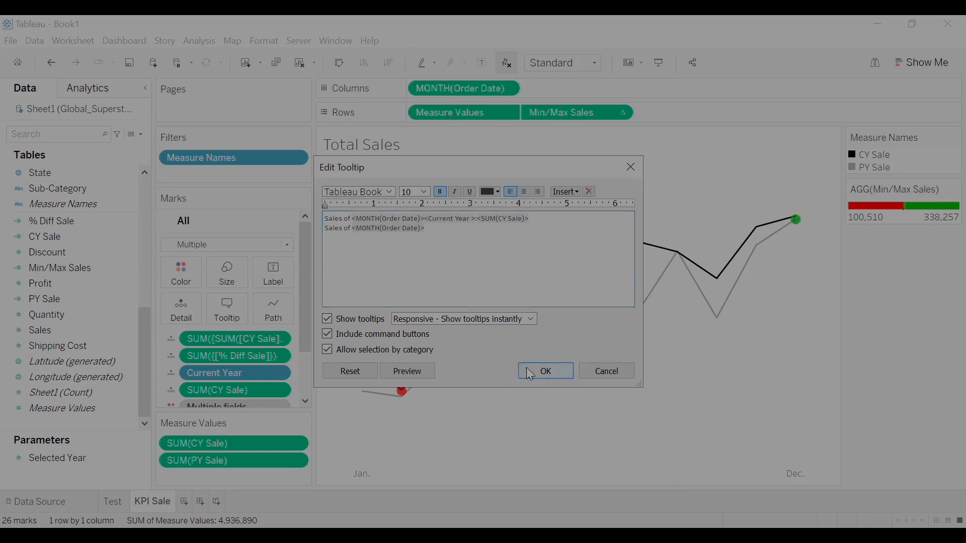
{"action": "left_click", "coordinate": [527, 367]}
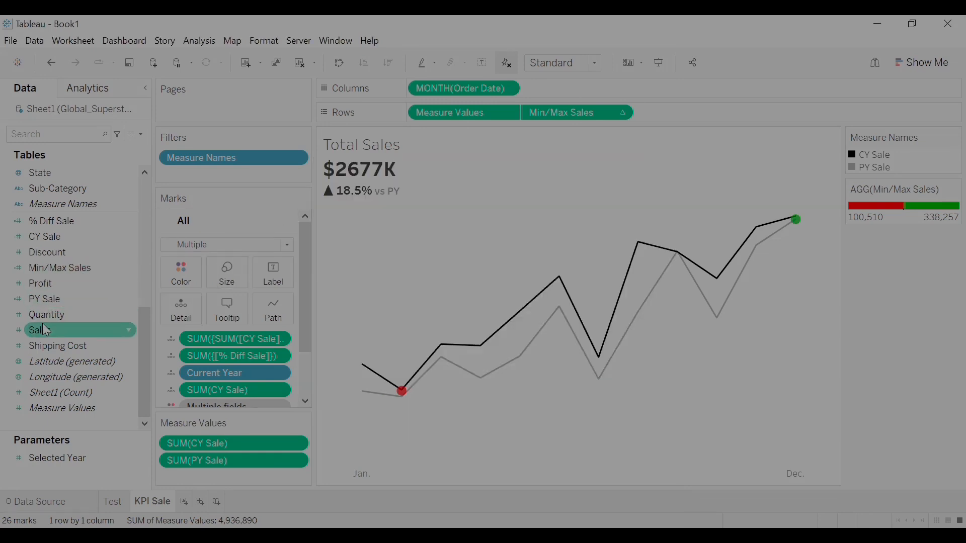
- Add Previous Year to the All marks card as a detail and insert it, followed by a colon, in the tooltip's second line
{"action": "left_click_drag", "start_coordinate": [145, 340], "coordinate": [136, 188]}
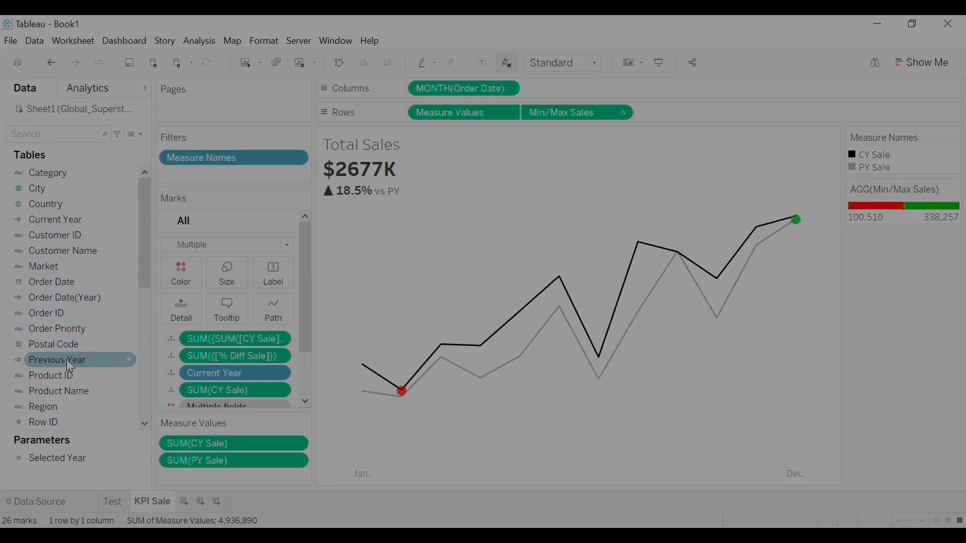
{"action": "left_click_drag", "start_coordinate": [84, 357], "coordinate": [220, 397]}
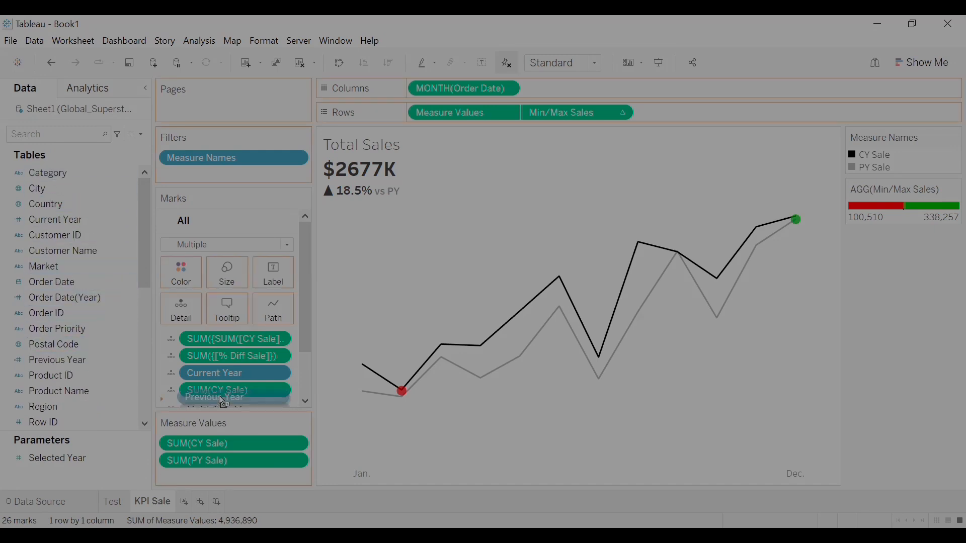
{"action": "left_click", "coordinate": [226, 322]}
{"action": "left_click", "coordinate": [568, 191]}
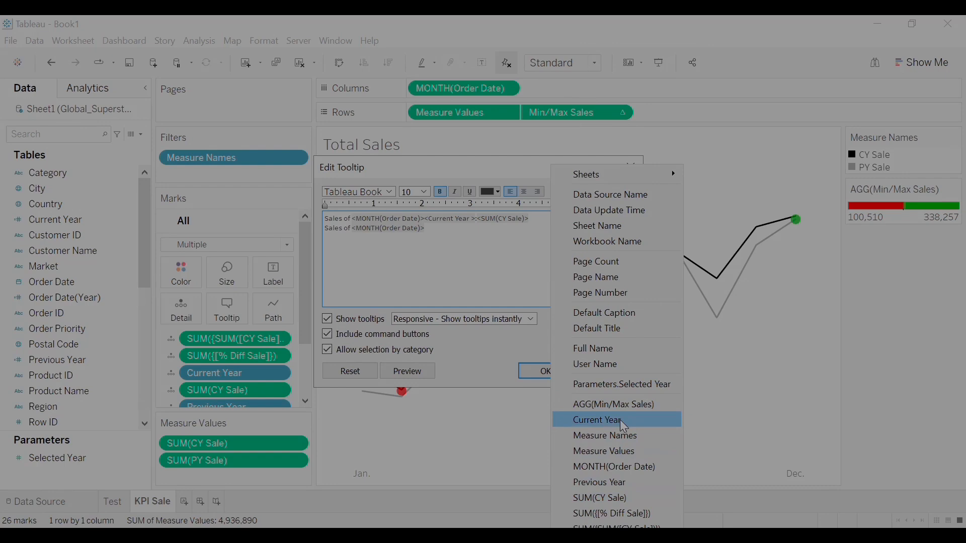
{"action": "left_click", "coordinate": [636, 482]}
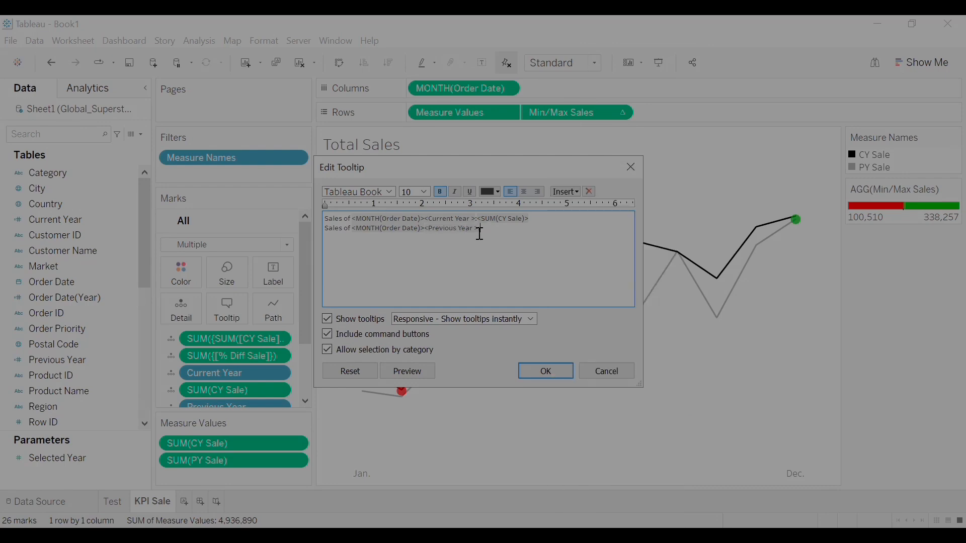
{"action": "type", "text": ":"}
{"action": "left_click", "coordinate": [566, 191]}
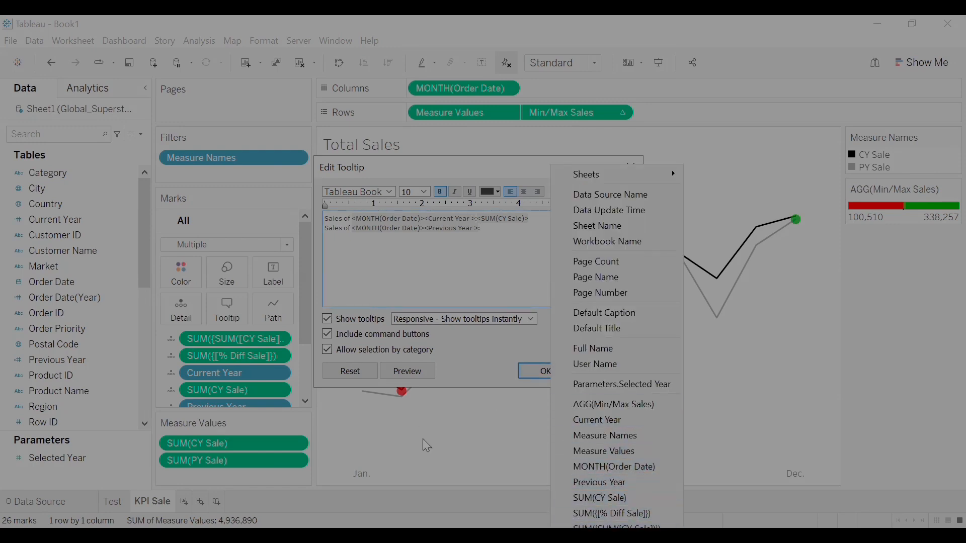
{"action": "left_click", "coordinate": [537, 373]}
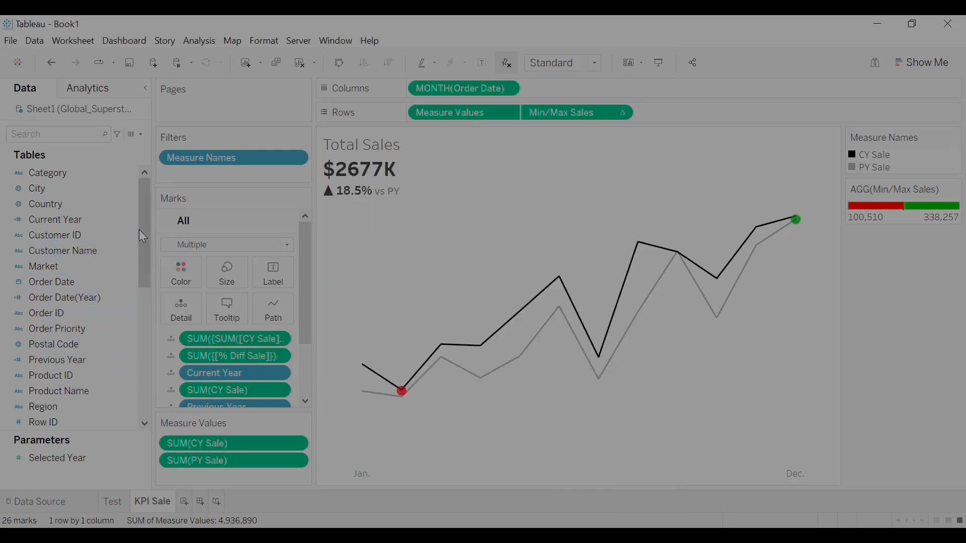
{"action": "left_click_drag", "start_coordinate": [139, 230], "coordinate": [149, 322]}
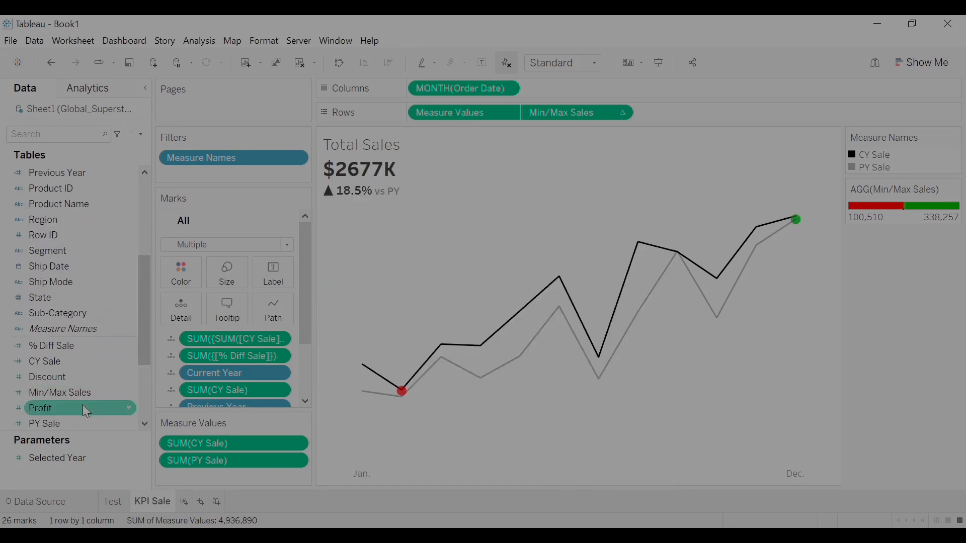
{"action": "left_click_drag", "start_coordinate": [77, 423], "coordinate": [235, 322]}
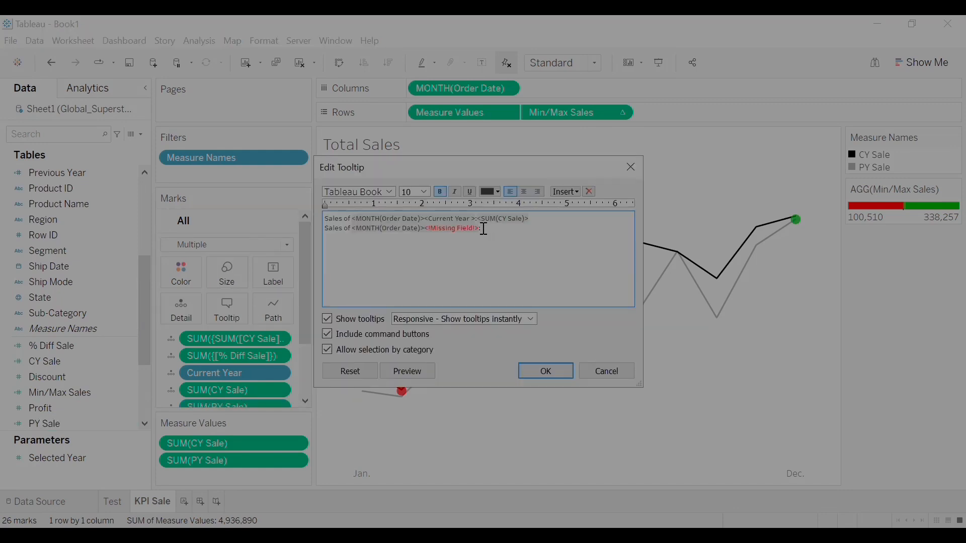
{"action": "left_click_drag", "start_coordinate": [484, 229], "coordinate": [425, 229]}
{"action": "key", "text": "Delete"}
{"action": "left_click", "coordinate": [565, 191]}
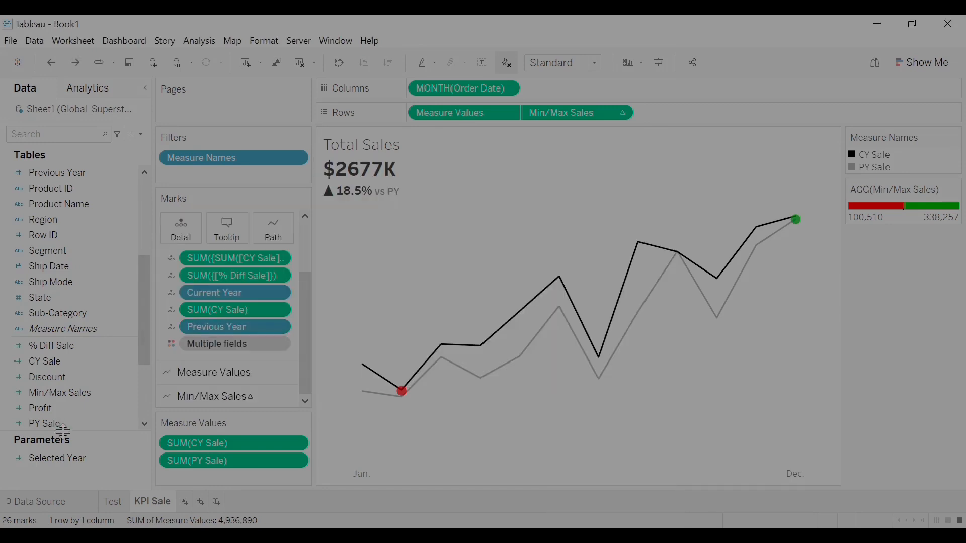
- Add PY Sale to the All marks card as a detail and insert SUM(PY Sale) at the end of the tooltip's second line
{"action": "left_click", "coordinate": [68, 425]}
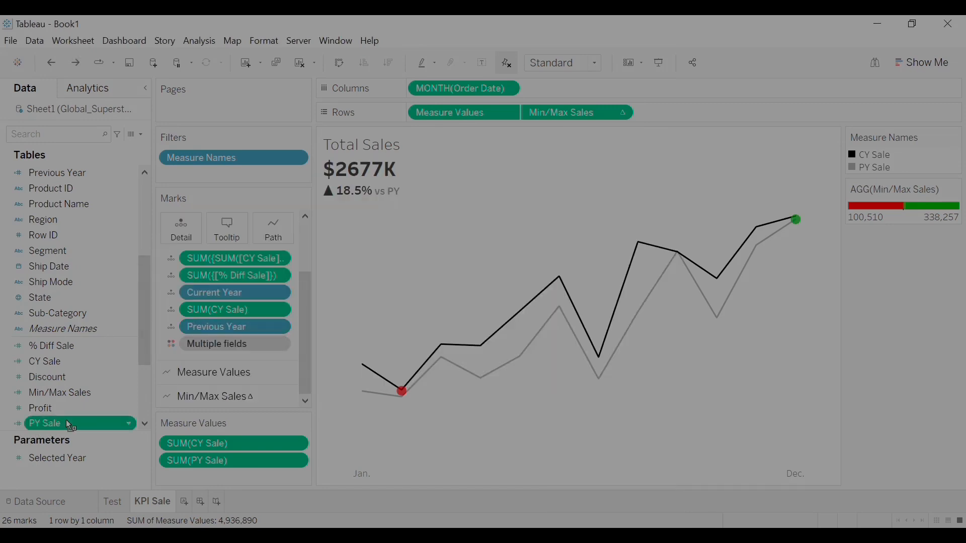
{"action": "left_click_drag", "start_coordinate": [197, 355], "coordinate": [197, 355]}
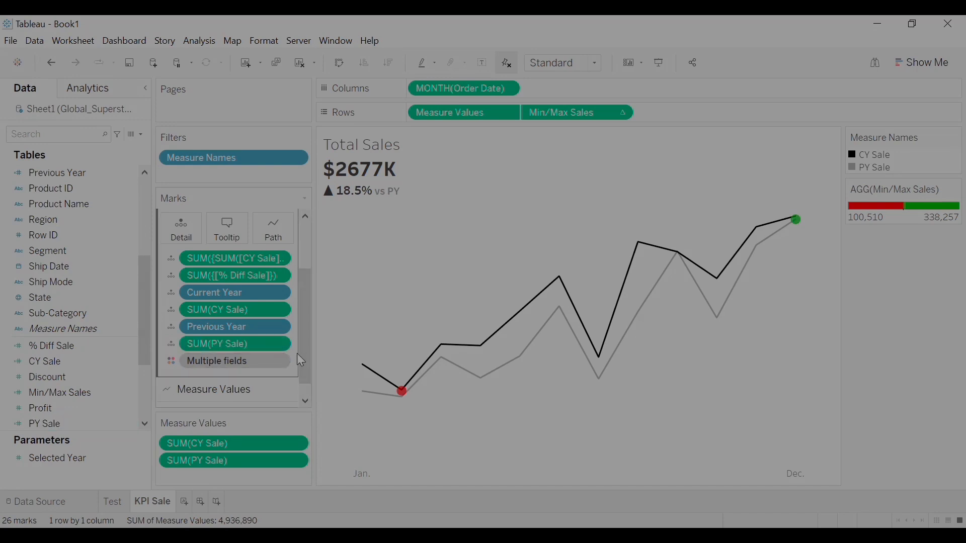
{"action": "left_click", "coordinate": [220, 229]}
{"action": "left_click", "coordinate": [564, 191]}
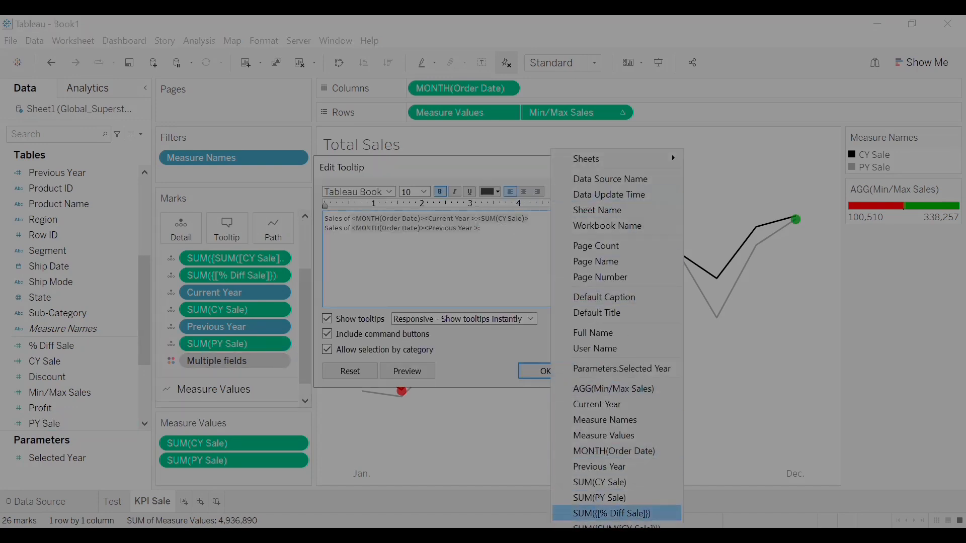
{"action": "left_click", "coordinate": [617, 497]}
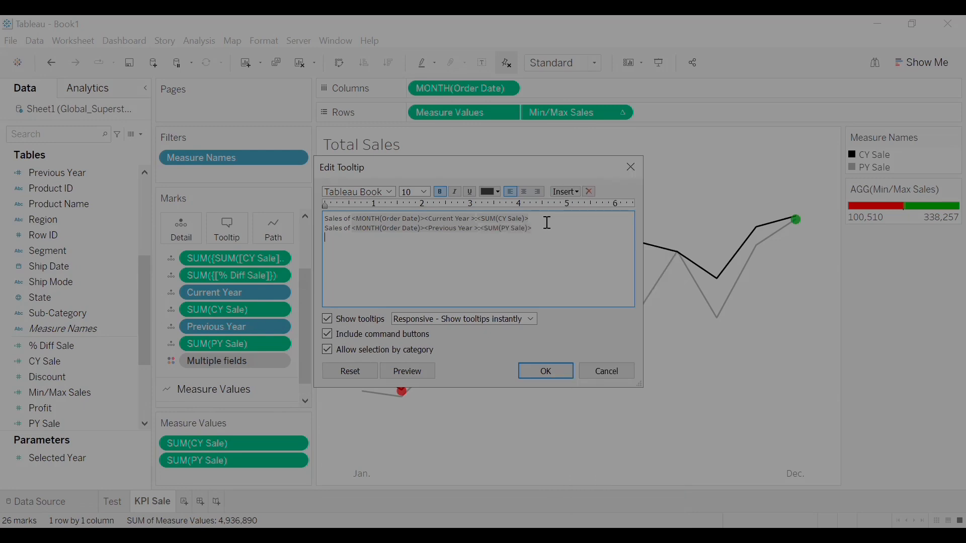
- Add a third tooltip line with the label "Sales Difference:" and save the tooltip
{"action": "type", "text": "ales Difference:"}
{"action": "left_click", "coordinate": [565, 192]}
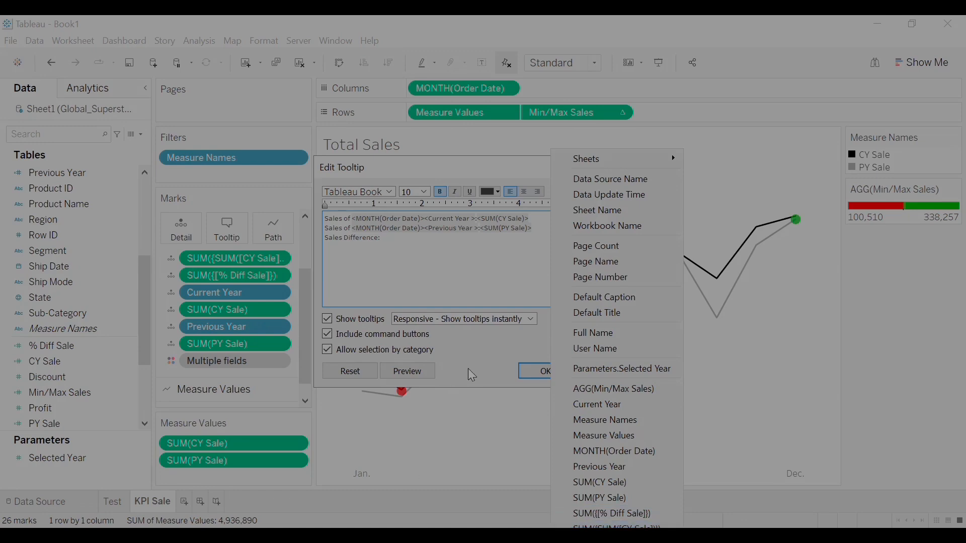
{"action": "left_click", "coordinate": [537, 383]}
{"action": "left_click", "coordinate": [535, 378]}
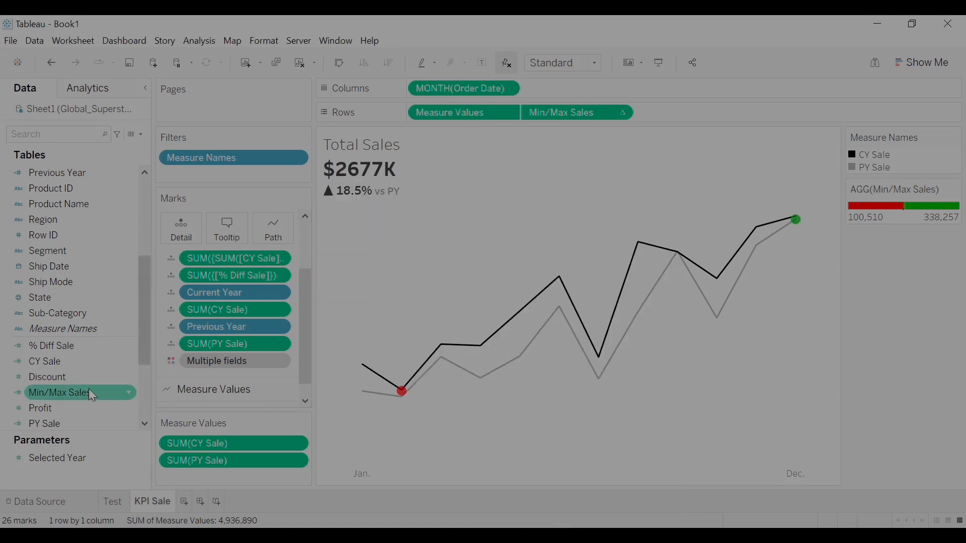
- Add % Diff Sale to the All marks card as a detail and insert AGG(% Diff Sale) after "Sales Difference:" in the tooltip
{"action": "scroll", "coordinate": [142, 301], "scroll_direction": "down", "scroll_amount": 5}
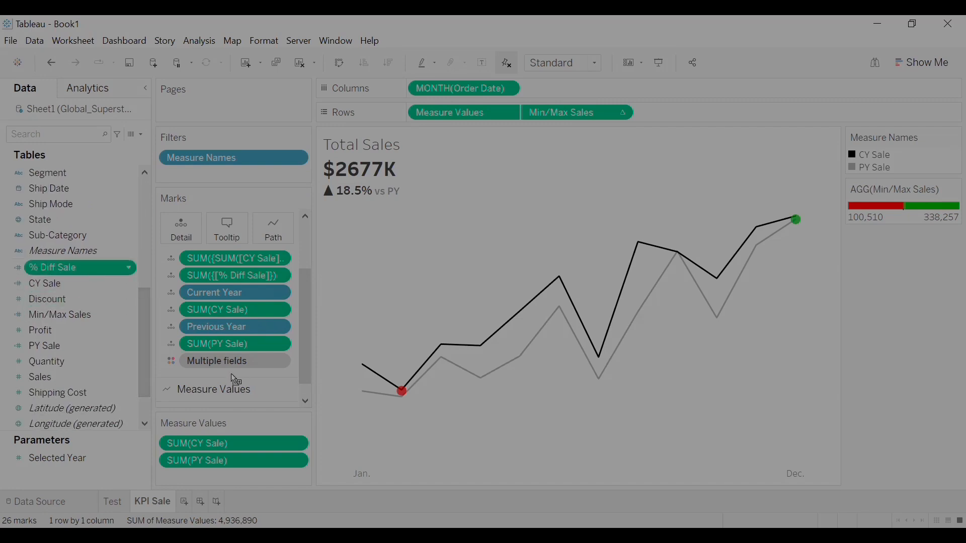
{"action": "left_click_drag", "start_coordinate": [231, 380], "coordinate": [229, 376]}
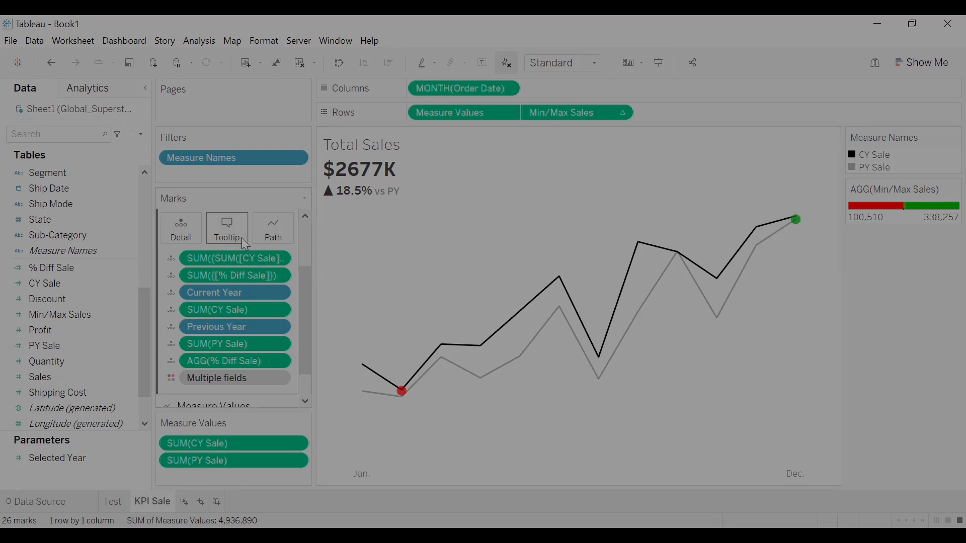
{"action": "left_click", "coordinate": [227, 229]}
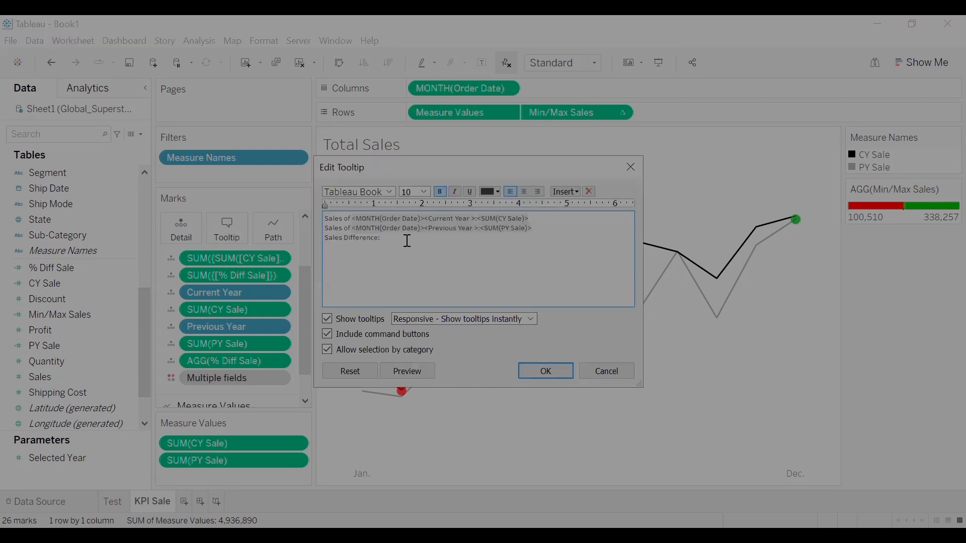
{"action": "left_click", "coordinate": [565, 192]}
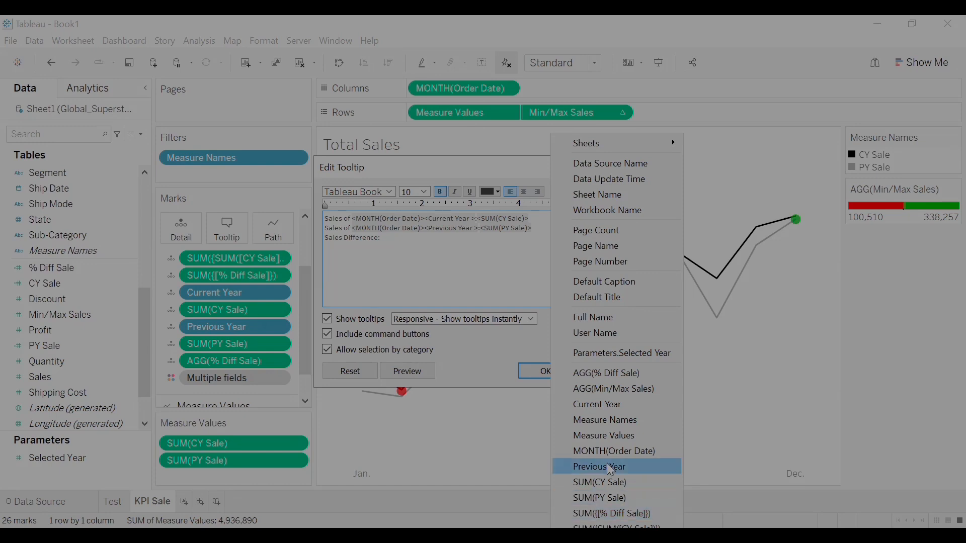
{"action": "left_click", "coordinate": [624, 382]}
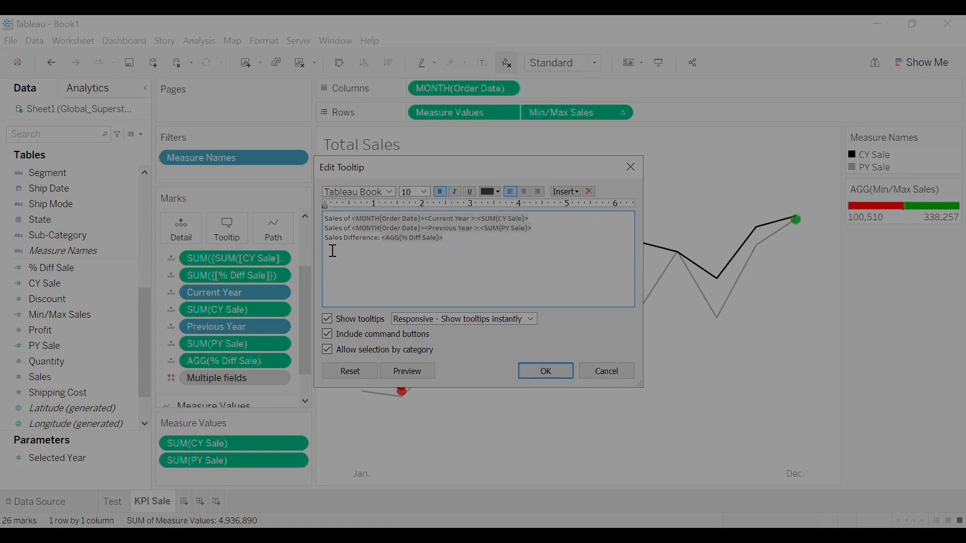
- Add the tooltip line "Highest/Lowest Sales: <AGG(Min/Max Sales)>", save it, and check the tooltip on the red minimum marker
{"action": "type", "text": "Highest/Lowest Sales:"}
{"action": "left_click", "coordinate": [566, 192]}
{"action": "left_click", "coordinate": [608, 388]}
{"action": "left_click", "coordinate": [546, 372]}
{"action": "mouse_move", "coordinate": [403, 394]}
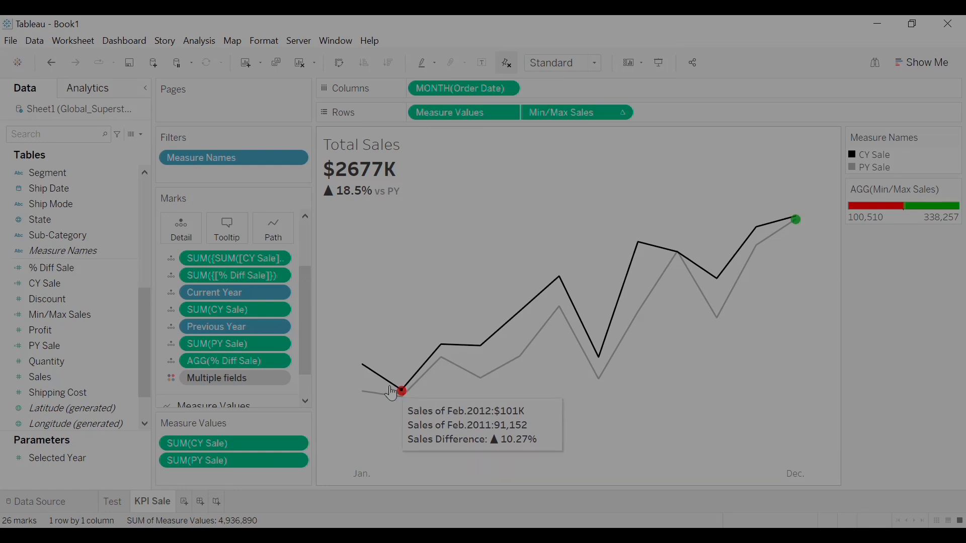
- Change the label on the tooltip's third line to "Sales Differences:" and save the tooltip
{"action": "left_click", "coordinate": [219, 228]}
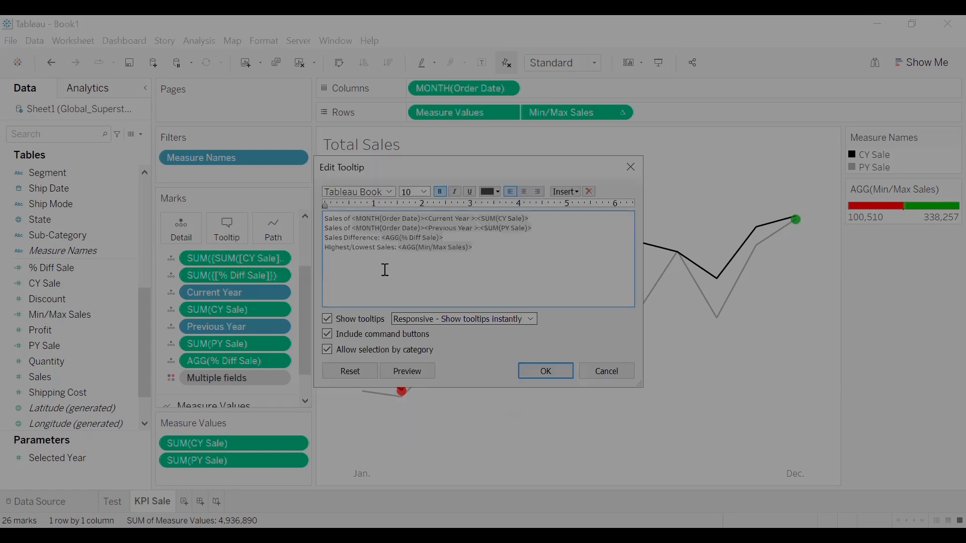
{"action": "left_click", "coordinate": [333, 249]}
{"action": "left_click", "coordinate": [546, 371]}
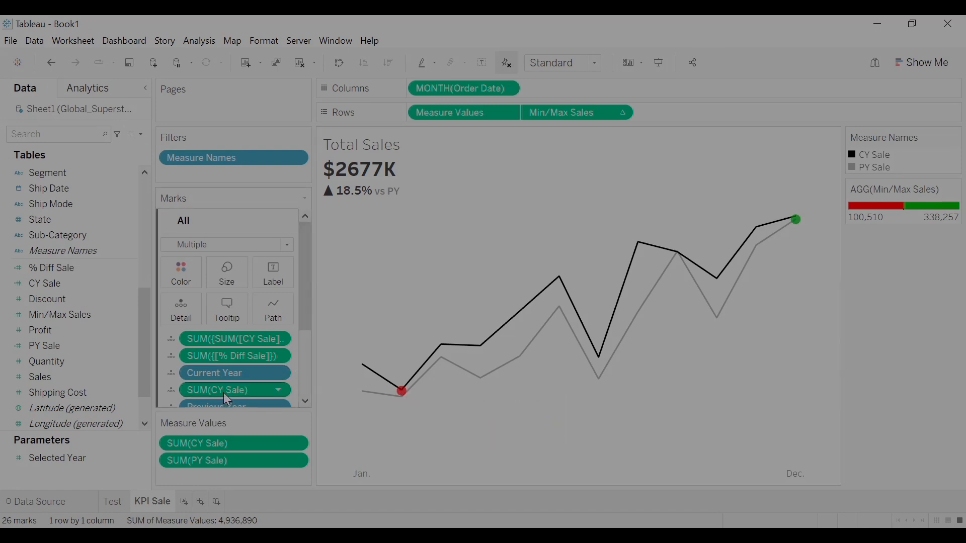
- Format SUM(PY Sale) on the All marks card as Number (Custom) with 0 decimals, Thousands (K), no thousands separators and a "$" prefix
{"action": "left_click_drag", "start_coordinate": [304, 314], "coordinate": [307, 273]}
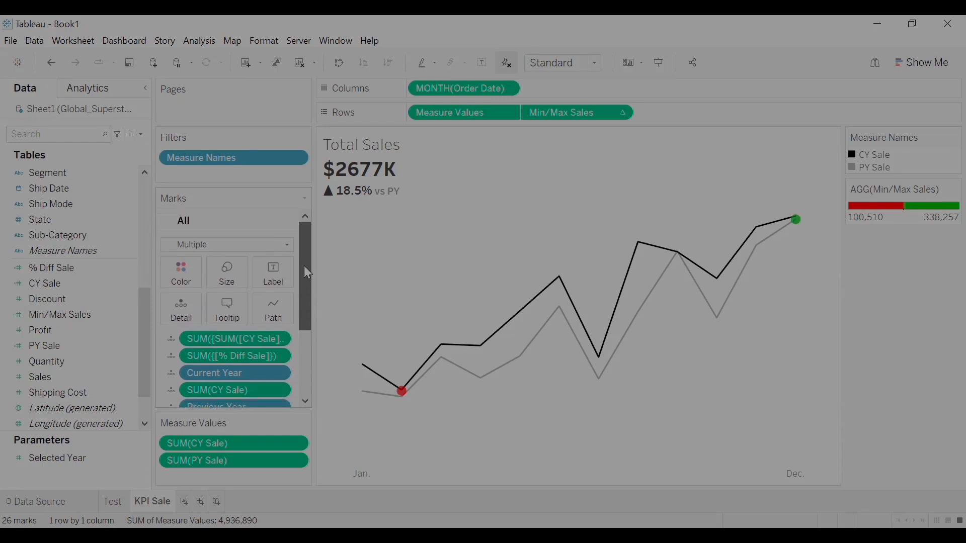
{"action": "left_click_drag", "start_coordinate": [310, 315], "coordinate": [309, 339]}
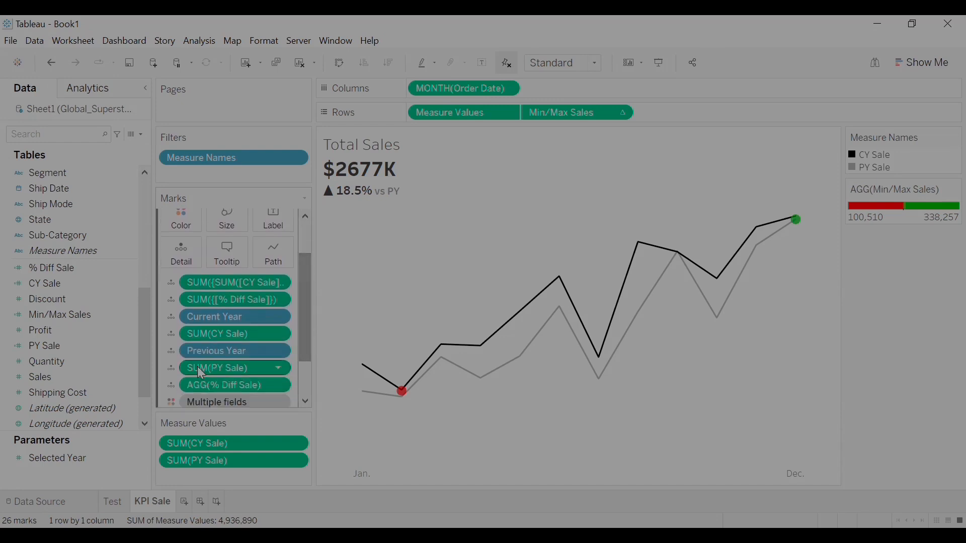
{"action": "right_click", "coordinate": [221, 369]}
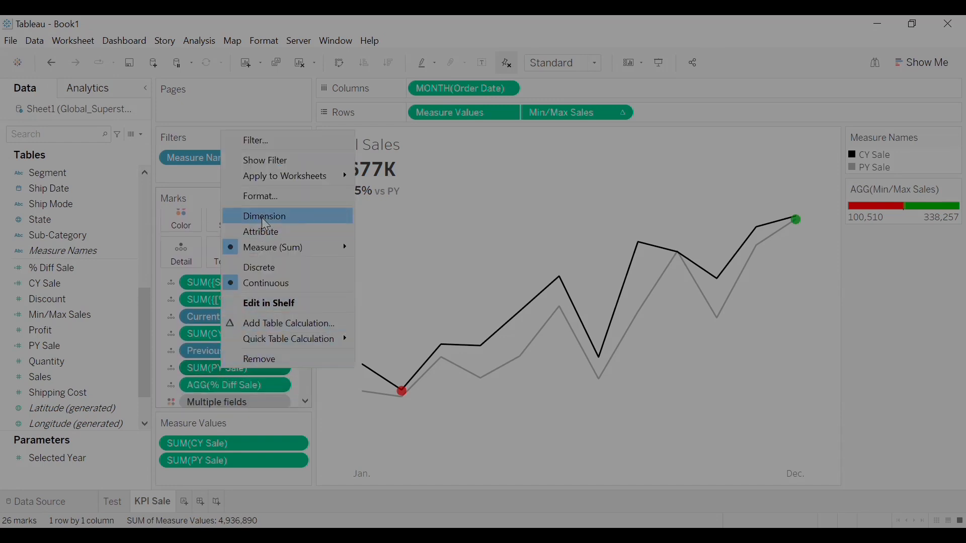
{"action": "left_click", "coordinate": [276, 201]}
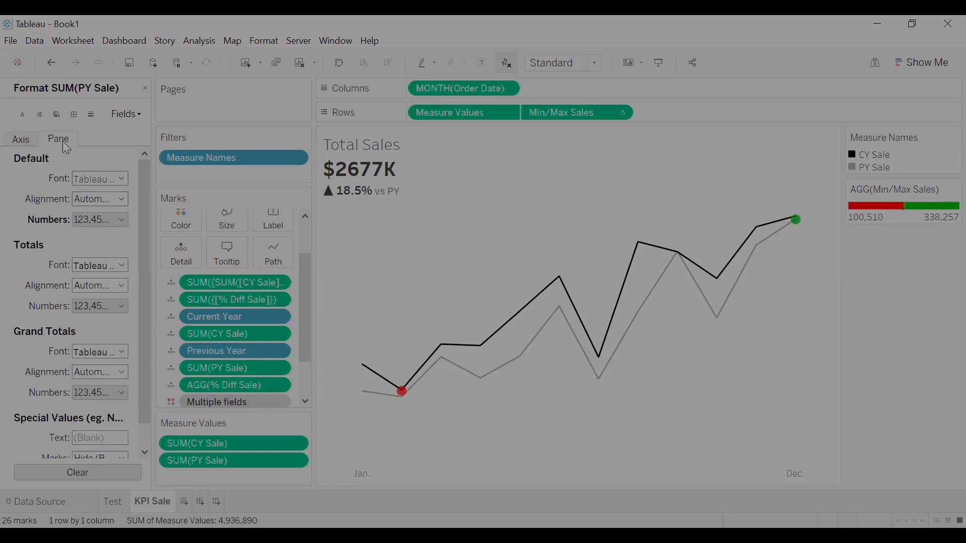
{"action": "left_click", "coordinate": [101, 220]}
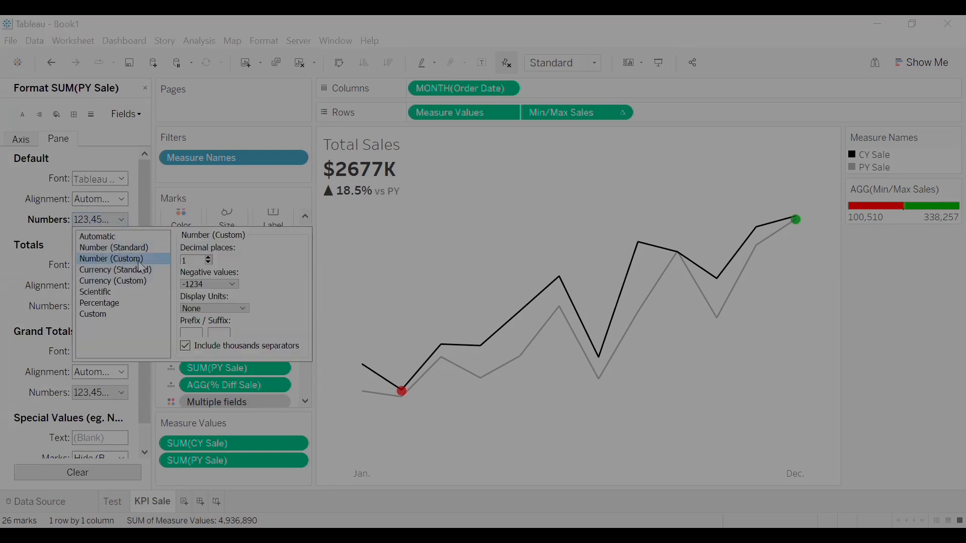
{"action": "left_click", "coordinate": [208, 262]}
{"action": "left_click", "coordinate": [197, 308]}
{"action": "left_click", "coordinate": [197, 327]}
{"action": "left_click", "coordinate": [189, 348]}
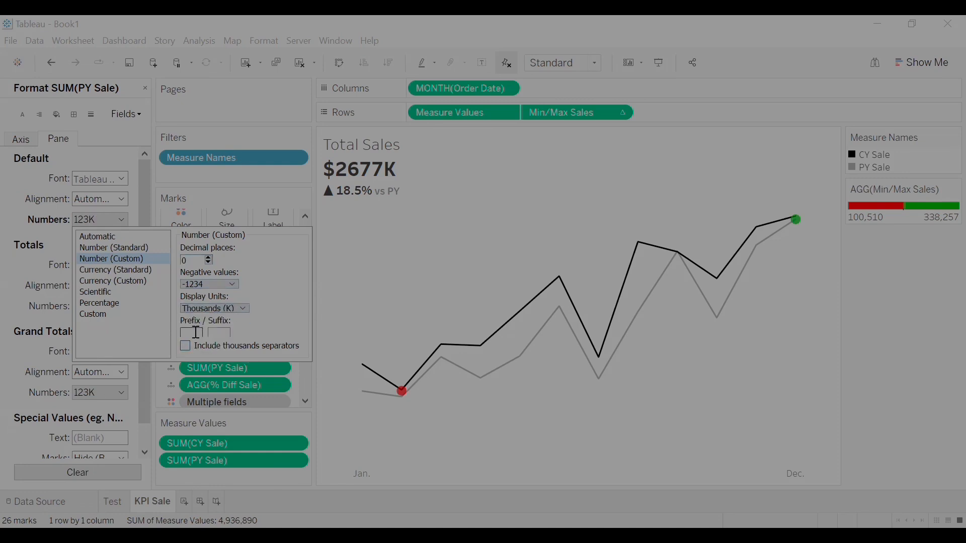
{"action": "left_click", "coordinate": [195, 332]}
{"action": "type", "text": "$"}
{"action": "left_click", "coordinate": [370, 282]}
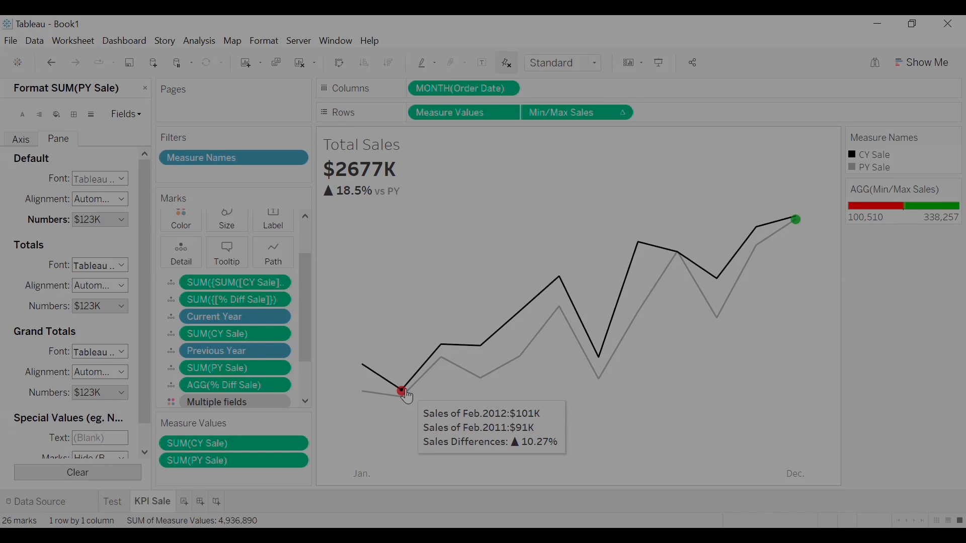
- Set the custom number format of AGG(% Diff Sale) to "▲ 0.0%; ▼ -0.0%;", check the red minimum marker's tooltip, and close the formatting
{"action": "left_click_drag", "start_coordinate": [307, 320], "coordinate": [308, 335]}
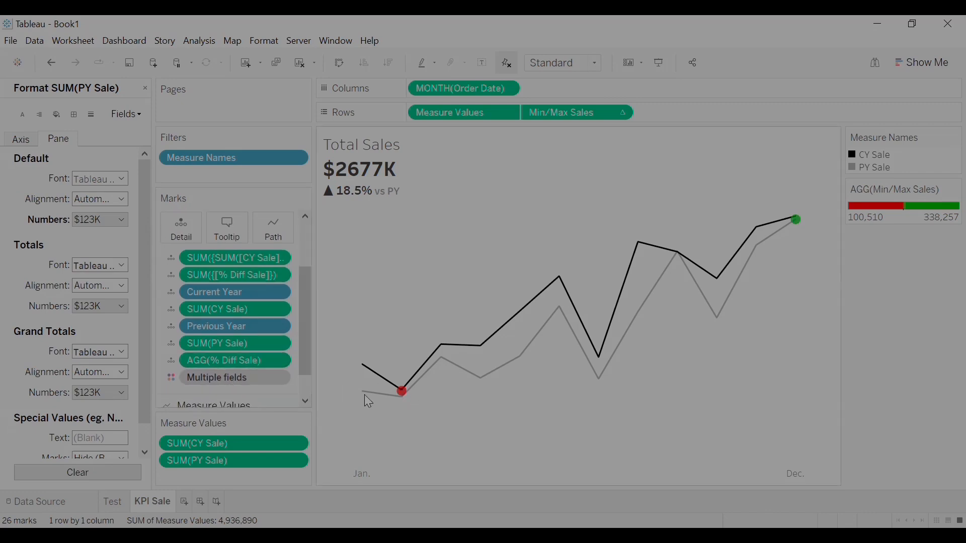
{"action": "mouse_move", "coordinate": [397, 391]}
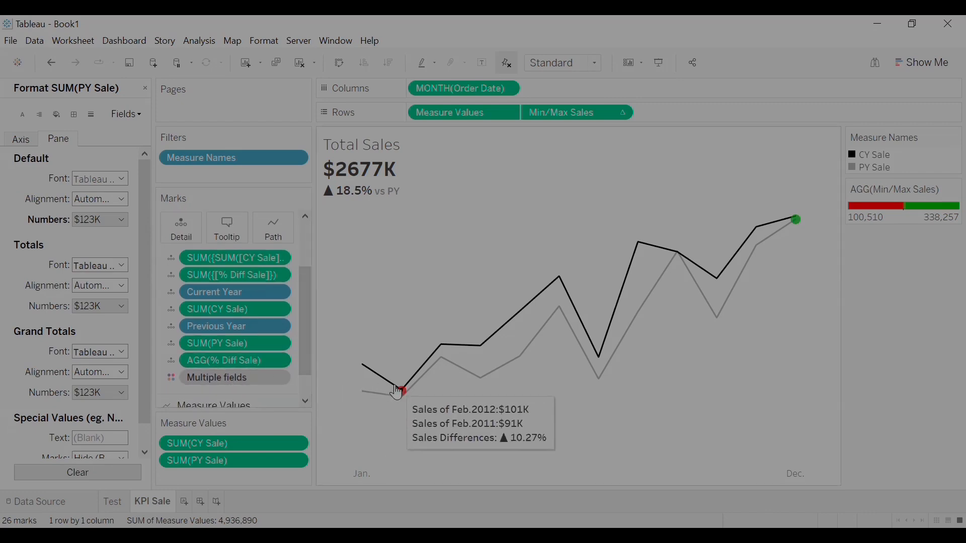
{"action": "right_click", "coordinate": [247, 360]}
{"action": "left_click", "coordinate": [287, 429]}
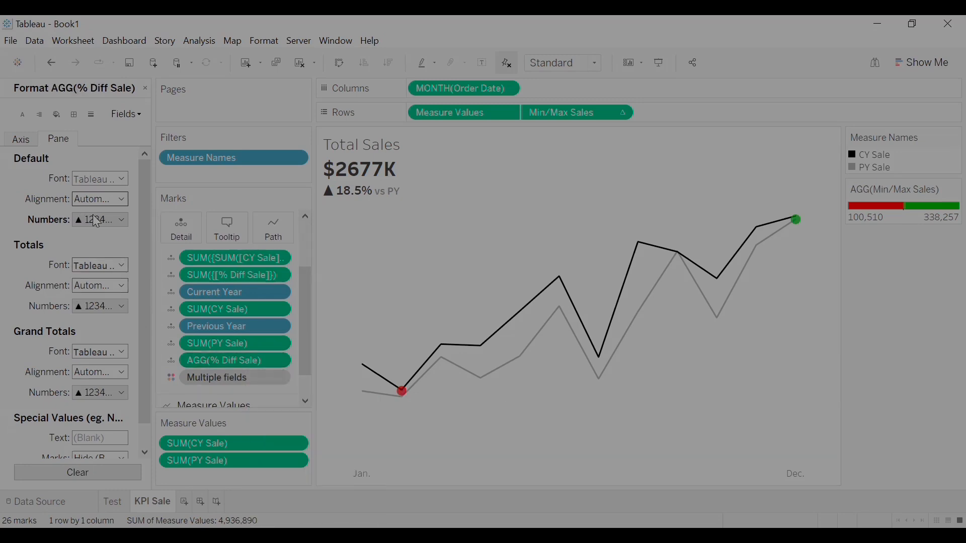
{"action": "left_click", "coordinate": [101, 219]}
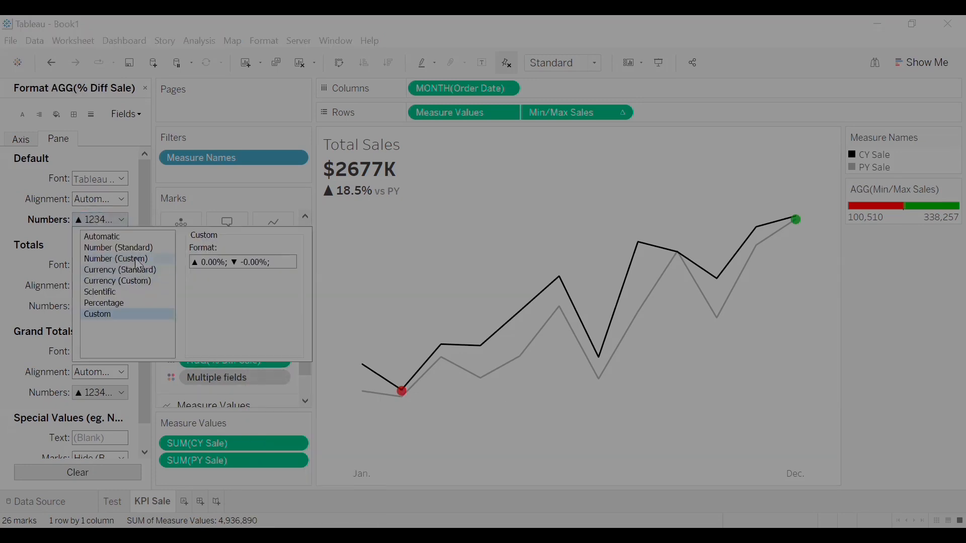
{"action": "left_click", "coordinate": [213, 264]}
{"action": "key", "text": "BackSpace"}
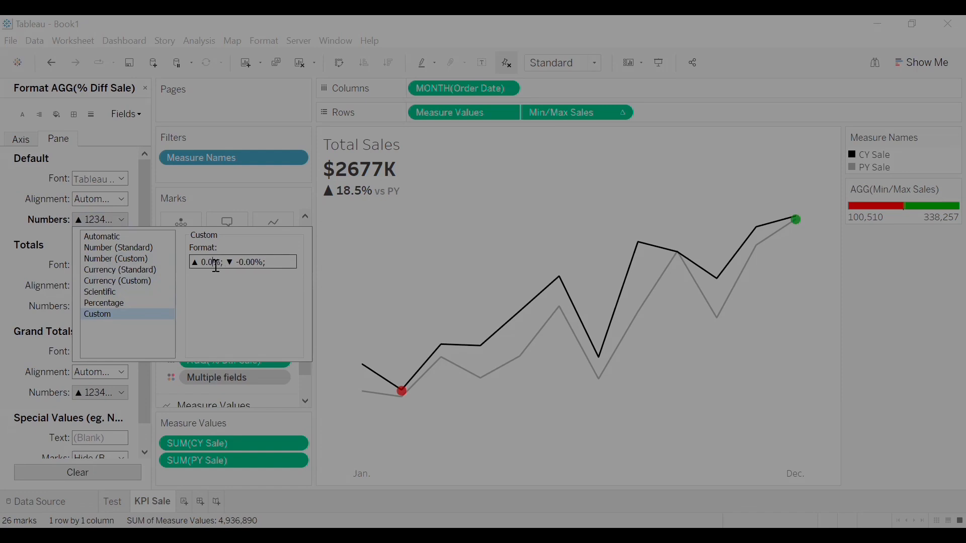
{"action": "left_click", "coordinate": [251, 262]}
{"action": "key", "text": "BackSpace"}
{"action": "key", "text": "BackSpace"}
{"action": "mouse_move", "coordinate": [403, 395]}
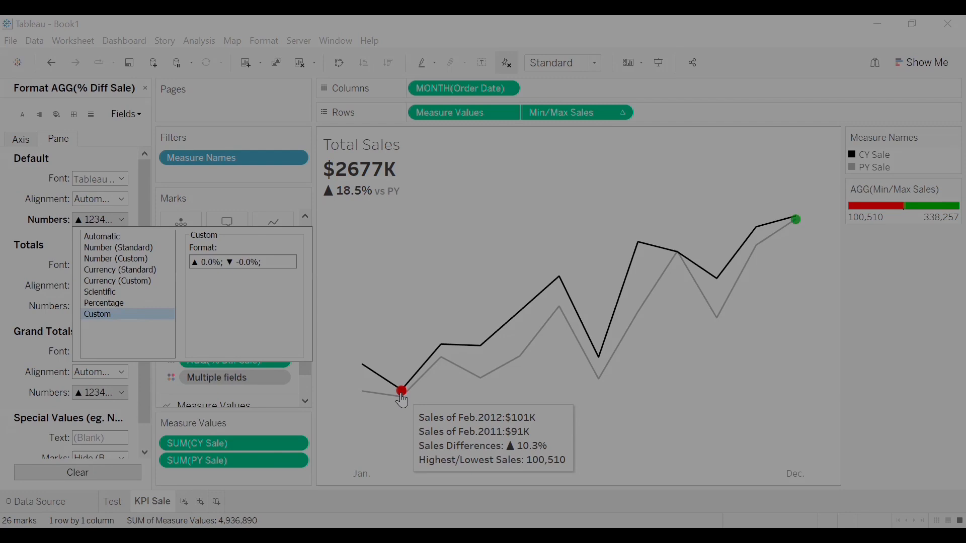
{"action": "left_click", "coordinate": [132, 97]}
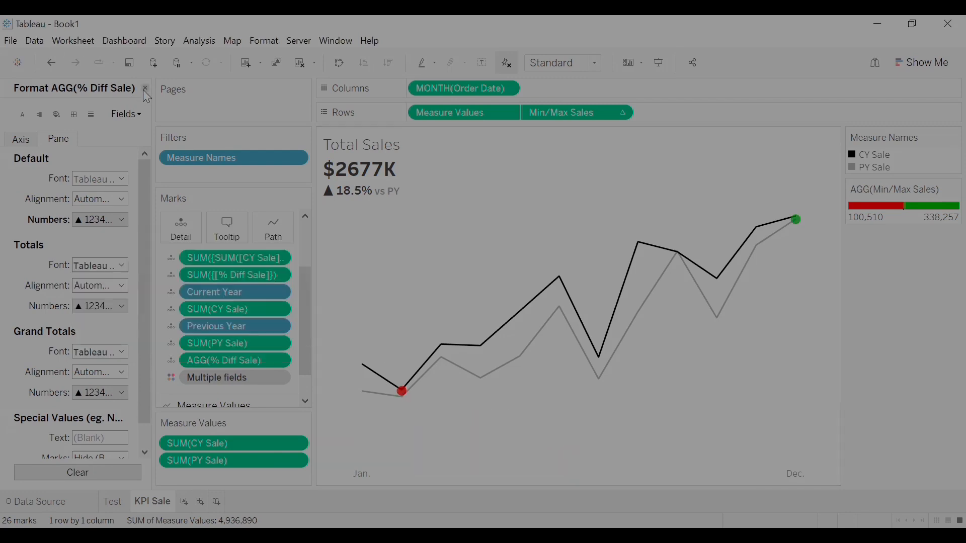
{"action": "left_click", "coordinate": [145, 88]}
- Expand the Min/Max Sales marks card and bring its Min/Max Sales color field into reach
{"action": "scroll", "coordinate": [304, 330], "scroll_direction": "down", "scroll_amount": 2}
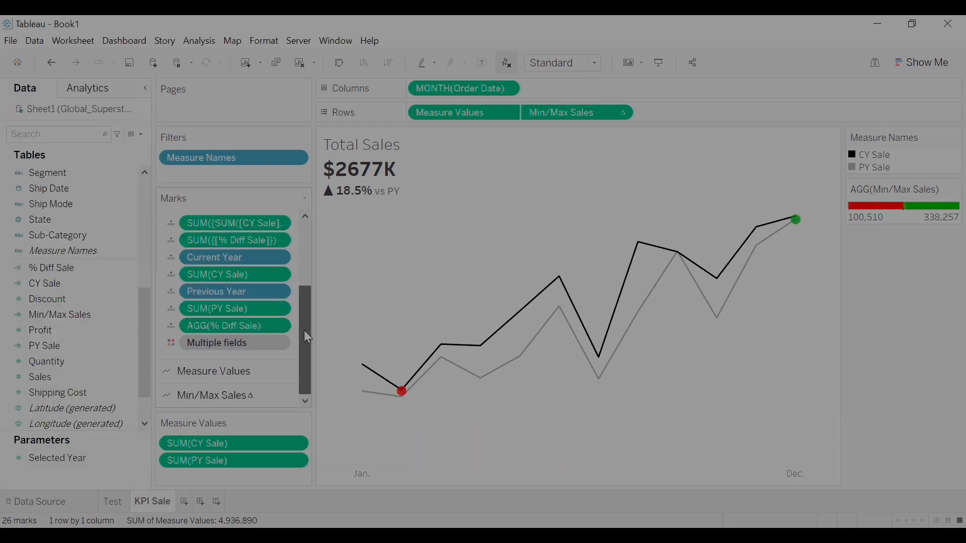
{"action": "left_click", "coordinate": [224, 396]}
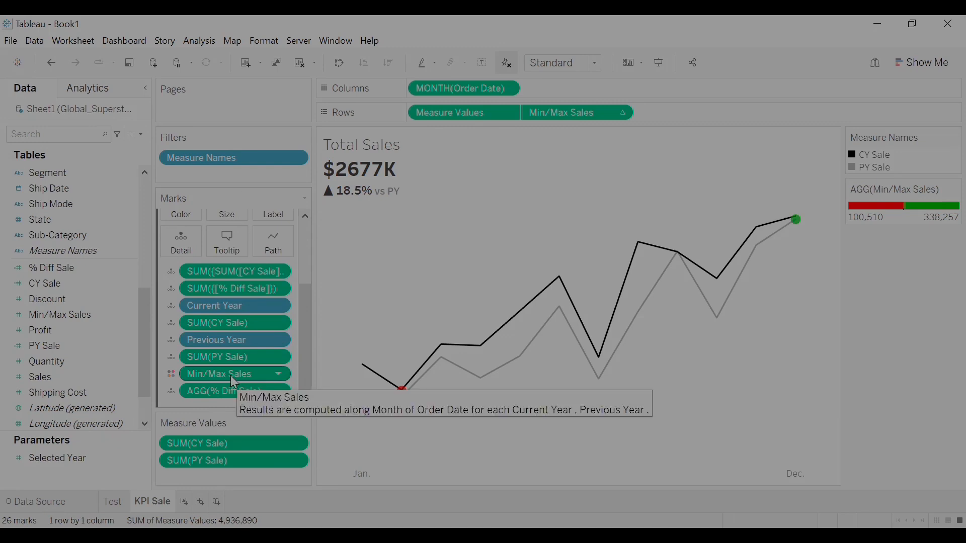
{"action": "left_click_drag", "start_coordinate": [304, 306], "coordinate": [301, 269]}
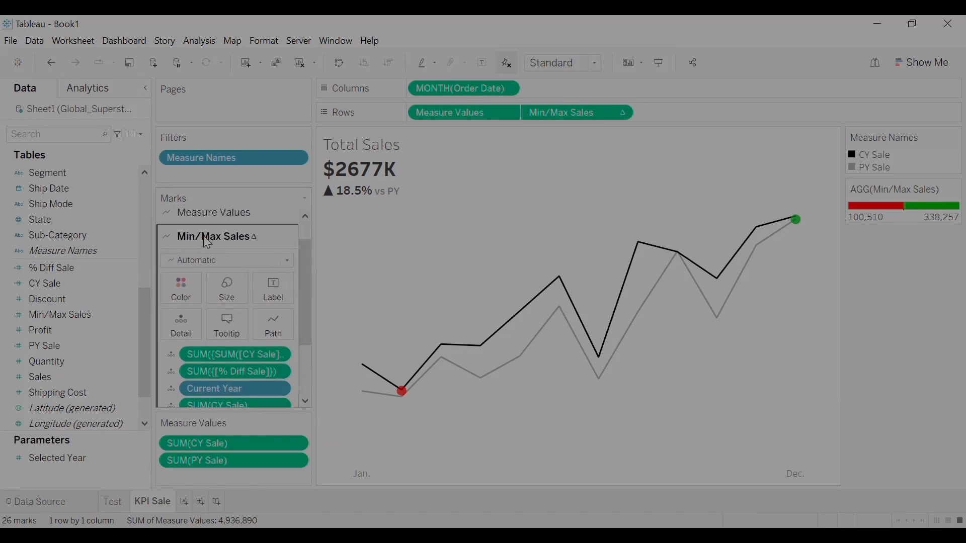
{"action": "left_click_drag", "start_coordinate": [307, 282], "coordinate": [299, 361]}
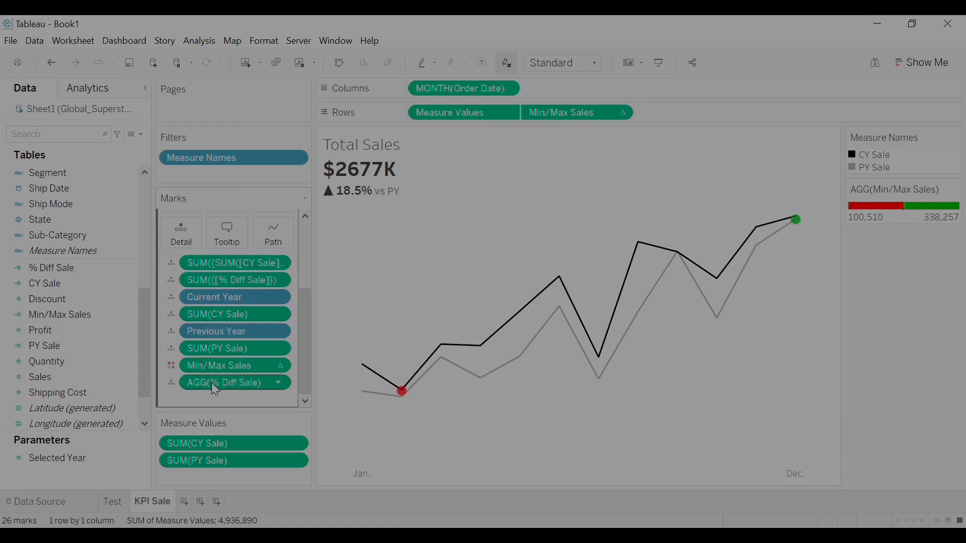
- Format the Min/Max Sales values in the pane with a custom number format using 0 decimal places
{"action": "right_click", "coordinate": [225, 372]}
{"action": "left_click", "coordinate": [256, 415]}
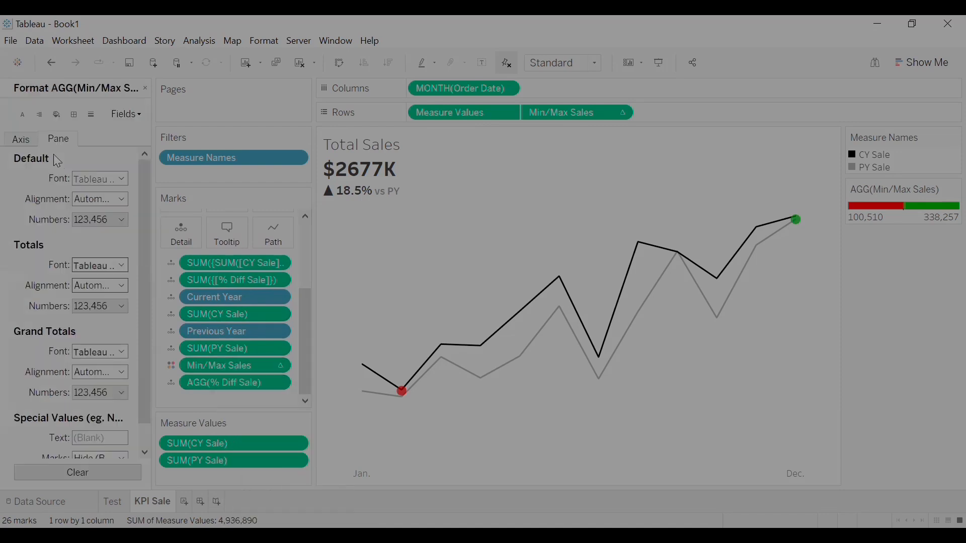
{"action": "left_click", "coordinate": [96, 220]}
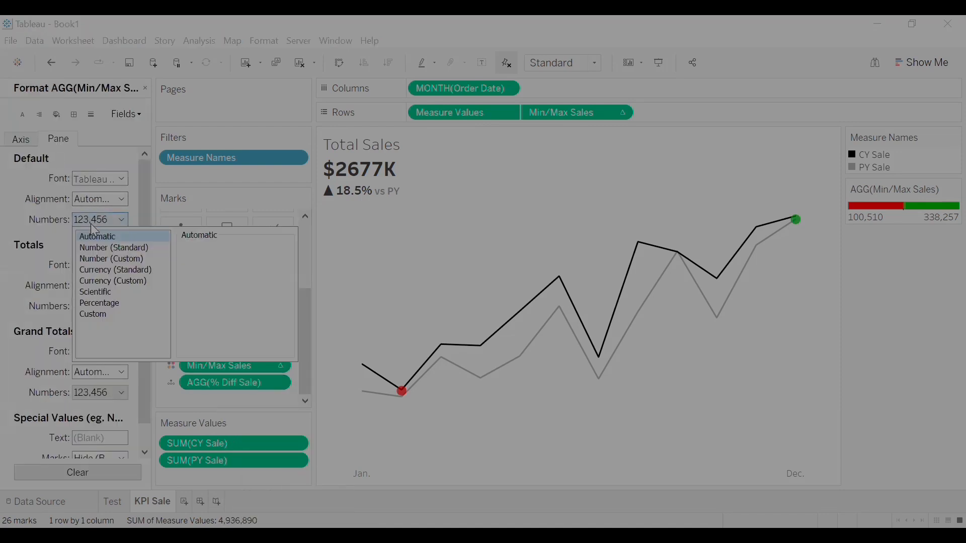
{"action": "left_click", "coordinate": [126, 258]}
{"action": "left_click", "coordinate": [233, 284]}
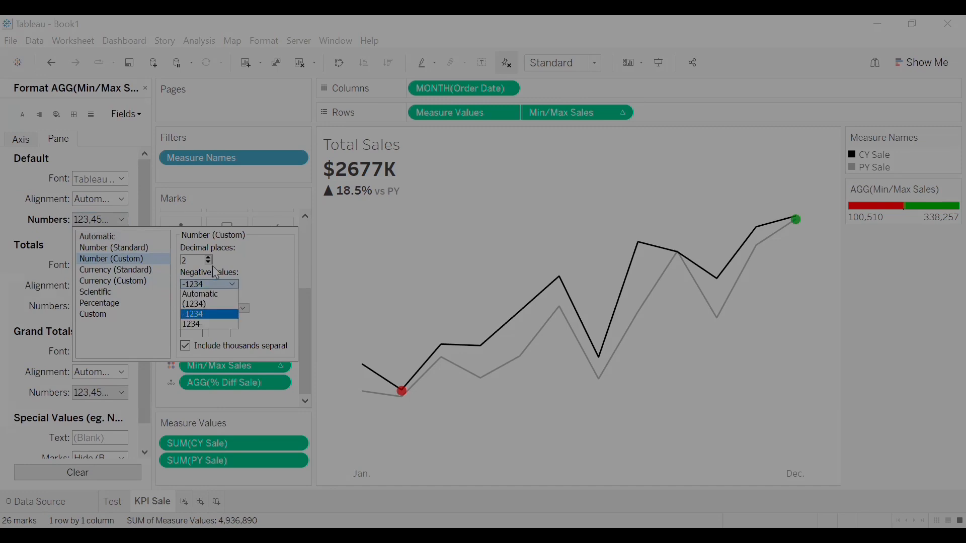
{"action": "left_click", "coordinate": [209, 262]}
{"action": "left_click", "coordinate": [209, 262]}
{"action": "left_click", "coordinate": [208, 263]}
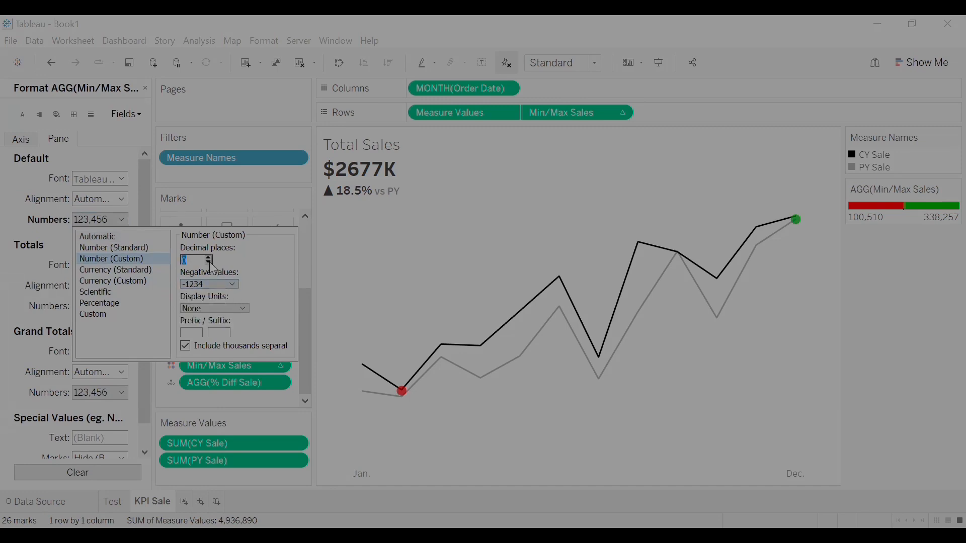
- Set the Min/Max Sales number format to display units of Thousands (K) with a $ prefix and no thousands separators
{"action": "left_click", "coordinate": [211, 284]}
{"action": "left_click", "coordinate": [209, 308]}
{"action": "left_click", "coordinate": [209, 308]}
{"action": "left_click", "coordinate": [210, 329]}
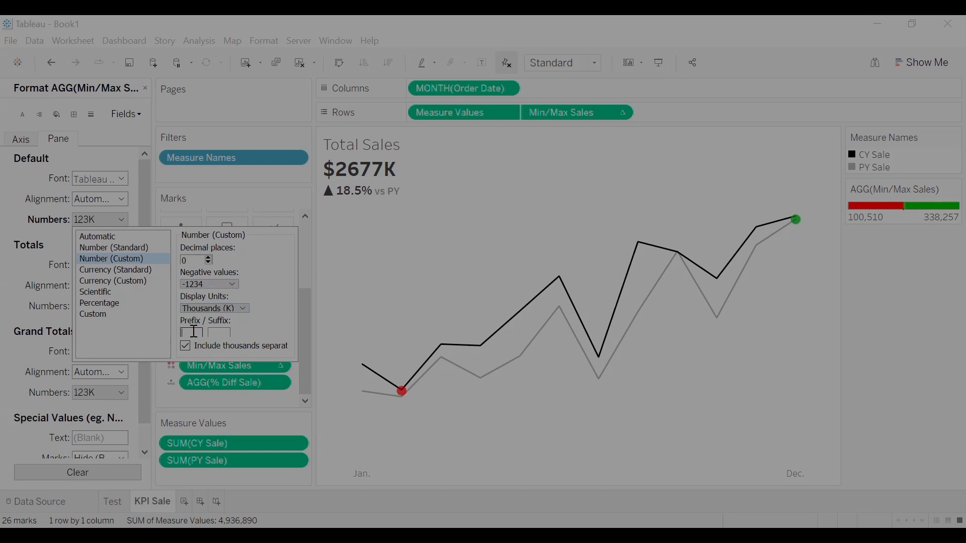
{"action": "type", "text": "$"}
{"action": "left_click", "coordinate": [186, 347]}
{"action": "left_click", "coordinate": [402, 393]}
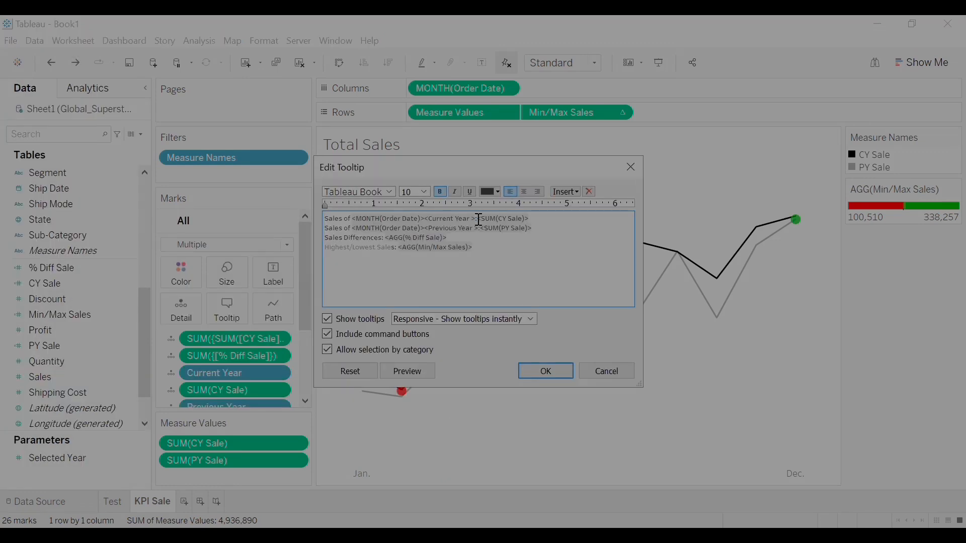
- Color the current-year and previous-year "Sales of" label text in the tooltip light gray, leaving out the sales values
{"action": "left_click_drag", "start_coordinate": [479, 218], "coordinate": [325, 219]}
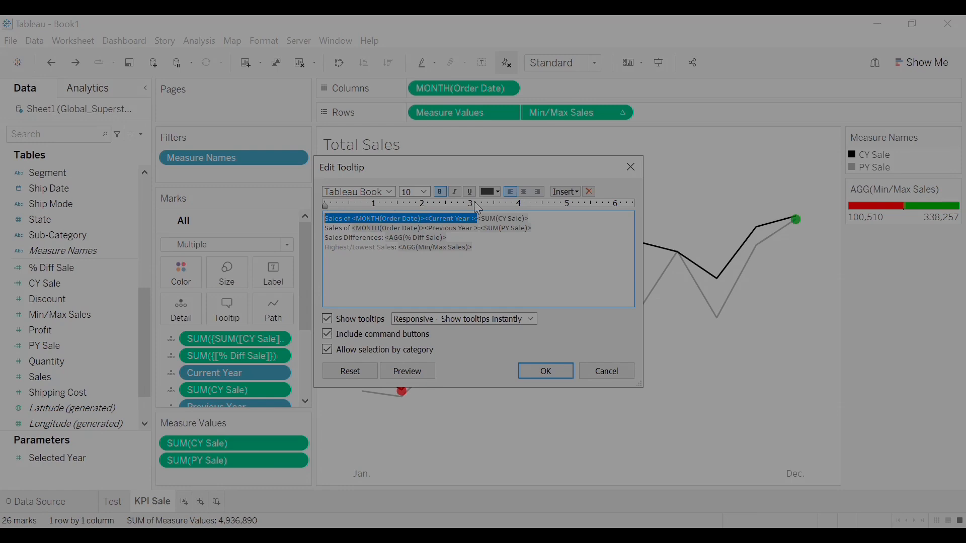
{"action": "left_click", "coordinate": [501, 193]}
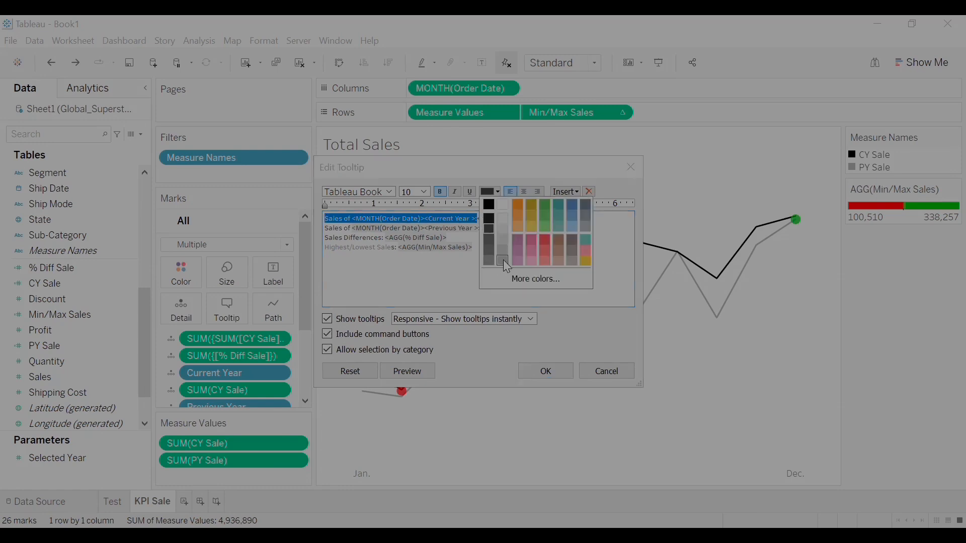
{"action": "left_click", "coordinate": [505, 264]}
{"action": "left_click_drag", "start_coordinate": [481, 229], "coordinate": [325, 229]}
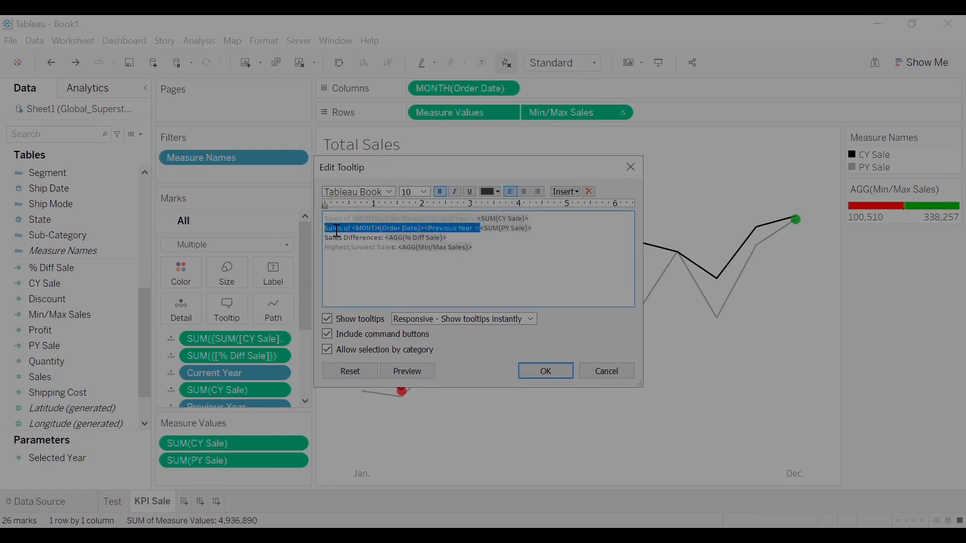
{"action": "left_click", "coordinate": [498, 195]}
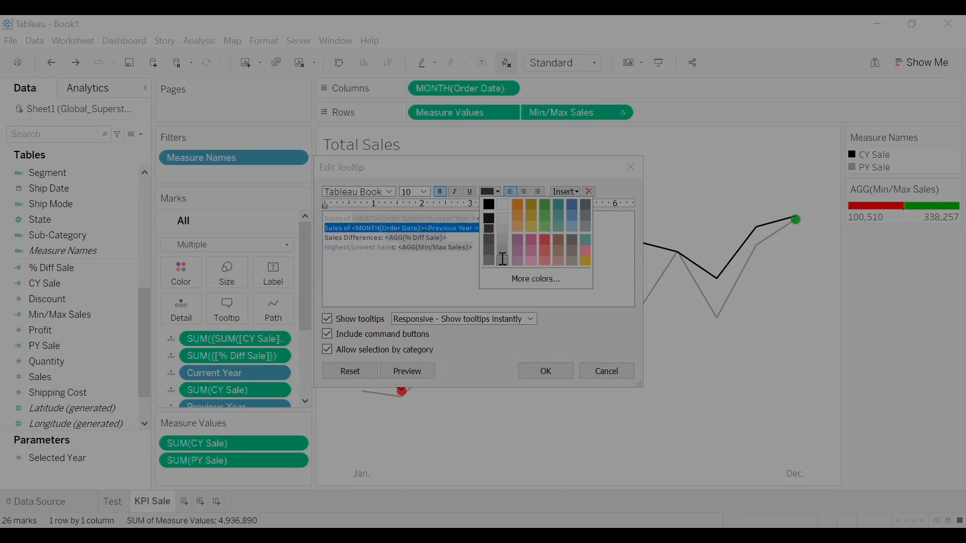
{"action": "left_click", "coordinate": [505, 262]}
- Color the "Sales Differences:" label in the tooltip light gray and apply the tooltip changes
{"action": "left_click", "coordinate": [381, 241]}
{"action": "left_click_drag", "start_coordinate": [384, 239], "coordinate": [325, 238]}
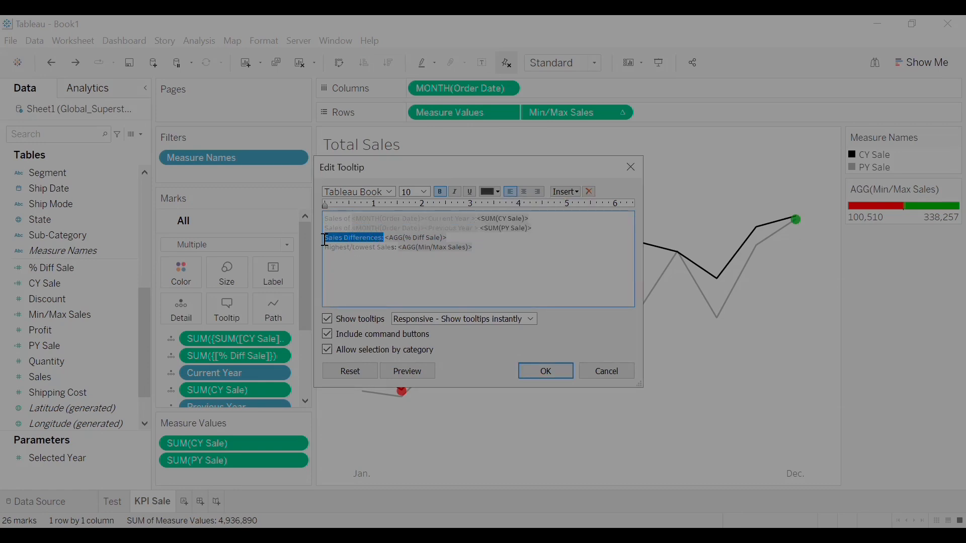
{"action": "left_click", "coordinate": [497, 197]}
{"action": "left_click", "coordinate": [504, 262]}
{"action": "left_click", "coordinate": [399, 250]}
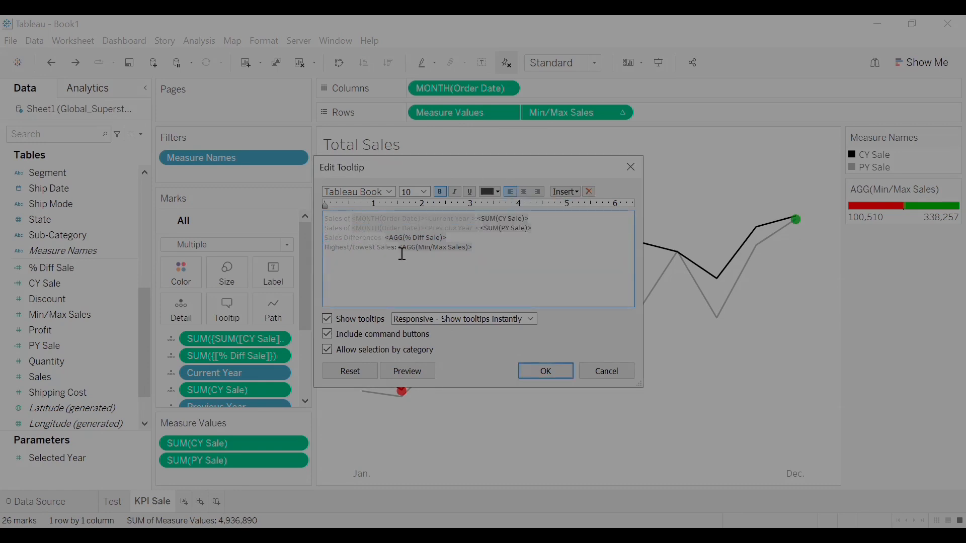
{"action": "left_click", "coordinate": [546, 371]}
- Color the colon after "Highest/Lowest Sales" in the tooltip light gray and apply the change
{"action": "mouse_move", "coordinate": [441, 356]}
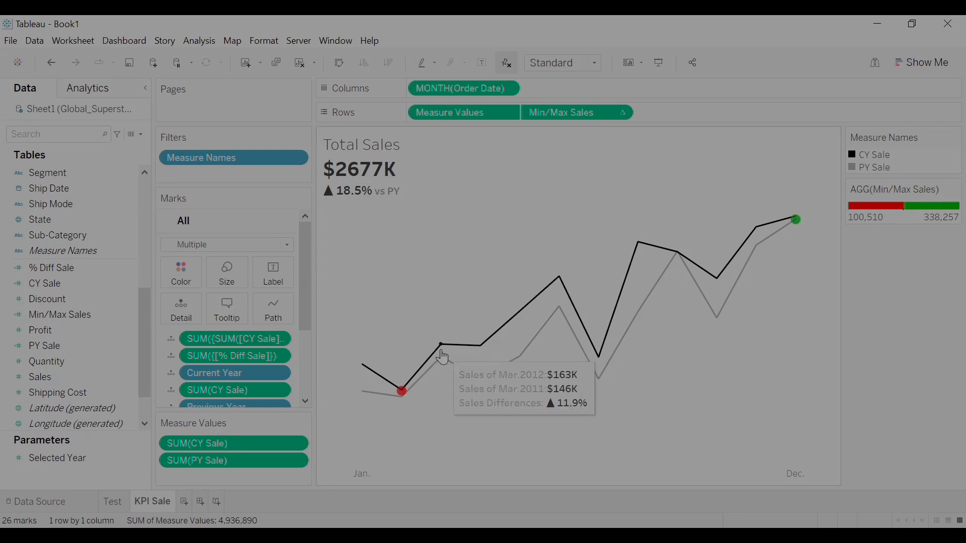
{"action": "mouse_move", "coordinate": [402, 391]}
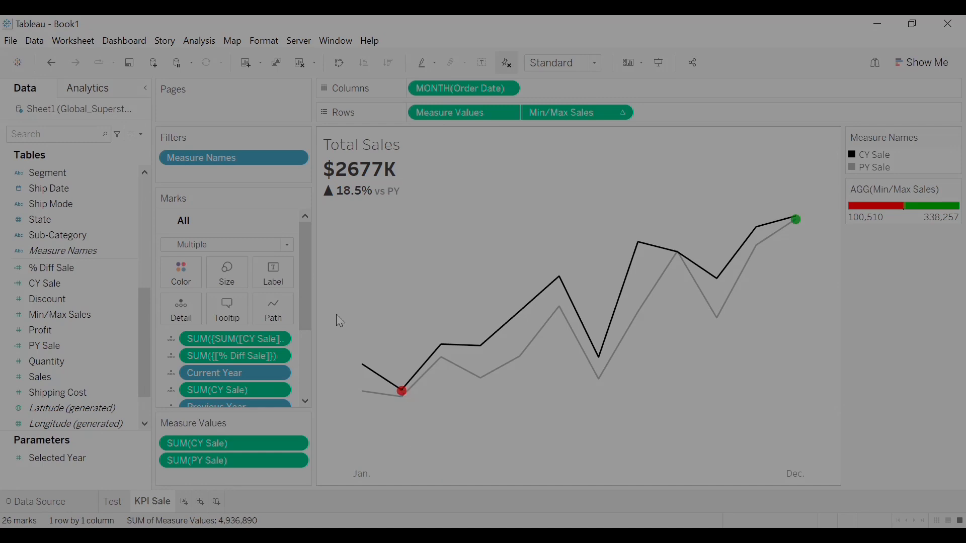
{"action": "left_click", "coordinate": [225, 307]}
{"action": "left_click_drag", "start_coordinate": [398, 248], "coordinate": [394, 249]}
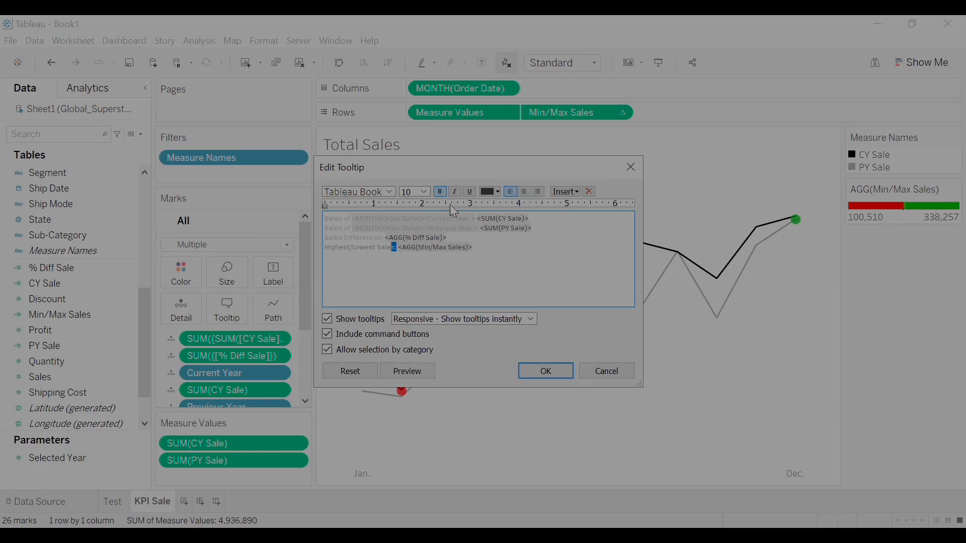
{"action": "left_click", "coordinate": [498, 192]}
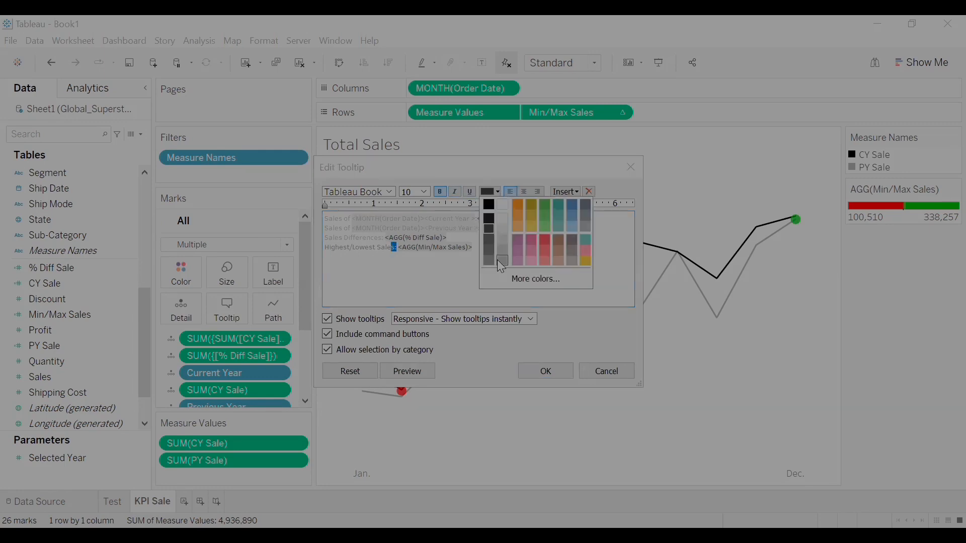
{"action": "left_click", "coordinate": [502, 264]}
{"action": "left_click", "coordinate": [545, 372]}
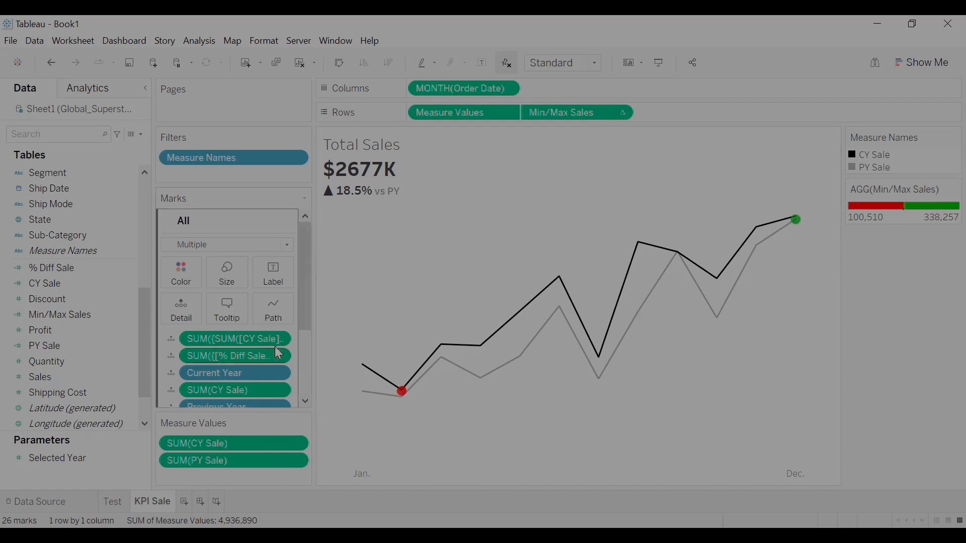
- Reopen the tooltip editor and color the entire "Highest/Lowest Sales:" label light gray
{"action": "left_click", "coordinate": [226, 316]}
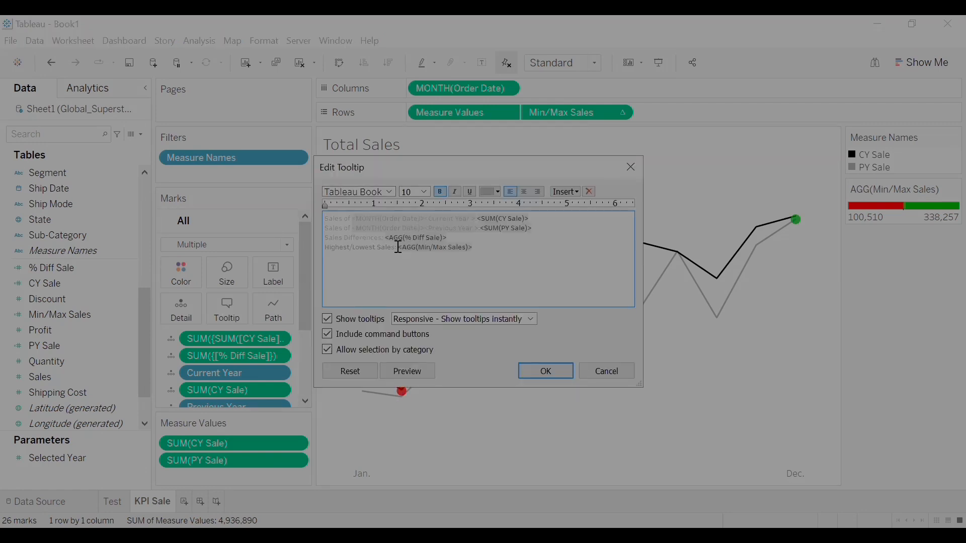
{"action": "left_click_drag", "start_coordinate": [401, 247], "coordinate": [325, 247]}
{"action": "left_click", "coordinate": [497, 193]}
{"action": "left_click", "coordinate": [502, 261]}
{"action": "left_click", "coordinate": [429, 271]}
- Insert a space before each value field in the four tooltip lines and apply the tooltip changes
{"action": "left_click", "coordinate": [400, 248]}
{"action": "left_click", "coordinate": [386, 237]}
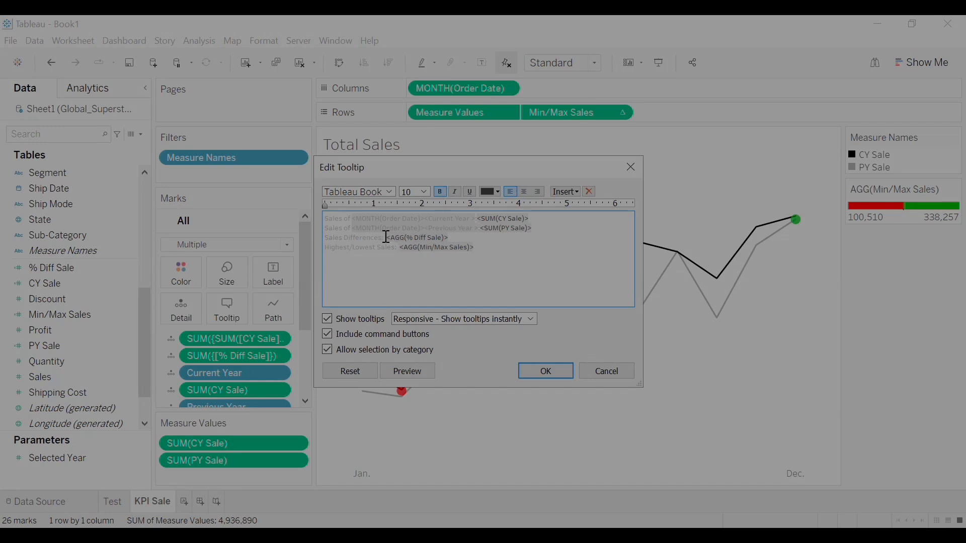
{"action": "left_click", "coordinate": [483, 228]}
{"action": "left_click", "coordinate": [480, 218]}
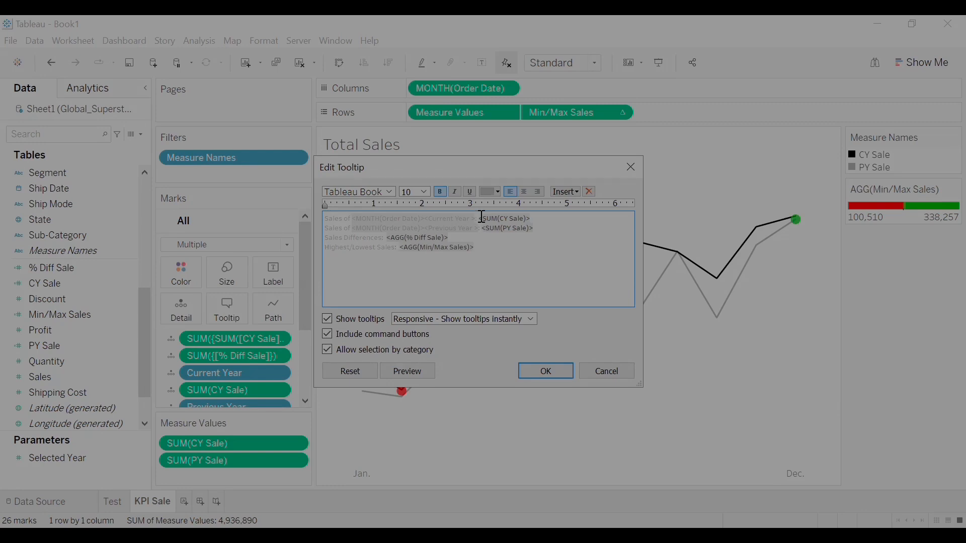
{"action": "left_click", "coordinate": [548, 371]}
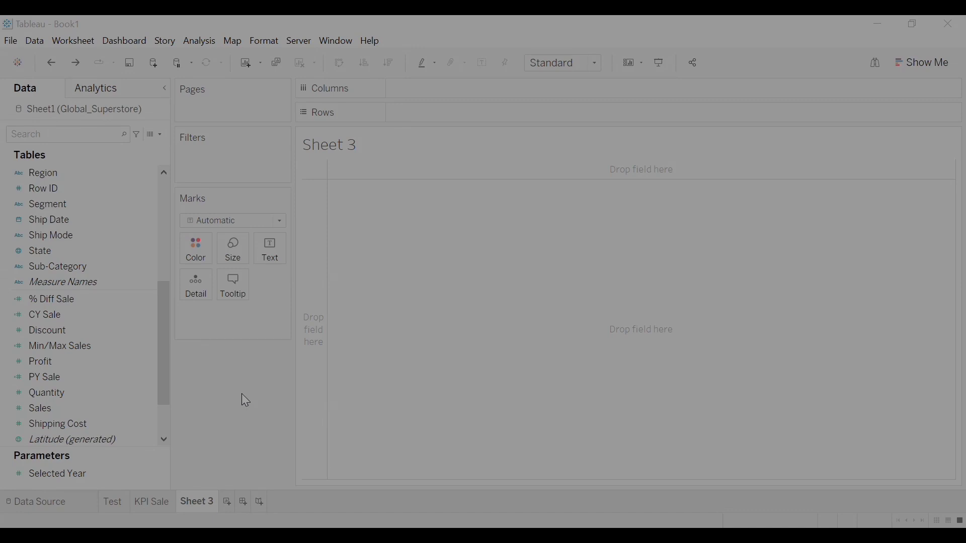
- Start a new parameter on Sheet 3 named "Select KPI" with the String data type
{"action": "left_click", "coordinate": [160, 135]}
{"action": "left_click", "coordinate": [106, 167]}
{"action": "left_click_drag", "start_coordinate": [340, 147], "coordinate": [245, 151]}
{"action": "key", "text": "BackSpace"}
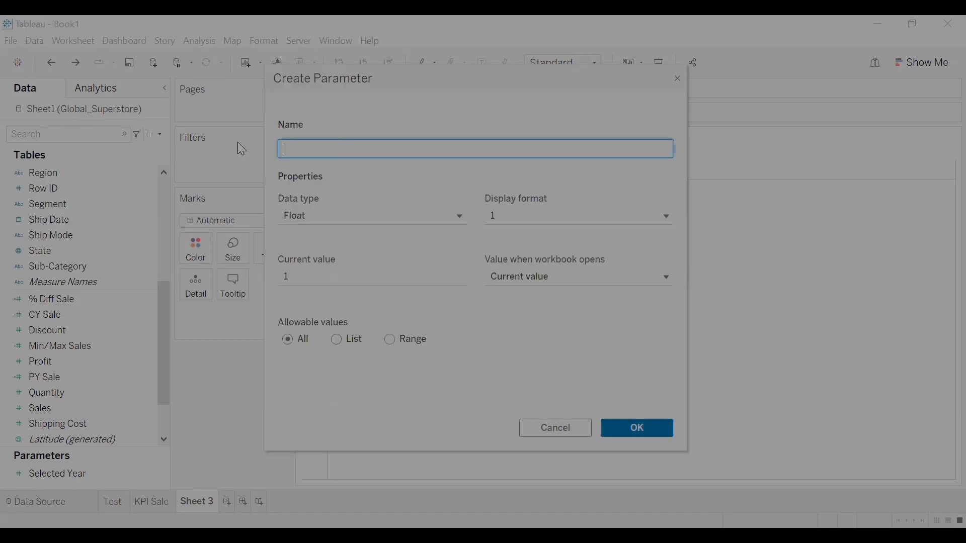
{"action": "type", "text": "Select KPI"}
{"action": "left_click", "coordinate": [336, 218]}
{"action": "left_click", "coordinate": [336, 264]}
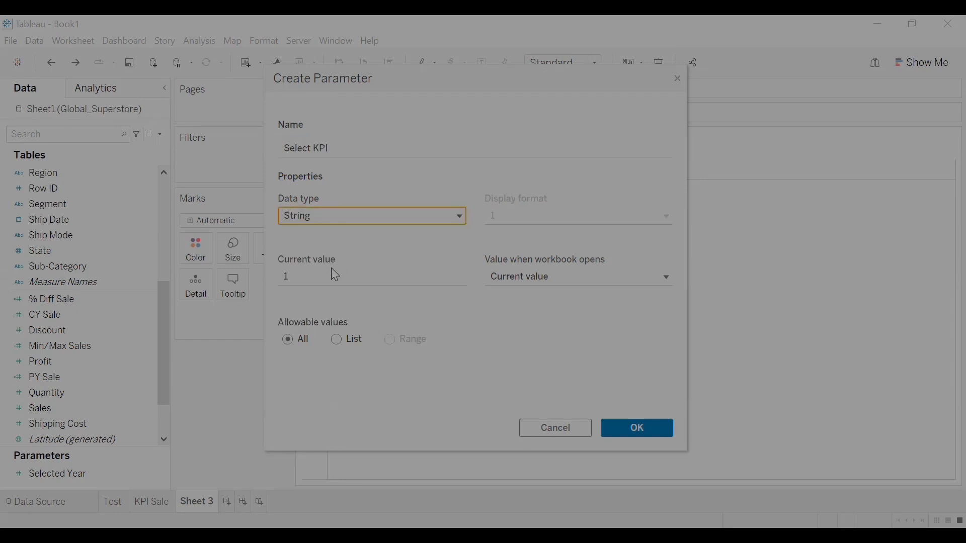
- Restrict the parameter's allowable values to a list of Sales, Profit and Quantity, and create the parameter
{"action": "left_click", "coordinate": [336, 340]}
{"action": "left_click", "coordinate": [319, 392]}
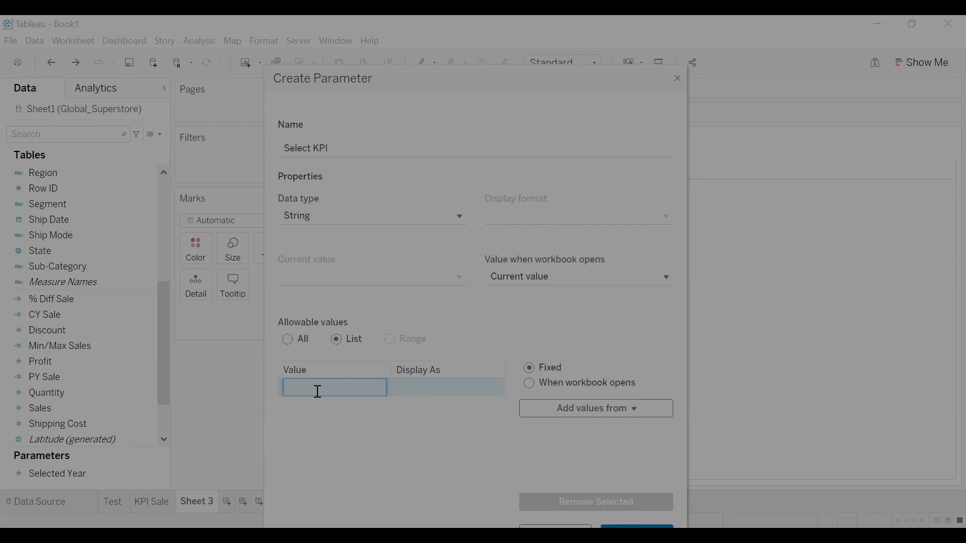
{"action": "type", "text": "Sales"}
{"action": "key", "text": "Return"}
{"action": "type", "text": "Proft"}
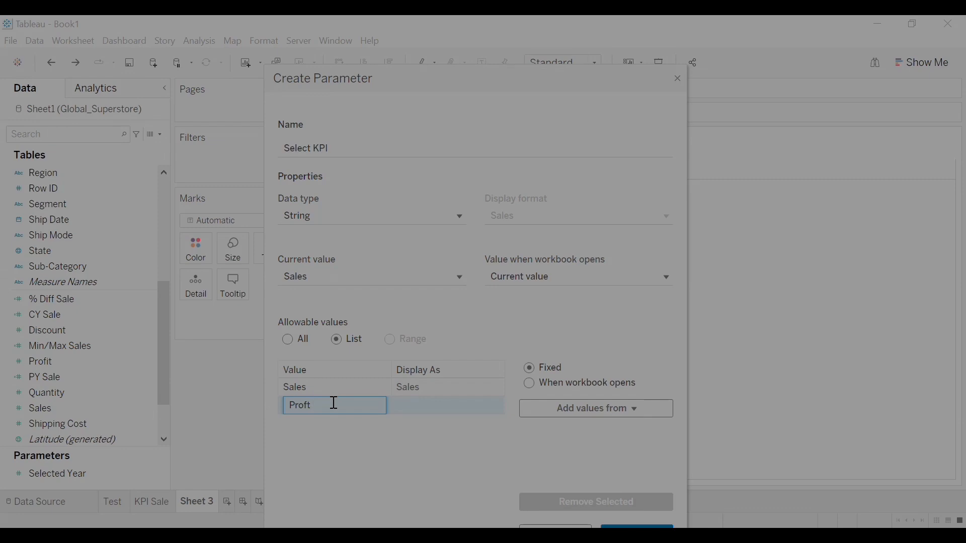
{"action": "key", "text": "BackSpace"}
{"action": "type", "text": "it"}
{"action": "key", "text": "Return"}
{"action": "type", "text": "Qu"}
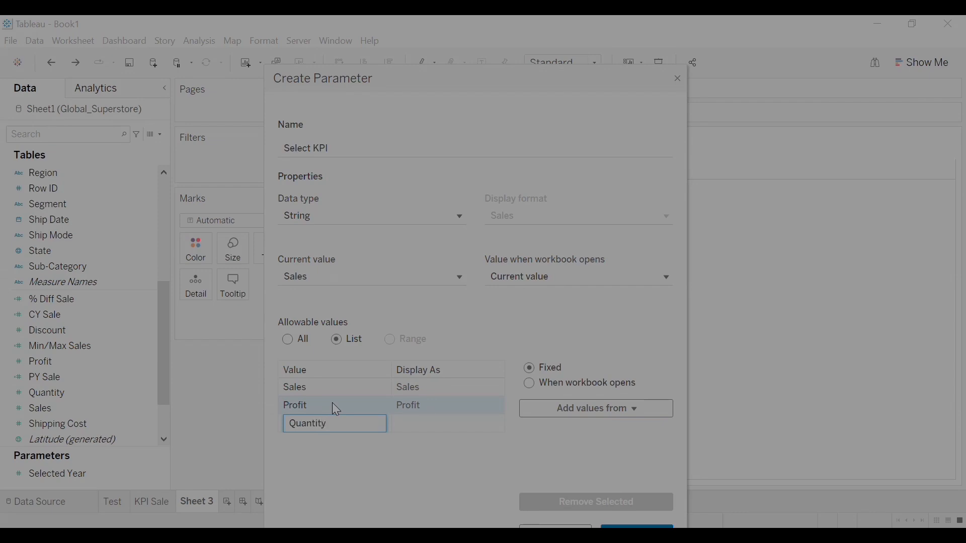
{"action": "key", "text": "Return"}
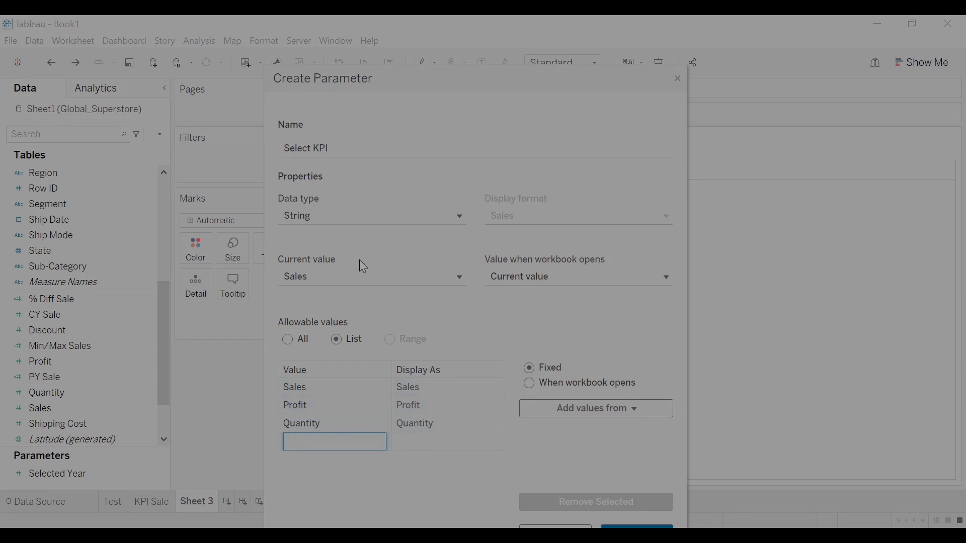
{"action": "left_click", "coordinate": [450, 75]}
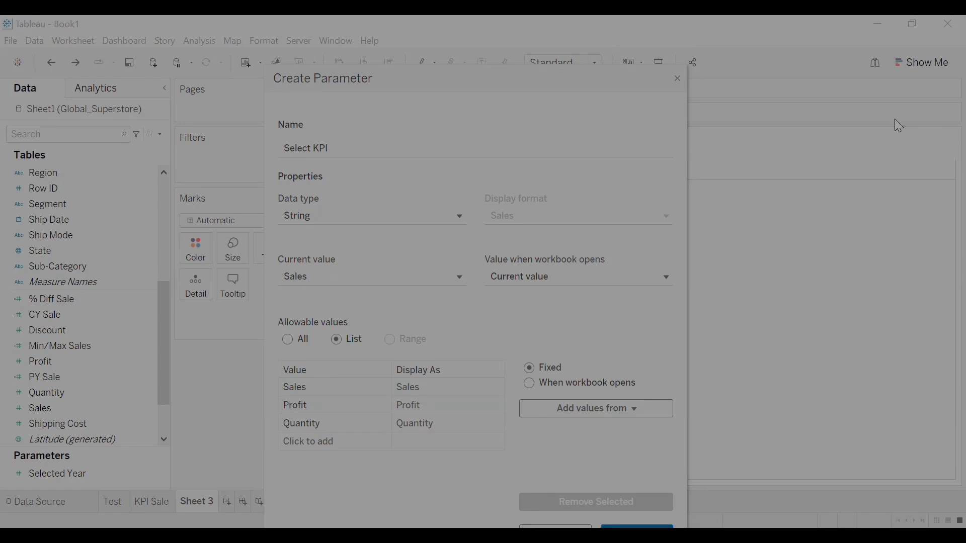
{"action": "left_click_drag", "start_coordinate": [542, 45], "coordinate": [542, 45]}
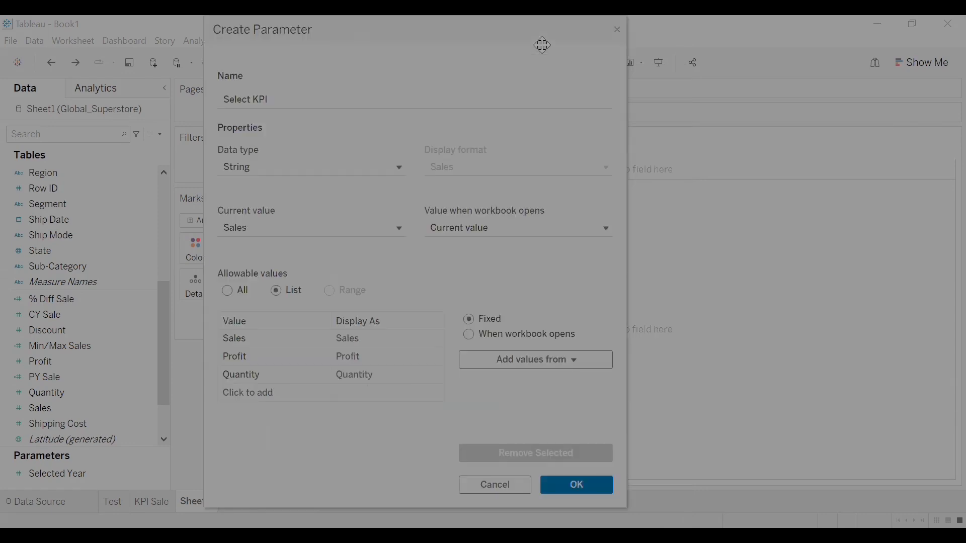
{"action": "left_click", "coordinate": [577, 485]}
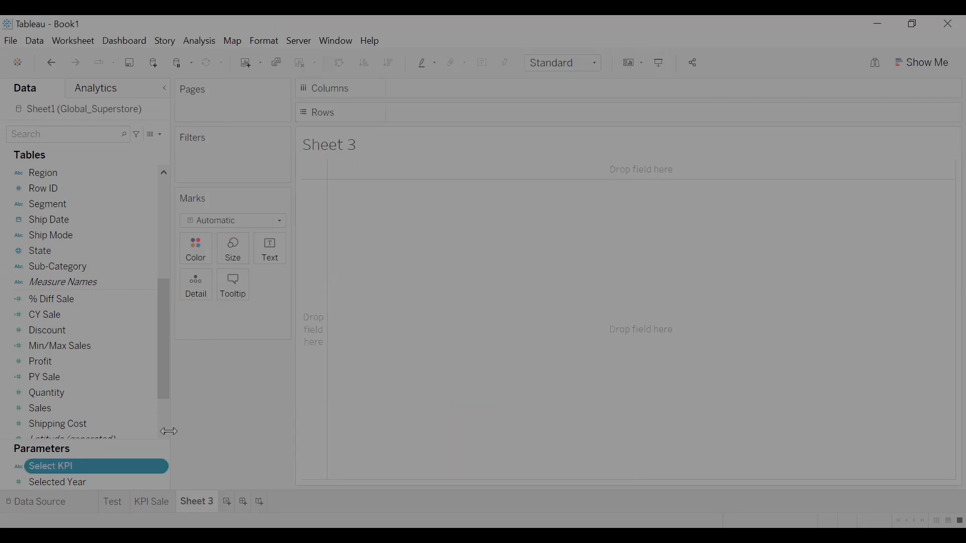
- Show the Select KPI parameter control on the sheet and check the values it offers
{"action": "right_click", "coordinate": [88, 466]}
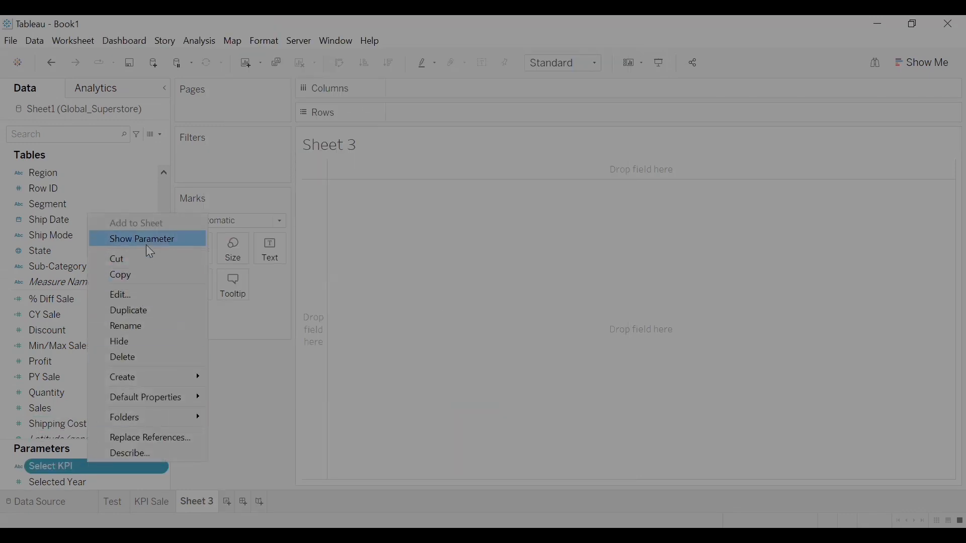
{"action": "left_click", "coordinate": [199, 239]}
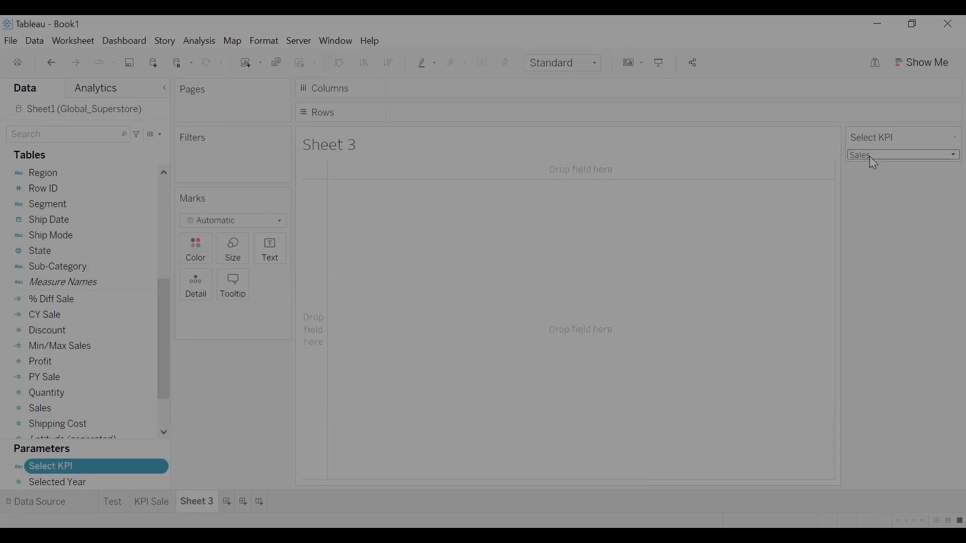
{"action": "left_click", "coordinate": [948, 157]}
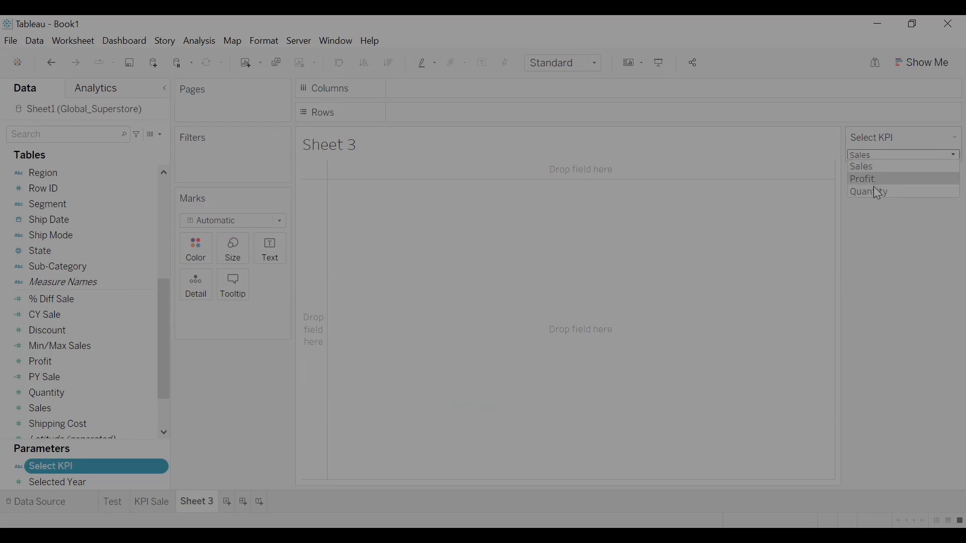
{"action": "left_click", "coordinate": [771, 219]}
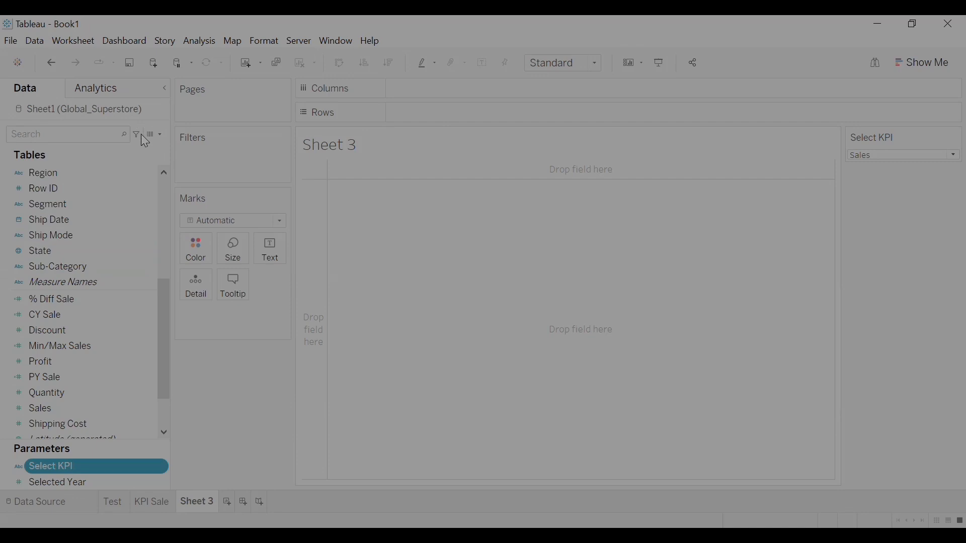
- Start a new calculated field named "Selected KPI Value"
{"action": "left_click", "coordinate": [161, 136]}
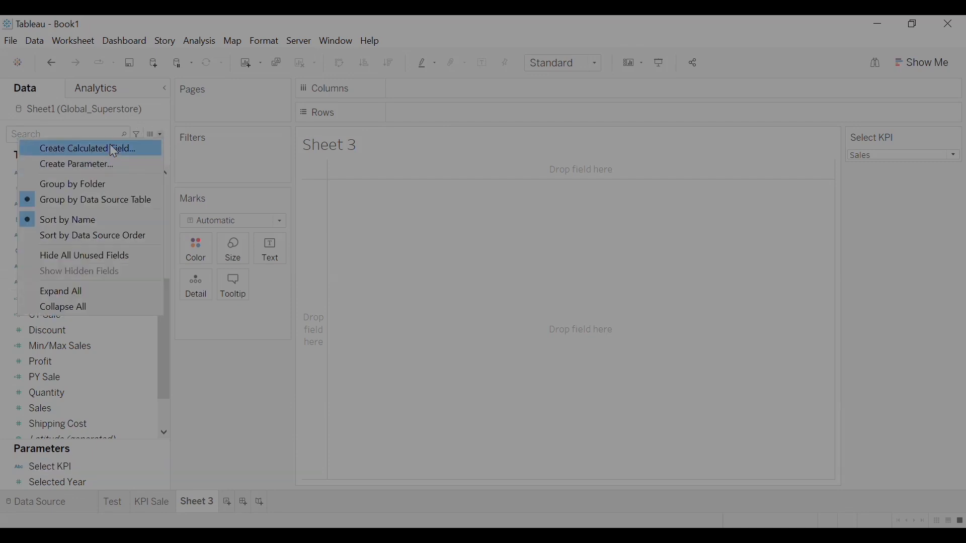
{"action": "left_click", "coordinate": [114, 149]}
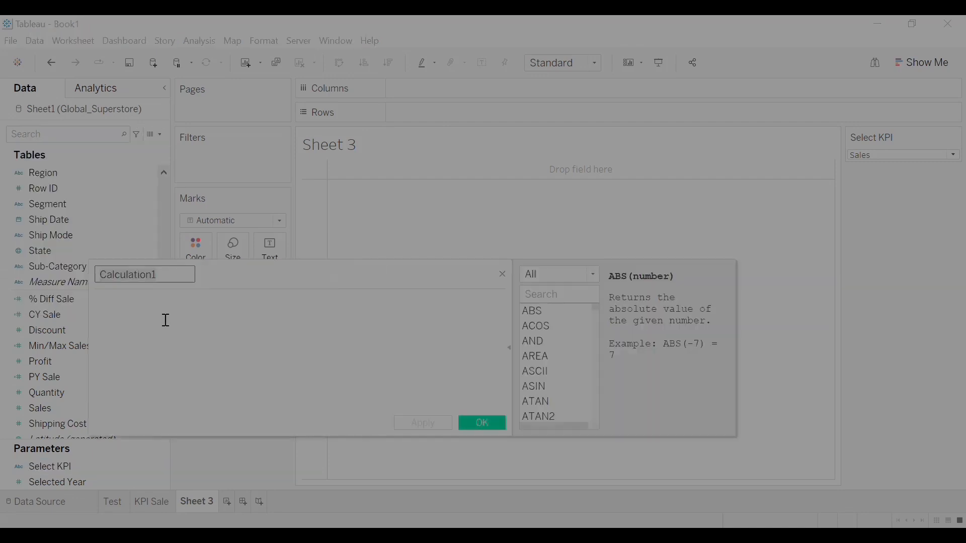
{"action": "key", "text": "BackSpace"}
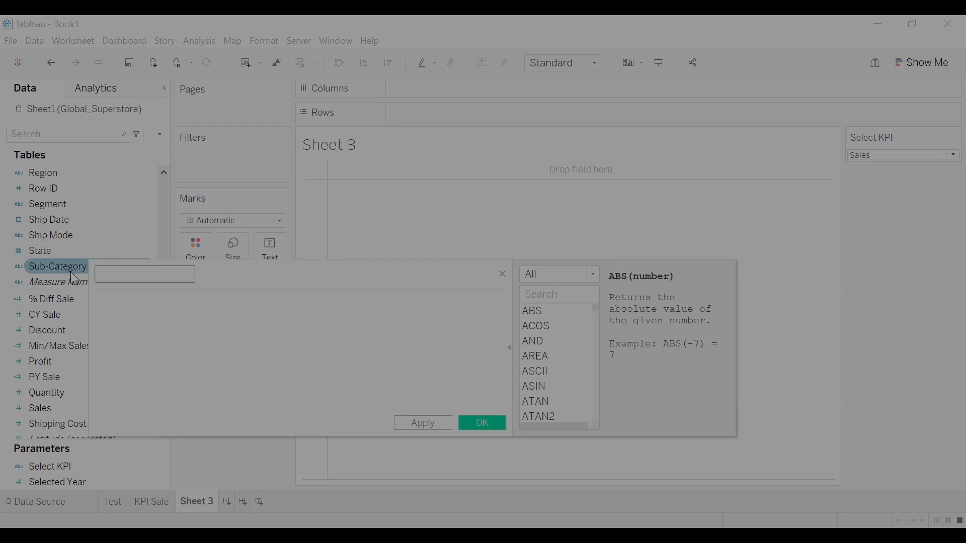
{"action": "type", "text": "Selected KPI Value"}
- Paste a CASE formula on [Select KPI] that returns [Quantity], [Profit] or [Sales] for the matching option, check its cases, and create the field
{"action": "left_click", "coordinate": [113, 331]}
{"action": "right_click", "coordinate": [116, 324]}
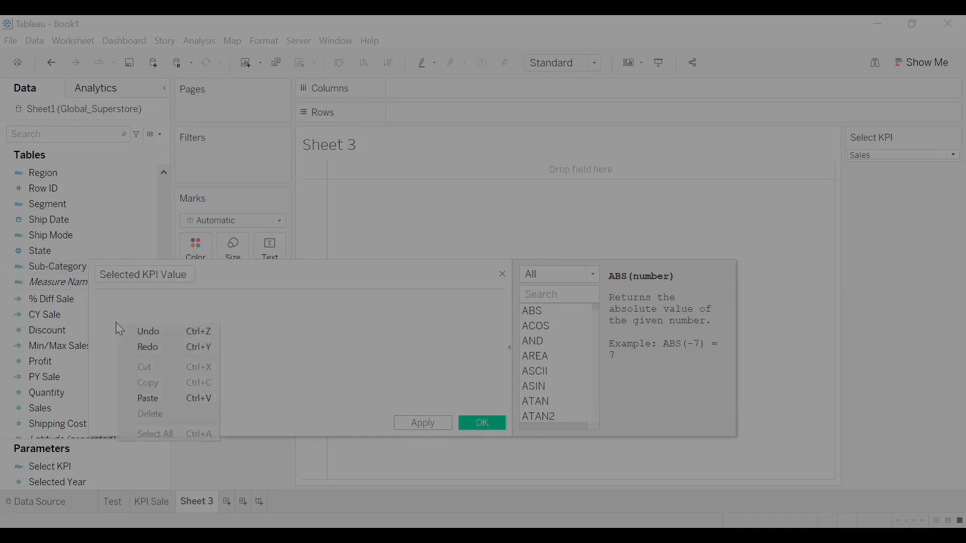
{"action": "left_click", "coordinate": [159, 408]}
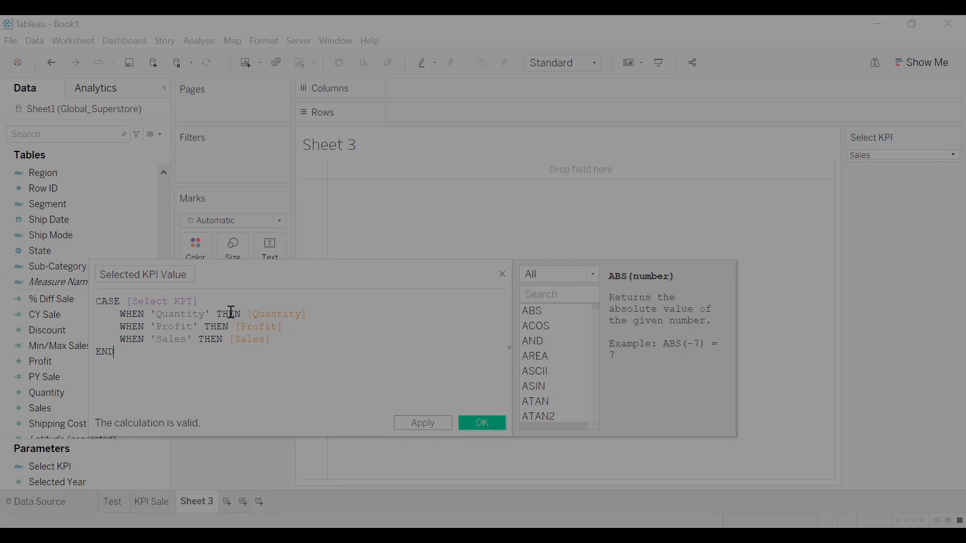
{"action": "left_click_drag", "start_coordinate": [251, 313], "coordinate": [308, 314]}
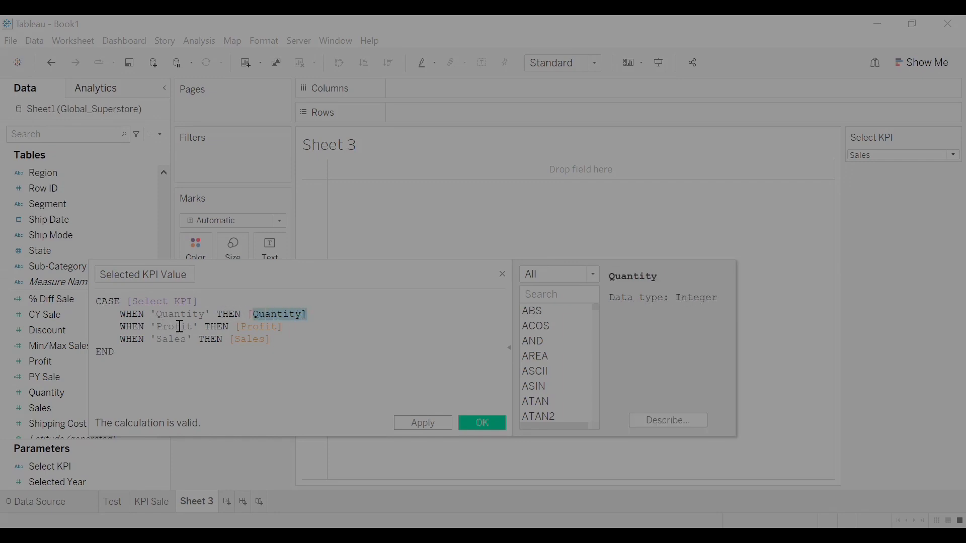
{"action": "left_click_drag", "start_coordinate": [237, 327], "coordinate": [262, 340]}
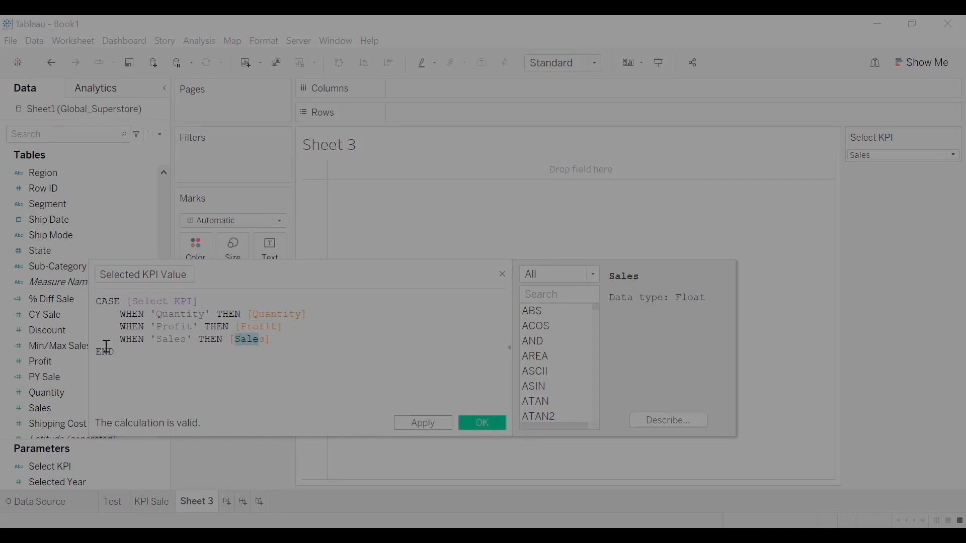
{"action": "left_click_drag", "start_coordinate": [114, 349], "coordinate": [96, 348]}
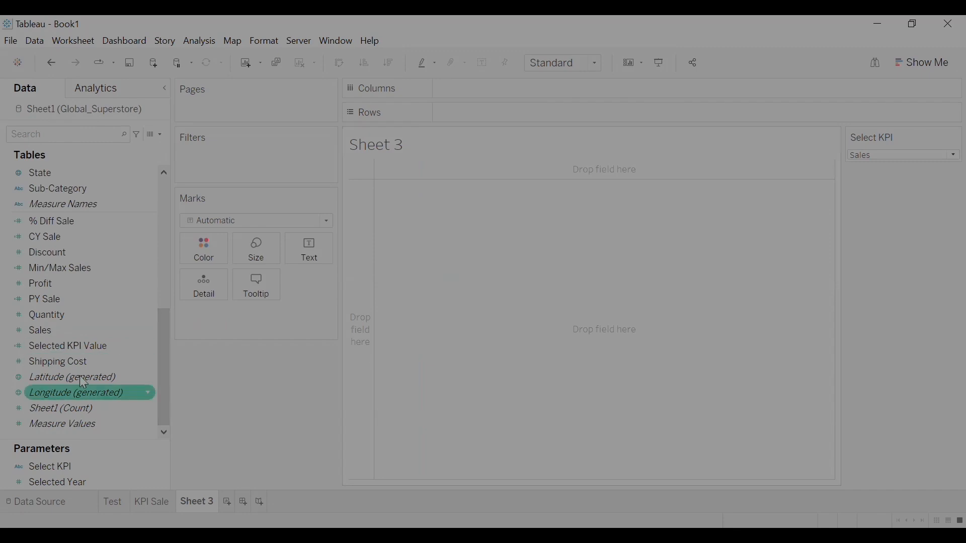
- Place Selected KPI Value on Rows and color the marks by the year of Order Date
{"action": "left_click", "coordinate": [99, 346]}
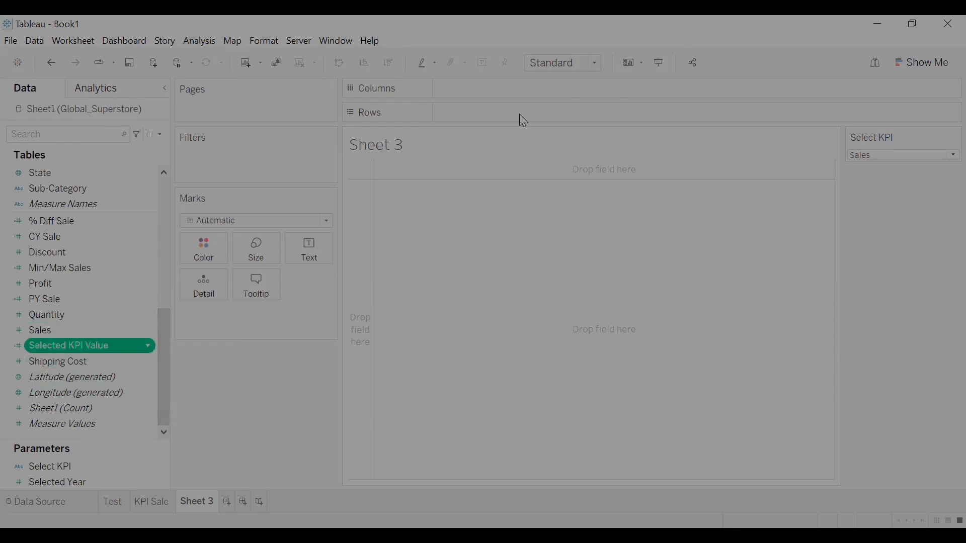
{"action": "left_click_drag", "start_coordinate": [523, 121], "coordinate": [524, 120]}
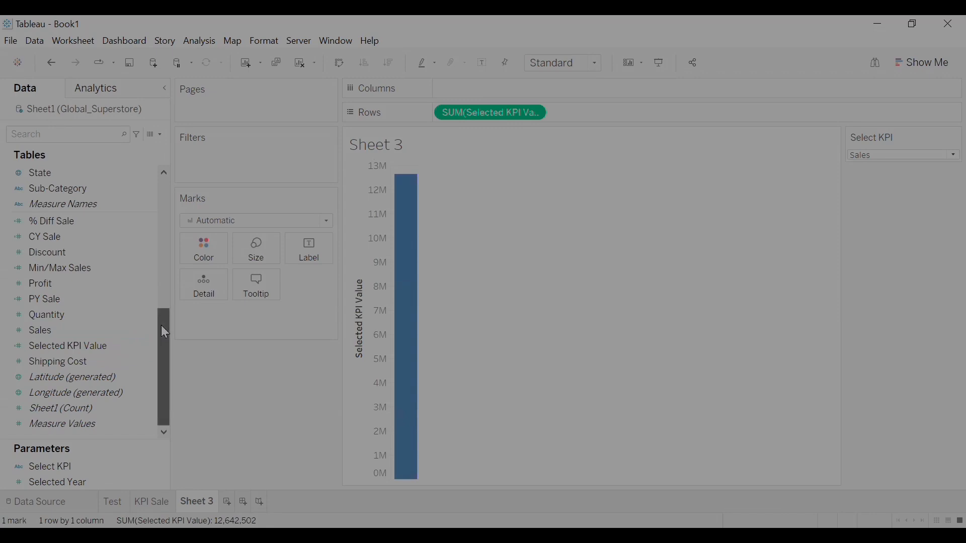
{"action": "left_click_drag", "start_coordinate": [165, 329], "coordinate": [147, 189]}
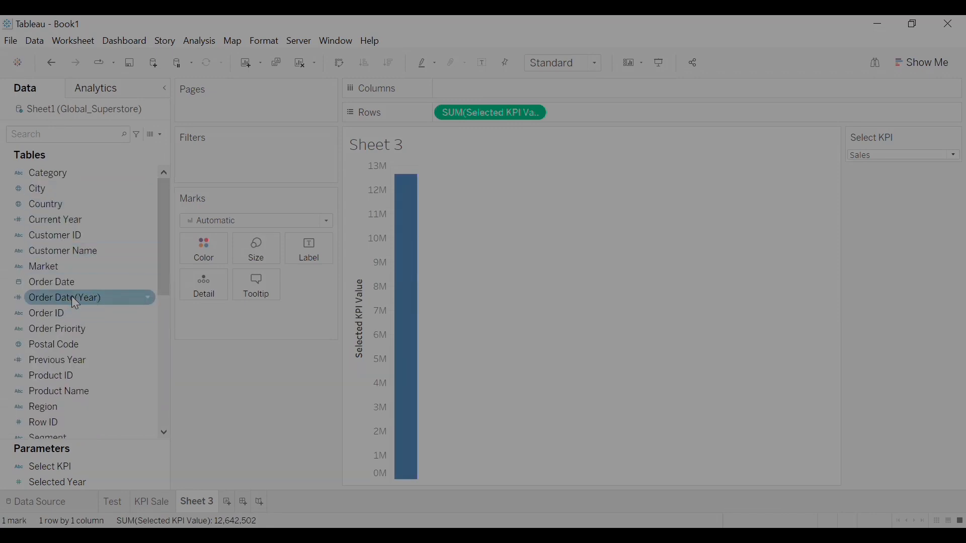
{"action": "left_click", "coordinate": [80, 274]}
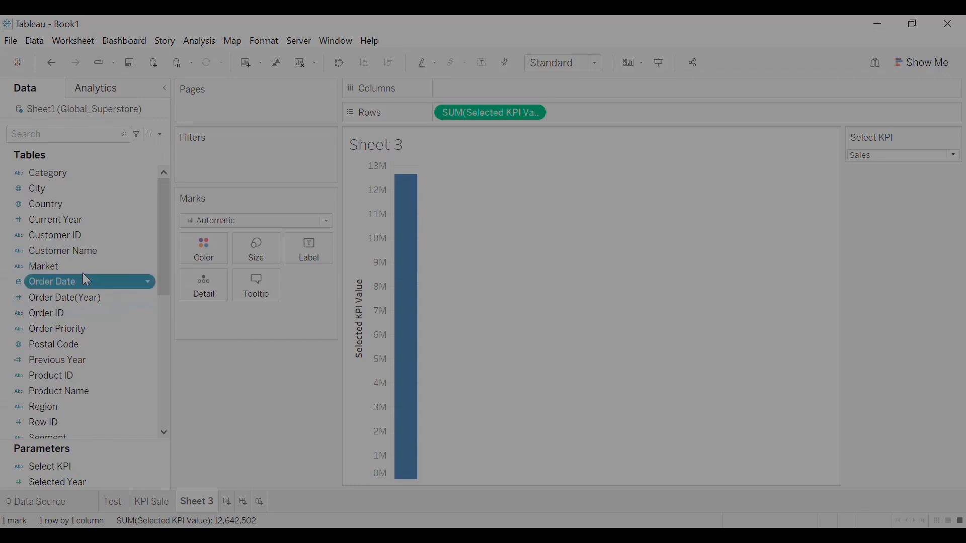
{"action": "left_click_drag", "start_coordinate": [210, 249], "coordinate": [207, 243]}
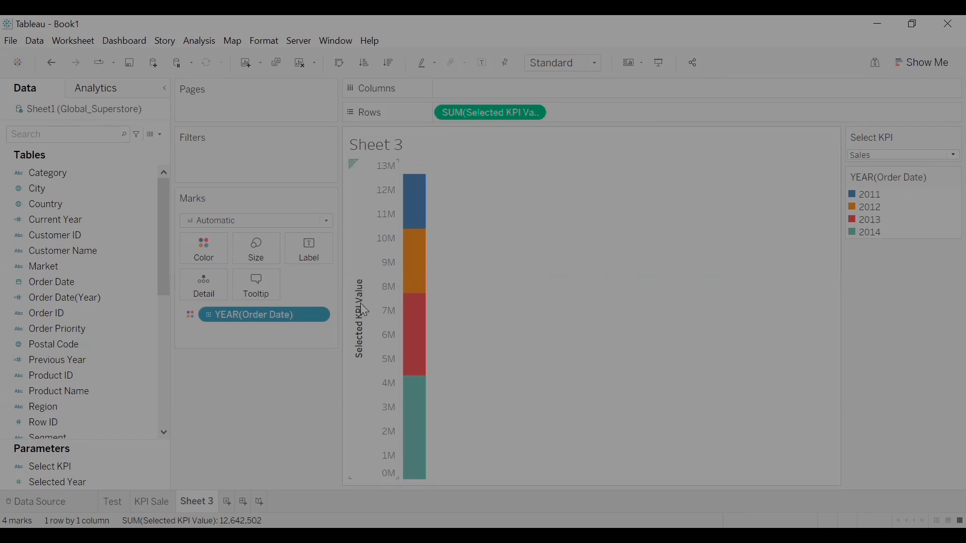
- Add Order Date to Columns and set it to the discrete Month level
{"action": "left_click_drag", "start_coordinate": [162, 217], "coordinate": [169, 254]}
{"action": "left_click_drag", "start_coordinate": [166, 267], "coordinate": [161, 186]}
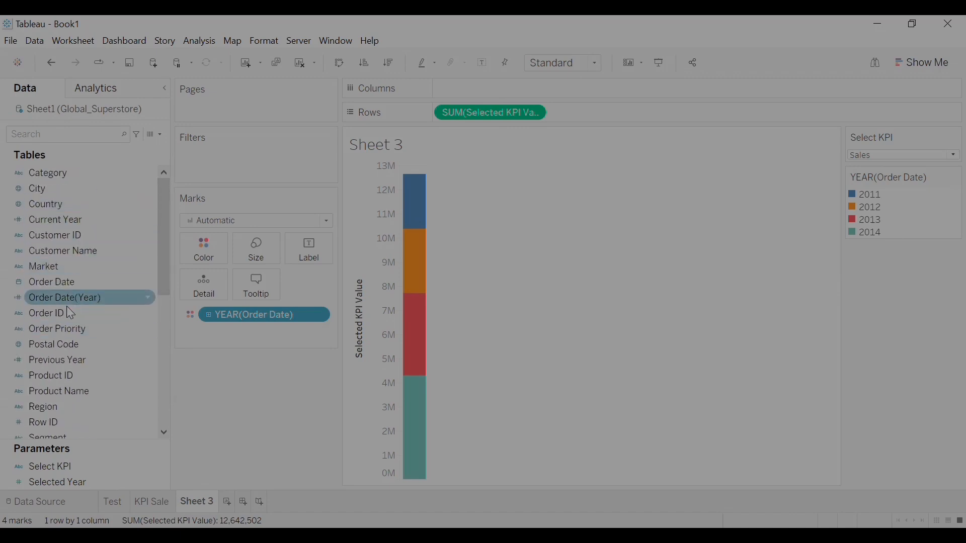
{"action": "left_click_drag", "start_coordinate": [60, 281], "coordinate": [522, 92]}
{"action": "right_click", "coordinate": [503, 88]}
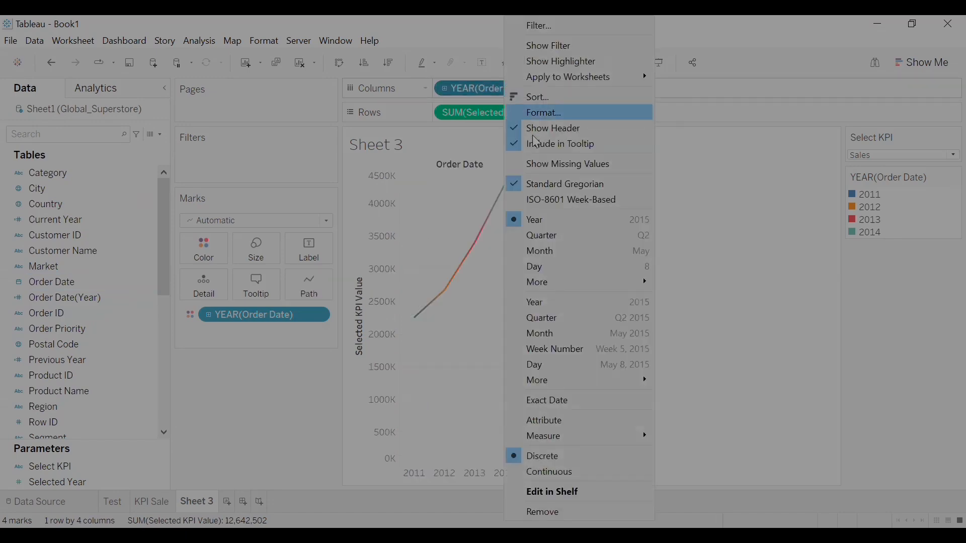
{"action": "left_click", "coordinate": [555, 250]}
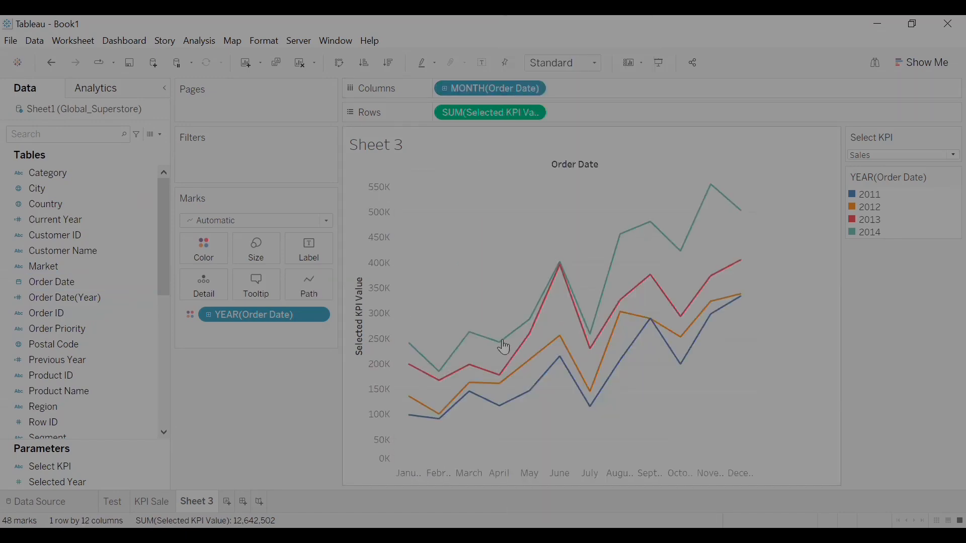
- Inspect a data point's tooltip on the monthly chart and try the options of the Select KPI control
{"action": "mouse_move", "coordinate": [661, 237]}
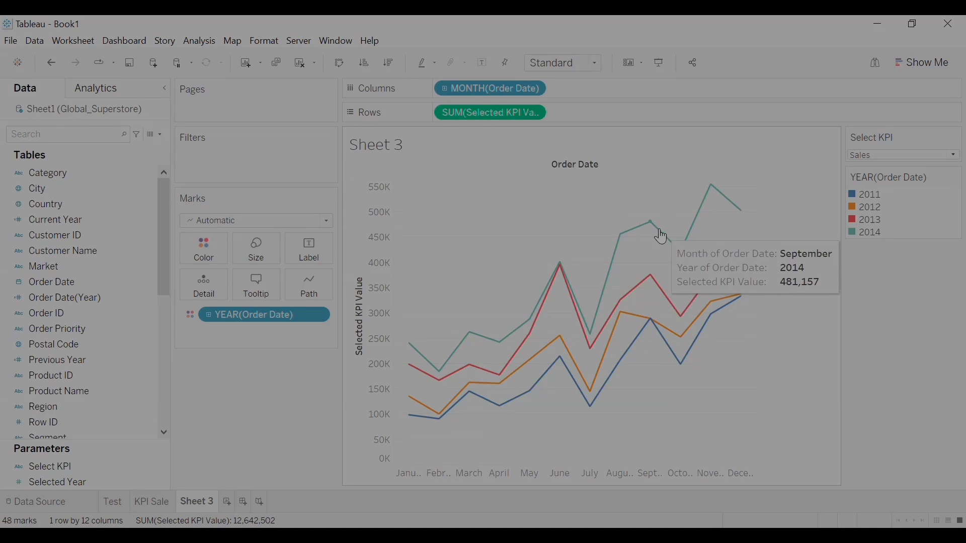
{"action": "left_click", "coordinate": [896, 153]}
{"action": "left_click", "coordinate": [881, 167]}
{"action": "left_click", "coordinate": [882, 156]}
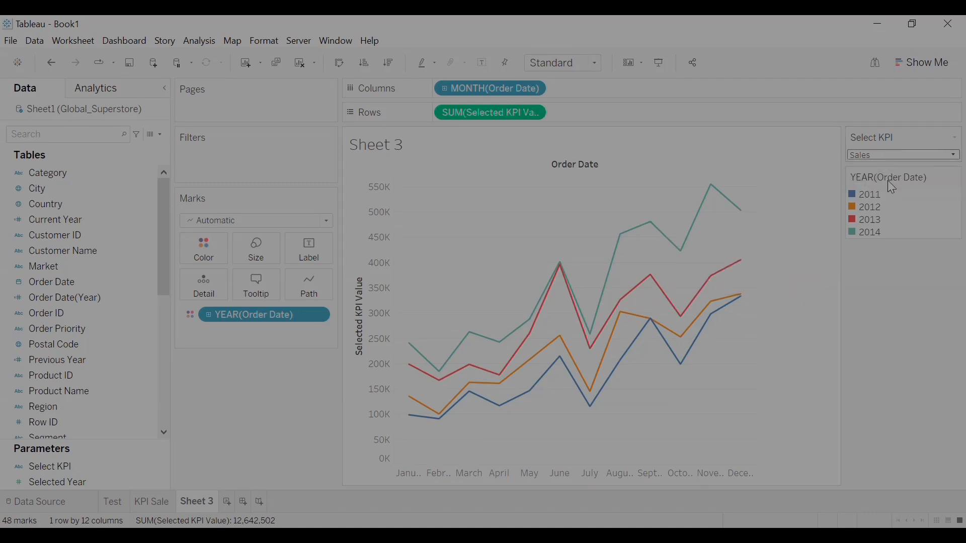
{"action": "left_click", "coordinate": [884, 177]}
{"action": "left_click", "coordinate": [897, 153]}
{"action": "left_click", "coordinate": [619, 261]}
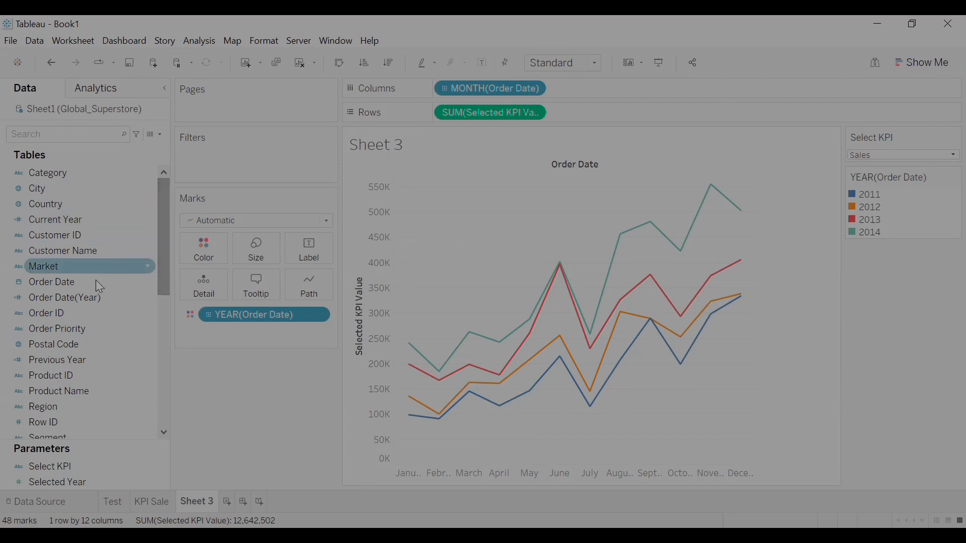
- Filter the sheet by Order Date(Year) with all years from 2011 to 2014 selected, and show the filter control
{"action": "left_click_drag", "start_coordinate": [76, 297], "coordinate": [92, 281]}
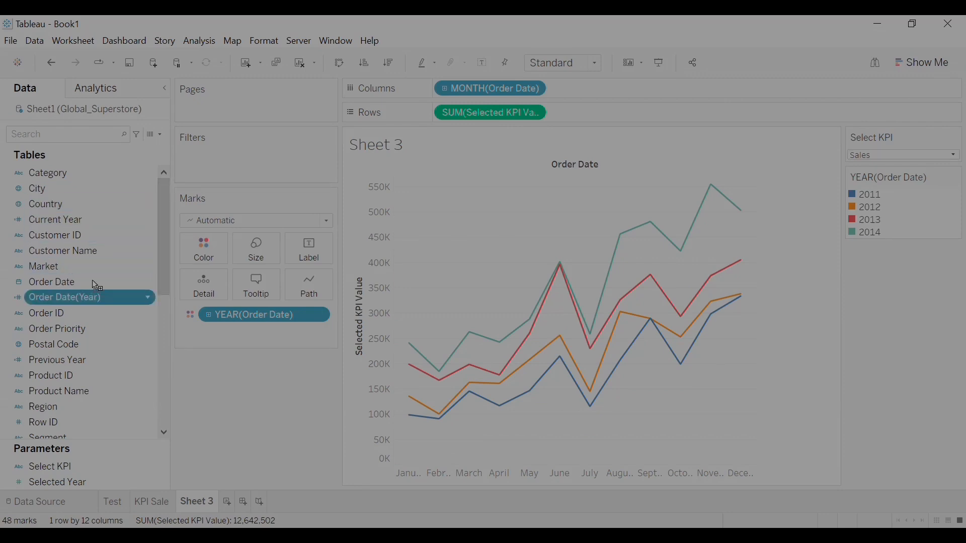
{"action": "left_click_drag", "start_coordinate": [243, 145], "coordinate": [256, 154]}
{"action": "left_click_drag", "start_coordinate": [98, 297], "coordinate": [114, 283]}
{"action": "left_click_drag", "start_coordinate": [273, 163], "coordinate": [301, 179]}
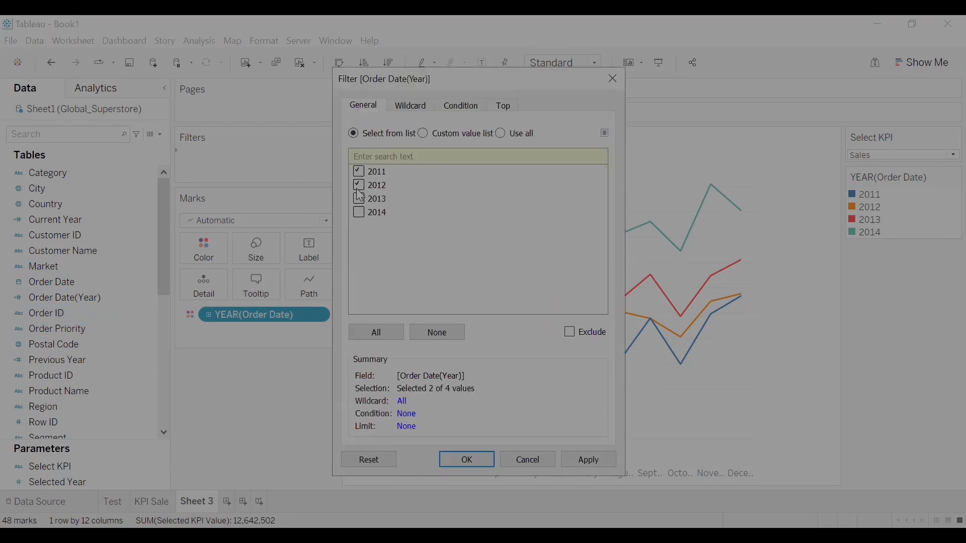
{"action": "left_click", "coordinate": [392, 336]}
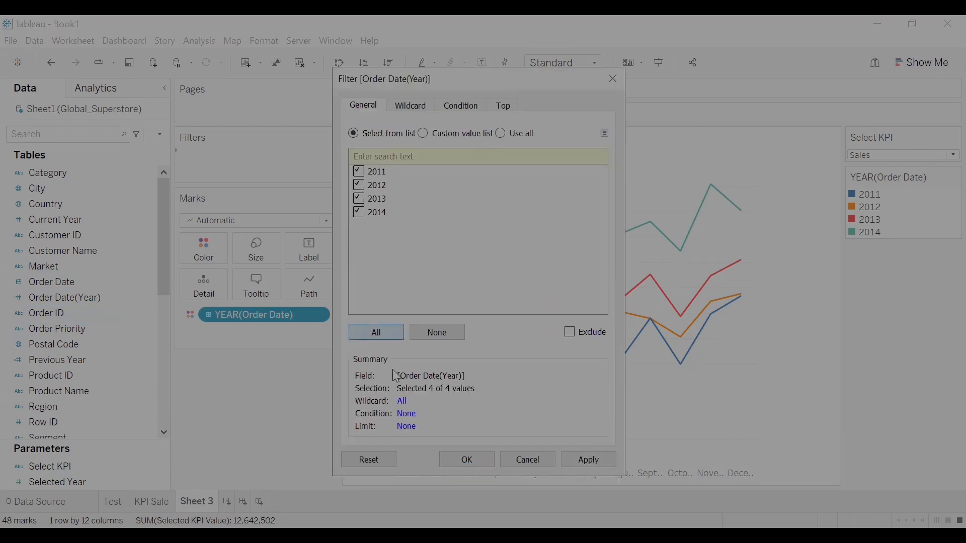
{"action": "left_click", "coordinate": [598, 463]}
{"action": "left_click", "coordinate": [478, 464]}
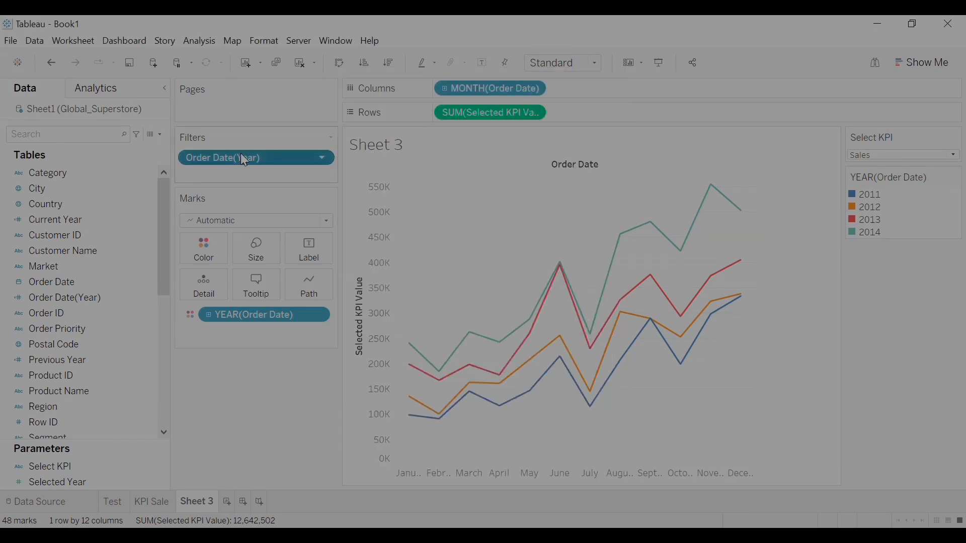
{"action": "right_click", "coordinate": [241, 156]}
{"action": "left_click", "coordinate": [285, 184]}
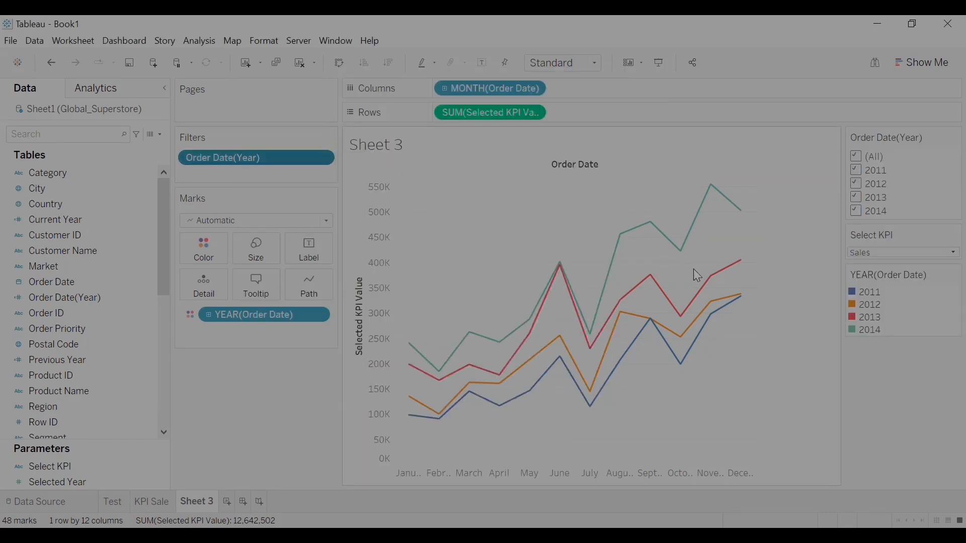
- Test the year filter by clearing and reselecting individual years, and restore the selection to all years
{"action": "left_click", "coordinate": [857, 171]}
{"action": "left_click", "coordinate": [858, 184]}
{"action": "left_click", "coordinate": [856, 197]}
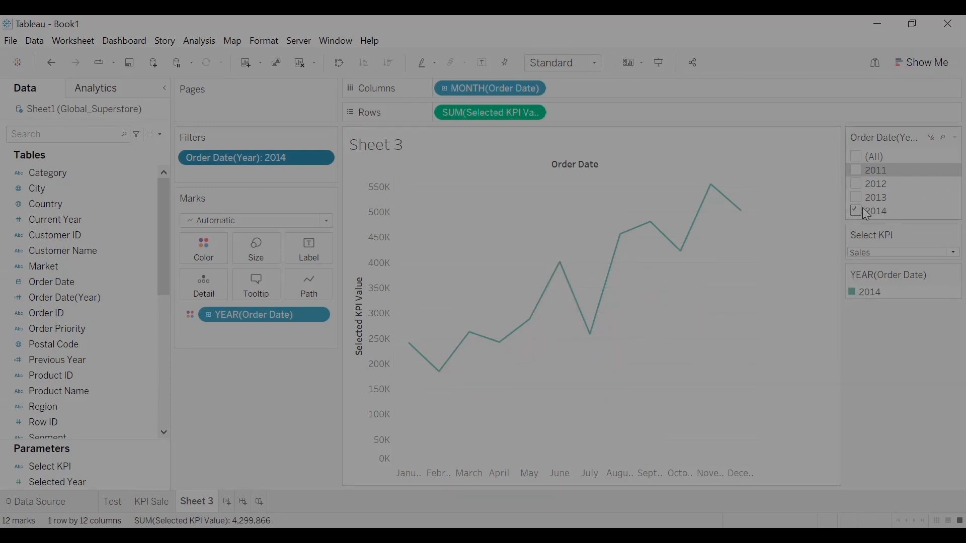
{"action": "left_click", "coordinate": [860, 210]}
{"action": "left_click", "coordinate": [857, 198]}
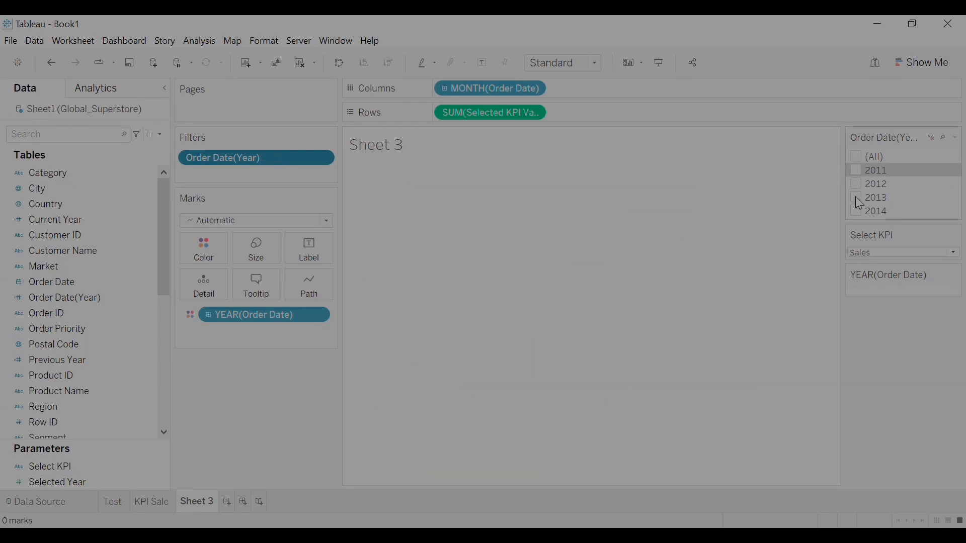
{"action": "left_click", "coordinate": [856, 184]}
{"action": "left_click", "coordinate": [856, 157]}
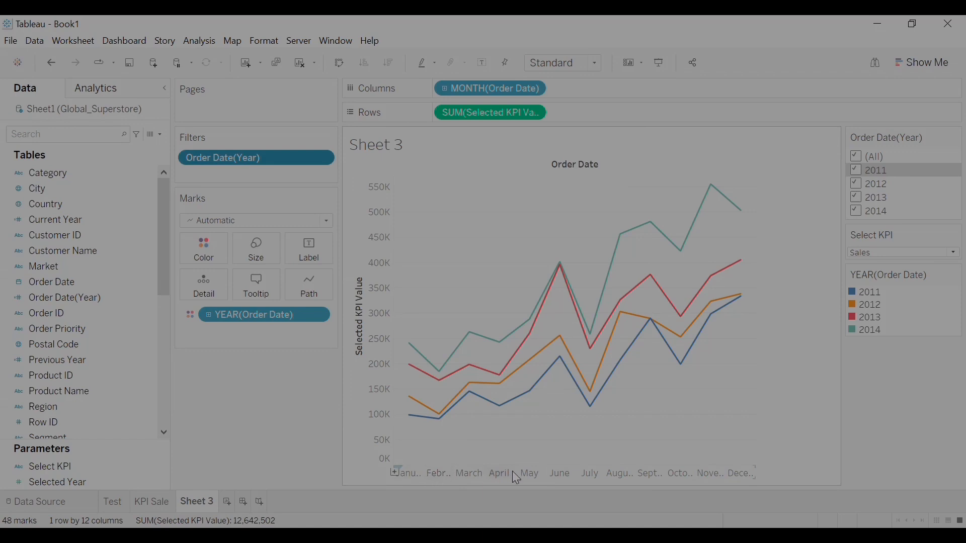
- Format the month headers as abbreviations and hide the Order Date field label above the columns
{"action": "right_click", "coordinate": [555, 473]}
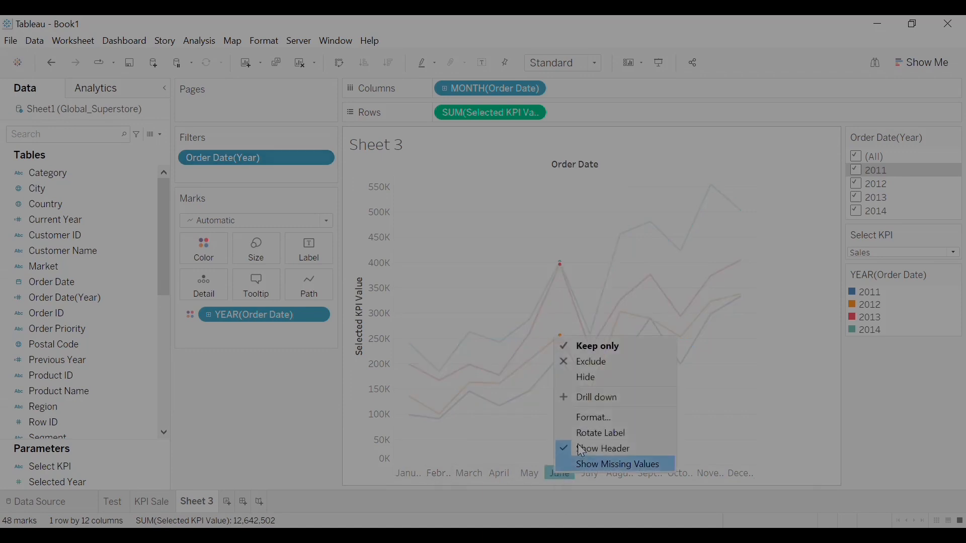
{"action": "left_click", "coordinate": [597, 421]}
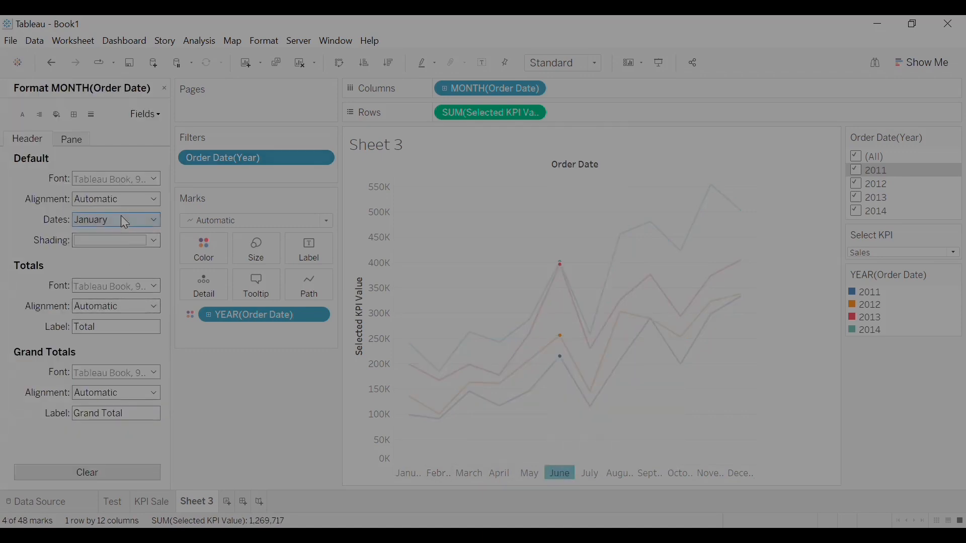
{"action": "left_click", "coordinate": [121, 219]}
{"action": "left_click", "coordinate": [119, 264]}
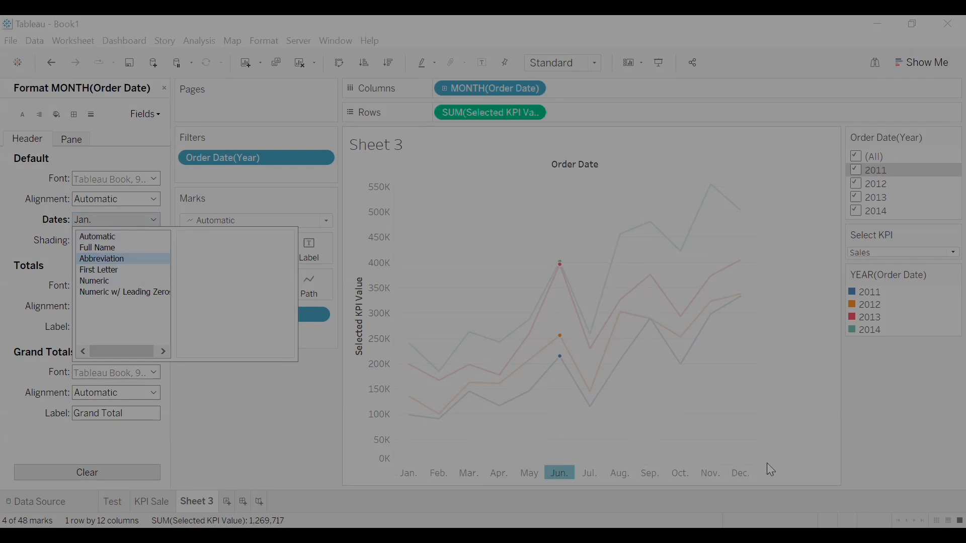
{"action": "left_click", "coordinate": [635, 456]}
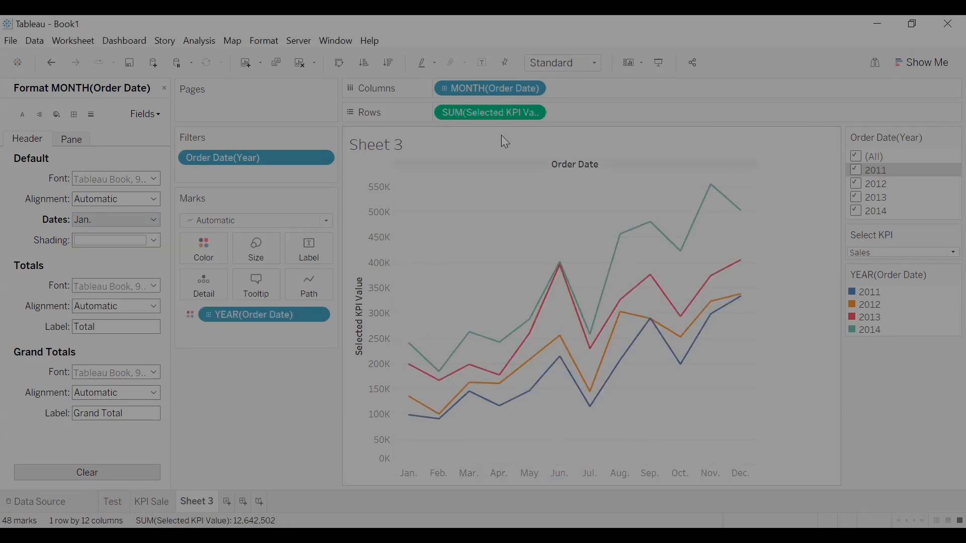
{"action": "right_click", "coordinate": [572, 165]}
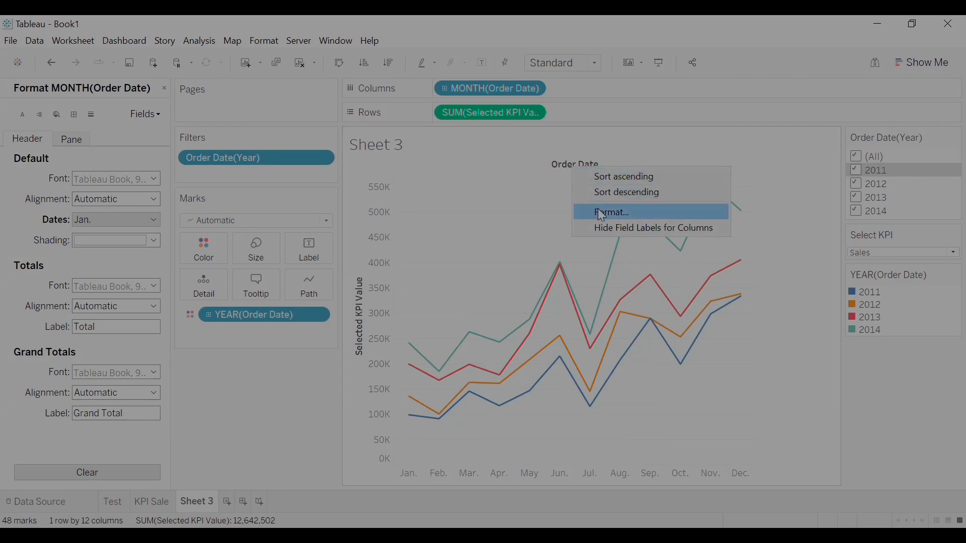
{"action": "left_click", "coordinate": [602, 228]}
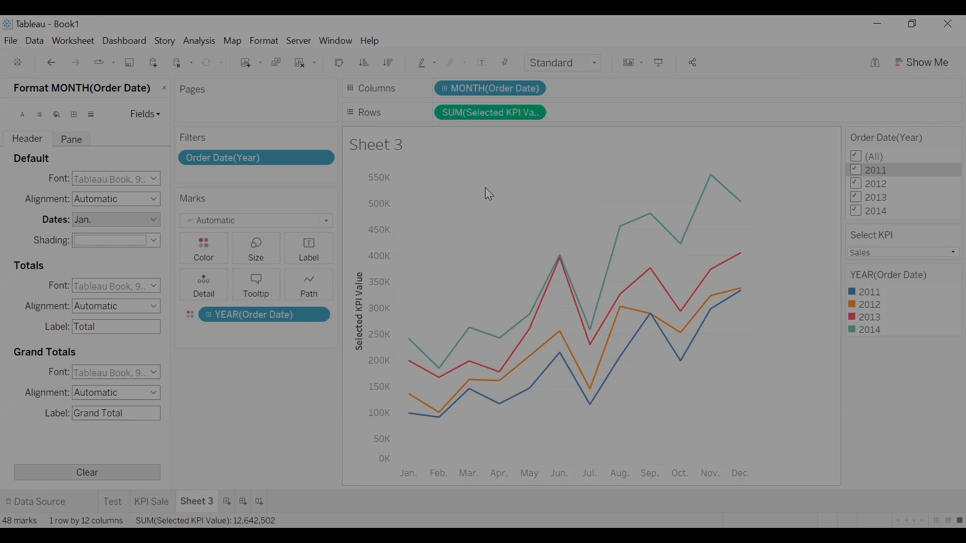
- Set the sheet's grid lines to None in the line formatting of the monthly chart
{"action": "right_click", "coordinate": [464, 217]}
{"action": "left_click", "coordinate": [513, 293]}
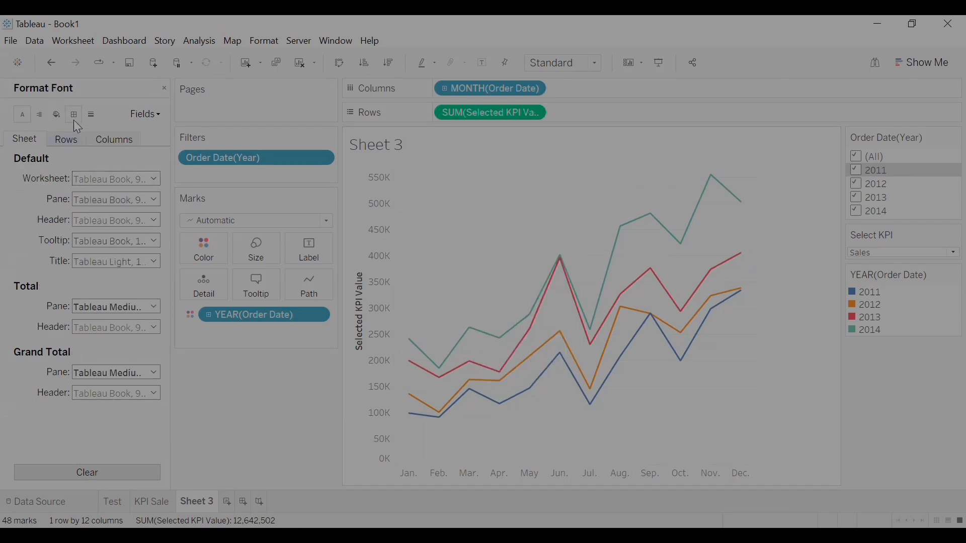
{"action": "left_click", "coordinate": [91, 115]}
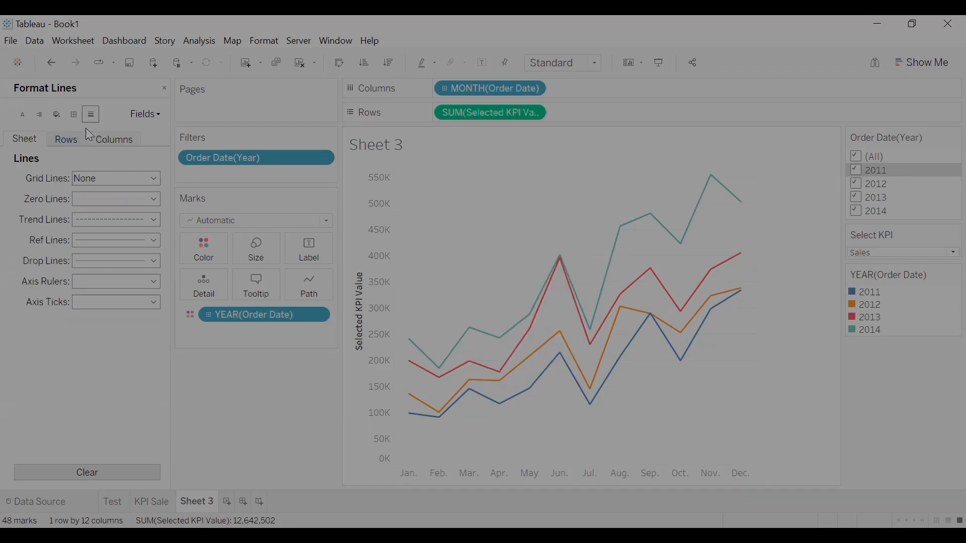
{"action": "left_click", "coordinate": [86, 180]}
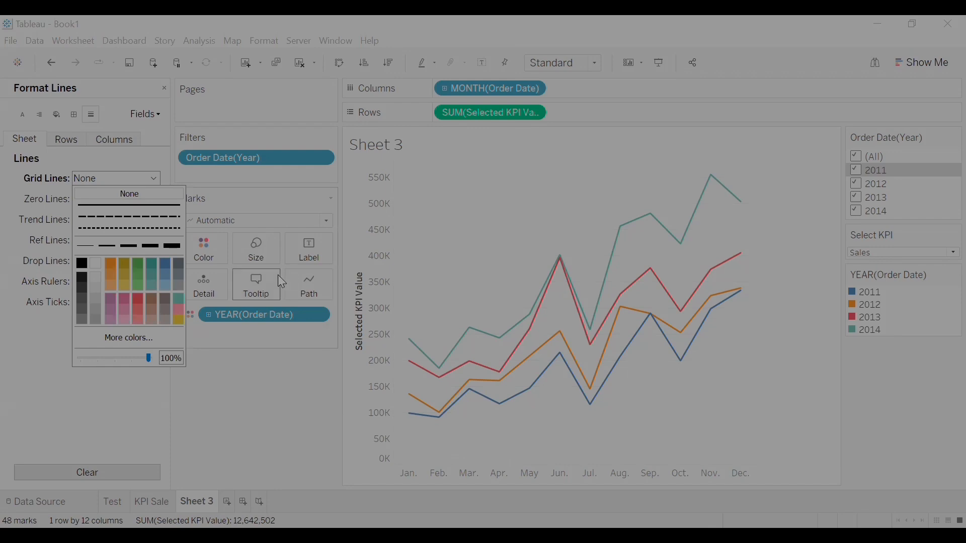
{"action": "left_click", "coordinate": [75, 119]}
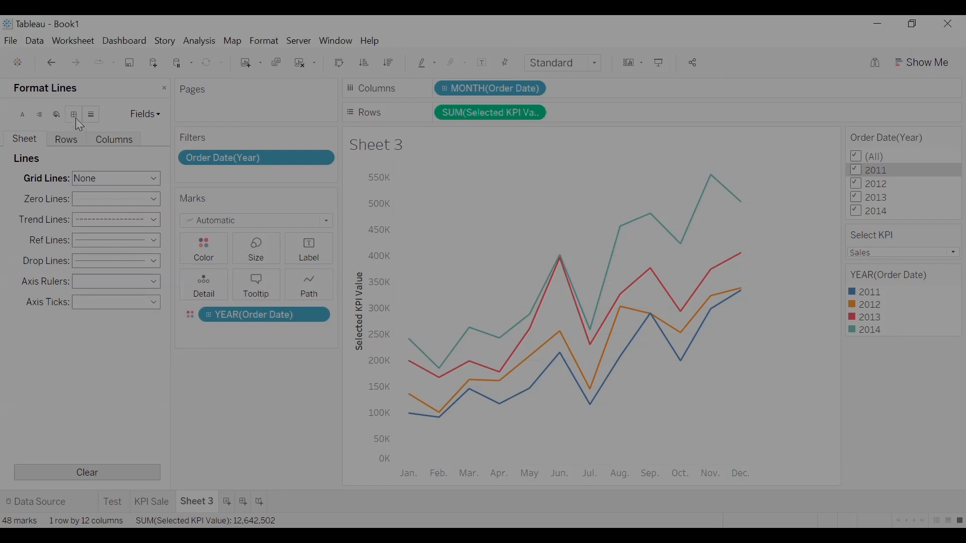
- Set the Grand Total pane and header borders to None, and check the row and column border settings
{"action": "left_click", "coordinate": [75, 117]}
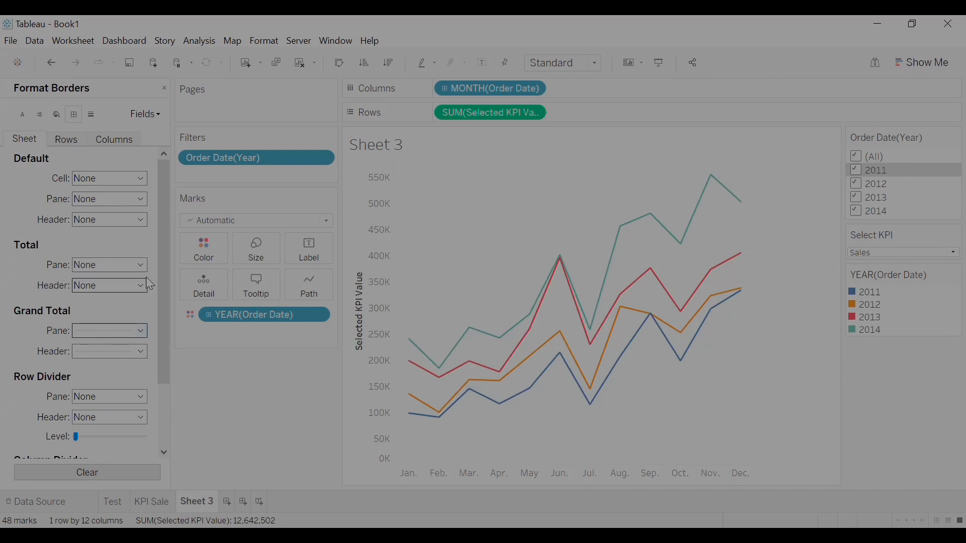
{"action": "left_click_drag", "start_coordinate": [165, 252], "coordinate": [136, 296]}
{"action": "left_click", "coordinate": [103, 261]}
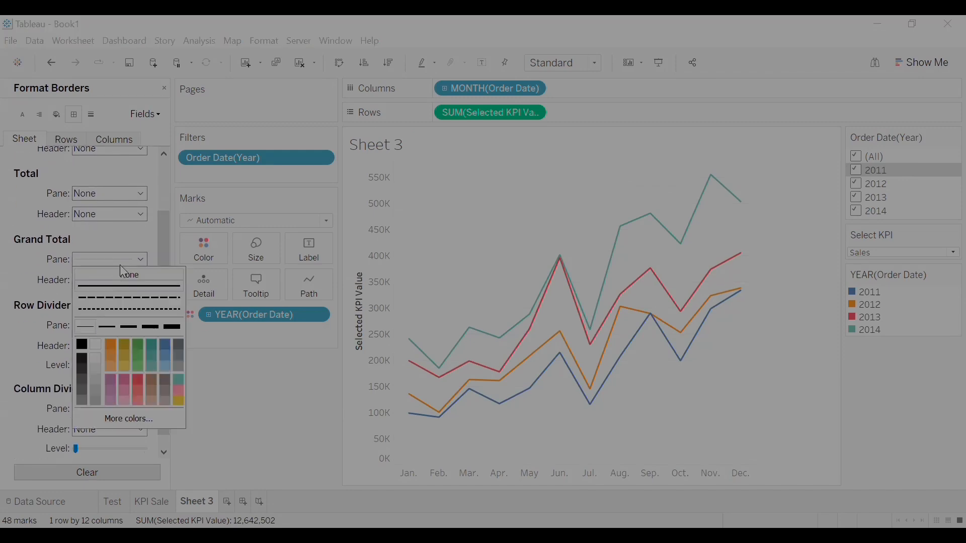
{"action": "left_click", "coordinate": [122, 274]}
{"action": "left_click", "coordinate": [106, 280]}
{"action": "left_click", "coordinate": [90, 284]}
{"action": "left_click", "coordinate": [121, 280]}
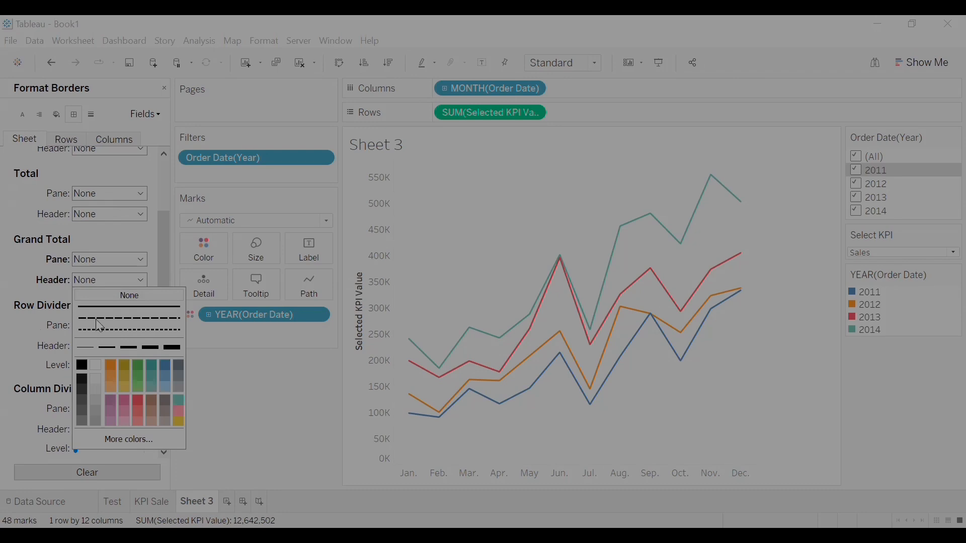
{"action": "left_click", "coordinate": [15, 352]}
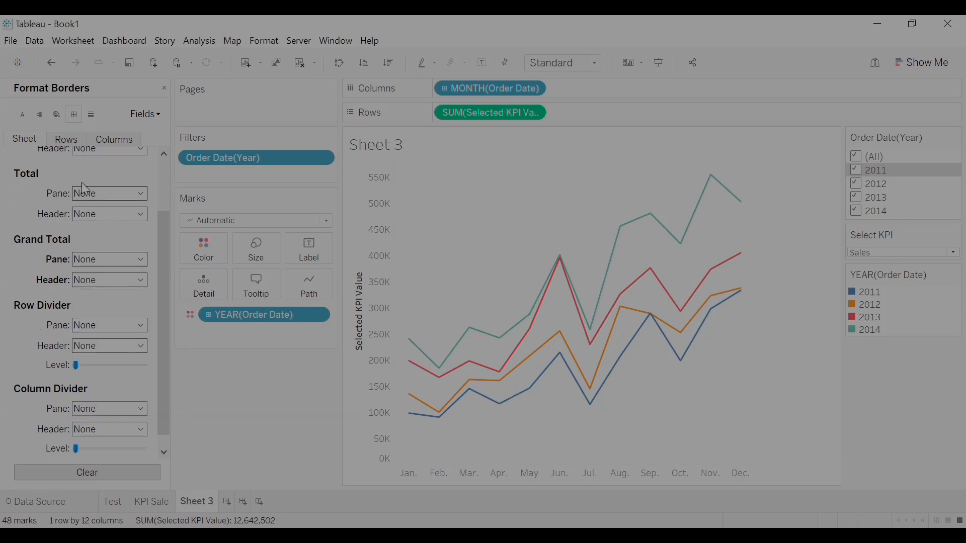
{"action": "left_click", "coordinate": [66, 139]}
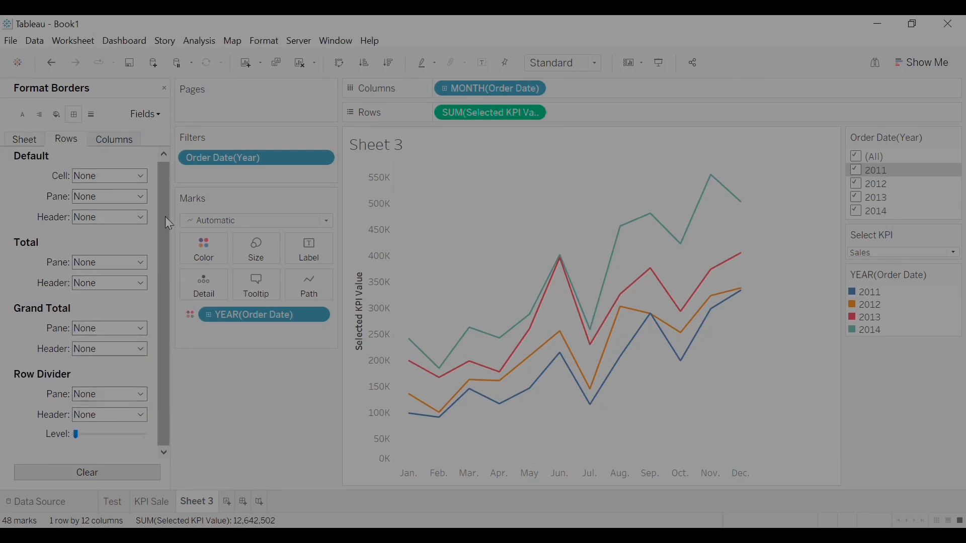
{"action": "left_click", "coordinate": [111, 141]}
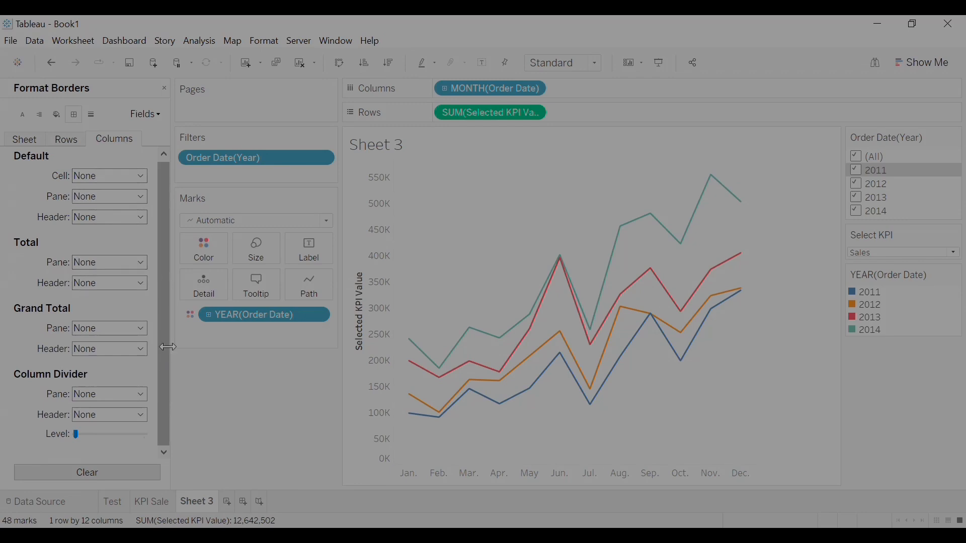
- Replace the chart's default tooltip text with the label "Month & Year of Order Date:"
{"action": "mouse_move", "coordinate": [502, 361]}
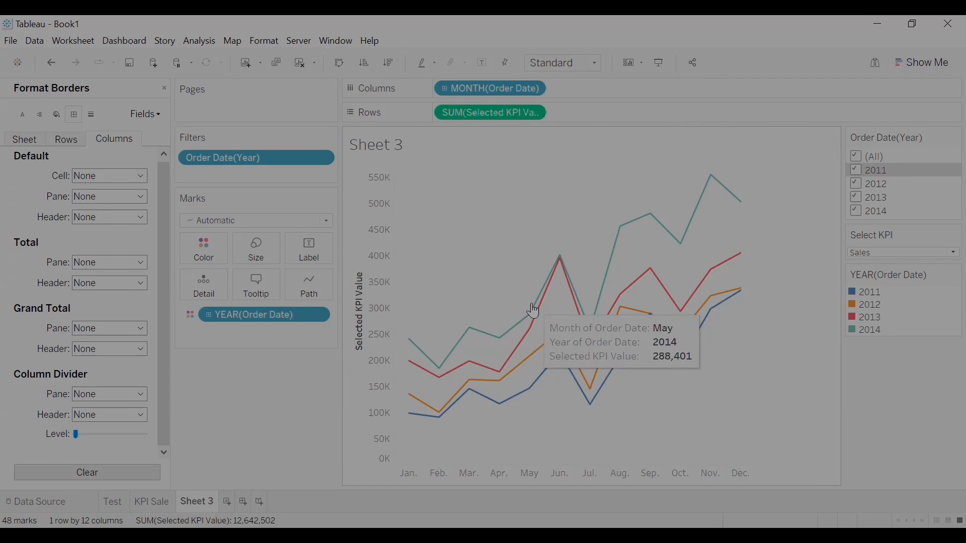
{"action": "mouse_move", "coordinate": [542, 312]}
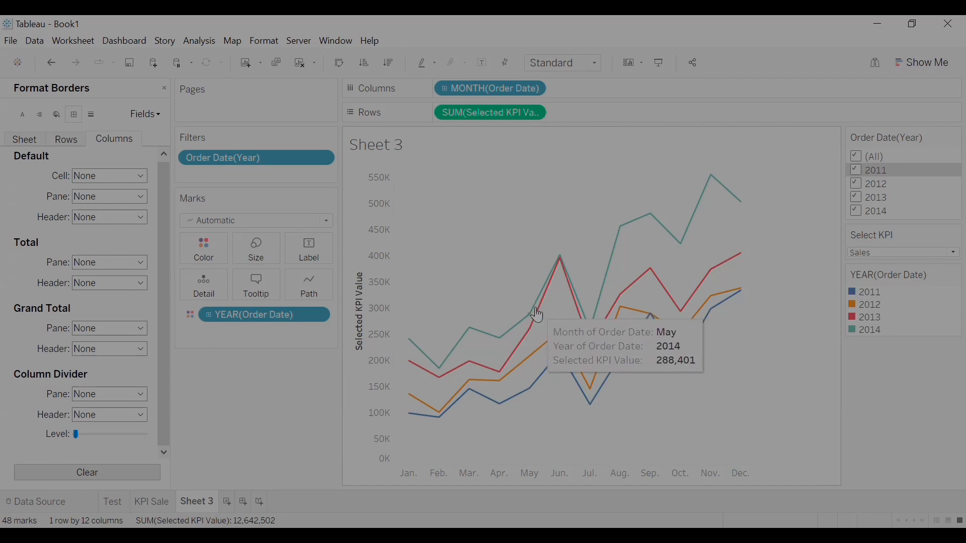
{"action": "mouse_move", "coordinate": [412, 347]}
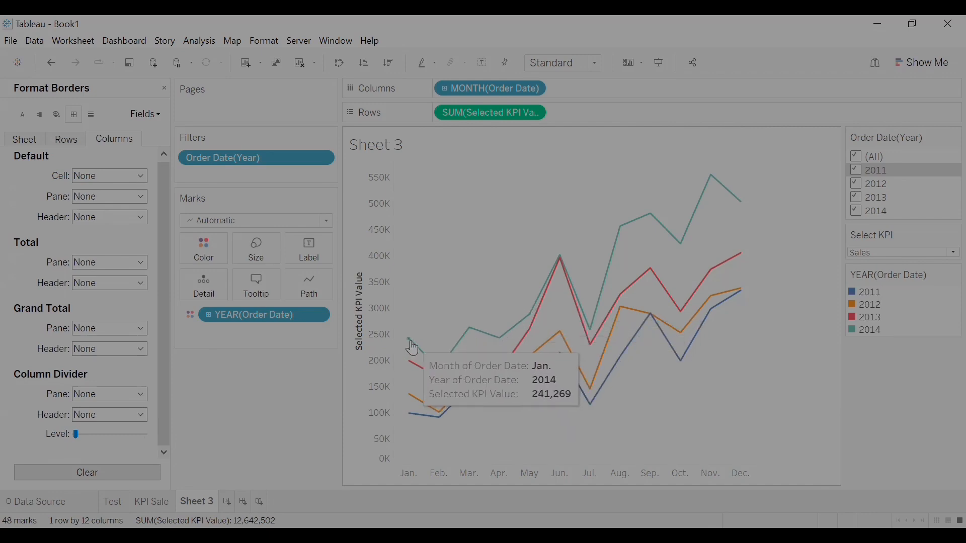
{"action": "mouse_move", "coordinate": [565, 282]}
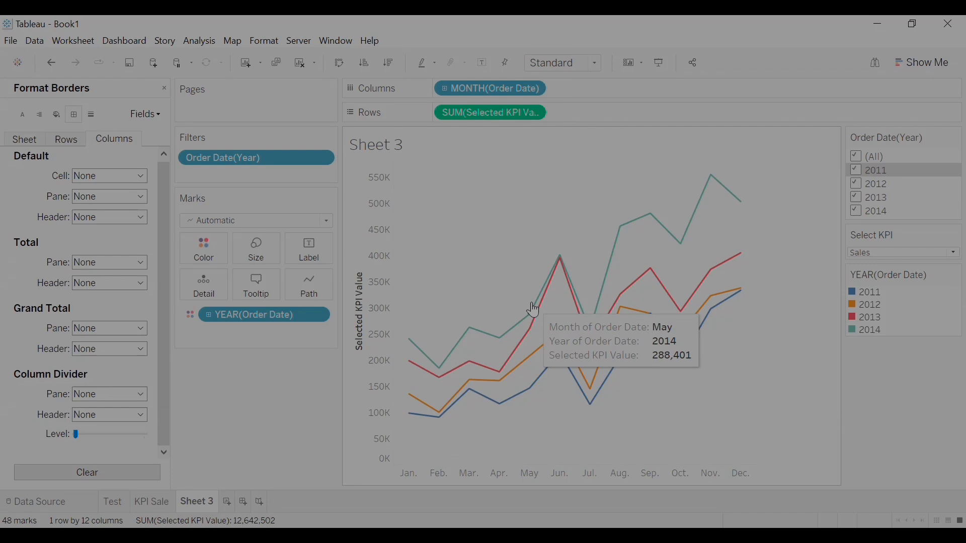
{"action": "left_click", "coordinate": [268, 286]}
{"action": "left_click_drag", "start_coordinate": [508, 246], "coordinate": [324, 211]}
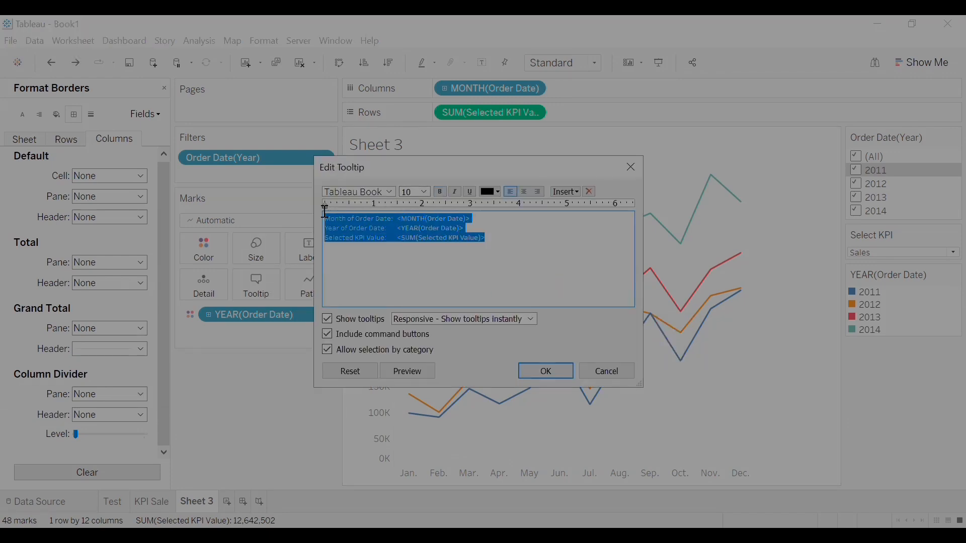
{"action": "key", "text": "Delete"}
{"action": "right_click", "coordinate": [330, 222]}
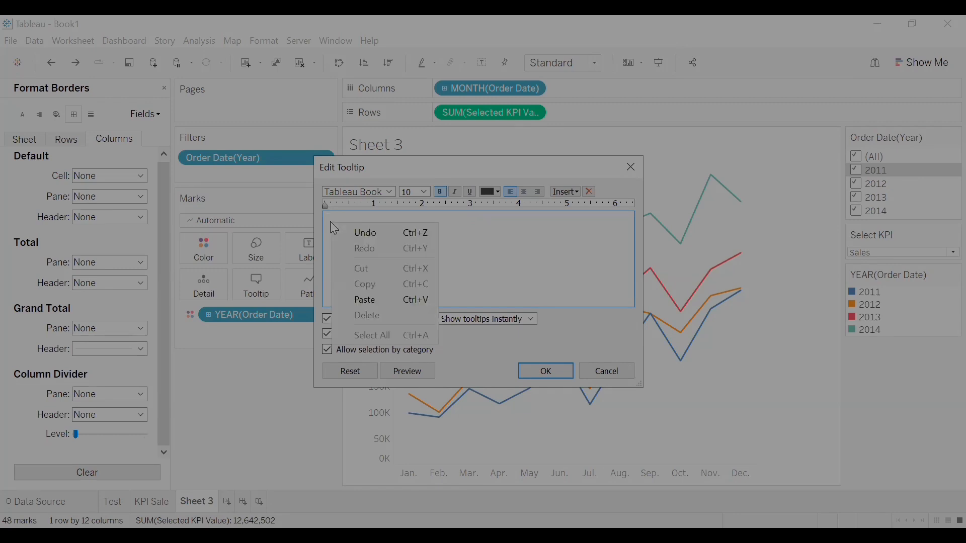
{"action": "left_click", "coordinate": [363, 300]}
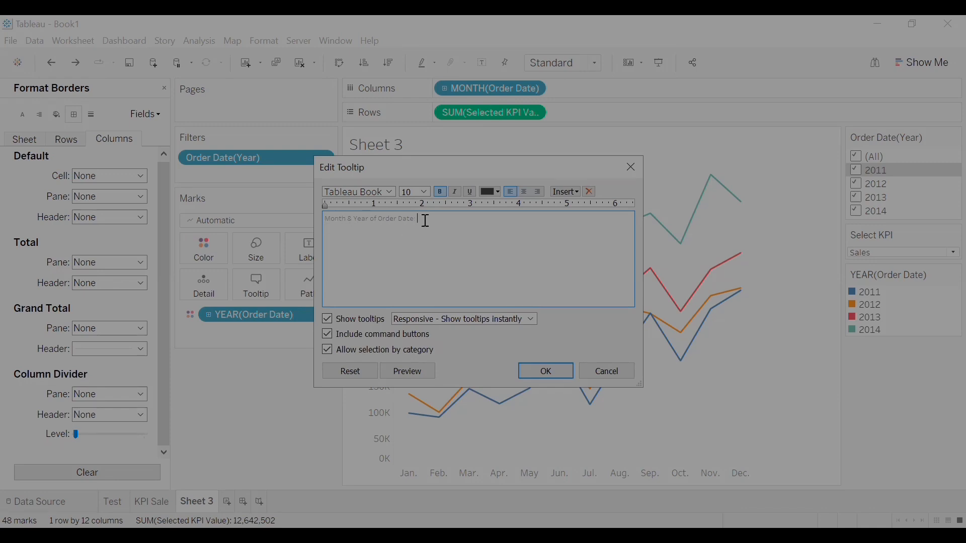
- Insert the MONTH(Order Date) field after the tooltip label and apply the tooltip
{"action": "left_click", "coordinate": [569, 192]}
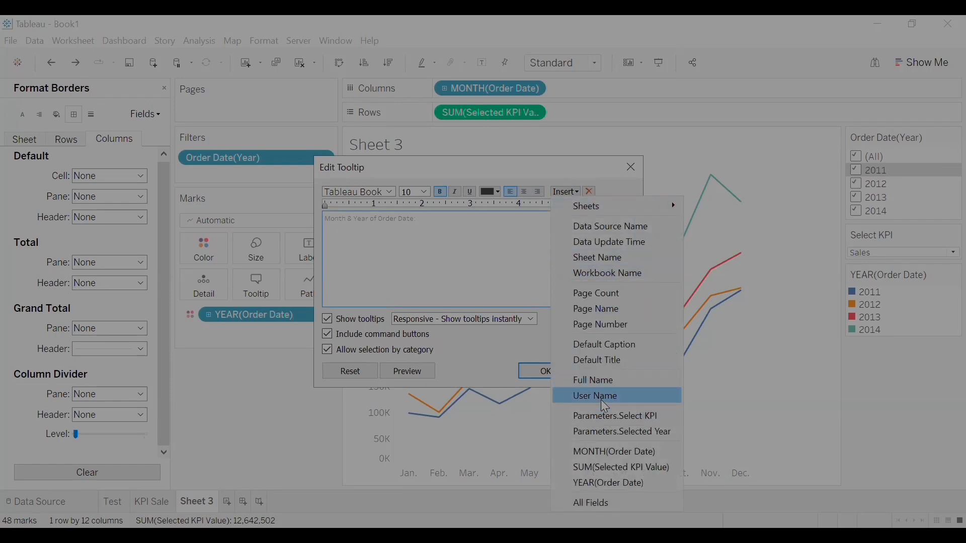
{"action": "left_click", "coordinate": [624, 452]}
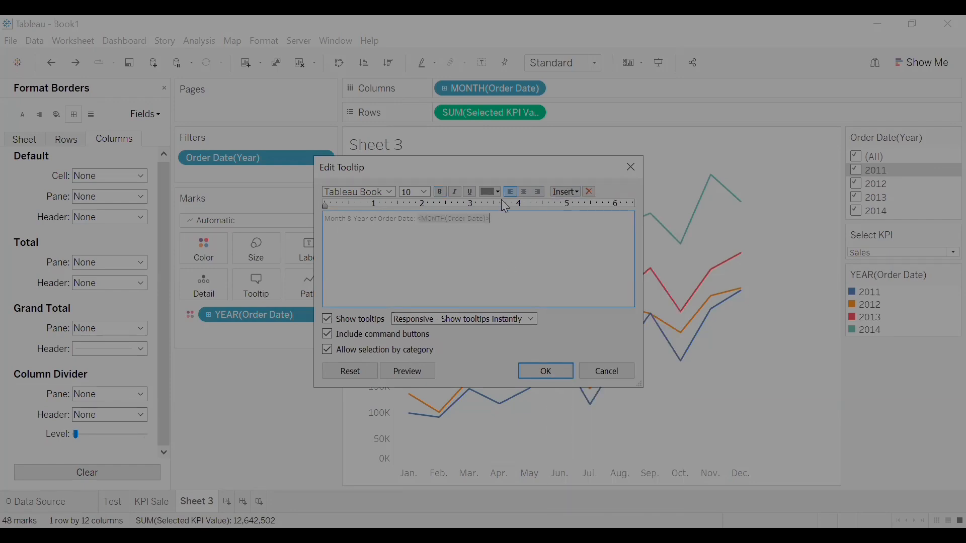
{"action": "left_click", "coordinate": [566, 193]}
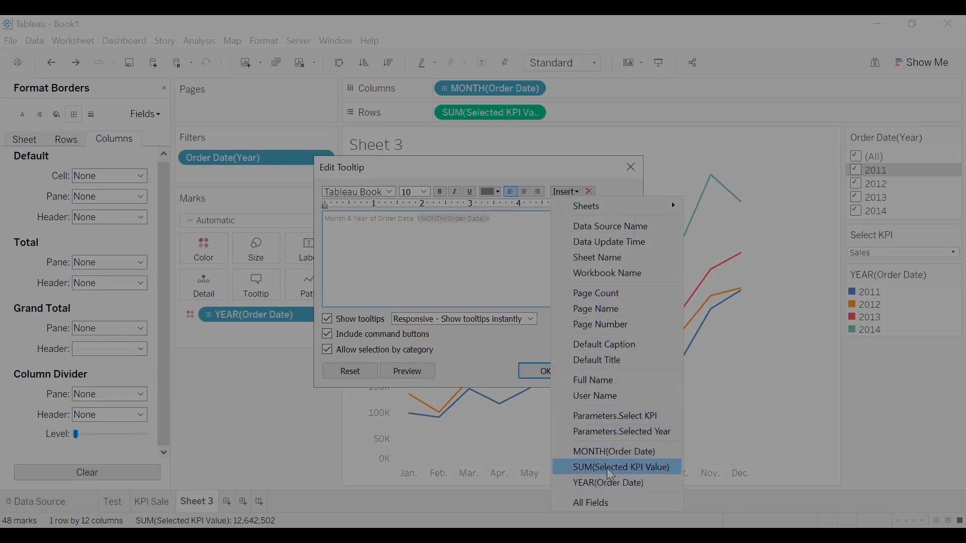
{"action": "left_click", "coordinate": [515, 361]}
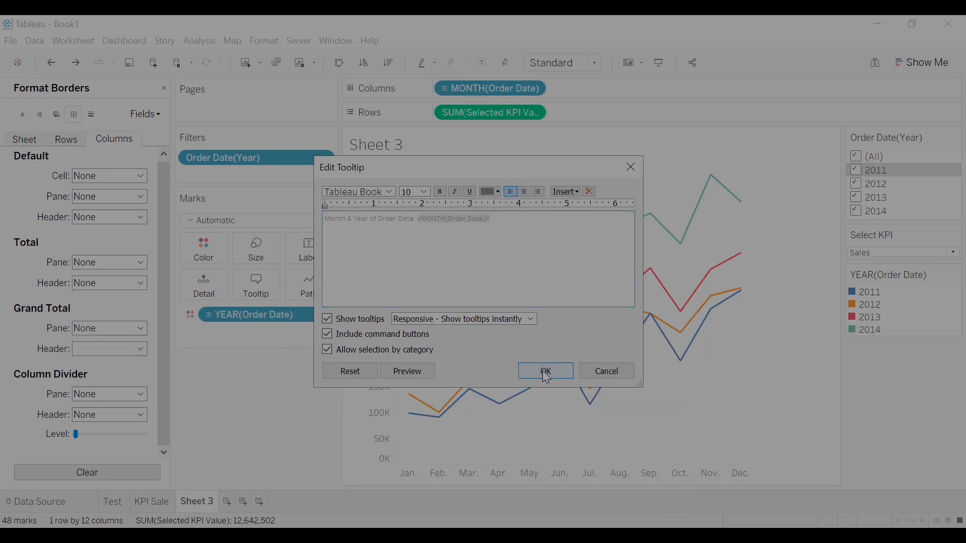
{"action": "left_click", "coordinate": [542, 370]}
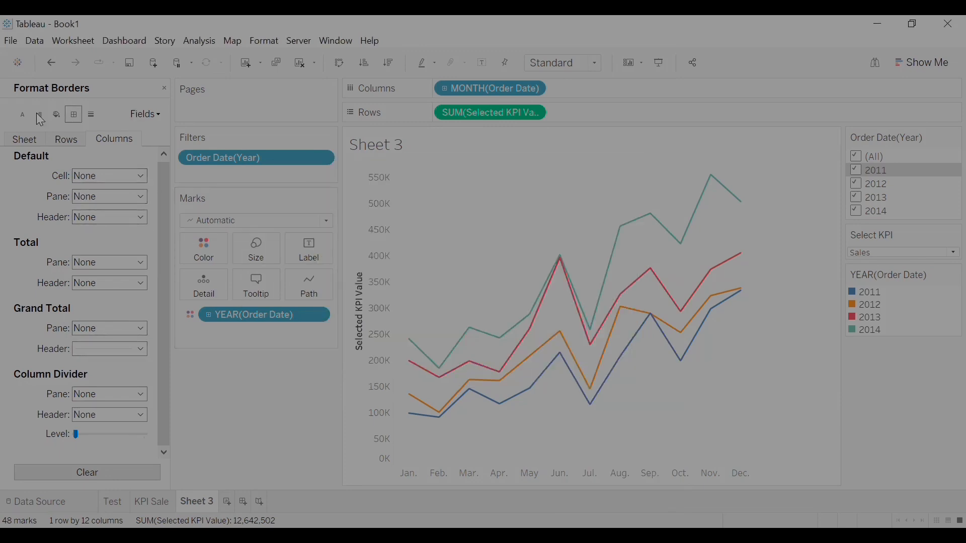
- Close the formatting settings and add the Order Date(Year) field to the chart's Tooltip
{"action": "left_click", "coordinate": [164, 90]}
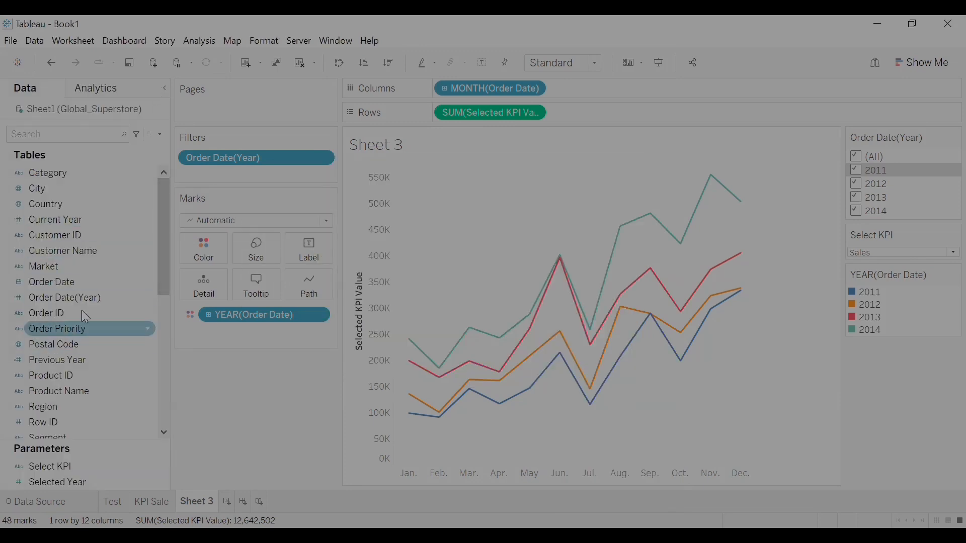
{"action": "left_click", "coordinate": [76, 298]}
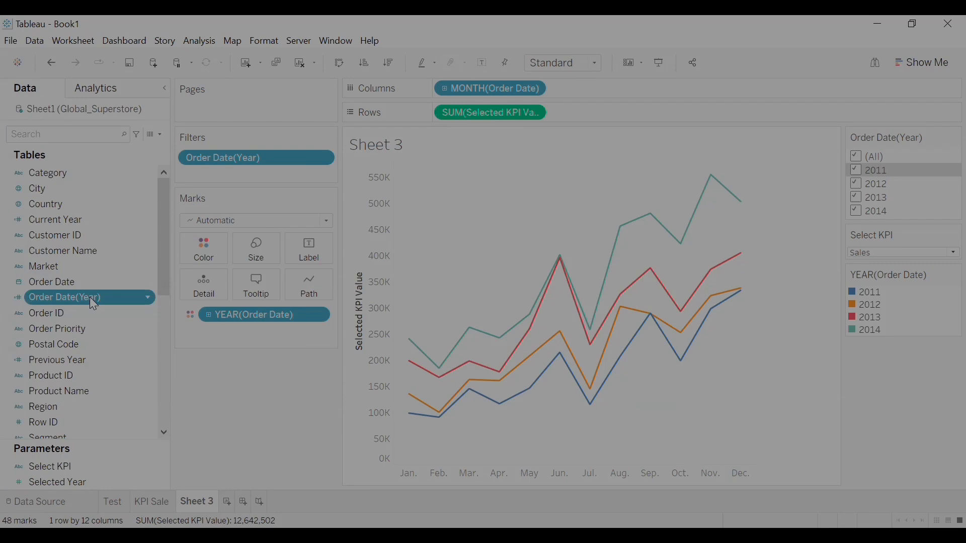
{"action": "left_click_drag", "start_coordinate": [258, 284], "coordinate": [257, 286]}
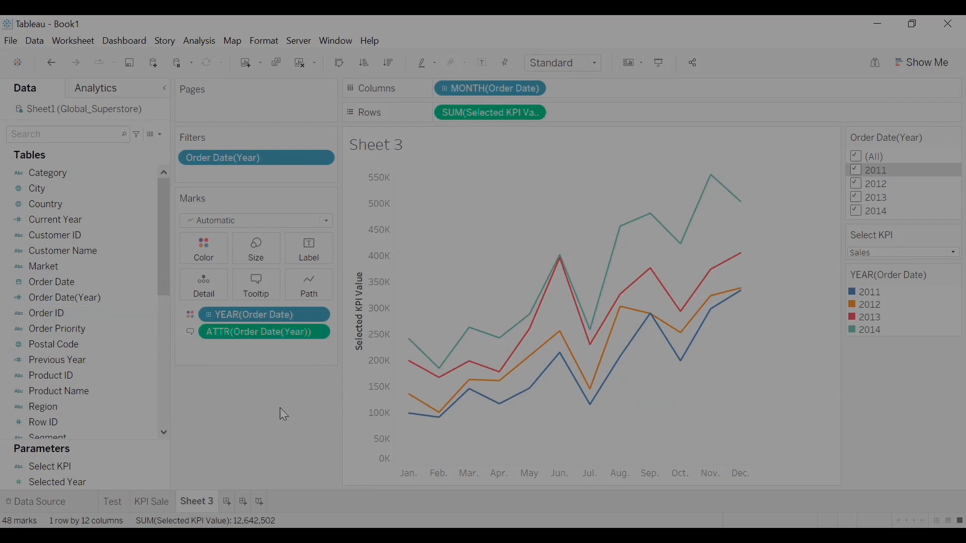
- Insert ATTR(Order Date(Year)) after the month field in the tooltip text, apply it, and check a data point's tooltip
{"action": "left_click", "coordinate": [252, 294]}
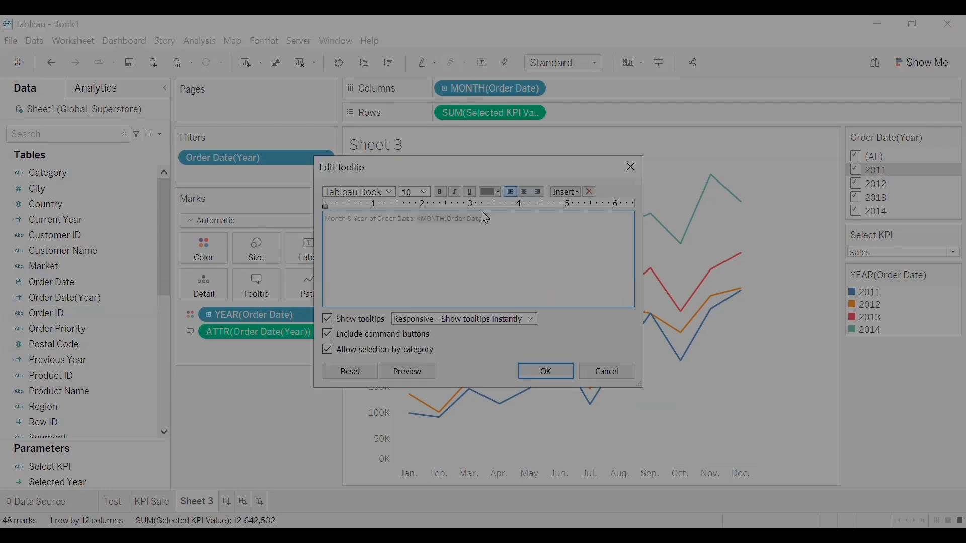
{"action": "left_click", "coordinate": [565, 191]}
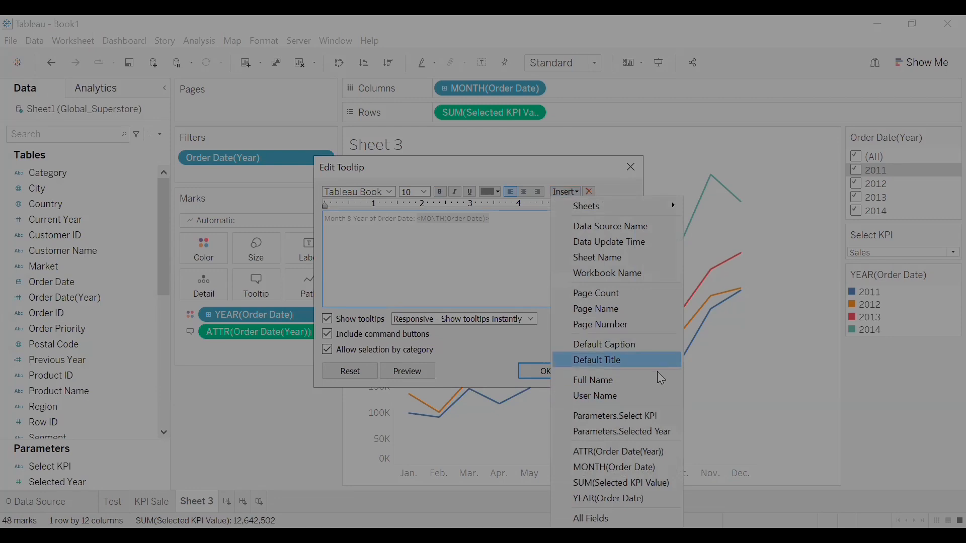
{"action": "left_click", "coordinate": [646, 453]}
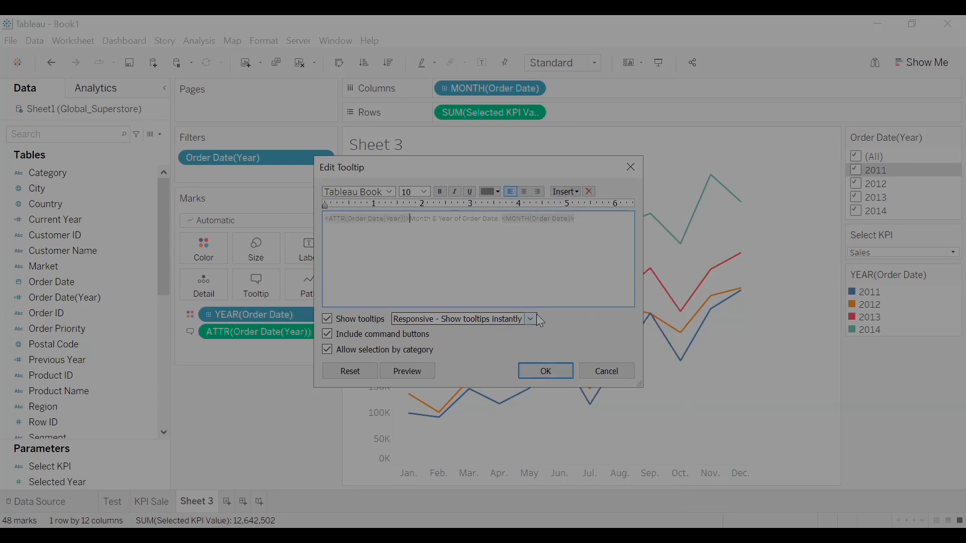
{"action": "key", "text": "ctrl+z"}
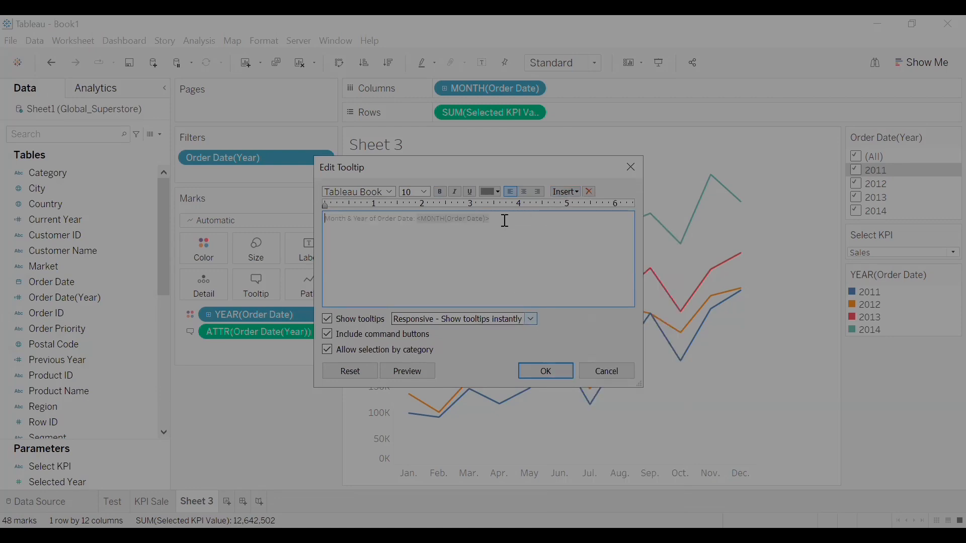
{"action": "left_click", "coordinate": [567, 192]}
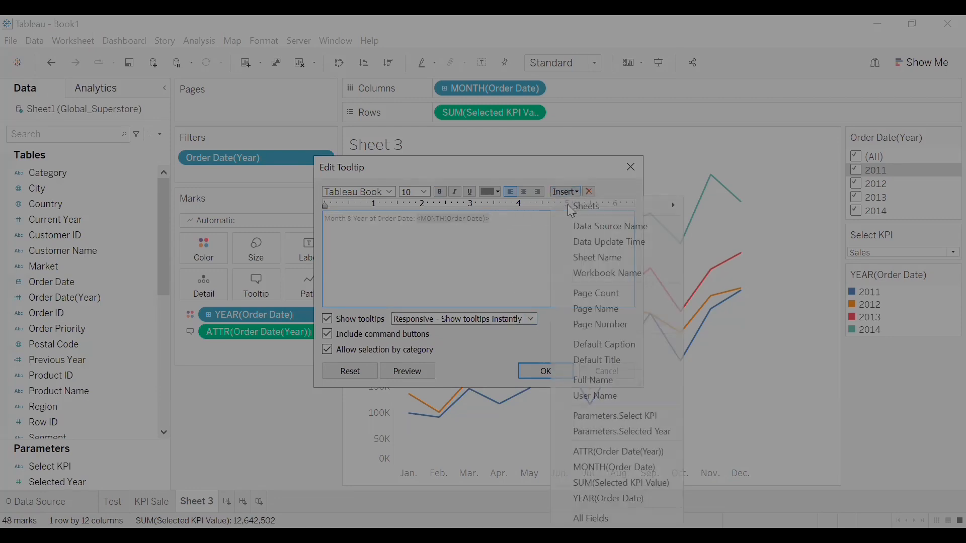
{"action": "left_click", "coordinate": [647, 453]}
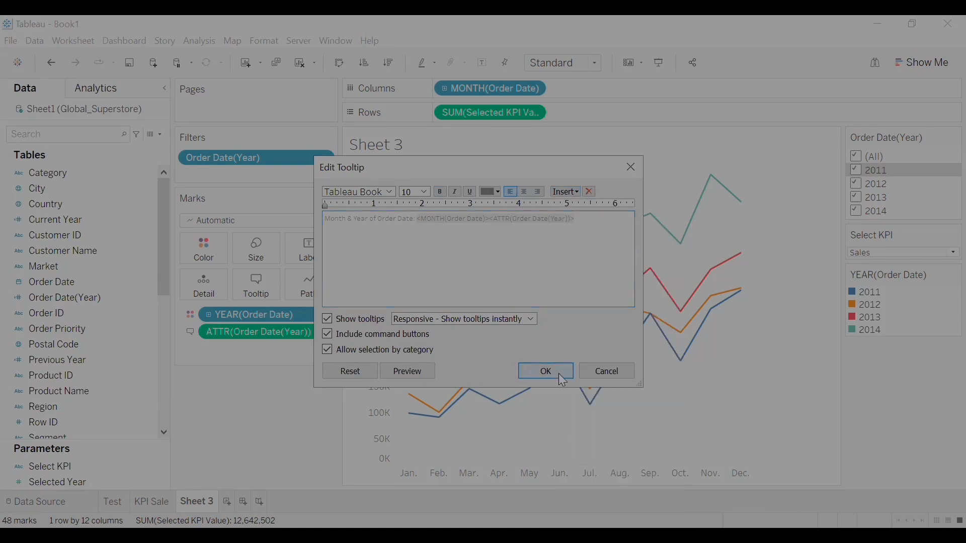
{"action": "left_click", "coordinate": [553, 372]}
{"action": "mouse_move", "coordinate": [441, 375]}
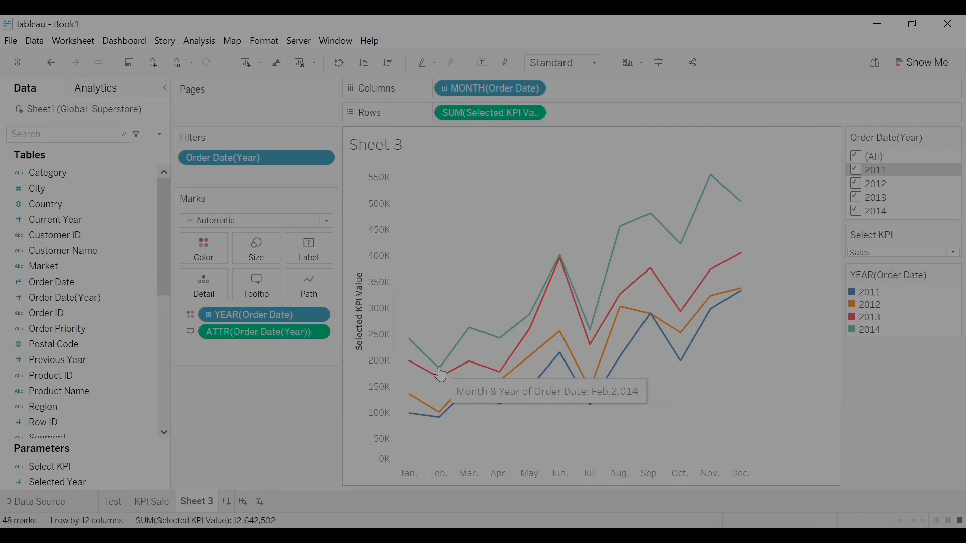
{"action": "left_click", "coordinate": [263, 292]}
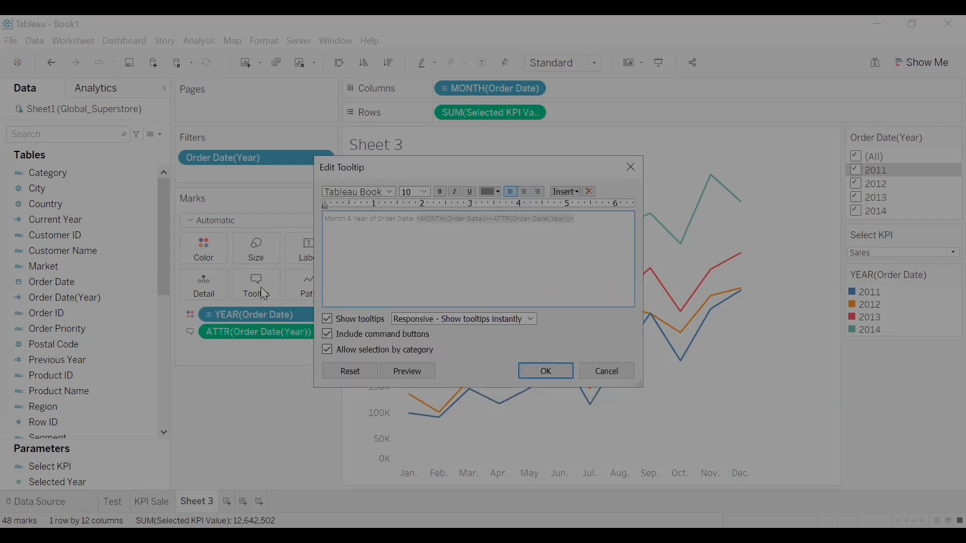
{"action": "left_click", "coordinate": [630, 167]}
{"action": "right_click", "coordinate": [251, 316]}
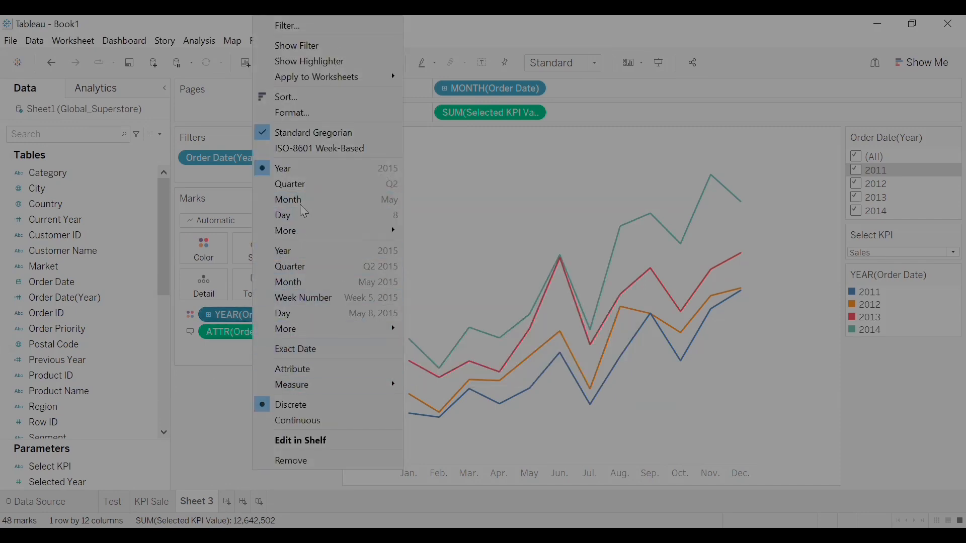
{"action": "left_click", "coordinate": [306, 119]}
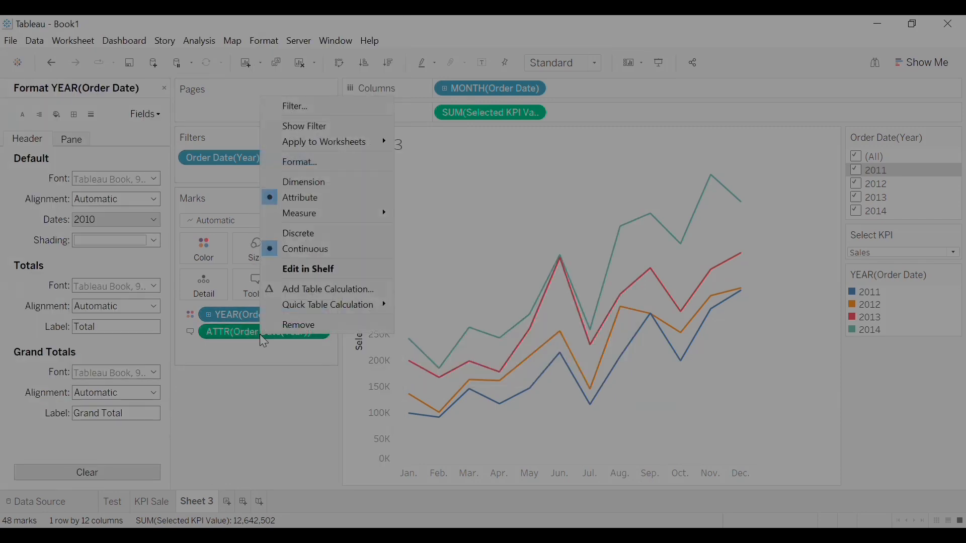
- Format ATTR(Order Date(Year)) pane values as Number (Custom) with 0 decimals and no thousands separators, and check a data point's tooltip
{"action": "left_click", "coordinate": [300, 162]}
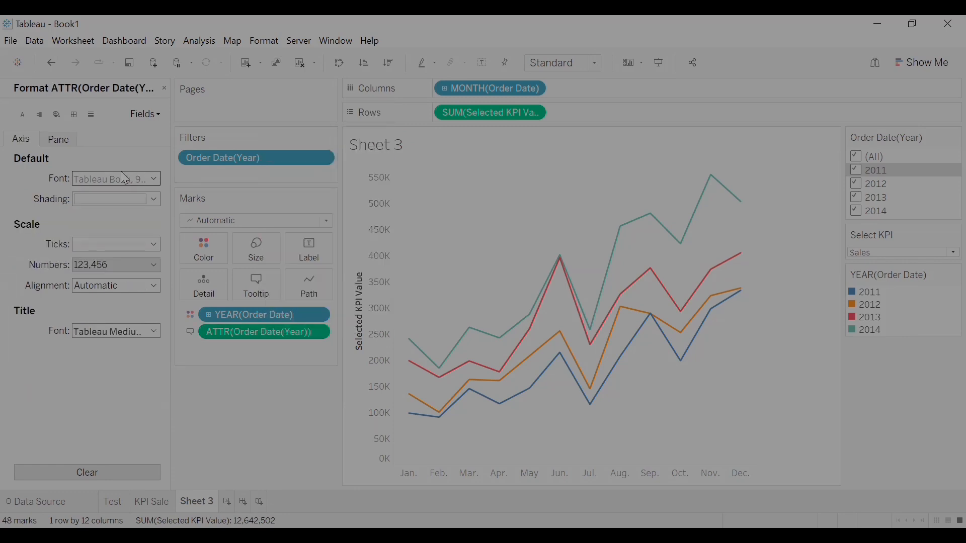
{"action": "left_click", "coordinate": [68, 143]}
{"action": "left_click", "coordinate": [108, 222]}
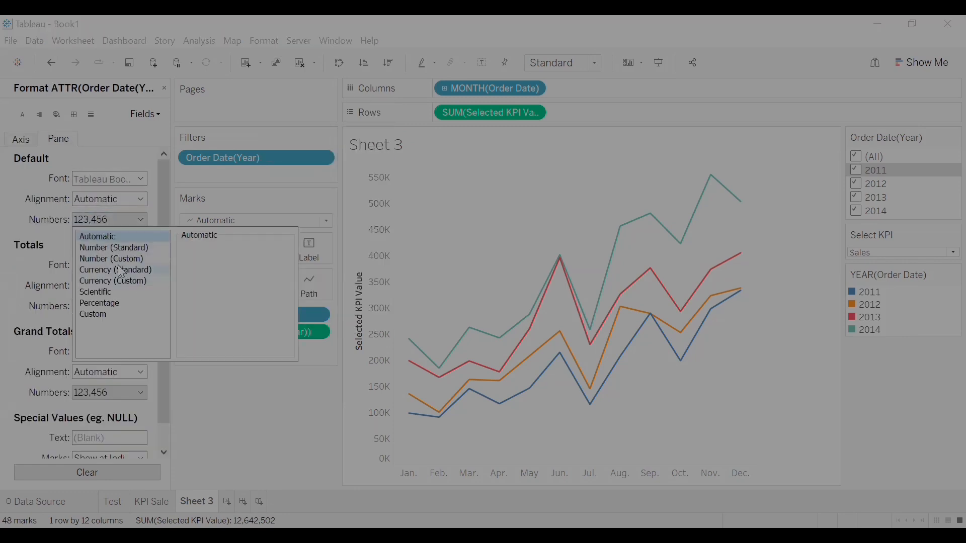
{"action": "left_click", "coordinate": [114, 259]}
{"action": "left_click", "coordinate": [208, 262]}
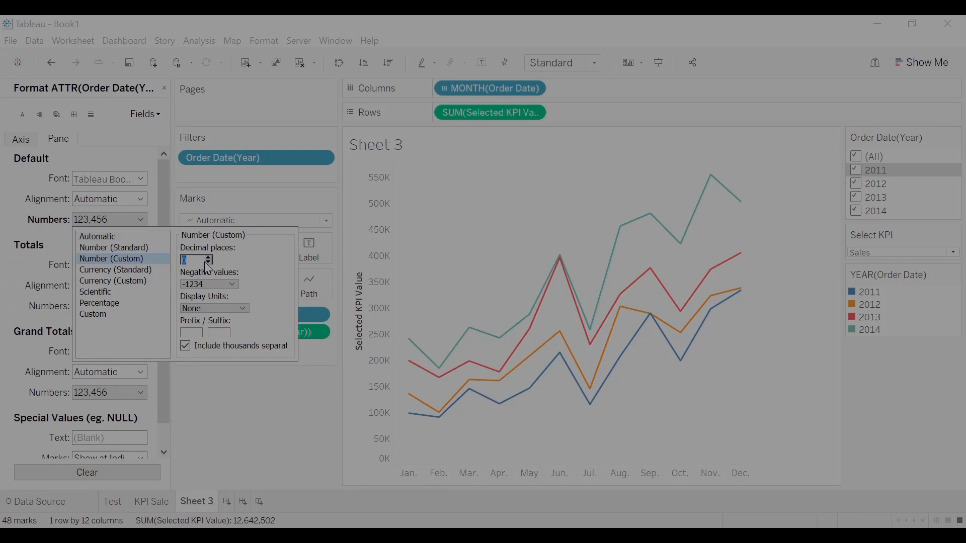
{"action": "left_click", "coordinate": [186, 348]}
{"action": "mouse_move", "coordinate": [439, 365]}
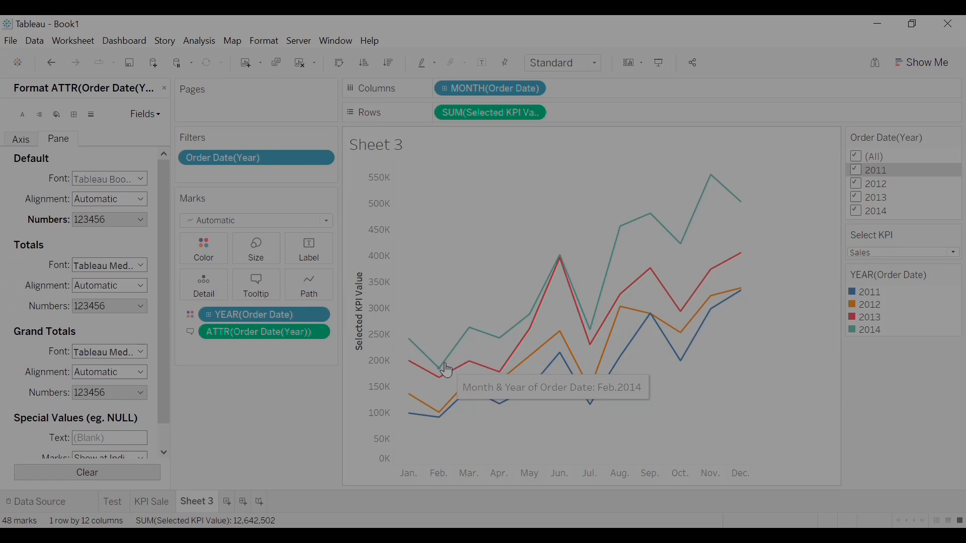
- Close the formatting settings and add the Select KPI parameter and the Selected KPI Value field to the Marks card
{"action": "left_click", "coordinate": [255, 294]}
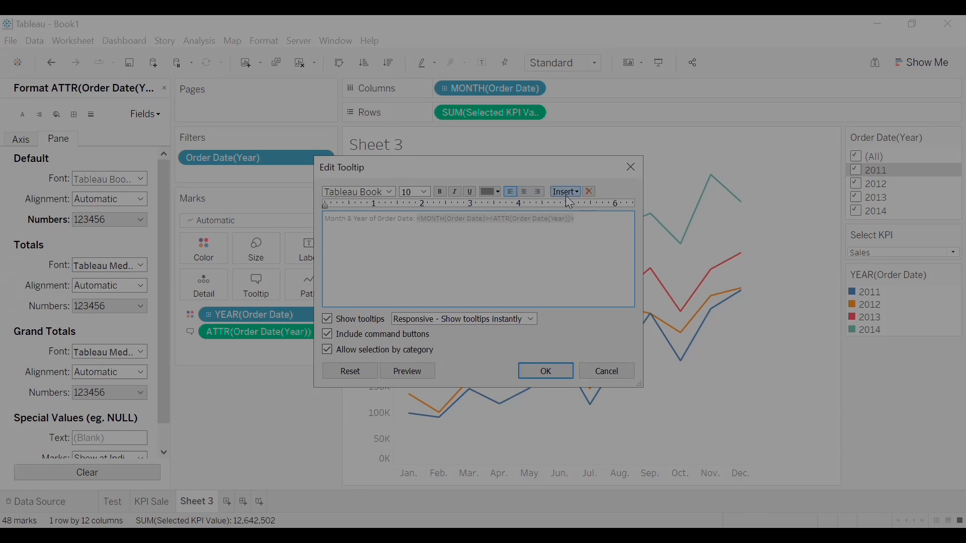
{"action": "left_click", "coordinate": [630, 167]}
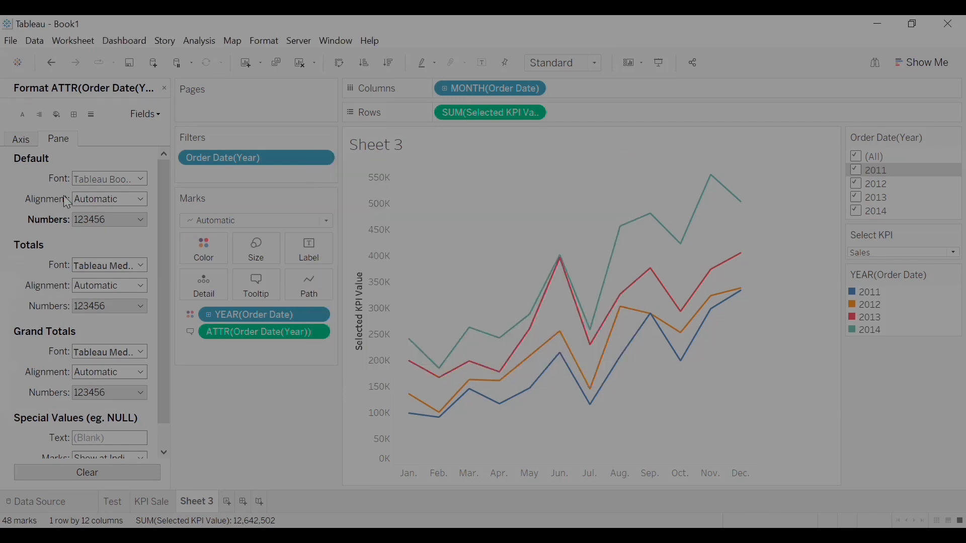
{"action": "left_click", "coordinate": [164, 88]}
{"action": "left_click_drag", "start_coordinate": [165, 266], "coordinate": [164, 330]}
{"action": "left_click", "coordinate": [59, 468]}
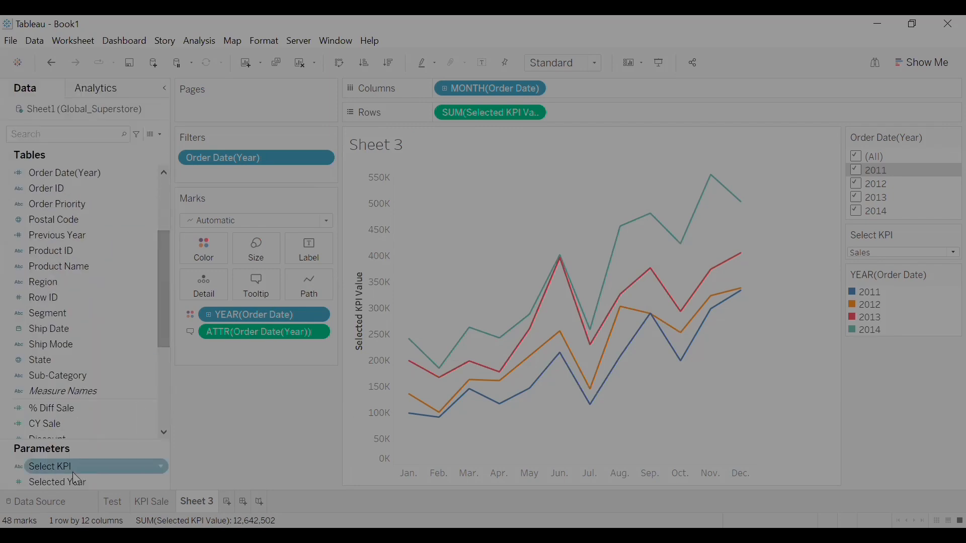
{"action": "left_click_drag", "start_coordinate": [58, 471], "coordinate": [221, 353]}
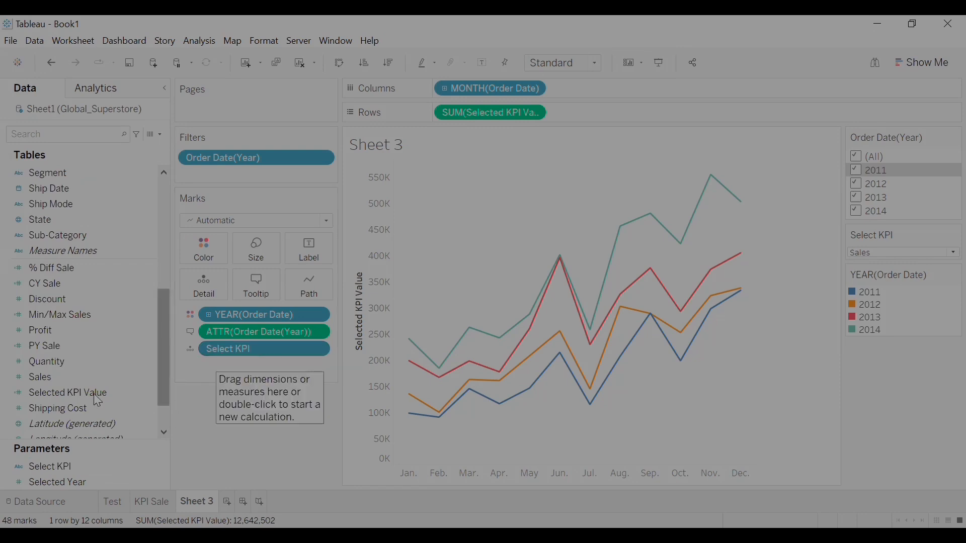
{"action": "left_click", "coordinate": [119, 393]}
{"action": "left_click_drag", "start_coordinate": [260, 378], "coordinate": [260, 370]}
- Insert Parameters.Select KPI on a second line of the chart's tooltip text
{"action": "left_click", "coordinate": [257, 284]}
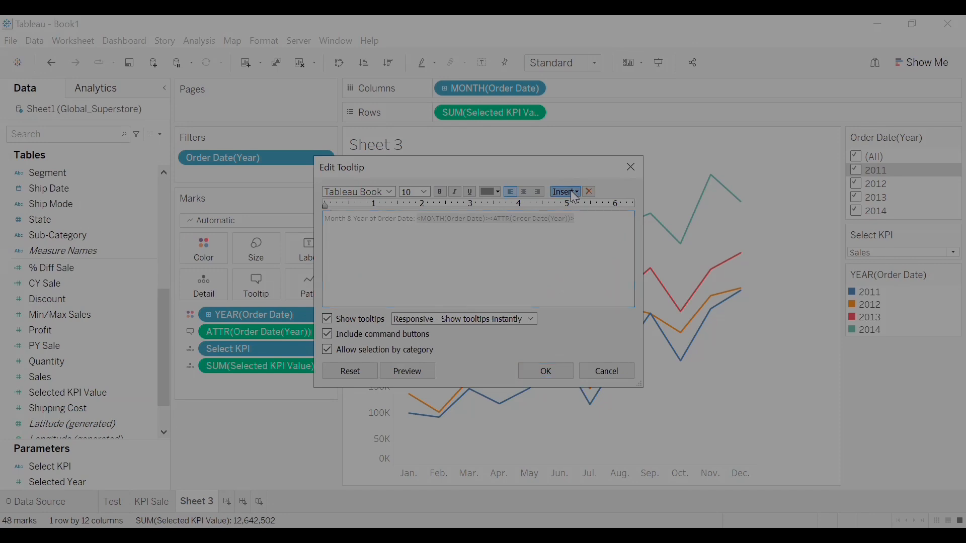
{"action": "left_click", "coordinate": [565, 191]}
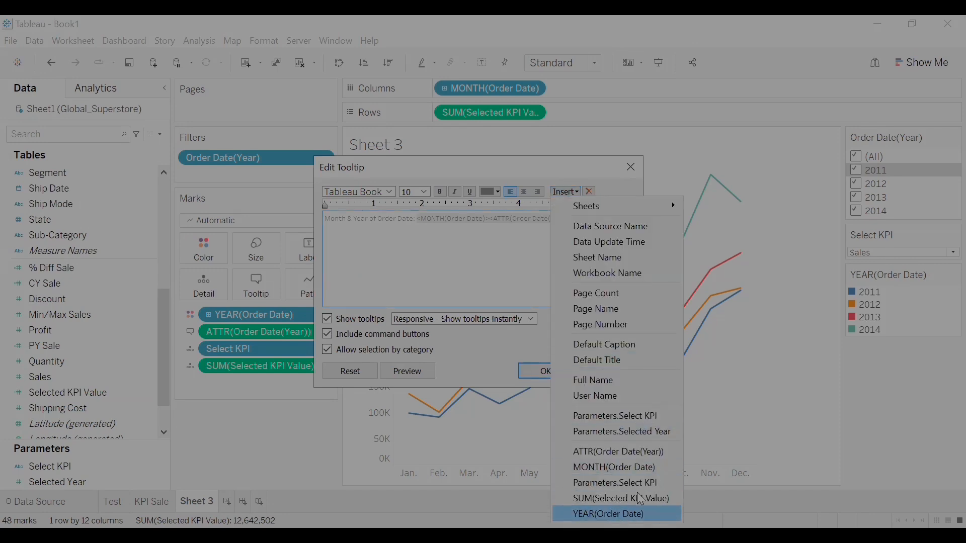
{"action": "left_click", "coordinate": [388, 262]}
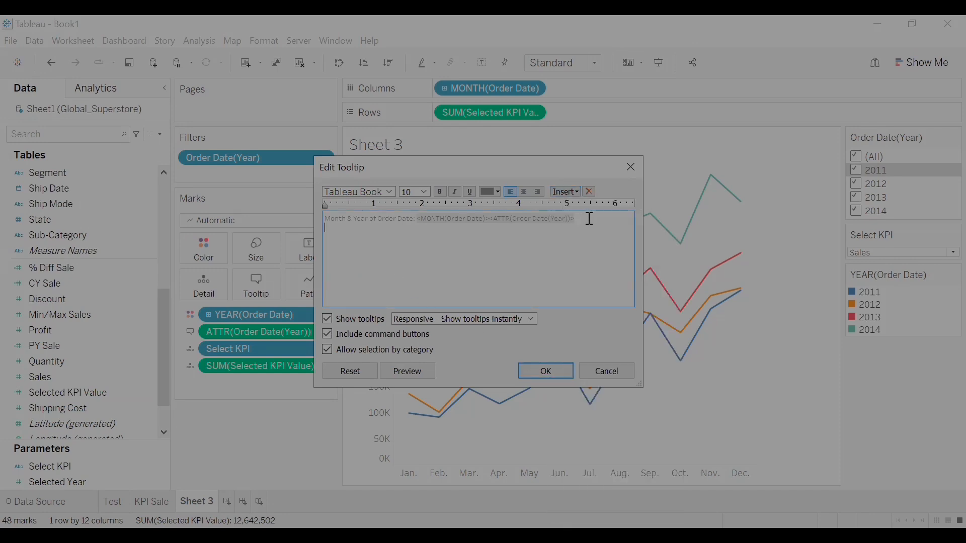
{"action": "left_click", "coordinate": [562, 191]}
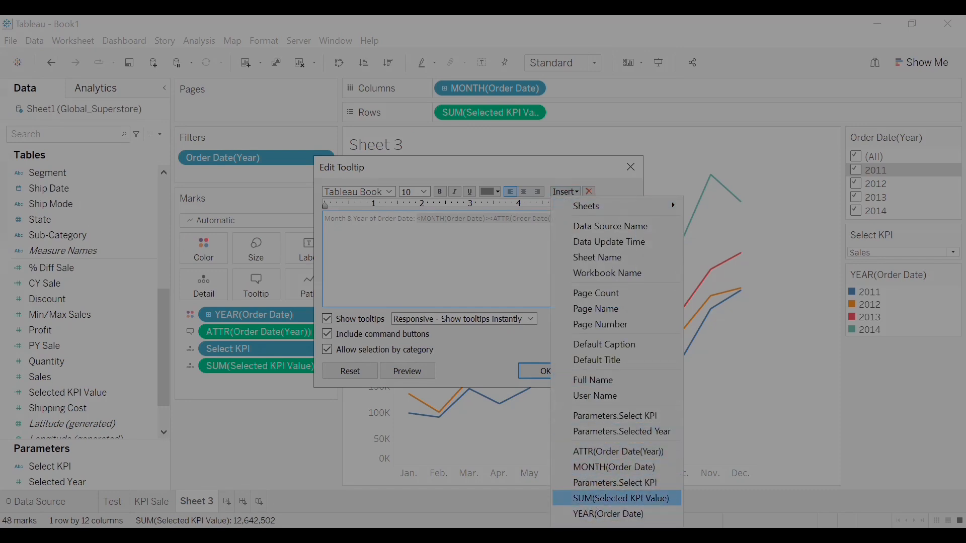
{"action": "left_click", "coordinate": [601, 484]}
- Insert SUM(Selected KPI Value) after the Select KPI parameter in the tooltip, separate the two with a colon and space, and apply it
{"action": "left_click", "coordinate": [565, 191]}
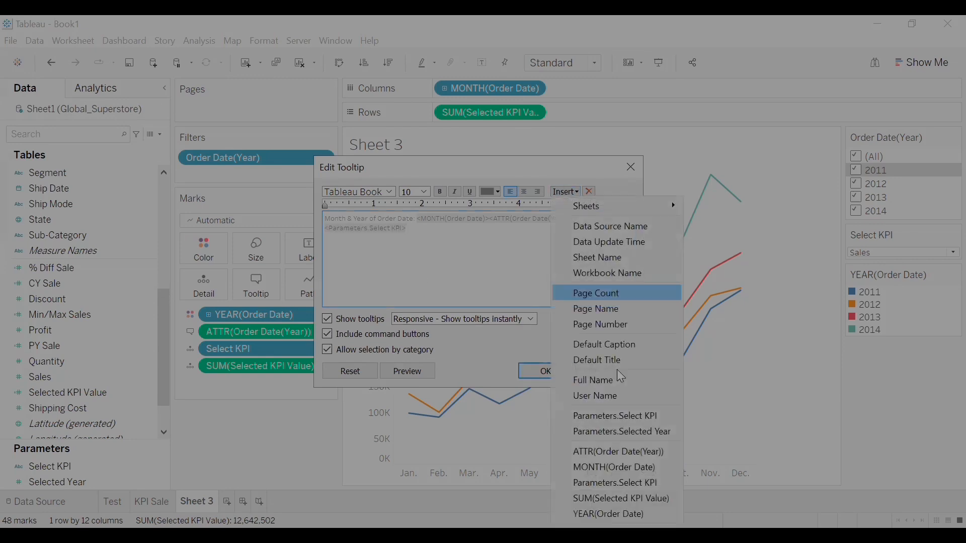
{"action": "left_click", "coordinate": [618, 498]}
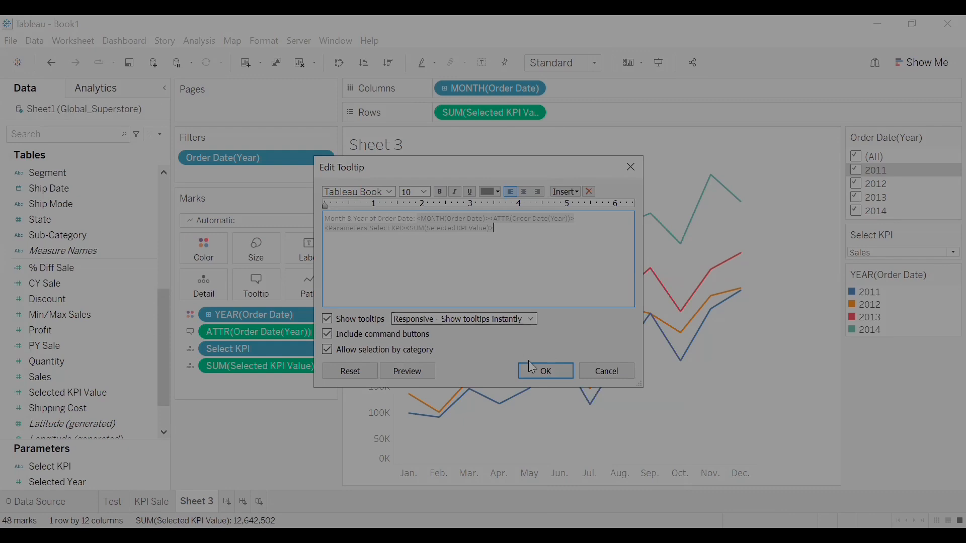
{"action": "key", "text": "Return"}
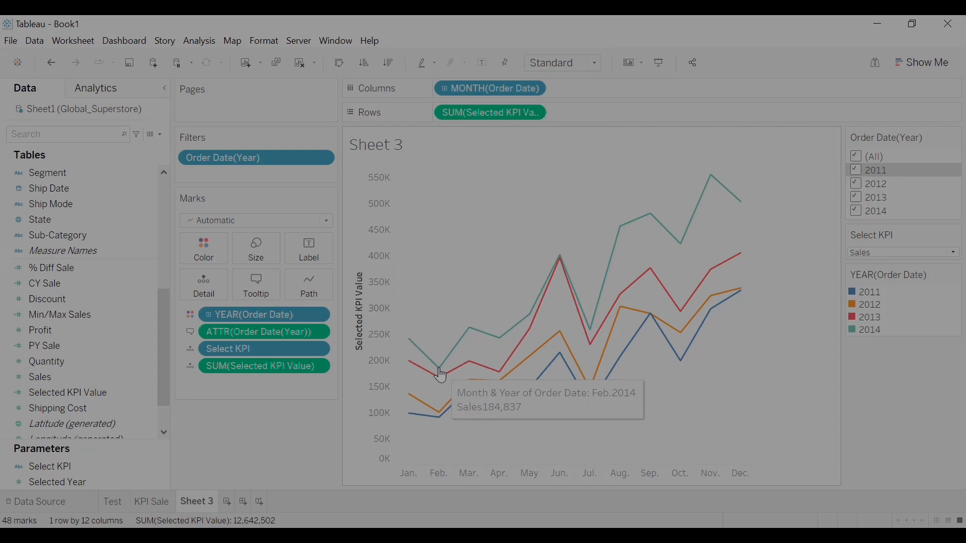
{"action": "left_click", "coordinate": [256, 287]}
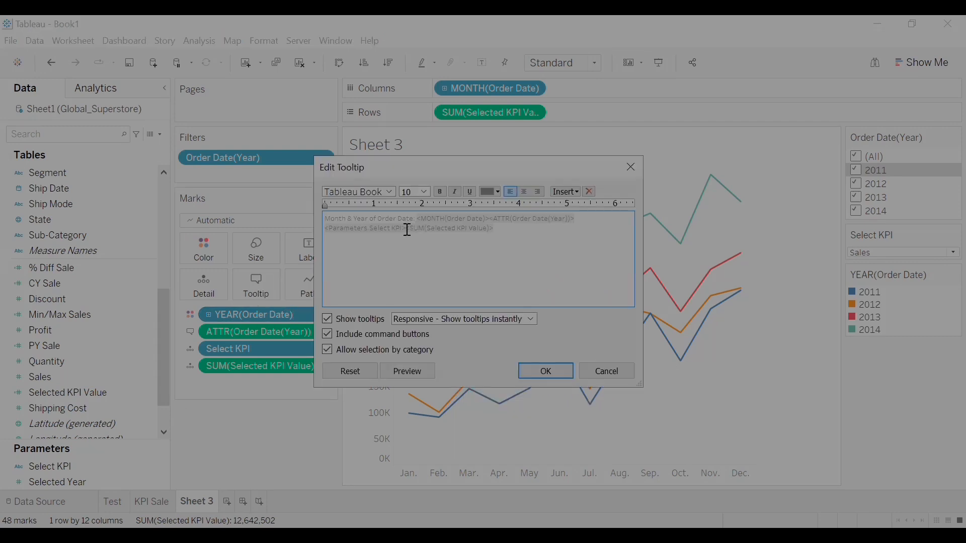
{"action": "left_click", "coordinate": [544, 372]}
- Format SUM(Selected KPI Value) pane values as Number (Custom) with 0 decimals, Thousands (K) display units and no thousands separators
{"action": "right_click", "coordinate": [236, 371]}
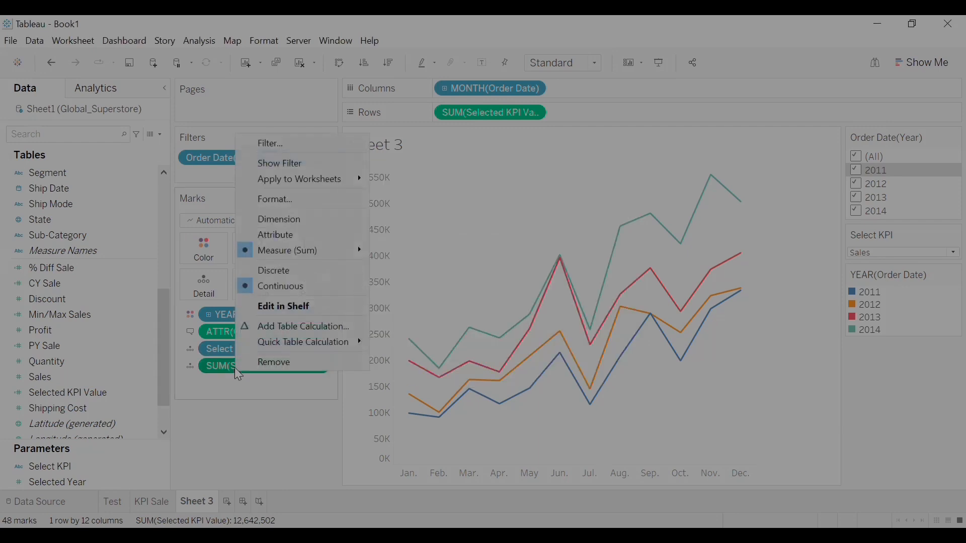
{"action": "left_click", "coordinate": [280, 202]}
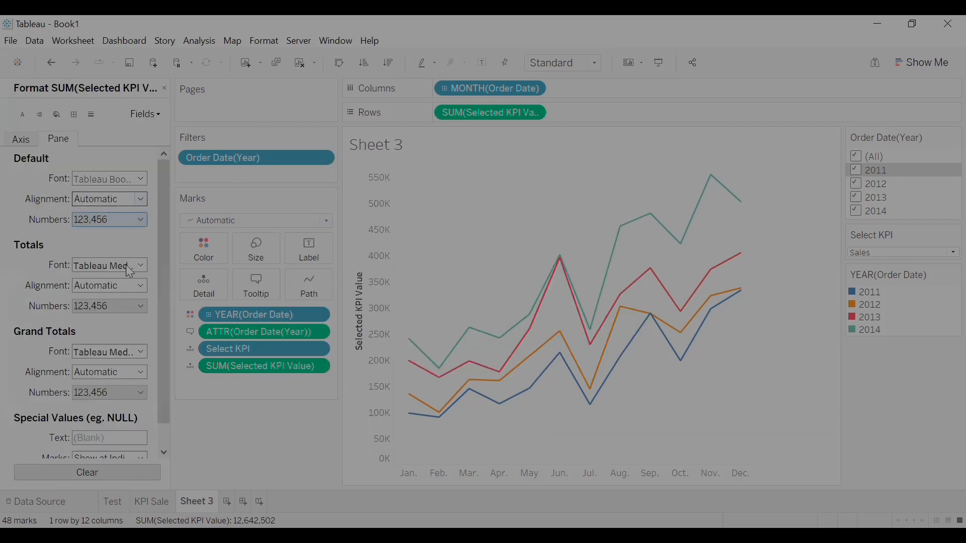
{"action": "left_click", "coordinate": [110, 219]}
{"action": "left_click", "coordinate": [133, 258]}
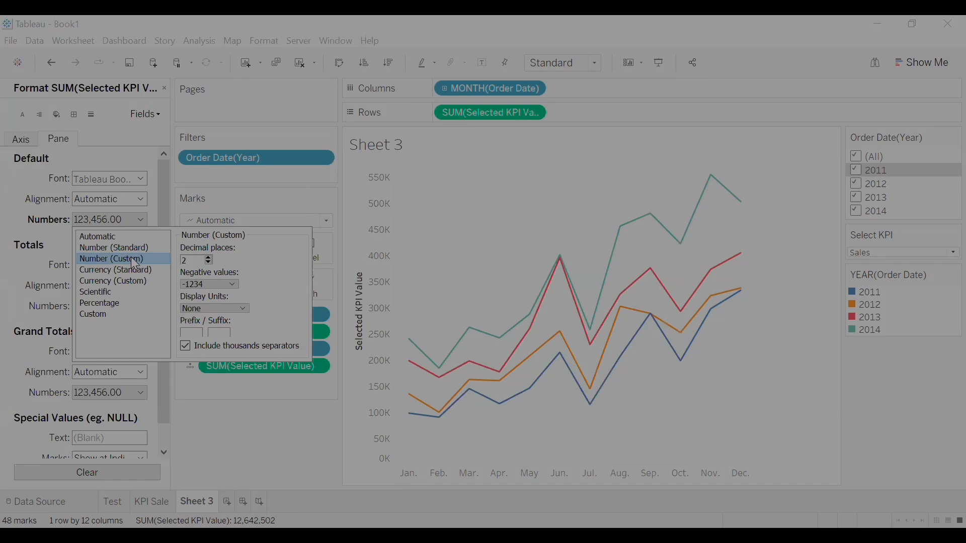
{"action": "left_click", "coordinate": [208, 263]}
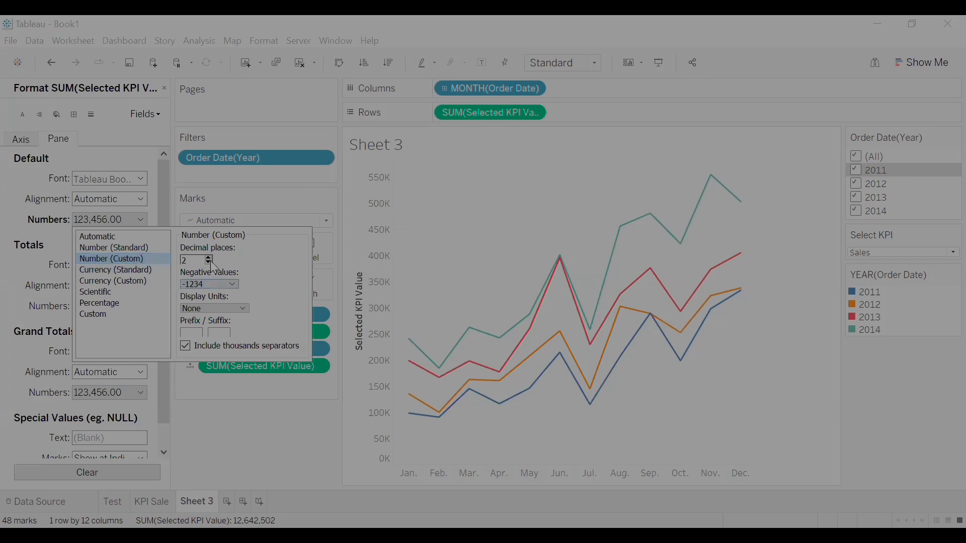
{"action": "left_click", "coordinate": [207, 308]}
{"action": "left_click", "coordinate": [228, 326]}
{"action": "left_click", "coordinate": [186, 347]}
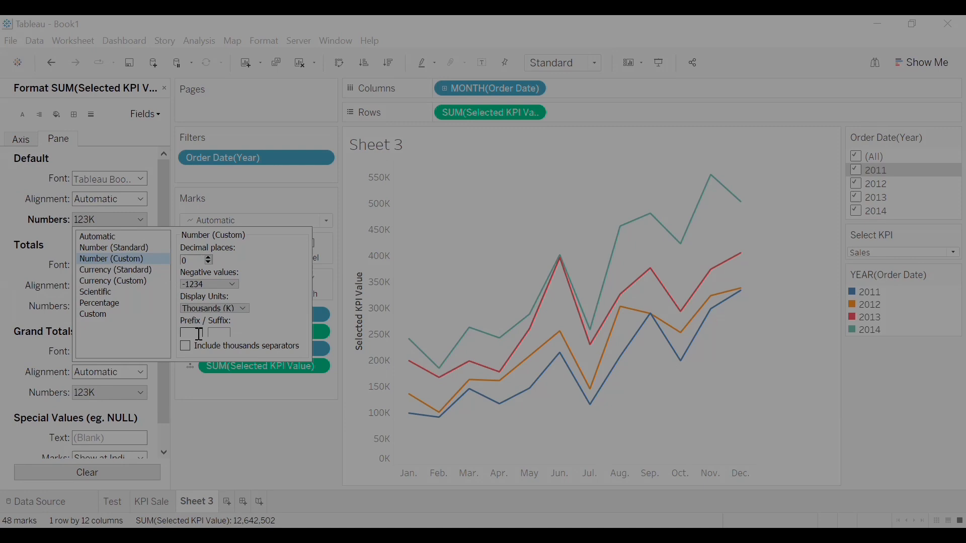
{"action": "left_click", "coordinate": [246, 399]}
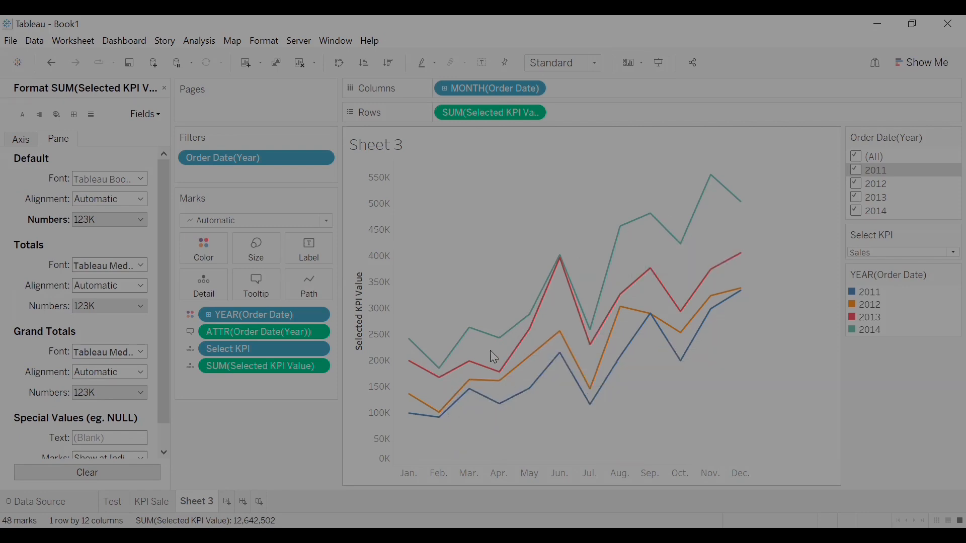
- Make the month, year and Selected KPI Value fields bold in the tooltip text and apply it
{"action": "left_click", "coordinate": [255, 289]}
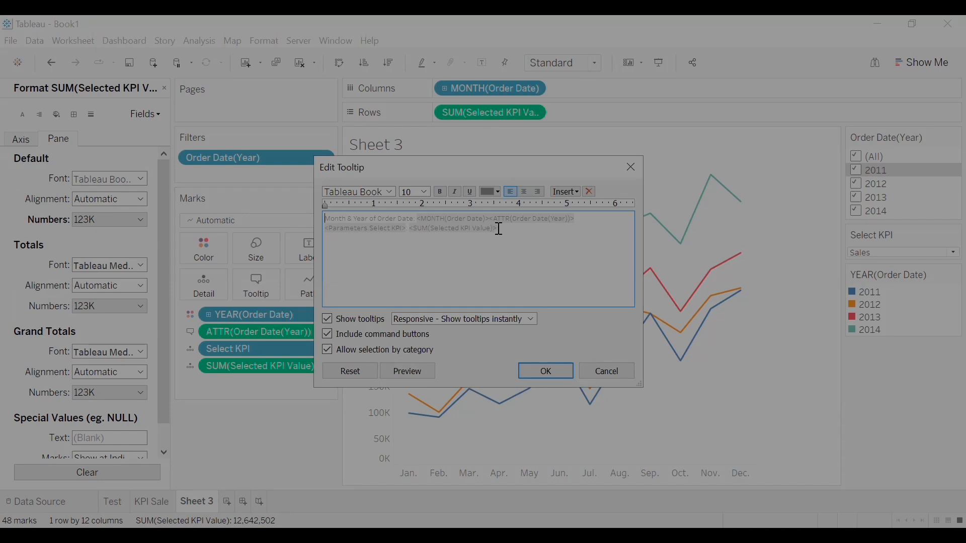
{"action": "left_click_drag", "start_coordinate": [499, 229], "coordinate": [411, 230]}
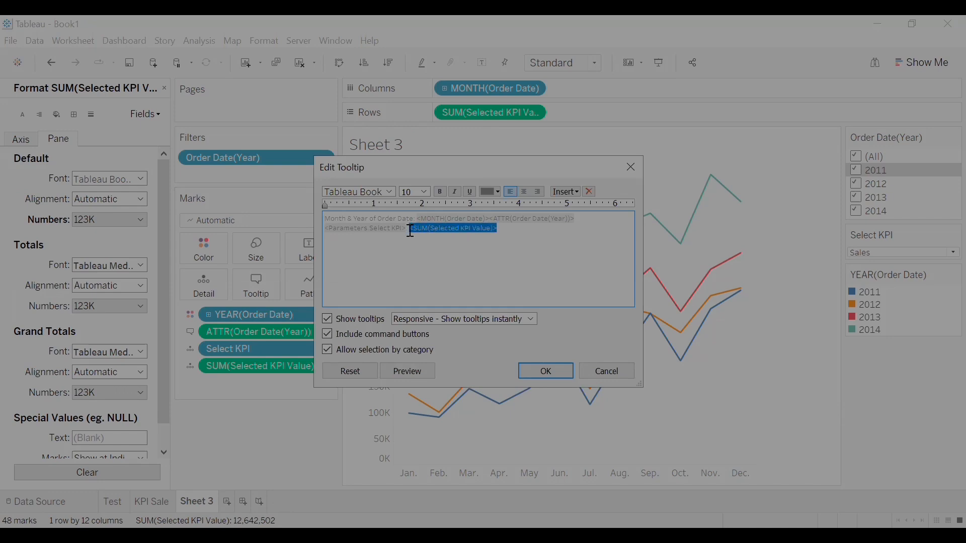
{"action": "left_click", "coordinate": [576, 216]}
{"action": "left_click_drag", "start_coordinate": [576, 215], "coordinate": [413, 218]}
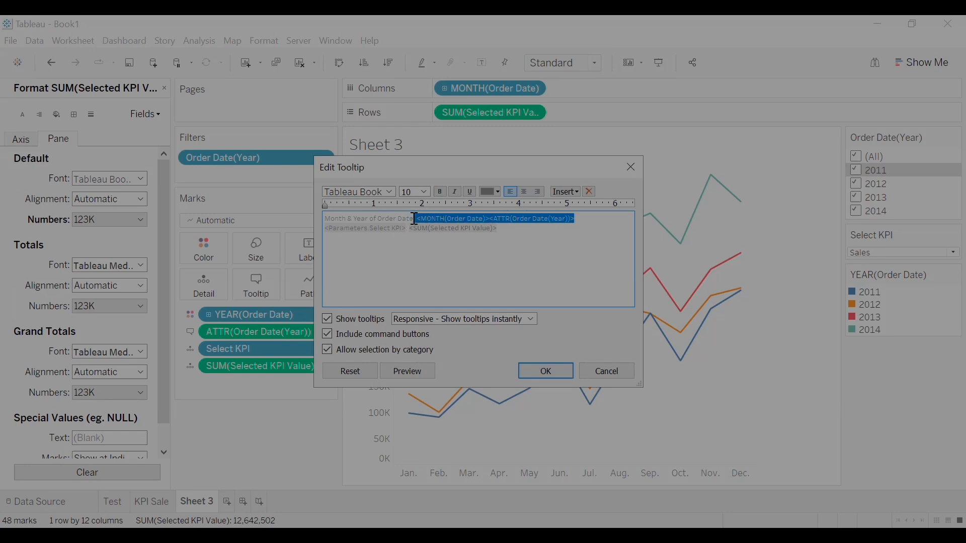
{"action": "left_click", "coordinate": [441, 192]}
{"action": "left_click", "coordinate": [536, 370]}
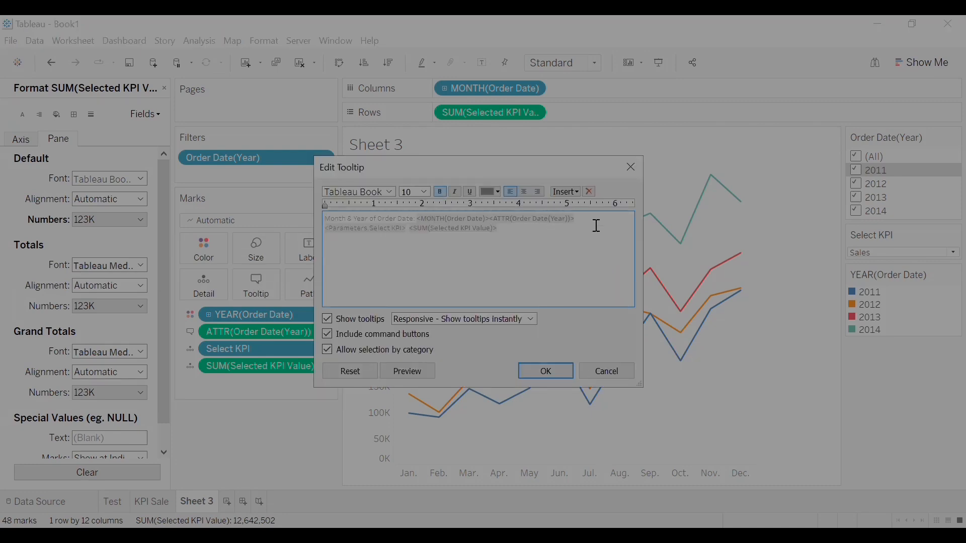
- Color the month, year and Selected KPI Value fields black in the tooltip, apply it, and check a data point's tooltip
{"action": "left_click_drag", "start_coordinate": [576, 218], "coordinate": [415, 220]}
{"action": "left_click", "coordinate": [490, 191]}
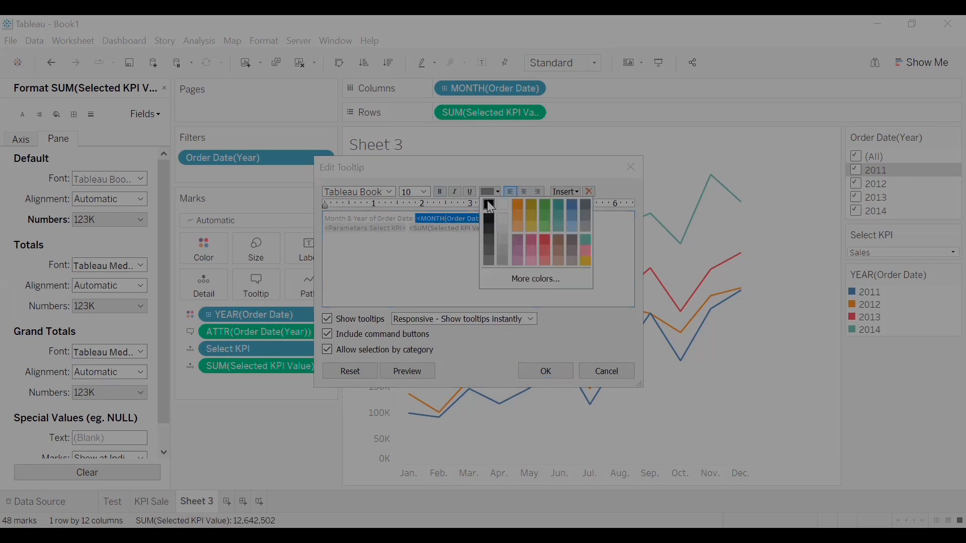
{"action": "left_click", "coordinate": [491, 206]}
{"action": "left_click_drag", "start_coordinate": [498, 229], "coordinate": [436, 231]}
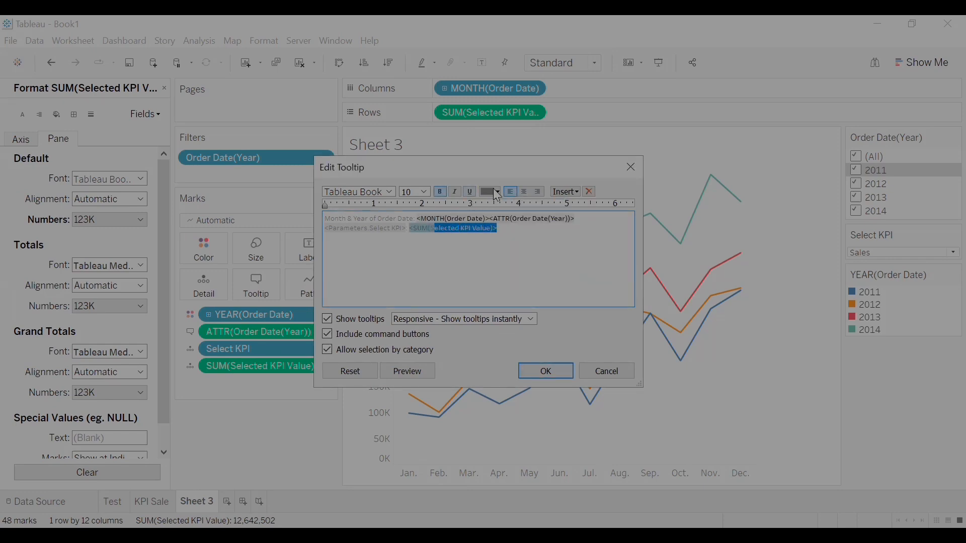
{"action": "left_click", "coordinate": [497, 193]}
{"action": "left_click", "coordinate": [490, 206]}
{"action": "left_click", "coordinate": [546, 371]}
{"action": "mouse_move", "coordinate": [444, 370]}
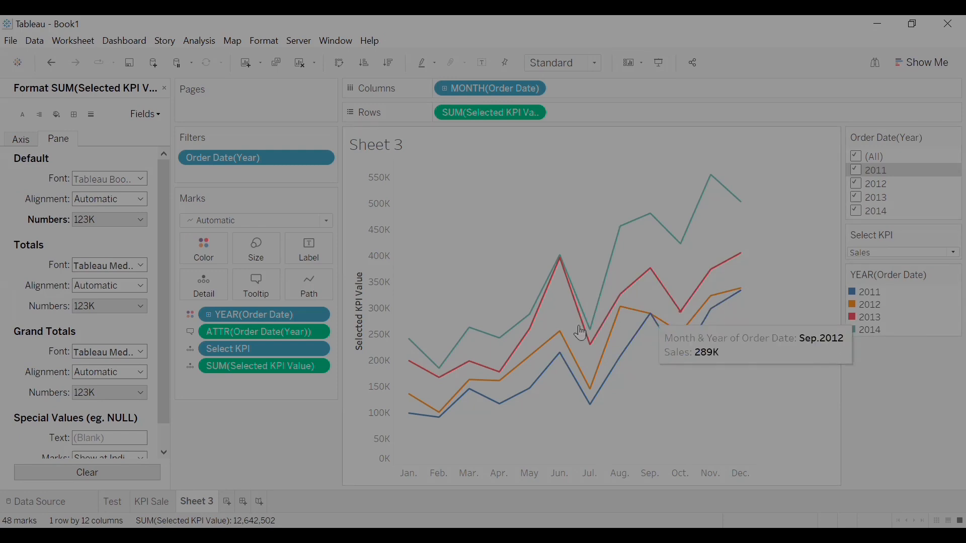
- Color the 2014 line green and the 2011 line red in the year colors and apply the change
{"action": "right_click", "coordinate": [234, 317]}
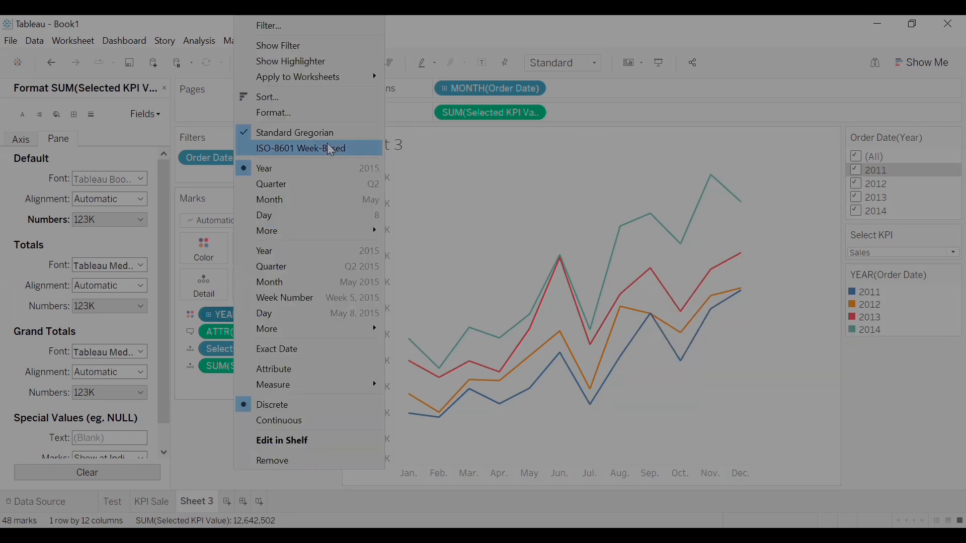
{"action": "left_click", "coordinate": [205, 251]}
{"action": "left_click", "coordinate": [212, 293]}
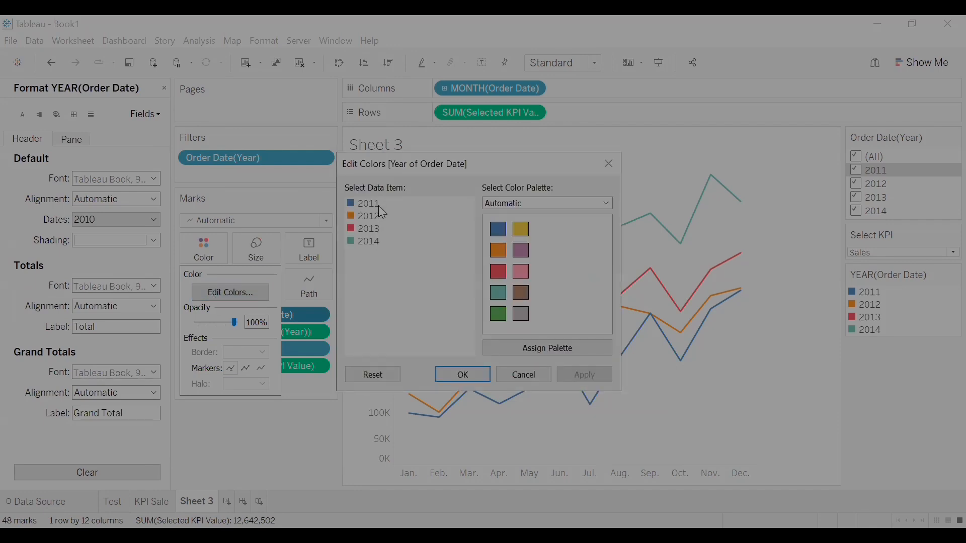
{"action": "left_click", "coordinate": [365, 241]}
{"action": "left_click", "coordinate": [498, 314]}
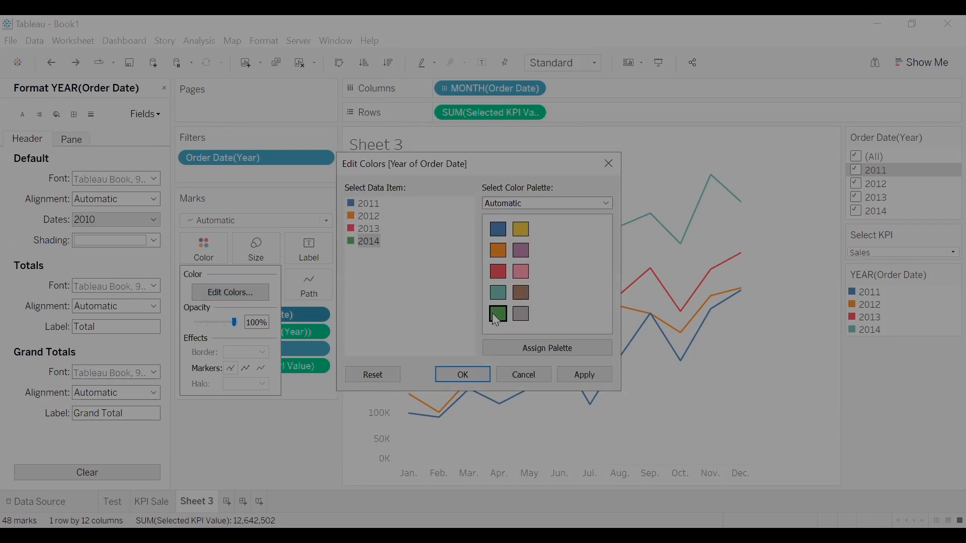
{"action": "left_click", "coordinate": [360, 206]}
{"action": "left_click", "coordinate": [499, 271]}
{"action": "left_click", "coordinate": [584, 374]}
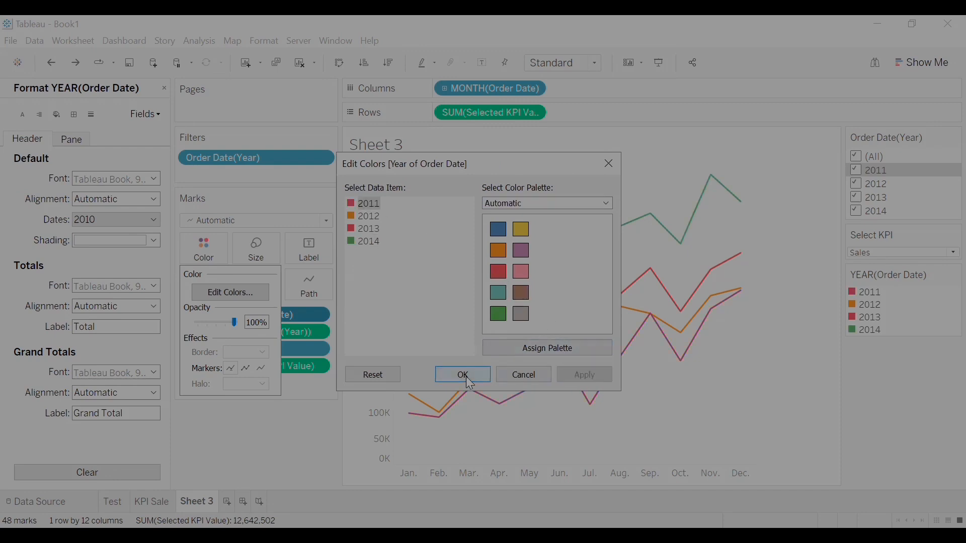
{"action": "left_click", "coordinate": [463, 375]}
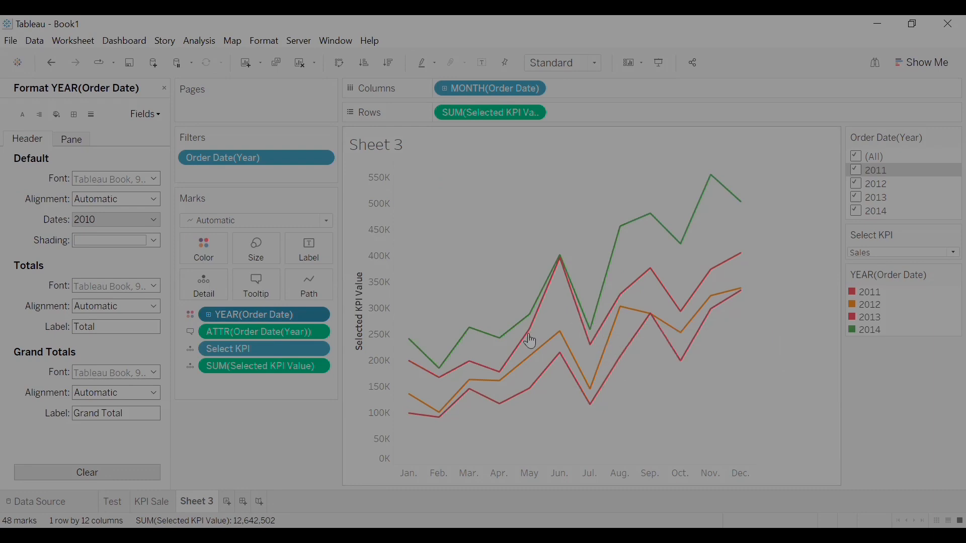
- Change the color of the 2013 line to blue in the year colors
{"action": "left_click", "coordinate": [218, 245]}
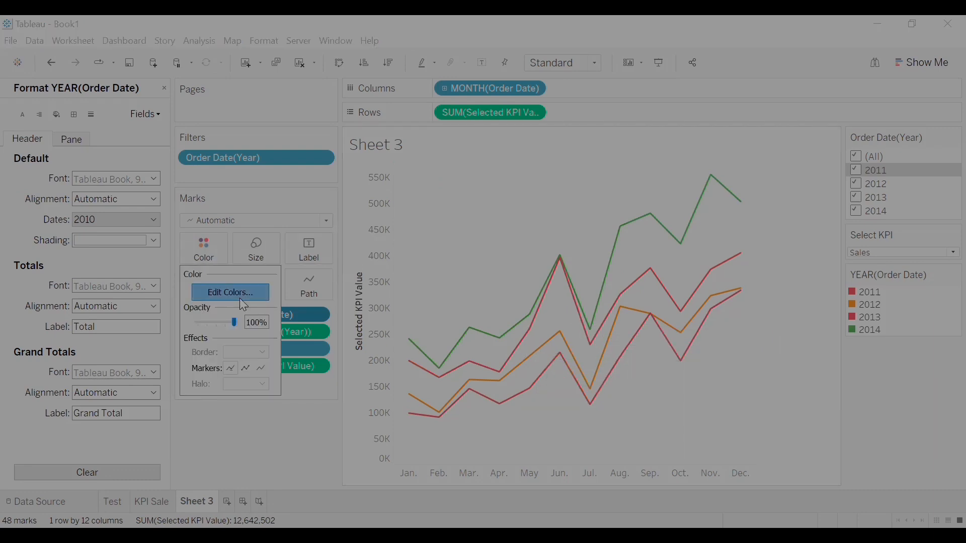
{"action": "left_click", "coordinate": [236, 295]}
{"action": "left_click", "coordinate": [357, 231]}
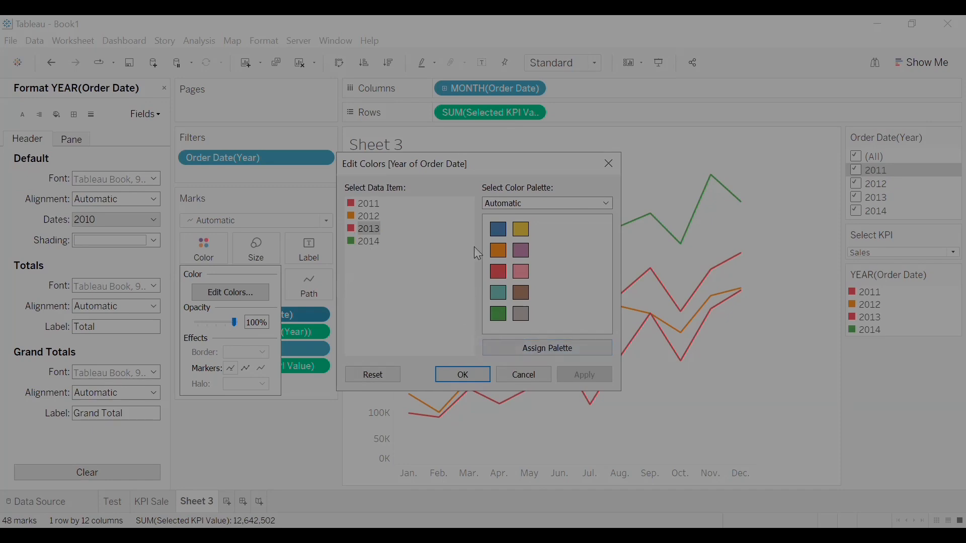
{"action": "left_click", "coordinate": [498, 233]}
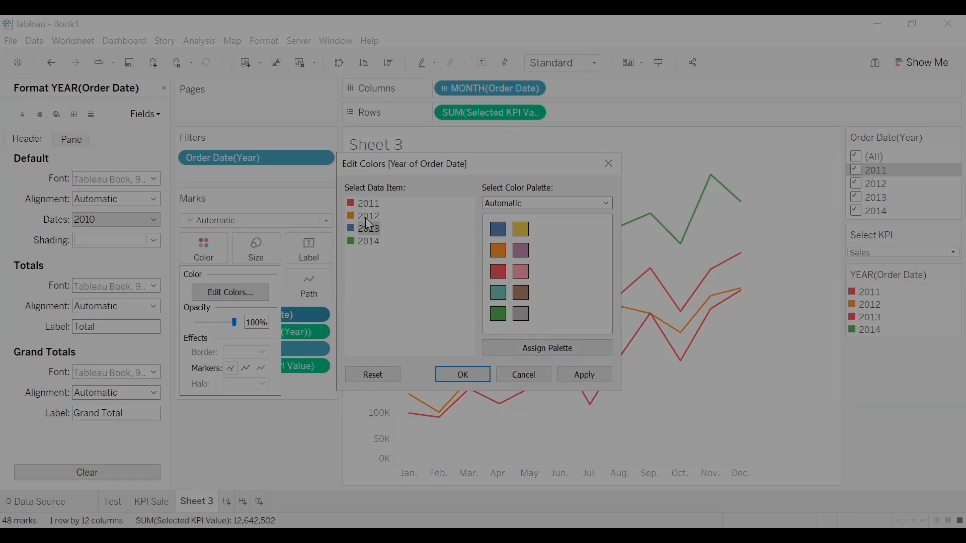
{"action": "left_click", "coordinate": [463, 375]}
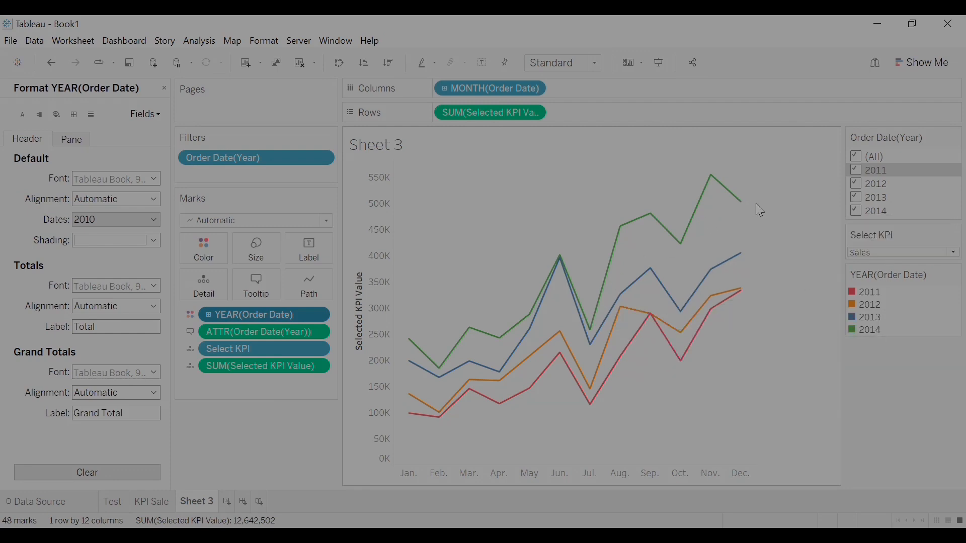
- Close the formatting settings, label the lines with Order Date(Year), and check a data point's tooltip
{"action": "left_click", "coordinate": [164, 88]}
{"action": "left_click_drag", "start_coordinate": [170, 296], "coordinate": [134, 187]}
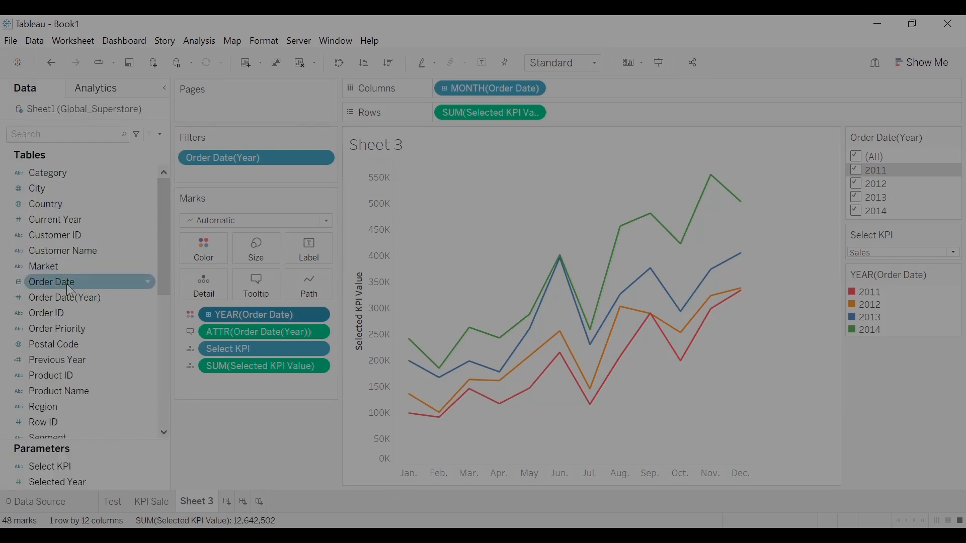
{"action": "left_click_drag", "start_coordinate": [59, 300], "coordinate": [310, 260]}
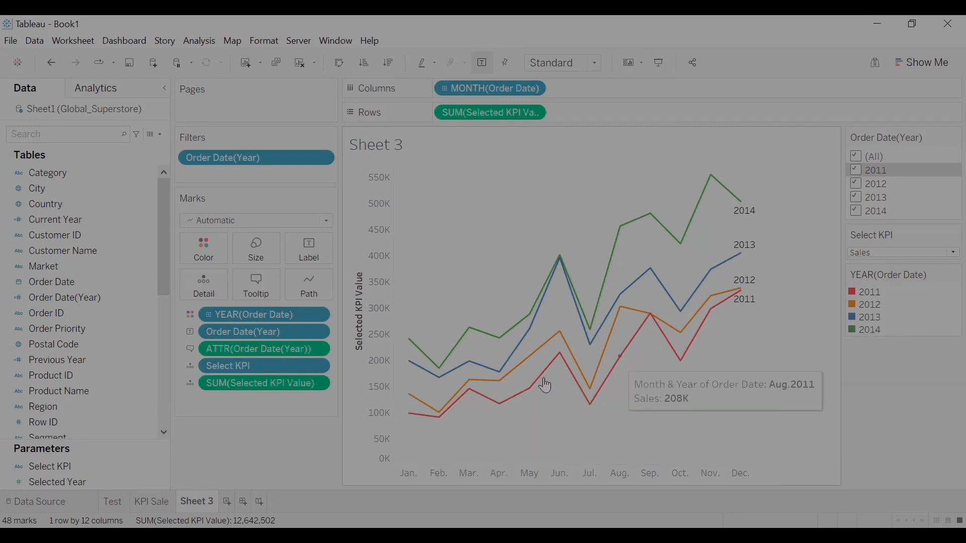
{"action": "mouse_move", "coordinate": [697, 307]}
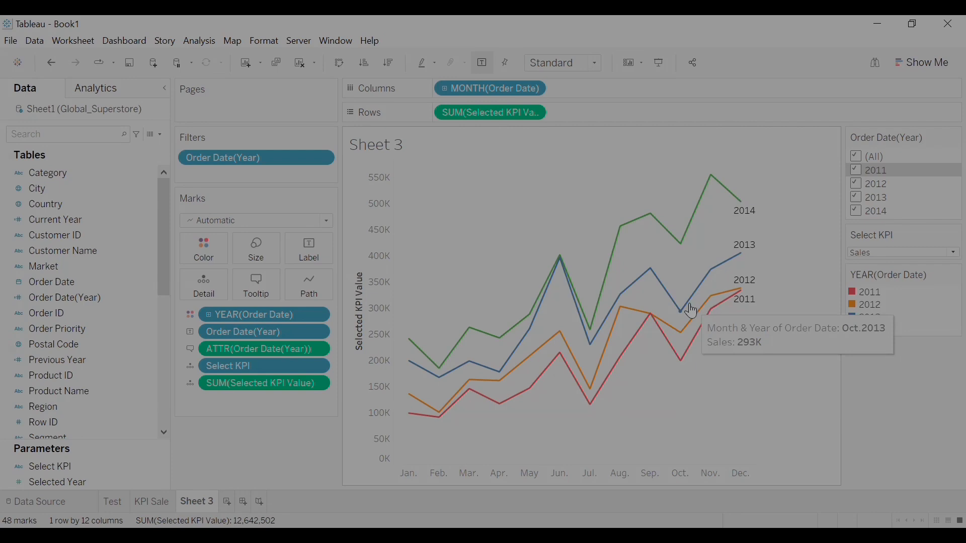
- Remove the title from the Selected KPI Value axis and close the axis settings
{"action": "right_click", "coordinate": [359, 319]}
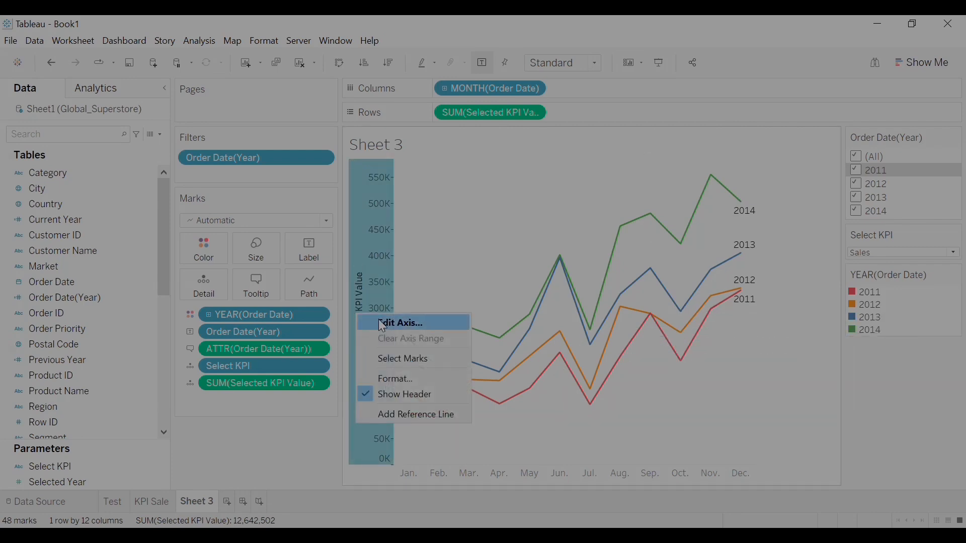
{"action": "left_click", "coordinate": [379, 320]}
{"action": "left_click_drag", "start_coordinate": [442, 378], "coordinate": [311, 378]}
{"action": "left_click", "coordinate": [361, 378]}
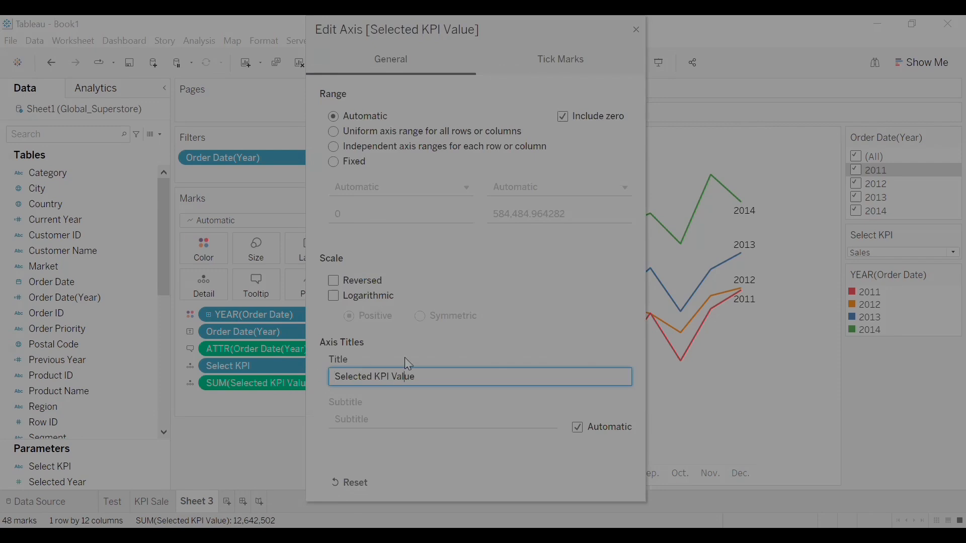
{"action": "triple_click", "coordinate": [417, 376]}
{"action": "key", "text": "BackSpace"}
{"action": "left_click", "coordinate": [780, 370]}
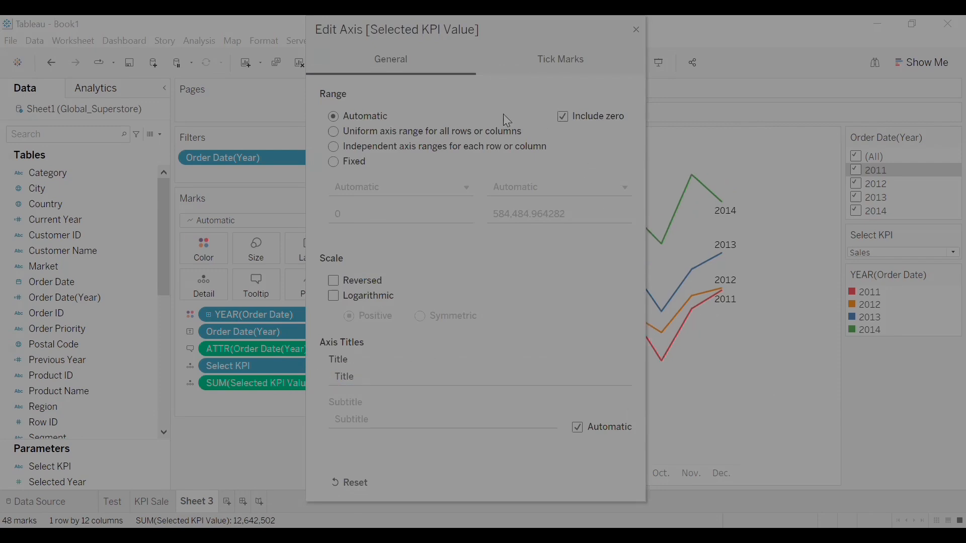
{"action": "left_click", "coordinate": [339, 73]}
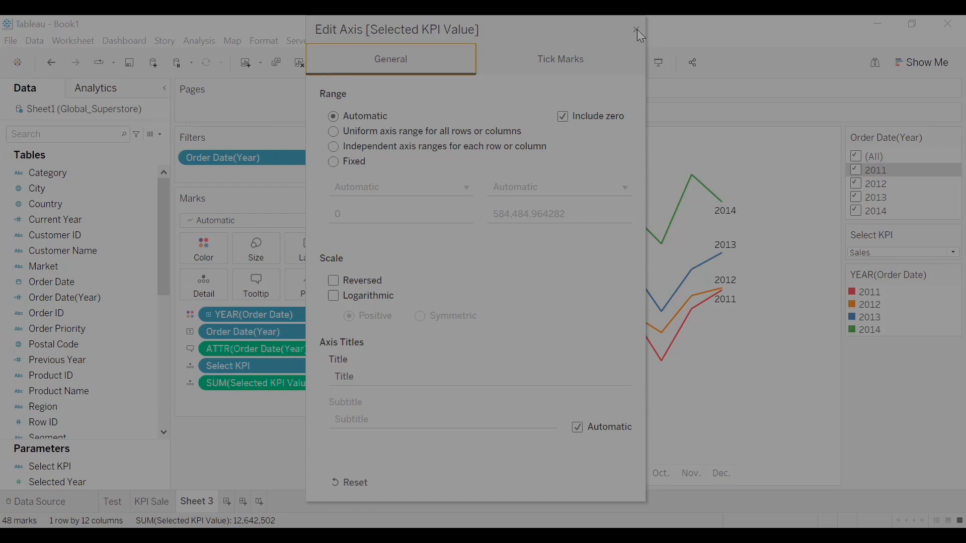
{"action": "left_click", "coordinate": [770, 39]}
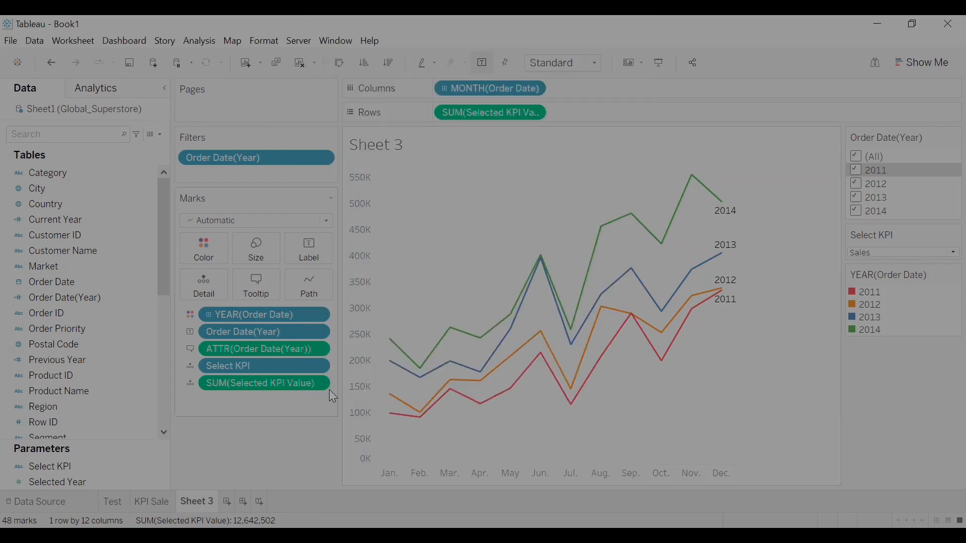
- Rename Sheet 3 as Line Chart
{"action": "double_click", "coordinate": [202, 502]}
{"action": "key", "text": "BackSpace"}
{"action": "type", "text": "Line Chart"}
{"action": "key", "text": "Return"}
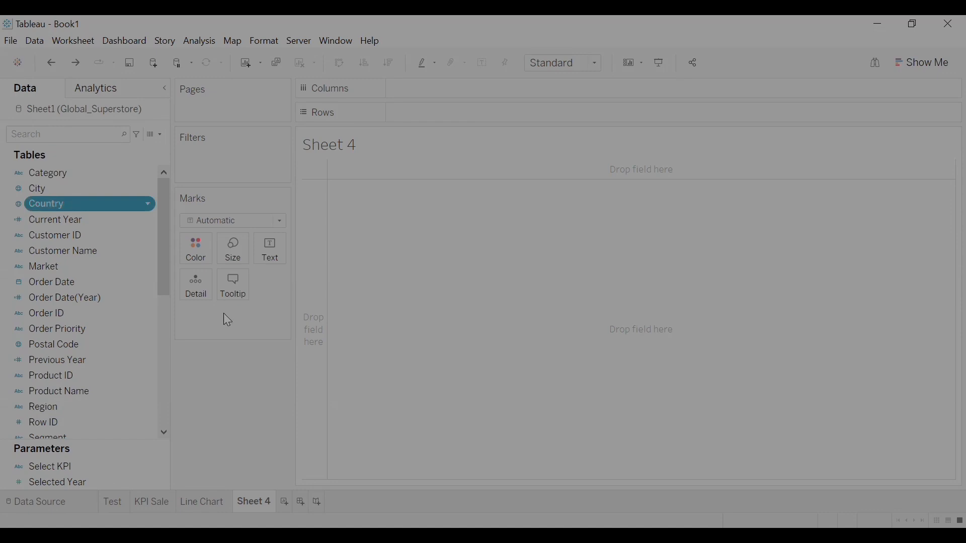
- Add Country as detail to the marks on Sheet 4 to plot the countries on a map
{"action": "left_click_drag", "start_coordinate": [56, 204], "coordinate": [224, 313]}
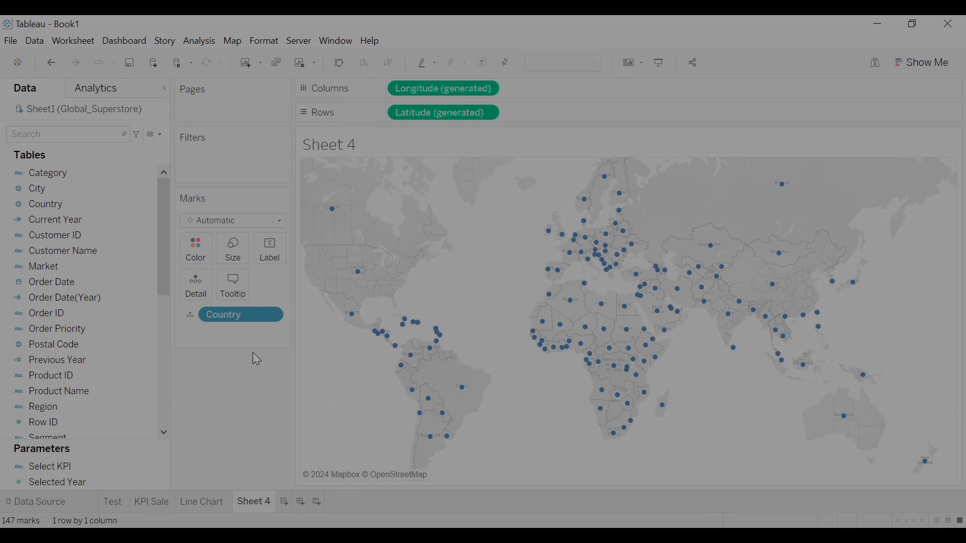
- Create a new calculated field and name it Profit Margin
{"action": "left_click", "coordinate": [161, 135]}
{"action": "left_click", "coordinate": [139, 146]}
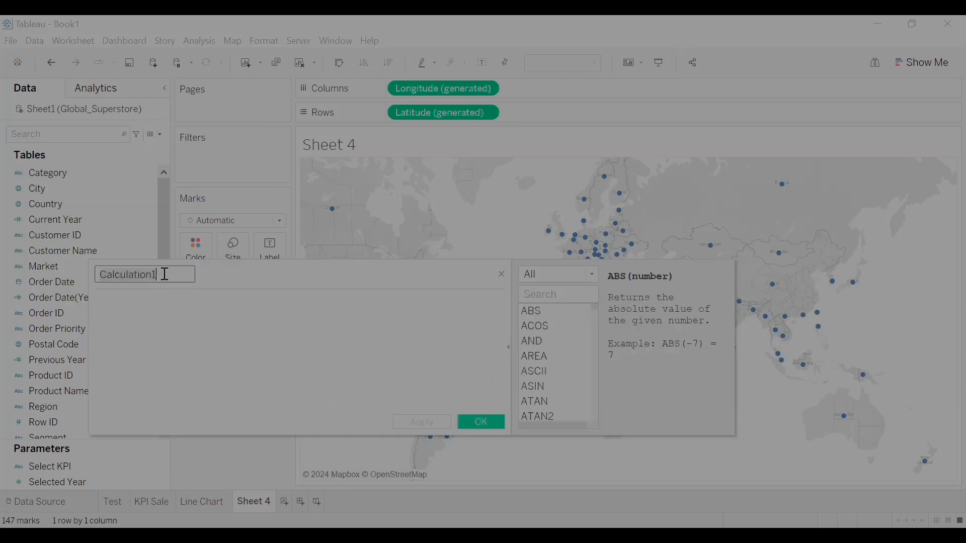
{"action": "key", "text": "BackSpace"}
{"action": "type", "text": "P"}
{"action": "type", "text": "rof"}
{"action": "key", "text": "BackSpace"}
{"action": "type", "text": "fit"}
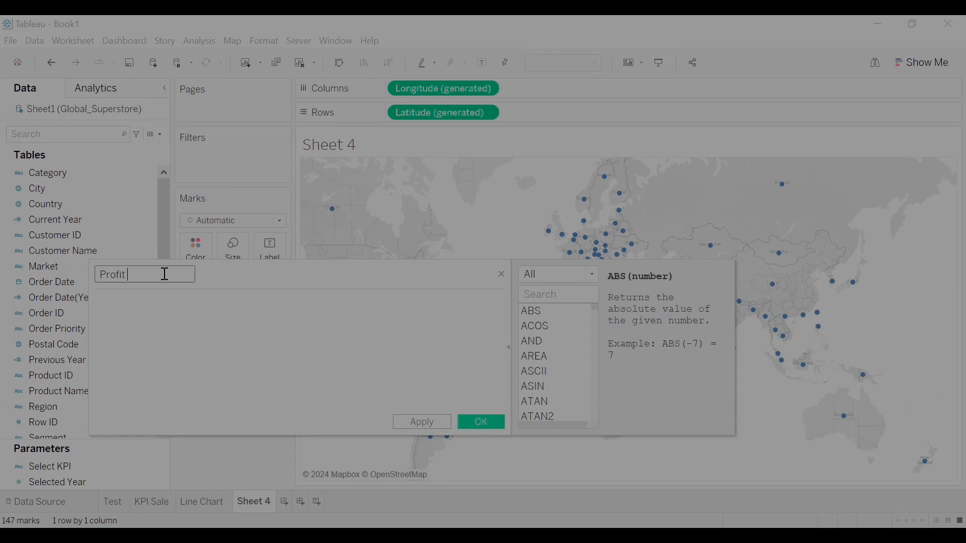
{"action": "type", "text": " M"}
{"action": "type", "text": "rgin"}
{"action": "key", "text": "BackSpace"}
{"action": "key", "text": "BackSpace"}
{"action": "key", "text": "BackSpace"}
{"action": "key", "text": "BackSpace"}
{"action": "type", "text": "argin"}
- Define the Profit Margin calculation as SUM([Profit])/SUM([Sales]) and save it
{"action": "left_click", "coordinate": [131, 311]}
{"action": "type", "text": "Sum"}
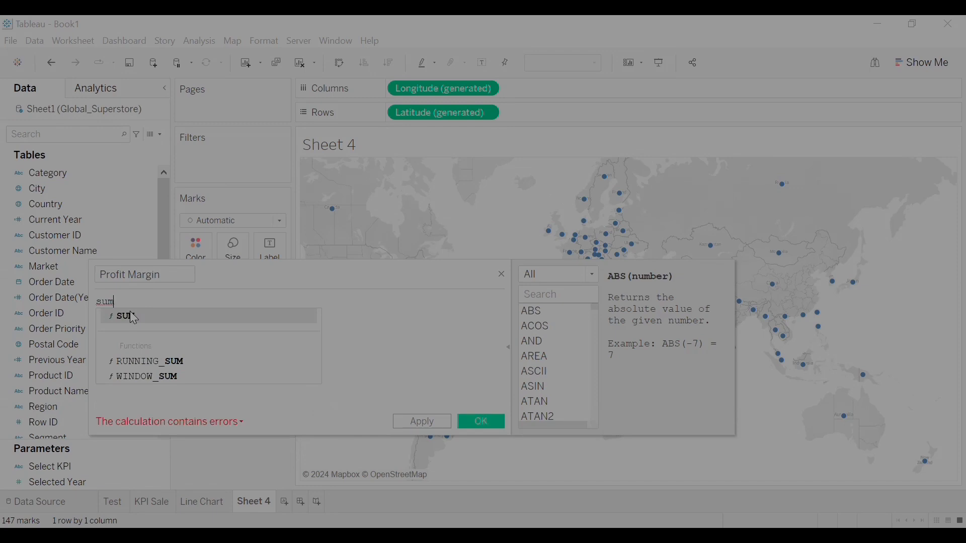
{"action": "key", "text": "Return"}
{"action": "type", "text": "p"}
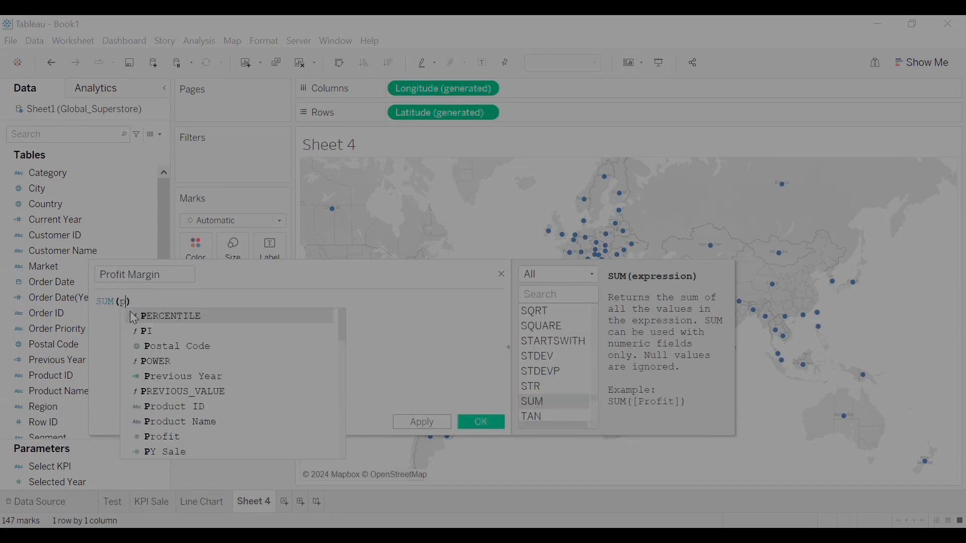
{"action": "type", "text": "ro"}
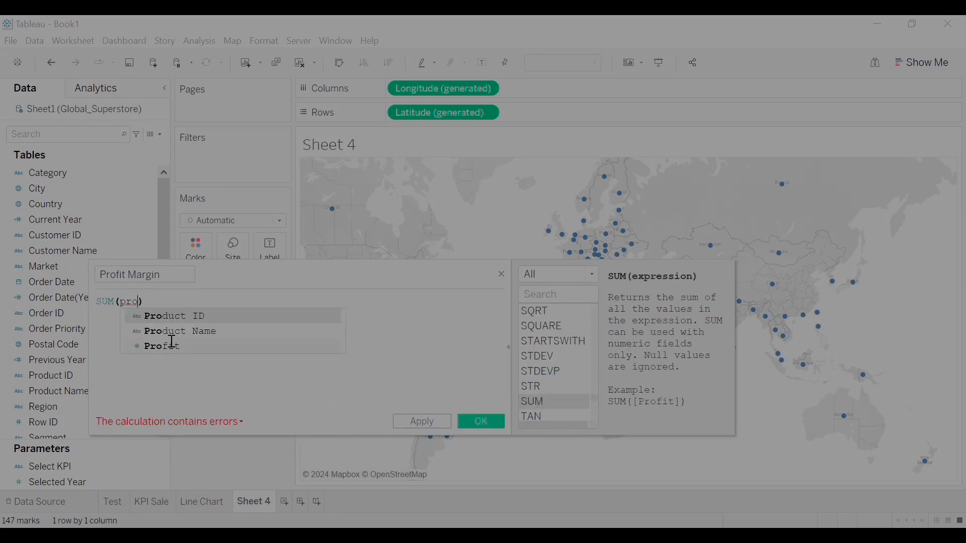
{"action": "left_click", "coordinate": [171, 342]}
{"action": "type", "text": ")/"}
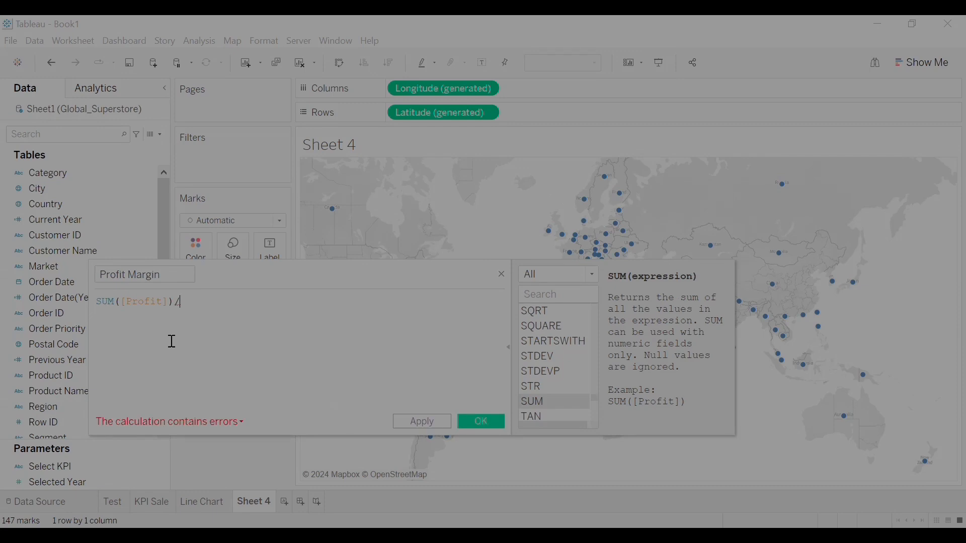
{"action": "type", "text": "sum"}
{"action": "left_click", "coordinate": [225, 316]}
{"action": "type", "text": "s"}
{"action": "left_click", "coordinate": [227, 317]}
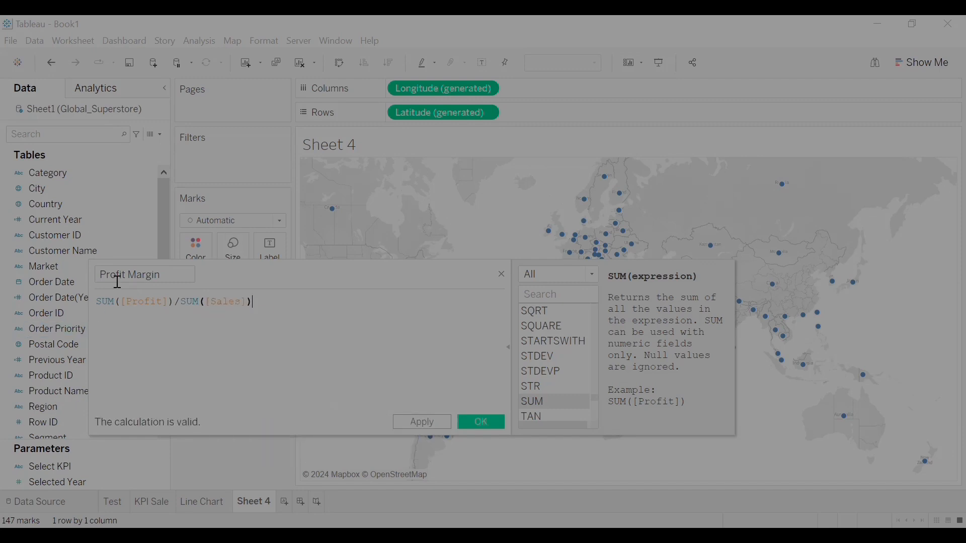
{"action": "left_click", "coordinate": [484, 425]}
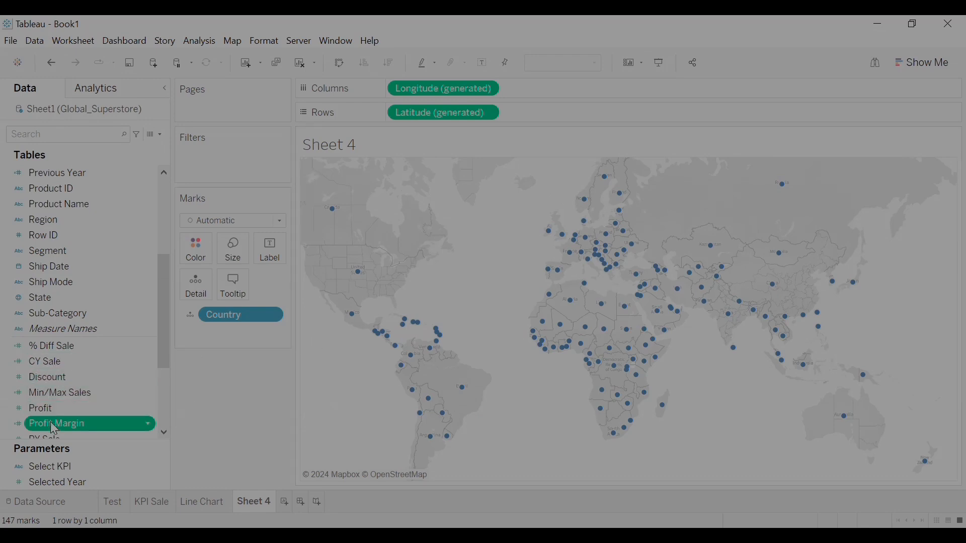
- Color the map's countries by Profit Margin and choose the Red-Green Diverging palette
{"action": "left_click_drag", "start_coordinate": [54, 429], "coordinate": [187, 243]}
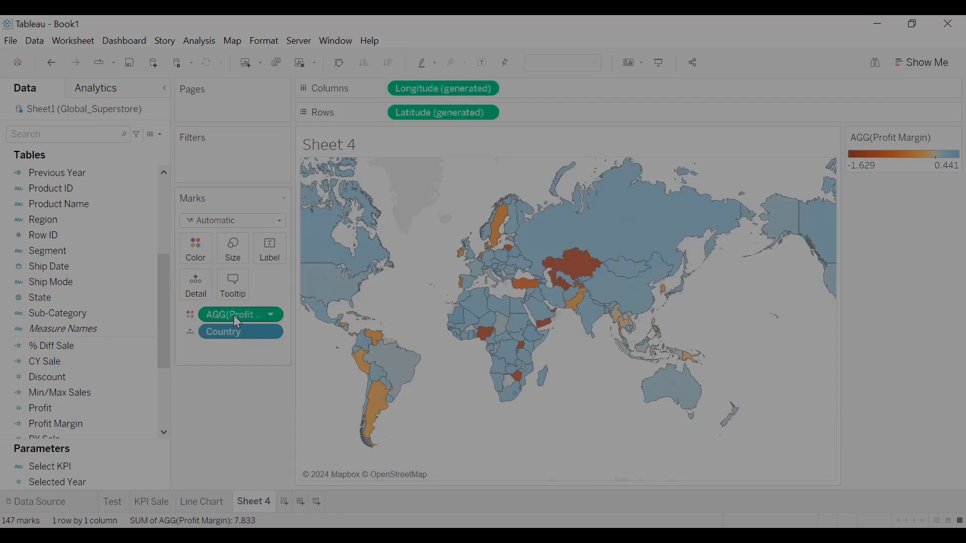
{"action": "left_click", "coordinate": [202, 257]}
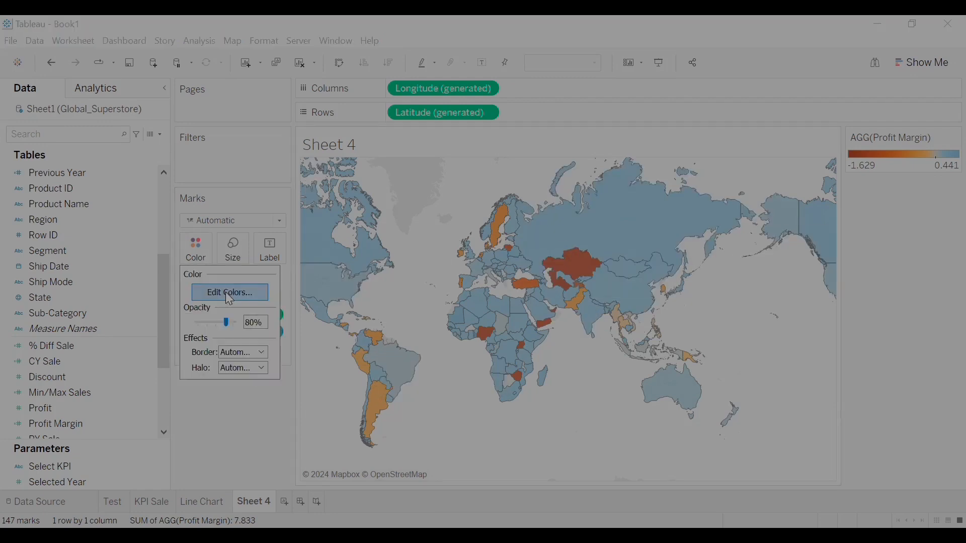
{"action": "left_click", "coordinate": [225, 292]}
{"action": "left_click", "coordinate": [458, 224]}
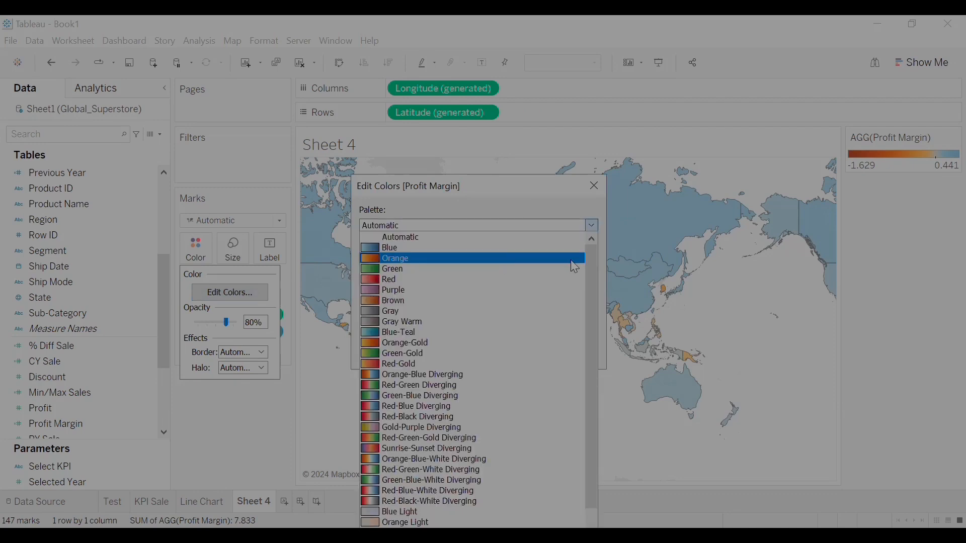
{"action": "left_click_drag", "start_coordinate": [587, 260], "coordinate": [588, 267]}
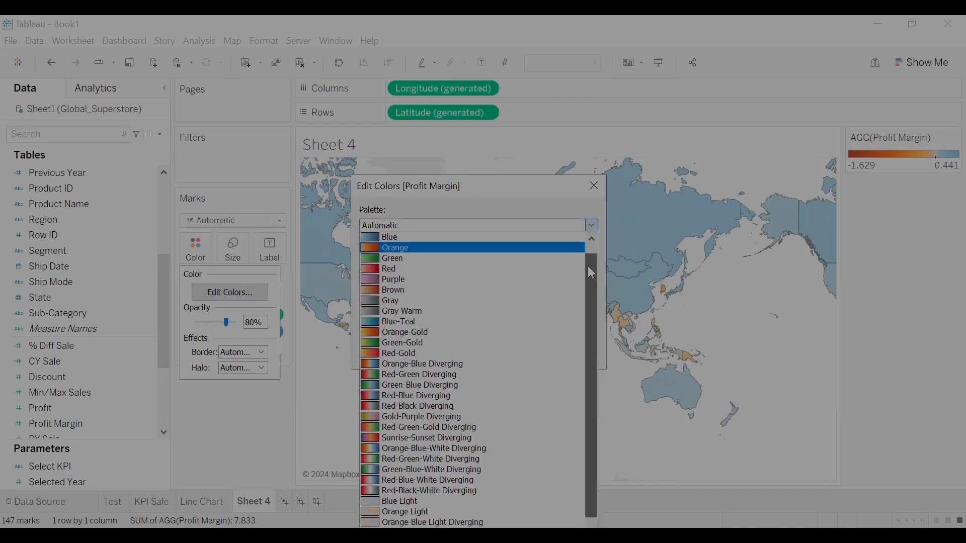
{"action": "left_click", "coordinate": [418, 378]}
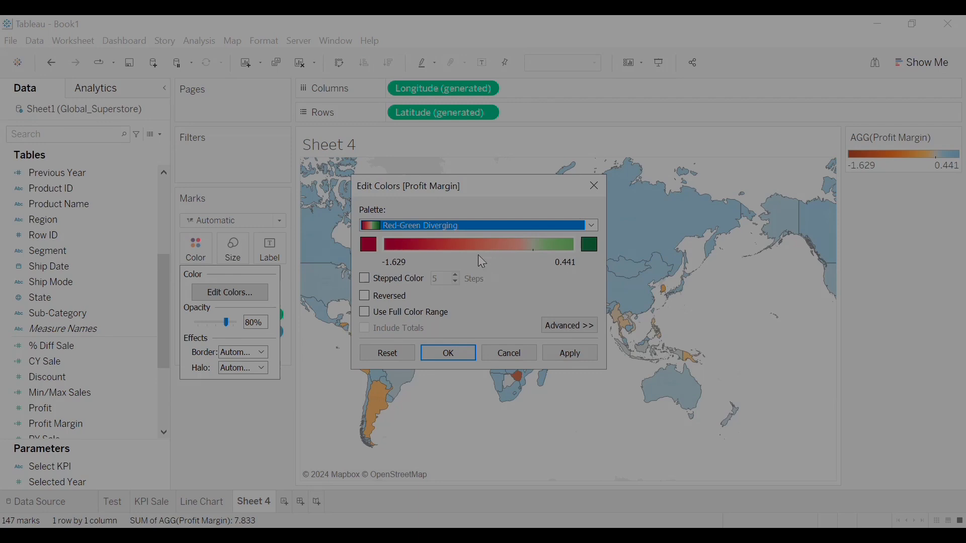
- Make the Profit Margin colors stepped with 6 steps and center the palette at 0
{"action": "left_click", "coordinate": [369, 279]}
{"action": "left_click", "coordinate": [455, 276]}
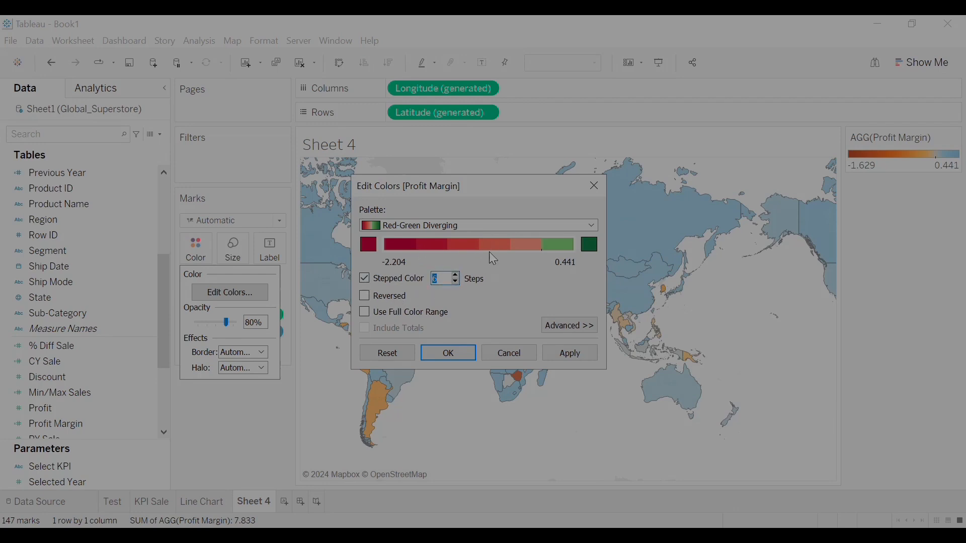
{"action": "left_click", "coordinate": [551, 323]}
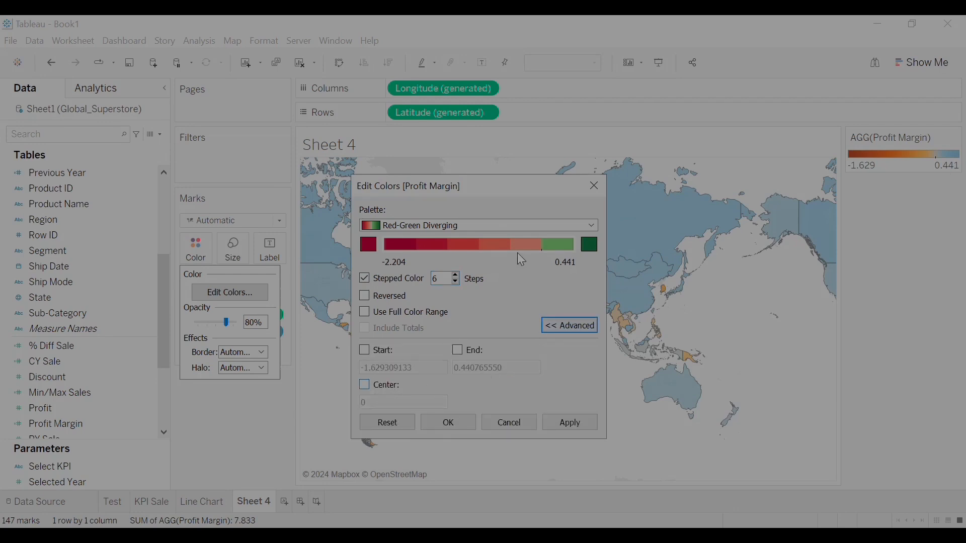
{"action": "left_click", "coordinate": [365, 384]}
- Set the Profit Margin color range to start at -0.5 and end at 0.5, and apply it to the map
{"action": "left_click", "coordinate": [364, 349]}
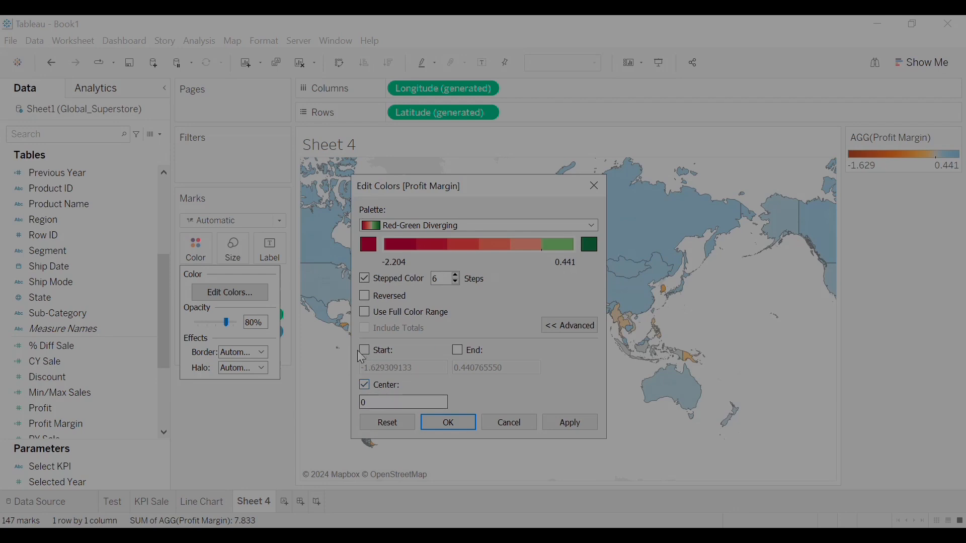
{"action": "key", "text": "BackSpace"}
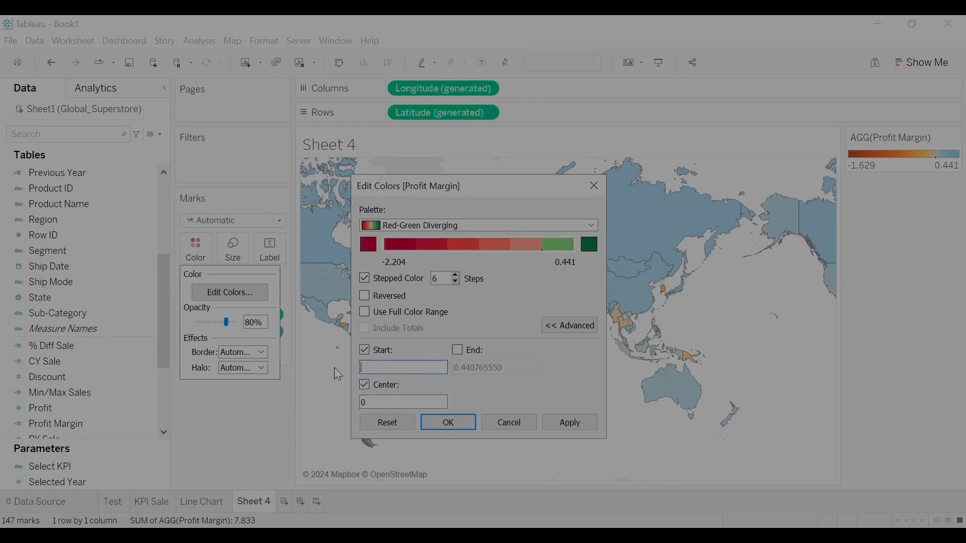
{"action": "type", "text": "-0.5"}
{"action": "left_click", "coordinate": [458, 350]}
{"action": "double_click", "coordinate": [491, 368]}
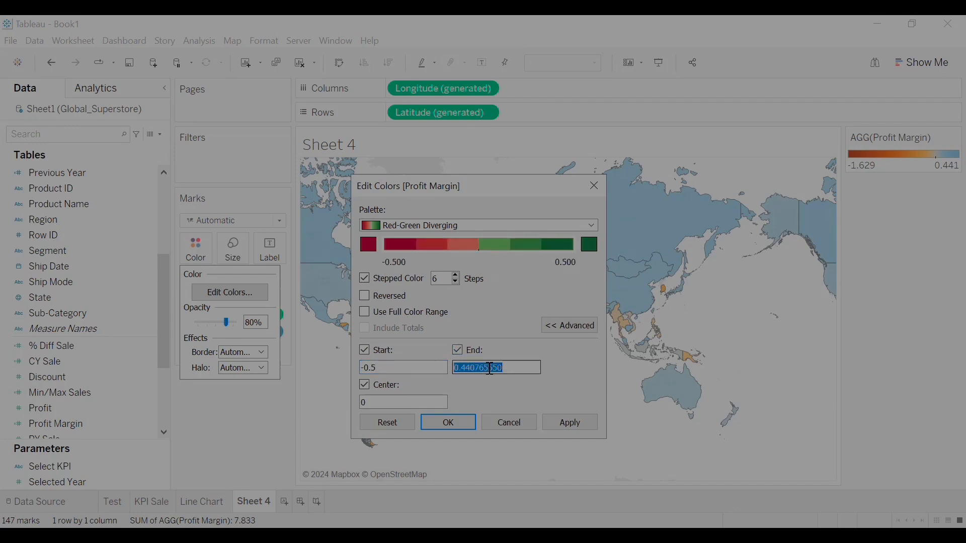
{"action": "key", "text": "BackSpace"}
{"action": "type", "text": "0.5"}
{"action": "left_click", "coordinate": [567, 422]}
{"action": "key", "text": "Return"}
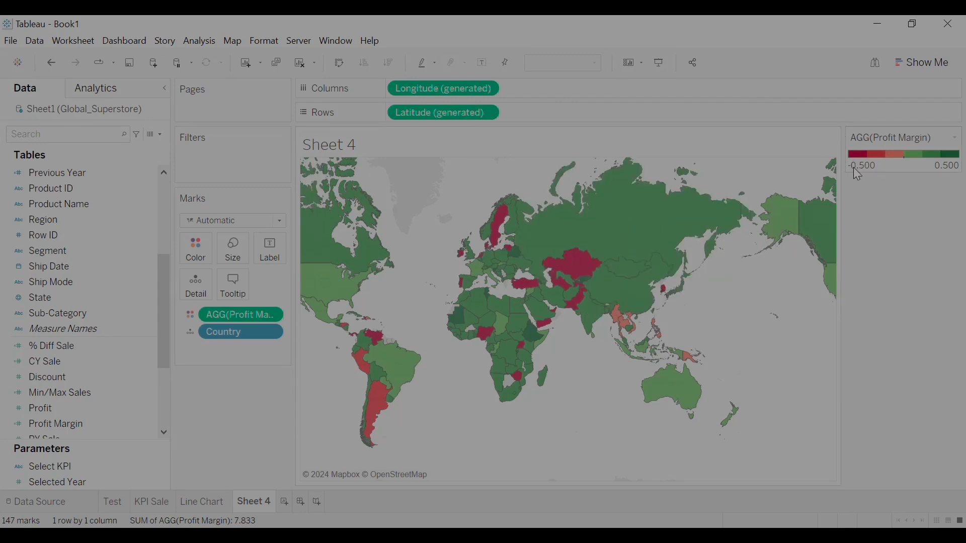
- Examine the profit margins of individual countries on the map, such as Kazakhstan, Argentina, Venezuela and Russia
{"action": "mouse_move", "coordinate": [578, 265]}
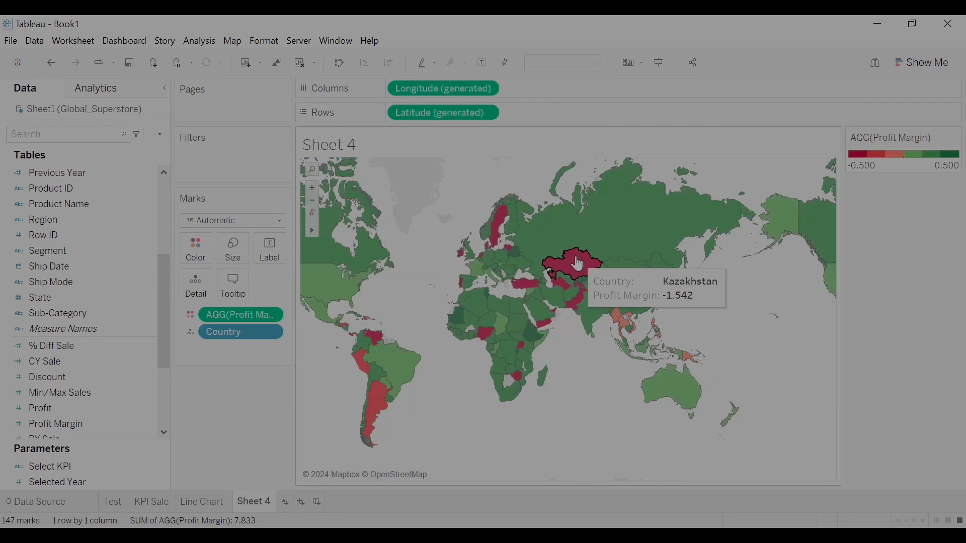
{"action": "mouse_move", "coordinate": [381, 403]}
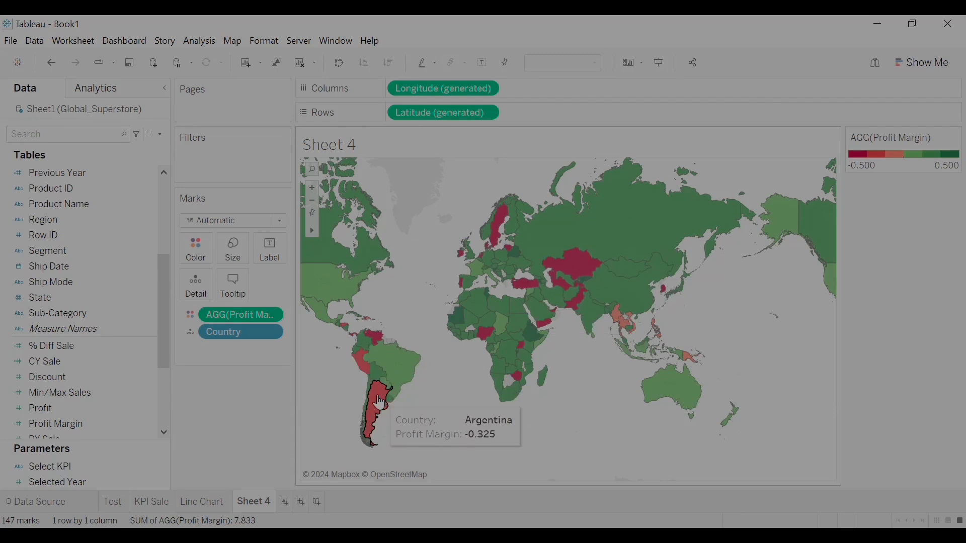
{"action": "mouse_move", "coordinate": [378, 340]}
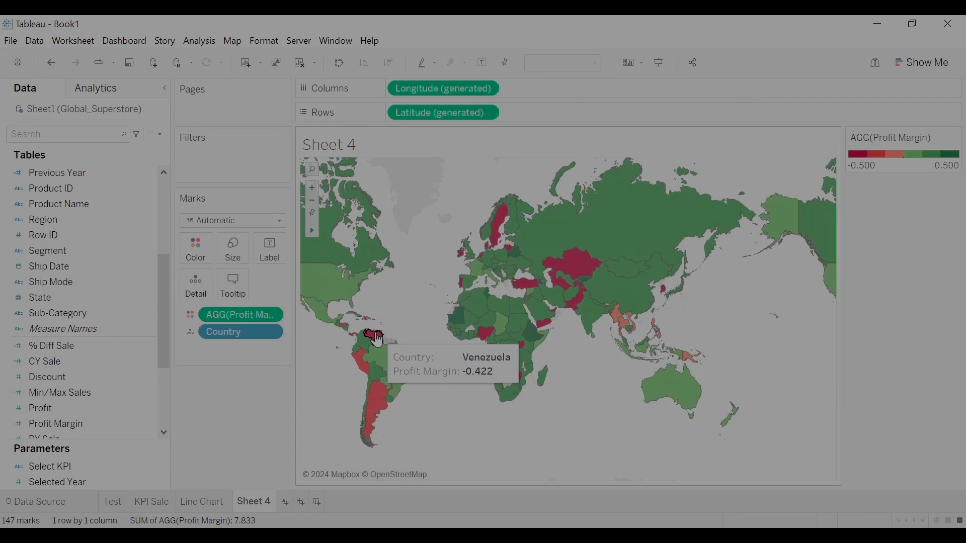
{"action": "mouse_move", "coordinate": [327, 258]}
{"action": "mouse_move", "coordinate": [628, 235]}
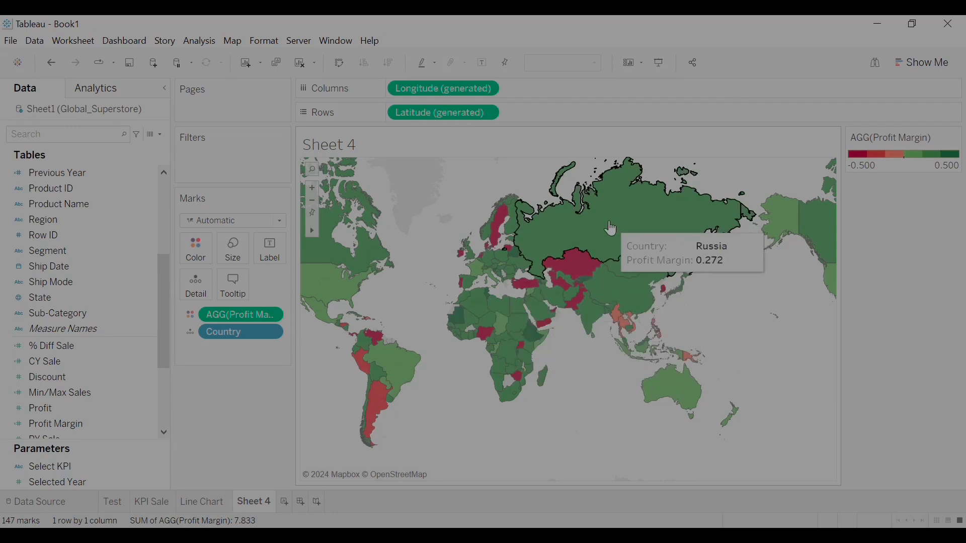
- Format the Profit Margin values on the map as percentages with 1 decimal place
{"action": "right_click", "coordinate": [249, 317]}
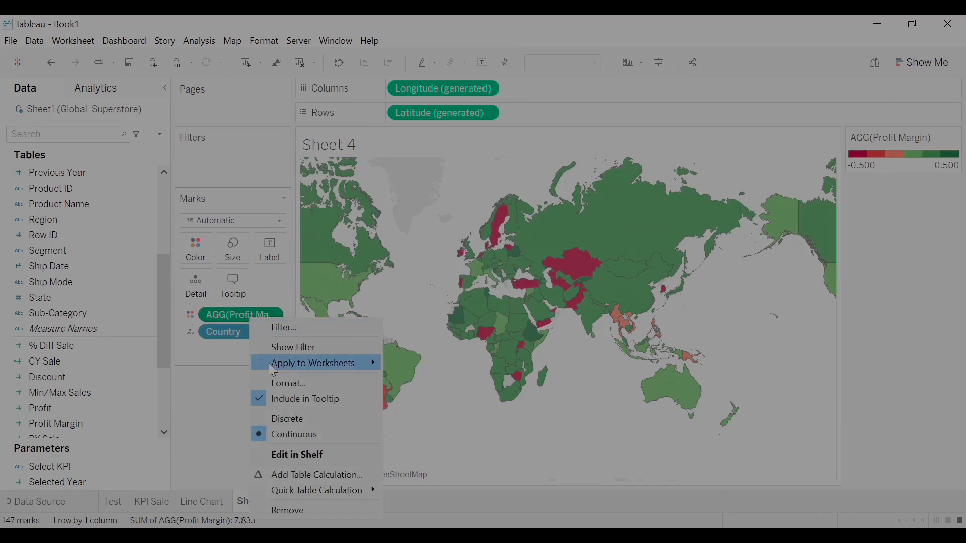
{"action": "left_click", "coordinate": [285, 384]}
{"action": "left_click", "coordinate": [58, 139]}
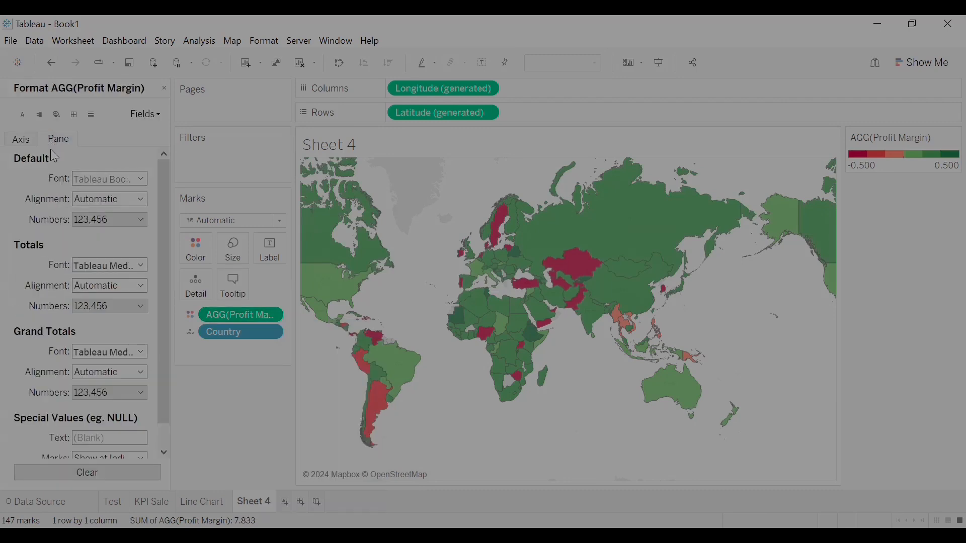
{"action": "left_click", "coordinate": [100, 220]}
{"action": "left_click", "coordinate": [121, 303]}
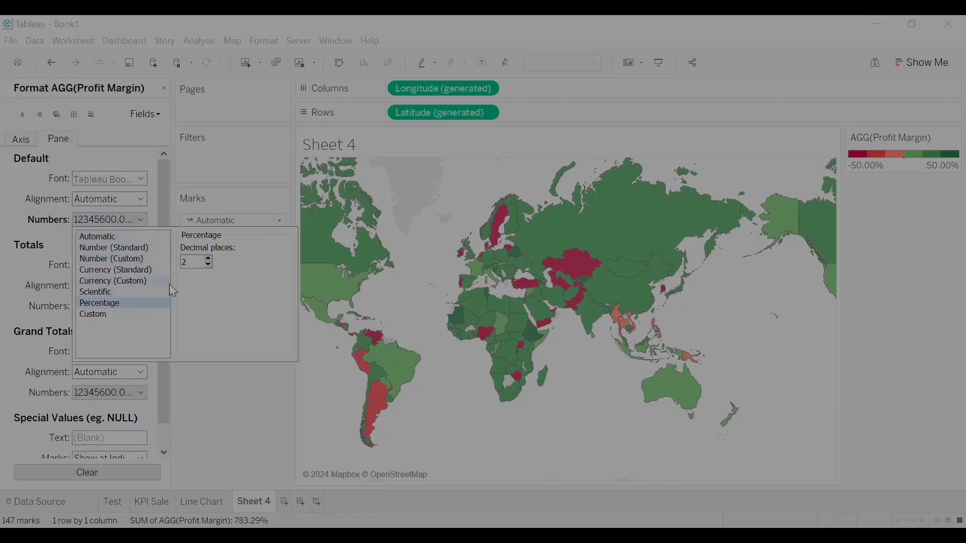
{"action": "left_click", "coordinate": [205, 265]}
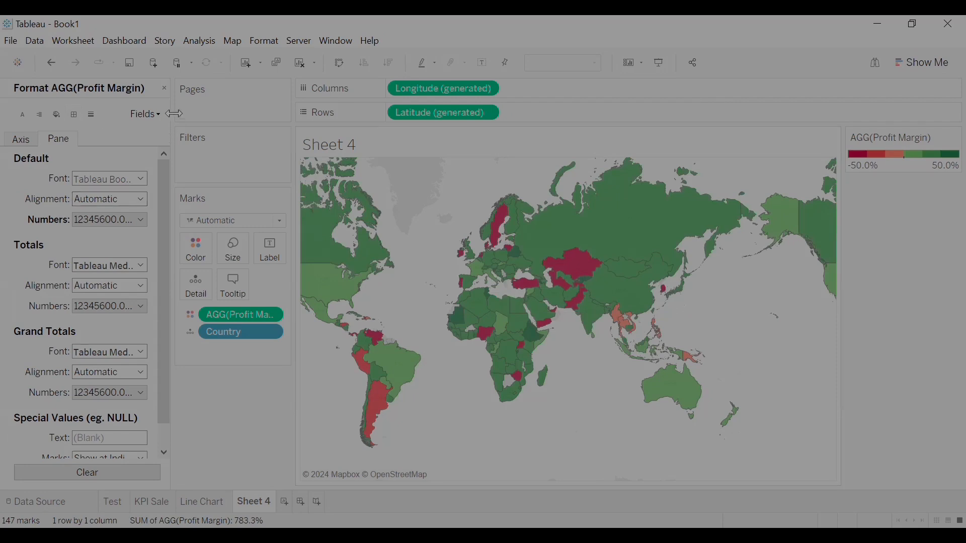
{"action": "left_click", "coordinate": [164, 88]}
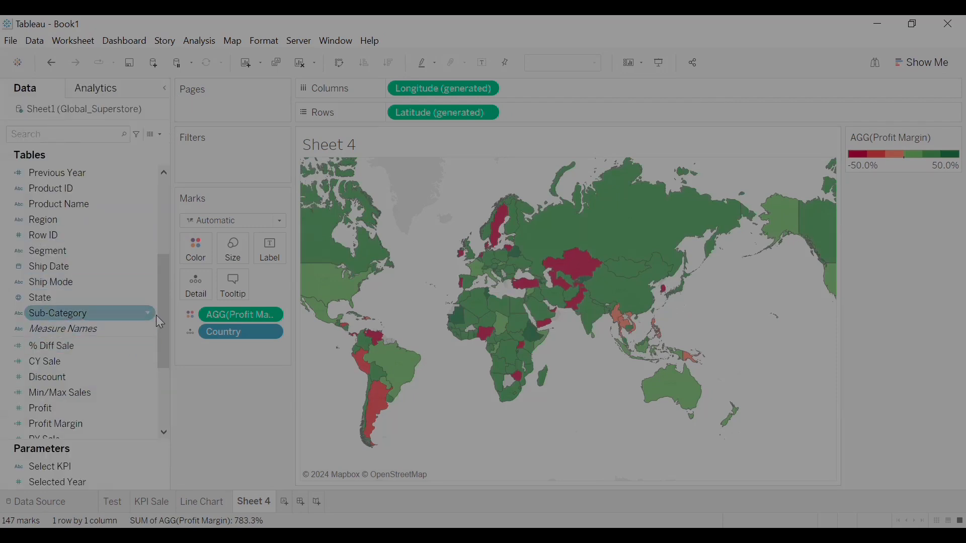
- Add a Region filter that uses all values to the map and show its filter control
{"action": "left_click_drag", "start_coordinate": [162, 298], "coordinate": [164, 209]}
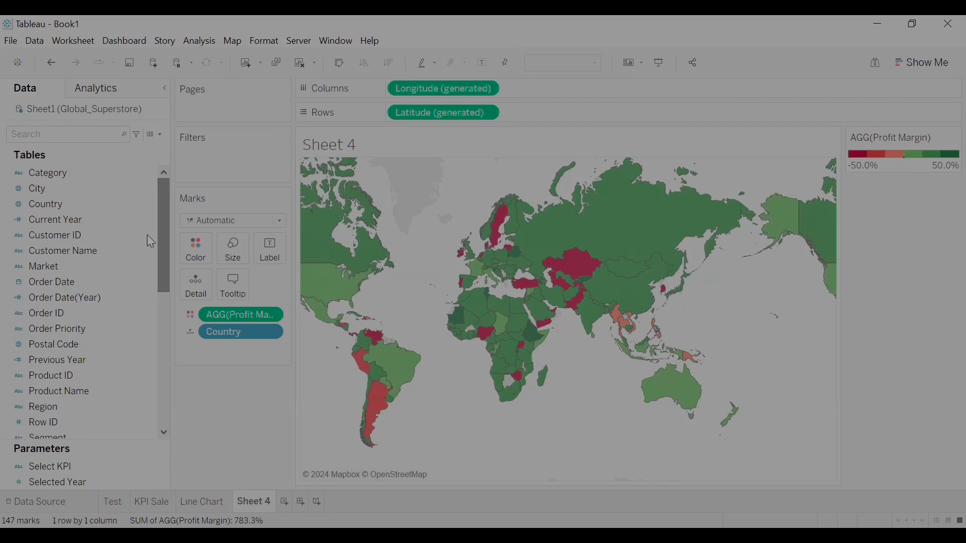
{"action": "left_click_drag", "start_coordinate": [45, 407], "coordinate": [188, 163]}
{"action": "left_click", "coordinate": [503, 133]}
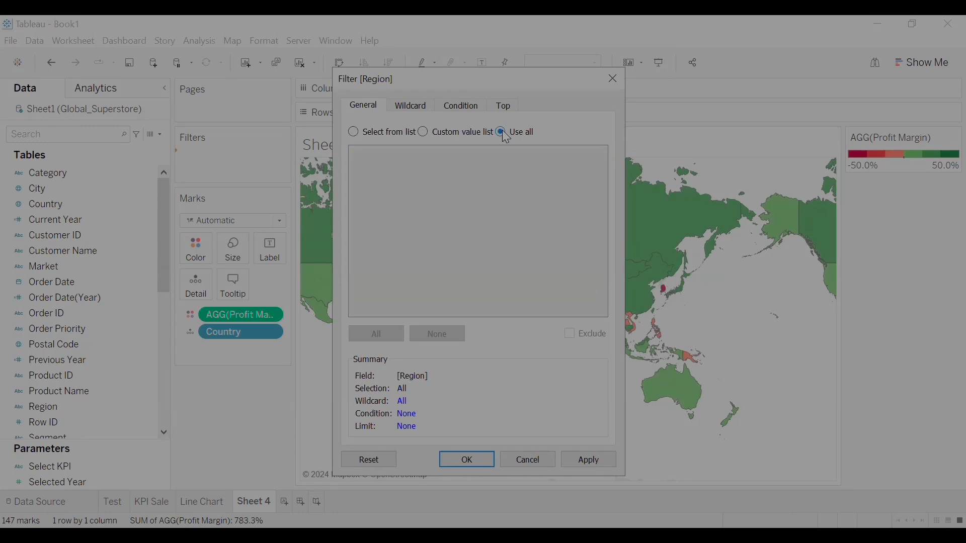
{"action": "left_click", "coordinate": [589, 466]}
{"action": "left_click", "coordinate": [468, 459]}
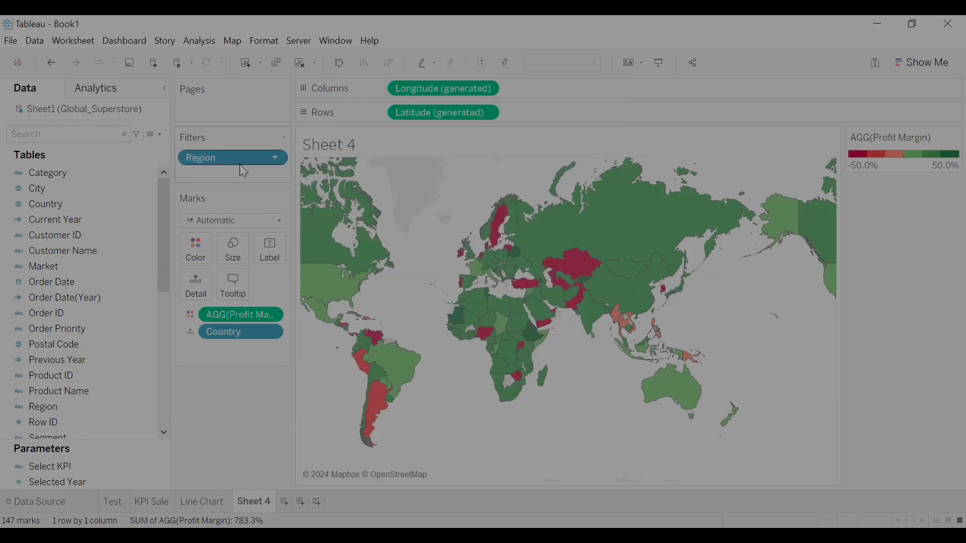
{"action": "right_click", "coordinate": [239, 164]}
{"action": "left_click", "coordinate": [282, 193]}
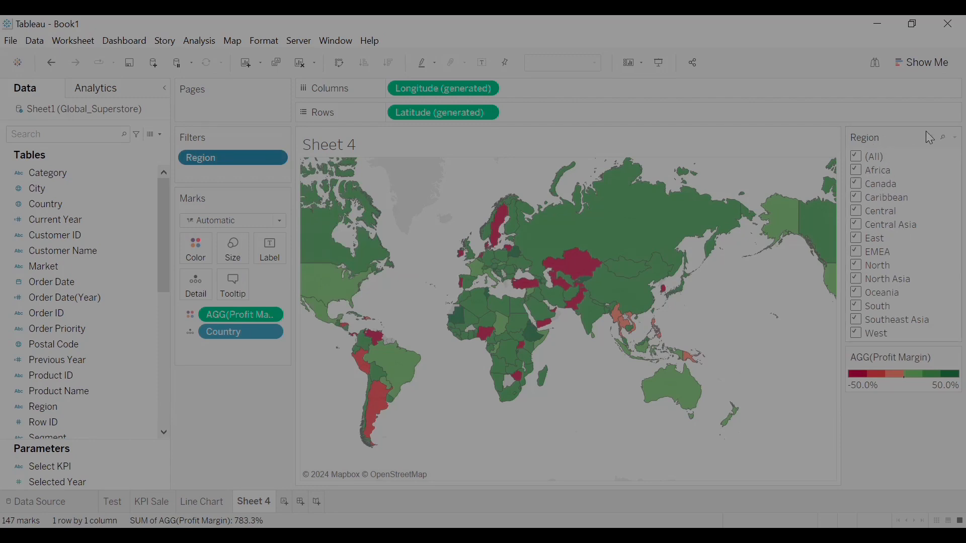
- Display the Region filter as a Multiple Values (dropdown) and check its list of regions
{"action": "left_click", "coordinate": [954, 138]}
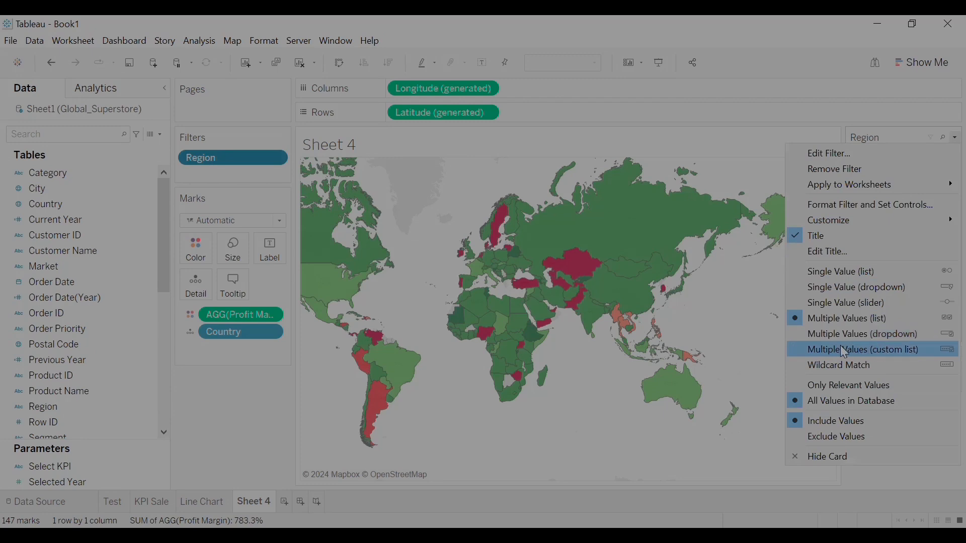
{"action": "left_click", "coordinate": [876, 336]}
{"action": "left_click", "coordinate": [933, 158]}
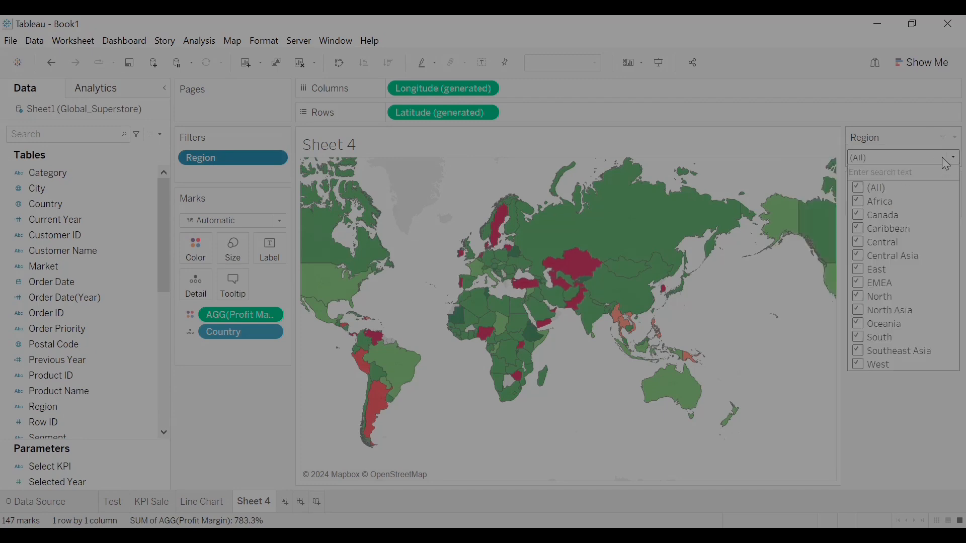
{"action": "left_click", "coordinate": [946, 160]}
{"action": "left_click", "coordinate": [946, 160]}
- Change the Region filter to a Single Value (dropdown) and choose Canada from its list
{"action": "left_click", "coordinate": [954, 137]}
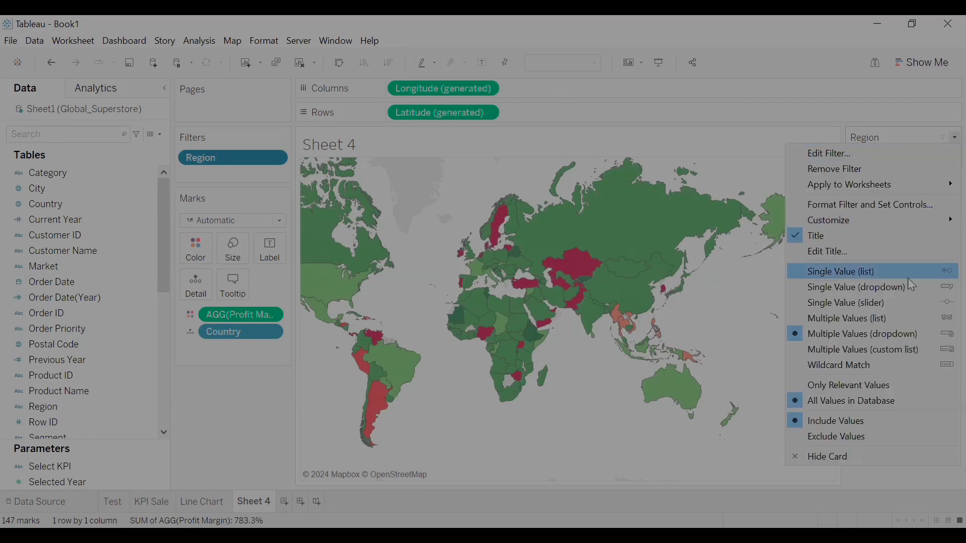
{"action": "left_click", "coordinate": [846, 287]}
{"action": "left_click", "coordinate": [886, 157]}
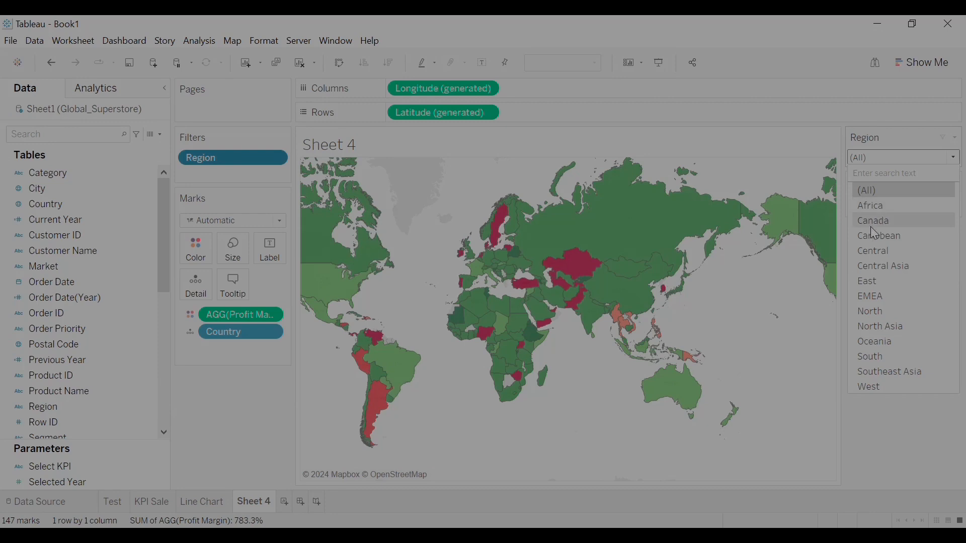
{"action": "left_click", "coordinate": [874, 226]}
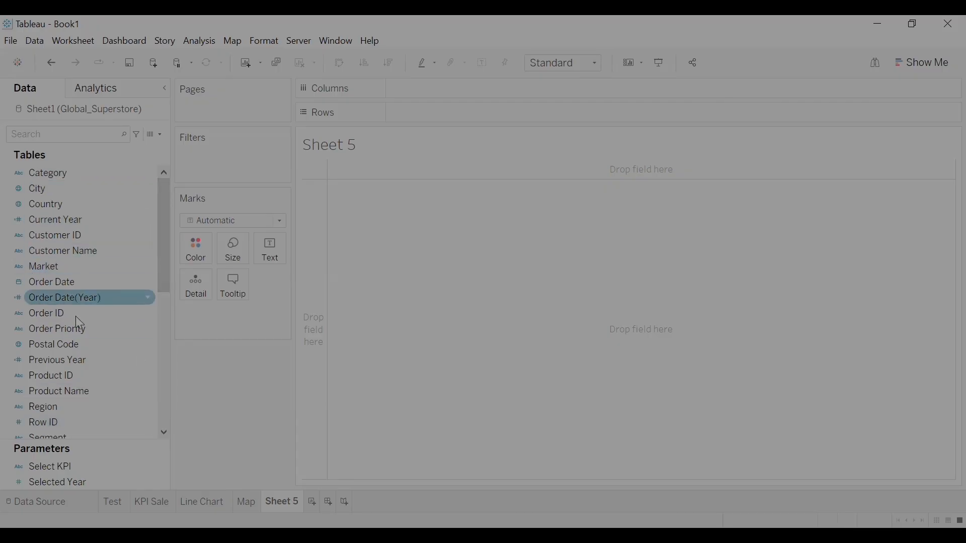
- Add Category and Sub-Category to the rows of Sheet 5
{"action": "left_click_drag", "start_coordinate": [158, 206], "coordinate": [161, 183]}
{"action": "left_click", "coordinate": [71, 174]}
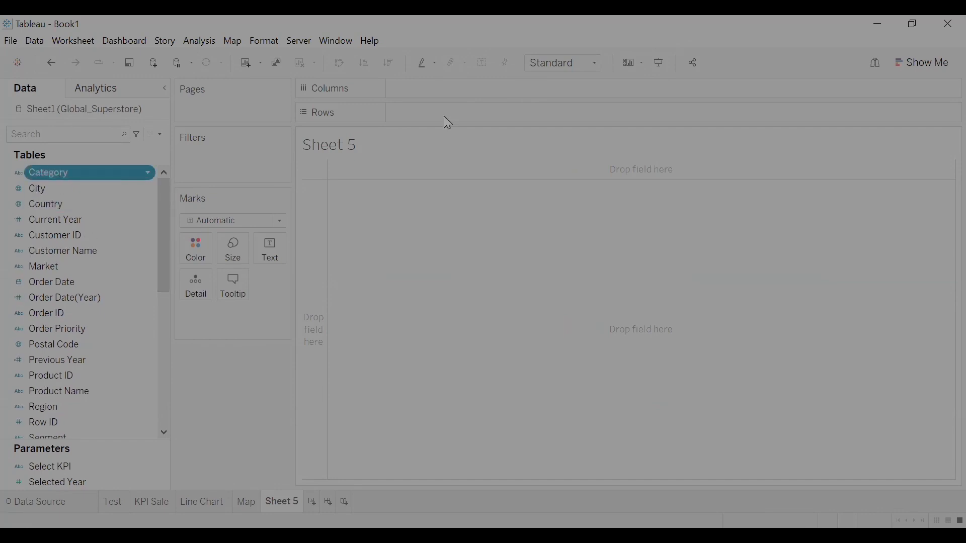
{"action": "left_click_drag", "start_coordinate": [448, 123], "coordinate": [448, 123]}
{"action": "left_click_drag", "start_coordinate": [158, 211], "coordinate": [161, 274]}
{"action": "left_click", "coordinate": [78, 346]}
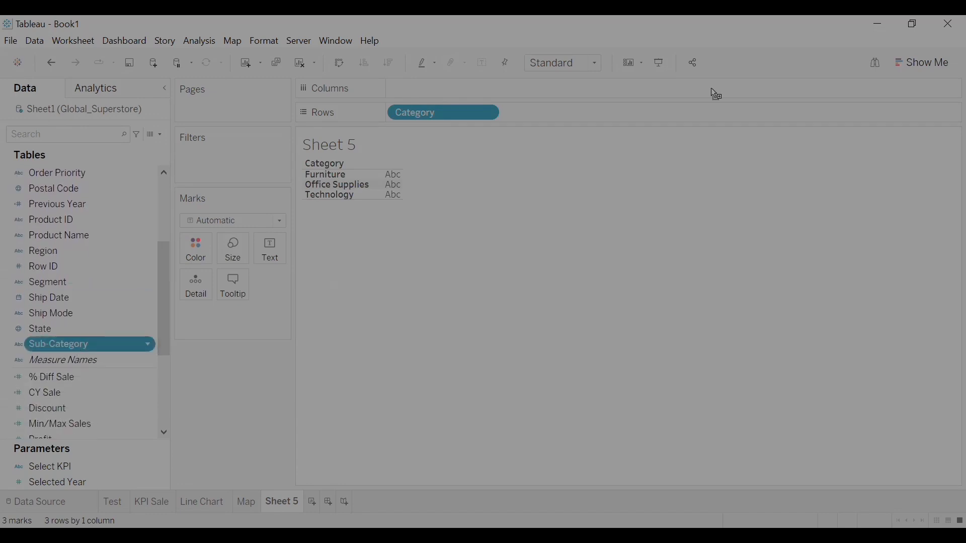
{"action": "left_click_drag", "start_coordinate": [597, 112], "coordinate": [597, 112]}
{"action": "left_click_drag", "start_coordinate": [597, 113], "coordinate": [599, 113]}
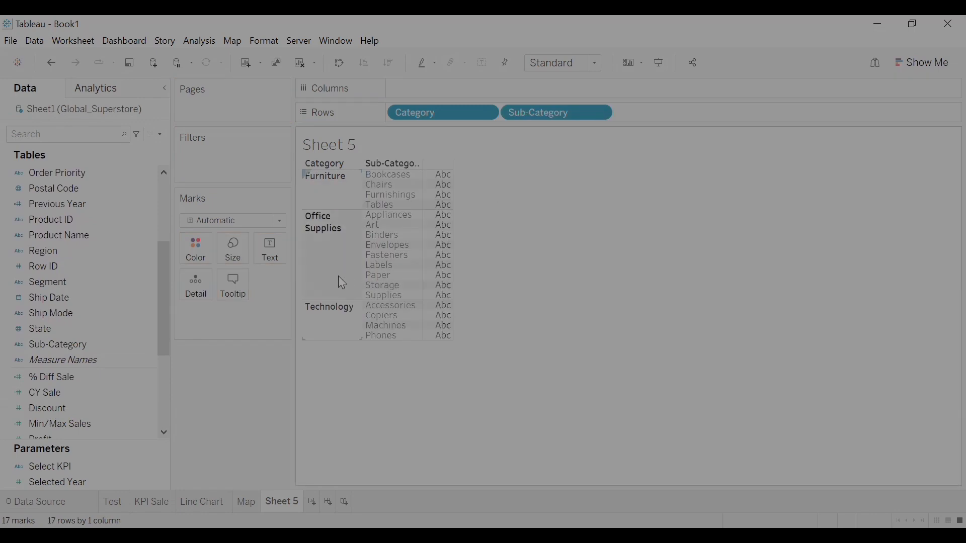
- Add Profit Margin to the columns as bars and widen the Sub-Category header column to fit its title
{"action": "left_click_drag", "start_coordinate": [163, 260], "coordinate": [164, 286]}
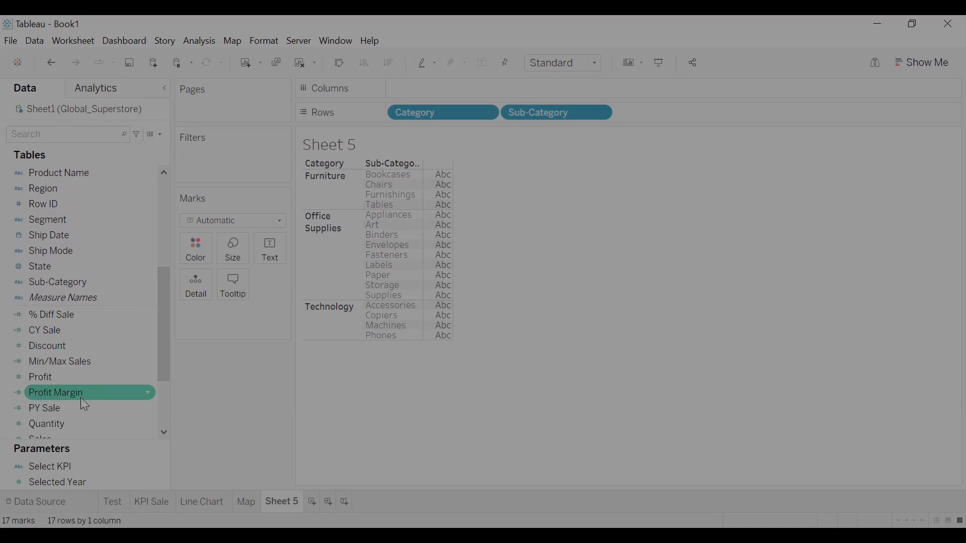
{"action": "left_click_drag", "start_coordinate": [449, 103], "coordinate": [450, 102]}
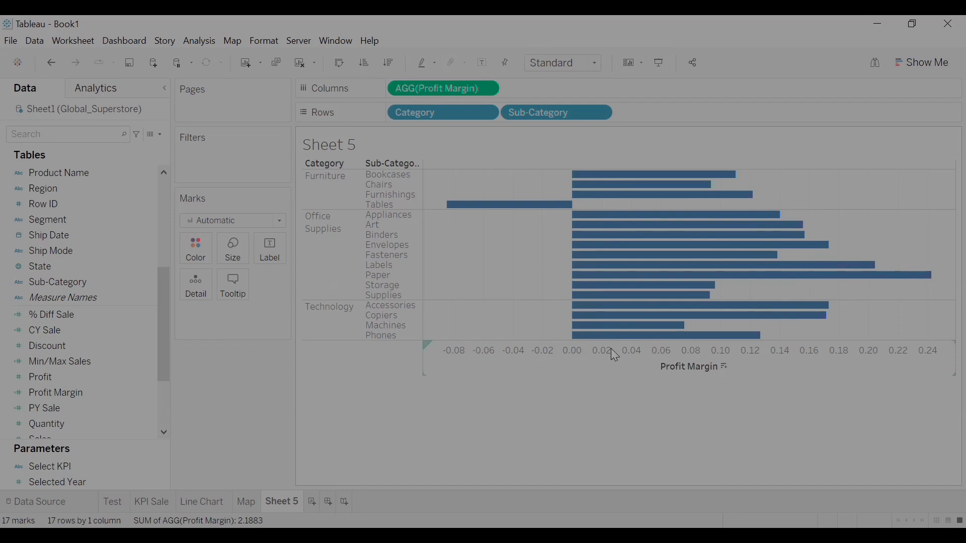
{"action": "left_click_drag", "start_coordinate": [422, 174], "coordinate": [438, 185]}
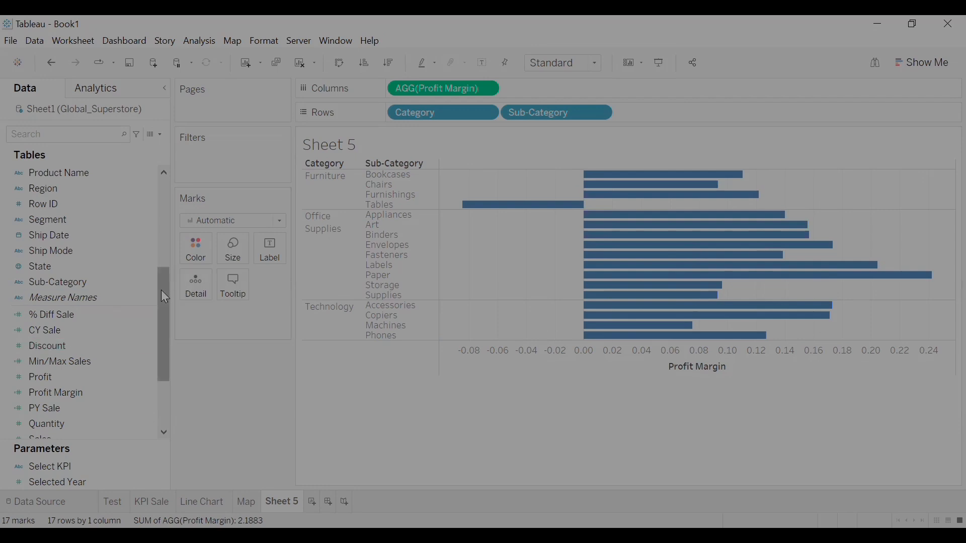
- Add Discount to the columns beside Profit Margin and aggregate it as an average
{"action": "mouse_move", "coordinate": [165, 297]}
{"action": "left_mouse_down"}
{"action": "mouse_move", "coordinate": [166, 359]}
{"action": "mouse_move", "coordinate": [156, 308]}
{"action": "left_mouse_up"}
{"action": "left_click_drag", "start_coordinate": [47, 315], "coordinate": [137, 290]}
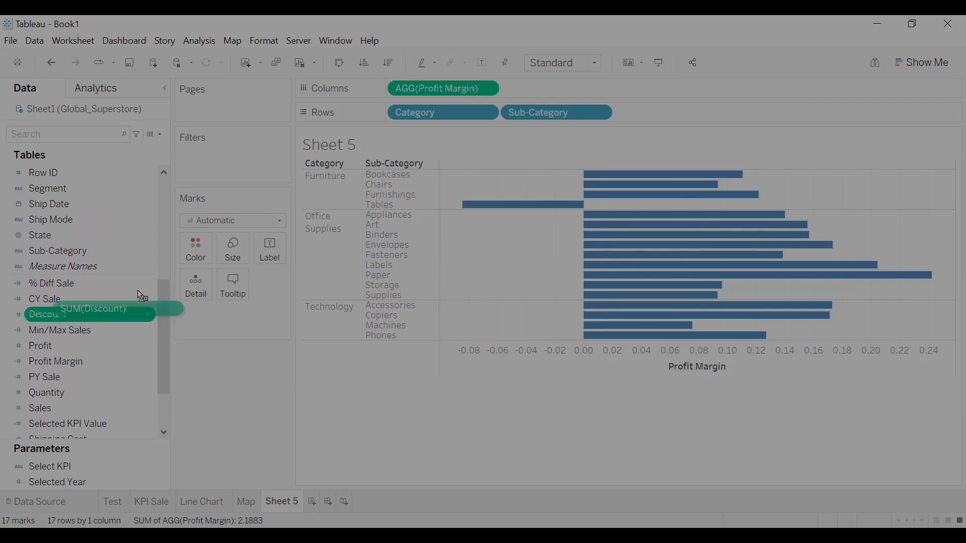
{"action": "left_click_drag", "start_coordinate": [548, 93], "coordinate": [548, 89]}
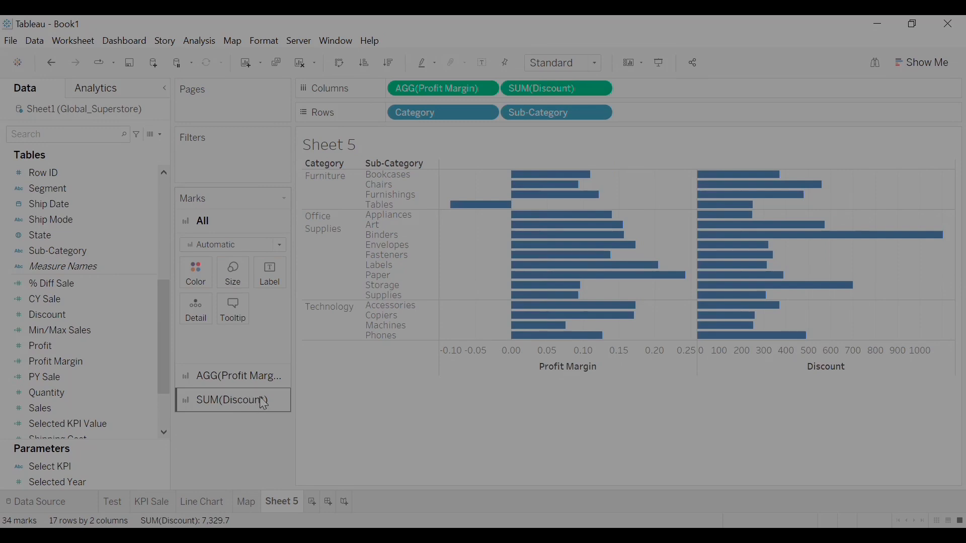
{"action": "right_click", "coordinate": [568, 90]}
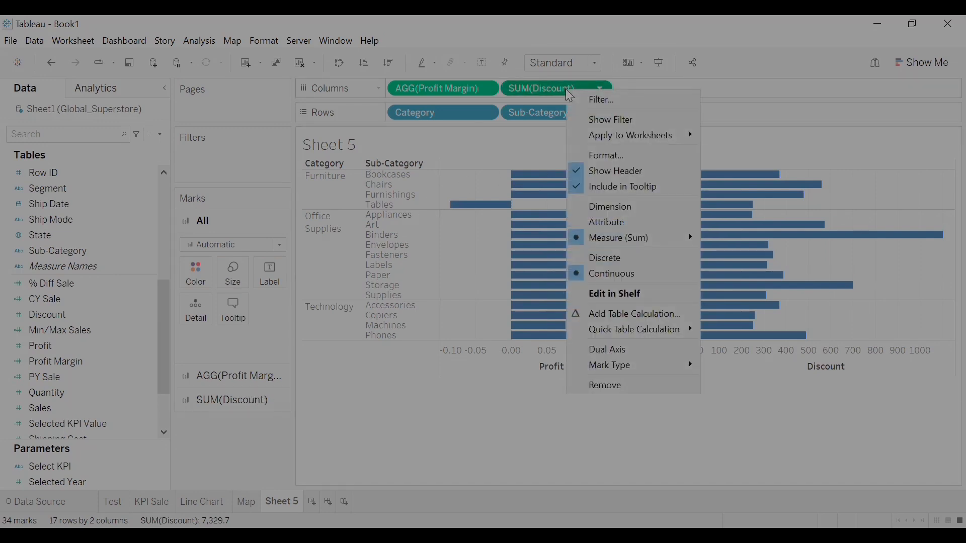
{"action": "mouse_move", "coordinate": [649, 240]}
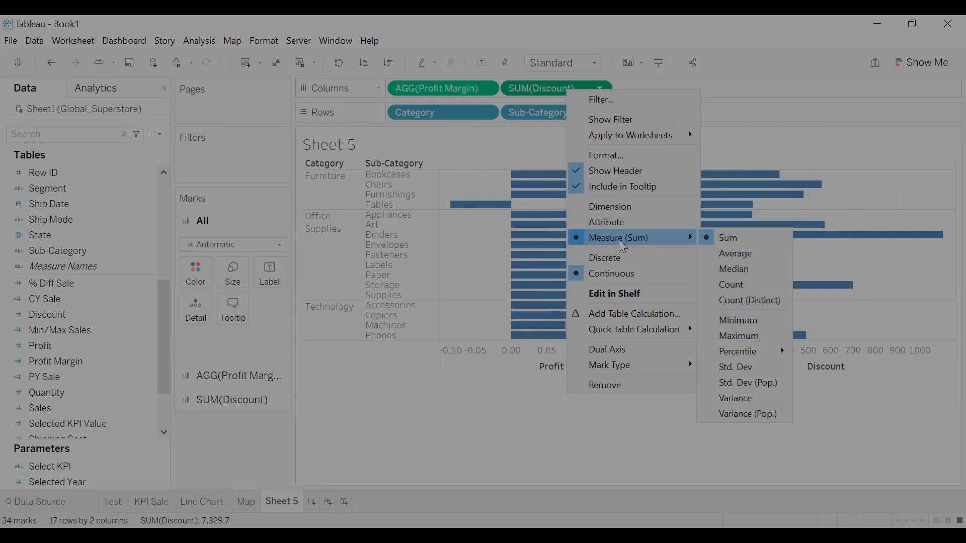
{"action": "left_click", "coordinate": [745, 254]}
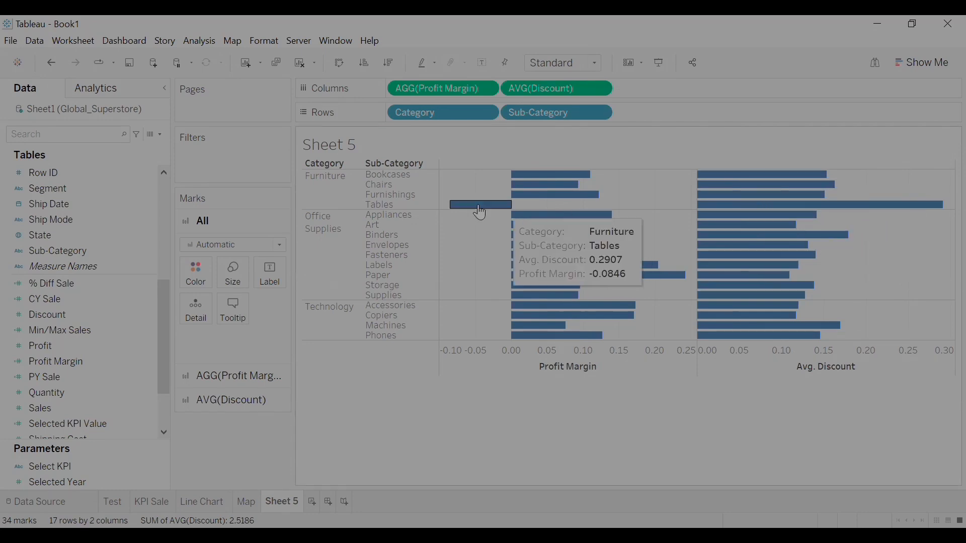
- Open the mark settings that apply only to the Profit Margin bars
{"action": "mouse_move", "coordinate": [484, 210]}
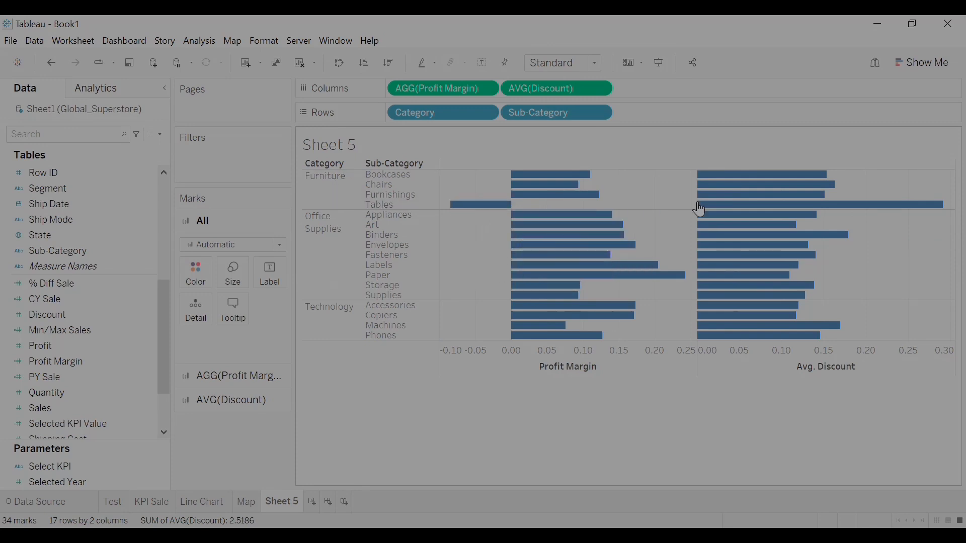
{"action": "mouse_move", "coordinate": [723, 213]}
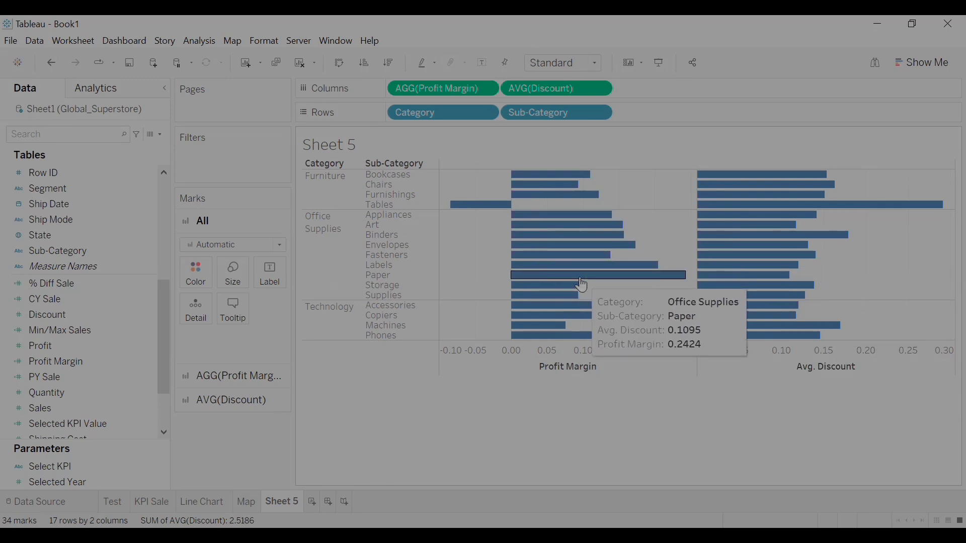
{"action": "left_click", "coordinate": [257, 375]}
{"action": "left_click", "coordinate": [199, 302]}
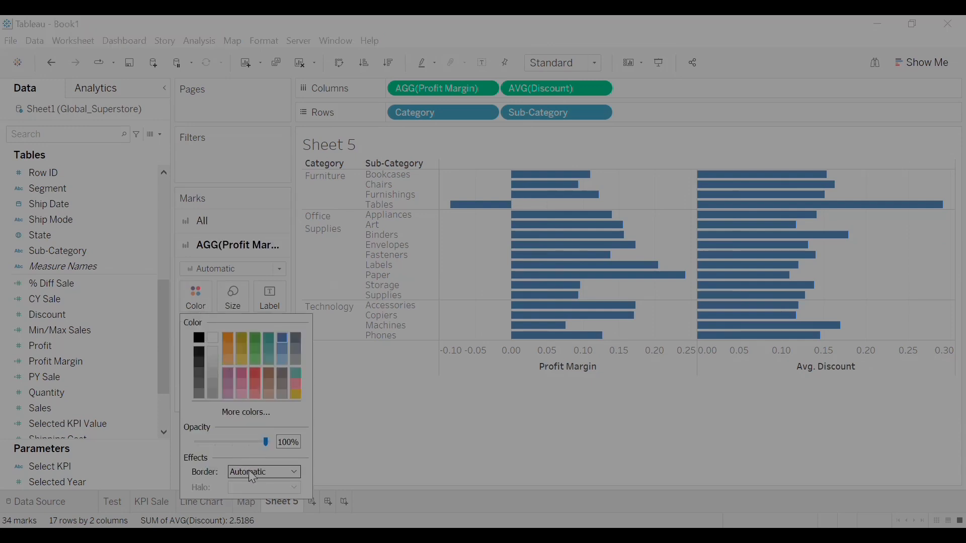
{"action": "left_click", "coordinate": [201, 301]}
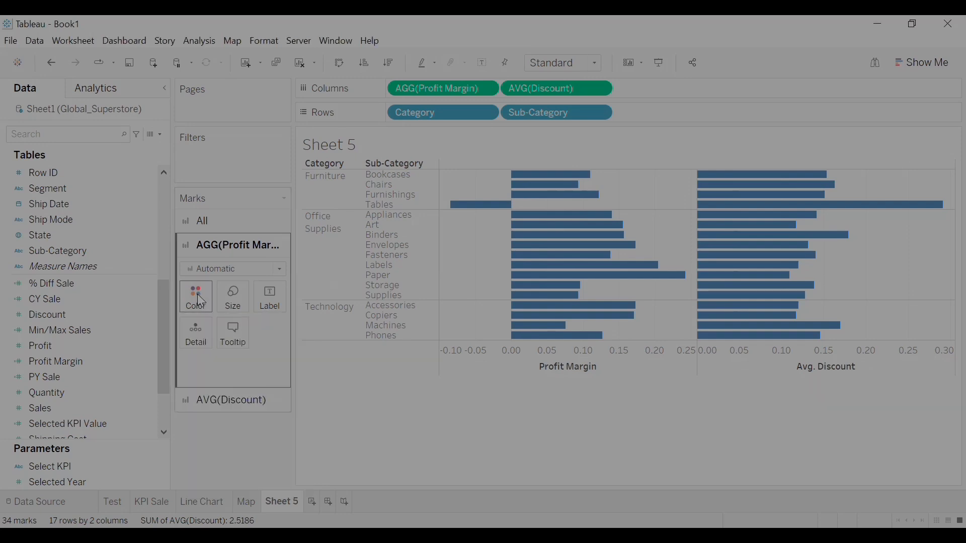
{"action": "left_click", "coordinate": [198, 294]}
{"action": "left_click", "coordinate": [412, 411]}
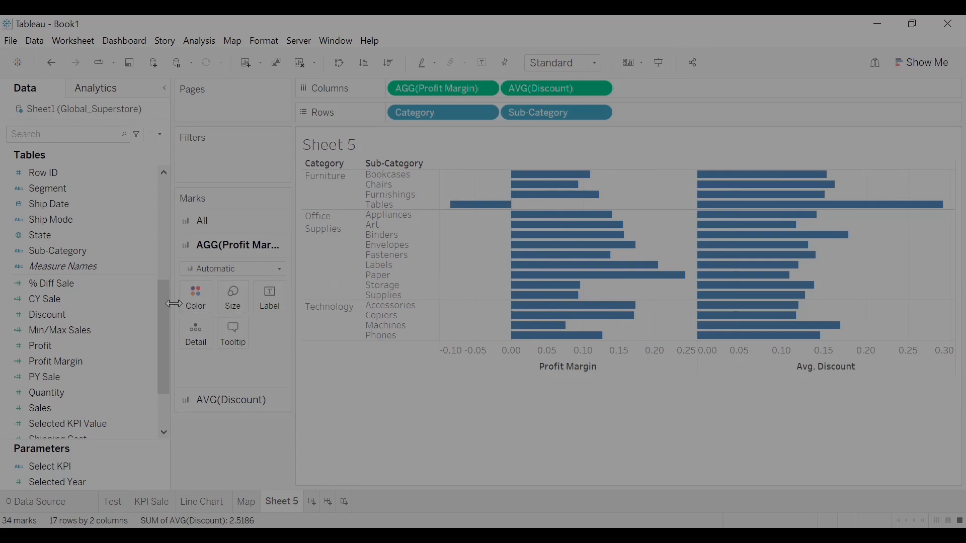
{"action": "left_click", "coordinate": [197, 297]}
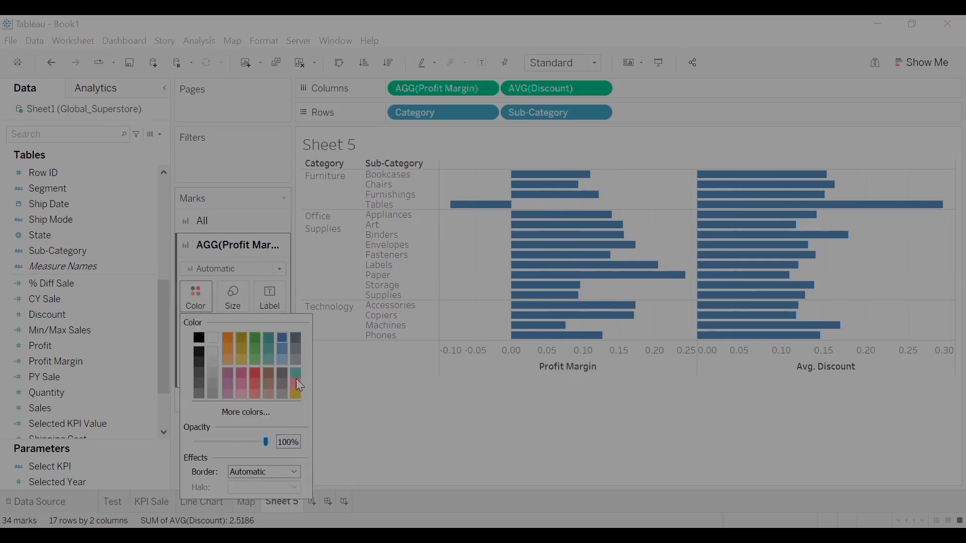
{"action": "left_click", "coordinate": [414, 421]}
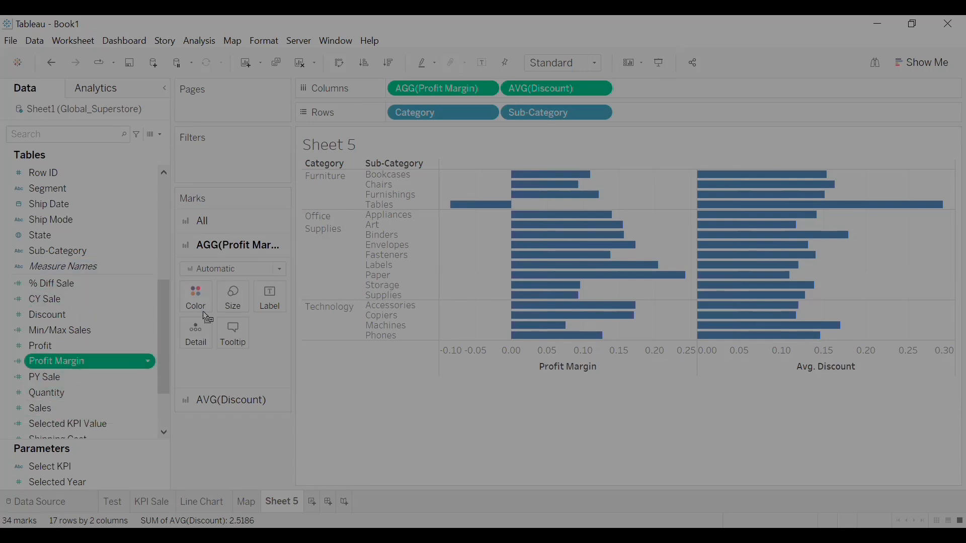
- Color the Profit Margin bars by the Profit Margin field and choose the Red-Green Diverging palette
{"action": "left_click_drag", "start_coordinate": [198, 294], "coordinate": [199, 296]}
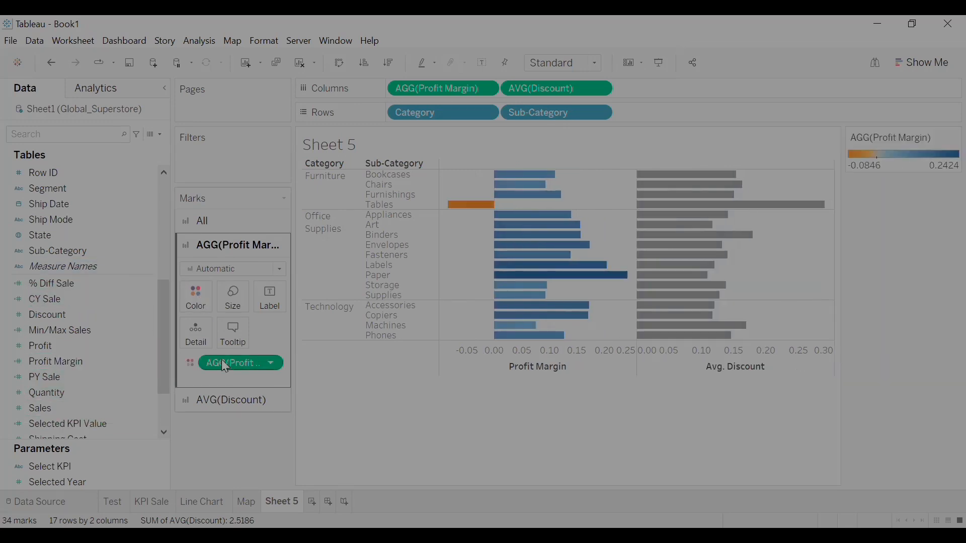
{"action": "left_click", "coordinate": [206, 300]}
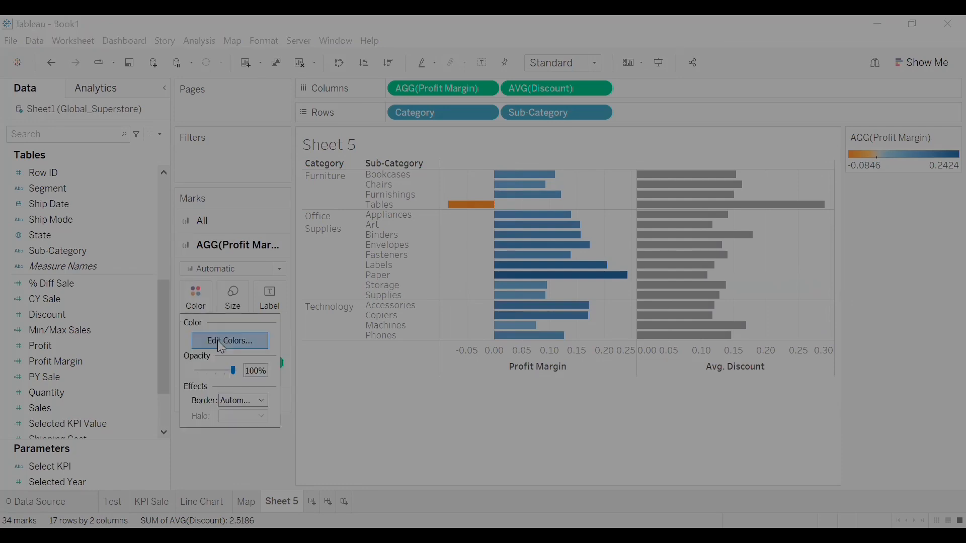
{"action": "left_click", "coordinate": [221, 340]}
{"action": "left_click", "coordinate": [450, 231]}
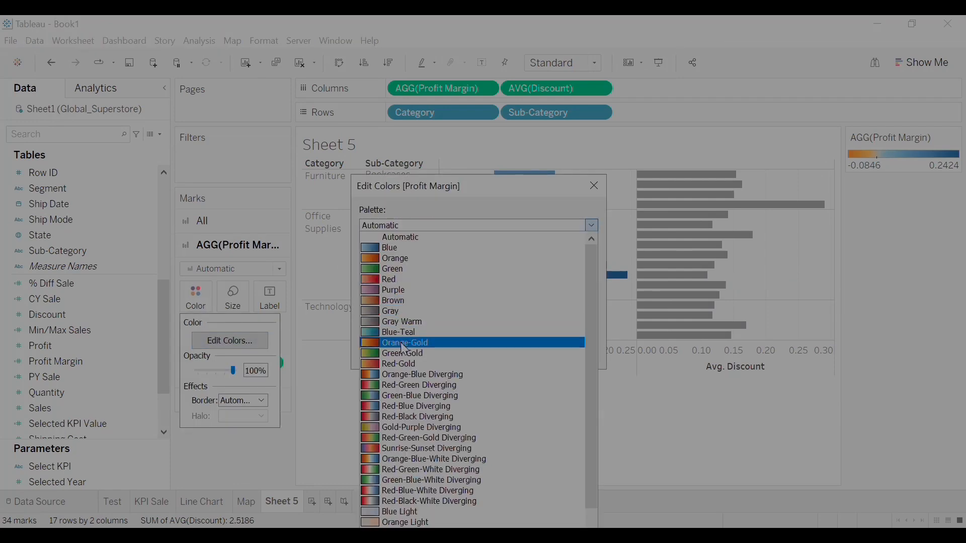
{"action": "left_click", "coordinate": [402, 385]}
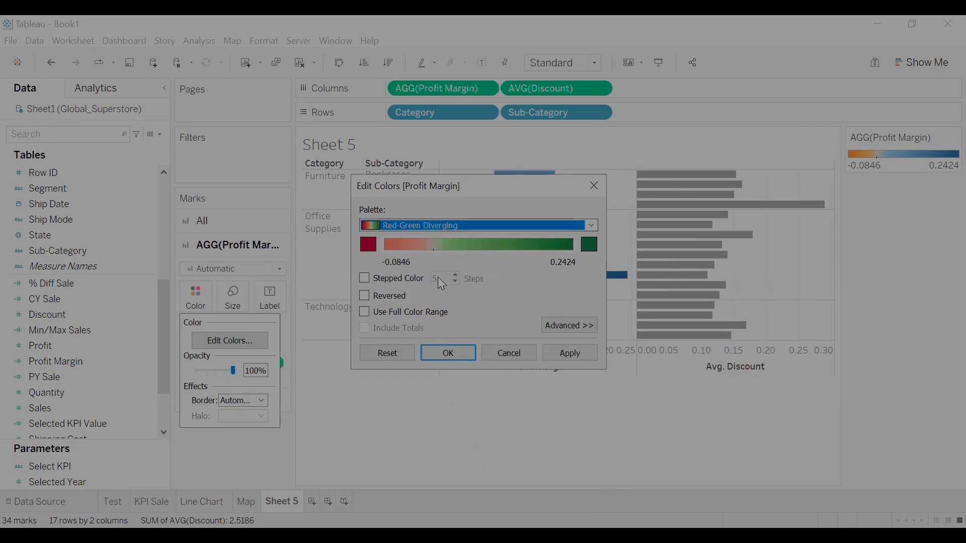
- Use stepped color with 5 steps for Profit Margin and center its color scale at 0
{"action": "left_click", "coordinate": [367, 280]}
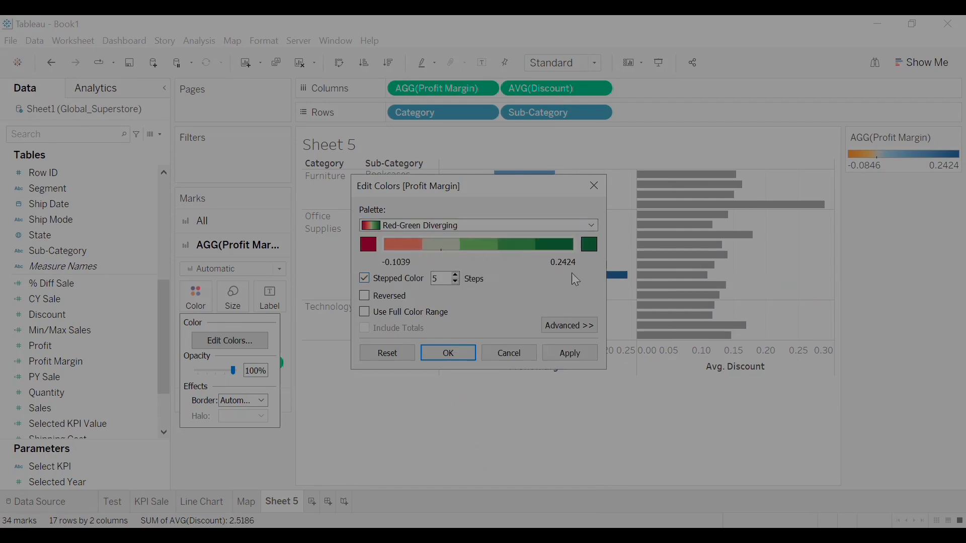
{"action": "left_click", "coordinate": [557, 325]}
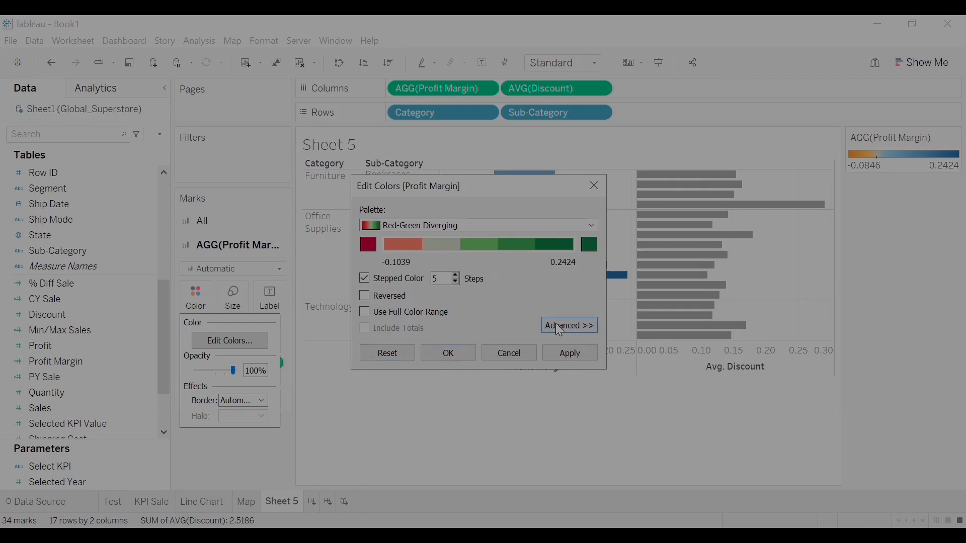
{"action": "left_click", "coordinate": [370, 385]}
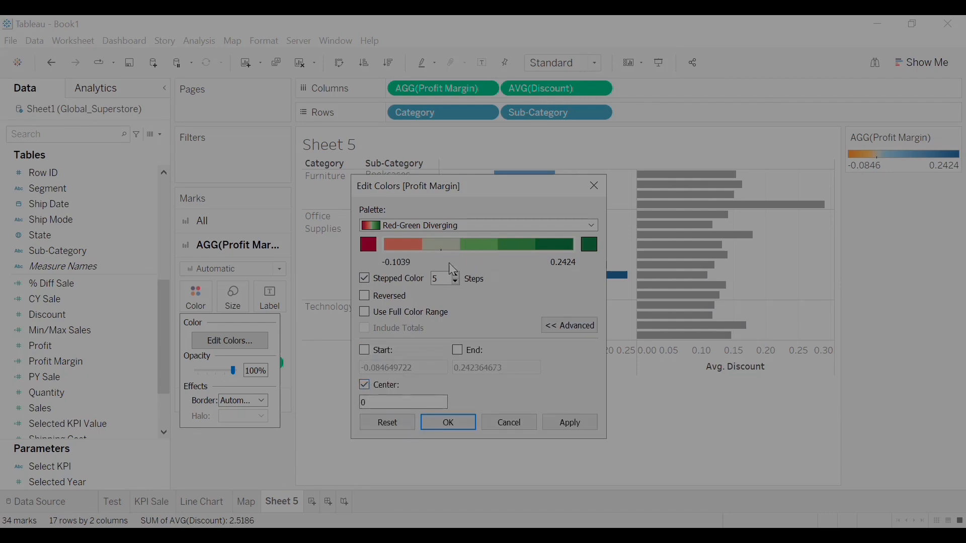
{"action": "left_click", "coordinate": [570, 423]}
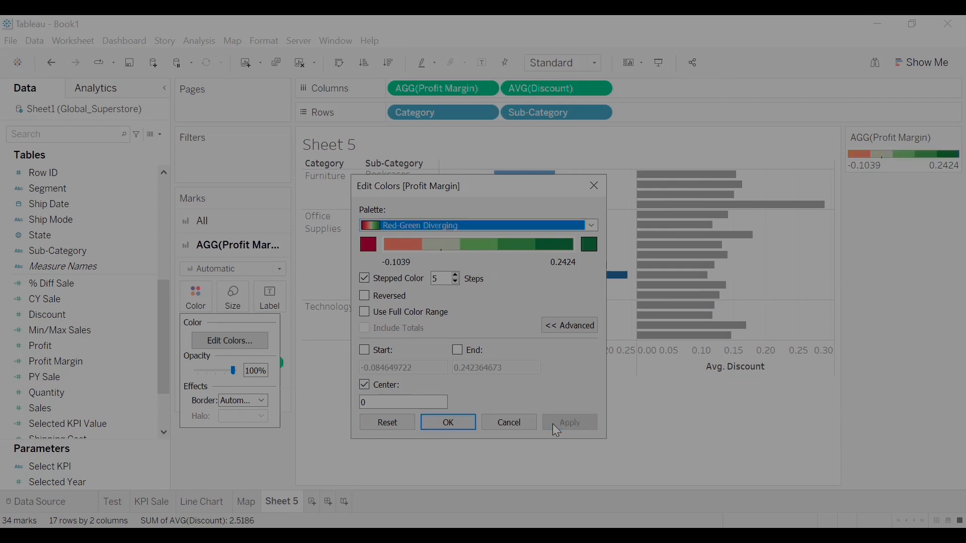
{"action": "left_click", "coordinate": [427, 424]}
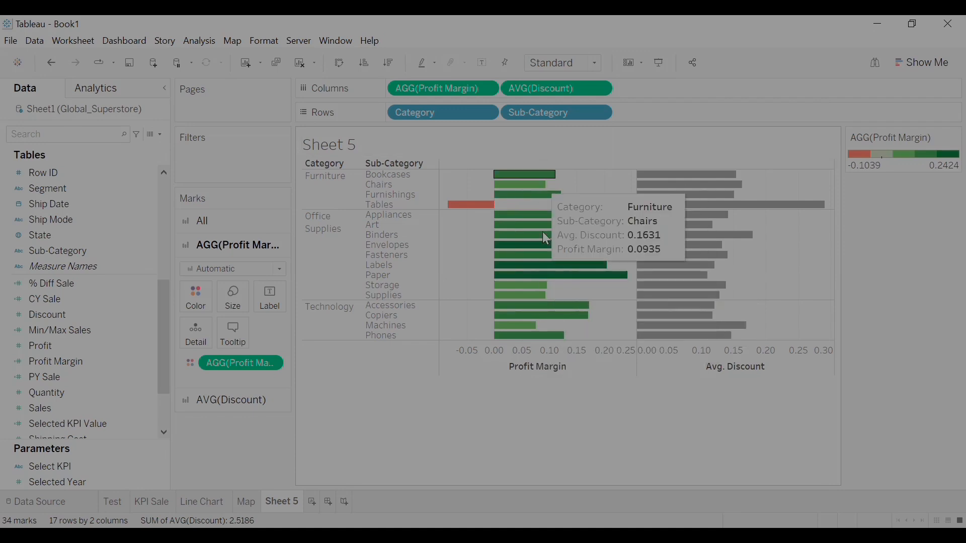
- Color the Avg. Discount bars by the Discount field, aggregated as an average
{"action": "left_click", "coordinate": [236, 403]}
{"action": "left_click_drag", "start_coordinate": [56, 361], "coordinate": [54, 380]}
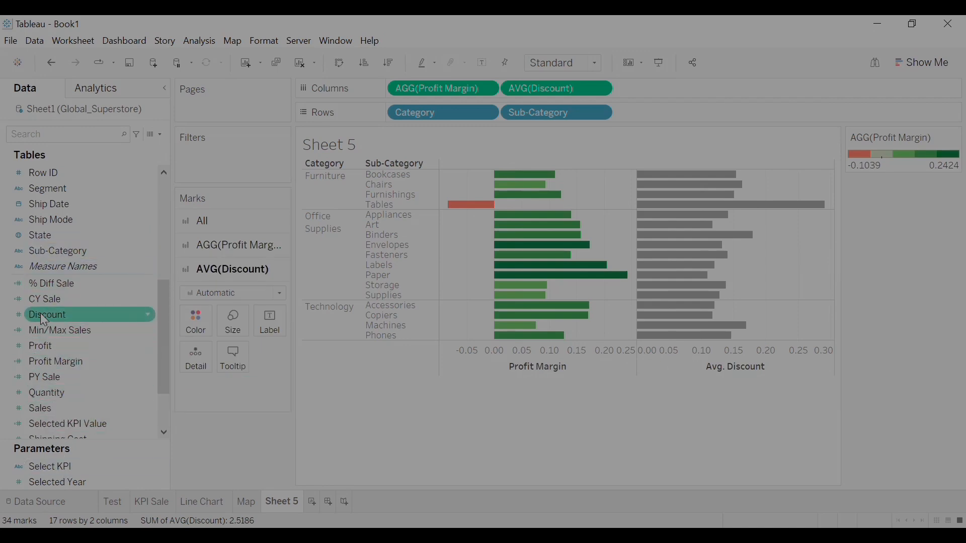
{"action": "left_click_drag", "start_coordinate": [179, 321], "coordinate": [179, 321]}
{"action": "right_click", "coordinate": [247, 385]}
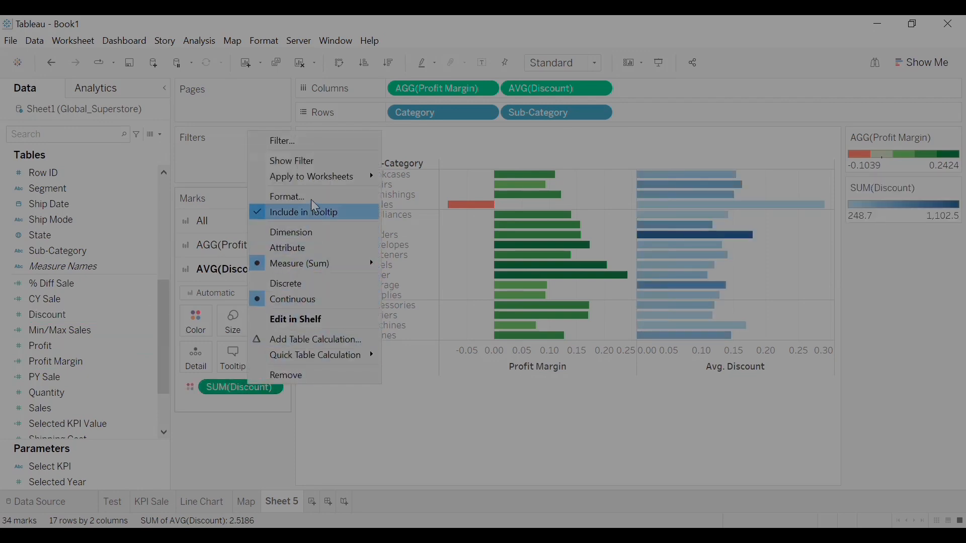
{"action": "mouse_move", "coordinate": [328, 262]}
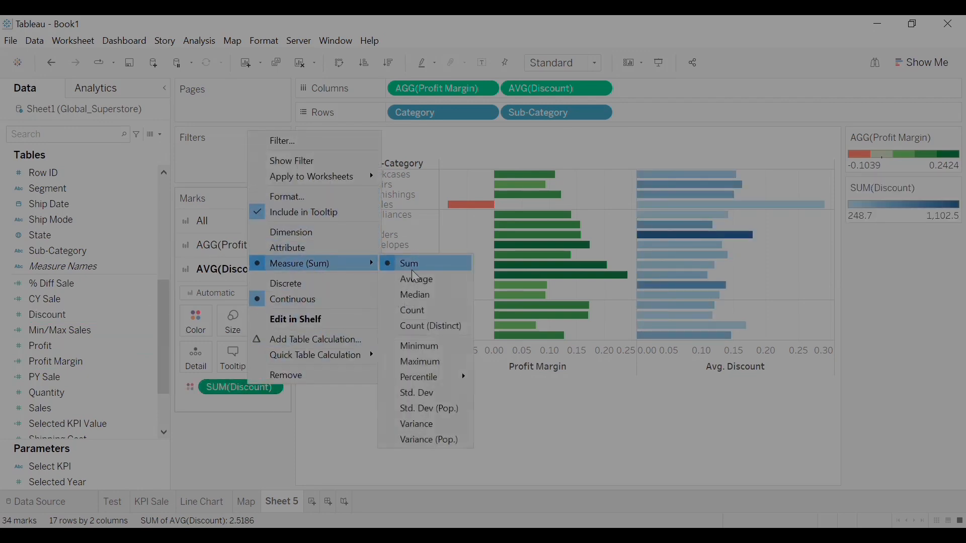
{"action": "left_click", "coordinate": [416, 279]}
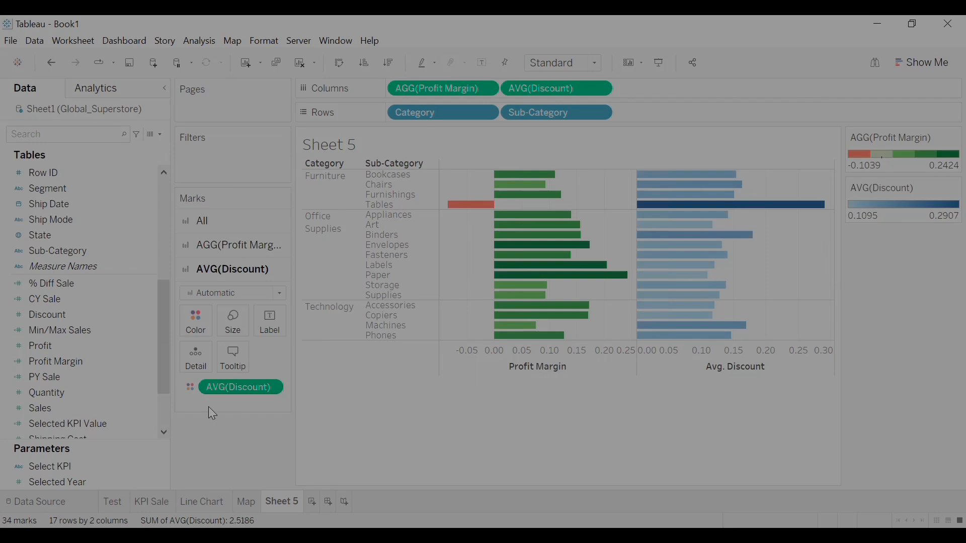
- Apply the Red-Green Diverging palette to Avg. Discount with stepped color in 5 steps and a custom center enabled
{"action": "left_click", "coordinate": [206, 320]}
{"action": "left_click", "coordinate": [231, 371]}
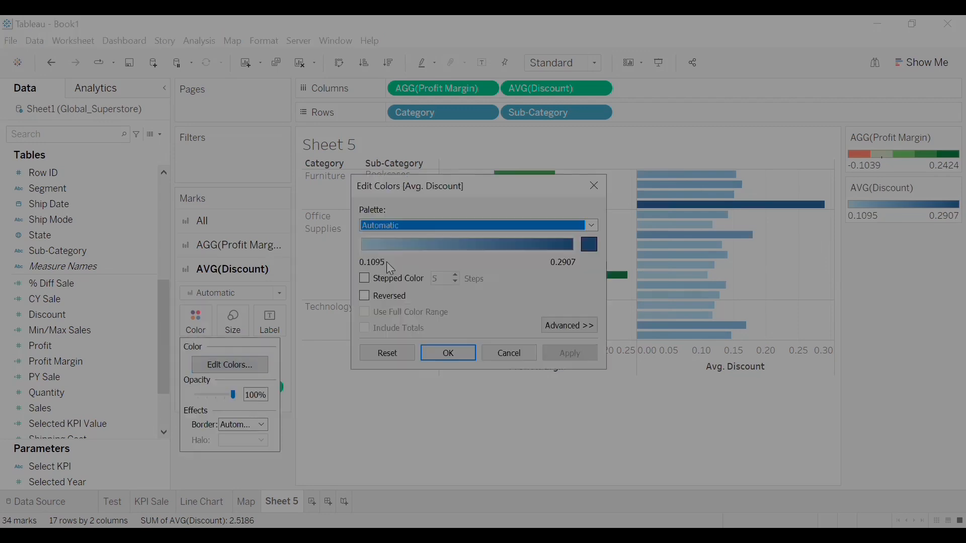
{"action": "left_click", "coordinate": [477, 225]}
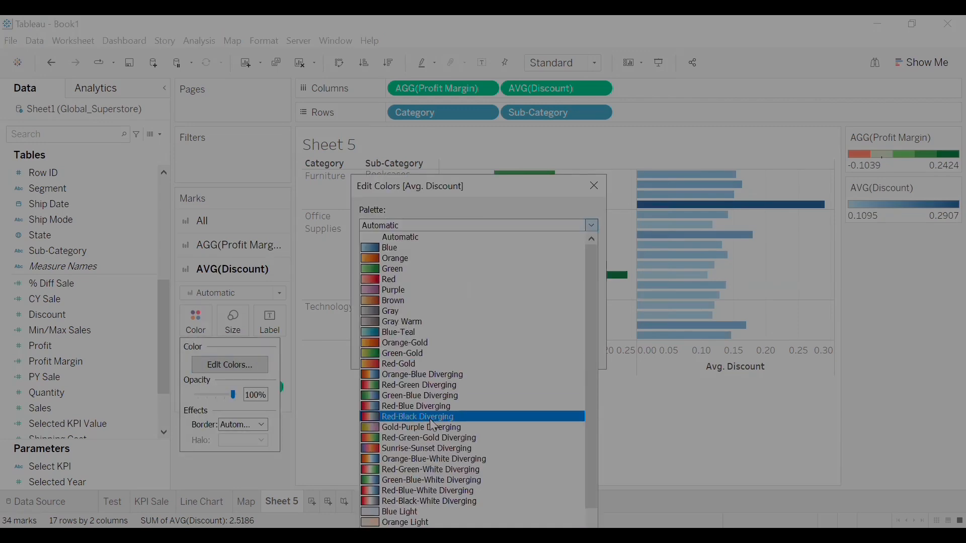
{"action": "left_click", "coordinate": [408, 385]}
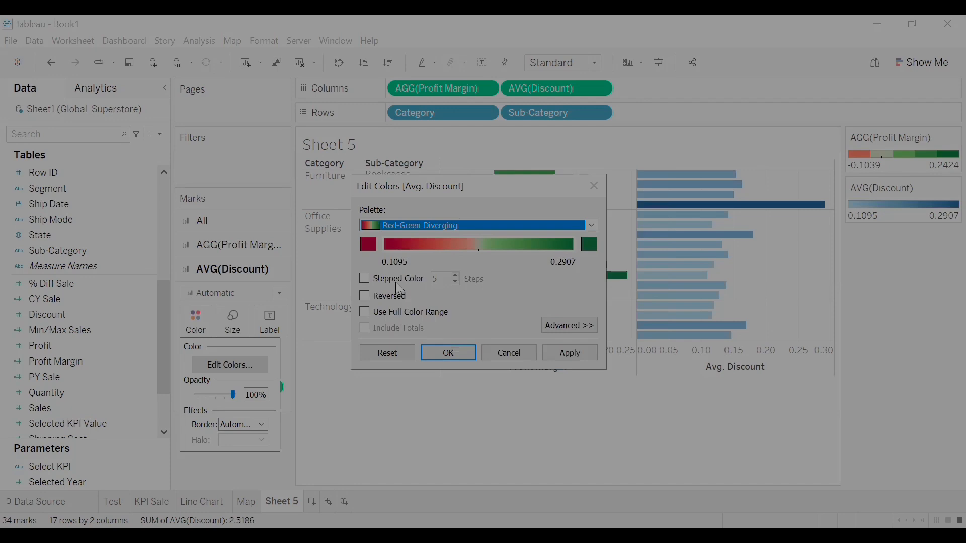
{"action": "left_click", "coordinate": [364, 279]}
{"action": "left_click", "coordinate": [368, 386]}
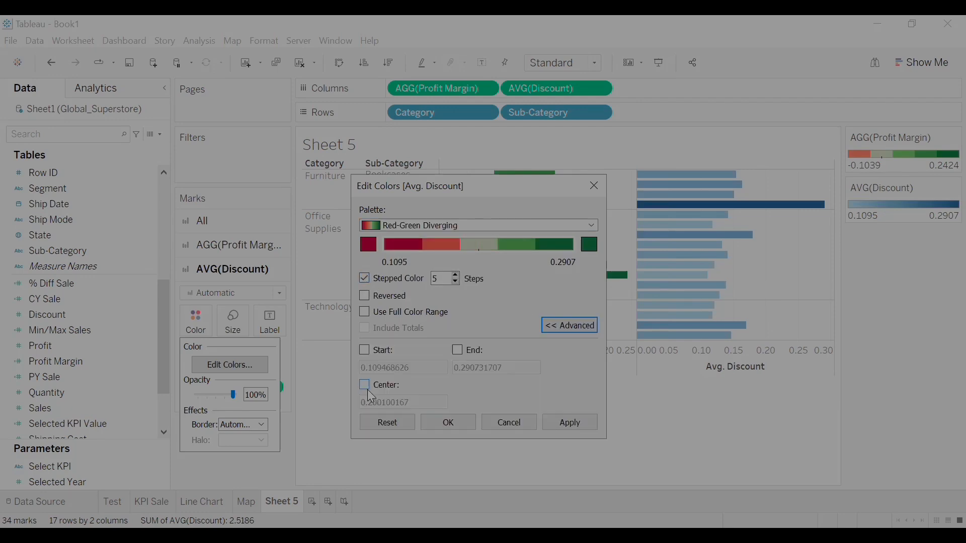
{"action": "left_click", "coordinate": [449, 422]}
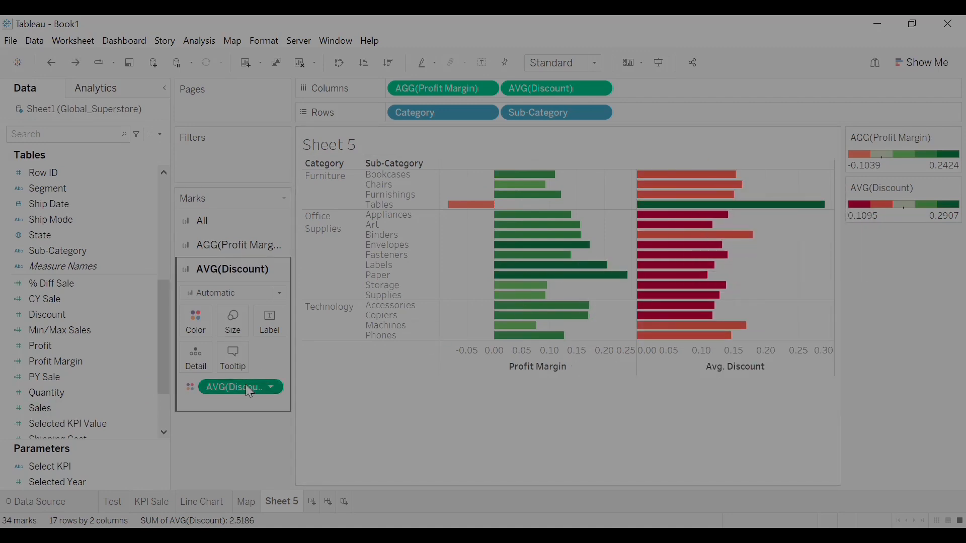
- Set the center of the Avg. Discount color scale to 0
{"action": "left_click", "coordinate": [200, 323]}
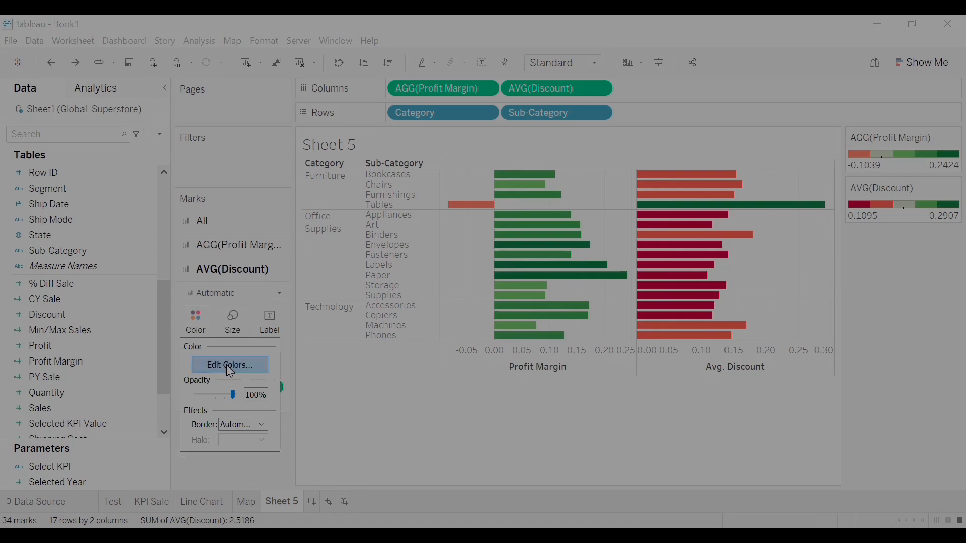
{"action": "left_click", "coordinate": [227, 364]}
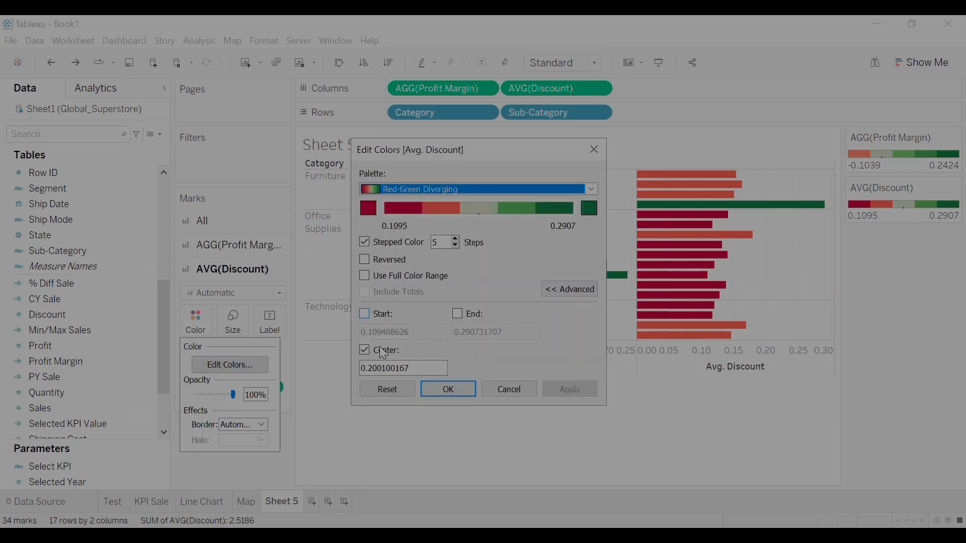
{"action": "left_click_drag", "start_coordinate": [440, 368], "coordinate": [351, 367]}
{"action": "key", "text": "BackSpace"}
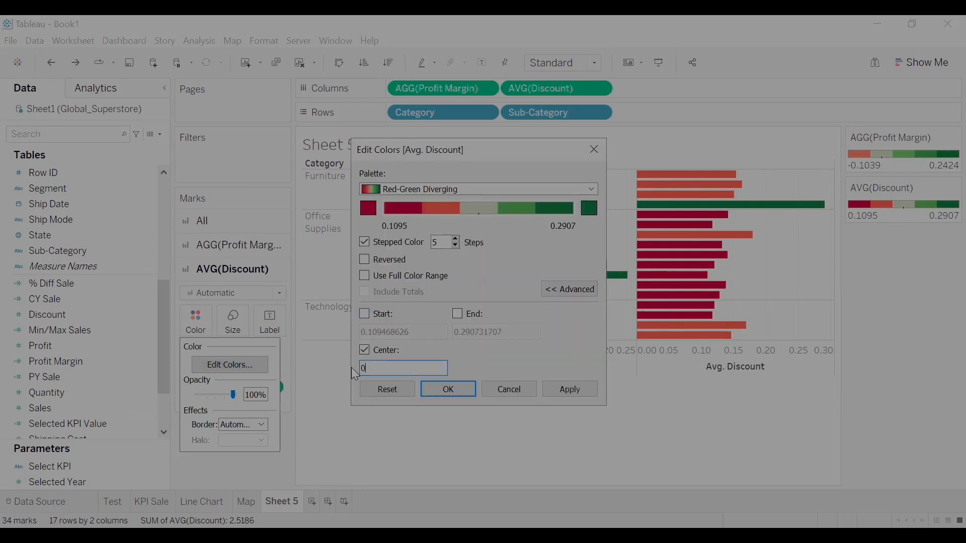
{"action": "left_click", "coordinate": [579, 393]}
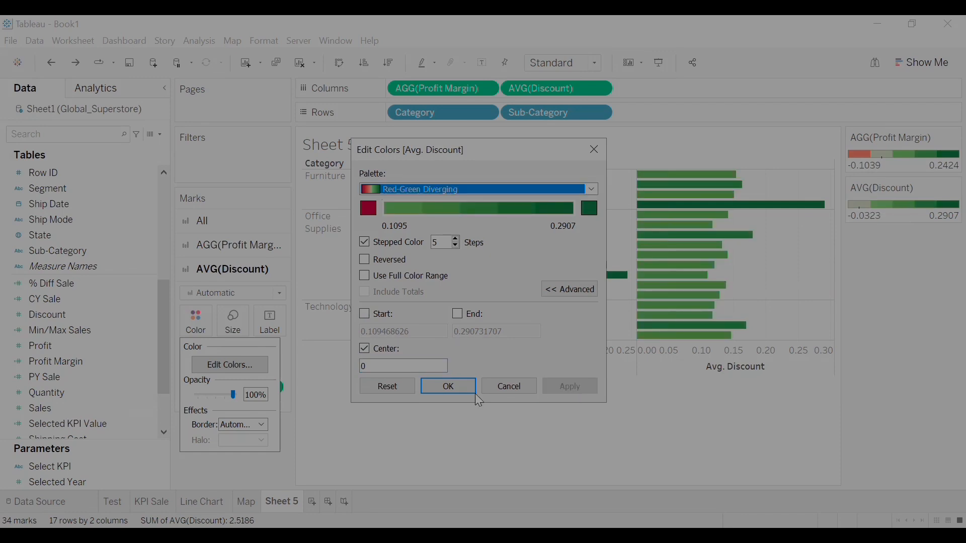
{"action": "left_click", "coordinate": [454, 391]}
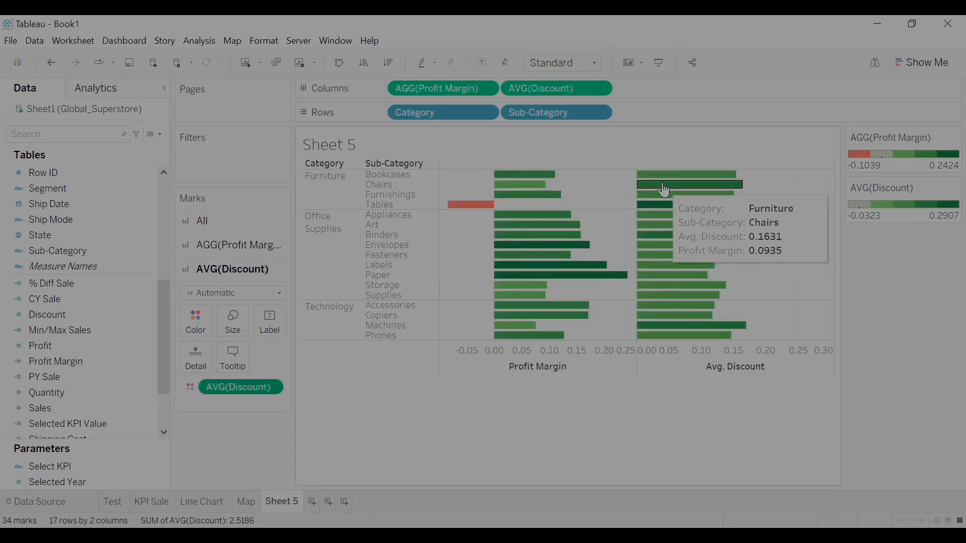
- Compare the average discount and profit margin of Tables with those of the other sub-categories
{"action": "mouse_move", "coordinate": [657, 220]}
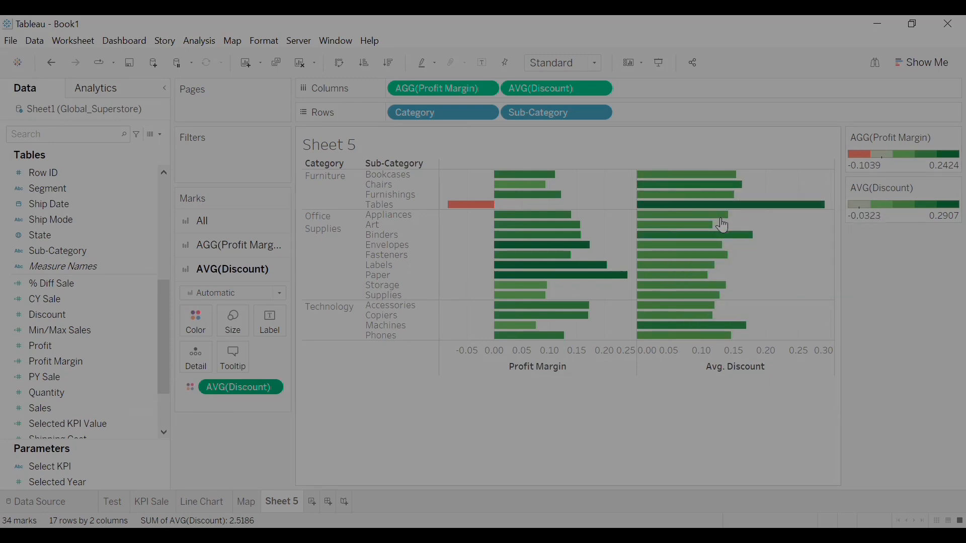
{"action": "mouse_move", "coordinate": [708, 216]}
{"action": "mouse_move", "coordinate": [480, 209]}
{"action": "mouse_move", "coordinate": [718, 314]}
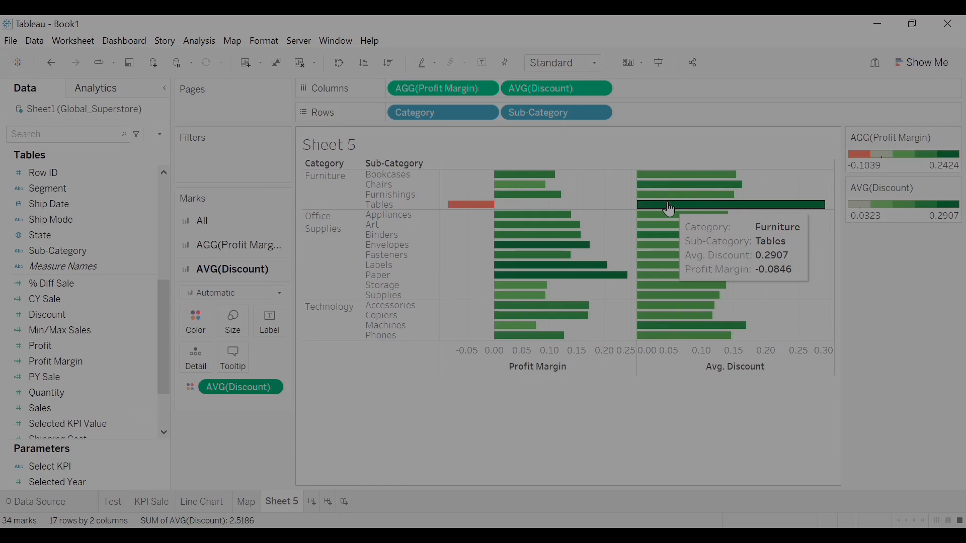
{"action": "left_click", "coordinate": [641, 206]}
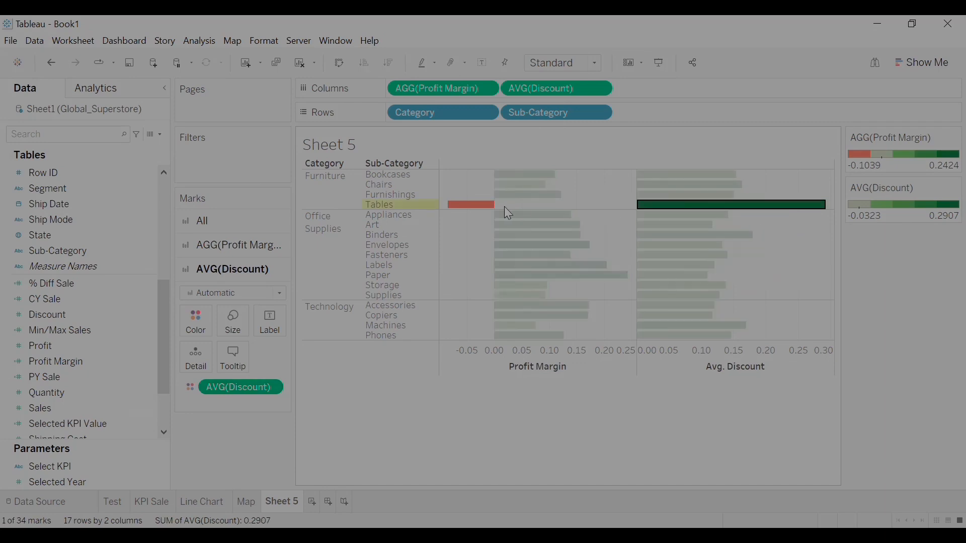
{"action": "left_click", "coordinate": [499, 405]}
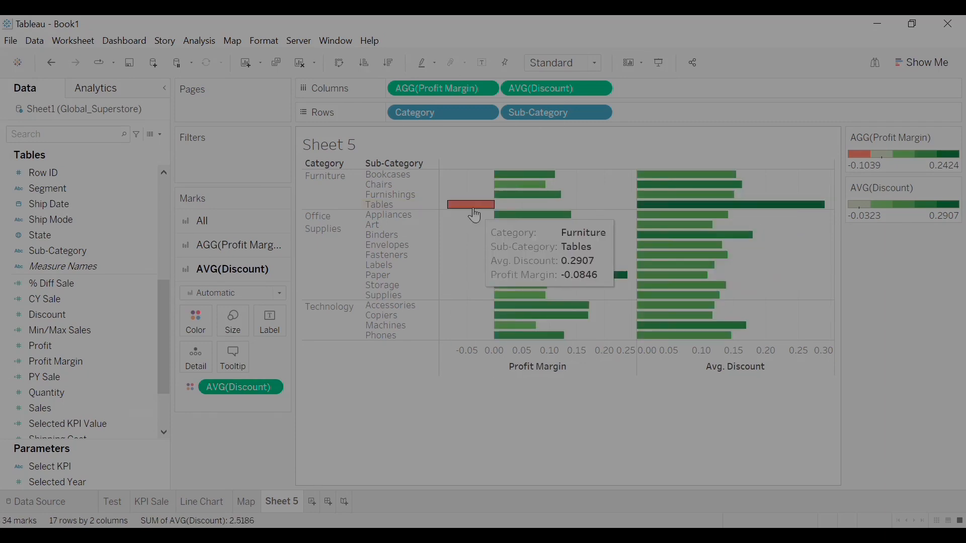
{"action": "mouse_move", "coordinate": [523, 233]}
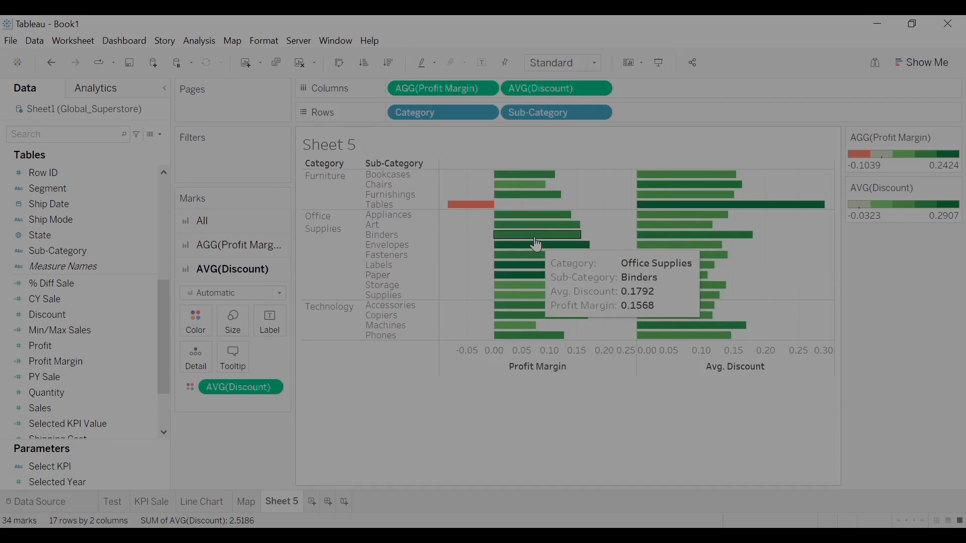
{"action": "left_click", "coordinate": [235, 357]}
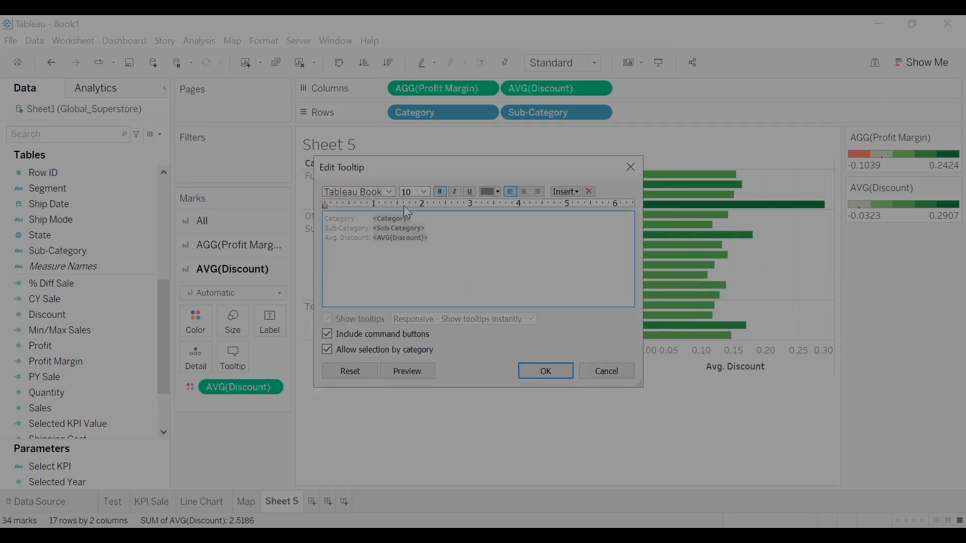
{"action": "left_click", "coordinate": [371, 220]}
{"action": "key", "text": "BackSpace"}
{"action": "left_click", "coordinate": [615, 371]}
- Open the tooltip shared by all marks for editing and close the gap between the Category label and its value
{"action": "left_click", "coordinate": [212, 221]}
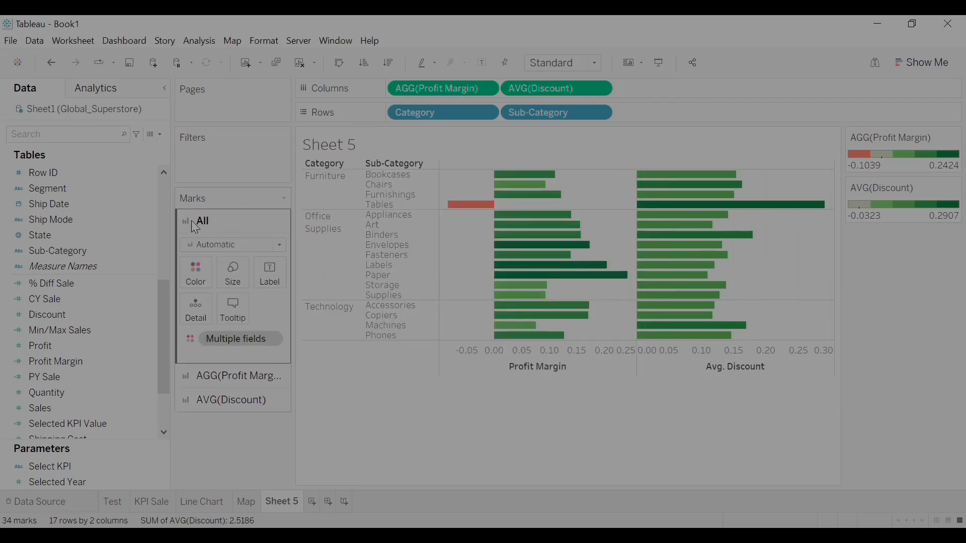
{"action": "left_click", "coordinate": [245, 318]}
{"action": "left_click", "coordinate": [373, 217]}
{"action": "key", "text": "BackSpace"}
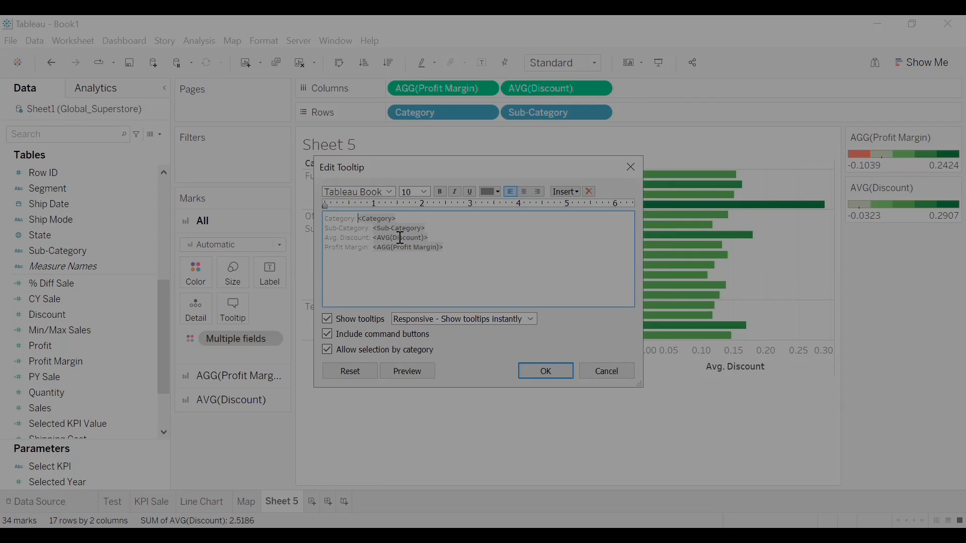
- Move the Profit Margin line above the Avg. Discount line in the tooltip
{"action": "left_click_drag", "start_coordinate": [449, 249], "coordinate": [325, 248]}
{"action": "right_click", "coordinate": [355, 249]}
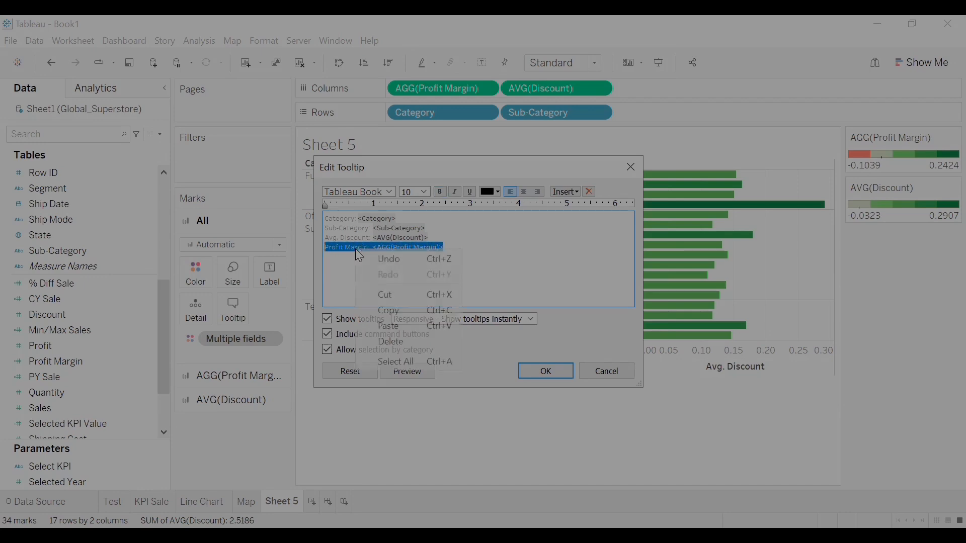
{"action": "left_click", "coordinate": [398, 294]}
{"action": "key", "text": "Return"}
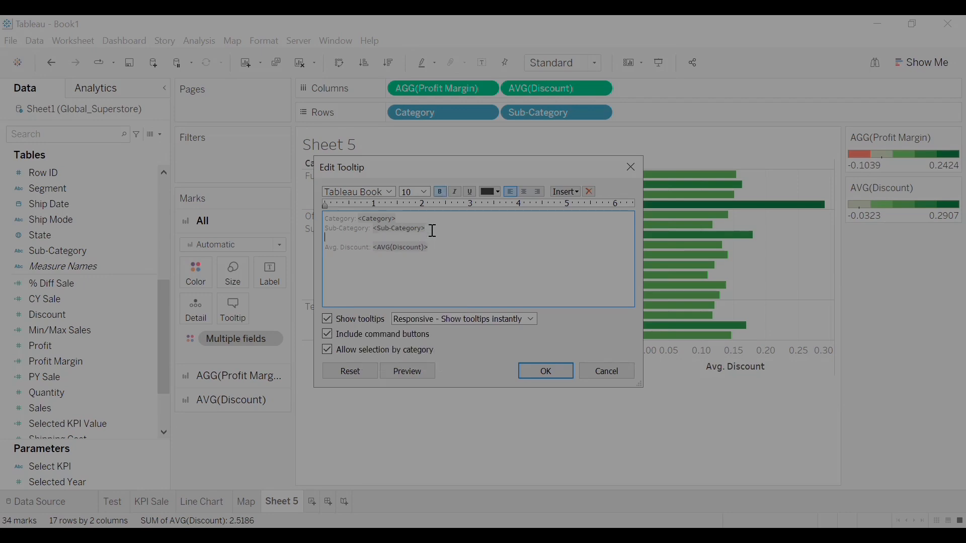
{"action": "key", "text": "ctrl+v"}
- Tighten the spacing between the remaining tooltip labels and their values, and apply the edited tooltip
{"action": "left_click", "coordinate": [374, 238]}
{"action": "key", "text": "BackSpace"}
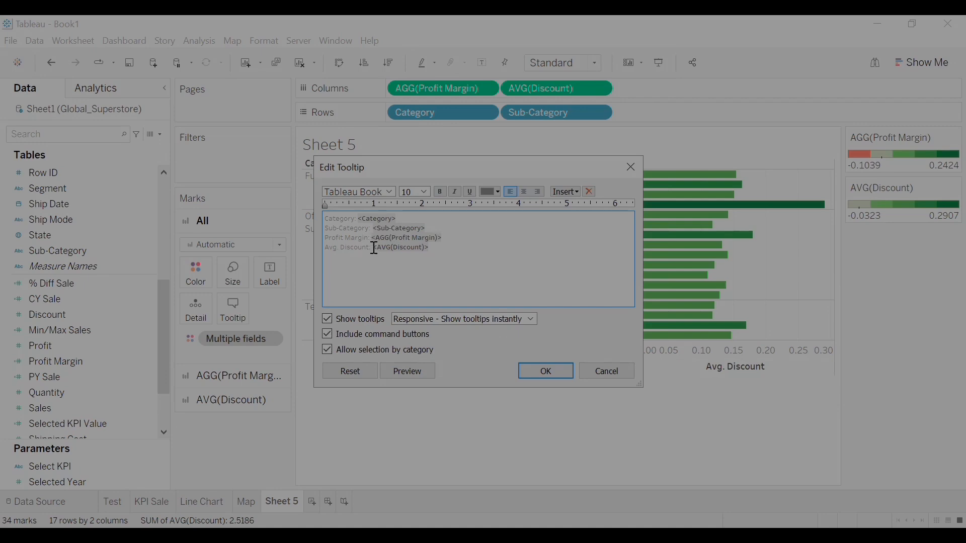
{"action": "key", "text": "BackSpace"}
{"action": "key", "text": "BackSpace"}
{"action": "left_click", "coordinate": [546, 371]}
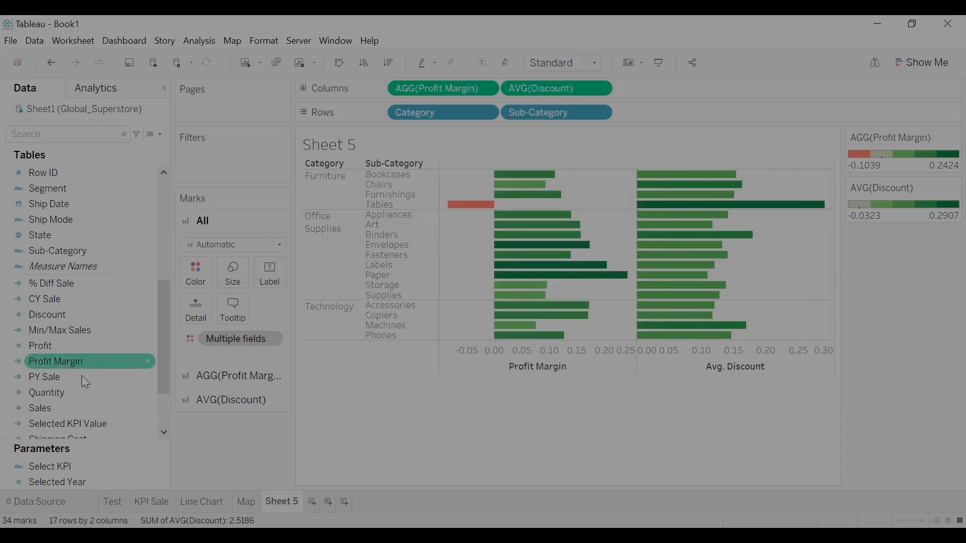
- Add Quantity to the tooltip of all marks and insert SUM(Quantity) on a new line below Avg. Discount
{"action": "left_click", "coordinate": [63, 395]}
{"action": "left_click_drag", "start_coordinate": [73, 392], "coordinate": [235, 316]}
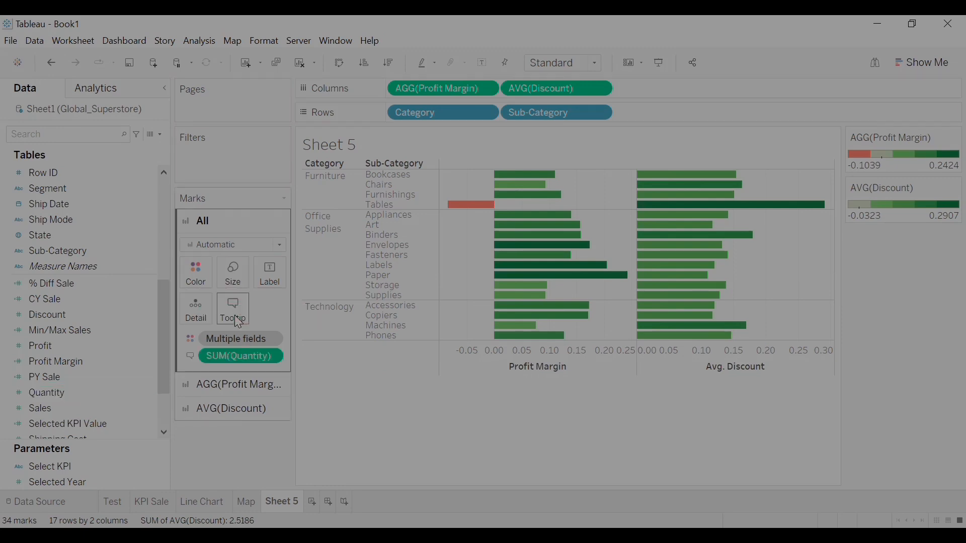
{"action": "left_click", "coordinate": [233, 322]}
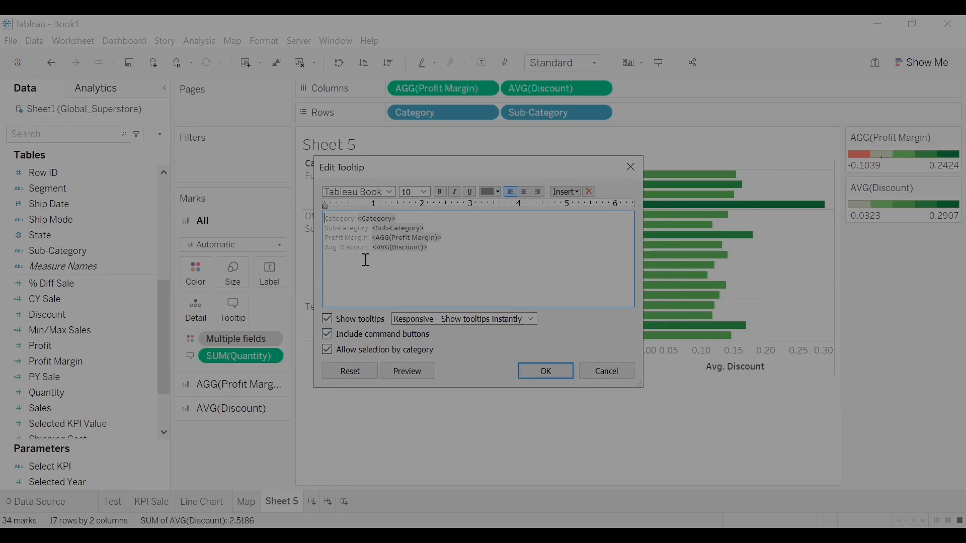
{"action": "left_click", "coordinate": [435, 248]}
{"action": "key", "text": "Return"}
{"action": "left_click", "coordinate": [568, 192]}
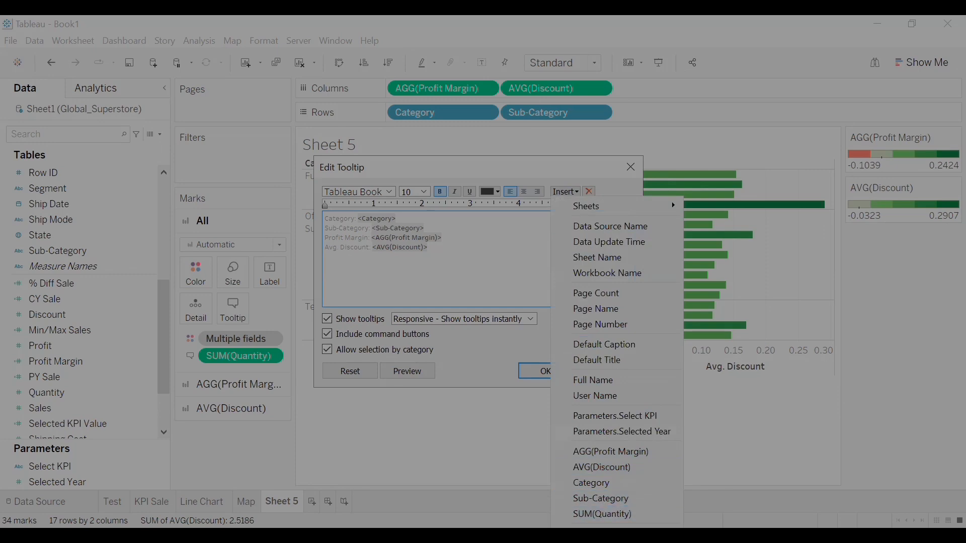
{"action": "left_click", "coordinate": [604, 513]}
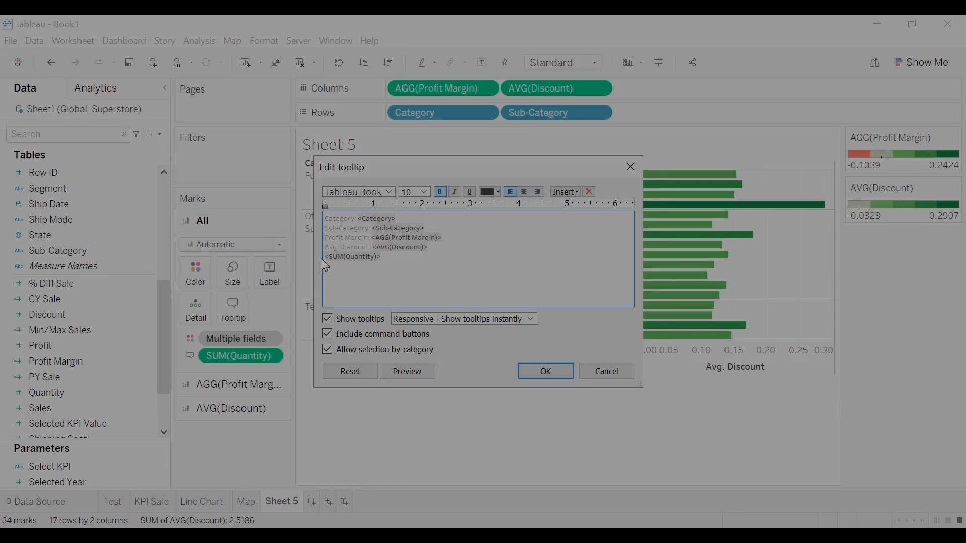
- Label the SUM(Quantity) tooltip line "Qantity:", color the label gray and apply the tooltip
{"action": "type", "text": ":"}
{"action": "type", "text": "Q"}
{"action": "type", "text": "antity"}
{"action": "left_click_drag", "start_coordinate": [354, 258], "coordinate": [325, 258]}
{"action": "left_click", "coordinate": [500, 196]}
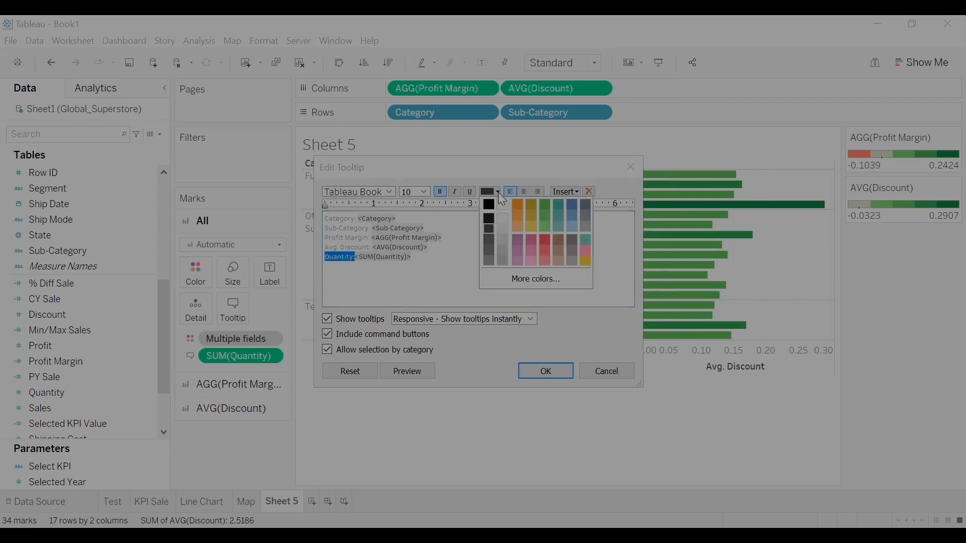
{"action": "left_click", "coordinate": [489, 261]}
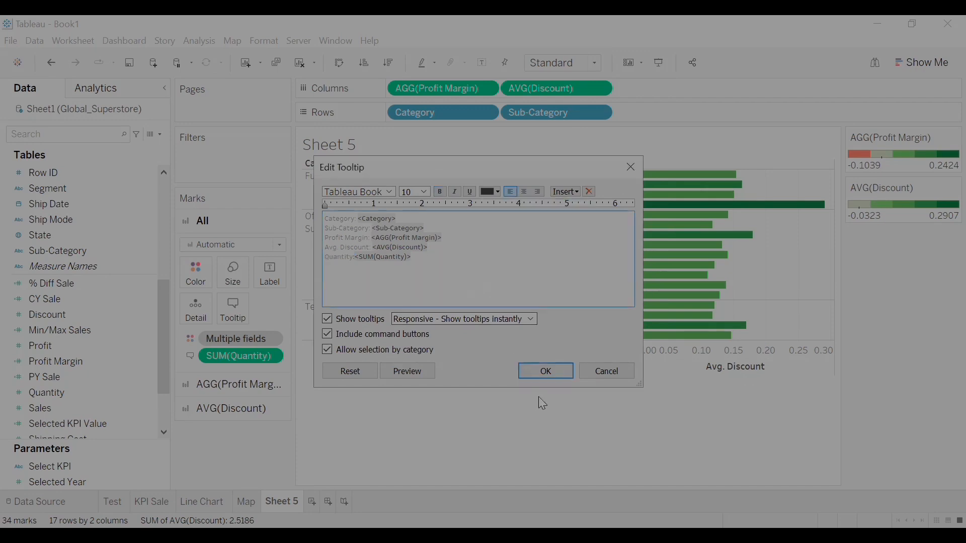
{"action": "left_click", "coordinate": [546, 371]}
- Reinsert SUM(Quantity) after the Qantity label in the tooltip and set its text color to black
{"action": "mouse_move", "coordinate": [499, 302]}
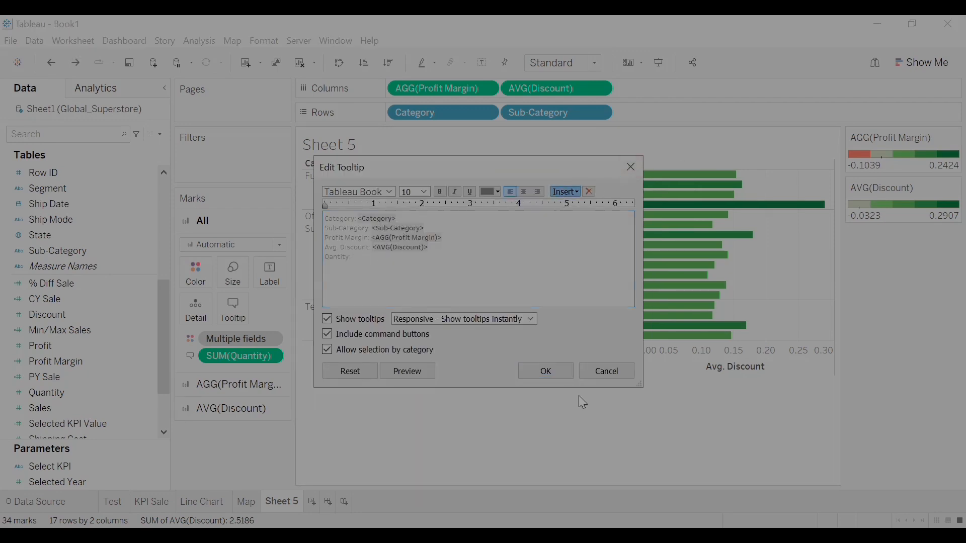
{"action": "left_click", "coordinate": [565, 192]}
{"action": "left_click", "coordinate": [604, 514]}
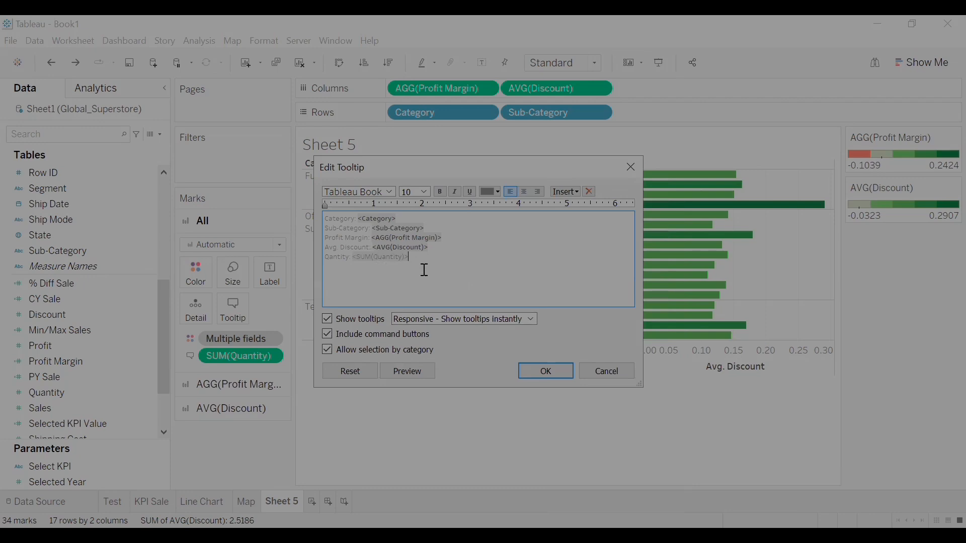
{"action": "left_click", "coordinate": [366, 257]}
{"action": "left_click", "coordinate": [408, 248]}
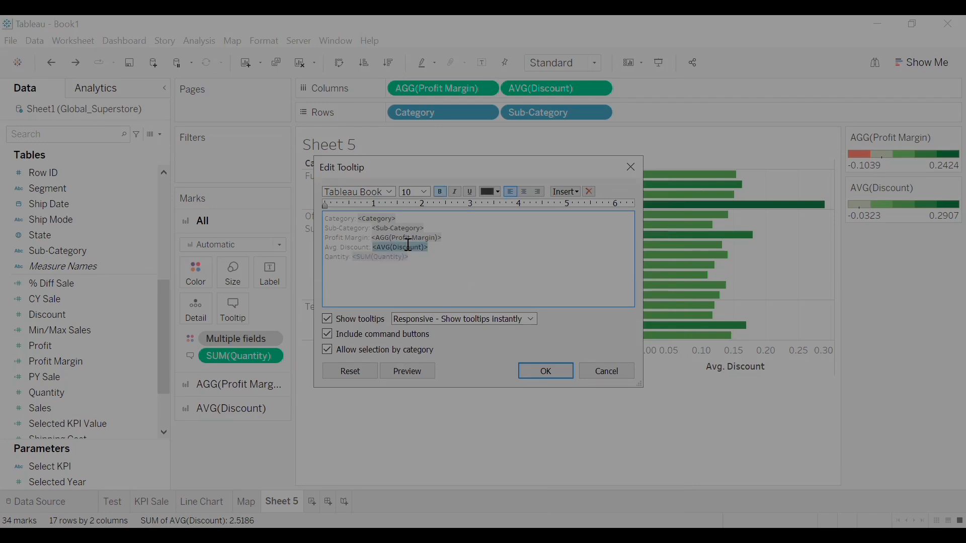
{"action": "left_click", "coordinate": [422, 238]}
{"action": "left_click", "coordinate": [396, 257]}
{"action": "left_click_drag", "start_coordinate": [416, 256], "coordinate": [356, 258]}
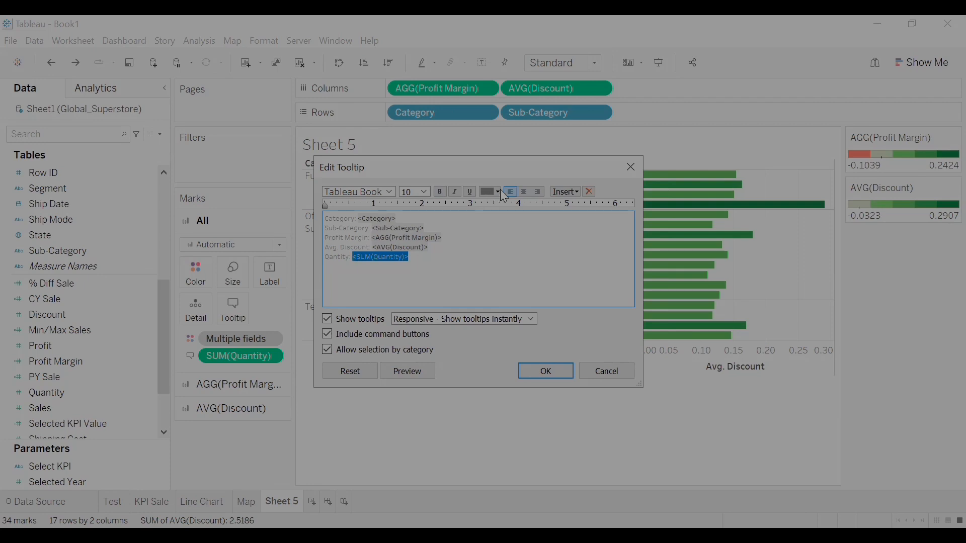
{"action": "left_click", "coordinate": [498, 191]}
{"action": "left_click", "coordinate": [491, 206]}
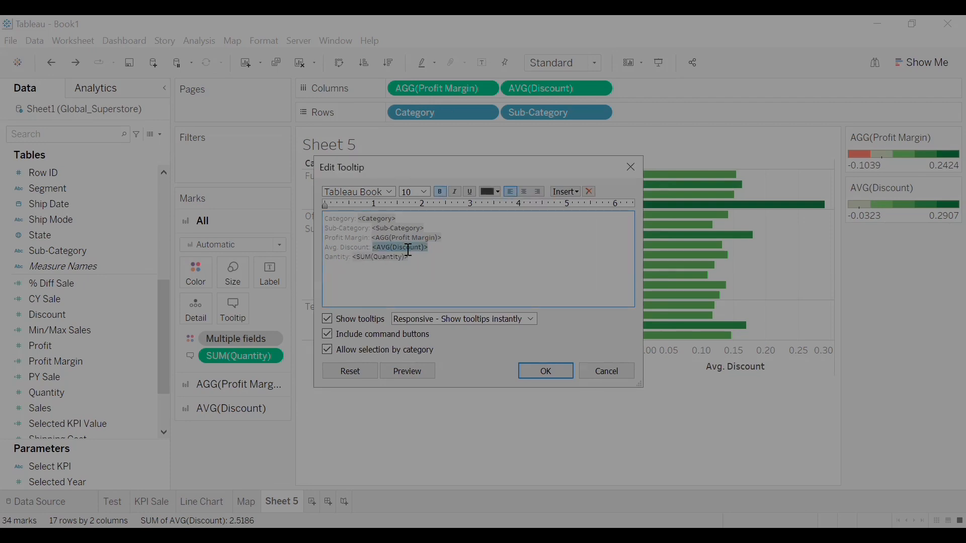
- Compare the SUM(Quantity) and AVG(Discount) text formatting, finish the Qantity line and apply the tooltip
{"action": "left_click", "coordinate": [421, 276]}
{"action": "left_click", "coordinate": [415, 248]}
{"action": "left_click", "coordinate": [391, 259]}
{"action": "left_click", "coordinate": [403, 249]}
{"action": "left_click", "coordinate": [412, 258]}
{"action": "left_click_drag", "start_coordinate": [412, 259], "coordinate": [352, 259]}
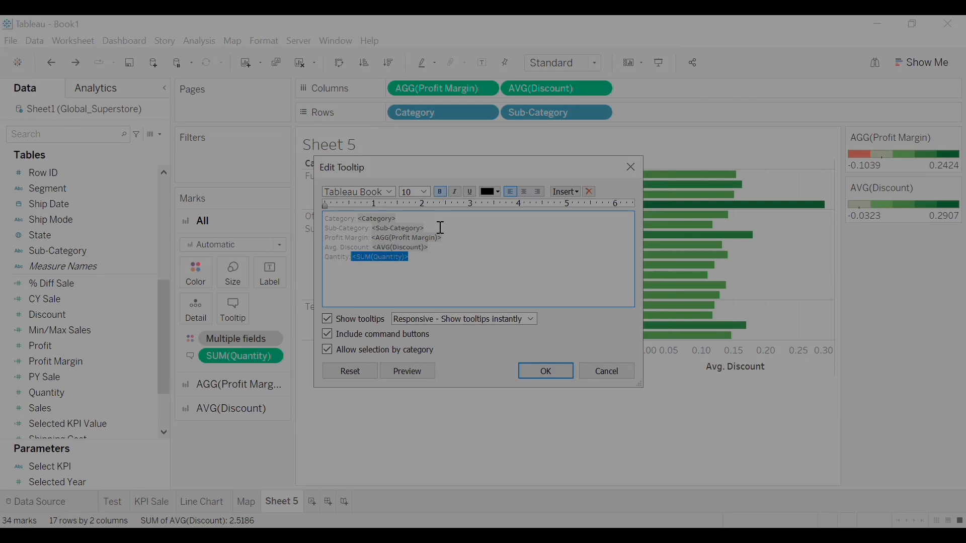
{"action": "left_click", "coordinate": [354, 259]}
{"action": "type", "text": ":"}
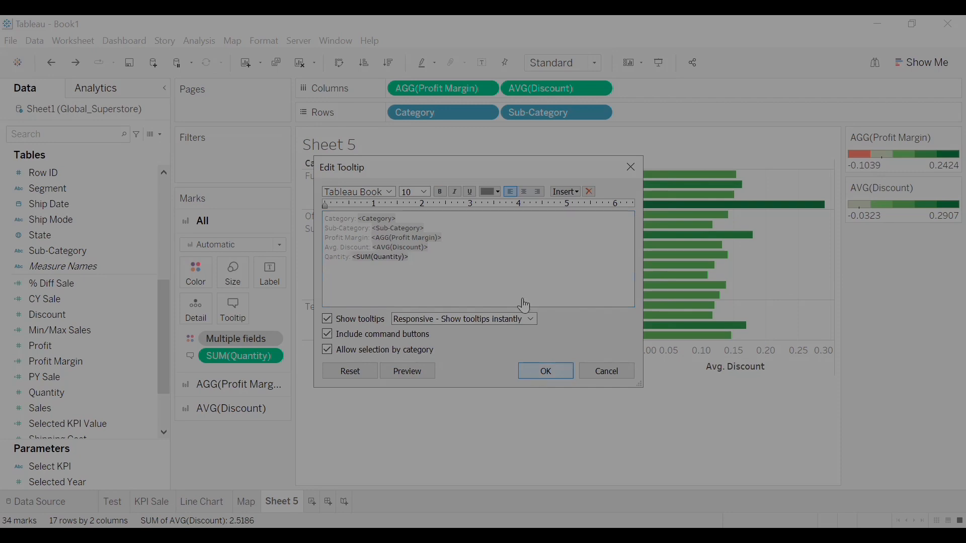
{"action": "mouse_move", "coordinate": [524, 304]}
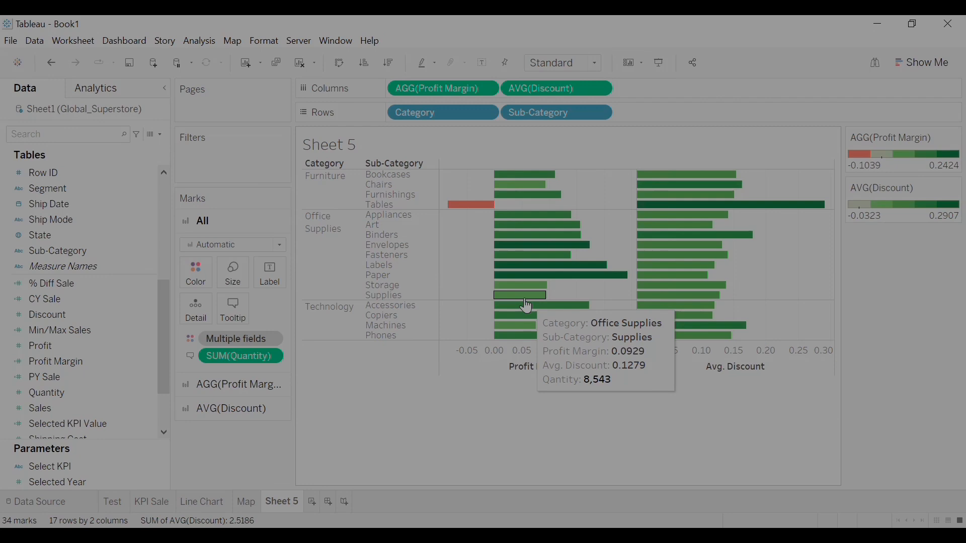
- Format the AVG(Discount) color field of the Avg. Discount marks as a percentage with 0 decimal places
{"action": "left_click", "coordinate": [252, 408]}
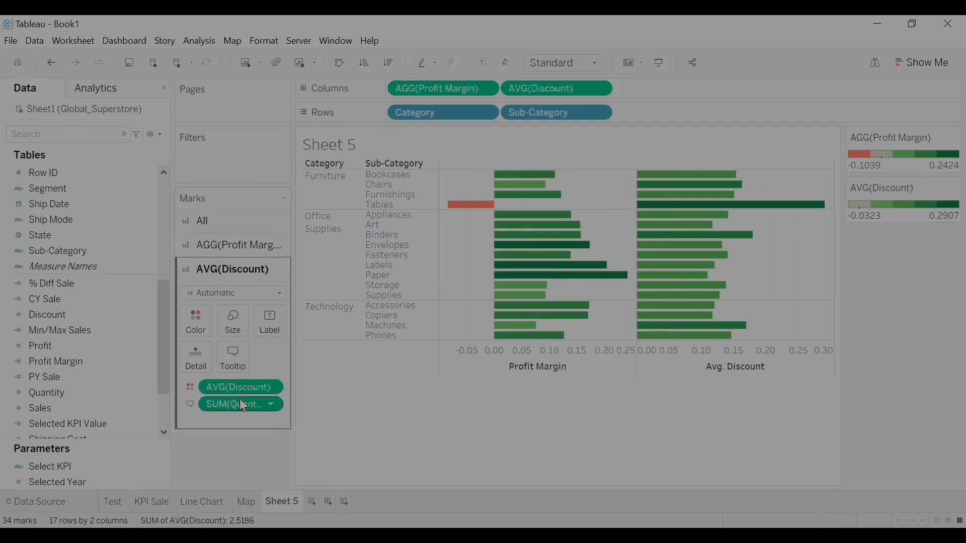
{"action": "right_click", "coordinate": [247, 393]}
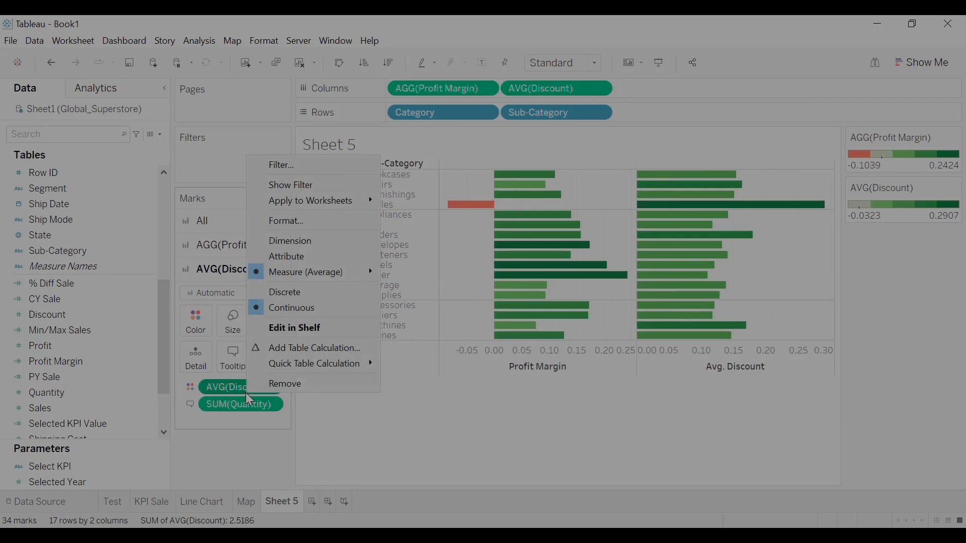
{"action": "left_click", "coordinate": [290, 221]}
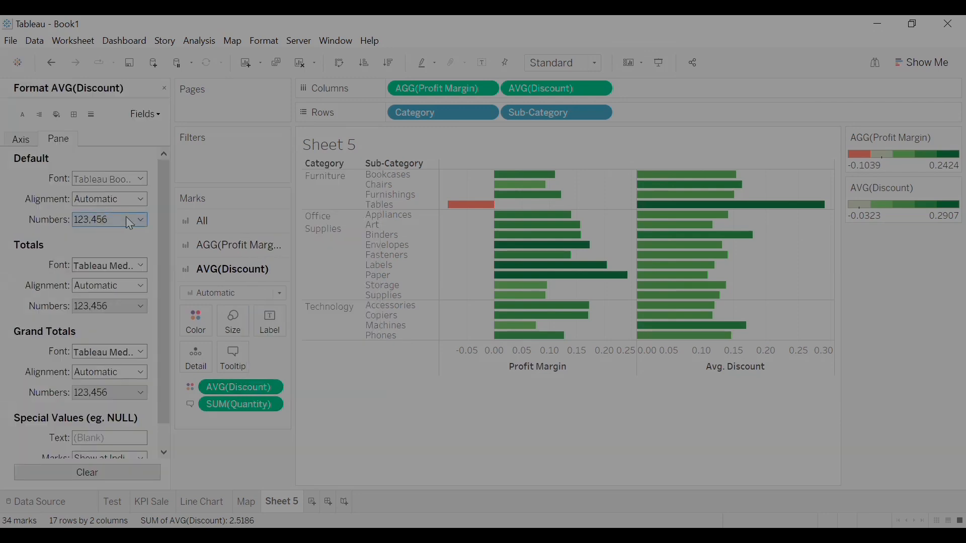
{"action": "left_click", "coordinate": [126, 219]}
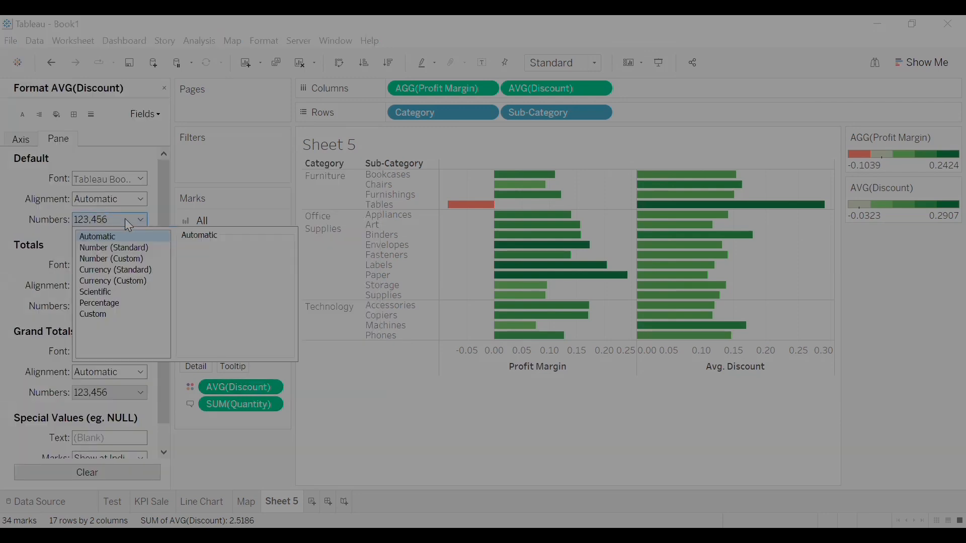
{"action": "left_click", "coordinate": [103, 304]}
{"action": "double_click", "coordinate": [208, 265]}
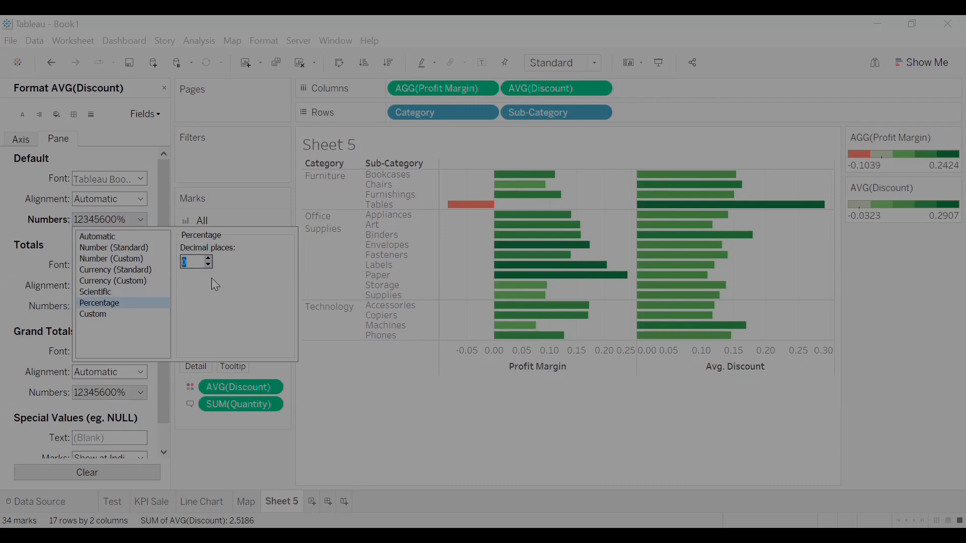
{"action": "left_click", "coordinate": [329, 403]}
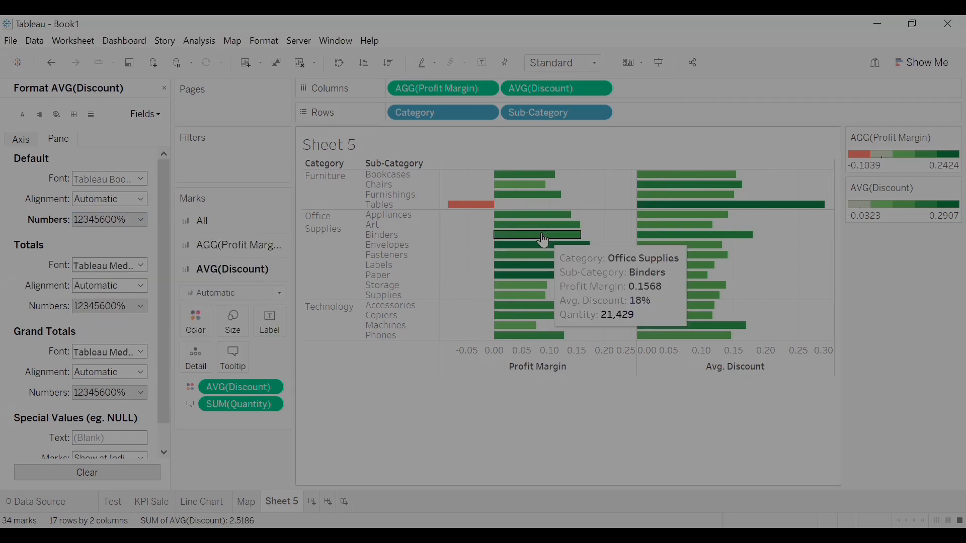
- Format the Profit Margin color field of the Profit Margin marks as a percentage with 0 decimal places
{"action": "left_click", "coordinate": [250, 250]}
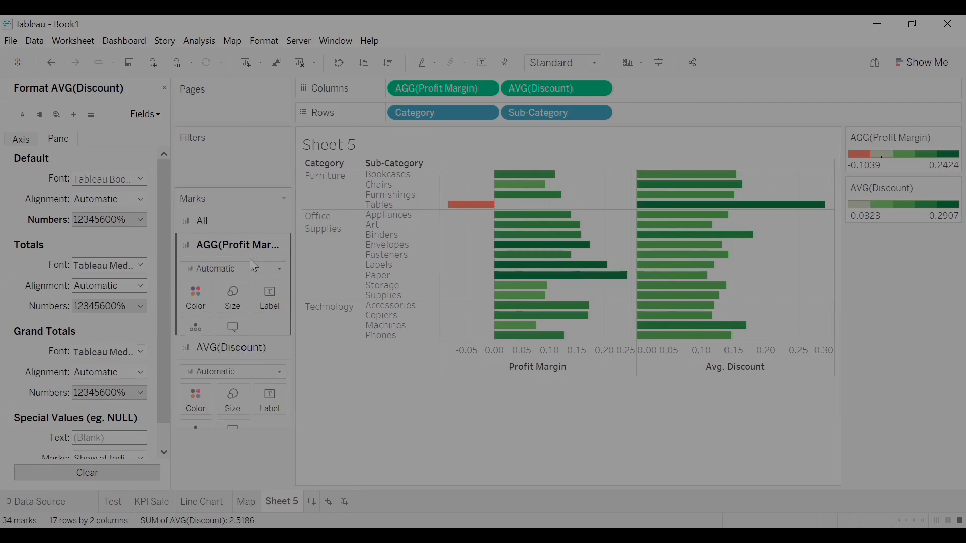
{"action": "right_click", "coordinate": [253, 364]}
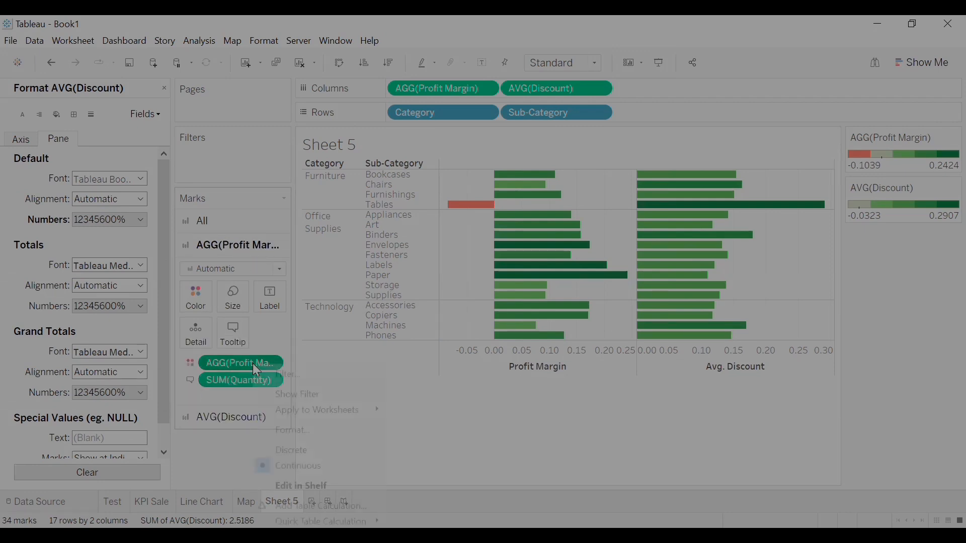
{"action": "left_click", "coordinate": [294, 430]}
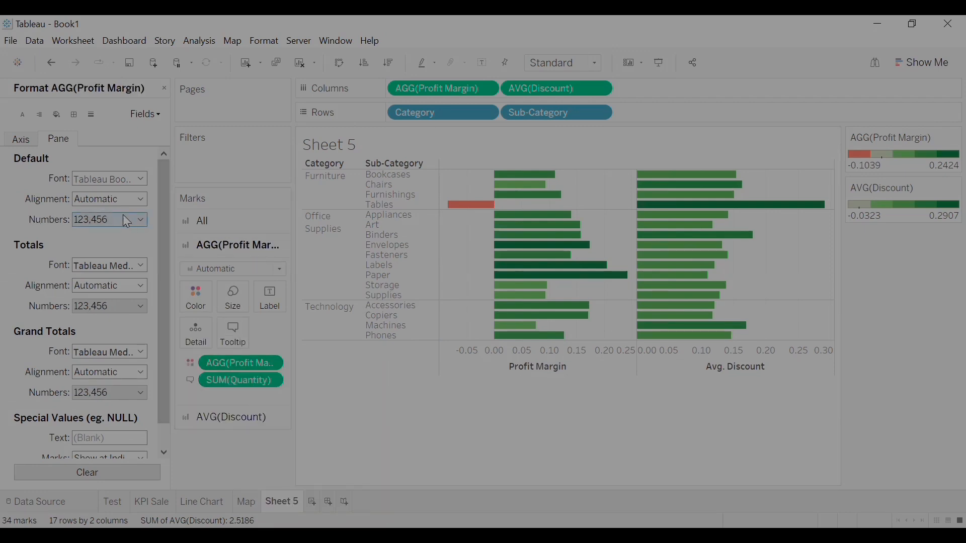
{"action": "left_click", "coordinate": [126, 221]}
{"action": "left_click", "coordinate": [112, 302]}
{"action": "left_click", "coordinate": [208, 264]}
{"action": "left_click", "coordinate": [208, 265]}
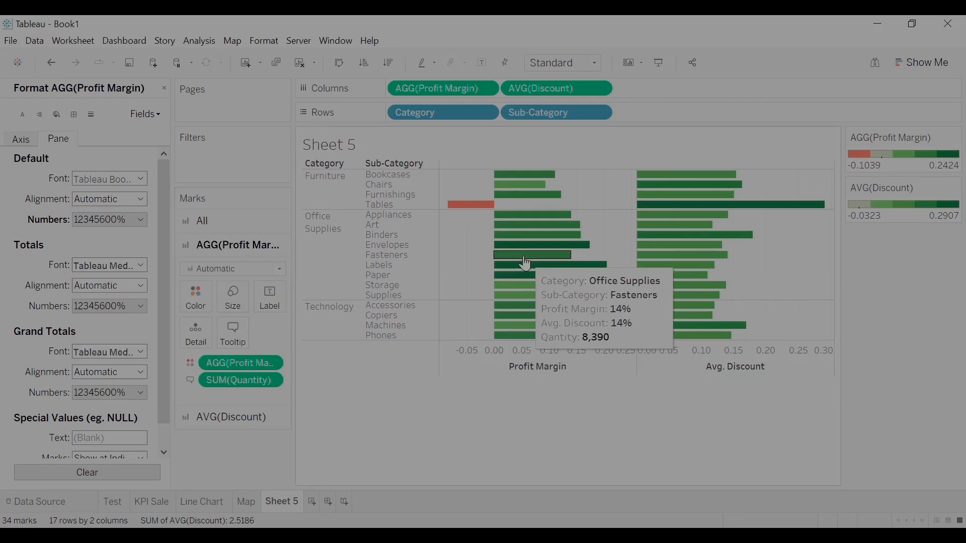
- Format SUM(Quantity) as a custom number with 0 decimal places and display units of Thousands (K)
{"action": "right_click", "coordinate": [244, 379]}
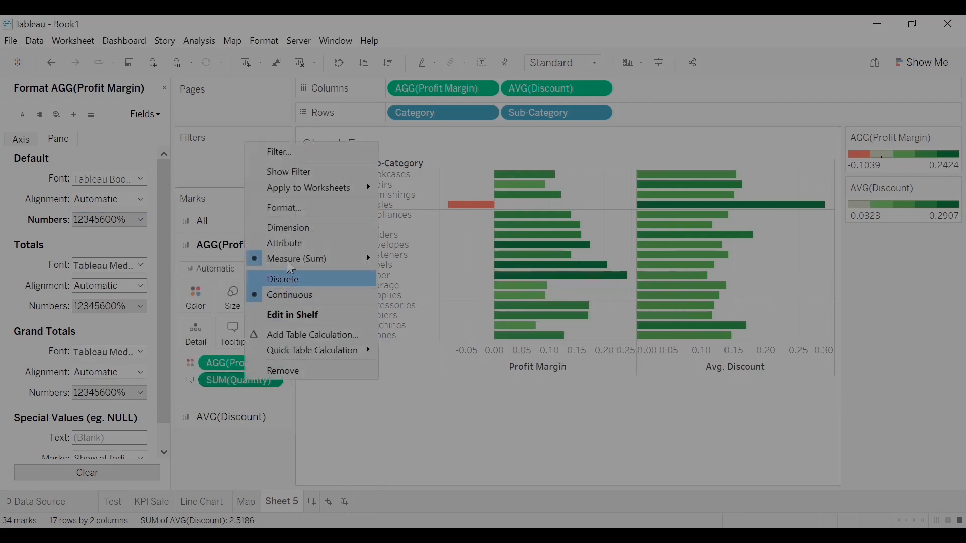
{"action": "left_click", "coordinate": [296, 208]}
{"action": "left_click", "coordinate": [100, 220]}
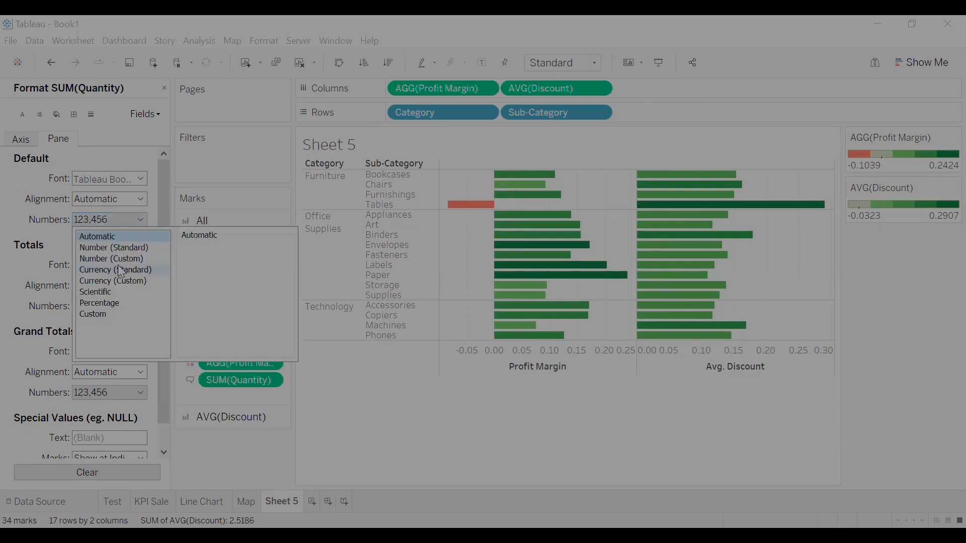
{"action": "left_click", "coordinate": [121, 259]}
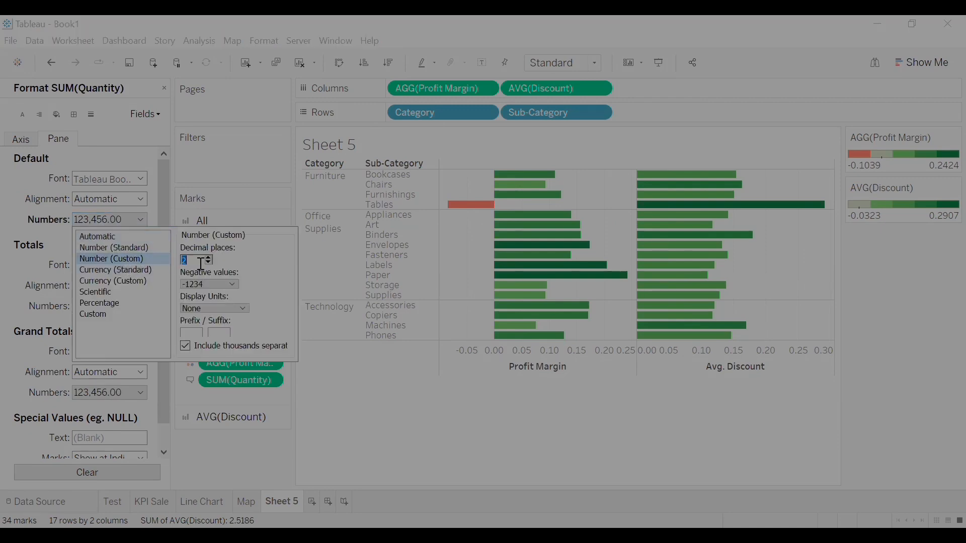
{"action": "left_click", "coordinate": [209, 264]}
{"action": "left_click", "coordinate": [210, 264]}
{"action": "left_click", "coordinate": [221, 308]}
{"action": "left_click", "coordinate": [206, 329]}
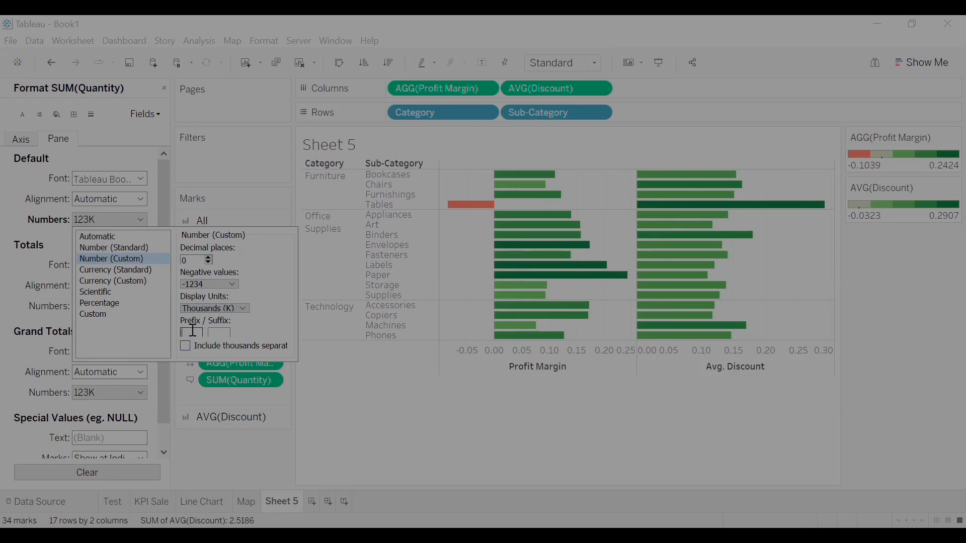
- Close the number format settings, create a new dashboard and switch to the empty Dashboard 2
{"action": "left_click", "coordinate": [350, 407]}
{"action": "mouse_move", "coordinate": [549, 264]}
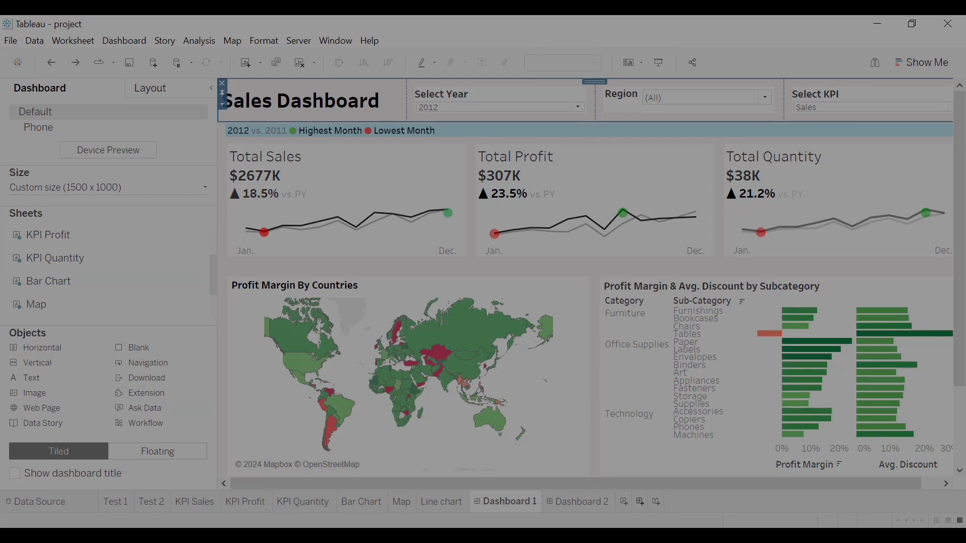
{"action": "mouse_move", "coordinate": [635, 487]}
{"action": "left_mouse_down"}
{"action": "mouse_move", "coordinate": [627, 502]}
{"action": "mouse_move", "coordinate": [646, 508]}
{"action": "mouse_move", "coordinate": [637, 486]}
{"action": "mouse_move", "coordinate": [644, 480]}
{"action": "left_mouse_up"}
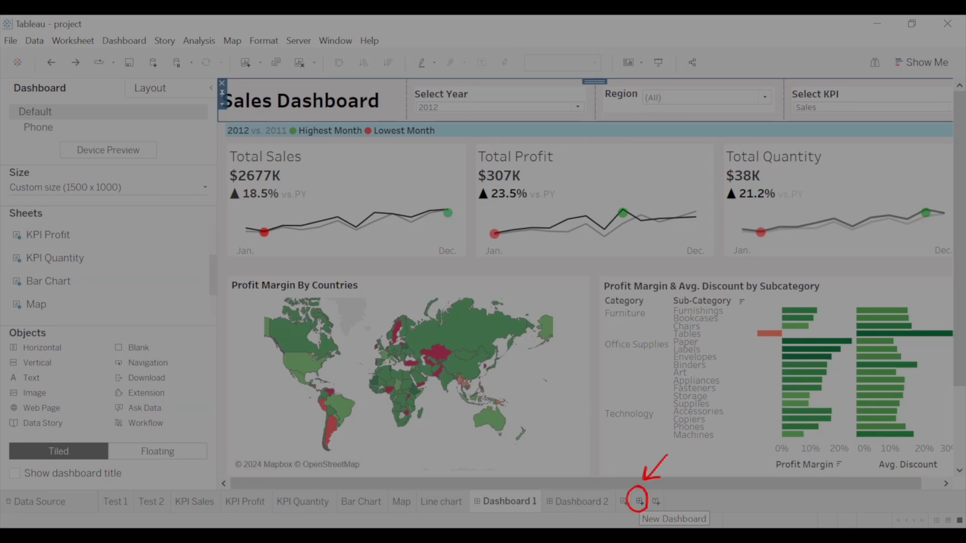
{"action": "left_click", "coordinate": [639, 502]}
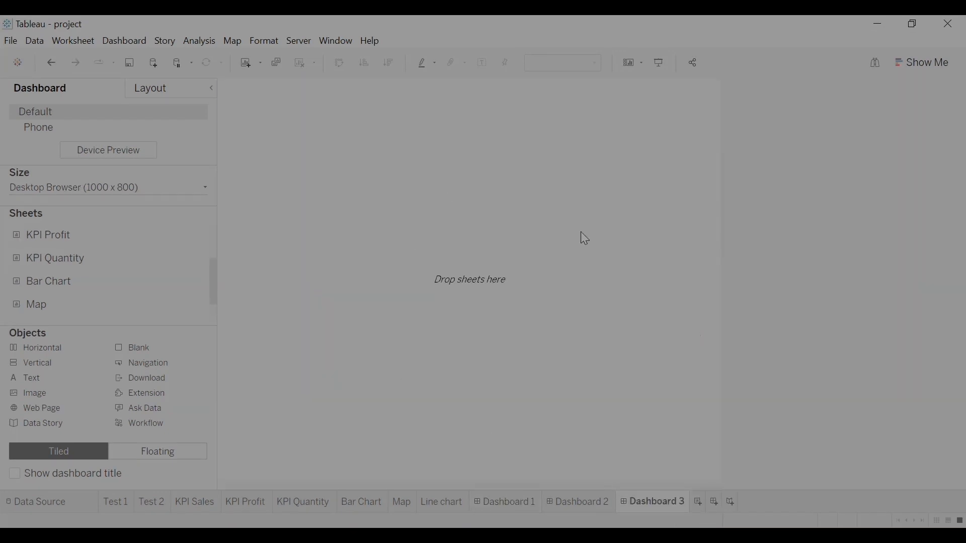
{"action": "left_click", "coordinate": [578, 502]}
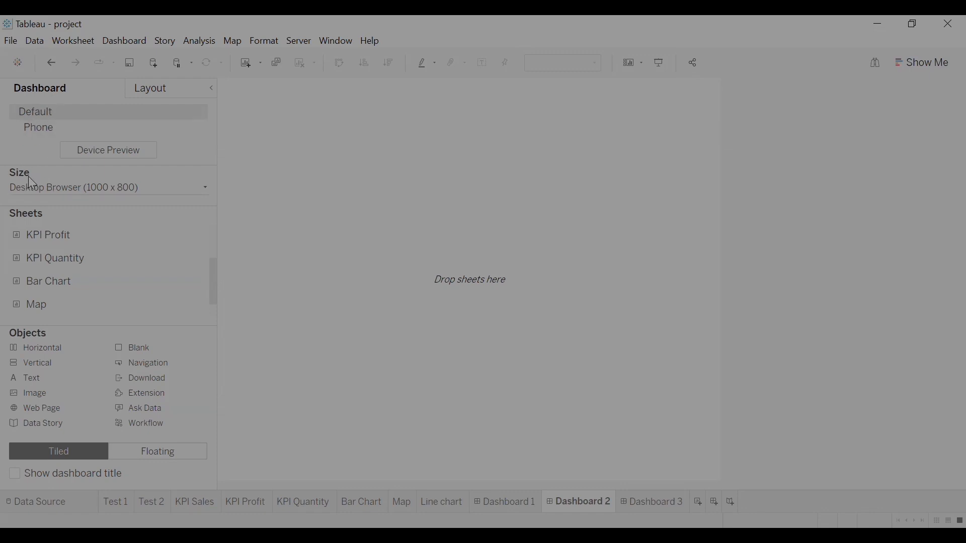
- Set Dashboard 2 to a custom fixed size of 1500 px wide by 1000 px high
{"action": "left_click", "coordinate": [179, 187]}
{"action": "left_click", "coordinate": [45, 270]}
{"action": "key", "text": "BackSpace"}
{"action": "key", "text": "BackSpace"}
{"action": "key", "text": "BackSpace"}
{"action": "key", "text": "BackSpace"}
{"action": "type", "text": "1500"}
{"action": "double_click", "coordinate": [119, 274]}
{"action": "key", "text": "BackSpace"}
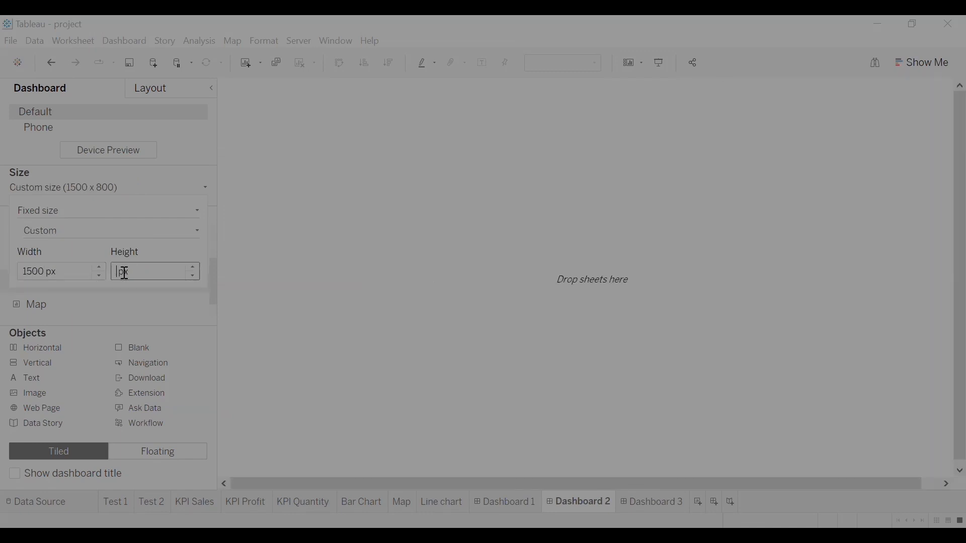
{"action": "type", "text": "1000"}
{"action": "left_click", "coordinate": [435, 326]}
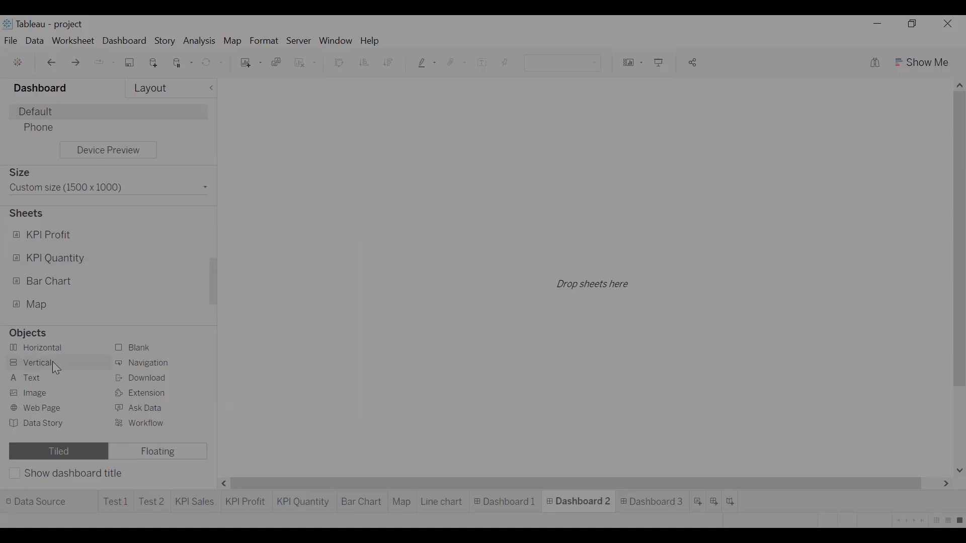
- Add a Vertical container to the dashboard, place a Blank object inside it, and check both in the item hierarchy
{"action": "left_click_drag", "start_coordinate": [53, 362], "coordinate": [607, 234]}
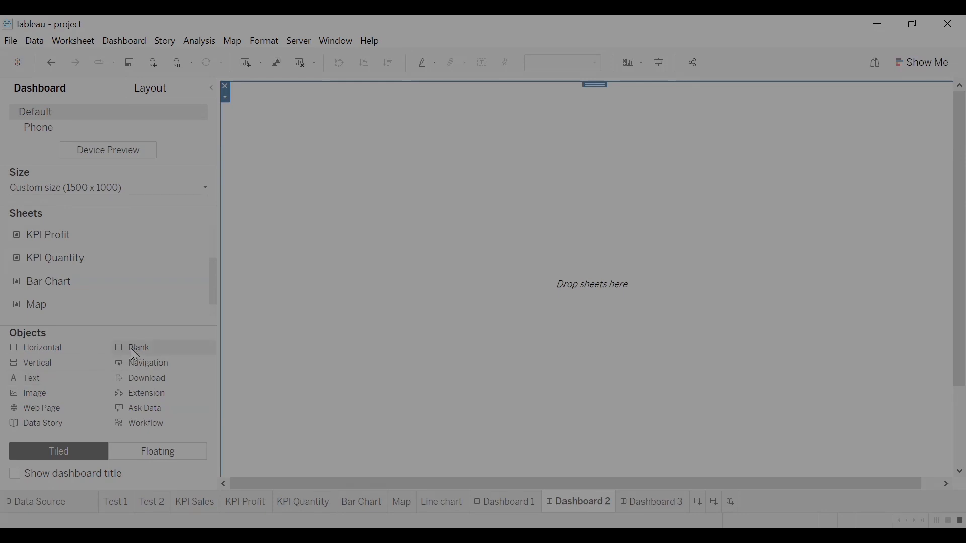
{"action": "left_click_drag", "start_coordinate": [131, 349], "coordinate": [493, 209]}
{"action": "left_click", "coordinate": [146, 89]}
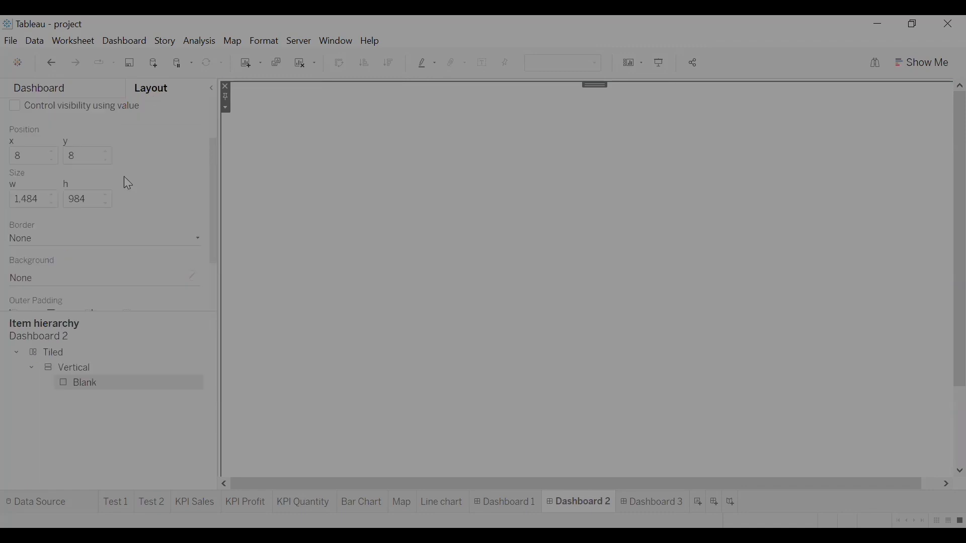
{"action": "left_click", "coordinate": [74, 371]}
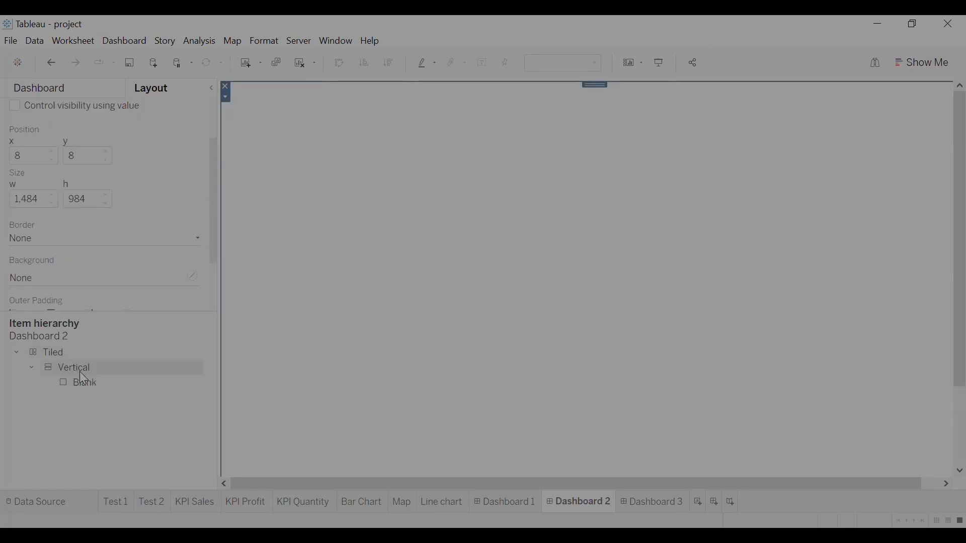
{"action": "left_click", "coordinate": [93, 383]}
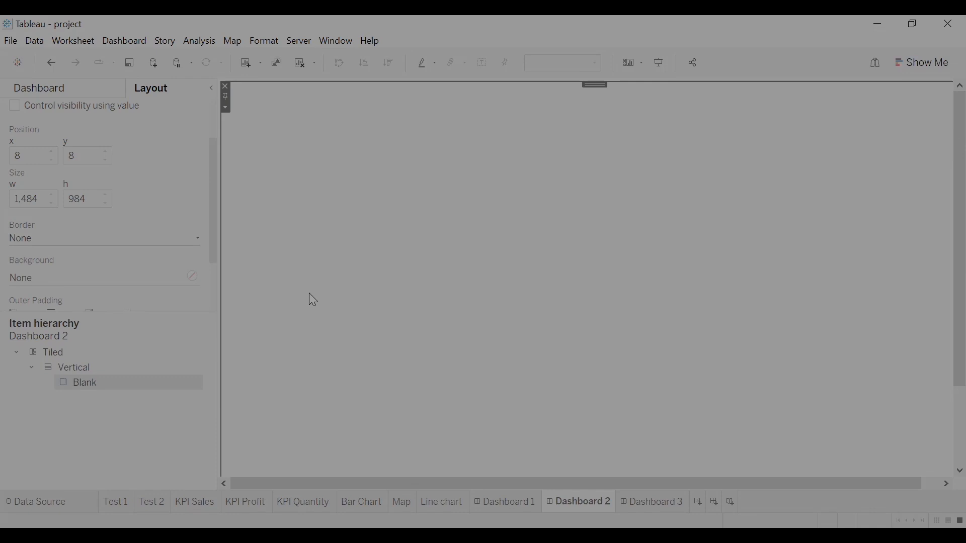
- Add a Horizontal container above the Blank object, at the top of the Vertical container
{"action": "left_click", "coordinate": [77, 87]}
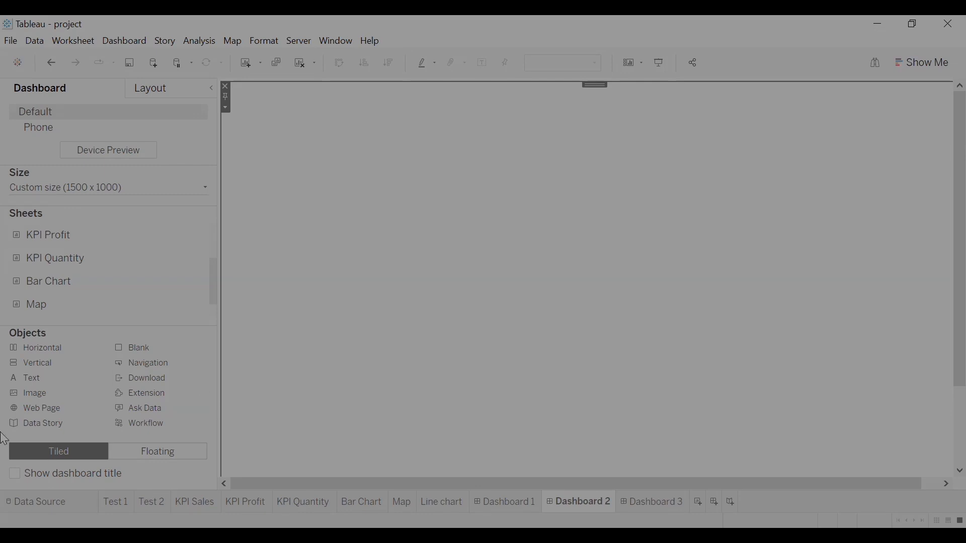
{"action": "left_click_drag", "start_coordinate": [51, 350], "coordinate": [404, 124]}
{"action": "left_click_drag", "start_coordinate": [499, 131], "coordinate": [435, 115]}
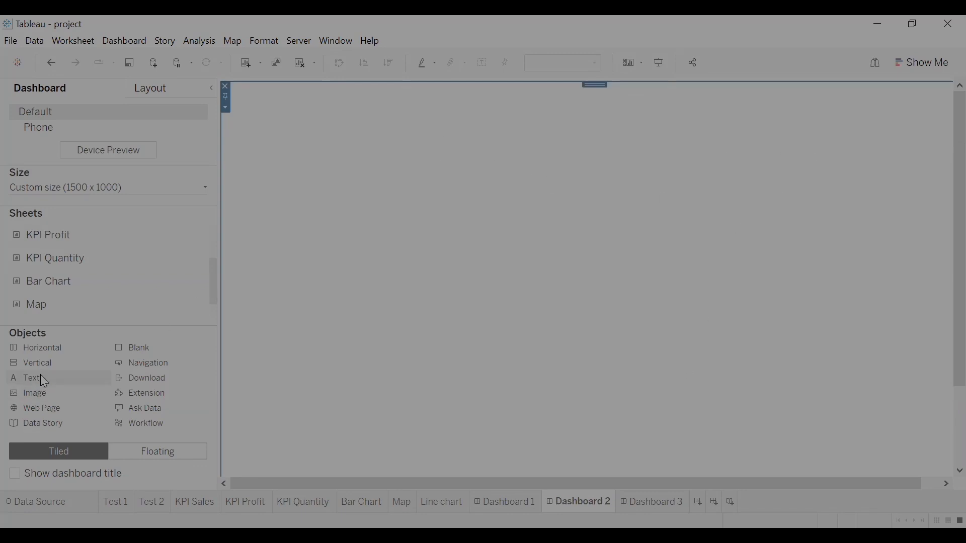
- Insert a text object reading "Sales Dashboard" inside the top Horizontal container
{"action": "left_click_drag", "start_coordinate": [43, 381], "coordinate": [434, 186]}
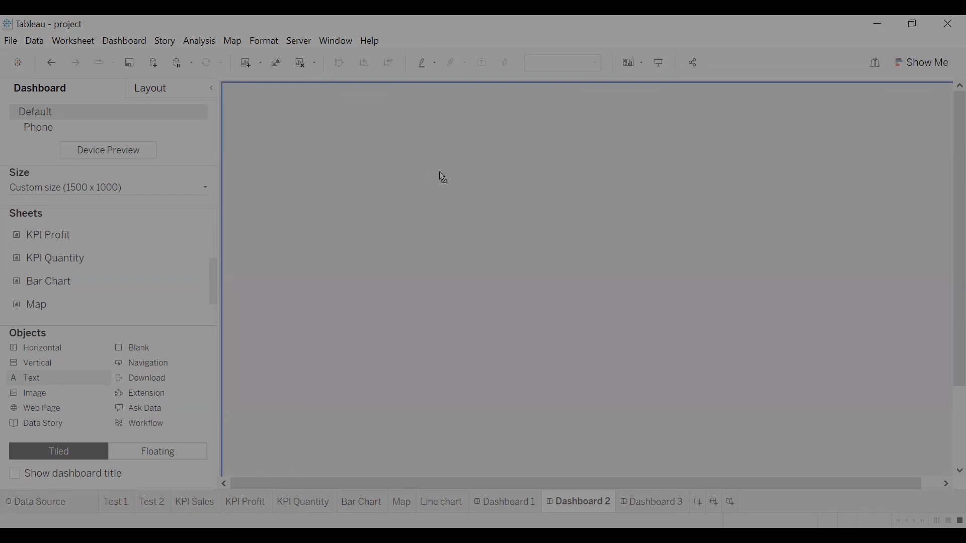
{"action": "left_click_drag", "start_coordinate": [479, 151], "coordinate": [479, 151]}
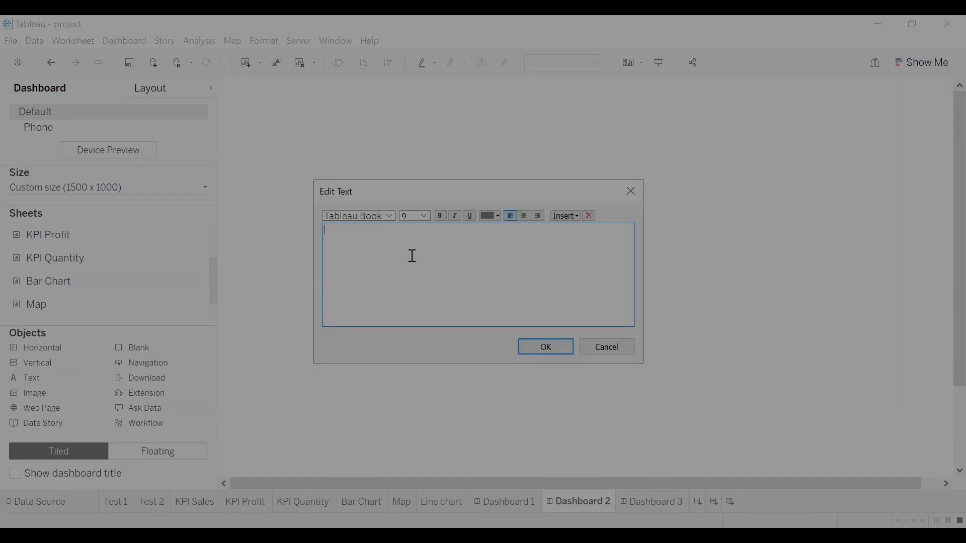
{"action": "type", "text": "Sales "}
{"action": "type", "text": "Dag"}
{"action": "type", "text": "sh"}
{"action": "type", "text": "board"}
{"action": "left_click", "coordinate": [534, 353]}
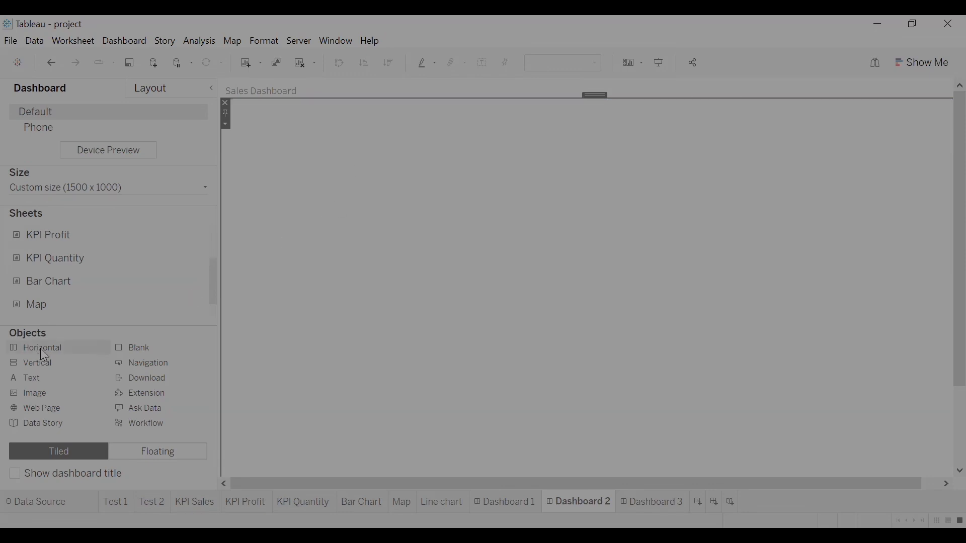
- Add a second Horizontal container between the Sales Dashboard title row and the Blank object
{"action": "left_click_drag", "start_coordinate": [47, 346], "coordinate": [322, 193]}
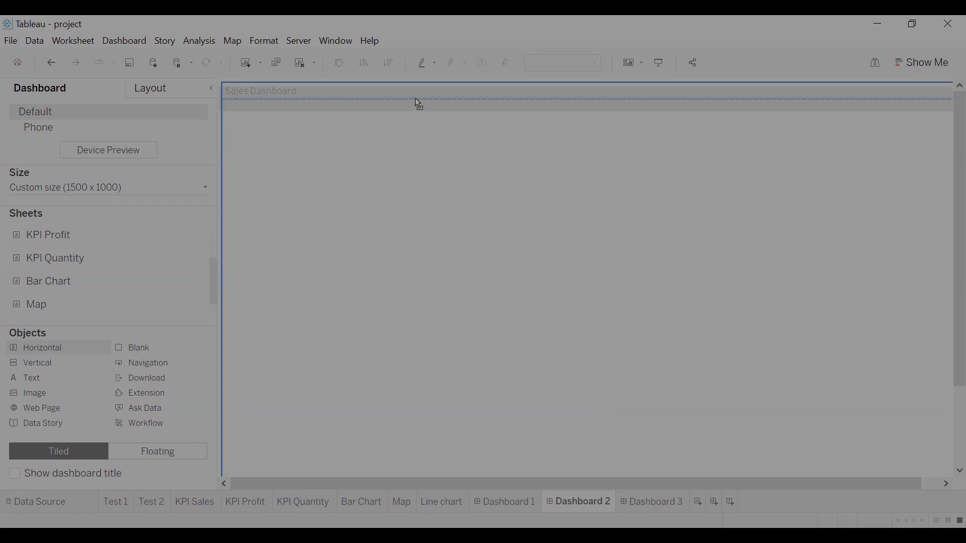
{"action": "left_click_drag", "start_coordinate": [415, 99], "coordinate": [415, 98]}
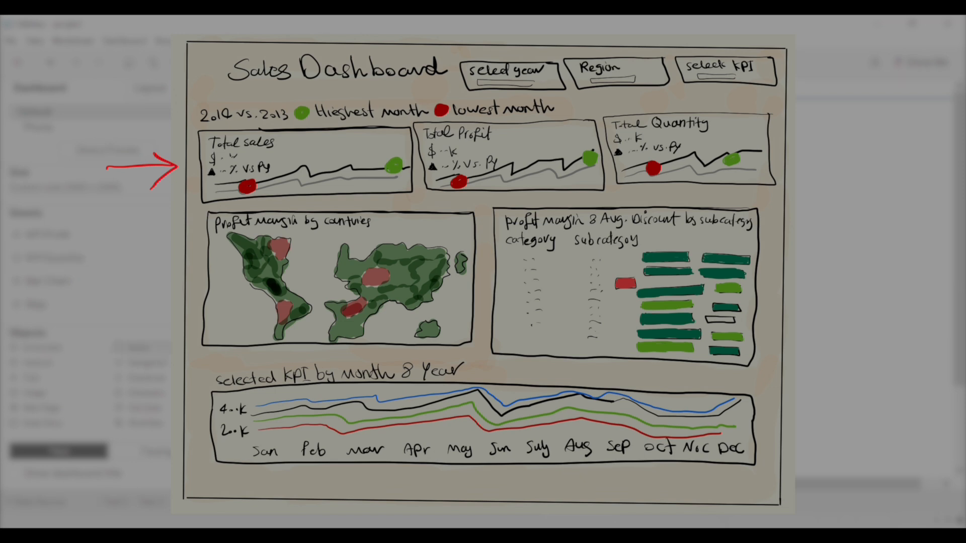
{"action": "mouse_move", "coordinate": [168, 347]}
{"action": "left_mouse_down"}
{"action": "mouse_move", "coordinate": [270, 282]}
{"action": "mouse_move", "coordinate": [128, 350]}
{"action": "left_mouse_up"}
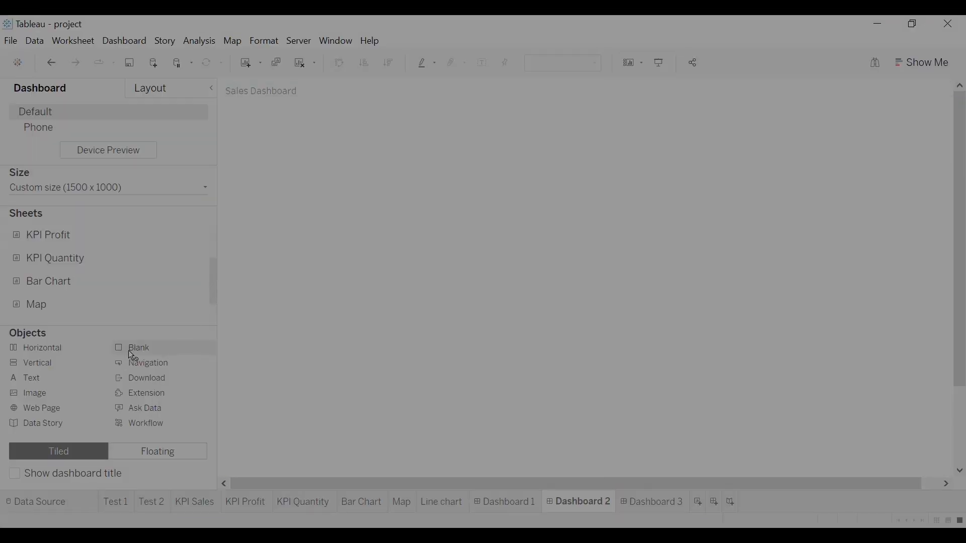
- Examine the item hierarchy by selecting both Horizontal containers, the Sales Dashboard text and the Blank, checking where each lies on the canvas
{"action": "left_click", "coordinate": [154, 89]}
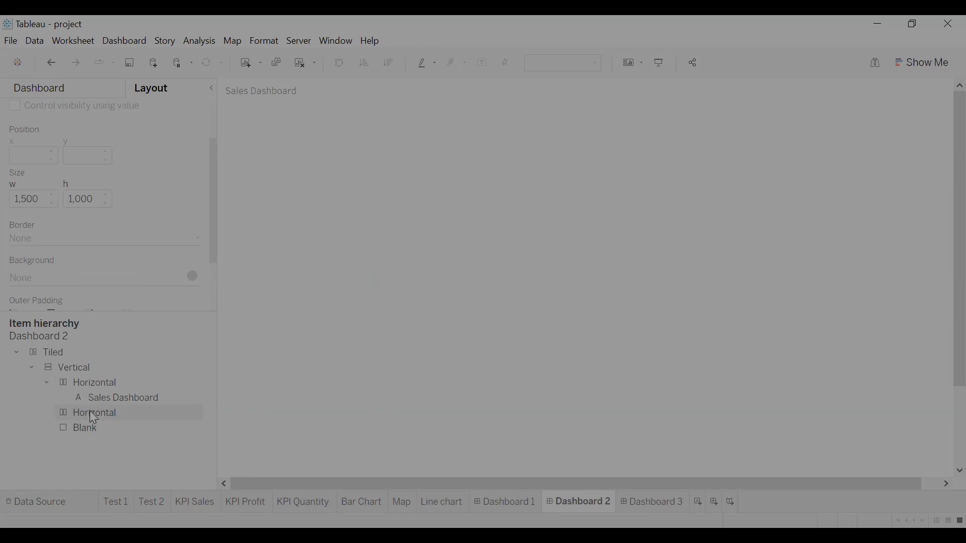
{"action": "left_click", "coordinate": [87, 384]}
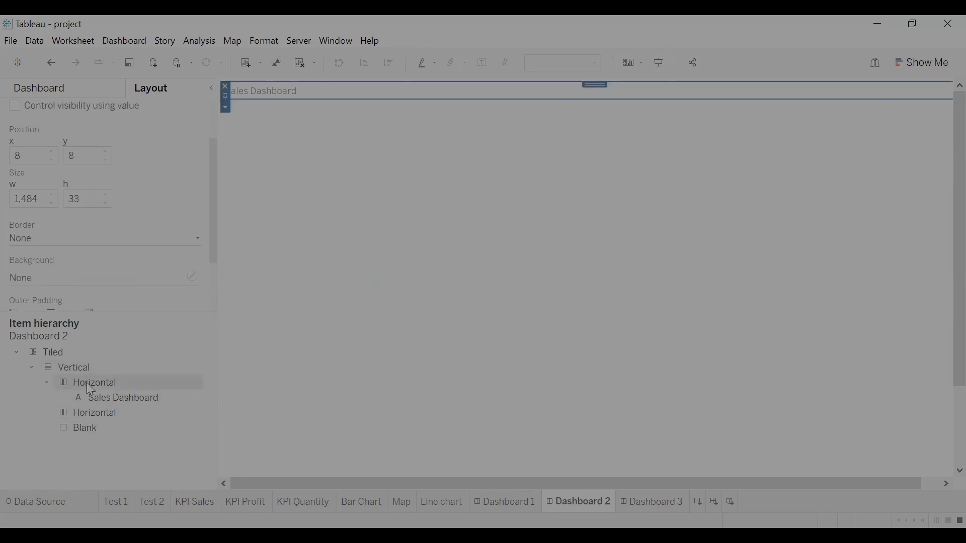
{"action": "left_click", "coordinate": [108, 397]}
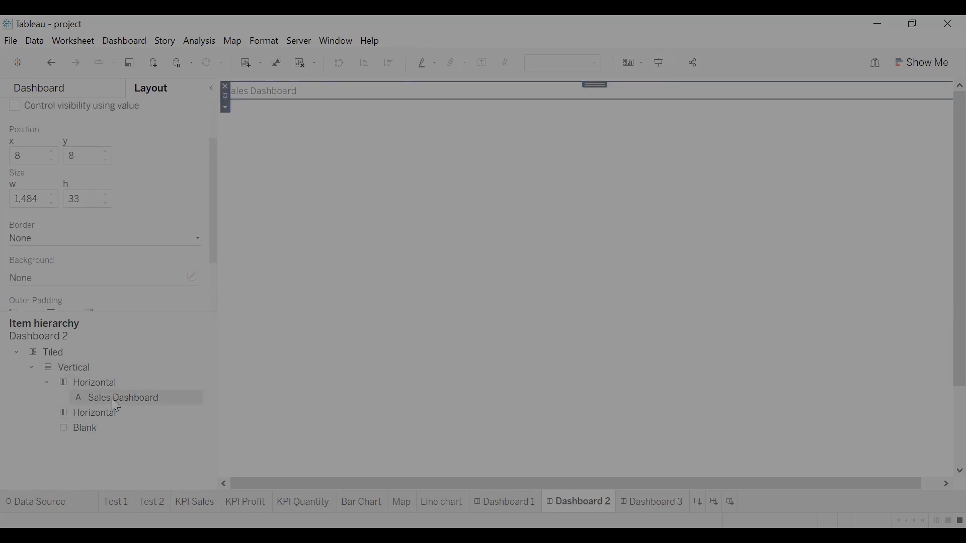
{"action": "left_click", "coordinate": [99, 416]}
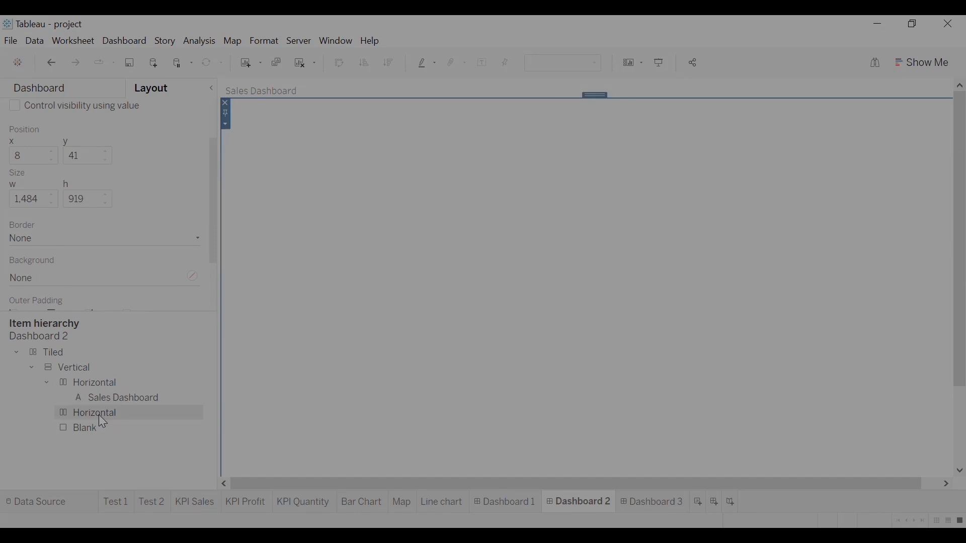
{"action": "left_click", "coordinate": [89, 431]}
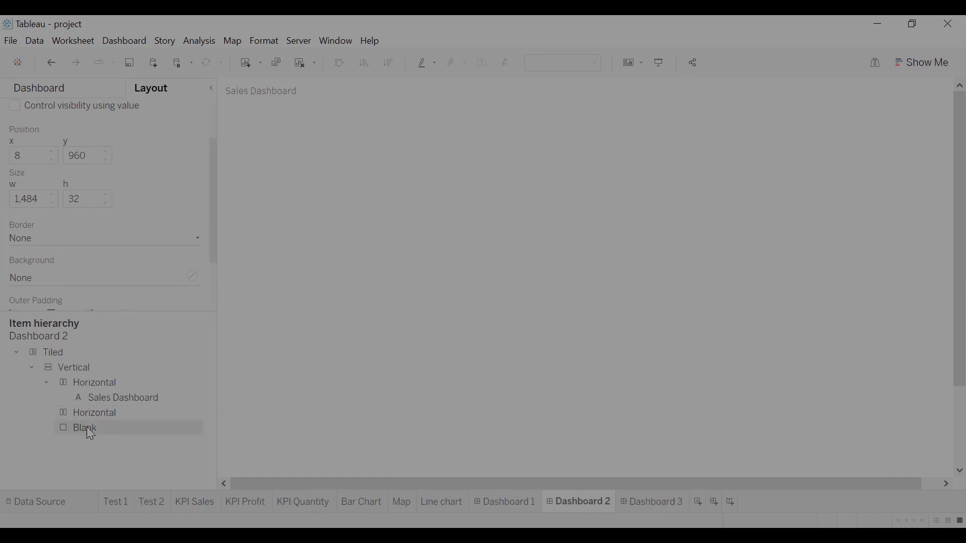
{"action": "scroll", "coordinate": [943, 247], "scroll_direction": "down", "scroll_amount": 3}
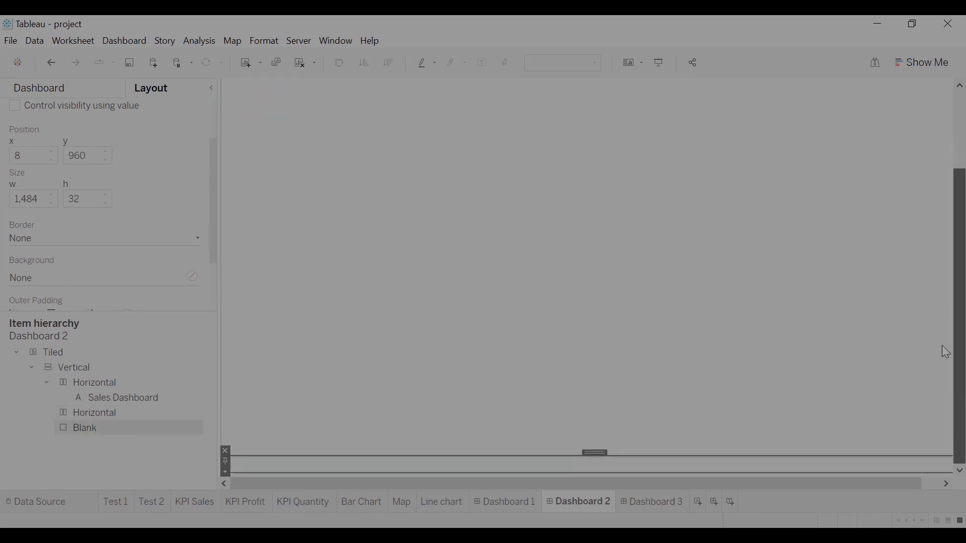
{"action": "scroll", "coordinate": [946, 224], "scroll_direction": "up", "scroll_amount": 3}
- Place a Blank object inside the second Horizontal container and extend that row's lower edge well down the canvas
{"action": "left_click", "coordinate": [417, 232]}
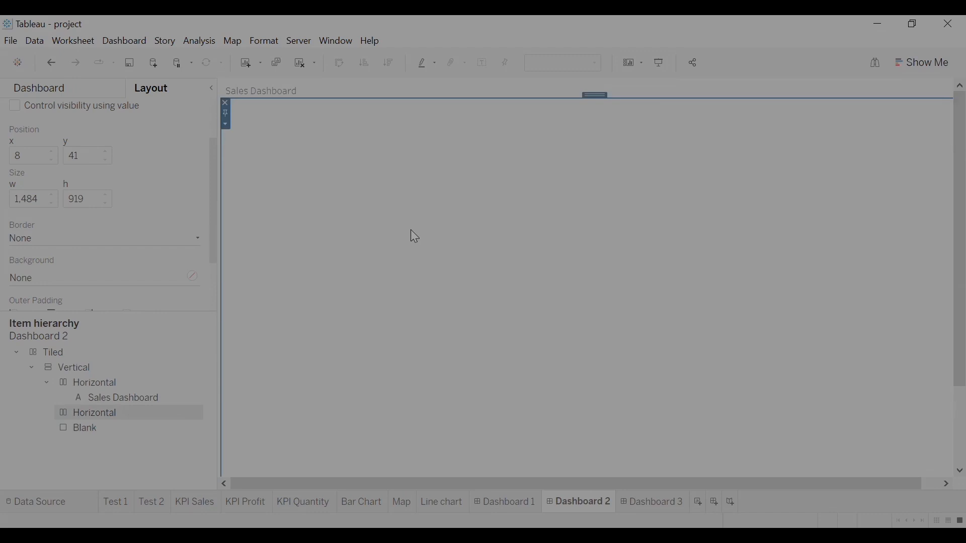
{"action": "left_click", "coordinate": [88, 87]}
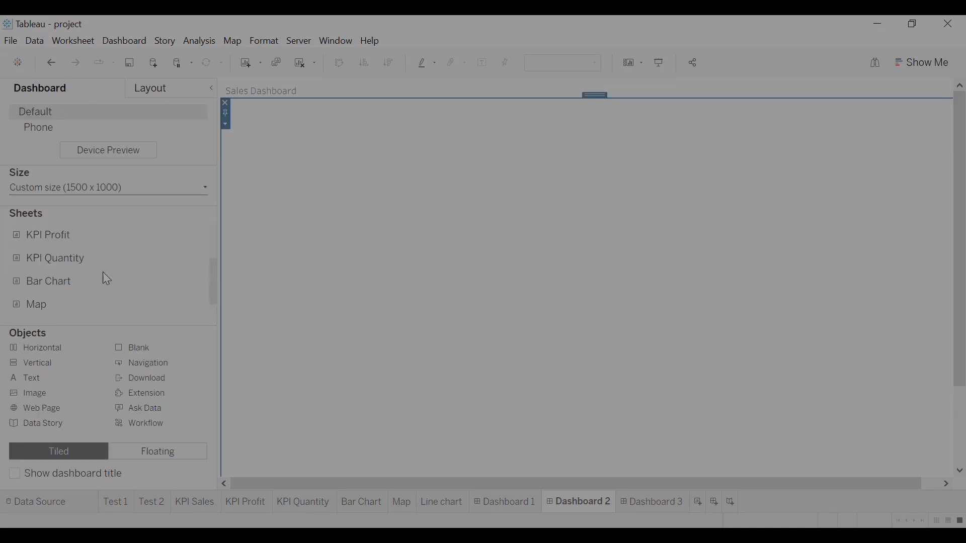
{"action": "left_click_drag", "start_coordinate": [146, 347], "coordinate": [366, 273]}
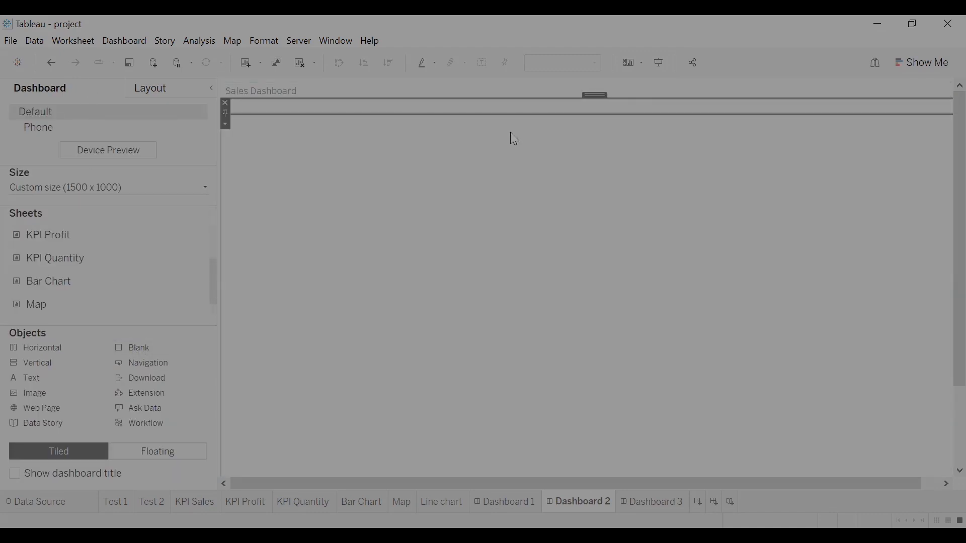
{"action": "left_click_drag", "start_coordinate": [513, 113], "coordinate": [500, 302]}
{"action": "left_click", "coordinate": [458, 88]}
{"action": "left_click", "coordinate": [434, 155]}
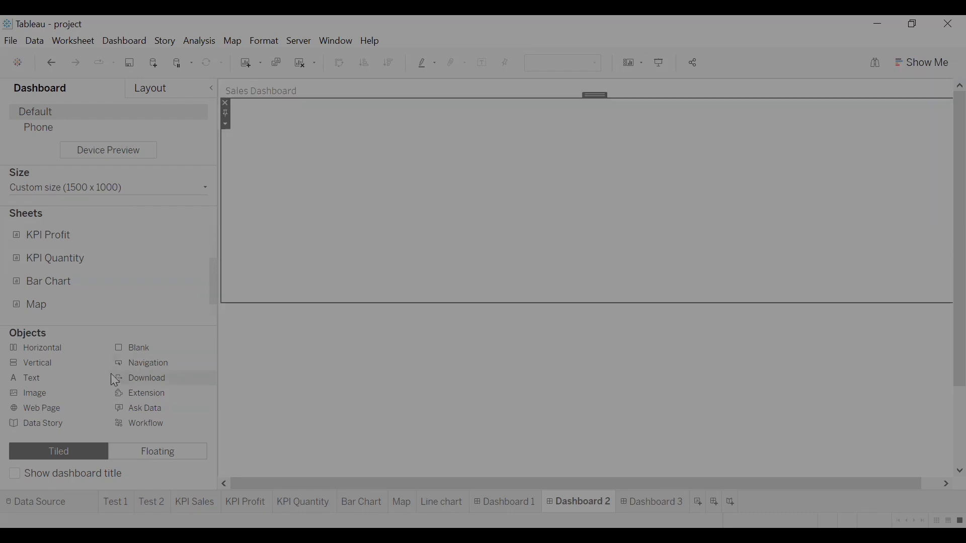
- Add two more Blank objects beside the first in the second row to form three equal columns, checking each one
{"action": "left_click_drag", "start_coordinate": [132, 354], "coordinate": [415, 192]}
{"action": "left_click_drag", "start_coordinate": [245, 215], "coordinate": [241, 215]}
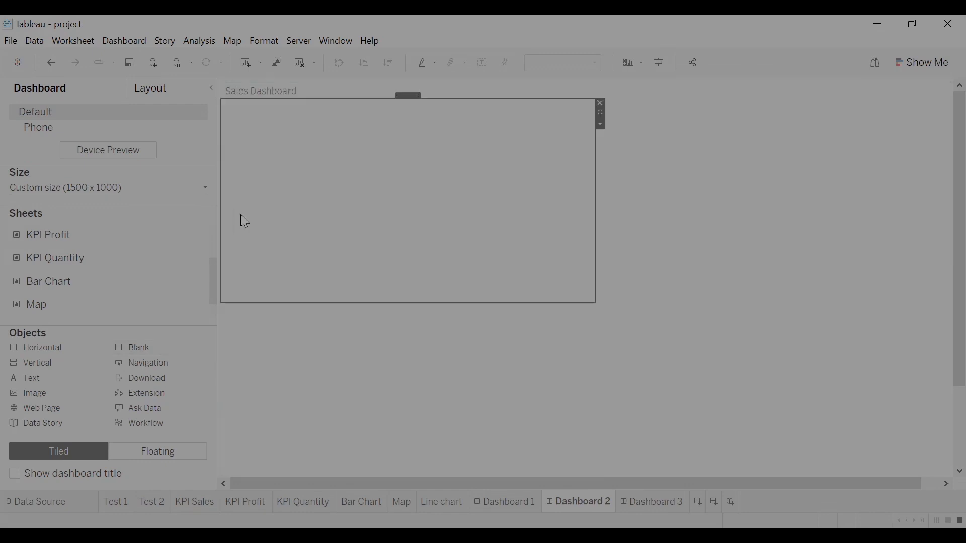
{"action": "left_click_drag", "start_coordinate": [158, 347], "coordinate": [560, 192]}
{"action": "left_click", "coordinate": [790, 178]}
{"action": "left_click", "coordinate": [599, 182]}
{"action": "left_click", "coordinate": [350, 187]}
{"action": "left_click", "coordinate": [575, 179]}
{"action": "left_click", "coordinate": [780, 186]}
{"action": "left_click", "coordinate": [357, 193]}
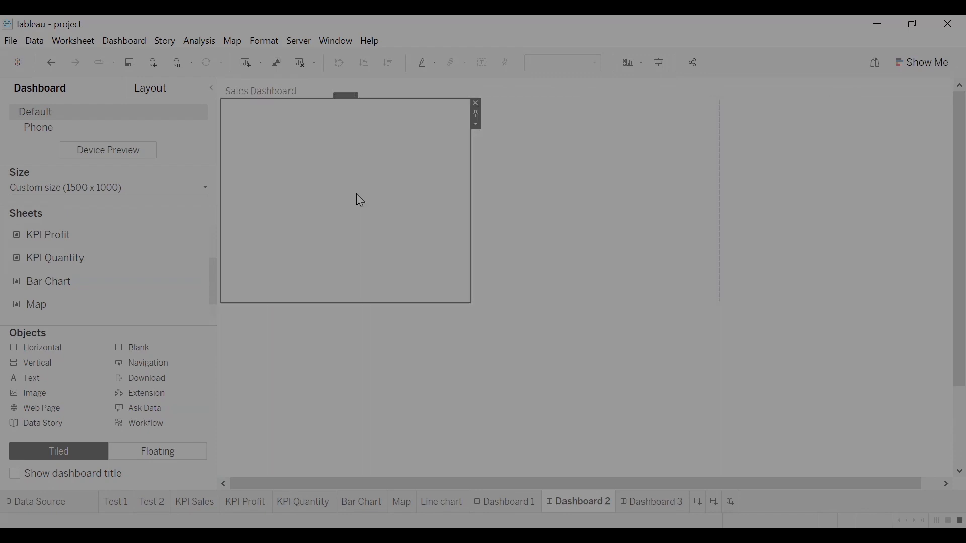
- Add a third Horizontal container directly below the row of three Blank objects, above the bottom Blank
{"action": "left_click", "coordinate": [496, 185]}
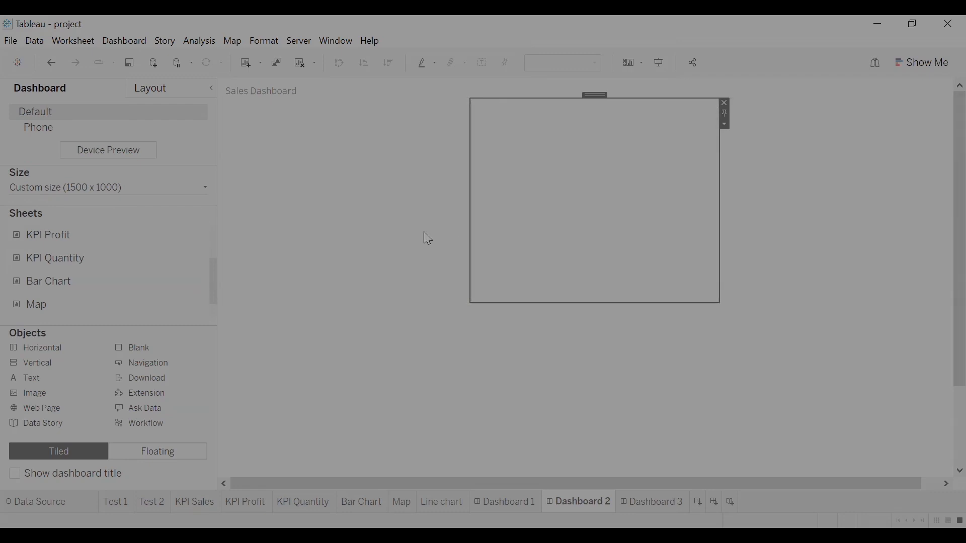
{"action": "left_click", "coordinate": [360, 246]}
{"action": "left_click", "coordinate": [364, 348]}
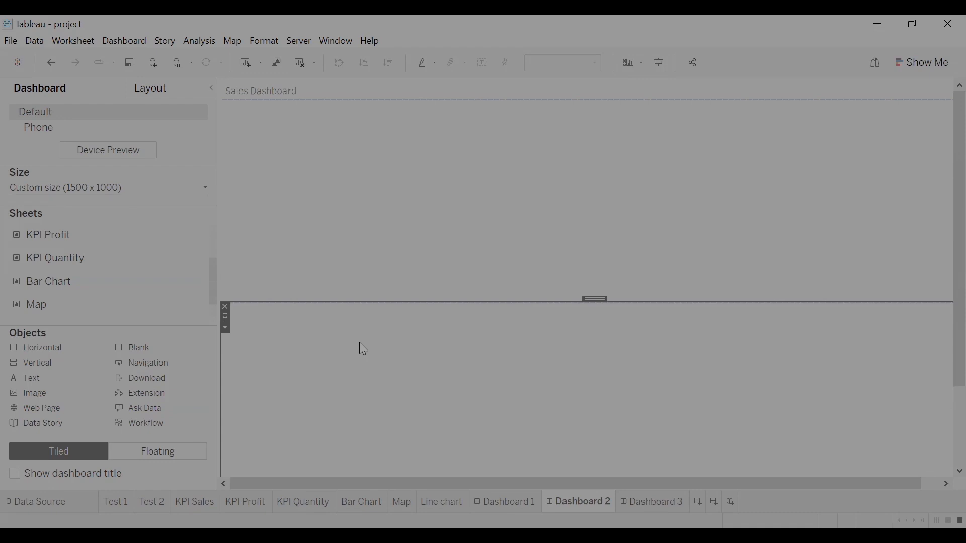
{"action": "left_click", "coordinate": [347, 263]}
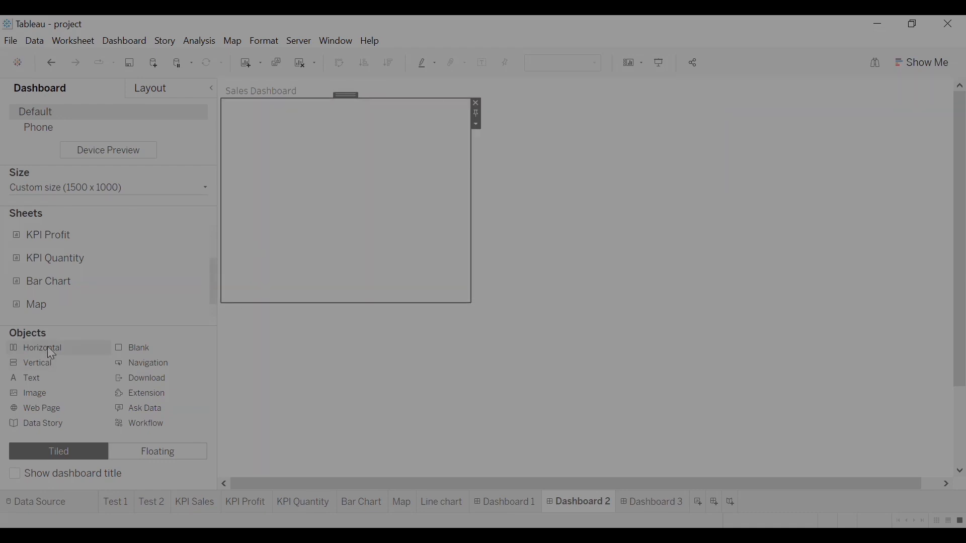
{"action": "left_click_drag", "start_coordinate": [48, 347], "coordinate": [295, 305]}
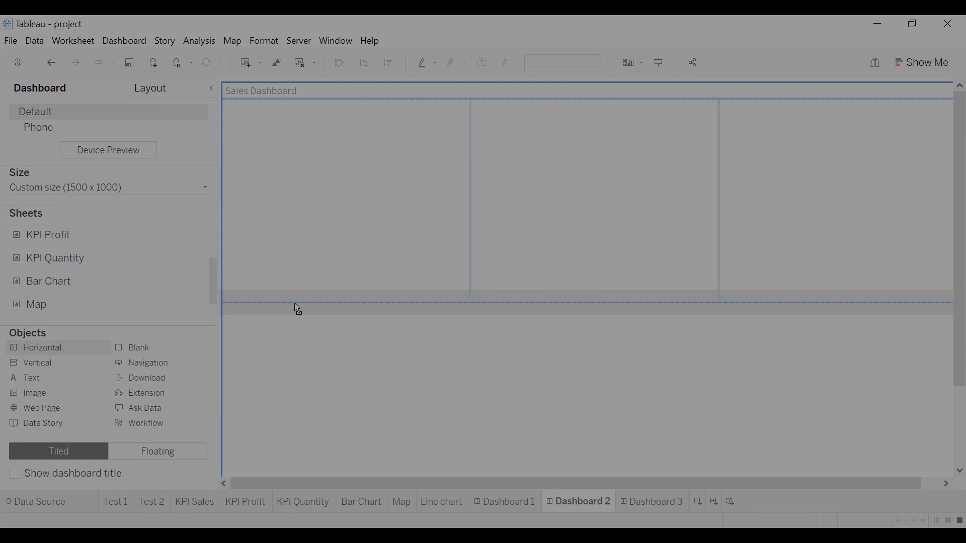
{"action": "left_click_drag", "start_coordinate": [294, 303], "coordinate": [295, 304]}
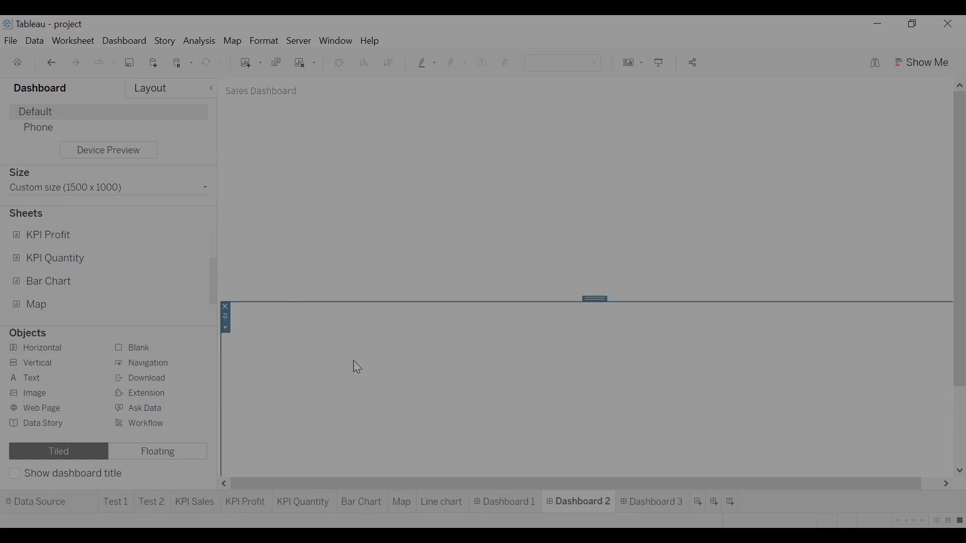
- Place two Blank objects side by side in the third Horizontal container and extend that row to about 241 px high
{"action": "left_click_drag", "start_coordinate": [162, 351], "coordinate": [311, 340]}
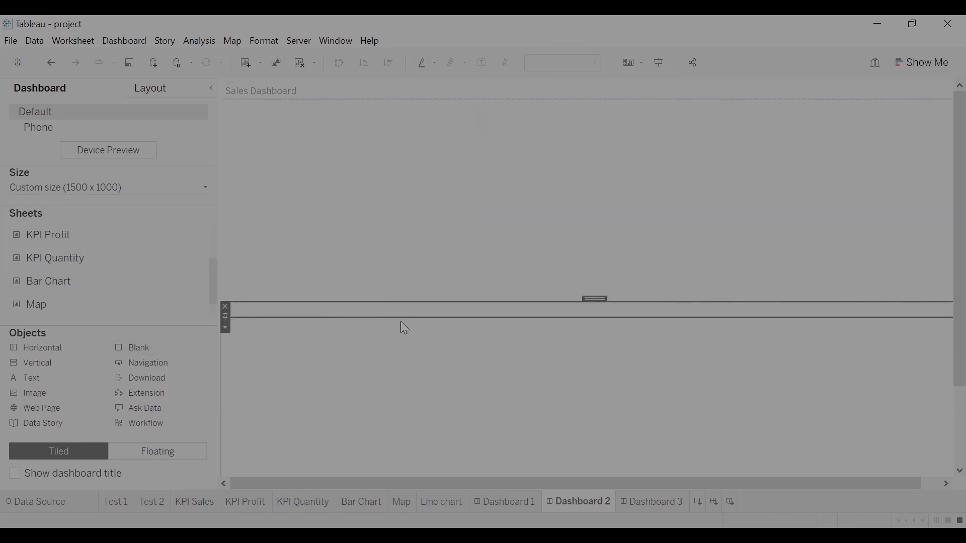
{"action": "left_click_drag", "start_coordinate": [401, 318], "coordinate": [402, 423]}
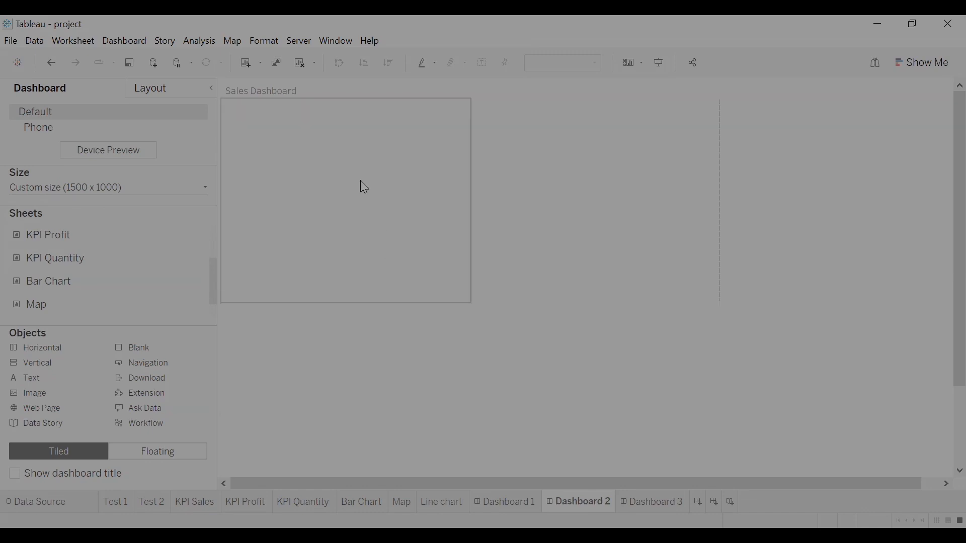
{"action": "left_click", "coordinate": [412, 223]}
{"action": "left_click", "coordinate": [396, 327]}
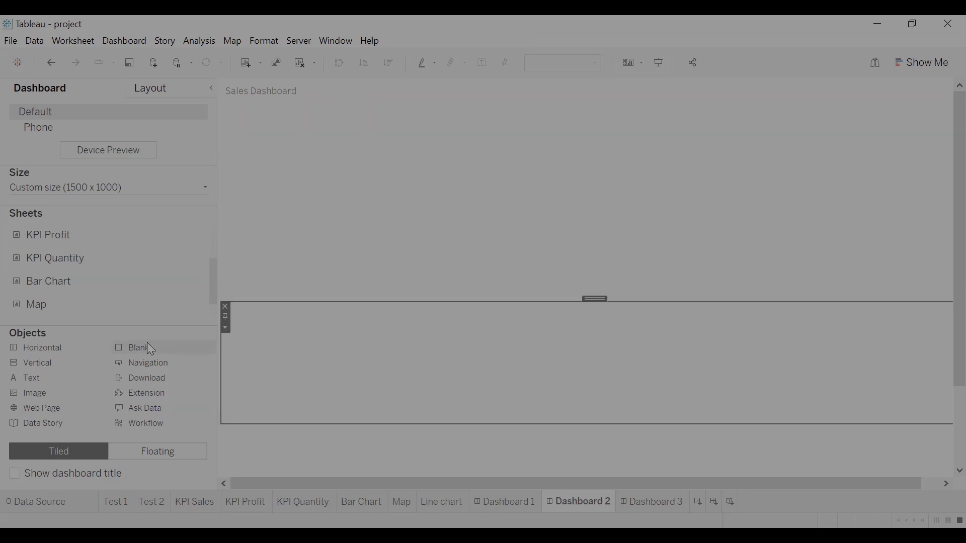
{"action": "left_click_drag", "start_coordinate": [154, 348], "coordinate": [401, 339]}
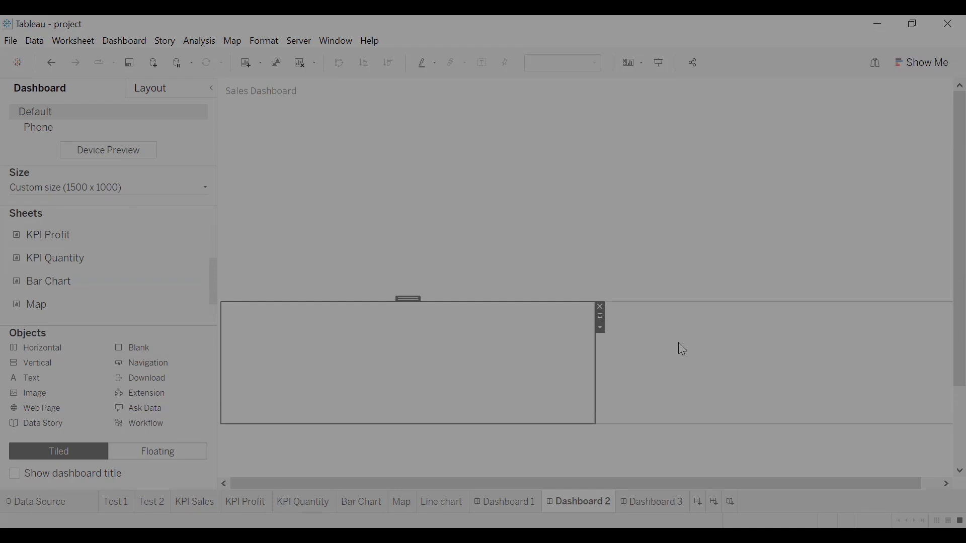
{"action": "left_click_drag", "start_coordinate": [6, 361], "coordinate": [943, 319]}
- Examine the item hierarchy by selecting the Vertical container, the first two Horizontal containers and the three Blanks of the second row
{"action": "left_click", "coordinate": [459, 433]}
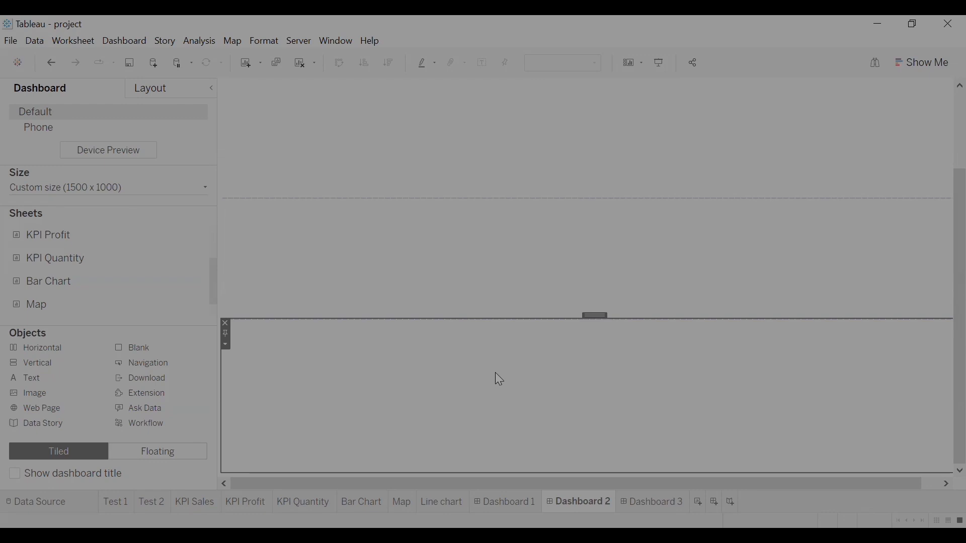
{"action": "left_click", "coordinate": [170, 90]}
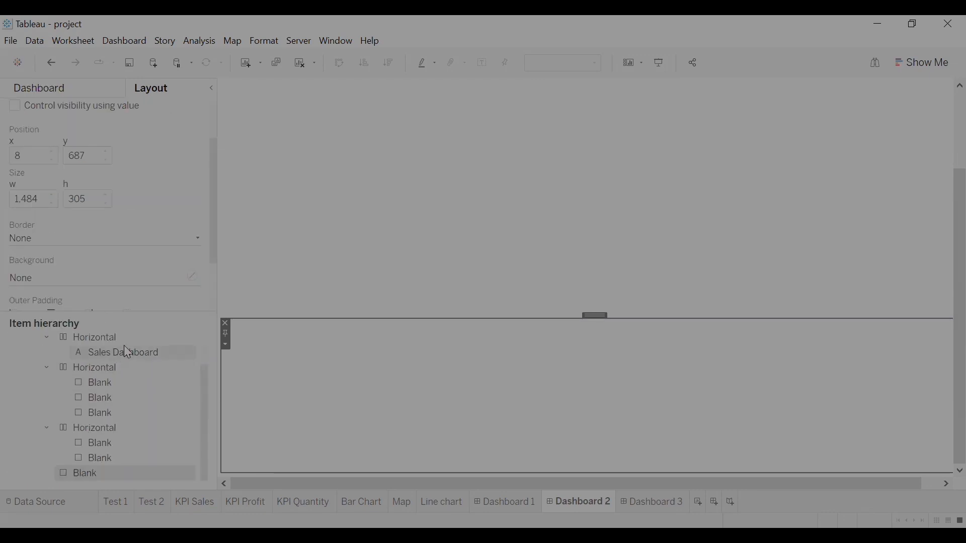
{"action": "left_click_drag", "start_coordinate": [208, 397], "coordinate": [199, 329]}
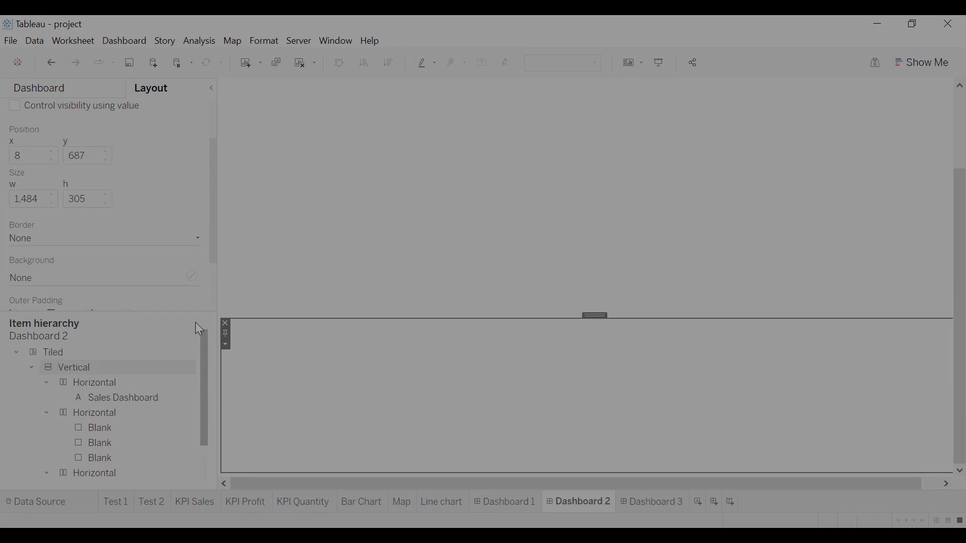
{"action": "left_click", "coordinate": [77, 369]}
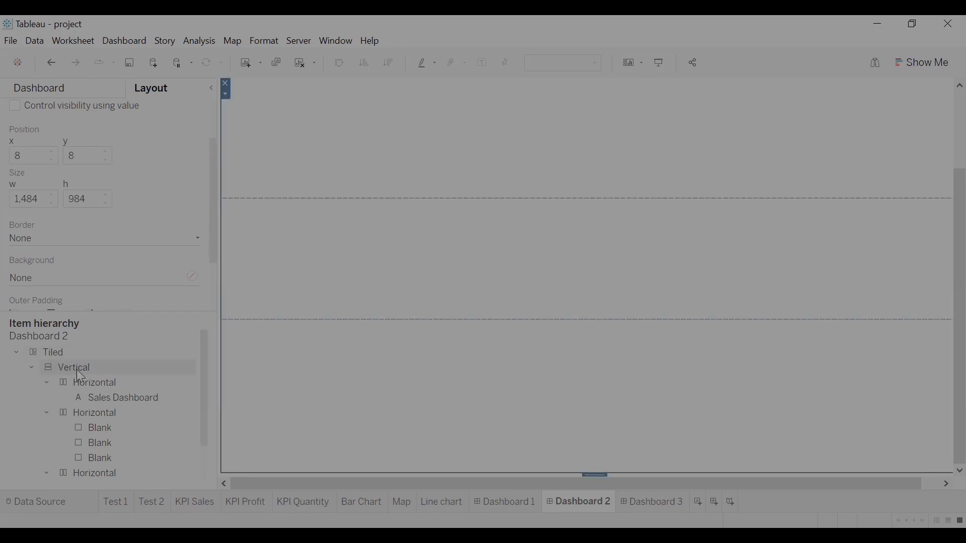
{"action": "scroll", "coordinate": [942, 161], "scroll_direction": "up", "scroll_amount": 3}
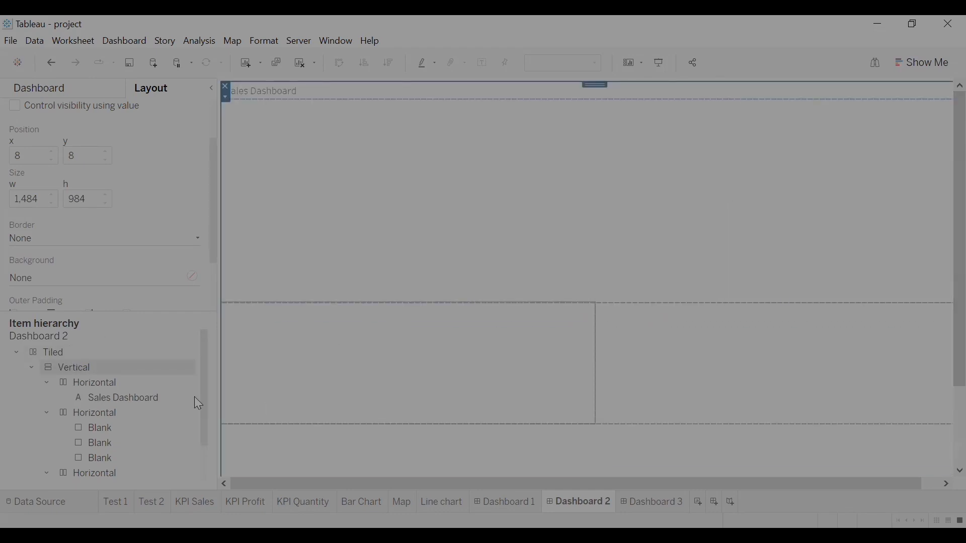
{"action": "left_click", "coordinate": [132, 383]}
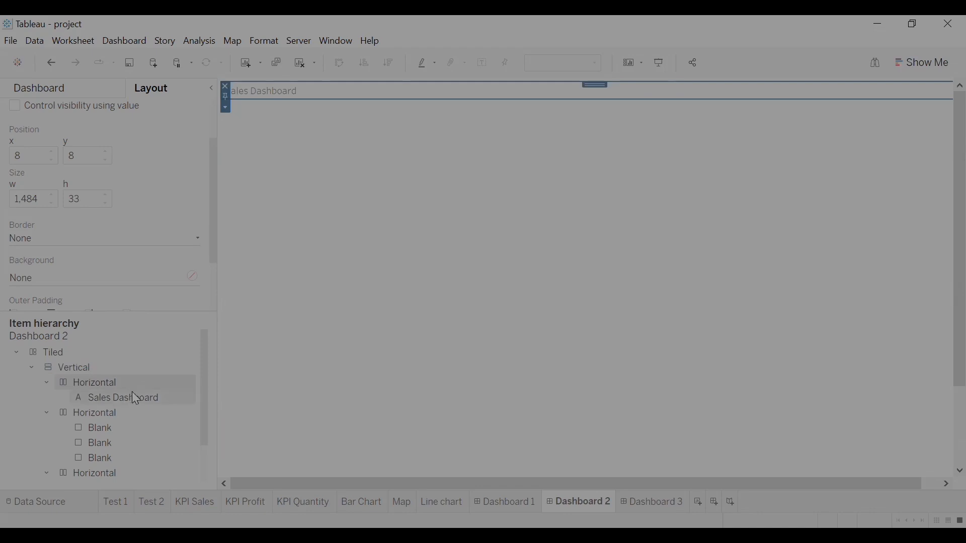
{"action": "left_click", "coordinate": [102, 415]}
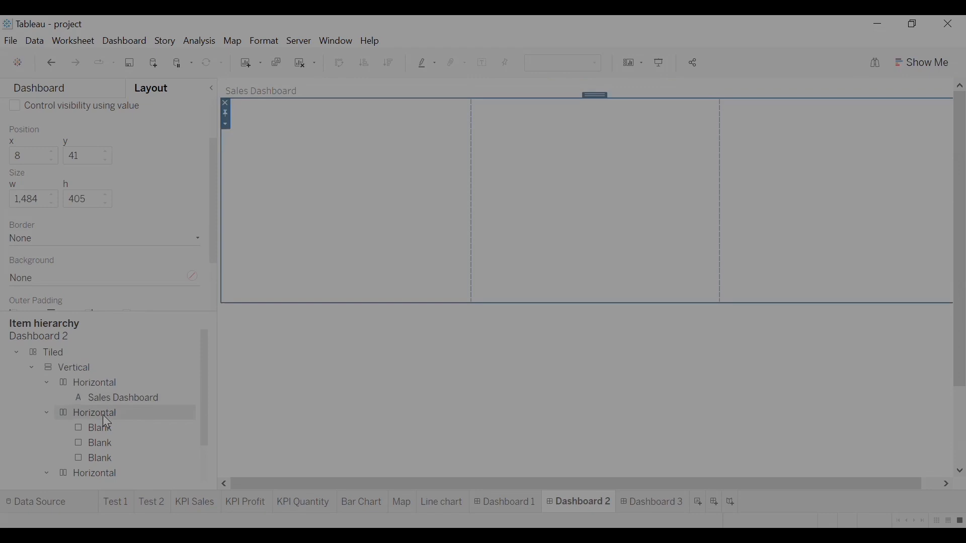
{"action": "left_click", "coordinate": [106, 429]}
{"action": "left_click", "coordinate": [105, 445]}
{"action": "left_click", "coordinate": [107, 456]}
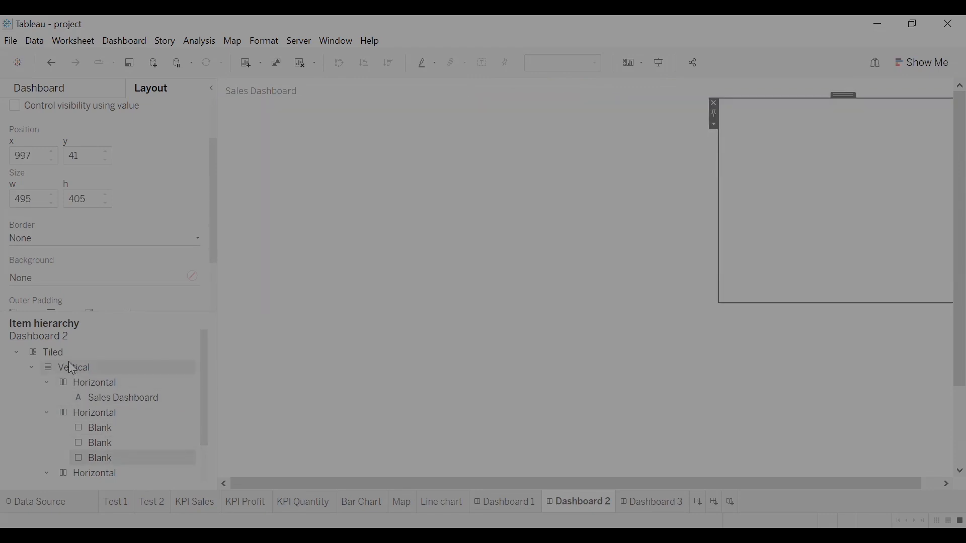
- Compare the second and third Horizontal containers in the item hierarchy and check the third row's two Blanks and the bottom Blank
{"action": "left_click_drag", "start_coordinate": [202, 385], "coordinate": [200, 405]}
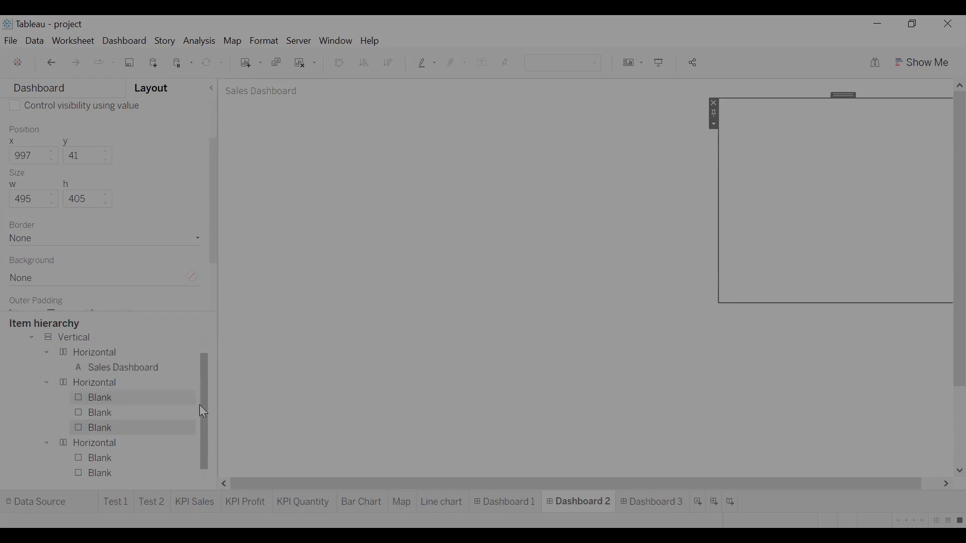
{"action": "left_click_drag", "start_coordinate": [199, 406], "coordinate": [198, 419]}
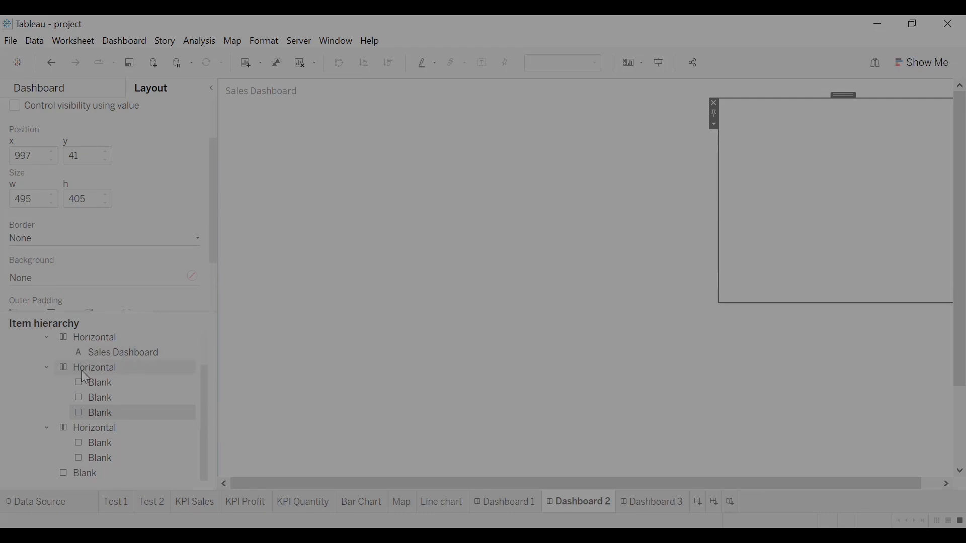
{"action": "left_click", "coordinate": [110, 432]}
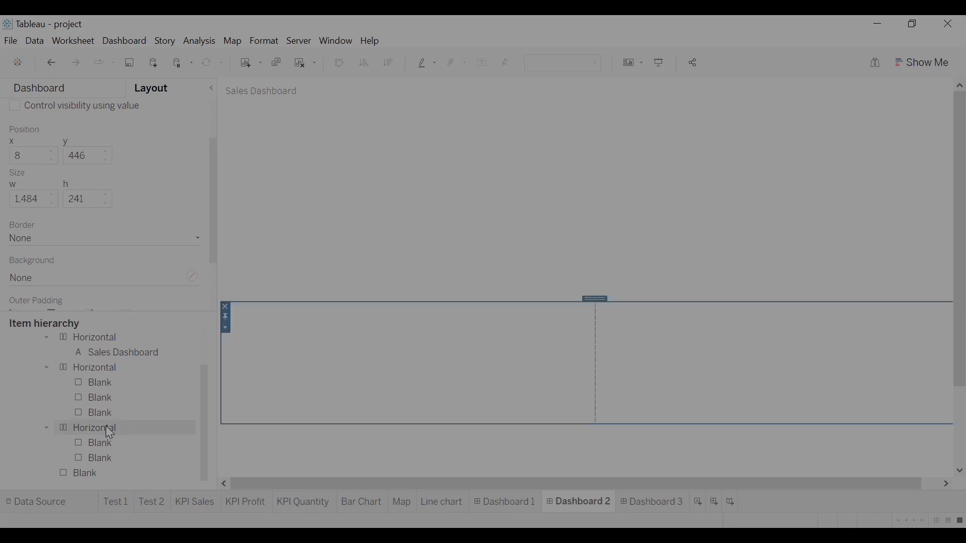
{"action": "left_click", "coordinate": [103, 370]}
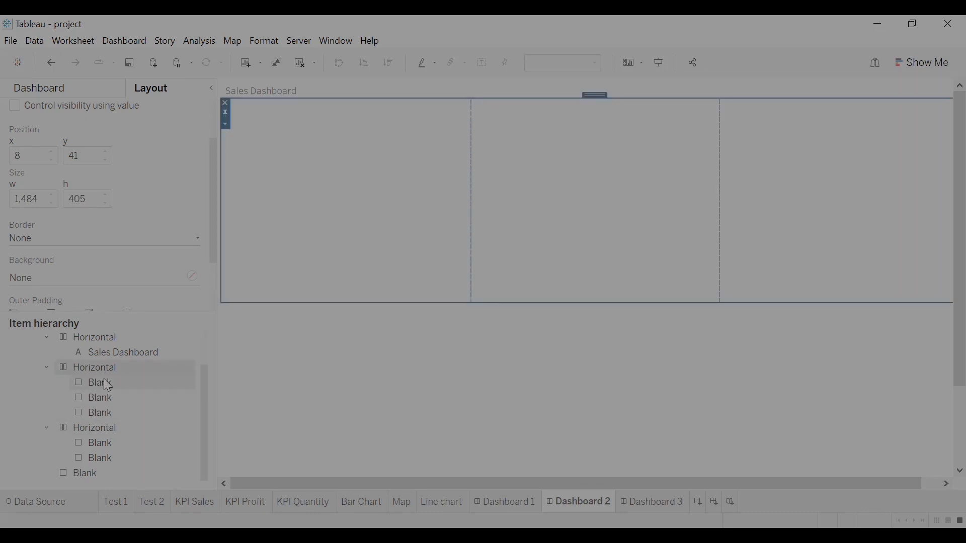
{"action": "left_click", "coordinate": [111, 427]}
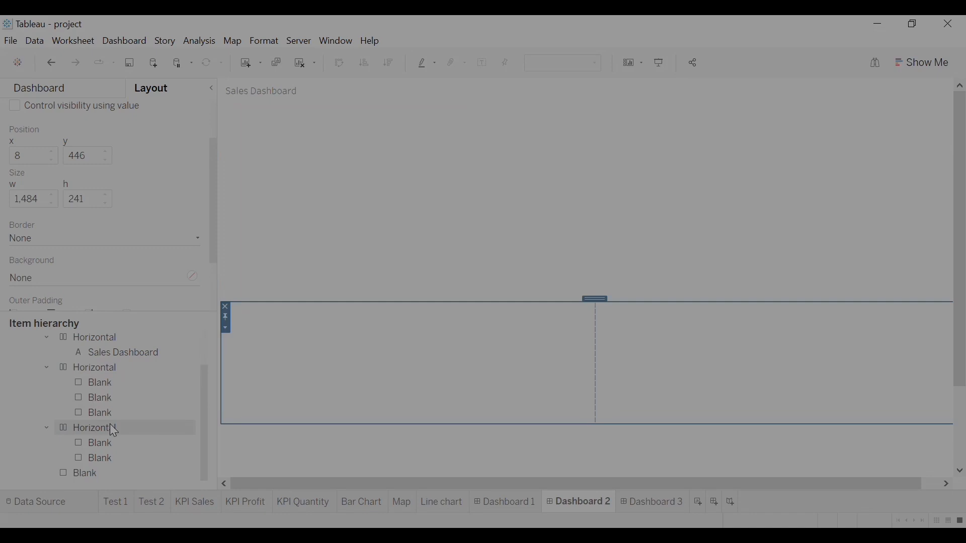
{"action": "left_click", "coordinate": [98, 443]}
{"action": "left_click", "coordinate": [103, 459]}
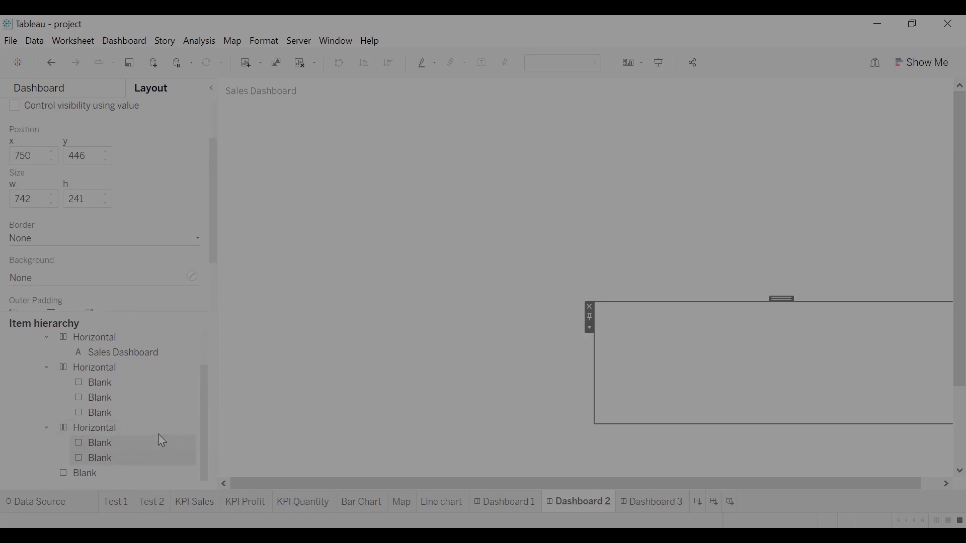
{"action": "left_click", "coordinate": [98, 474]}
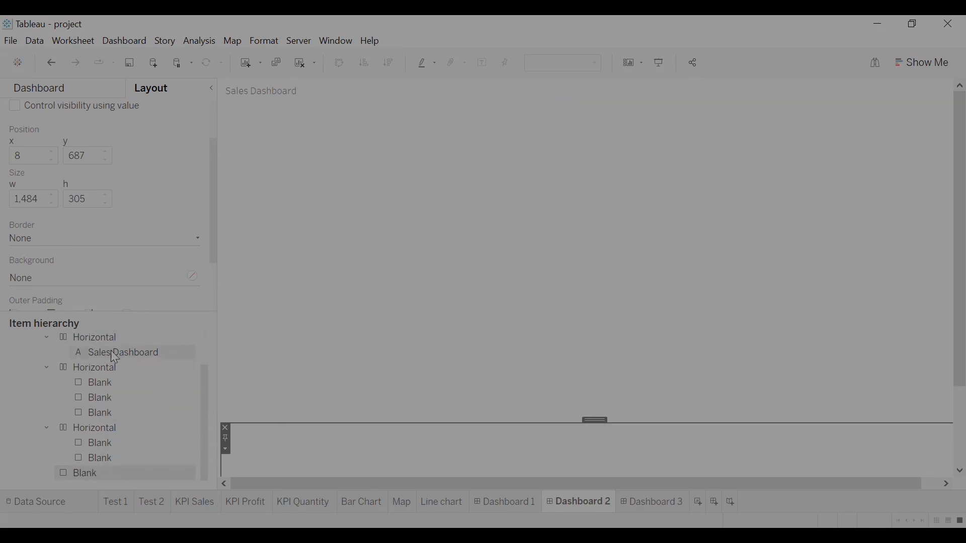
{"action": "left_click_drag", "start_coordinate": [201, 406], "coordinate": [205, 372]}
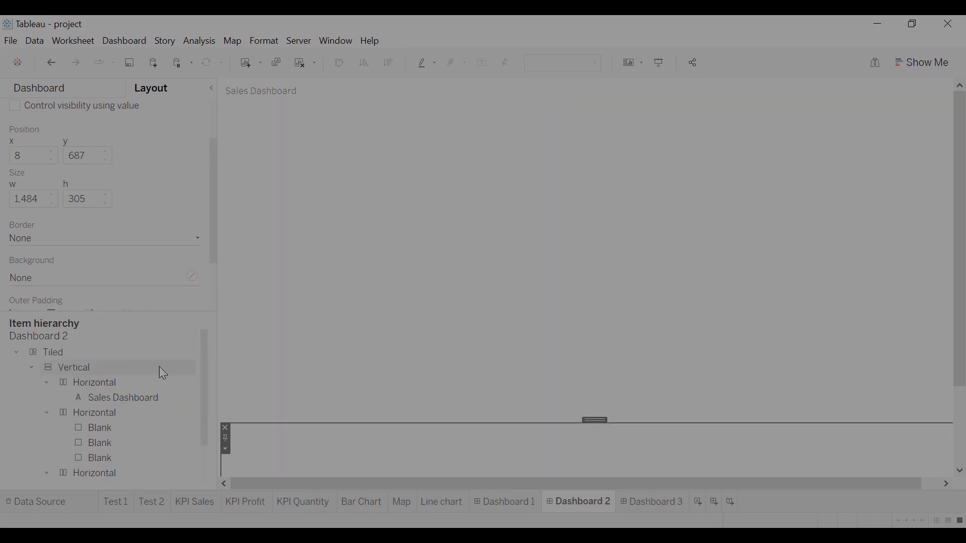
- Add a fourth Horizontal container above the bottom Blank, put a Blank object inside it and check its nesting in the item hierarchy
{"action": "left_click", "coordinate": [83, 91]}
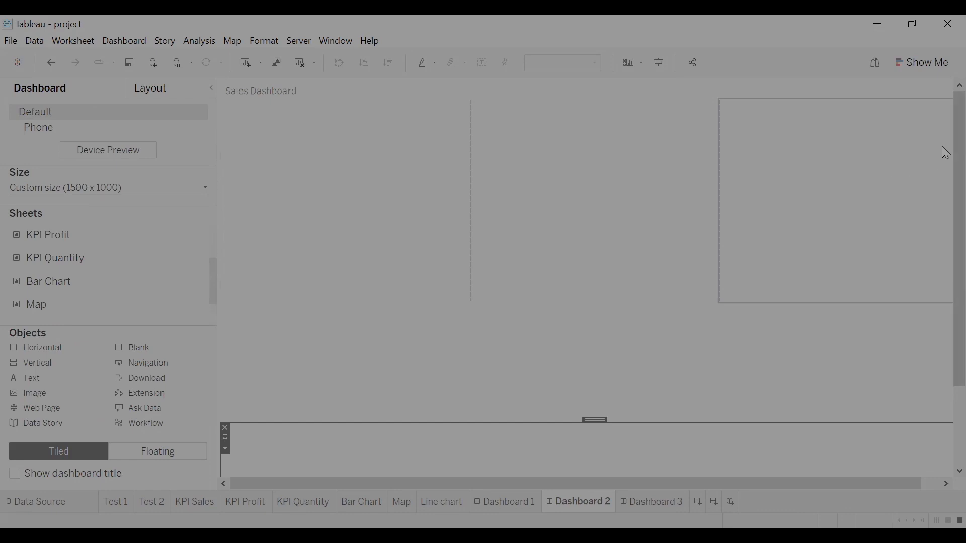
{"action": "scroll", "coordinate": [942, 146], "scroll_direction": "down", "scroll_amount": 3}
{"action": "scroll", "coordinate": [944, 201], "scroll_direction": "up", "scroll_amount": 3}
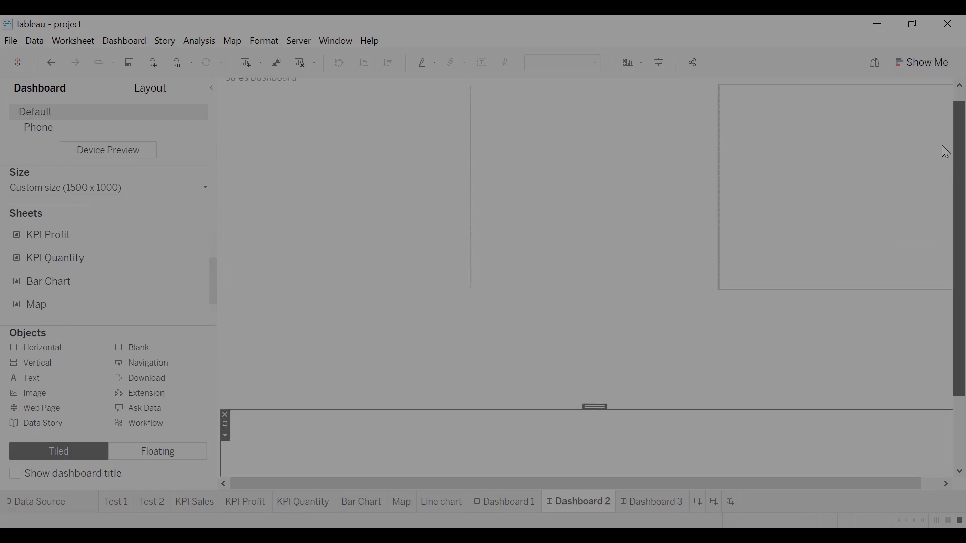
{"action": "left_click_drag", "start_coordinate": [71, 347], "coordinate": [321, 423]}
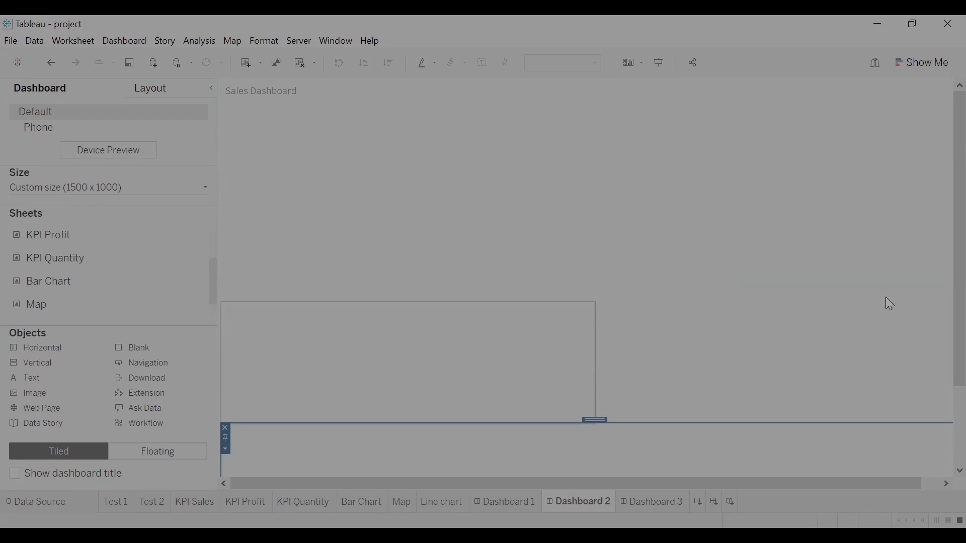
{"action": "scroll", "coordinate": [942, 342], "scroll_direction": "down", "scroll_amount": 3}
{"action": "left_click_drag", "start_coordinate": [154, 346], "coordinate": [269, 345]}
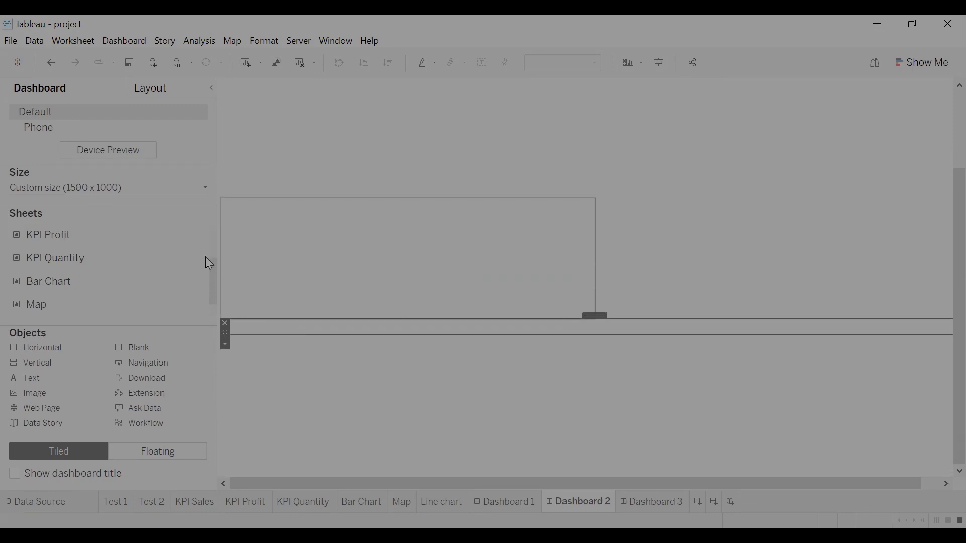
{"action": "left_click", "coordinate": [162, 90]}
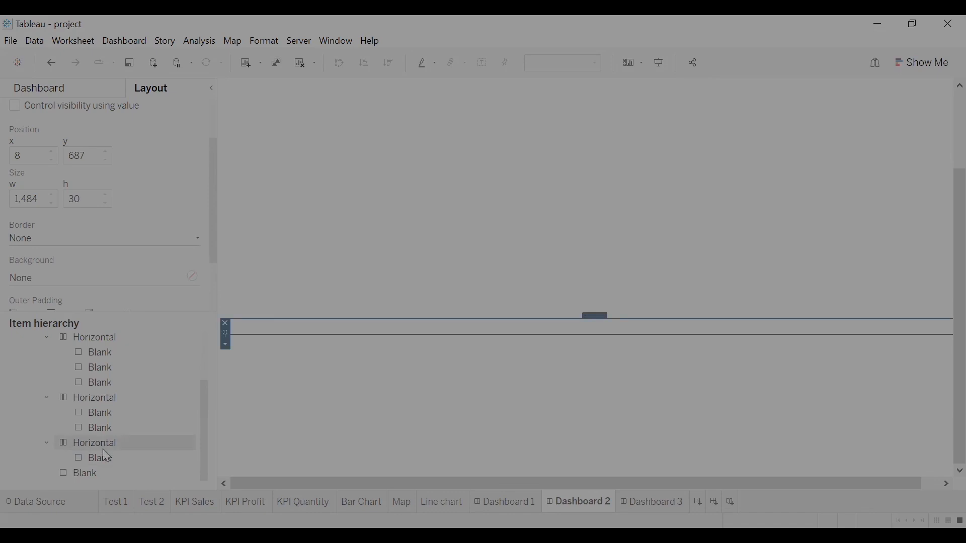
- Place the KPI Sales sheet at the start of the second Horizontal container, before its three Blank objects
{"action": "left_click", "coordinate": [48, 94]}
{"action": "scroll", "coordinate": [946, 233], "scroll_direction": "up", "scroll_amount": 1}
{"action": "scroll", "coordinate": [946, 233], "scroll_direction": "up", "scroll_amount": 4}
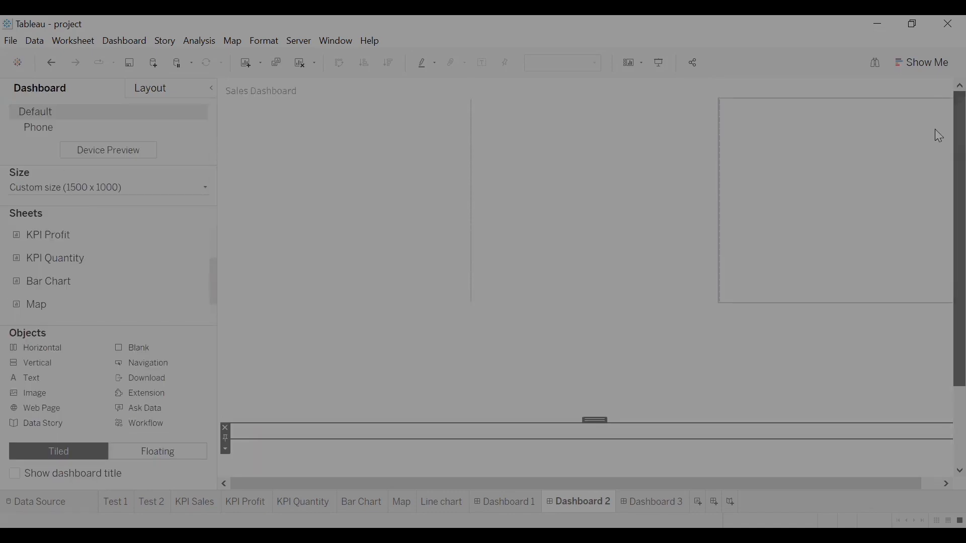
{"action": "left_click", "coordinate": [335, 185]}
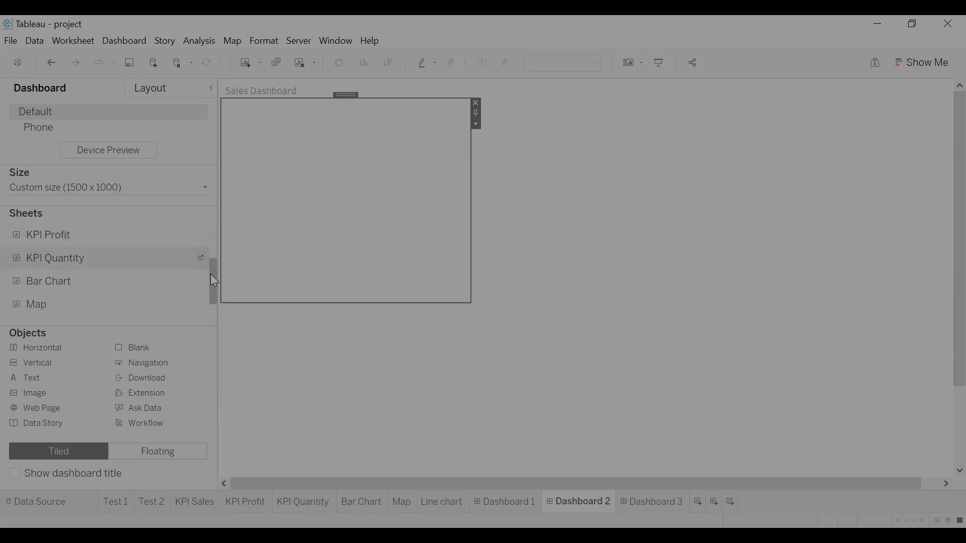
{"action": "left_click_drag", "start_coordinate": [212, 276], "coordinate": [214, 236]}
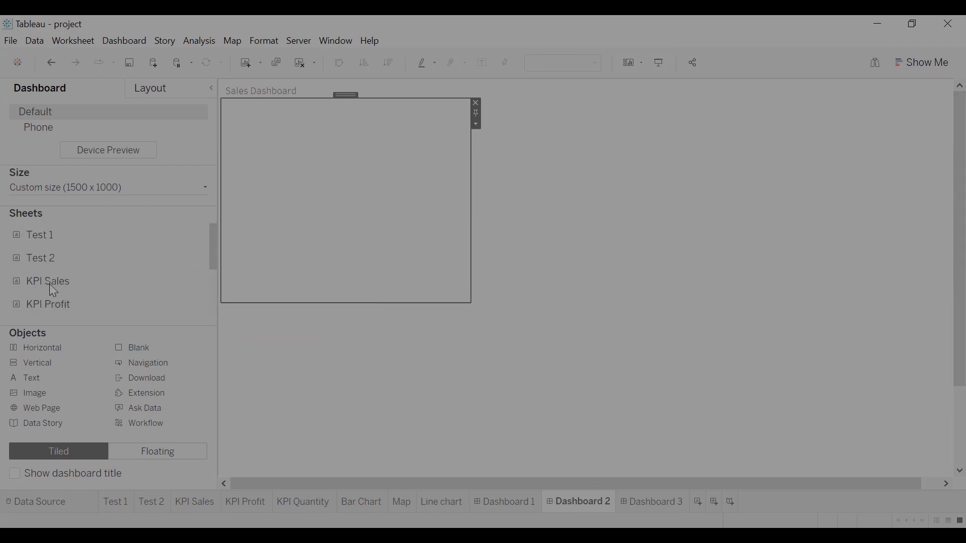
{"action": "left_click_drag", "start_coordinate": [62, 284], "coordinate": [342, 169]}
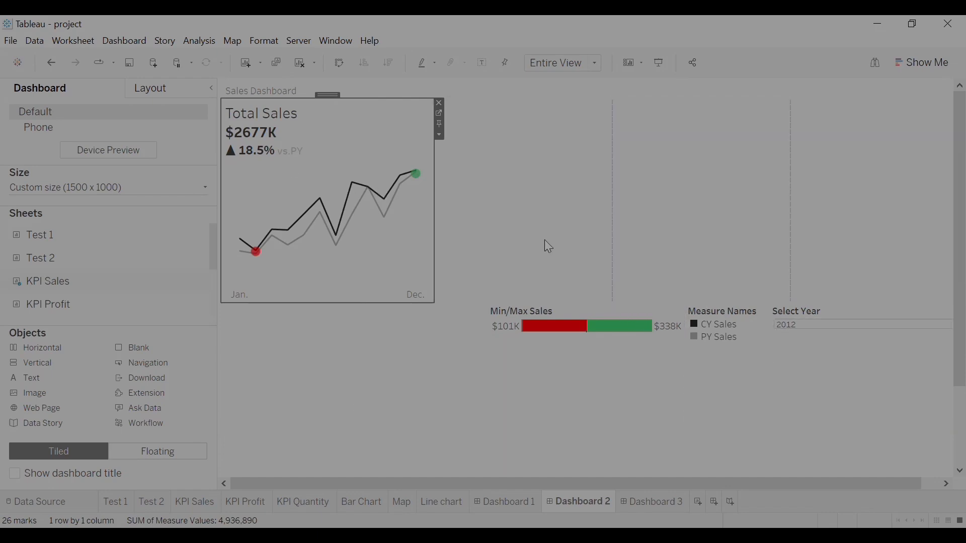
- Remove the Min/Max Sales and Measure Names legends from the third row
{"action": "left_click", "coordinate": [582, 328]}
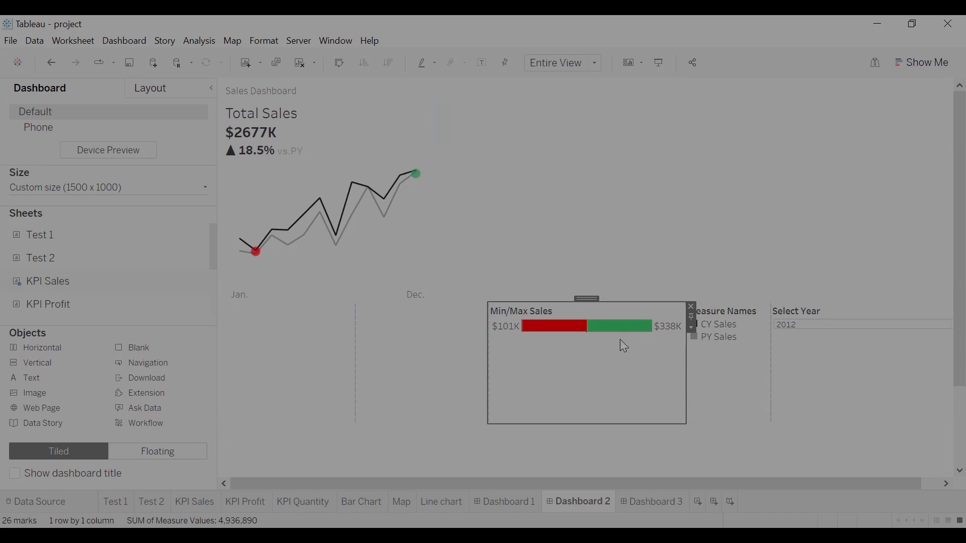
{"action": "left_click", "coordinate": [692, 307]}
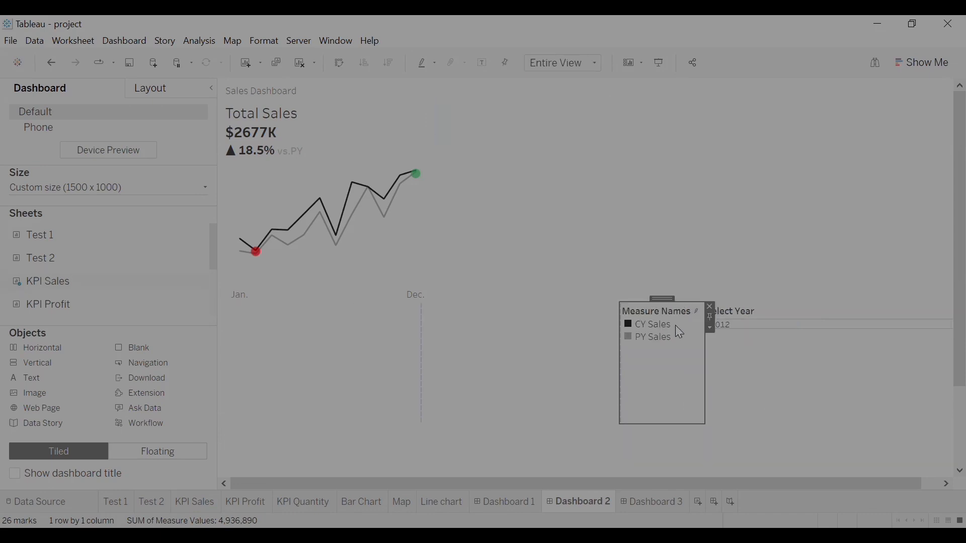
{"action": "left_click", "coordinate": [710, 306]}
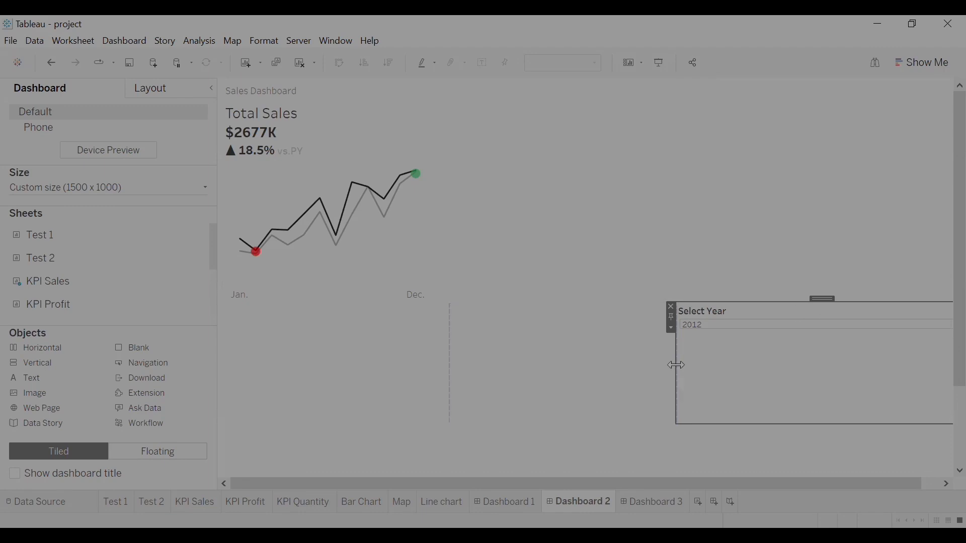
- Look through the Select Year options without changing the year, and narrow the control by moving its inner boundary toward the row's end
{"action": "left_click", "coordinate": [817, 326]}
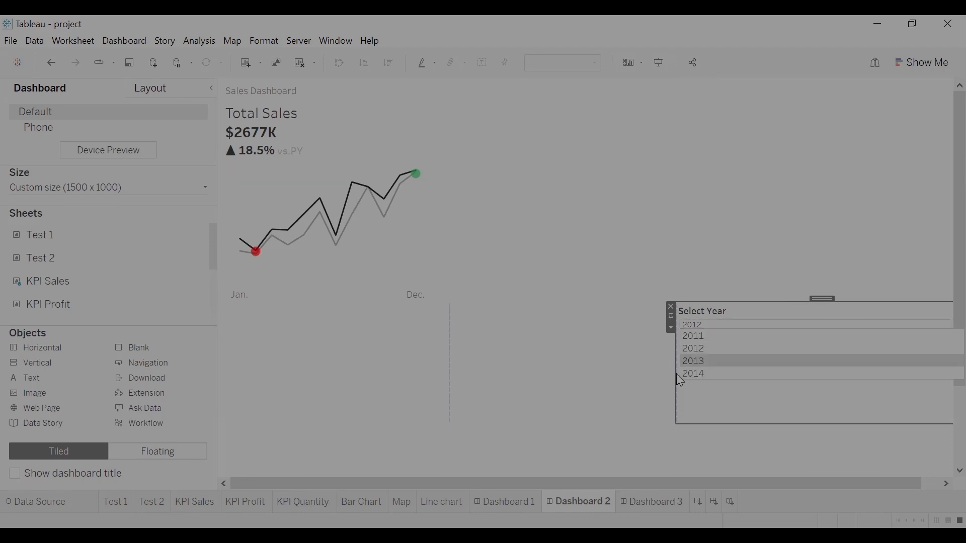
{"action": "left_click", "coordinate": [627, 357]}
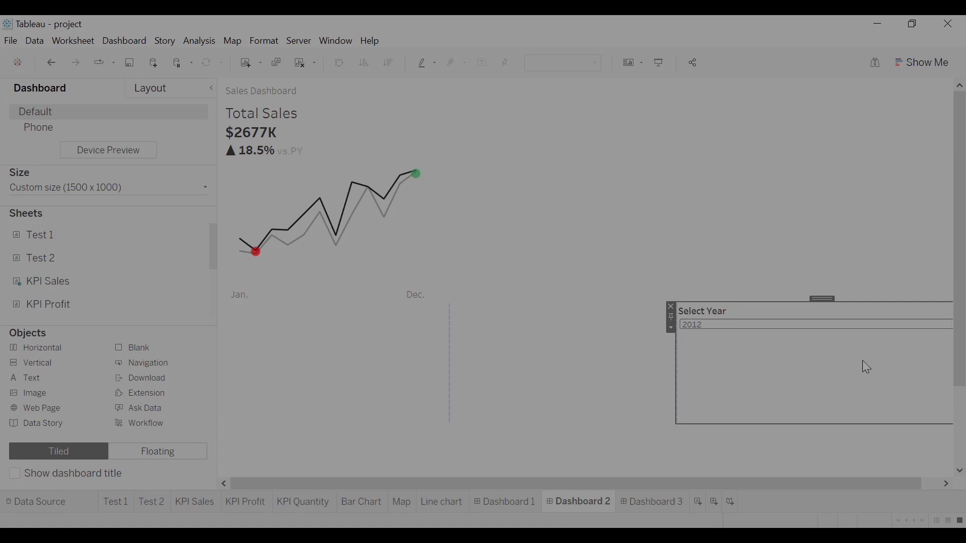
{"action": "left_click_drag", "start_coordinate": [678, 353], "coordinate": [860, 357]}
{"action": "left_click", "coordinate": [769, 355]}
{"action": "left_click", "coordinate": [775, 350]}
{"action": "left_click_drag", "start_coordinate": [770, 354], "coordinate": [917, 358]}
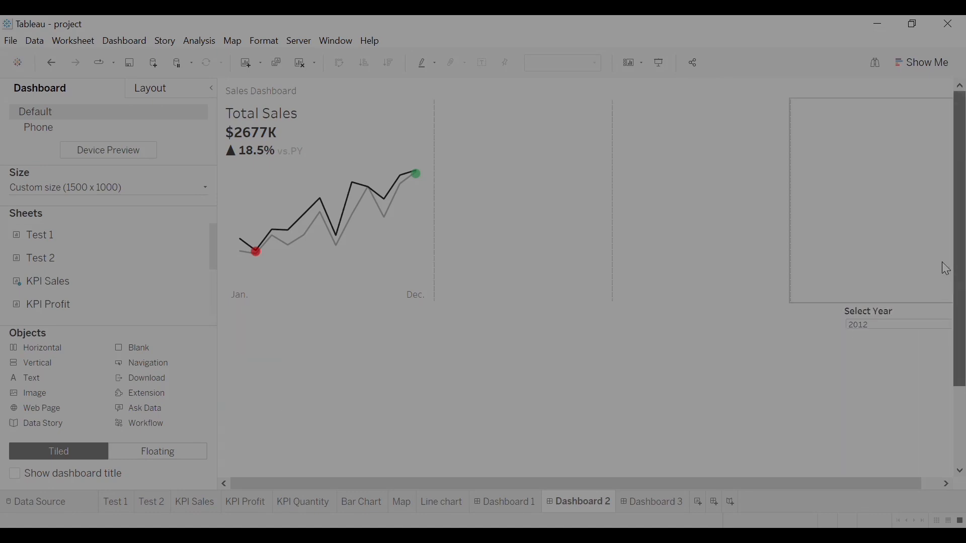
- Place the KPI Profit sheet directly after KPI Sales in the second Horizontal container
{"action": "left_click", "coordinate": [324, 167]}
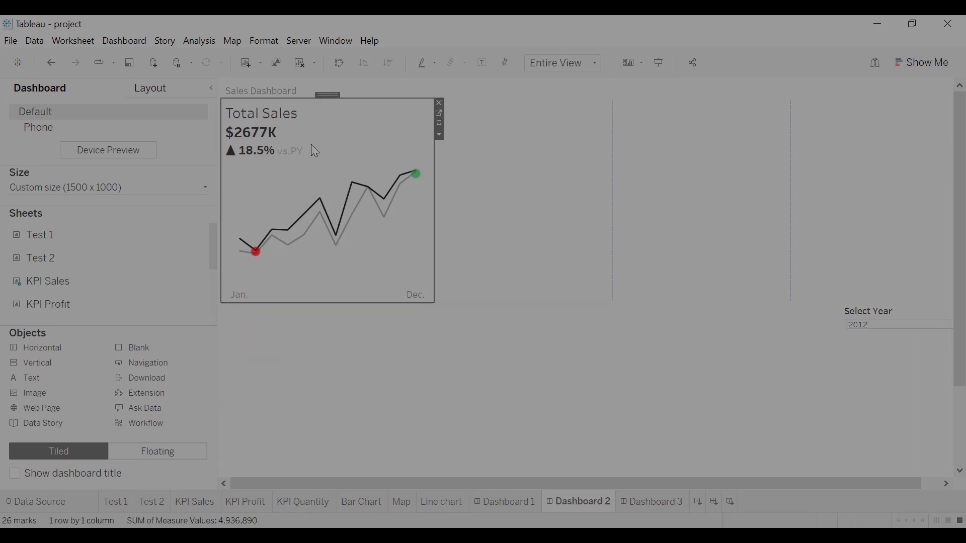
{"action": "left_click", "coordinate": [502, 173]}
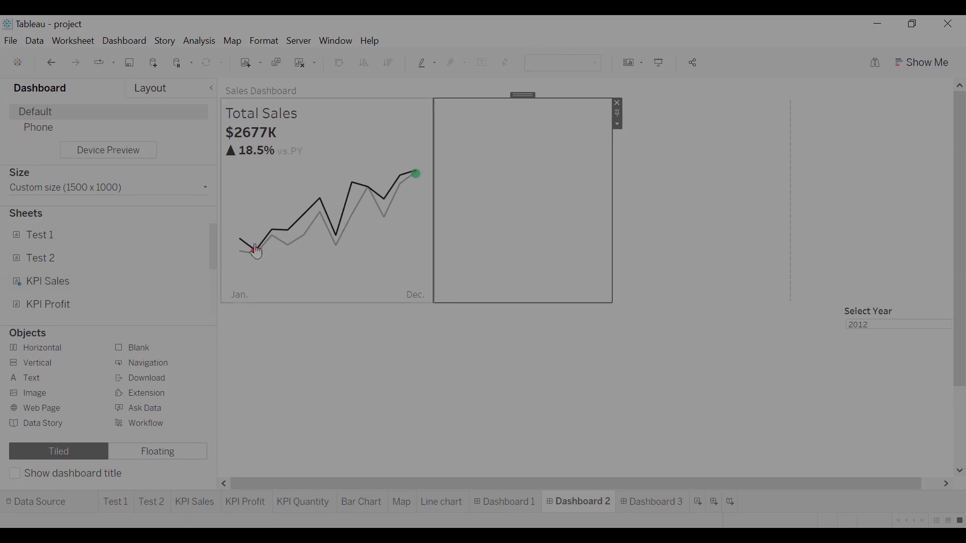
{"action": "left_click_drag", "start_coordinate": [87, 304], "coordinate": [466, 188]}
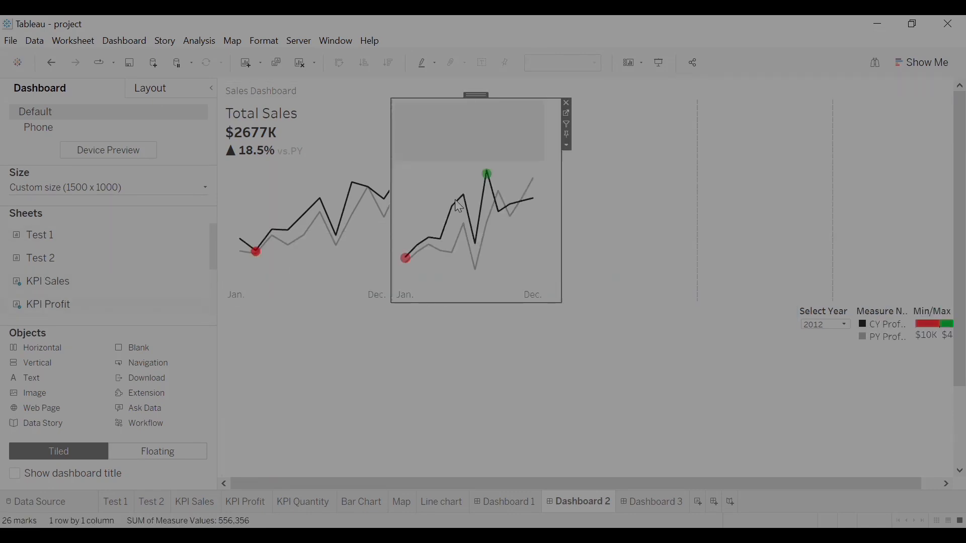
- Place the KPI Quantity sheet directly after KPI Profit, ahead of the row's remaining Blank objects
{"action": "left_click_drag", "start_coordinate": [211, 251], "coordinate": [210, 285]}
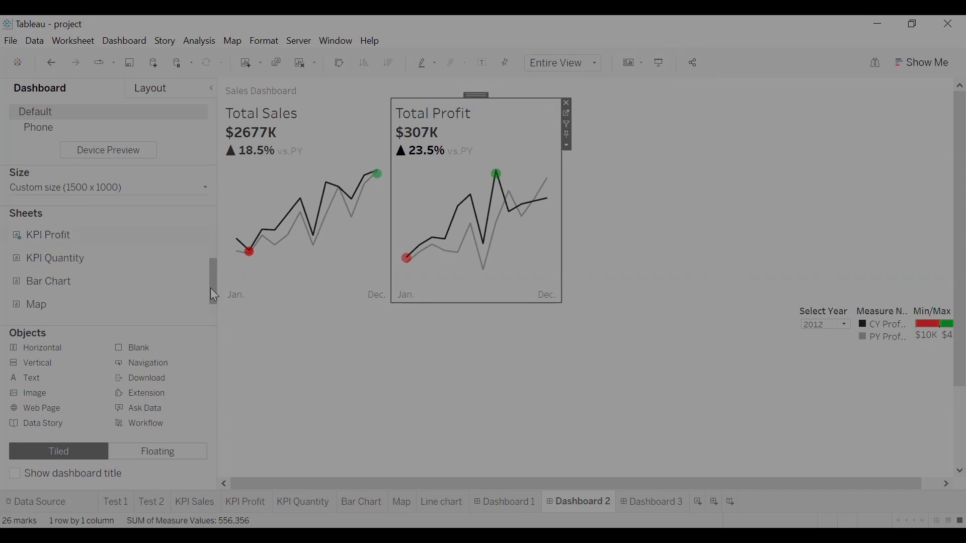
{"action": "mouse_move", "coordinate": [150, 290]}
{"action": "left_click_drag", "start_coordinate": [645, 138], "coordinate": [645, 138]}
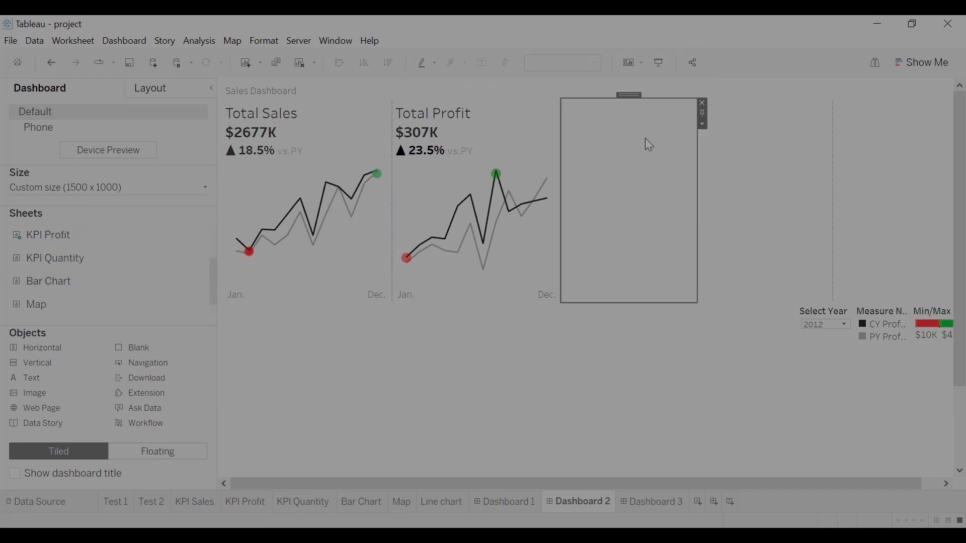
{"action": "left_click_drag", "start_coordinate": [94, 259], "coordinate": [570, 153]}
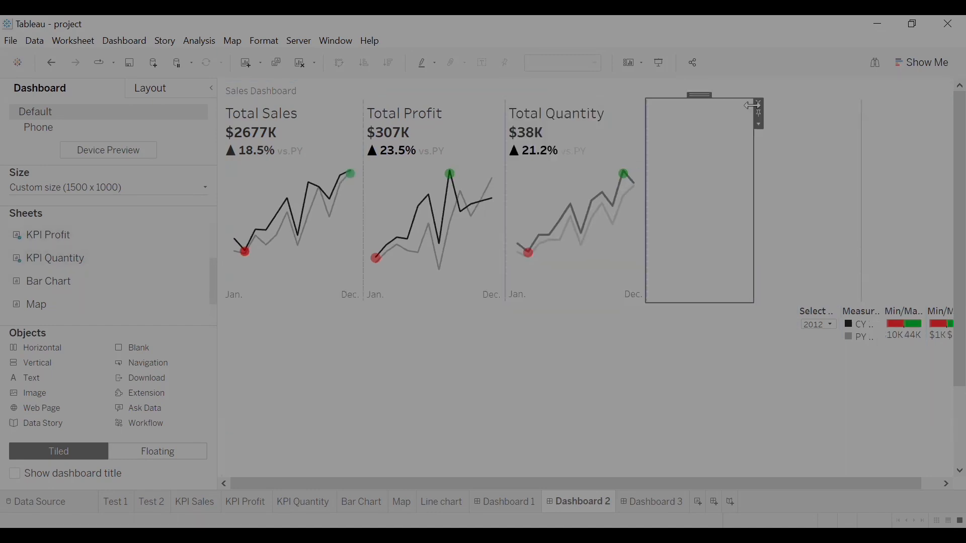
- Remove the three Blank objects from the KPI row so the three KPI charts share its full width
{"action": "left_click", "coordinate": [757, 103]}
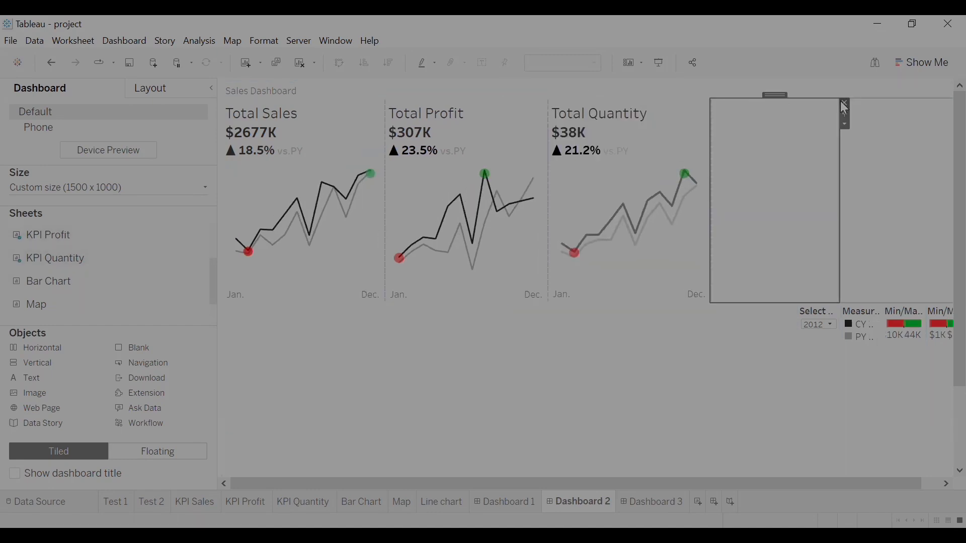
{"action": "left_click", "coordinate": [855, 110]}
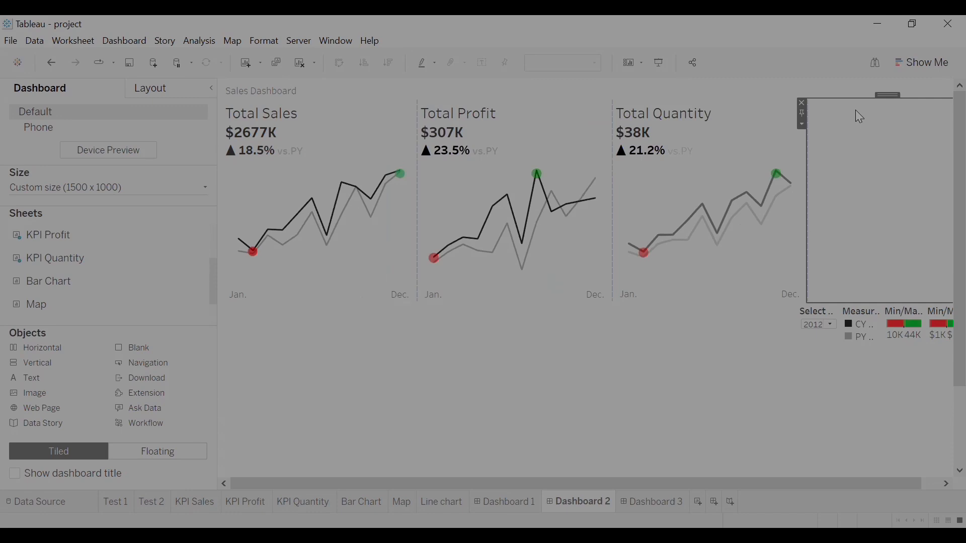
{"action": "left_click", "coordinate": [803, 103]}
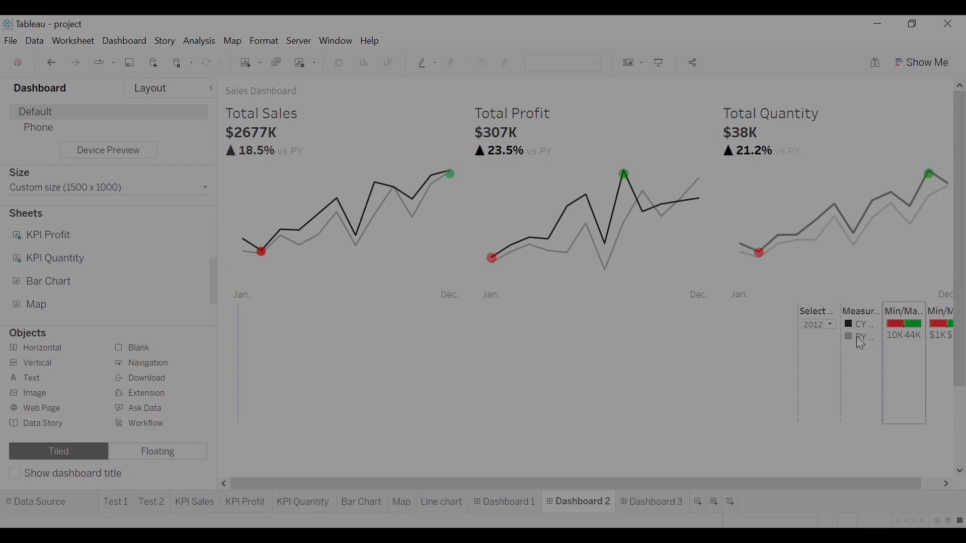
- Remove both Min/Max legends and the Measure Names legend from the third row, and narrow the Select Year control
{"action": "left_click_drag", "start_coordinate": [867, 483], "coordinate": [887, 483]}
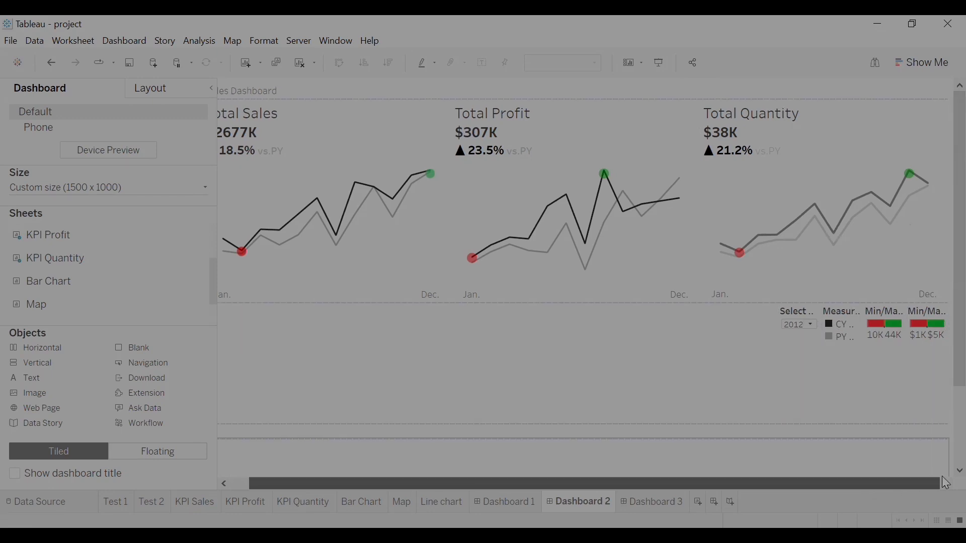
{"action": "left_click", "coordinate": [928, 323]}
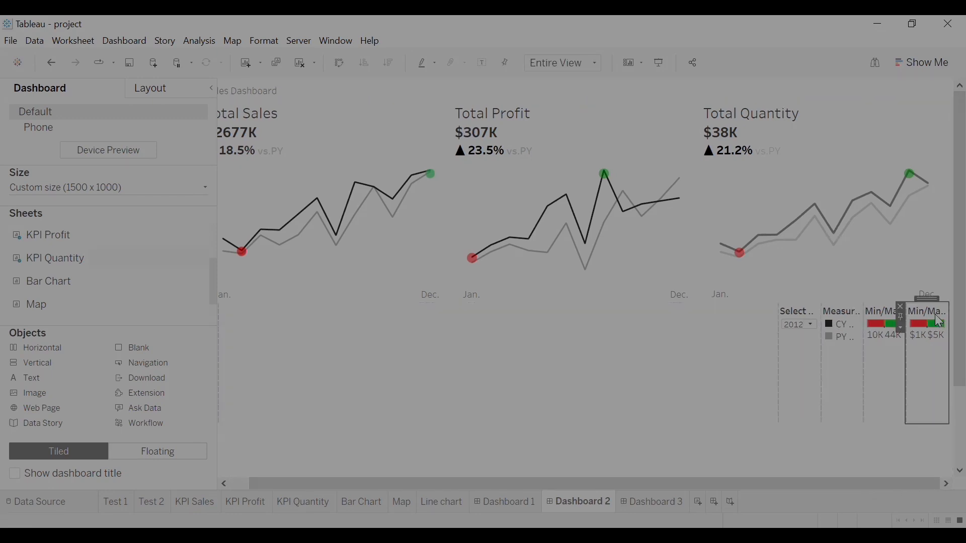
{"action": "left_click", "coordinate": [902, 306]}
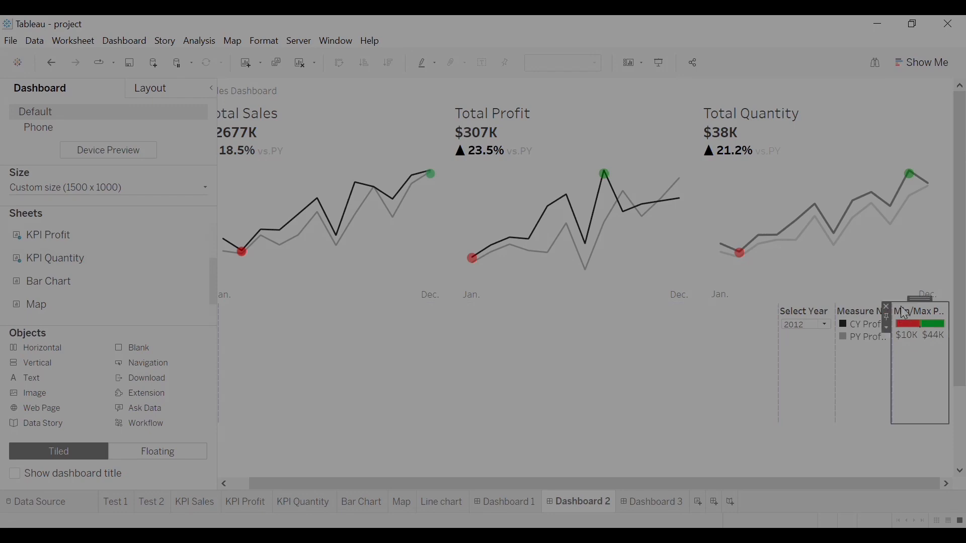
{"action": "left_click", "coordinate": [887, 307]}
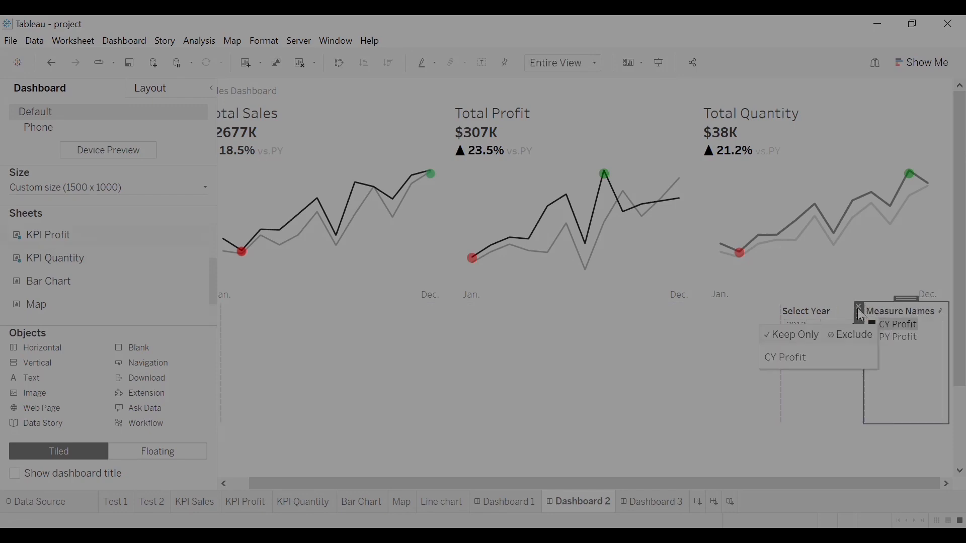
{"action": "left_click", "coordinate": [861, 308]}
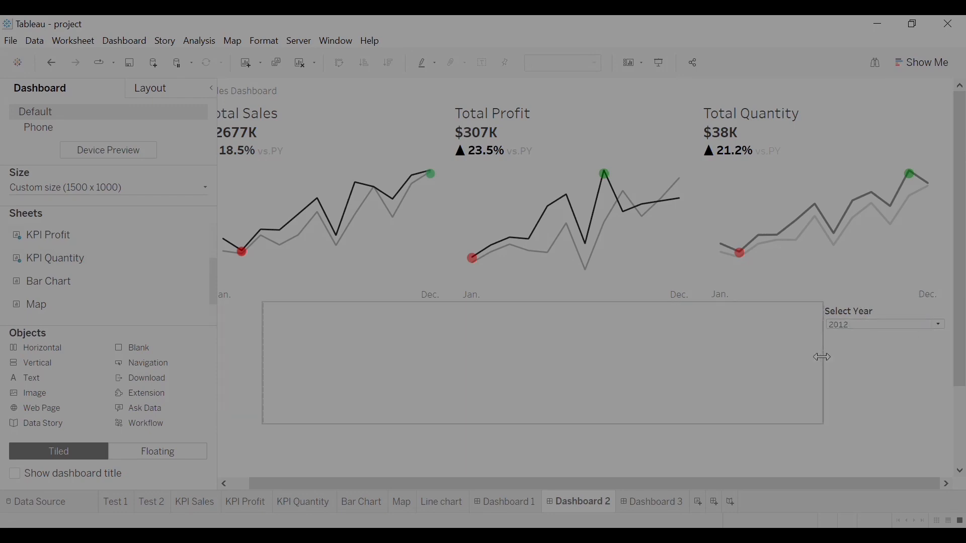
{"action": "left_click_drag", "start_coordinate": [826, 358], "coordinate": [896, 367]}
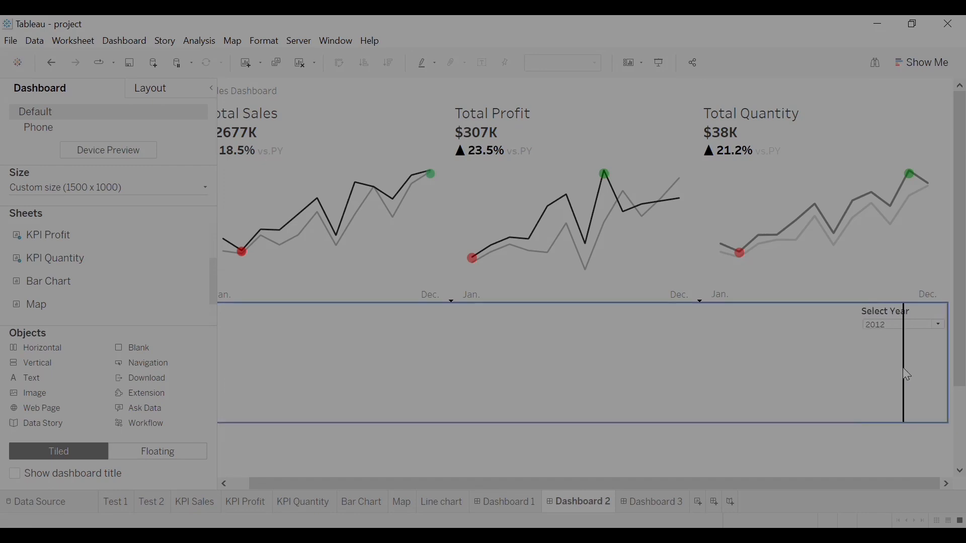
- Widen the first Blank object in the third row to about half of the row's width
{"action": "left_click", "coordinate": [425, 245]}
{"action": "left_click", "coordinate": [491, 245]}
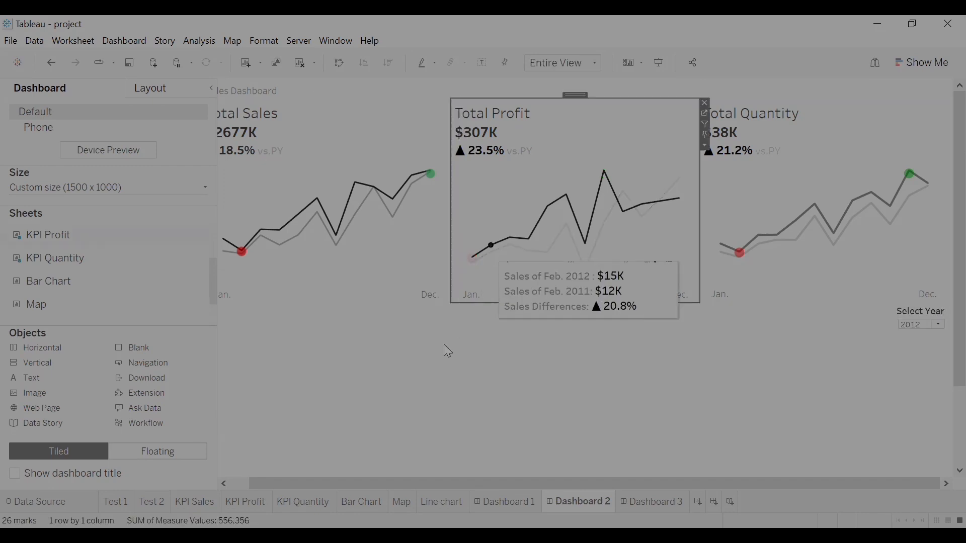
{"action": "left_click", "coordinate": [441, 345]}
{"action": "left_click_drag", "start_coordinate": [774, 485], "coordinate": [541, 495]}
{"action": "left_click_drag", "start_coordinate": [238, 357], "coordinate": [579, 381]}
{"action": "left_click", "coordinate": [500, 367]}
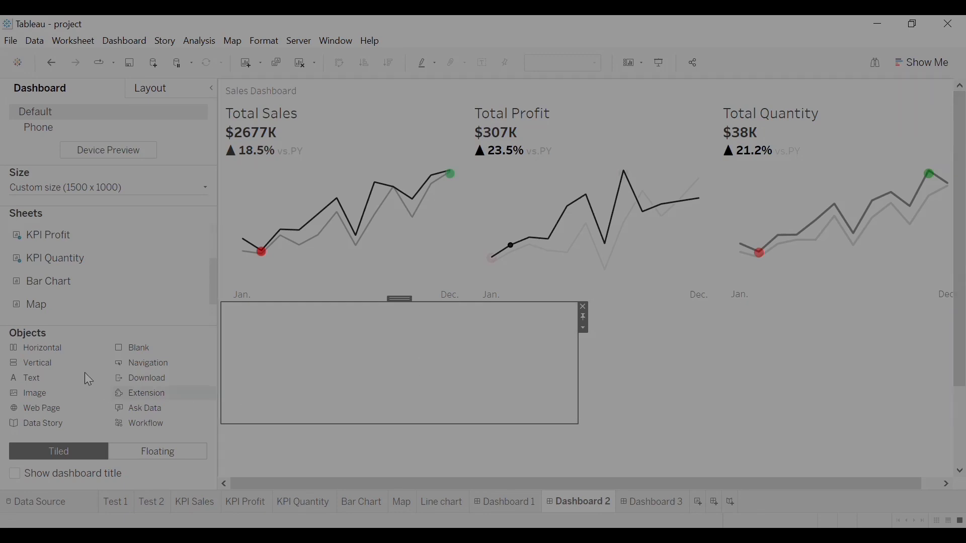
{"action": "mouse_move", "coordinate": [90, 301]}
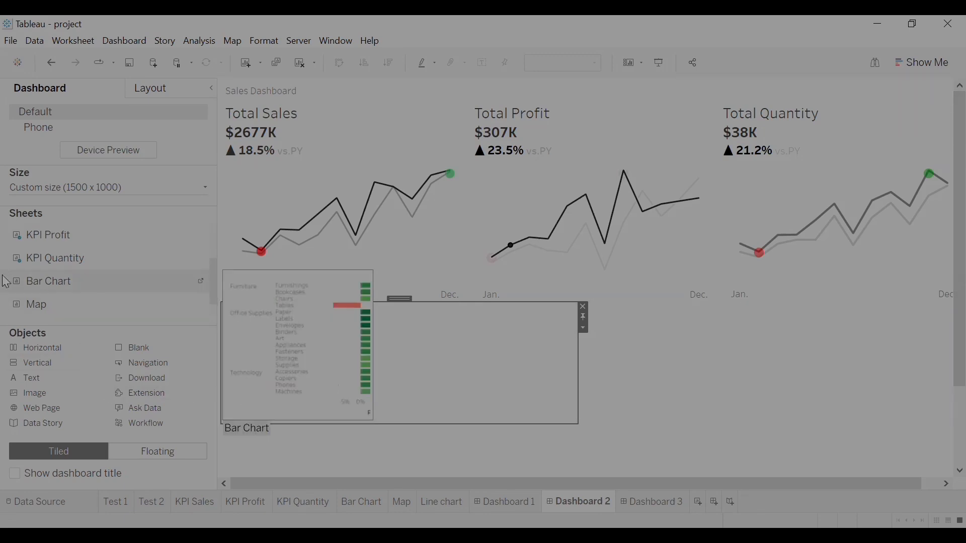
{"action": "left_click", "coordinate": [584, 329]}
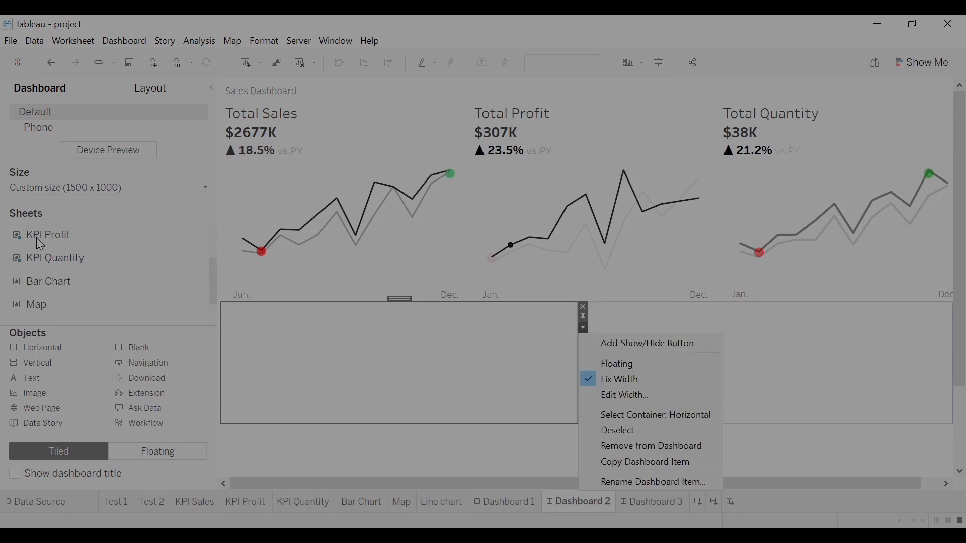
{"action": "left_click_drag", "start_coordinate": [49, 302], "coordinate": [465, 337]}
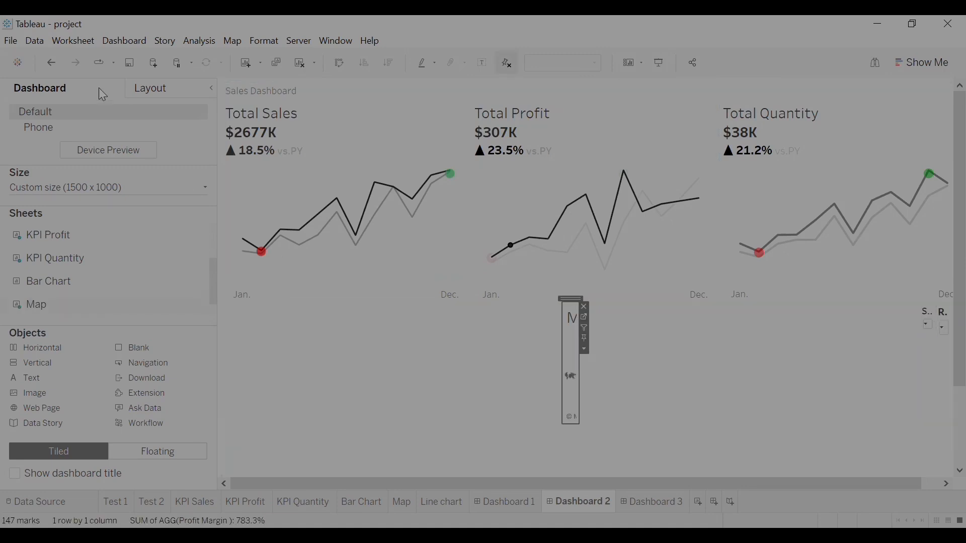
{"action": "left_click", "coordinate": [51, 63]}
- Place a widened Map at the start of the third row with the Bar Chart directly after it, removing the Blank between them
{"action": "left_click_drag", "start_coordinate": [80, 304], "coordinate": [292, 348]}
{"action": "left_click_drag", "start_coordinate": [97, 282], "coordinate": [582, 347]}
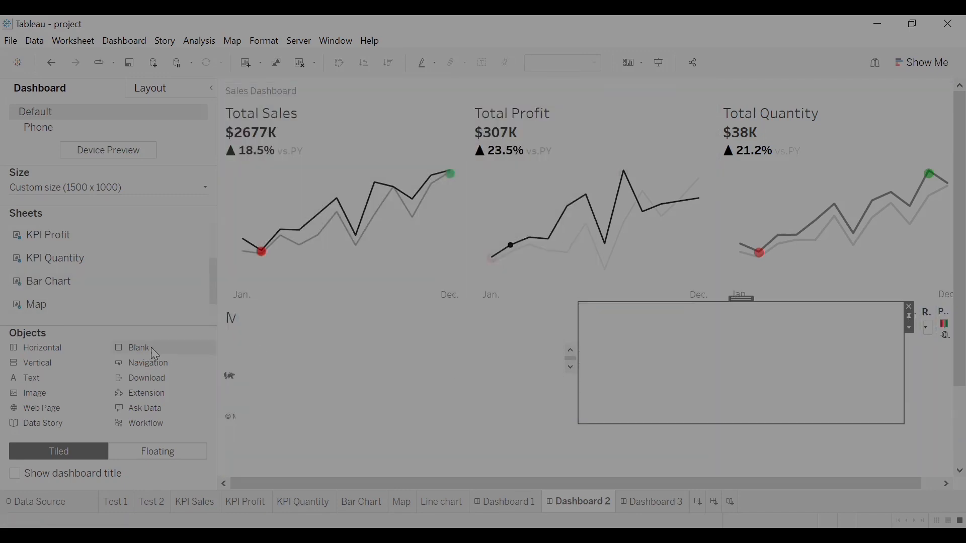
{"action": "left_click_drag", "start_coordinate": [238, 362], "coordinate": [502, 359]}
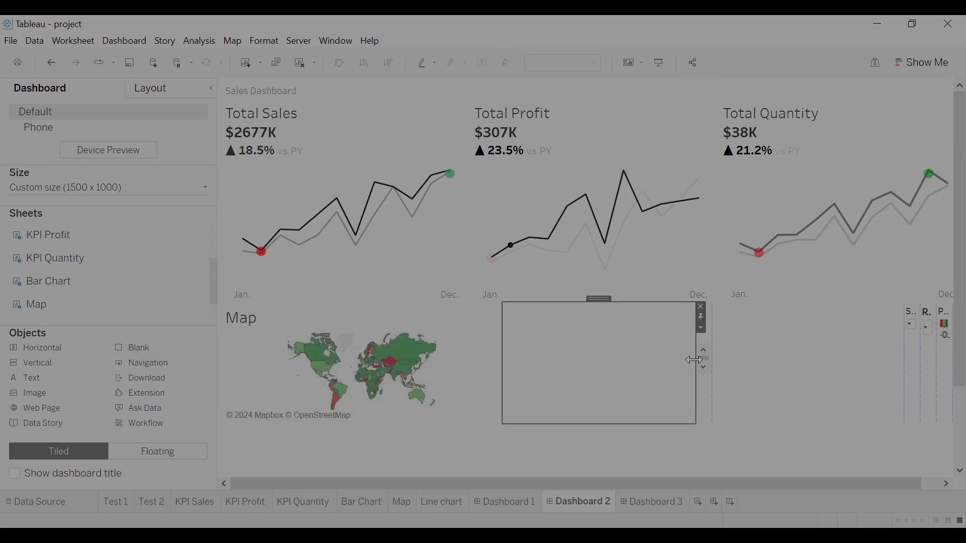
{"action": "left_click", "coordinate": [700, 306]}
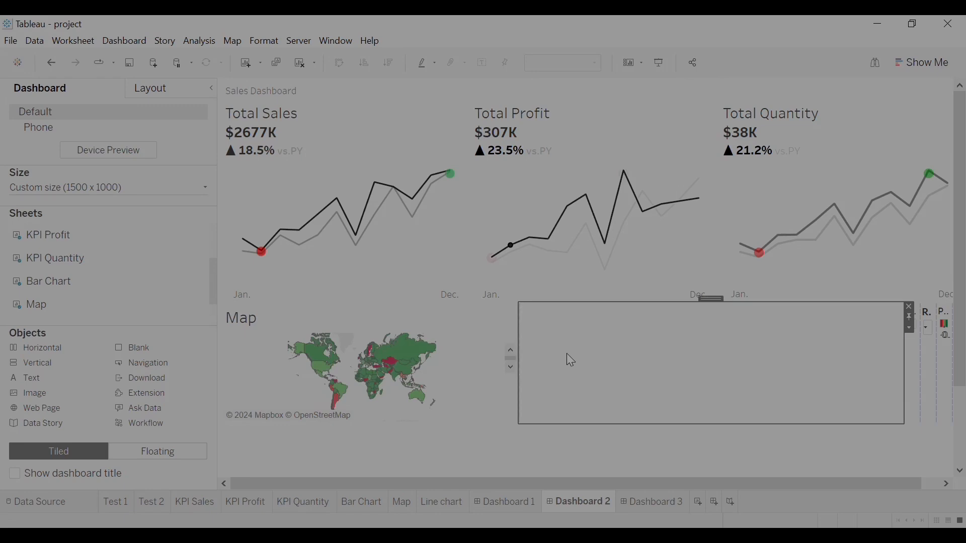
- Remove the Profit Margin and Avg. Discount legends from the third row and widen the space for its filter controls
{"action": "left_click_drag", "start_coordinate": [875, 484], "coordinate": [895, 484]}
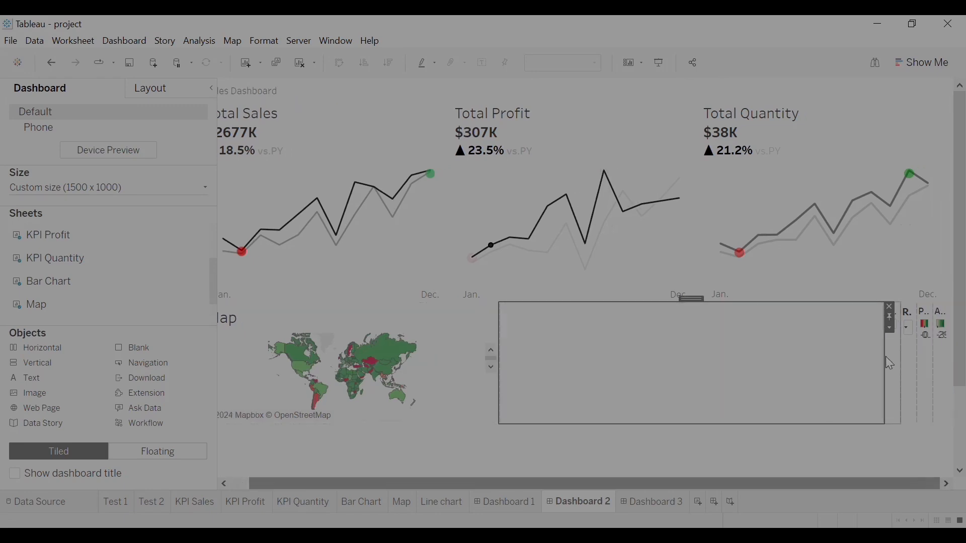
{"action": "left_click", "coordinate": [928, 333]}
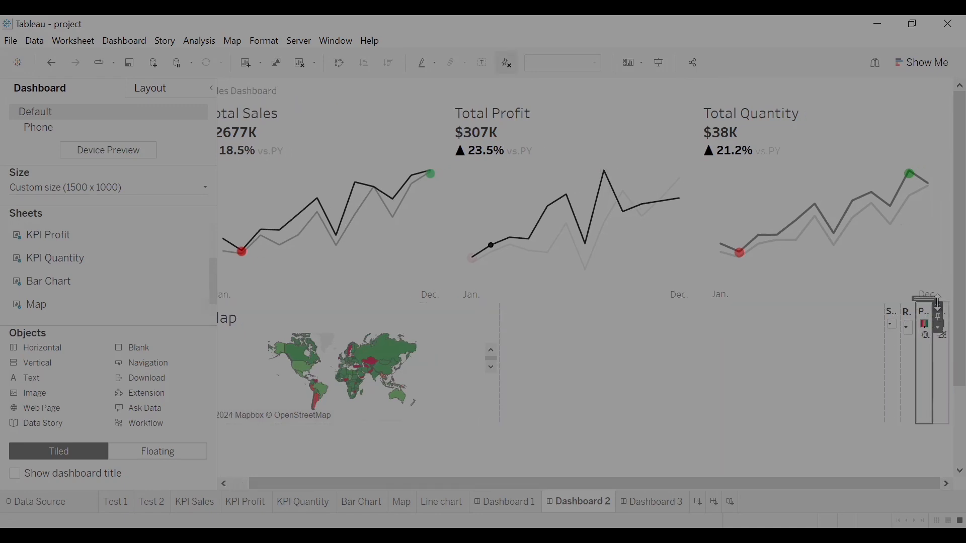
{"action": "left_click_drag", "start_coordinate": [901, 355], "coordinate": [699, 363]}
{"action": "left_click", "coordinate": [884, 354]}
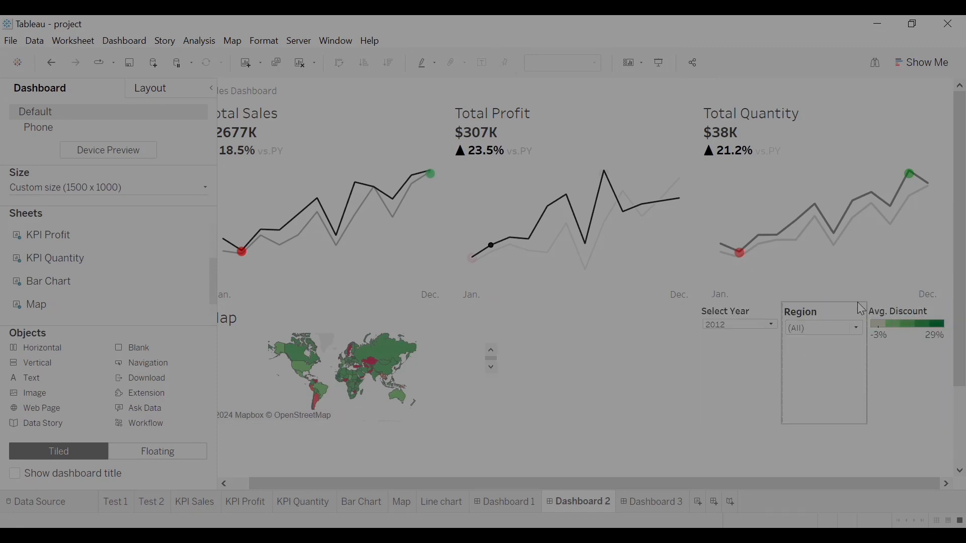
{"action": "left_click_drag", "start_coordinate": [867, 310], "coordinate": [479, 338]}
- Widen the Bar Chart beside the Map, removing the Blank after it and shrinking the Select Year and Region controls
{"action": "left_click", "coordinate": [478, 334]}
{"action": "left_click", "coordinate": [496, 380]}
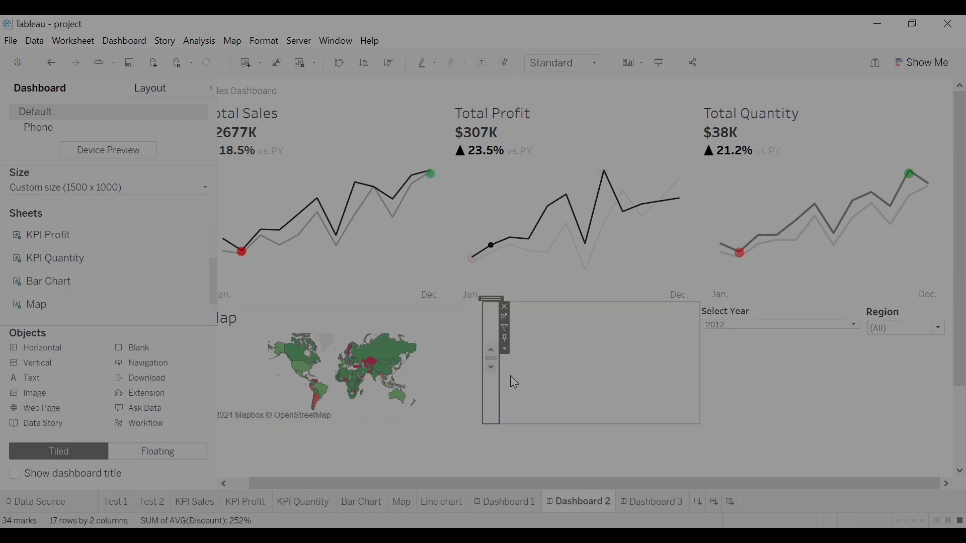
{"action": "left_click_drag", "start_coordinate": [648, 387], "coordinate": [646, 385]}
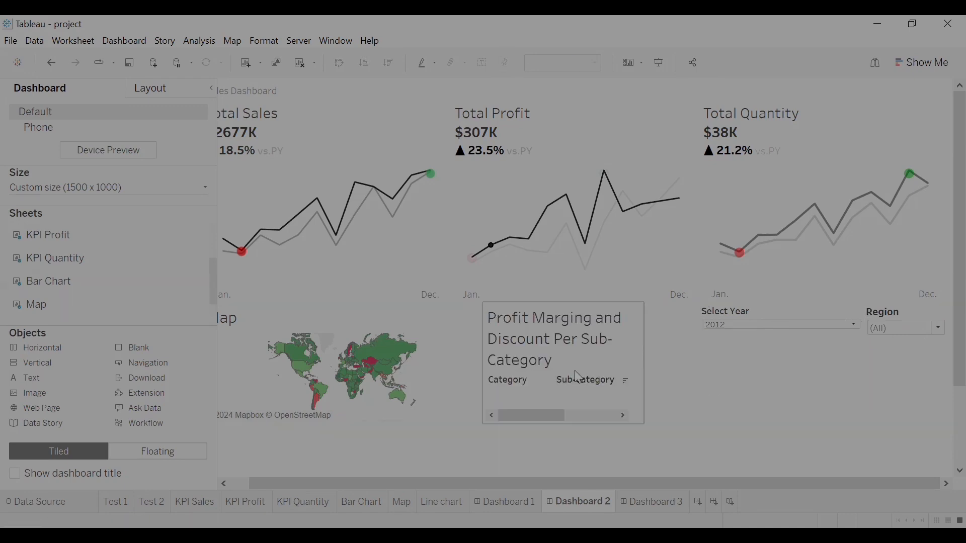
{"action": "left_click", "coordinate": [690, 355]}
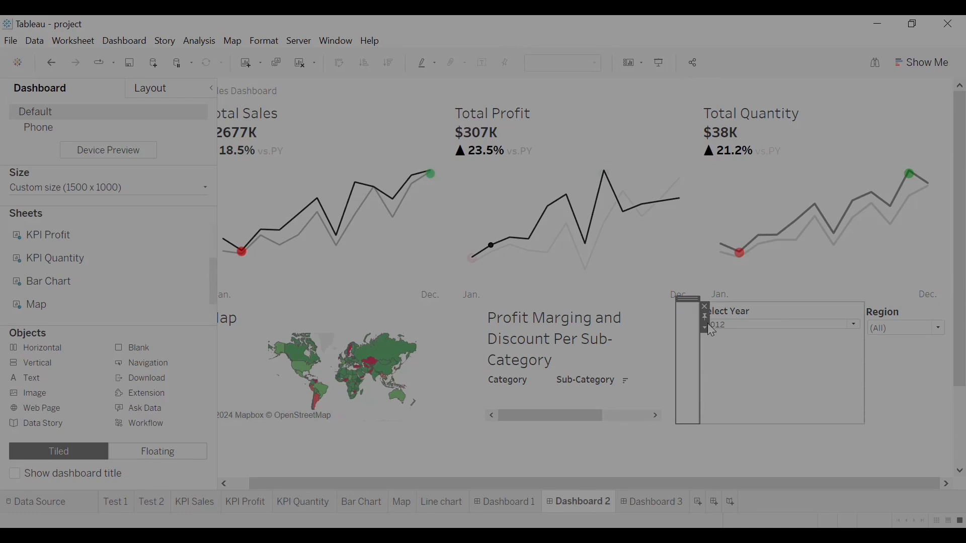
{"action": "left_click", "coordinate": [706, 308]}
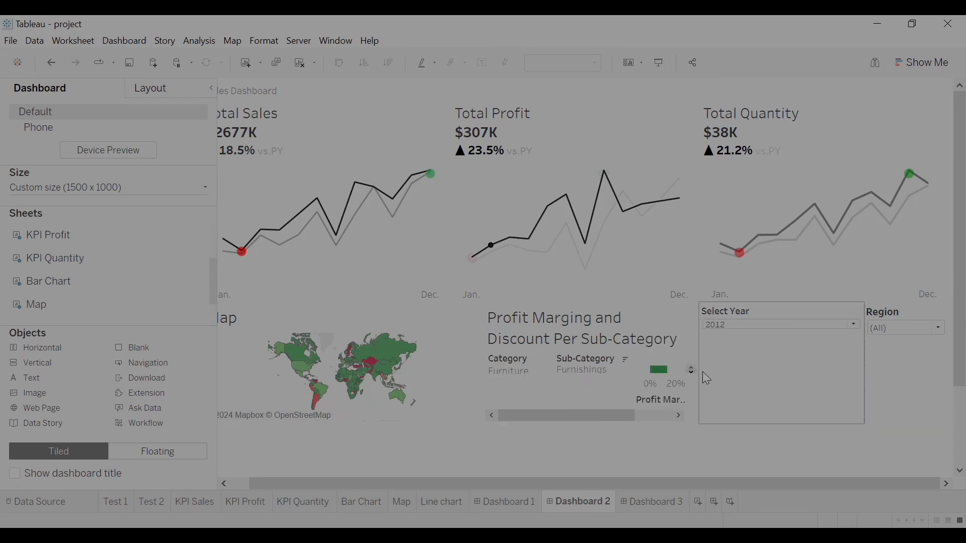
{"action": "left_click_drag", "start_coordinate": [699, 383], "coordinate": [847, 391]}
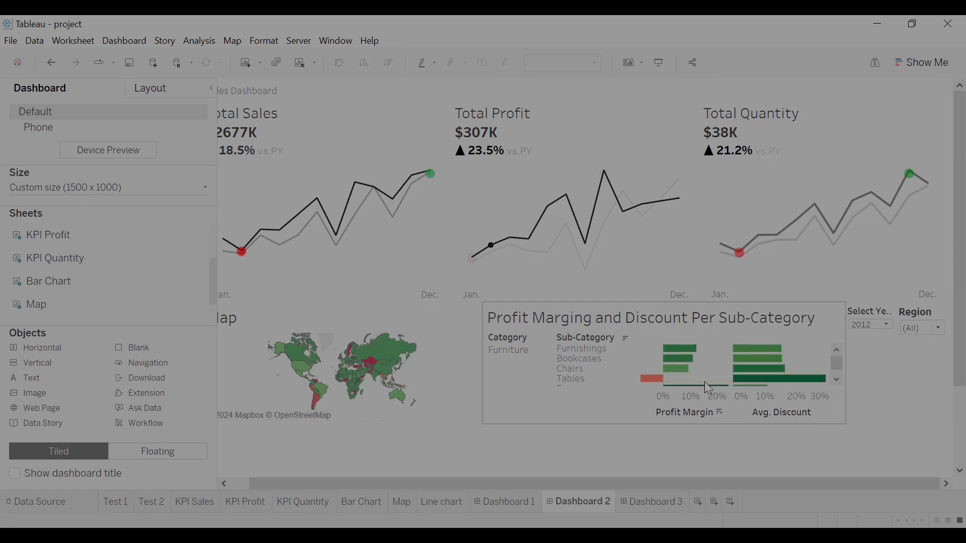
- Give the canvas more room, then compare the layout with the finished Dashboard 1 and the Map and Bar Chart sheets
{"action": "left_click", "coordinate": [433, 377]}
{"action": "left_click_drag", "start_coordinate": [217, 370], "coordinate": [150, 376]}
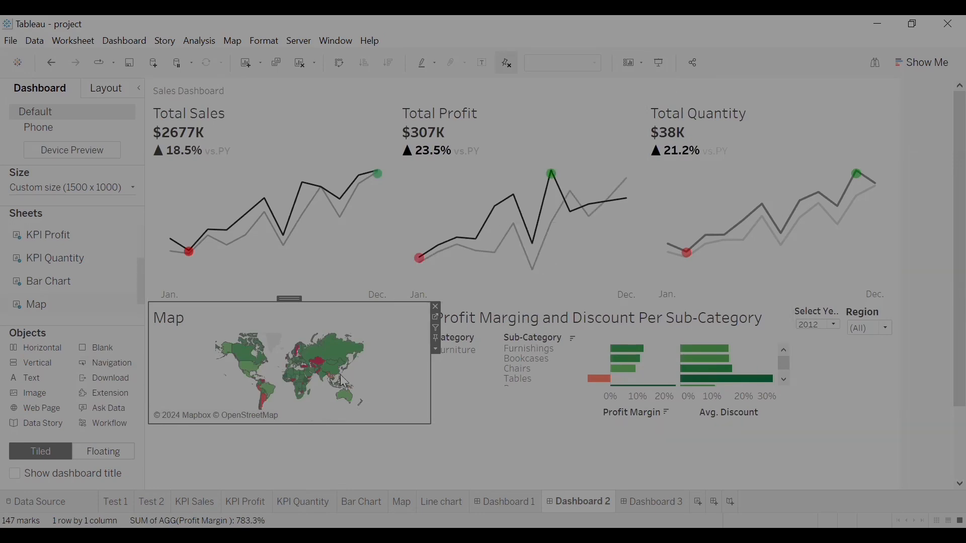
{"action": "left_click", "coordinate": [505, 501]}
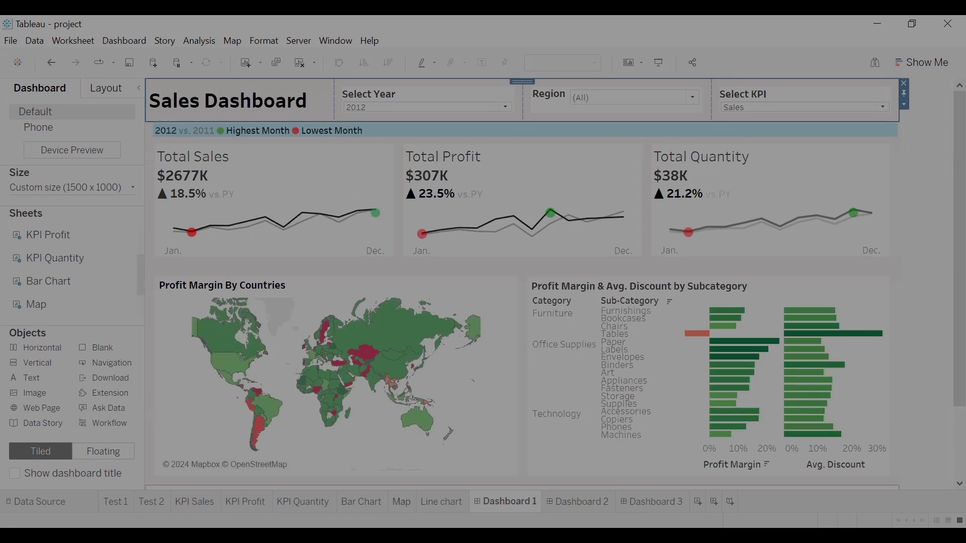
{"action": "left_click", "coordinate": [402, 501]}
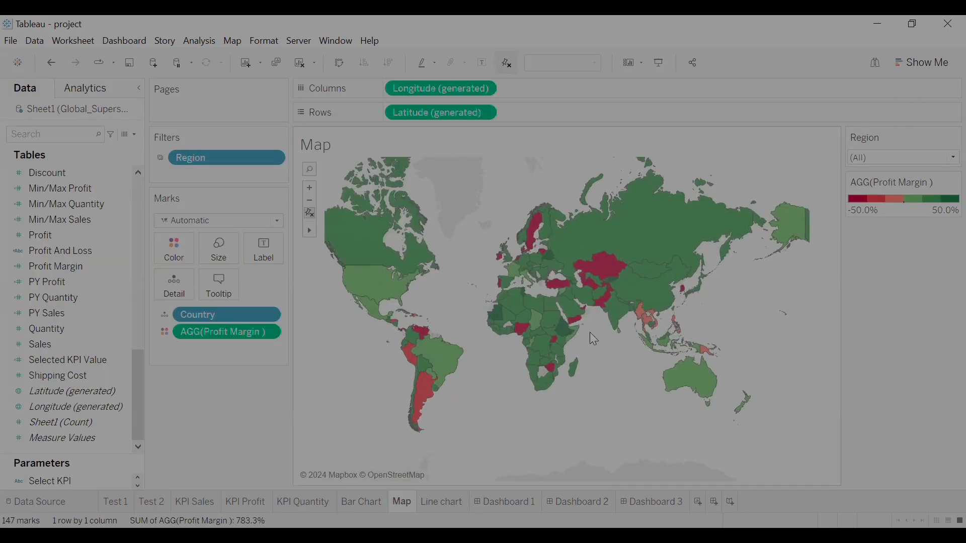
{"action": "left_click", "coordinate": [361, 502]}
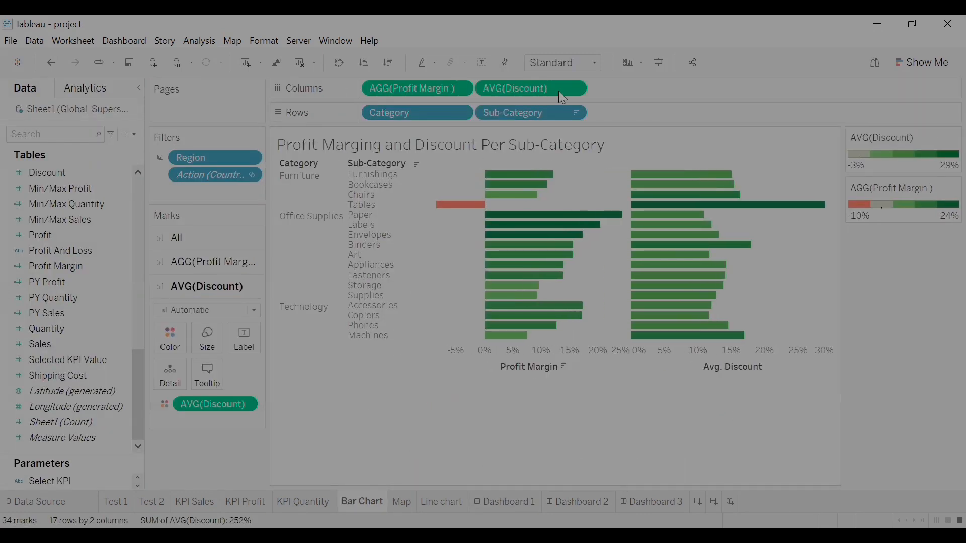
- Set the fit of the Bar Chart and KPI Quantity sheets to Entire View
{"action": "left_click", "coordinate": [596, 64]}
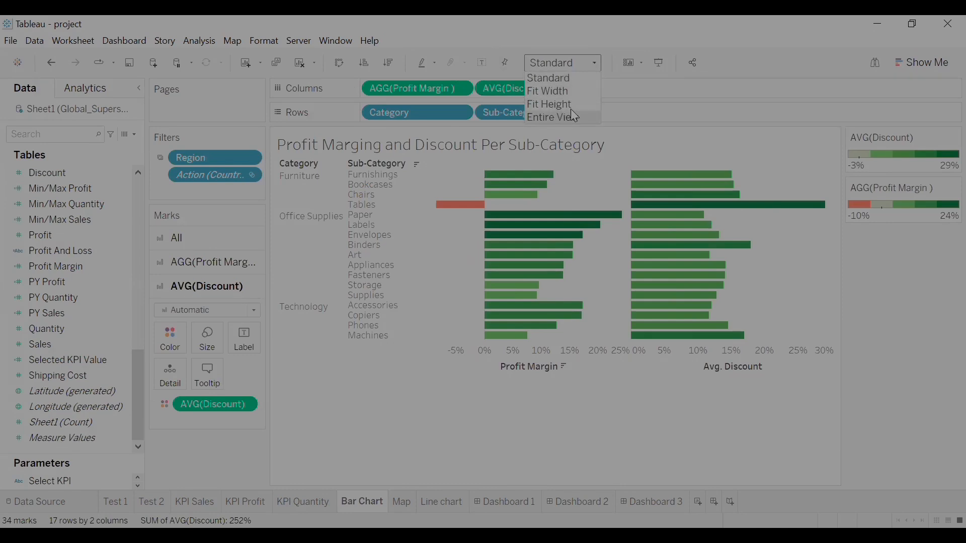
{"action": "left_click", "coordinate": [317, 501]}
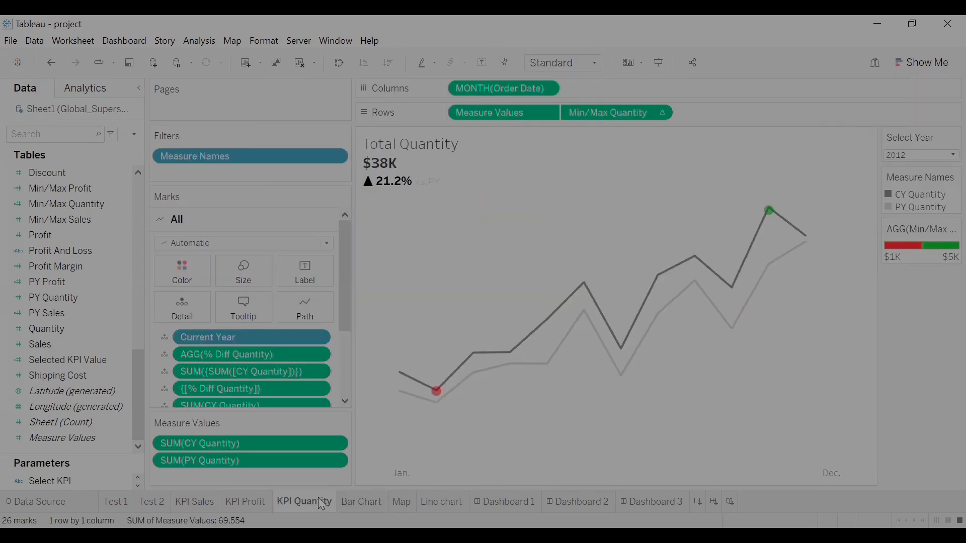
{"action": "left_click", "coordinate": [594, 69]}
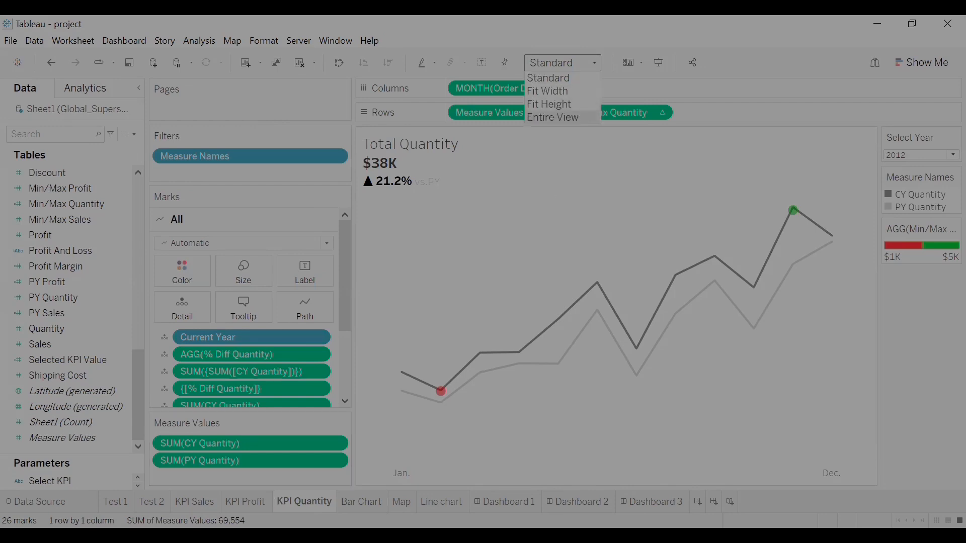
- Set the fit of the KPI Profit and KPI Sales sheets to Entire View
{"action": "left_click", "coordinate": [269, 498]}
{"action": "left_click", "coordinate": [598, 62]}
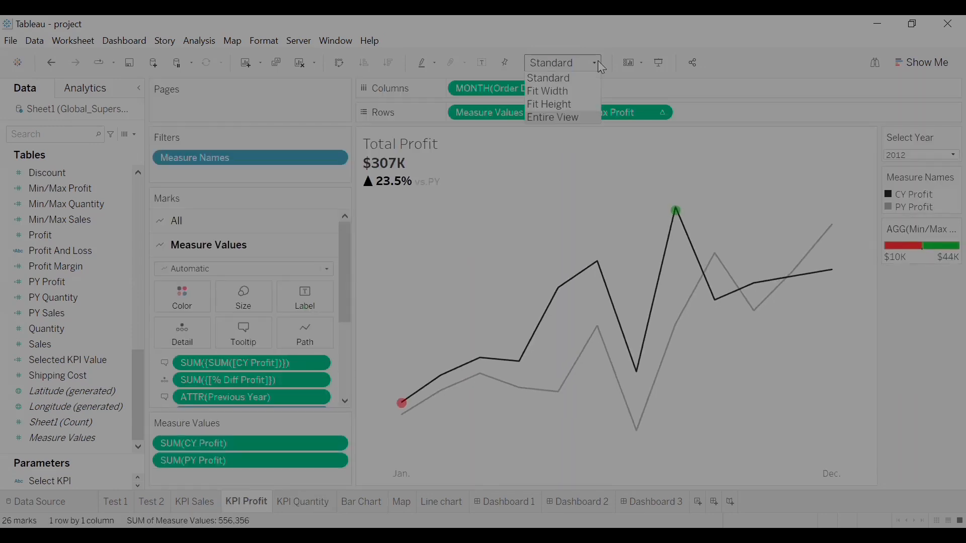
{"action": "left_click", "coordinate": [195, 502]}
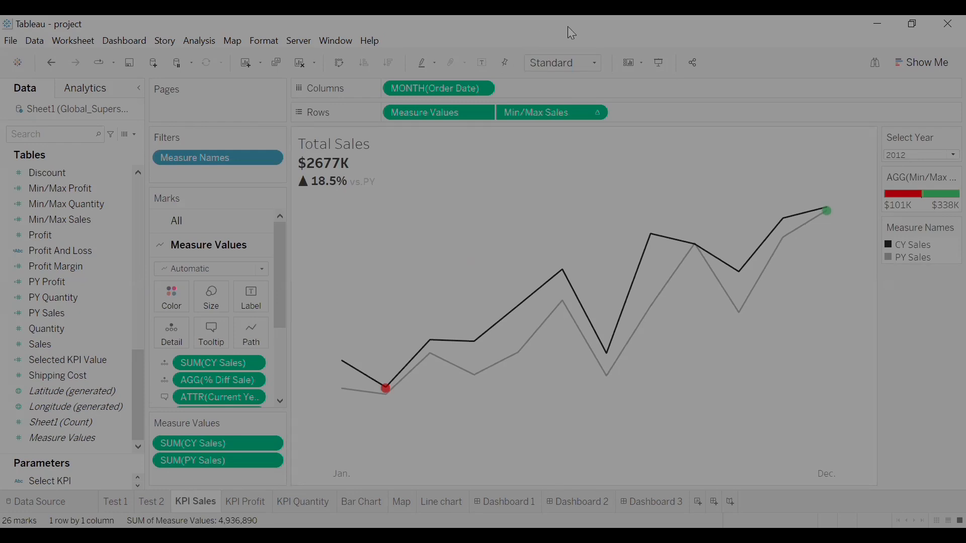
{"action": "left_click", "coordinate": [597, 64]}
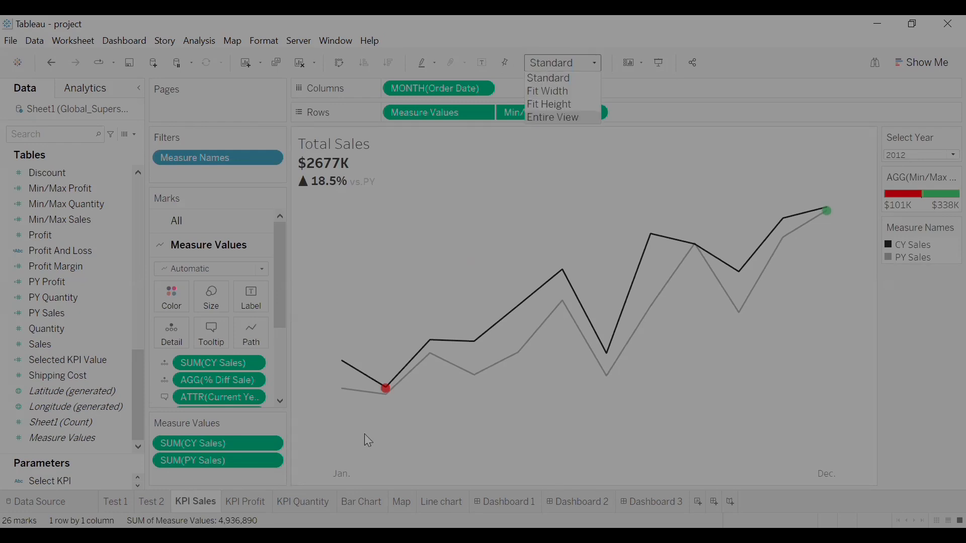
- Check the fit of the Bar Chart and Map sheets, and set the Line chart sheet to Entire View
{"action": "left_click", "coordinate": [362, 502]}
{"action": "left_click", "coordinate": [410, 503]}
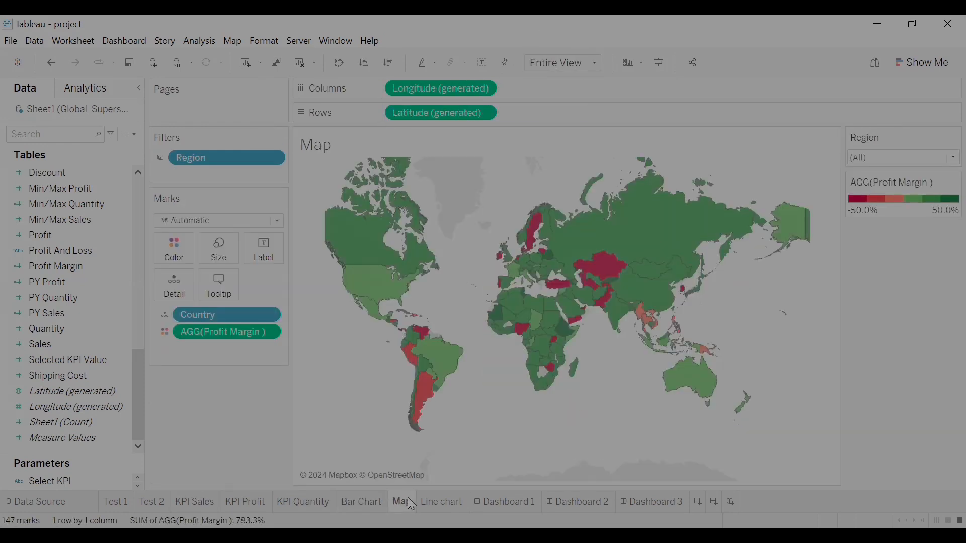
{"action": "left_click", "coordinate": [425, 502]}
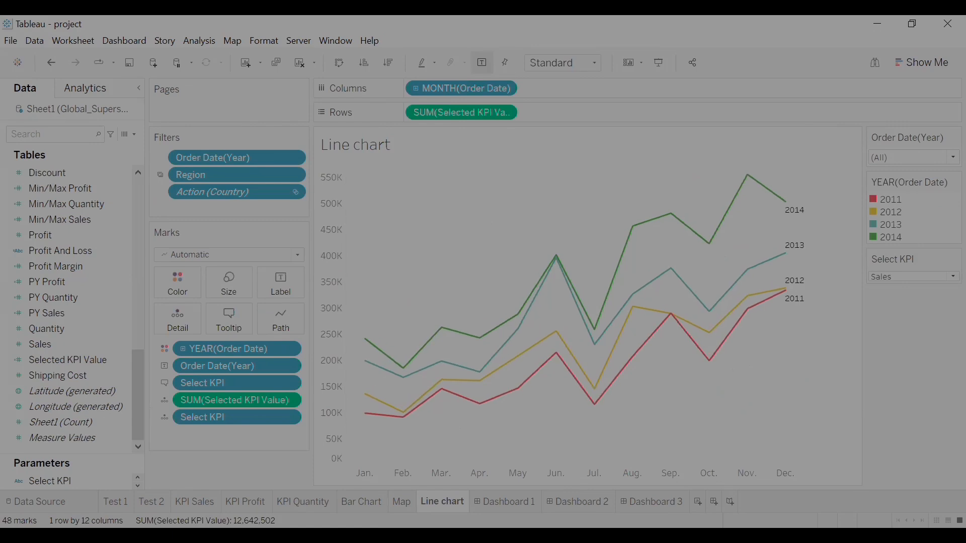
{"action": "left_click", "coordinate": [584, 63]}
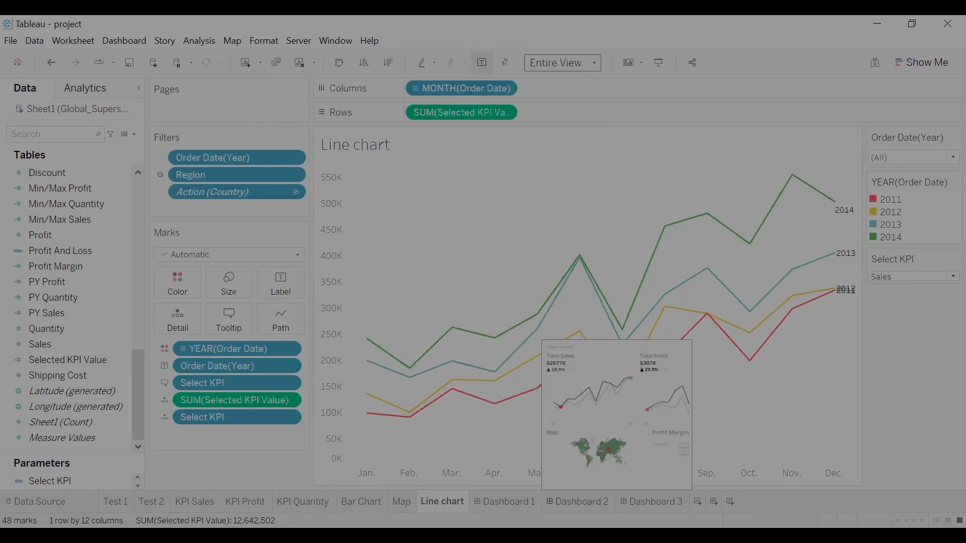
- Return to Dashboard 3 and bring up the commands for its sheet tab
{"action": "left_click", "coordinate": [649, 503]}
{"action": "right_click", "coordinate": [644, 503]}
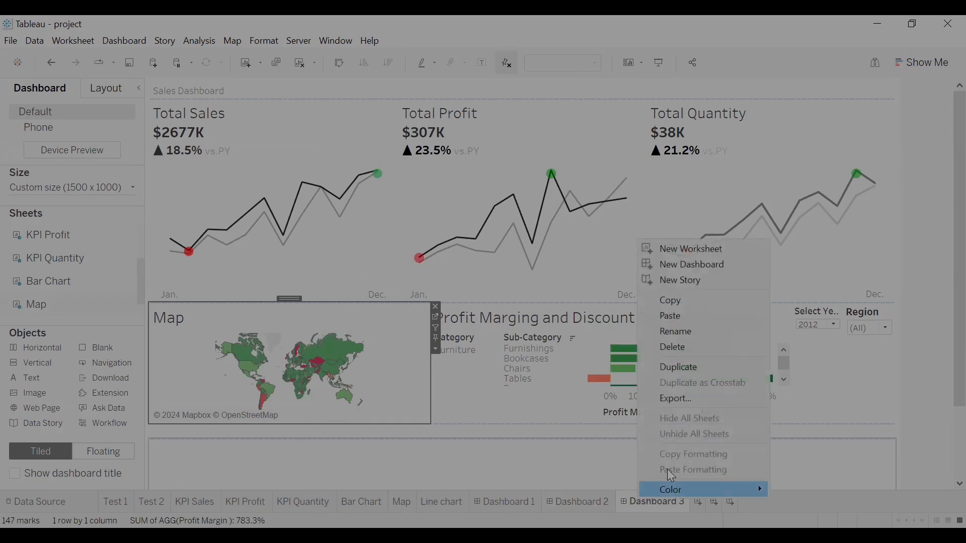
- Delete the Dashboard 3 sheet and hide the Map title on Dashboard 2
{"action": "left_click", "coordinate": [683, 348]}
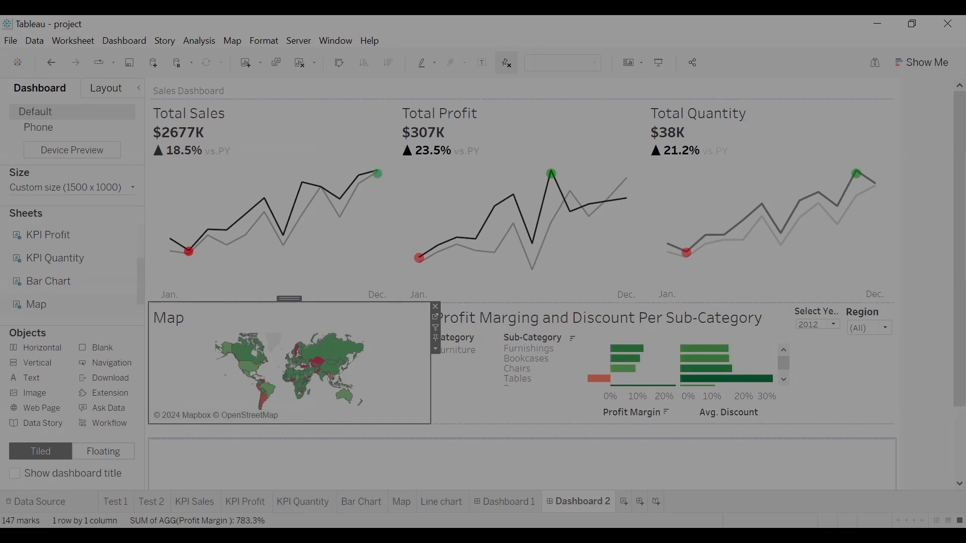
{"action": "left_click", "coordinate": [402, 503]}
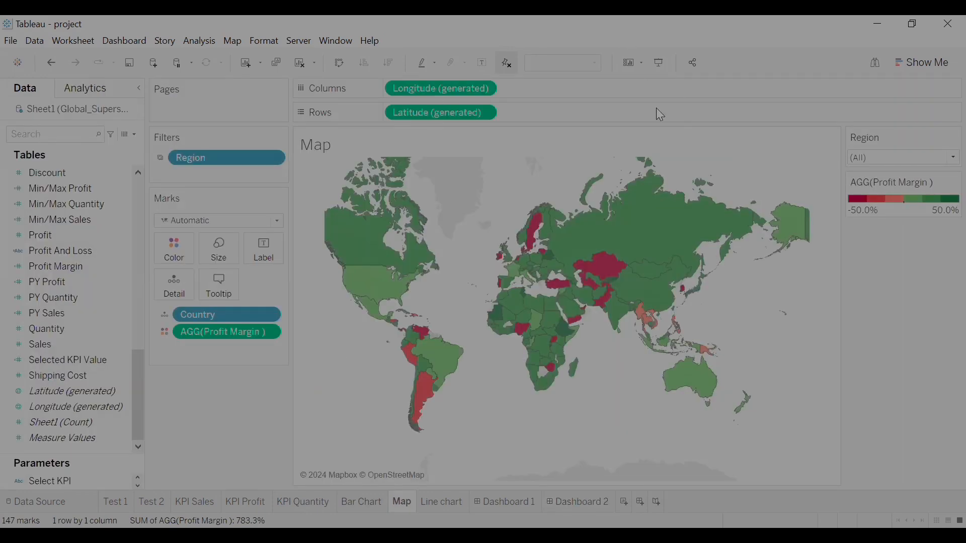
{"action": "right_click", "coordinate": [328, 142]}
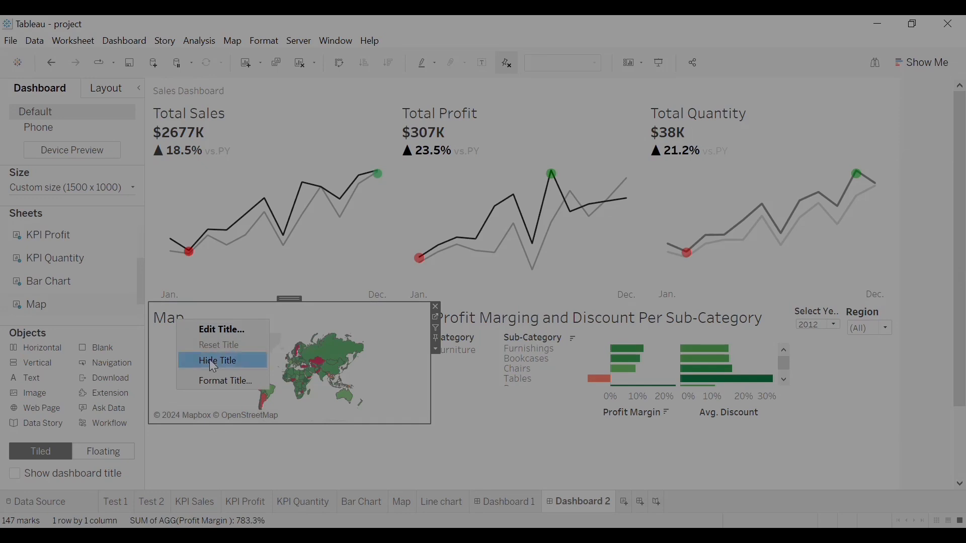
{"action": "left_click", "coordinate": [211, 362]}
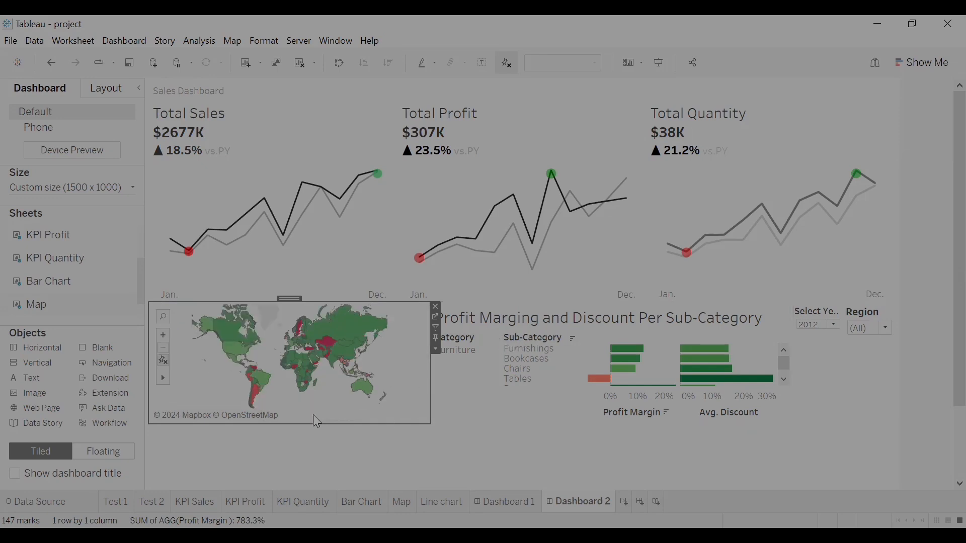
- Resize the middle row to about 406 px high with the map about 600 px wide beside the bar chart
{"action": "left_click_drag", "start_coordinate": [432, 391], "coordinate": [523, 401]}
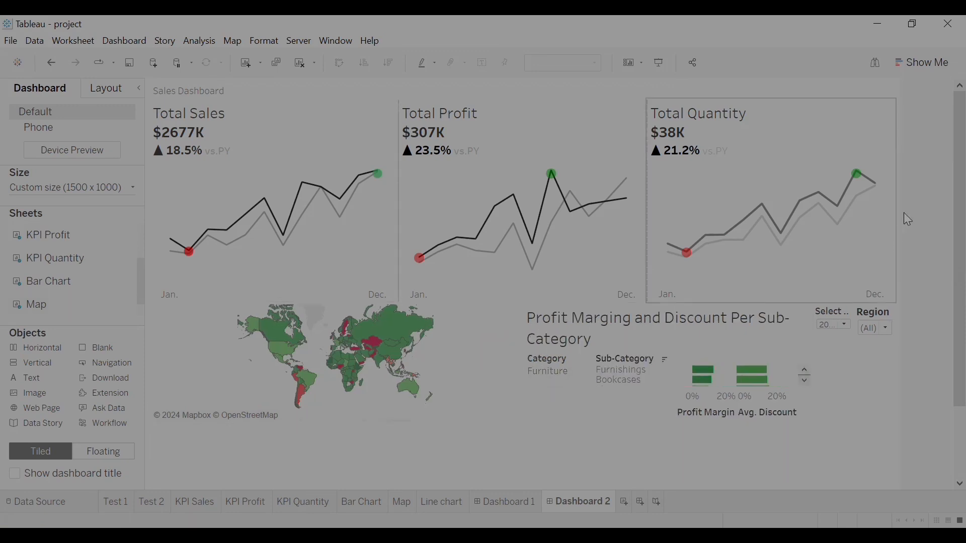
{"action": "scroll", "coordinate": [945, 319], "scroll_direction": "down", "scroll_amount": 3}
{"action": "left_click_drag", "start_coordinate": [471, 336], "coordinate": [451, 336]}
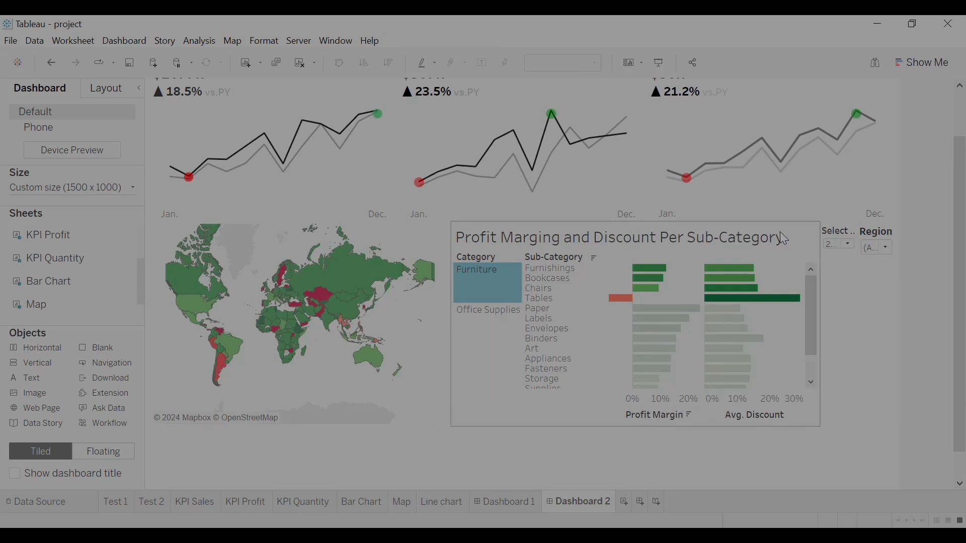
- Examine the dashboard's item hierarchy to match the tiled and horizontal containers with the chart row and the empty area below it
{"action": "scroll", "coordinate": [946, 222], "scroll_direction": "down", "scroll_amount": 2}
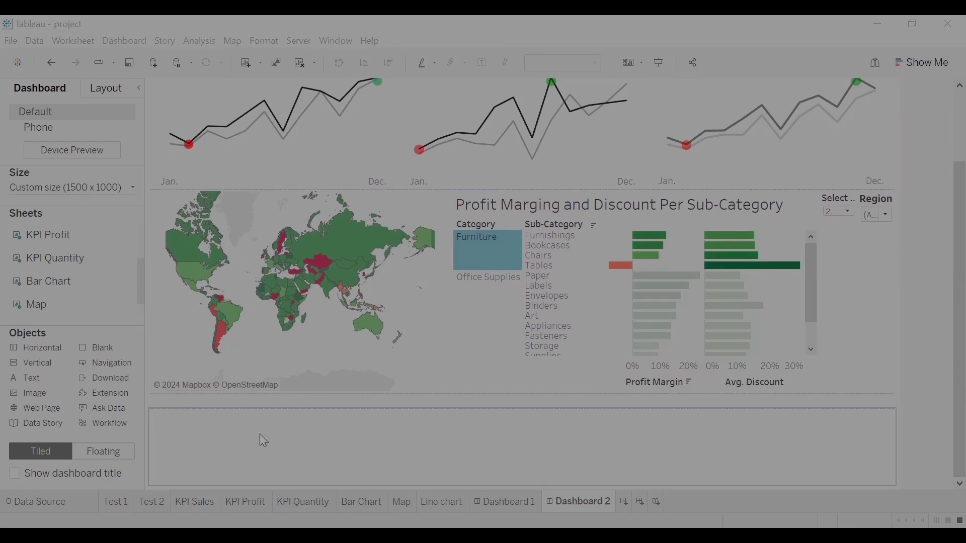
{"action": "left_click", "coordinate": [255, 411]}
{"action": "left_click", "coordinate": [255, 402]}
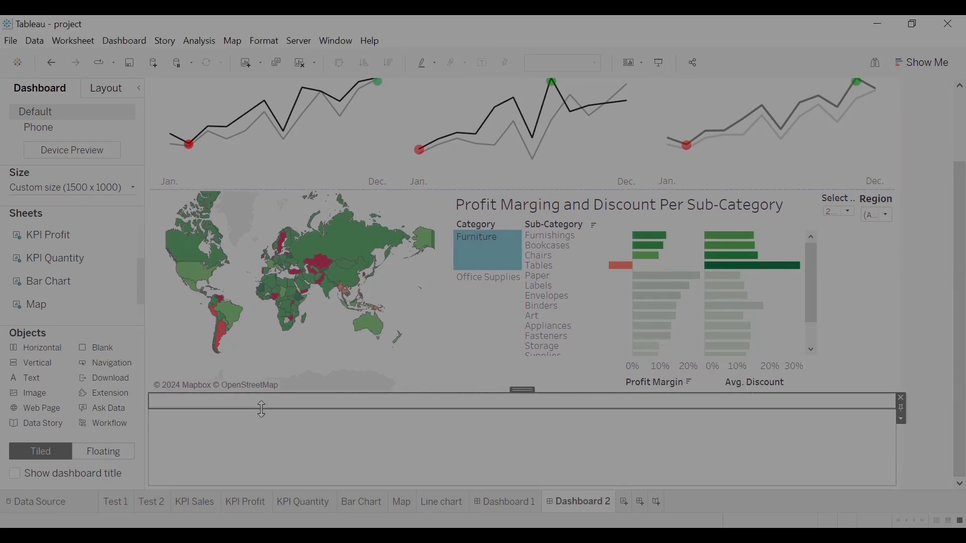
{"action": "left_click", "coordinate": [106, 89]}
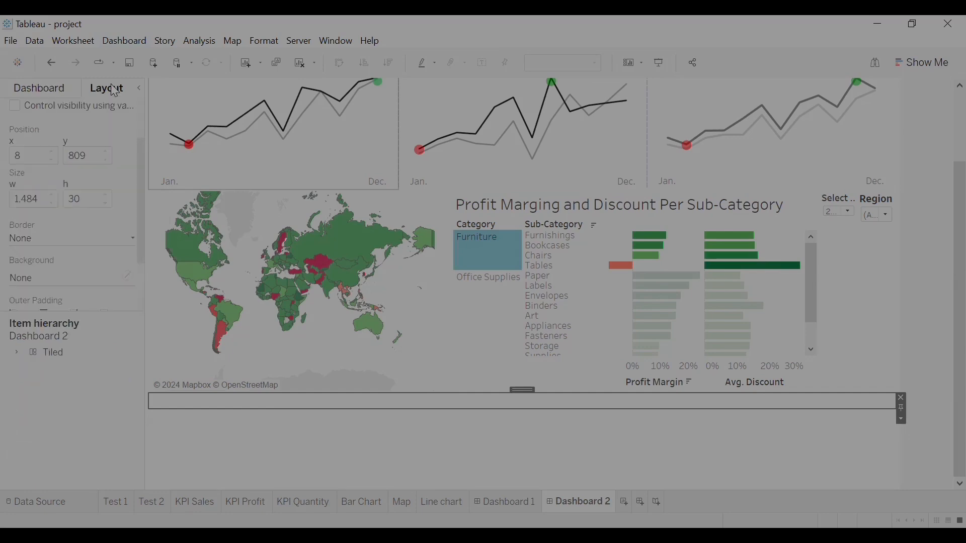
{"action": "left_click", "coordinate": [18, 353]}
{"action": "left_click", "coordinate": [33, 368]}
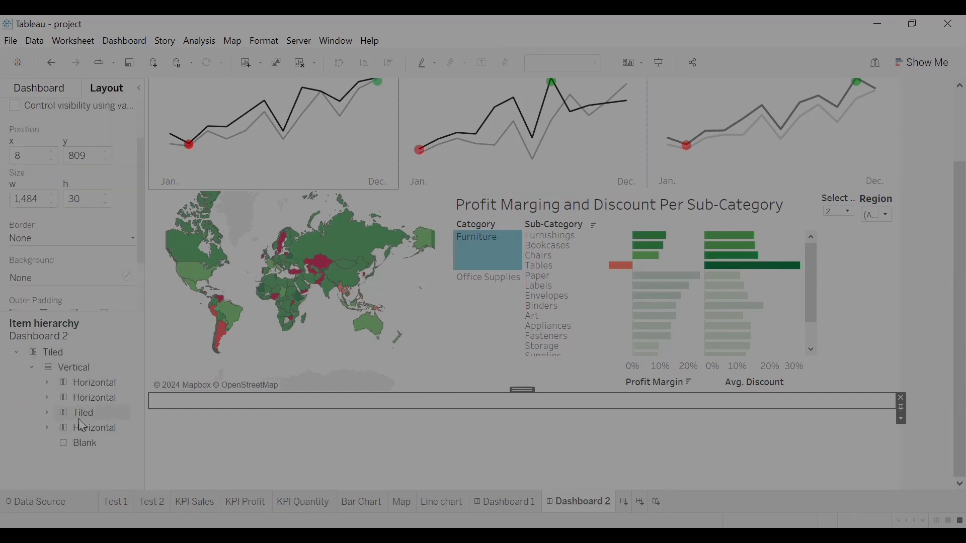
{"action": "left_click", "coordinate": [47, 414]}
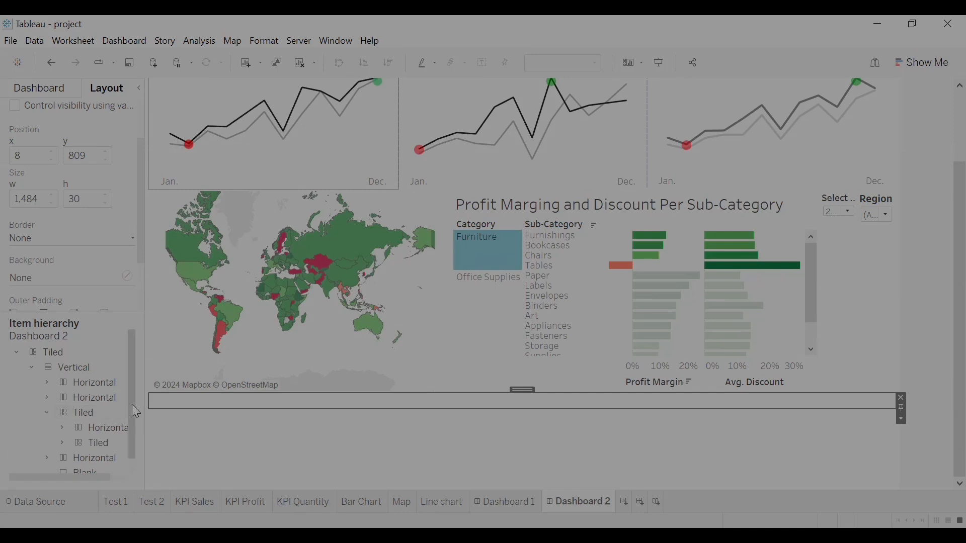
{"action": "scroll", "coordinate": [128, 394], "scroll_direction": "down", "scroll_amount": 1}
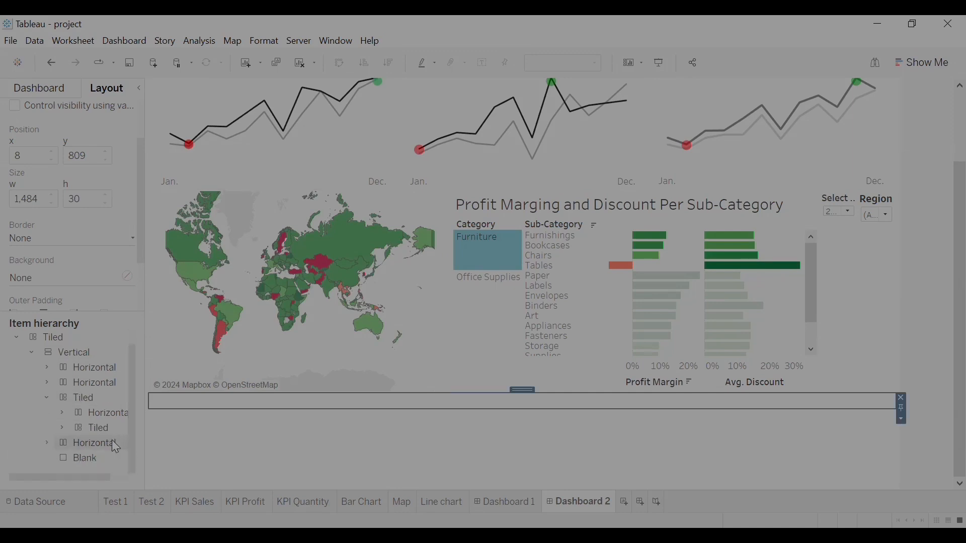
{"action": "left_click", "coordinate": [96, 396]}
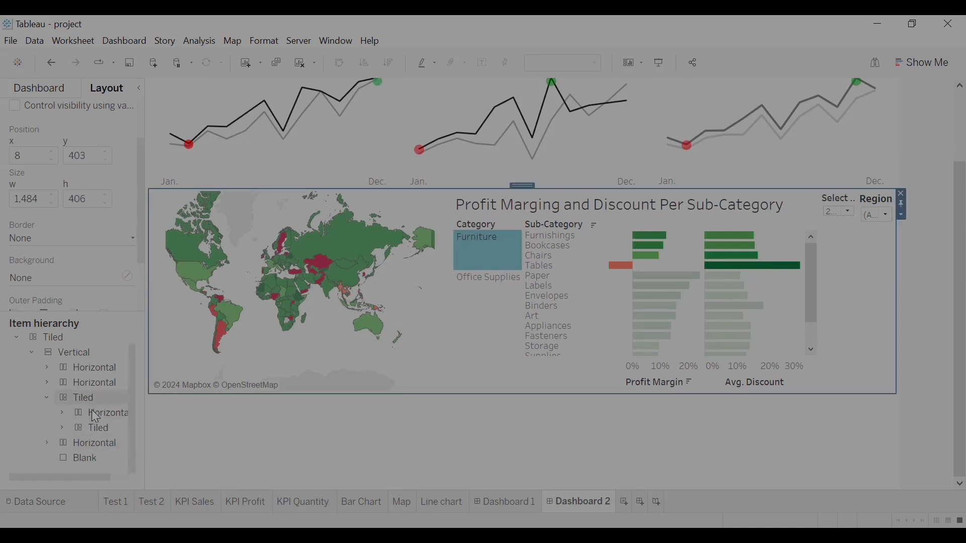
{"action": "left_click", "coordinate": [91, 411]}
{"action": "left_click", "coordinate": [91, 428]}
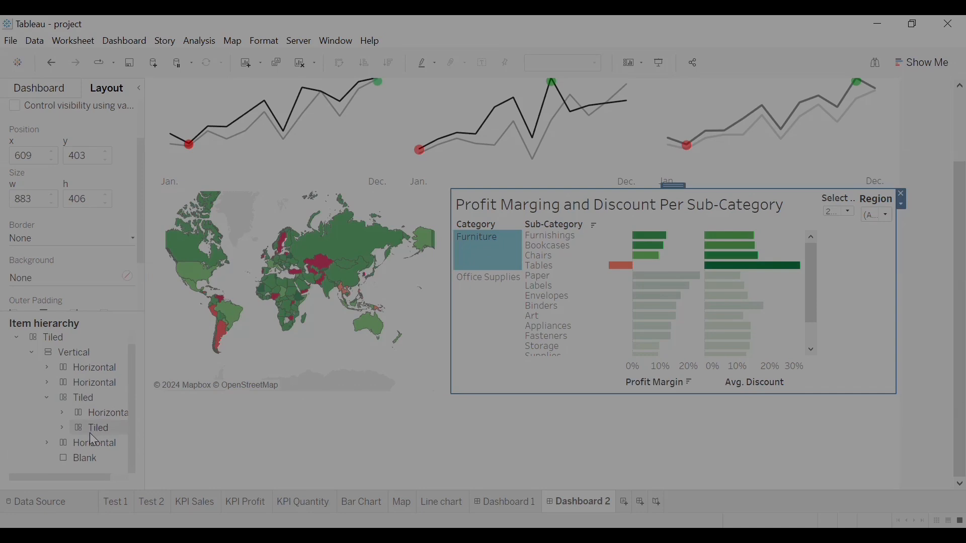
{"action": "left_click", "coordinate": [87, 442]}
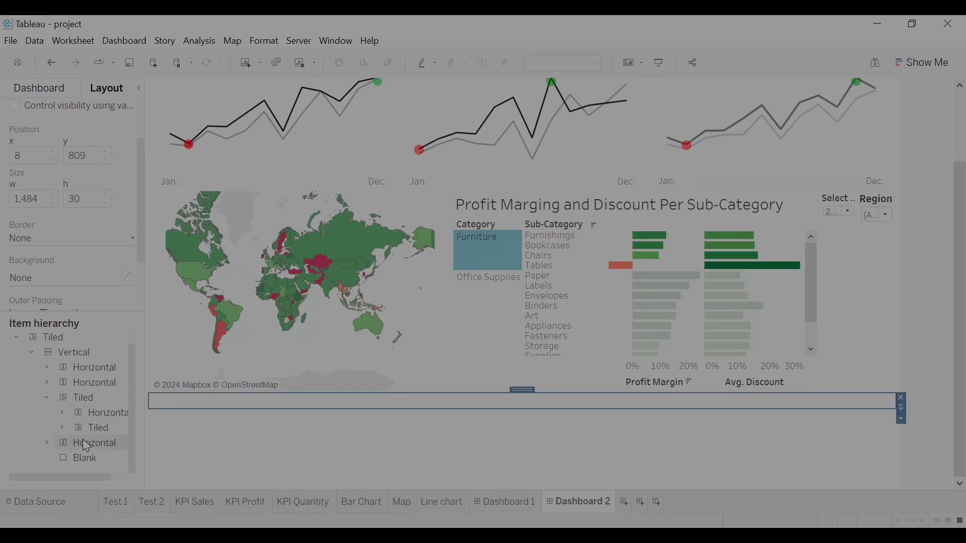
- Add the Line chart sheet to the empty horizontal container below the map and remove the blank object beside it
{"action": "left_click", "coordinate": [55, 88]}
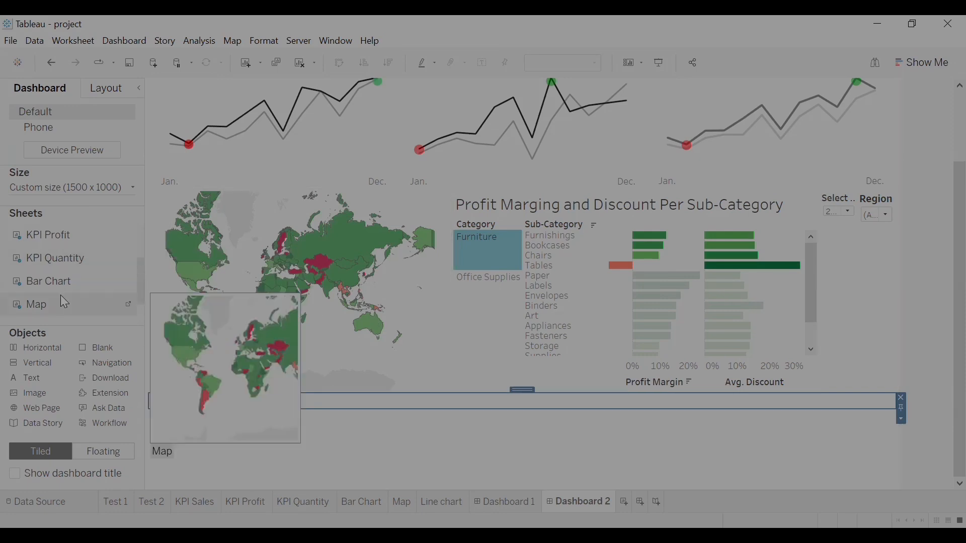
{"action": "left_click_drag", "start_coordinate": [139, 289], "coordinate": [140, 312]}
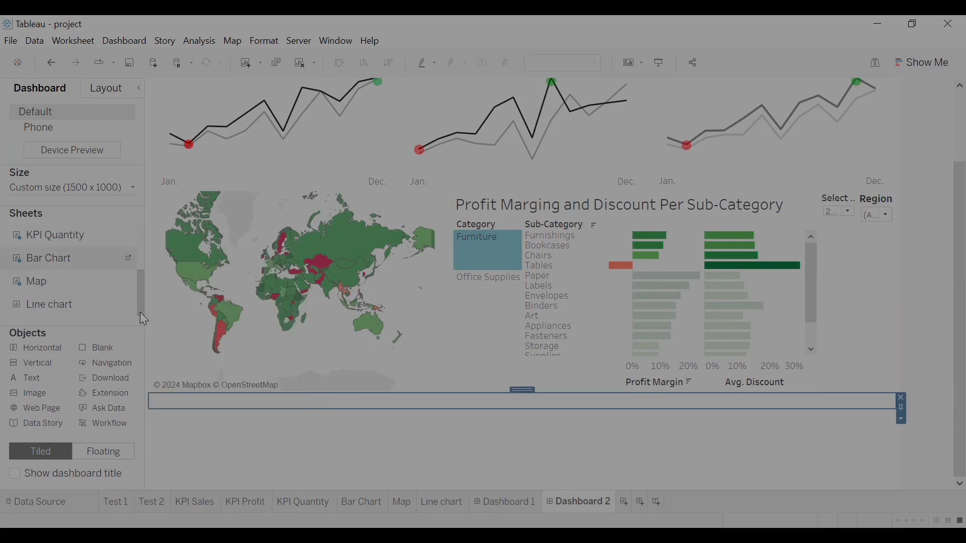
{"action": "left_click_drag", "start_coordinate": [59, 306], "coordinate": [207, 399]}
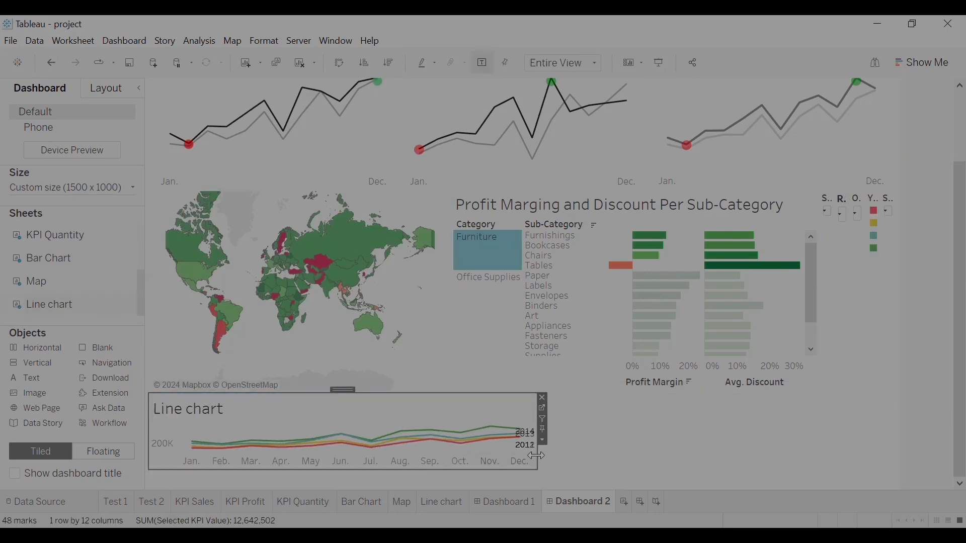
{"action": "left_click", "coordinate": [688, 422]}
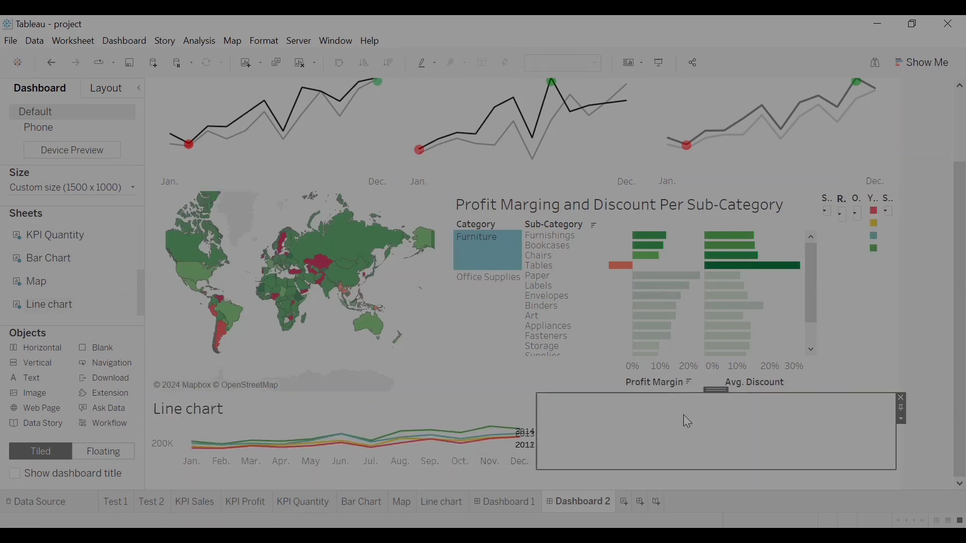
{"action": "left_click", "coordinate": [901, 397]}
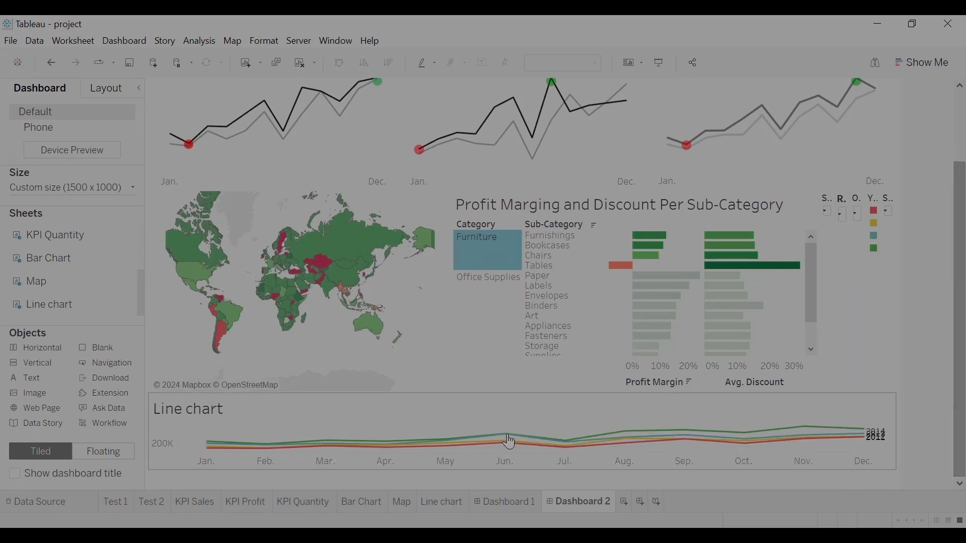
{"action": "left_click", "coordinate": [267, 420]}
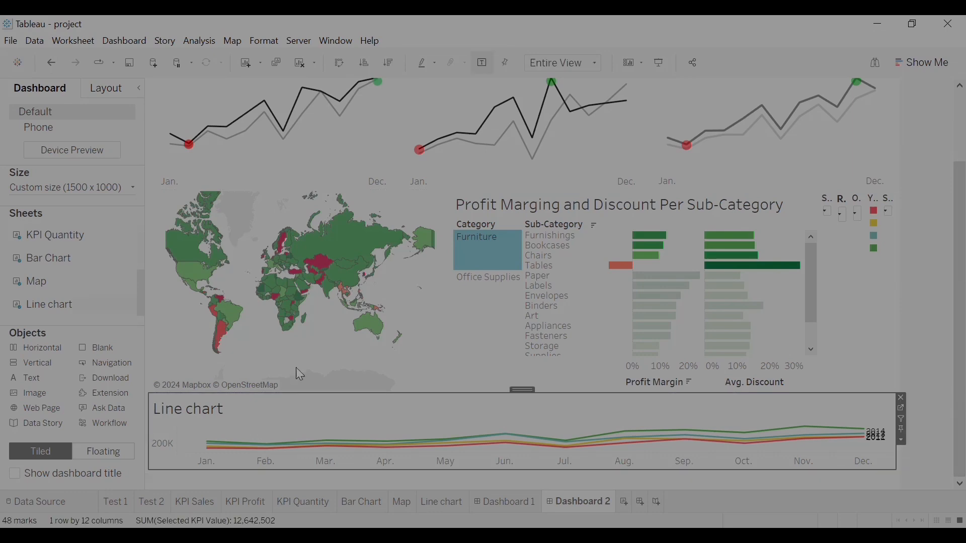
- Review the finished layout of Dashboard 1 for reference and return to Dashboard 2
{"action": "scroll", "coordinate": [944, 223], "scroll_direction": "up", "scroll_amount": 3}
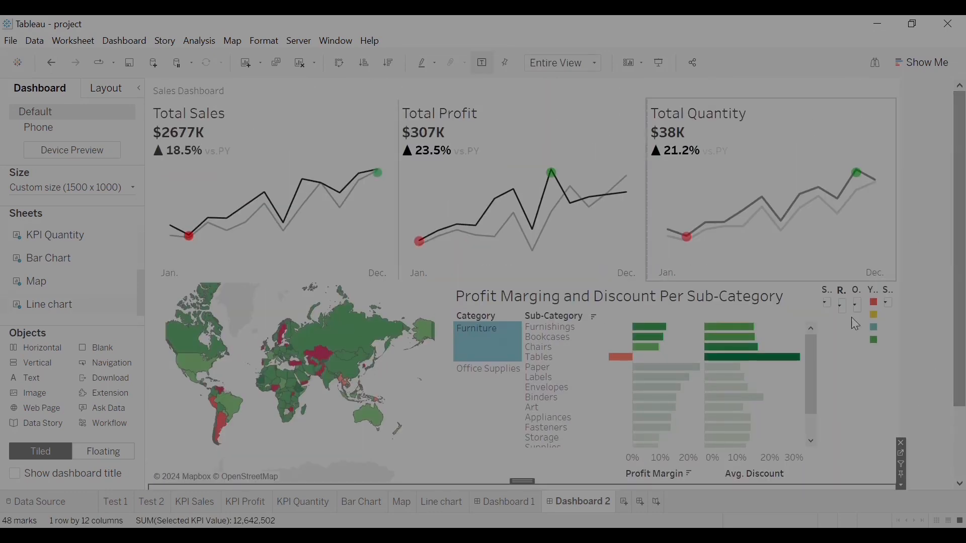
{"action": "left_click", "coordinate": [506, 502]}
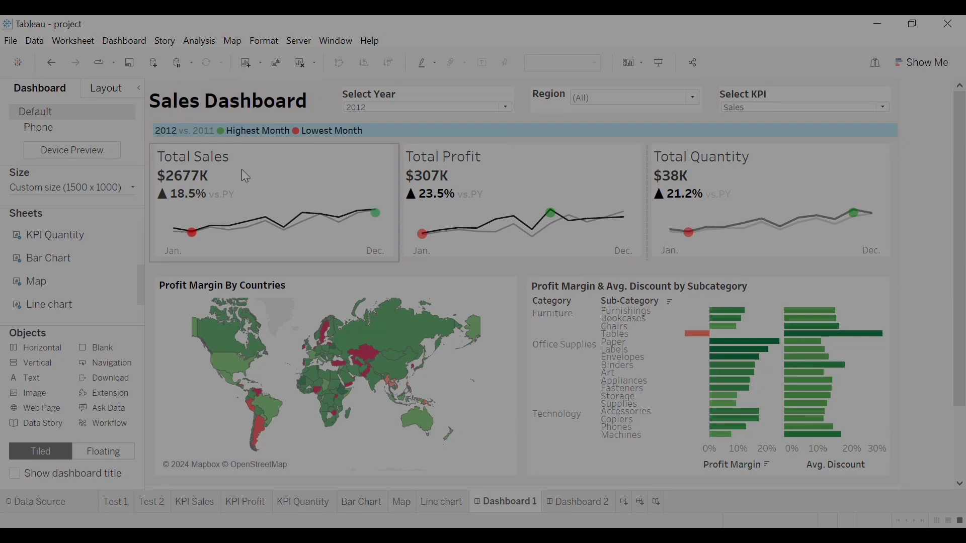
{"action": "left_click", "coordinate": [582, 501]}
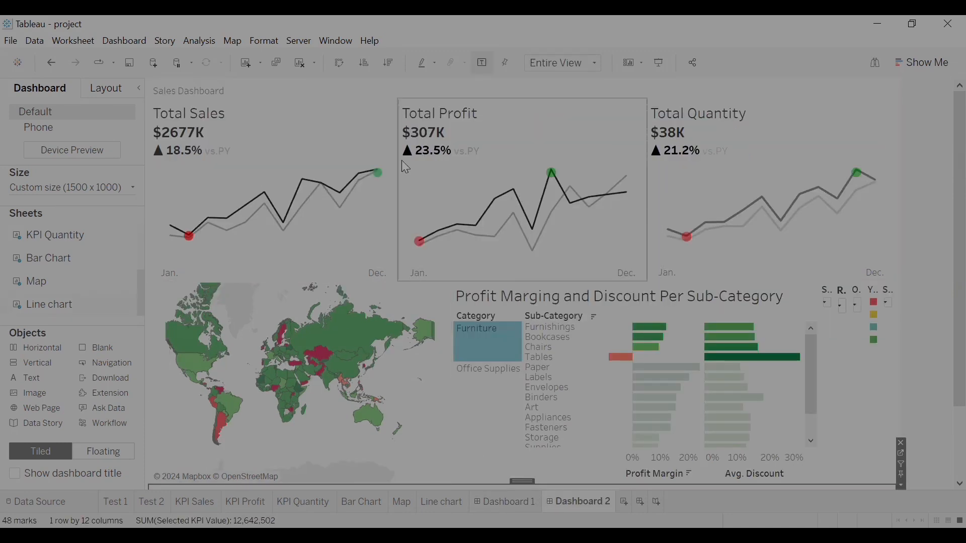
- Widen the side pane and select the Total Sales chart on Dashboard 2
{"action": "left_click_drag", "start_coordinate": [145, 269], "coordinate": [210, 267]}
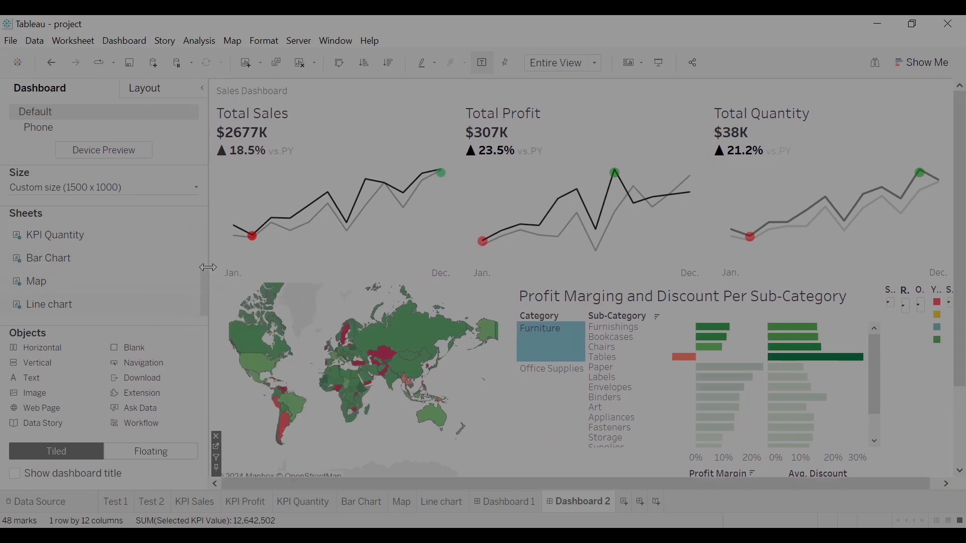
{"action": "left_click", "coordinate": [251, 184]}
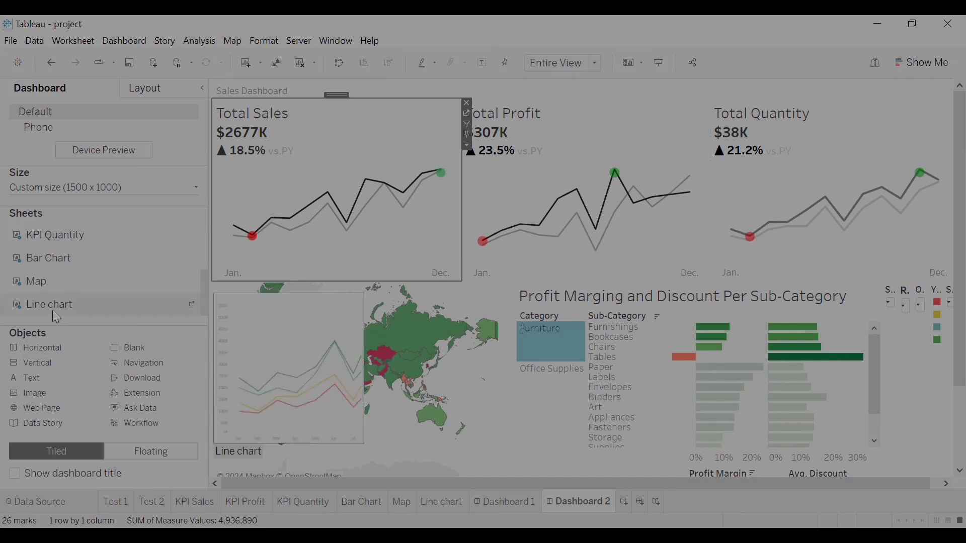
{"action": "scroll", "coordinate": [206, 280], "scroll_direction": "up", "scroll_amount": 1}
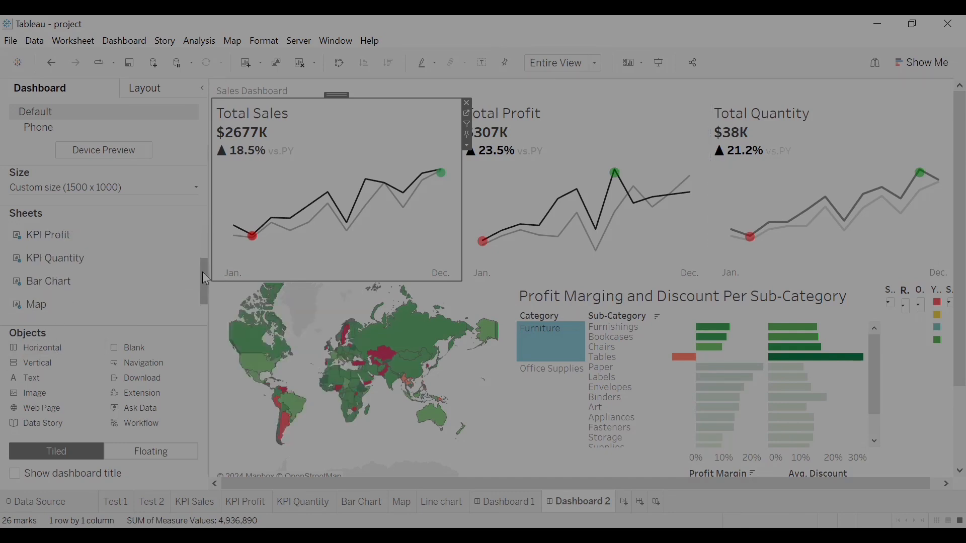
- Give the horizontal container holding the three KPI charts a pale pink background at 100% opacity
{"action": "left_click", "coordinate": [170, 92]}
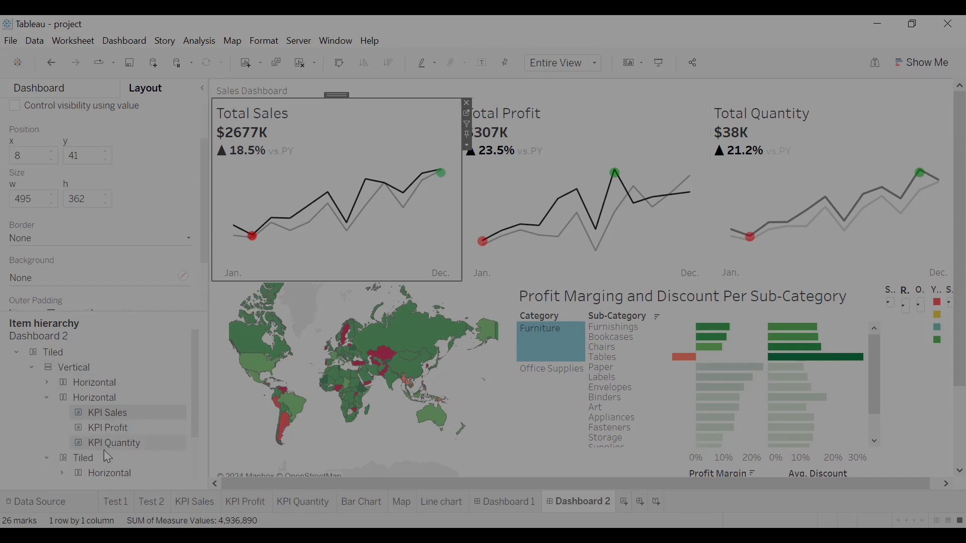
{"action": "left_click", "coordinate": [74, 368]}
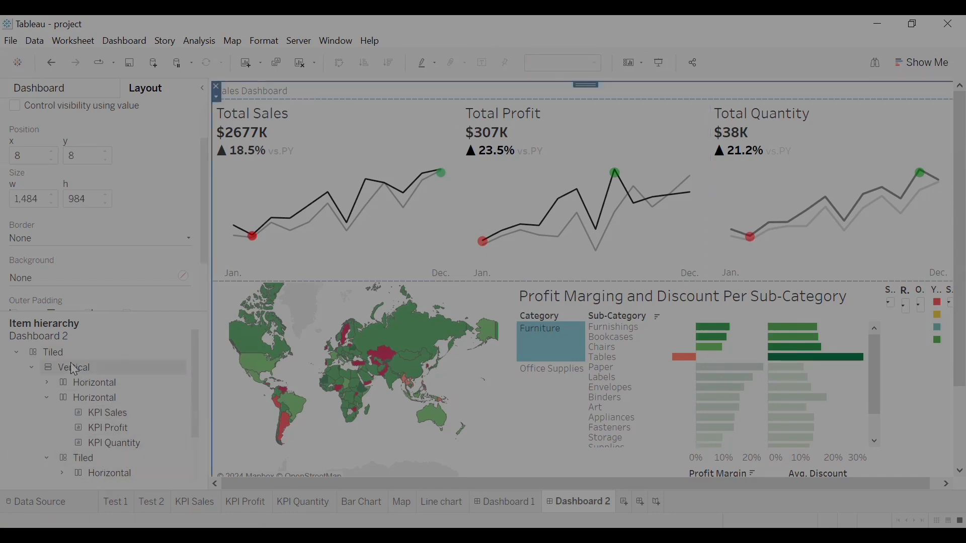
{"action": "key", "text": "Down"}
{"action": "key", "text": "Down"}
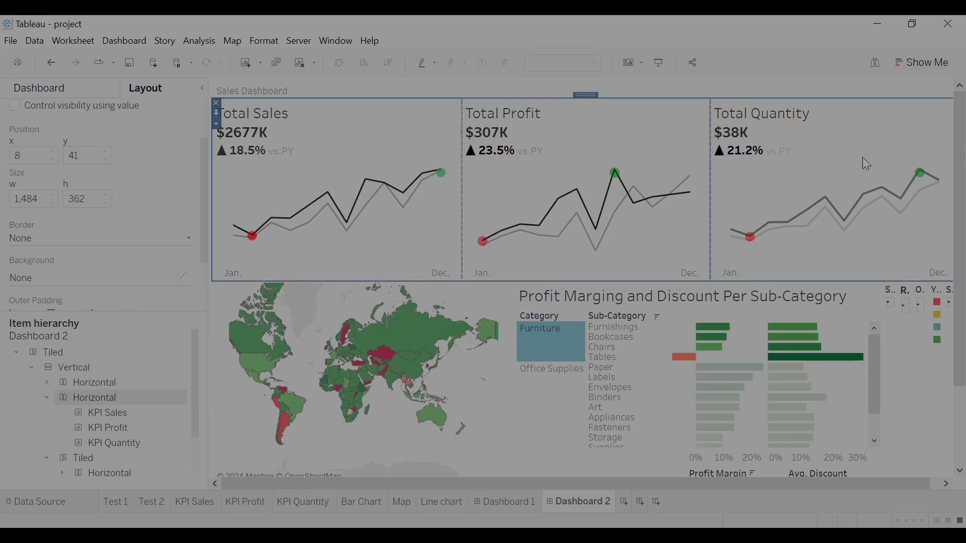
{"action": "left_click", "coordinate": [51, 278]}
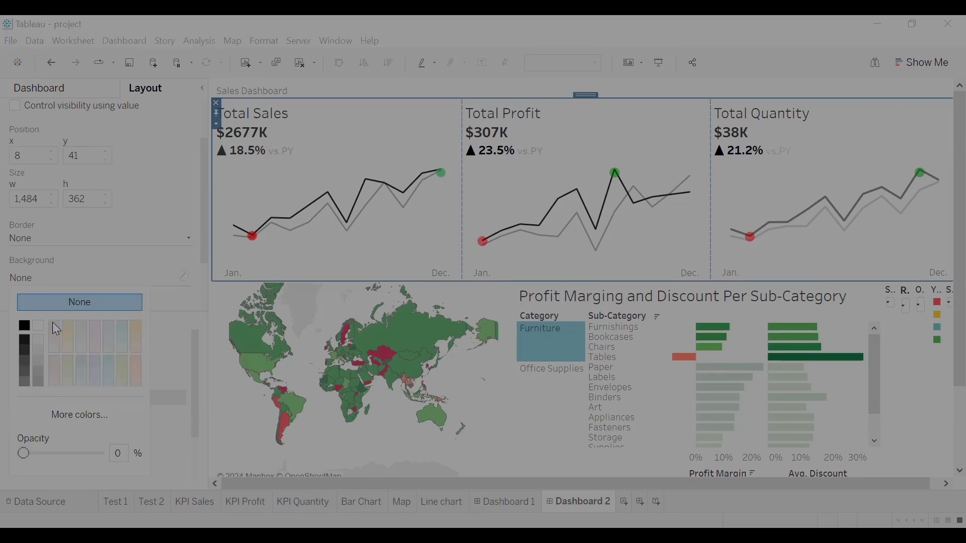
{"action": "left_click", "coordinate": [54, 361]}
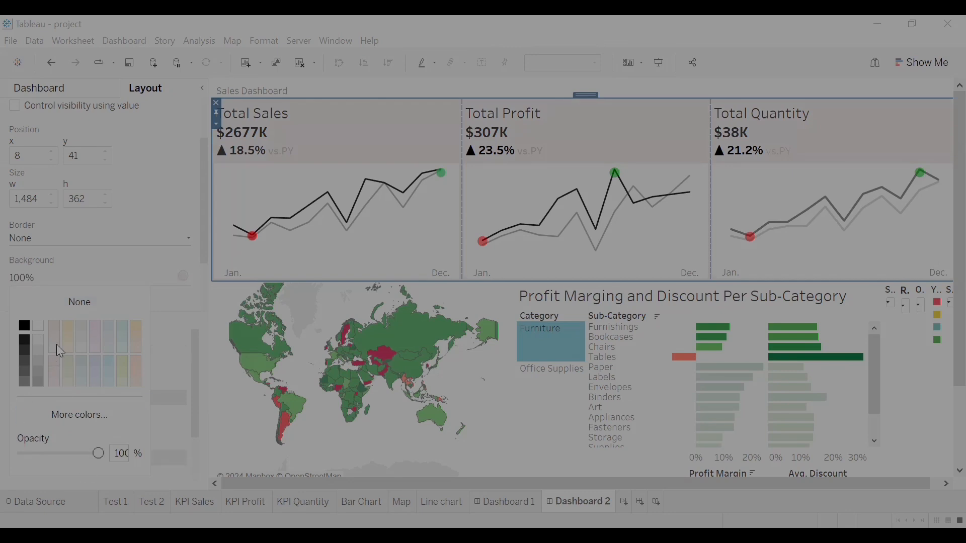
{"action": "left_click", "coordinate": [159, 146]}
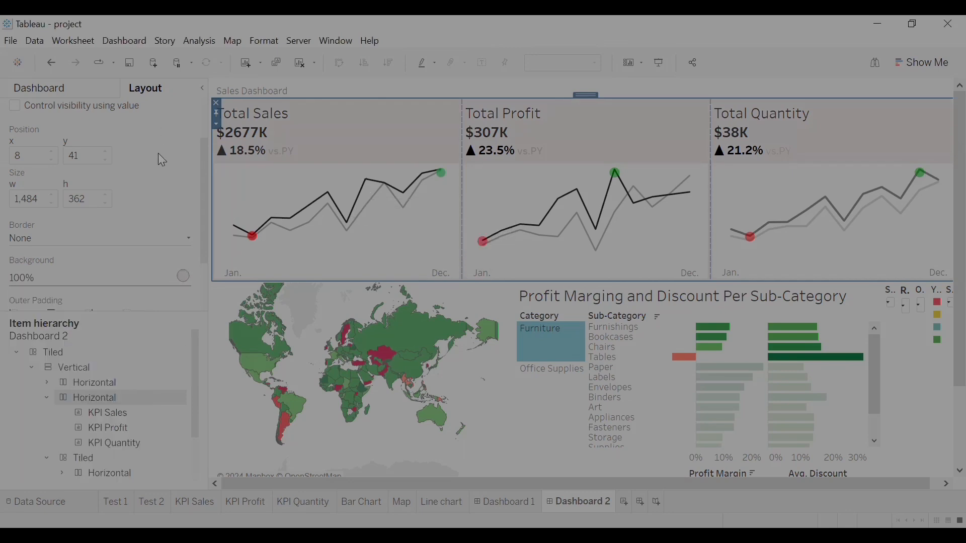
- Select the Total Sales chart, enlarge the area showing its layout settings, and set its outer padding to 5 on all sides
{"action": "left_click", "coordinate": [341, 194]}
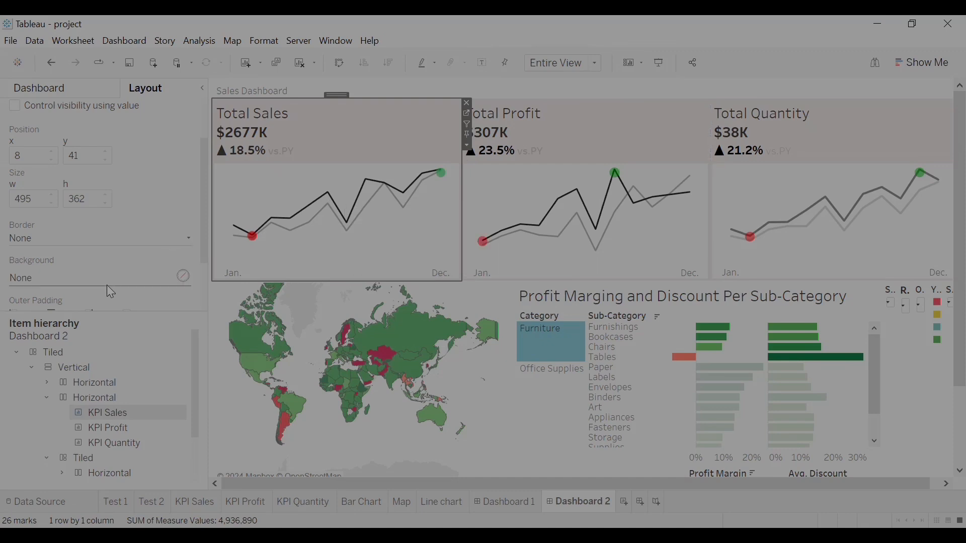
{"action": "left_click_drag", "start_coordinate": [125, 311], "coordinate": [126, 425]}
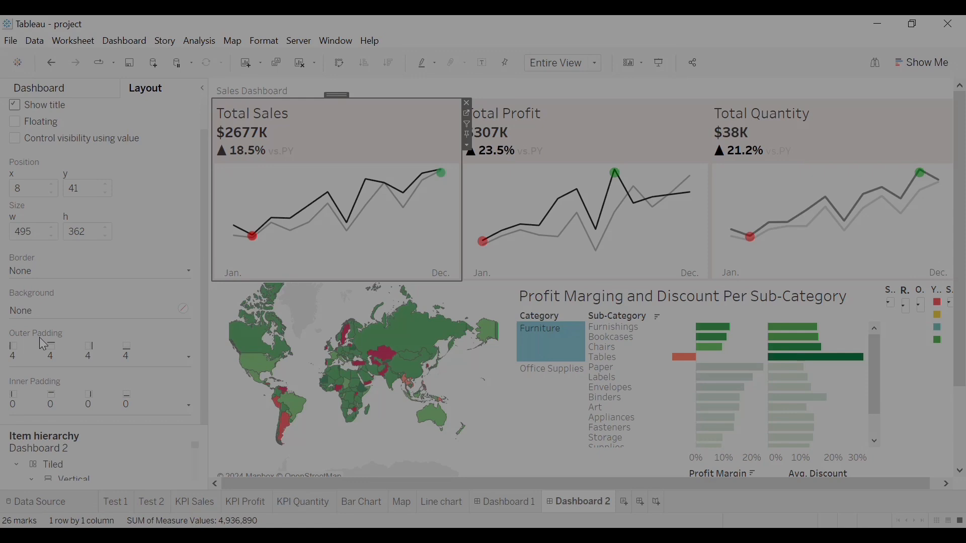
{"action": "left_click", "coordinate": [19, 355]}
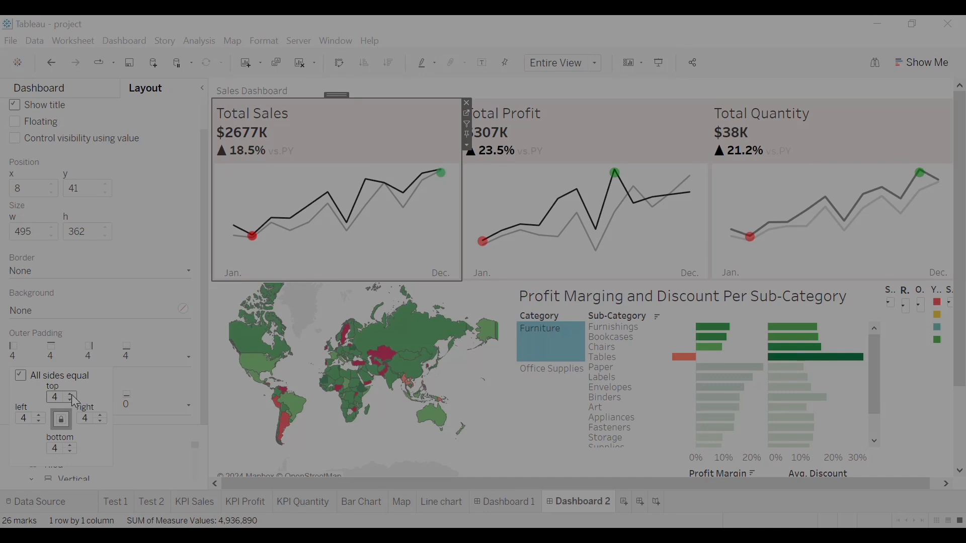
{"action": "left_click", "coordinate": [98, 271]}
{"action": "left_click", "coordinate": [263, 173]}
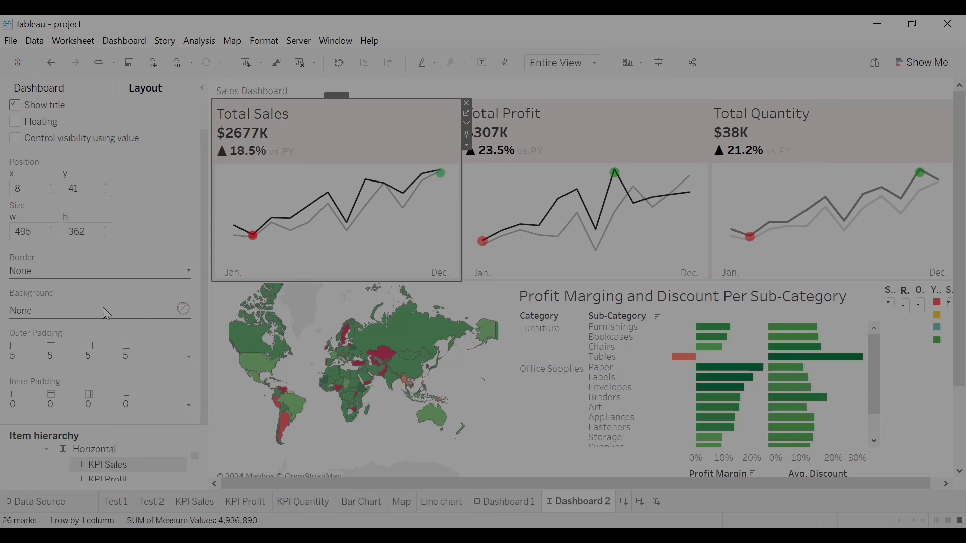
- Give the Total Sales chart a white background at 100% opacity
{"action": "left_click", "coordinate": [103, 308]}
{"action": "left_click", "coordinate": [38, 359]}
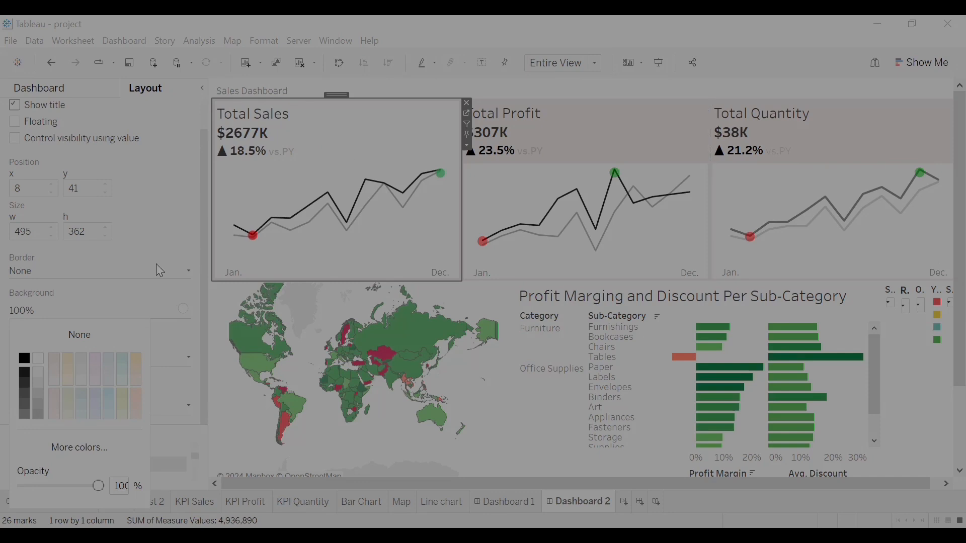
{"action": "left_click", "coordinate": [114, 292]}
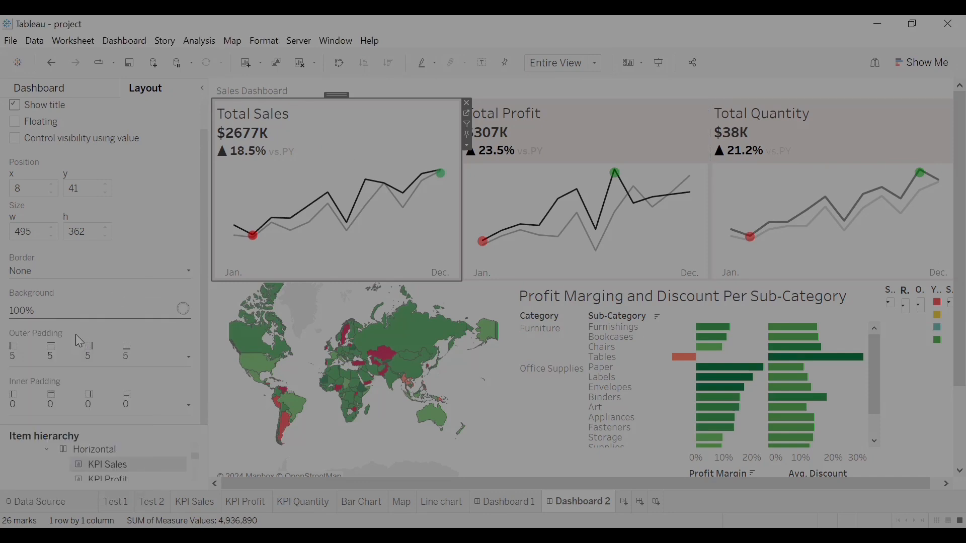
- Increase the Total Sales chart's outer padding to 20 on all sides
{"action": "left_click", "coordinate": [19, 356]}
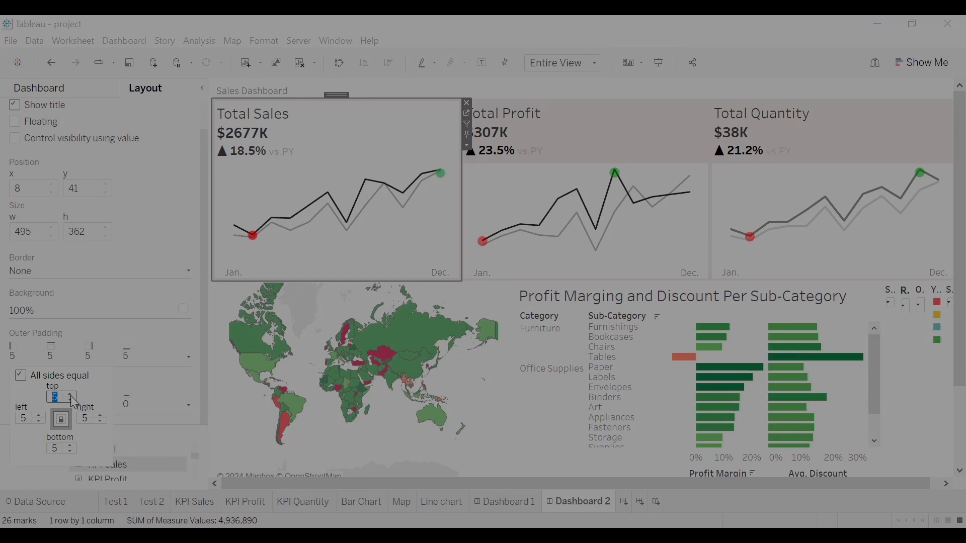
{"action": "left_click", "coordinate": [71, 396]}
{"action": "left_click", "coordinate": [71, 396]}
{"action": "left_click", "coordinate": [71, 396]}
{"action": "left_click", "coordinate": [71, 396]}
{"action": "left_click", "coordinate": [71, 396]}
{"action": "left_click", "coordinate": [71, 396]}
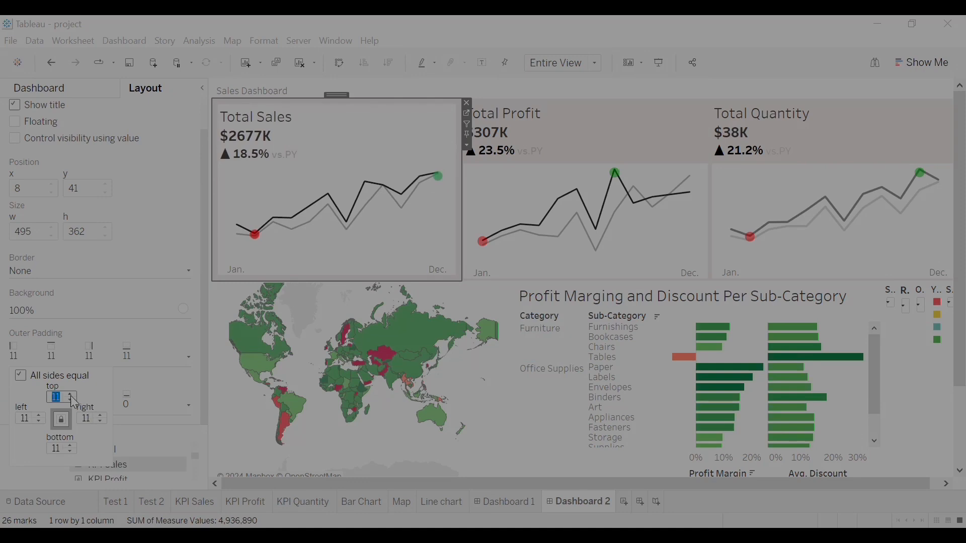
{"action": "left_click", "coordinate": [71, 395]}
{"action": "left_click", "coordinate": [71, 396]}
{"action": "left_click", "coordinate": [70, 396]}
{"action": "left_click", "coordinate": [71, 396]}
{"action": "left_click", "coordinate": [71, 396]}
{"action": "left_click", "coordinate": [71, 396]}
{"action": "left_click", "coordinate": [71, 396]}
{"action": "left_click", "coordinate": [71, 396]}
{"action": "left_click", "coordinate": [71, 396]}
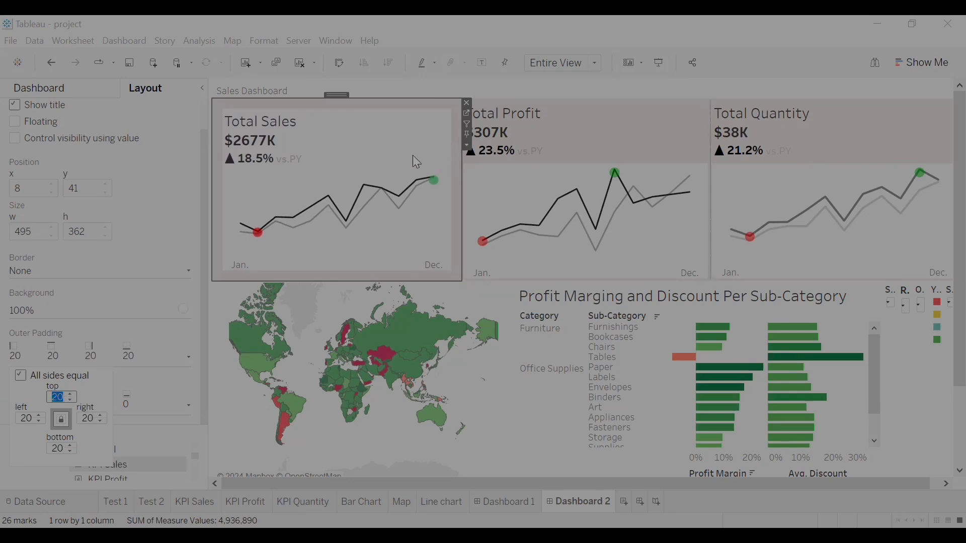
- Shorten the row of KPI charts to a height of 269
{"action": "left_click_drag", "start_coordinate": [341, 280], "coordinate": [351, 234]}
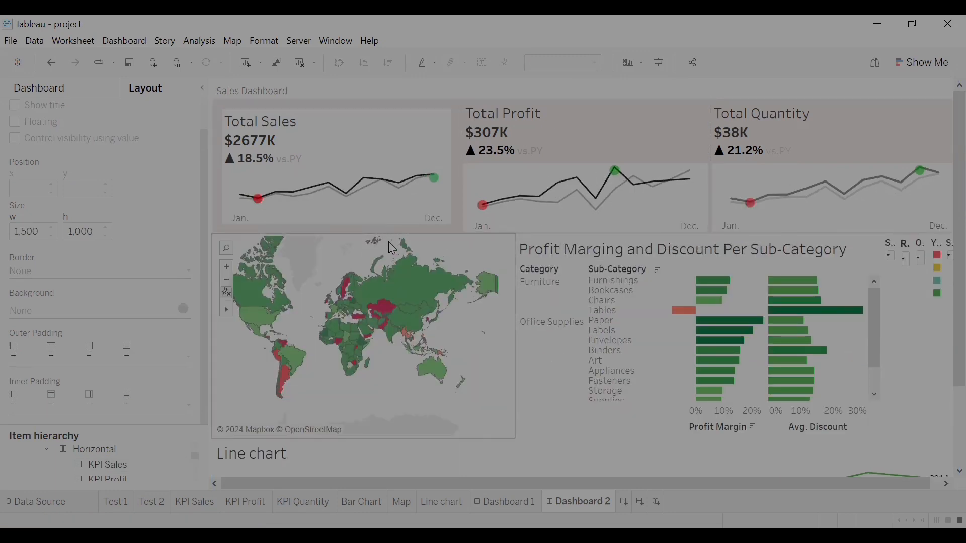
{"action": "left_click", "coordinate": [331, 200]}
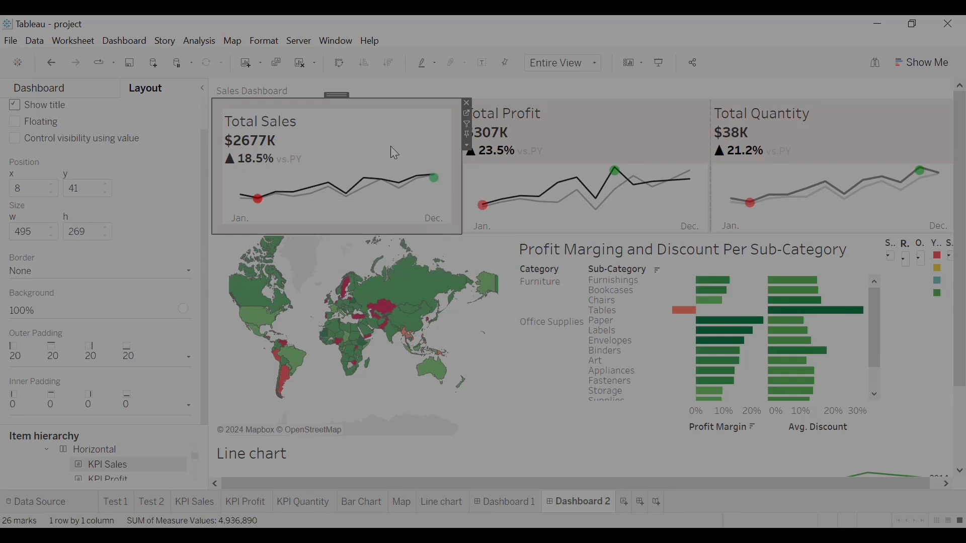
- Give the Total Profit chart a white background at 100% opacity
{"action": "left_click", "coordinate": [573, 123]}
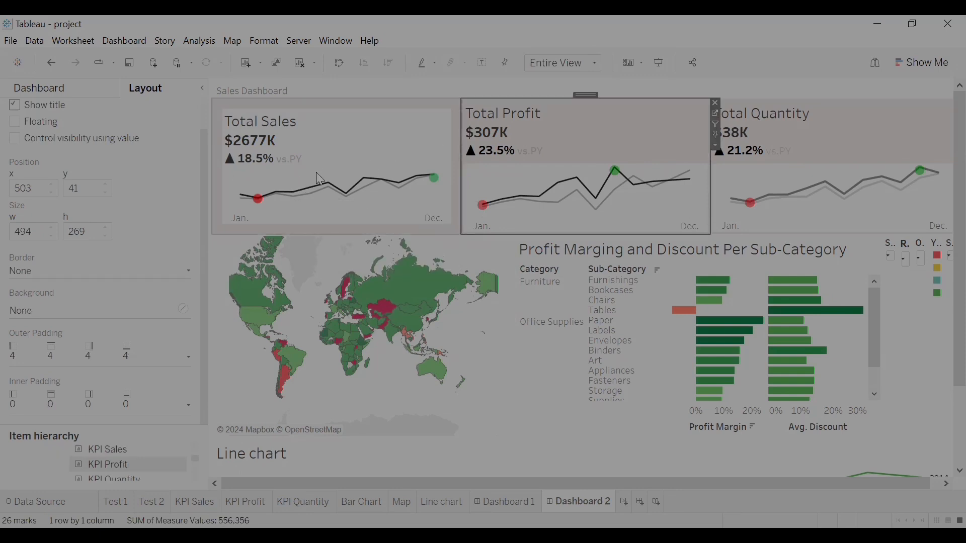
{"action": "mouse_move", "coordinate": [330, 195]}
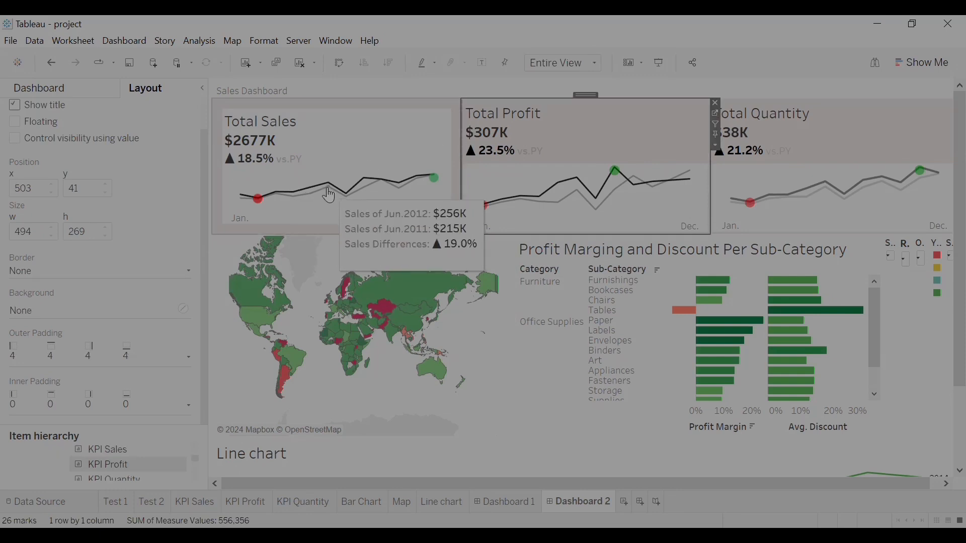
{"action": "left_click", "coordinate": [63, 315]}
{"action": "left_click", "coordinate": [38, 360]}
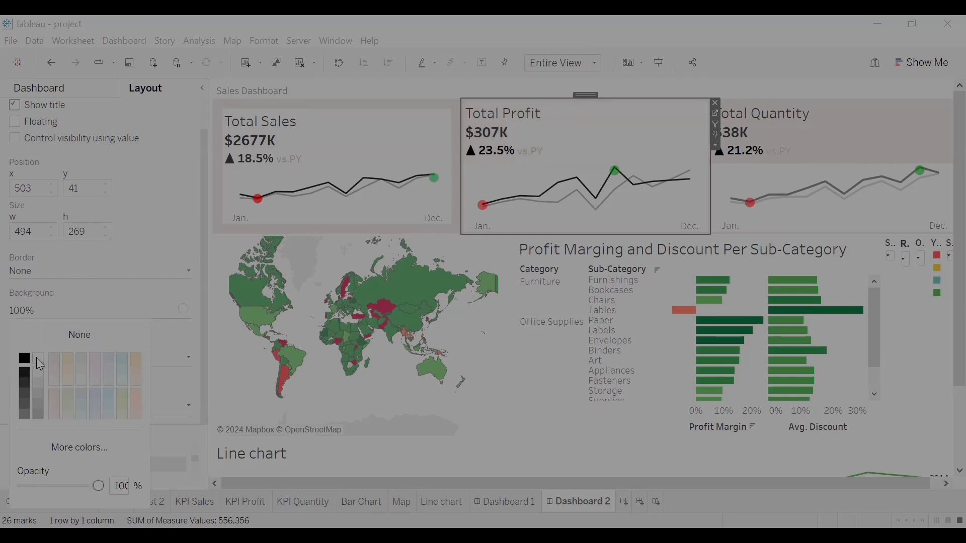
{"action": "left_click", "coordinate": [79, 303]}
- Set the Total Profit chart's outer padding on all sides to match the 20 used for Total Sales
{"action": "left_click", "coordinate": [348, 157]}
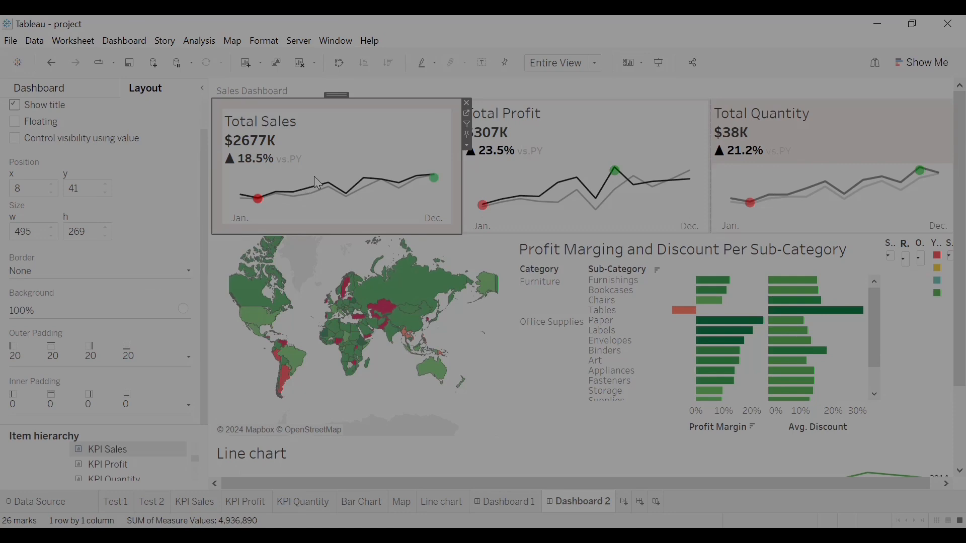
{"action": "left_click", "coordinate": [508, 160]}
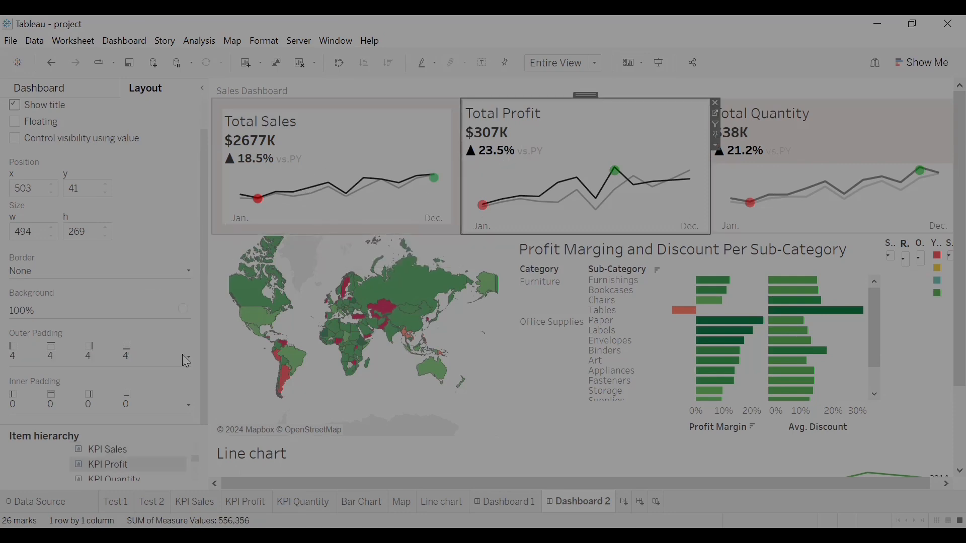
{"action": "left_click", "coordinate": [17, 352]}
{"action": "left_click", "coordinate": [69, 395]}
{"action": "left_click", "coordinate": [69, 395]}
{"action": "left_click", "coordinate": [68, 395]}
{"action": "left_click", "coordinate": [69, 396]}
{"action": "left_click", "coordinate": [69, 396]}
{"action": "left_click", "coordinate": [69, 395]}
{"action": "left_click", "coordinate": [69, 395]}
{"action": "left_click", "coordinate": [69, 395]}
{"action": "left_click", "coordinate": [69, 396]}
{"action": "left_click", "coordinate": [69, 396]}
{"action": "left_click", "coordinate": [69, 396]}
- Give the Total Quantity chart a white background at 100% opacity
{"action": "left_click", "coordinate": [852, 142]}
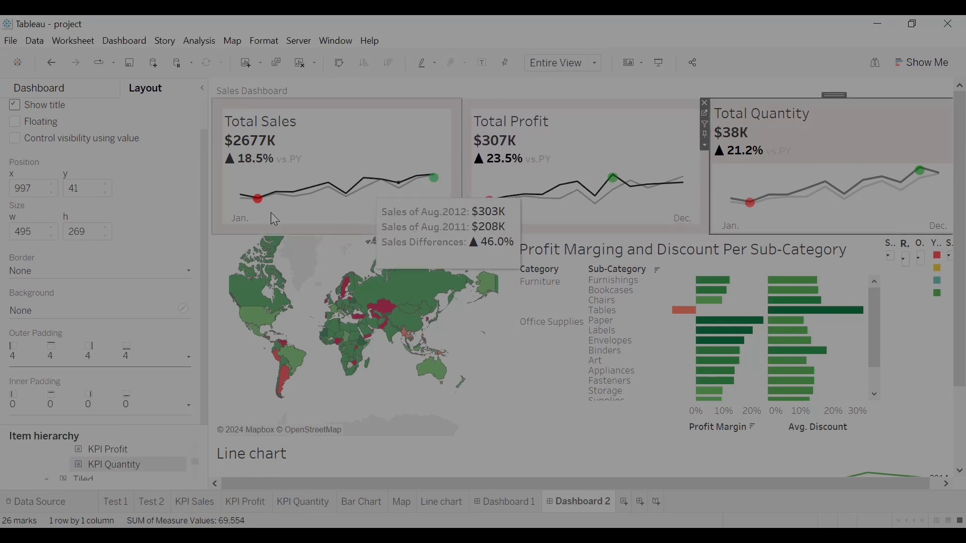
{"action": "left_click", "coordinate": [112, 304]}
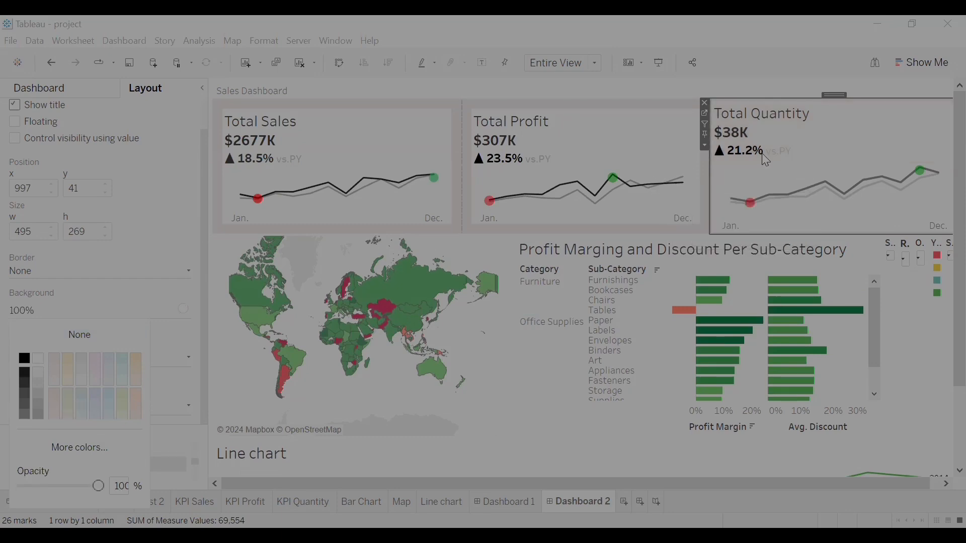
{"action": "left_click", "coordinate": [98, 294]}
- Set the Total Quantity chart's outer padding to 20 on all sides
{"action": "left_click", "coordinate": [20, 349]}
{"action": "left_click", "coordinate": [69, 396]}
{"action": "left_click", "coordinate": [70, 395]}
{"action": "left_click", "coordinate": [70, 396]}
{"action": "left_click", "coordinate": [69, 395]}
{"action": "left_click", "coordinate": [70, 395]}
{"action": "left_click", "coordinate": [69, 395]}
{"action": "left_click", "coordinate": [69, 395]}
{"action": "left_click", "coordinate": [69, 395]}
{"action": "left_click", "coordinate": [69, 395]}
{"action": "left_click", "coordinate": [69, 395]}
{"action": "left_click", "coordinate": [70, 395]}
{"action": "left_click", "coordinate": [69, 395]}
{"action": "left_click", "coordinate": [70, 396]}
{"action": "left_click", "coordinate": [69, 395]}
{"action": "left_click", "coordinate": [70, 395]}
{"action": "left_click", "coordinate": [69, 395]}
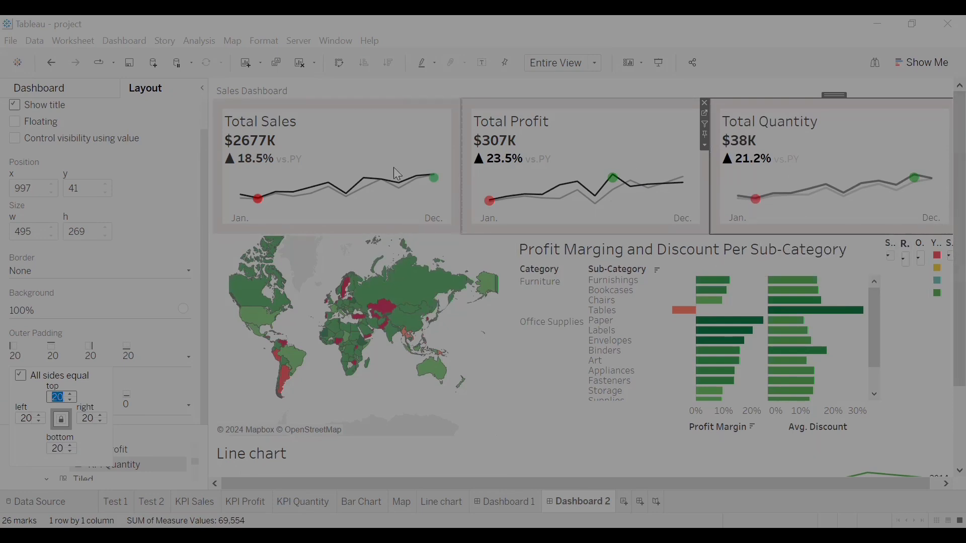
- Remove the Year of Order Date color legend beside the bar chart
{"action": "left_click", "coordinate": [448, 255]}
{"action": "left_click", "coordinate": [516, 284]}
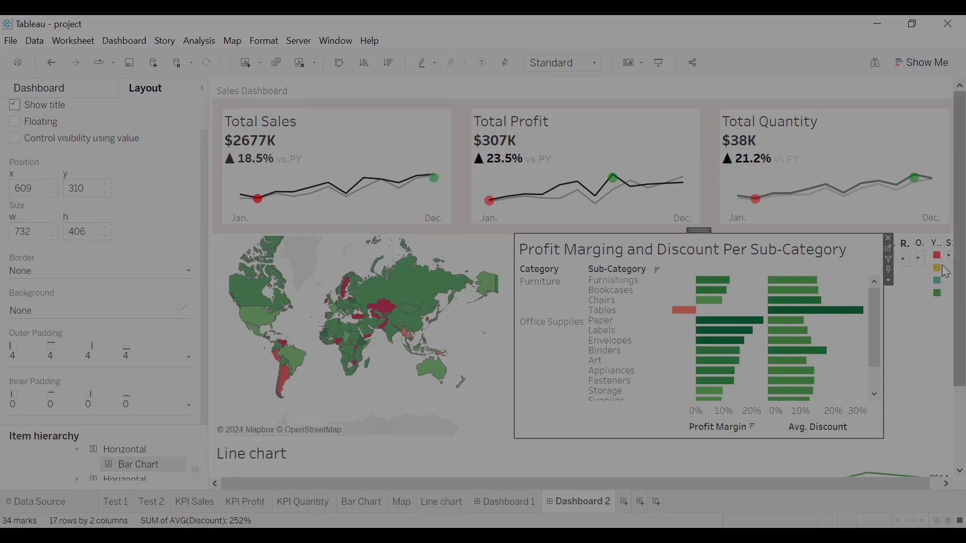
{"action": "left_click_drag", "start_coordinate": [721, 484], "coordinate": [850, 487]}
{"action": "left_click", "coordinate": [927, 257]}
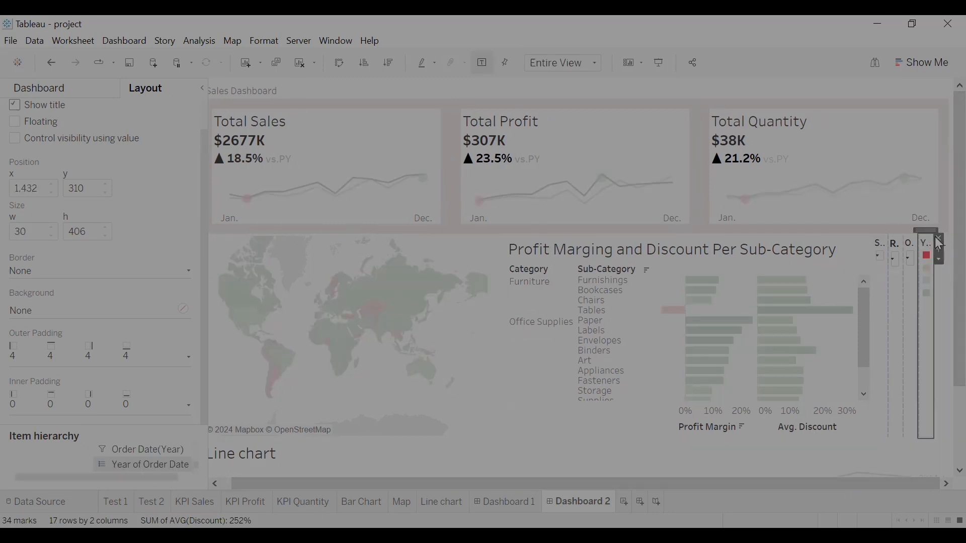
{"action": "left_click", "coordinate": [939, 240]}
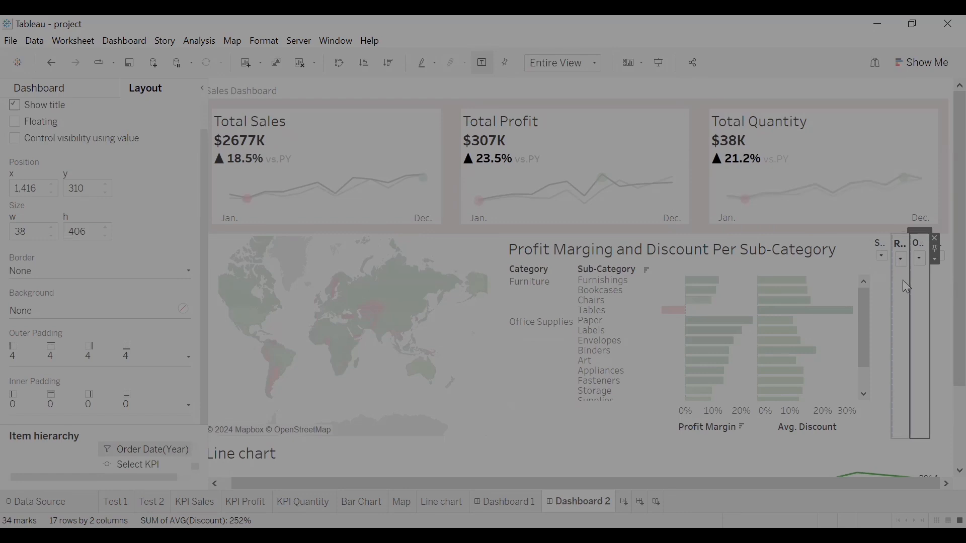
- Remove the Order Date (Year) filter beside the bar chart
{"action": "left_click", "coordinate": [902, 280]}
{"action": "left_click", "coordinate": [883, 277]}
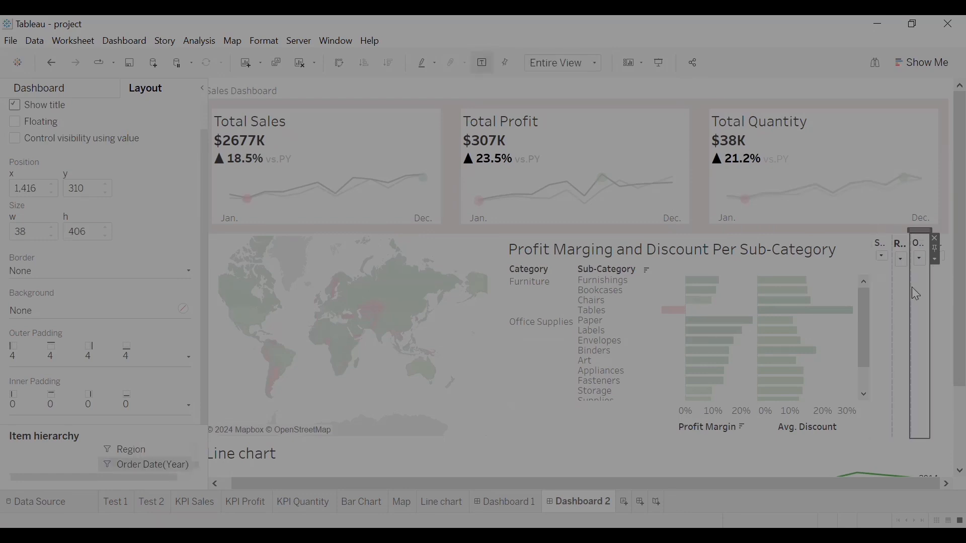
{"action": "left_click", "coordinate": [904, 301]}
{"action": "left_click", "coordinate": [901, 295]}
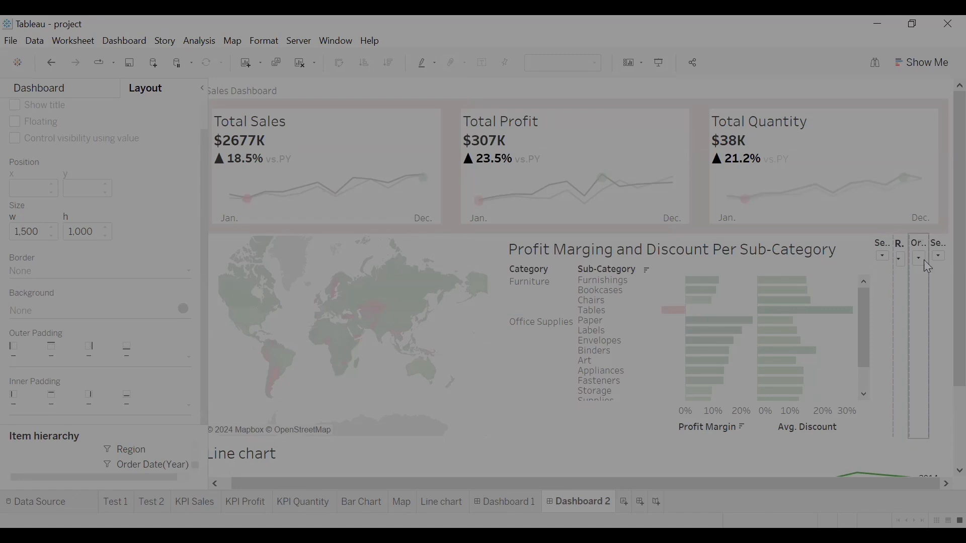
{"action": "left_click", "coordinate": [923, 265]}
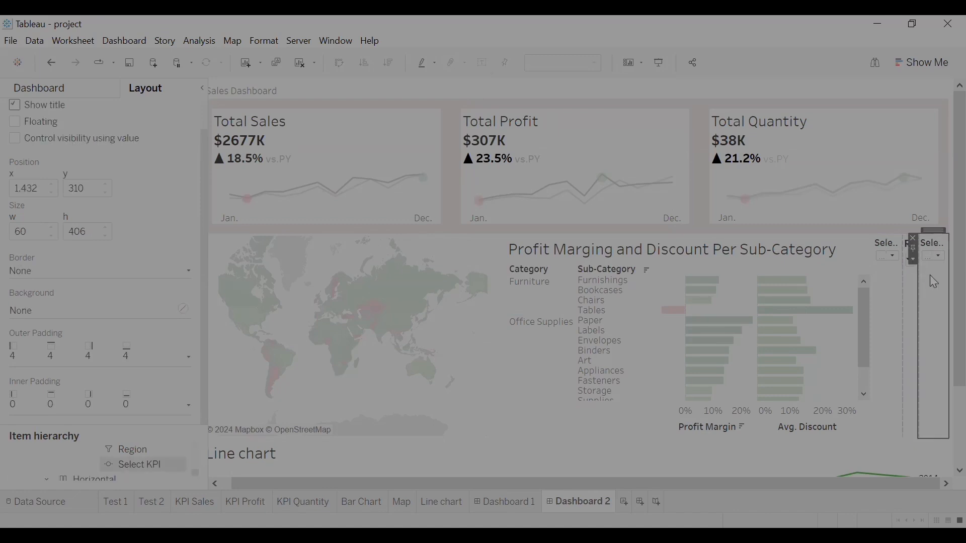
- Try removing the Select KPI parameter control beside the bar chart and check the line chart below
{"action": "left_click", "coordinate": [913, 238]}
{"action": "left_click_drag", "start_coordinate": [932, 282], "coordinate": [936, 304]}
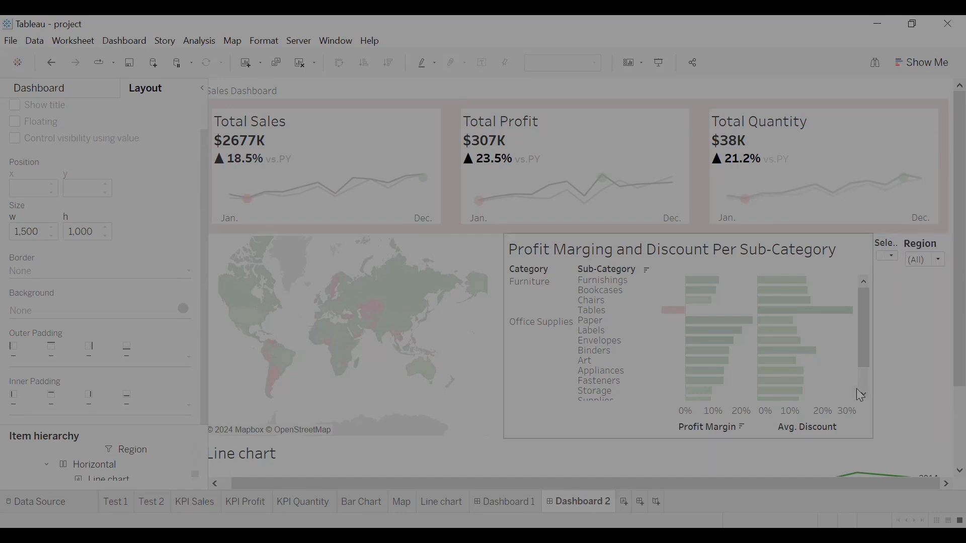
{"action": "scroll", "coordinate": [947, 268], "scroll_direction": "down", "scroll_amount": 3}
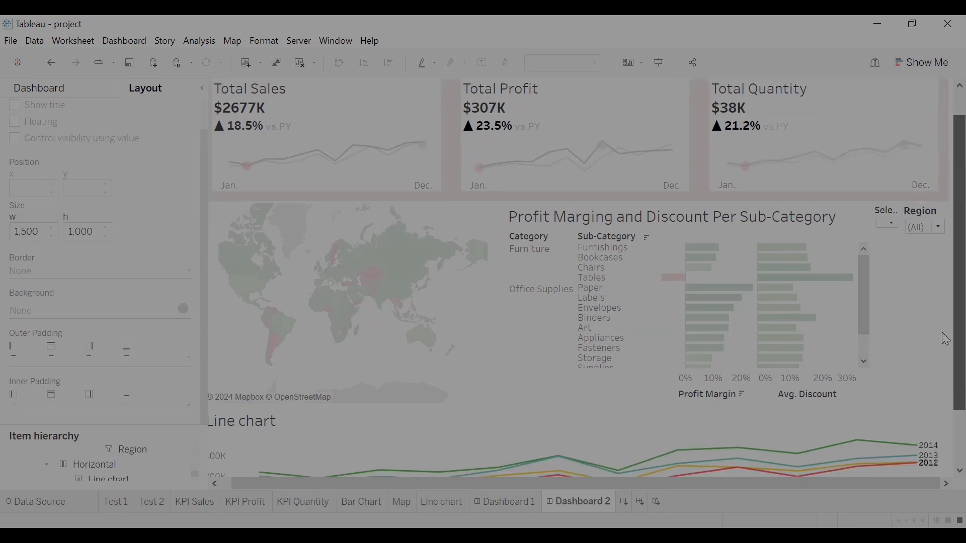
{"action": "scroll", "coordinate": [943, 312], "scroll_direction": "up", "scroll_amount": 3}
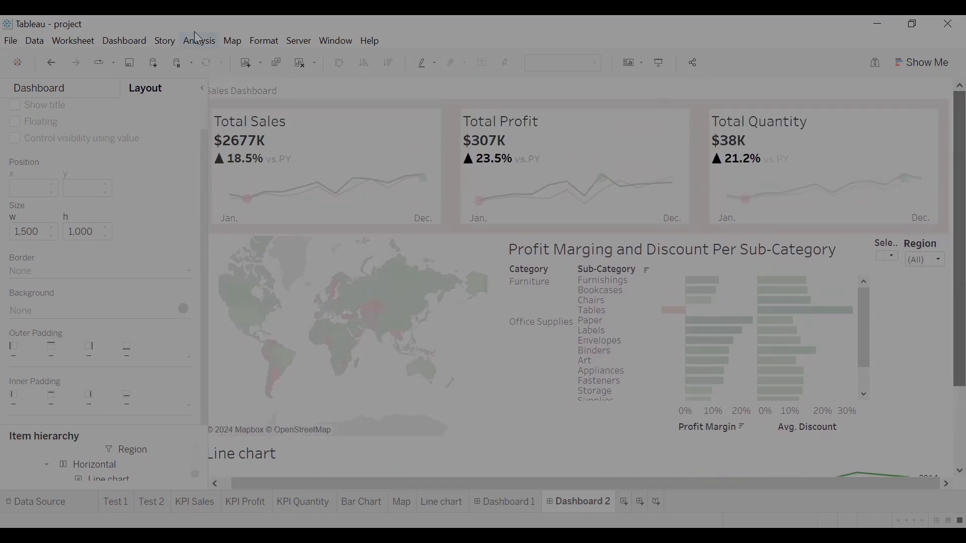
- Undo the removal of the Select KPI parameter control
{"action": "left_click", "coordinate": [53, 64]}
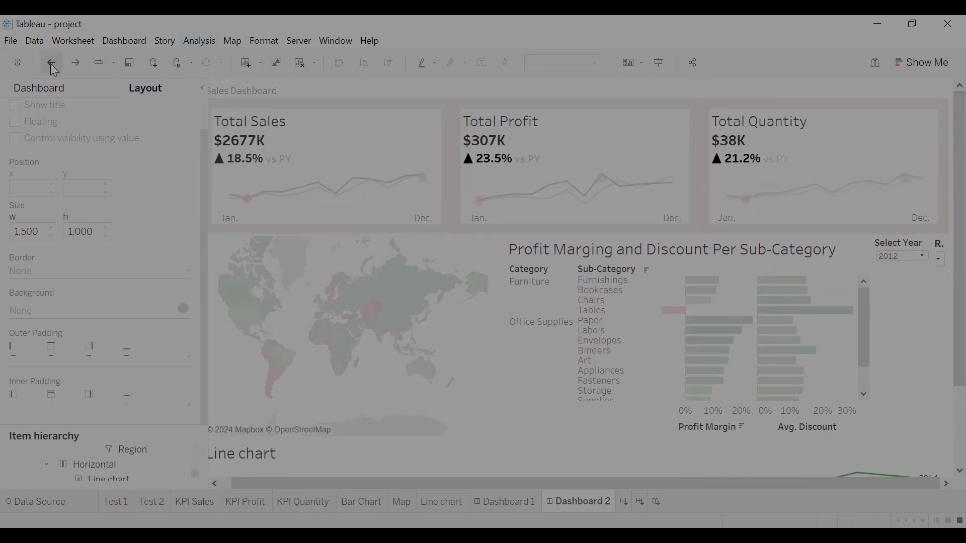
{"action": "left_click", "coordinate": [870, 289]}
{"action": "left_click", "coordinate": [941, 289]}
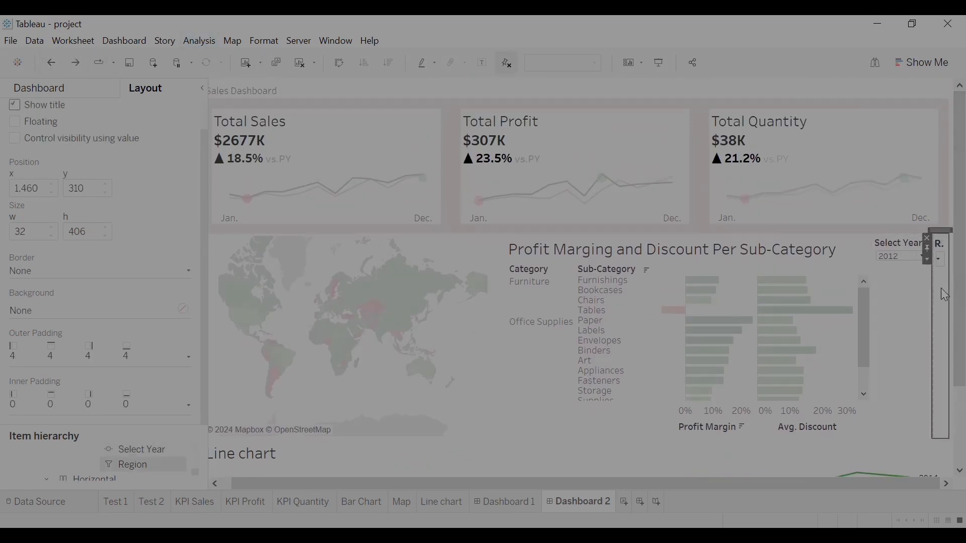
{"action": "left_click", "coordinate": [52, 64]}
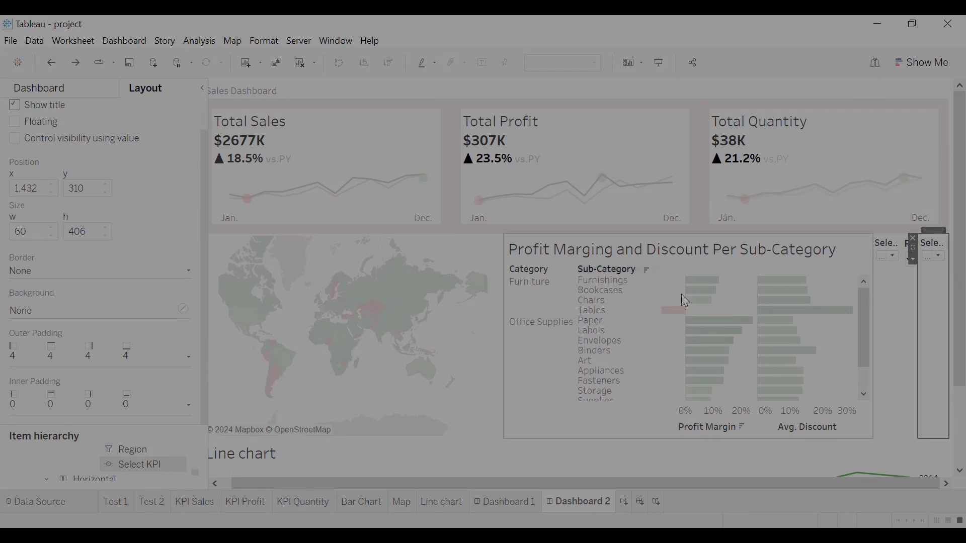
{"action": "left_click", "coordinate": [907, 297]}
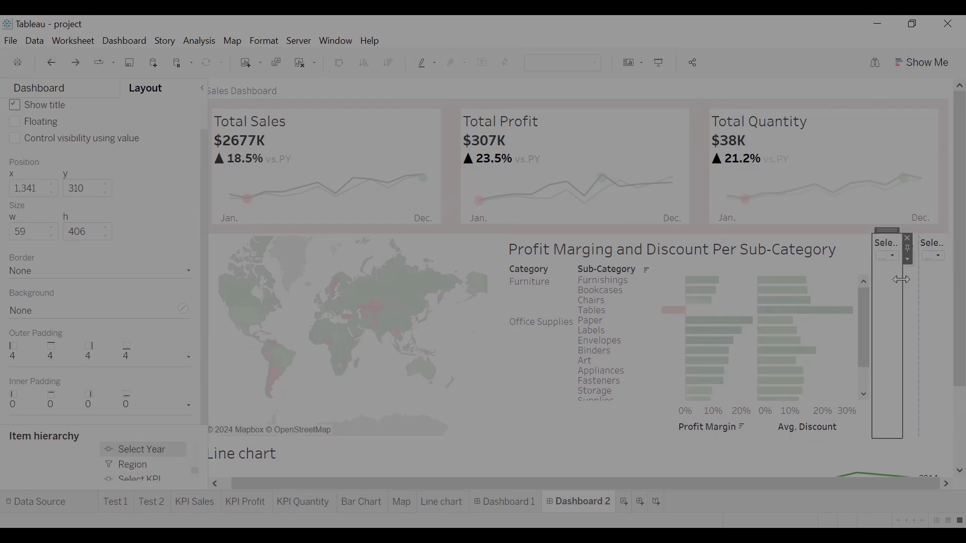
{"action": "left_click", "coordinate": [934, 278]}
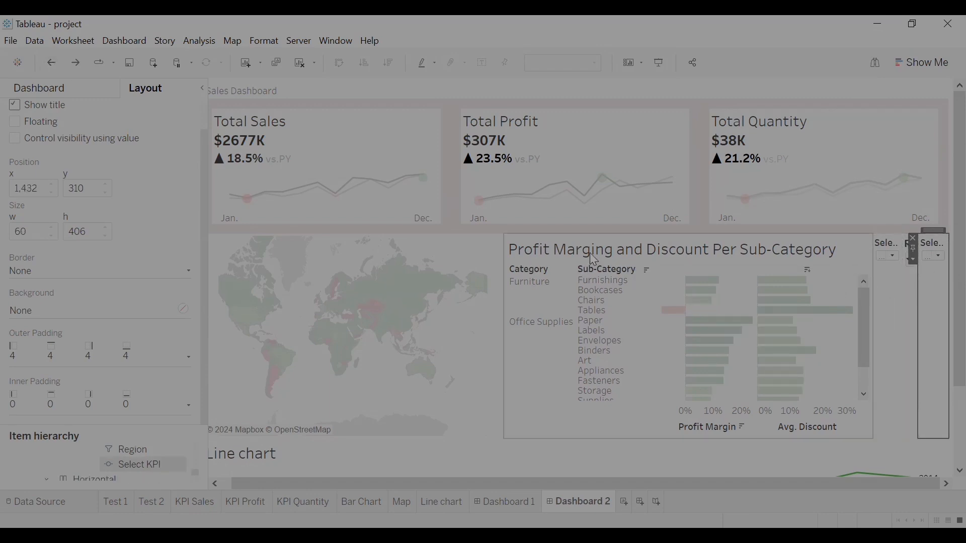
{"action": "left_click", "coordinate": [405, 381]}
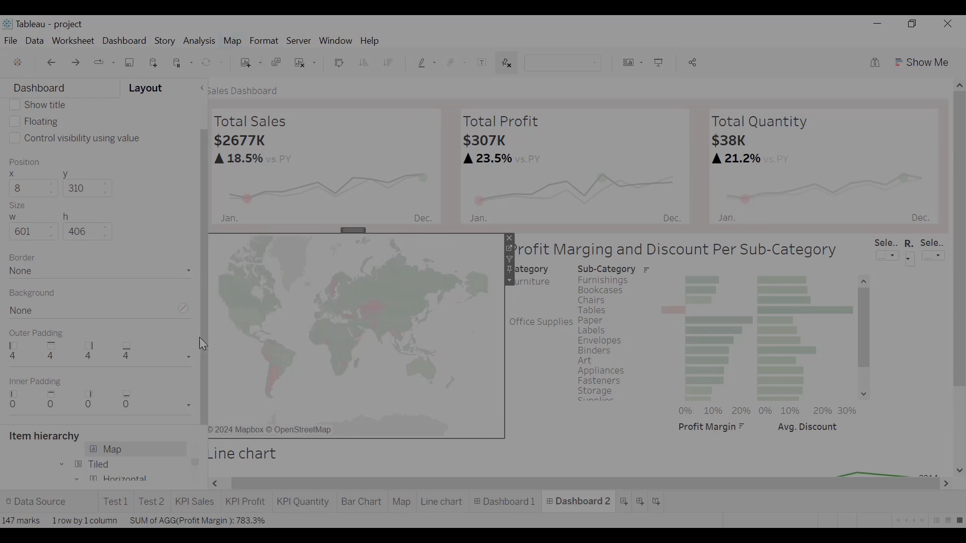
- Give the outer tiled container holding the map, bar chart and filter controls a light pink background
{"action": "left_click_drag", "start_coordinate": [204, 339], "coordinate": [207, 342]}
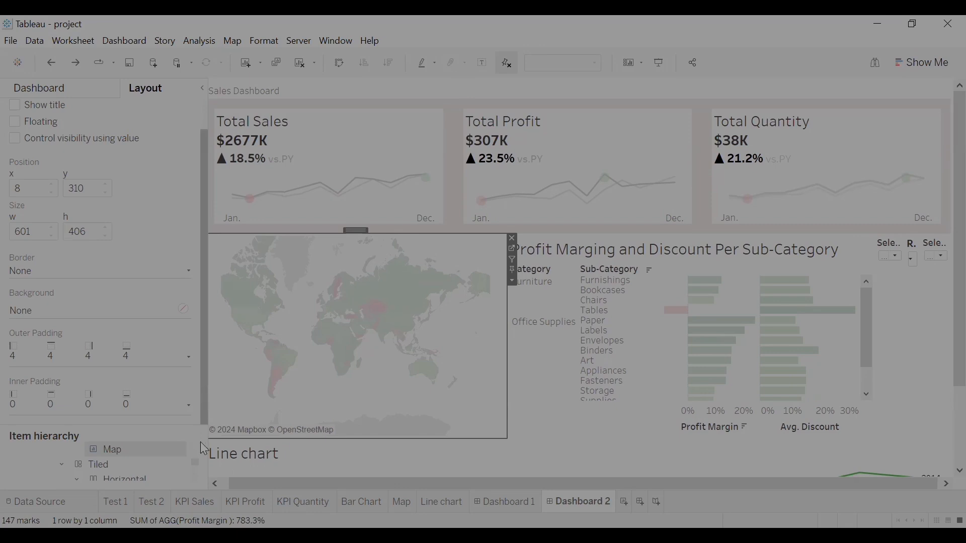
{"action": "left_click_drag", "start_coordinate": [157, 431], "coordinate": [153, 308]}
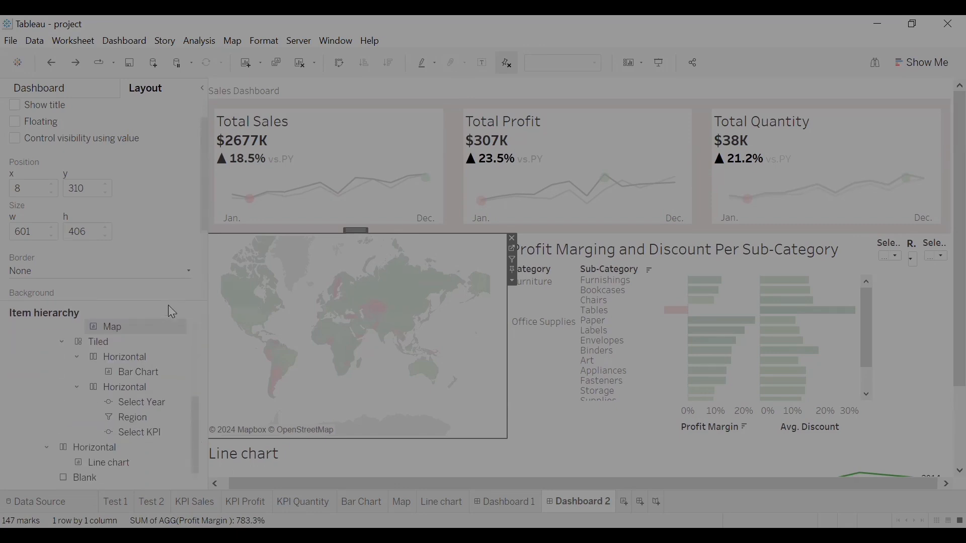
{"action": "left_click", "coordinate": [109, 362]}
{"action": "left_click", "coordinate": [139, 391]}
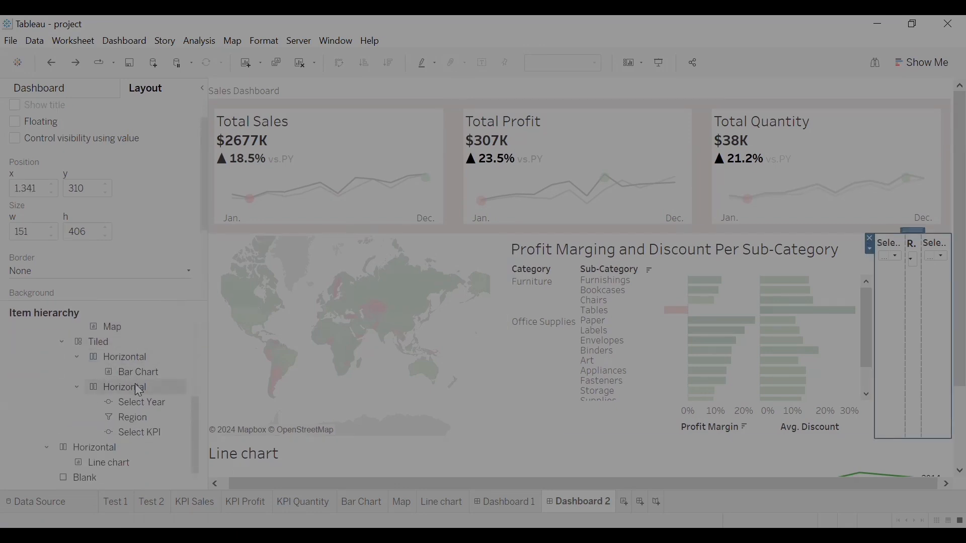
{"action": "left_click", "coordinate": [114, 344]}
{"action": "left_click_drag", "start_coordinate": [112, 330], "coordinate": [113, 327]}
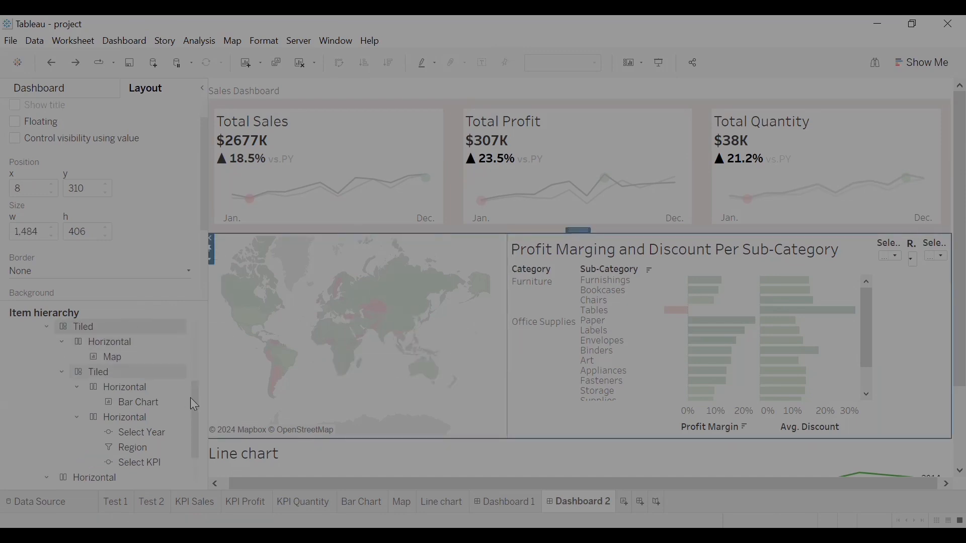
{"action": "left_click_drag", "start_coordinate": [194, 395], "coordinate": [196, 382]}
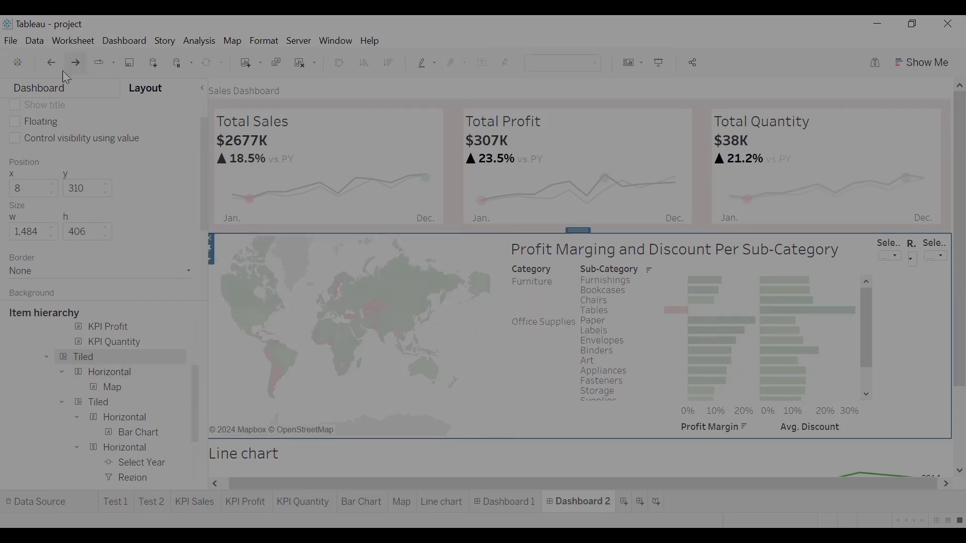
{"action": "left_click", "coordinate": [54, 90]}
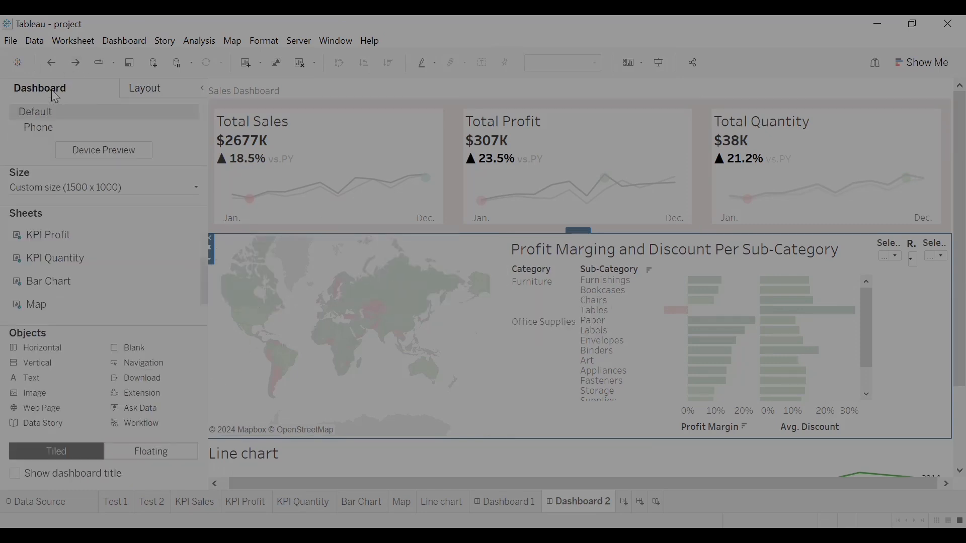
{"action": "left_click", "coordinate": [126, 89]}
{"action": "left_click_drag", "start_coordinate": [51, 301], "coordinate": [52, 362]}
{"action": "left_click", "coordinate": [61, 307]}
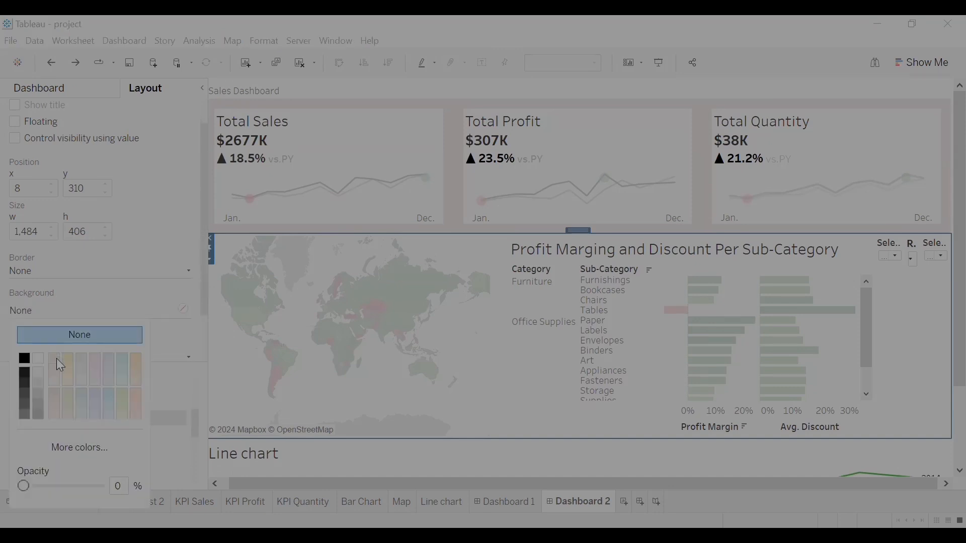
{"action": "left_click", "coordinate": [57, 359]}
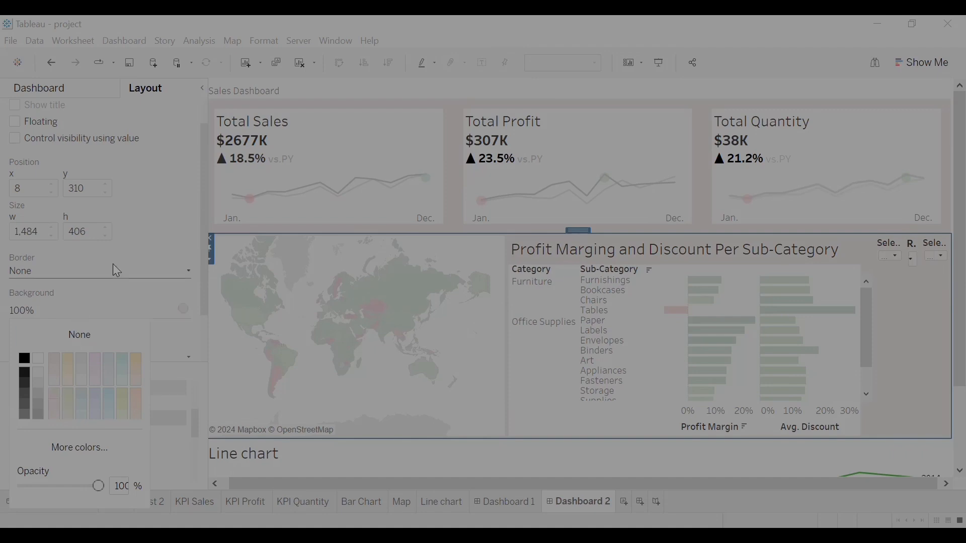
- Set the map's background to white at 100% opacity
{"action": "left_click", "coordinate": [283, 327]}
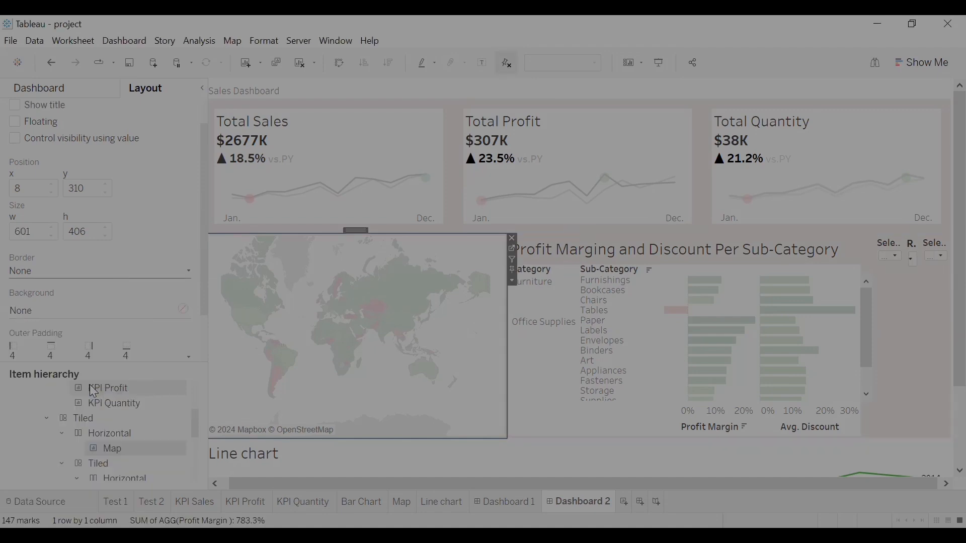
{"action": "left_click", "coordinate": [45, 308]}
{"action": "left_click", "coordinate": [36, 358]}
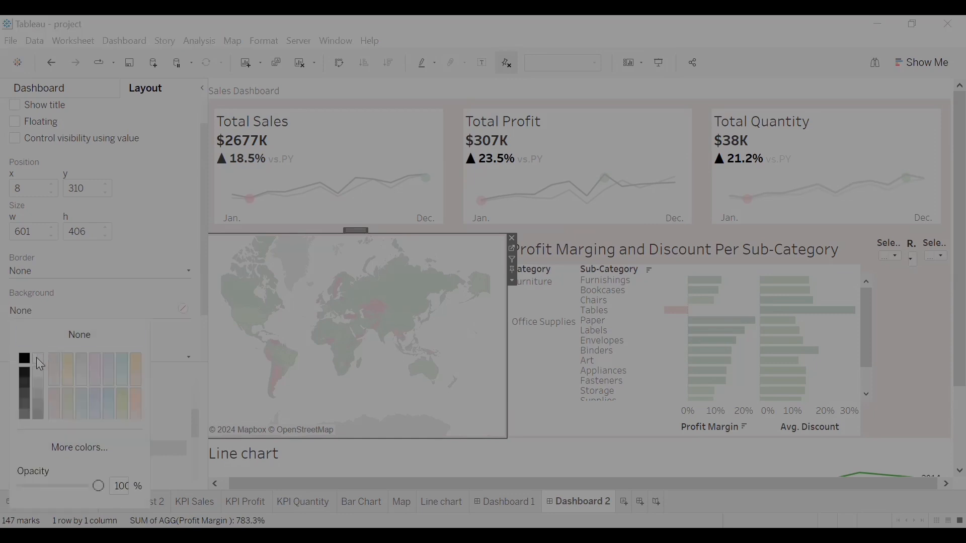
{"action": "left_click", "coordinate": [151, 254]}
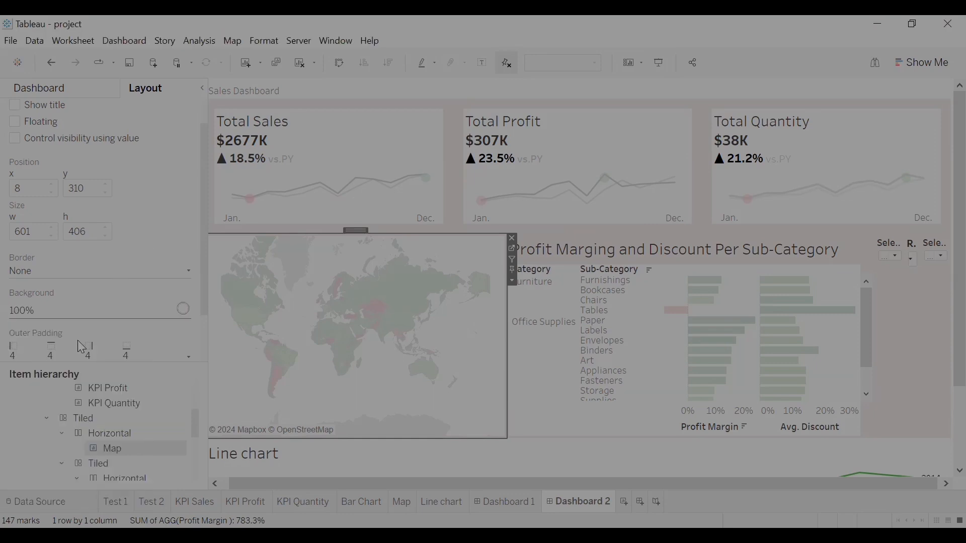
- Set the map's outer padding to 20 on all sides
{"action": "left_click", "coordinate": [20, 355]}
{"action": "left_click", "coordinate": [70, 394]}
{"action": "left_click", "coordinate": [70, 394]}
{"action": "left_click", "coordinate": [70, 394]}
{"action": "left_click", "coordinate": [70, 394]}
{"action": "left_click", "coordinate": [70, 394]}
{"action": "left_click", "coordinate": [70, 394]}
{"action": "left_click", "coordinate": [70, 394]}
{"action": "left_click", "coordinate": [70, 394]}
{"action": "triple_click", "coordinate": [71, 395]}
{"action": "triple_click", "coordinate": [71, 395]}
{"action": "triple_click", "coordinate": [71, 395]}
{"action": "left_click", "coordinate": [70, 401]}
{"action": "left_click", "coordinate": [71, 401]}
{"action": "left_click", "coordinate": [70, 400]}
{"action": "mouse_move", "coordinate": [418, 341]}
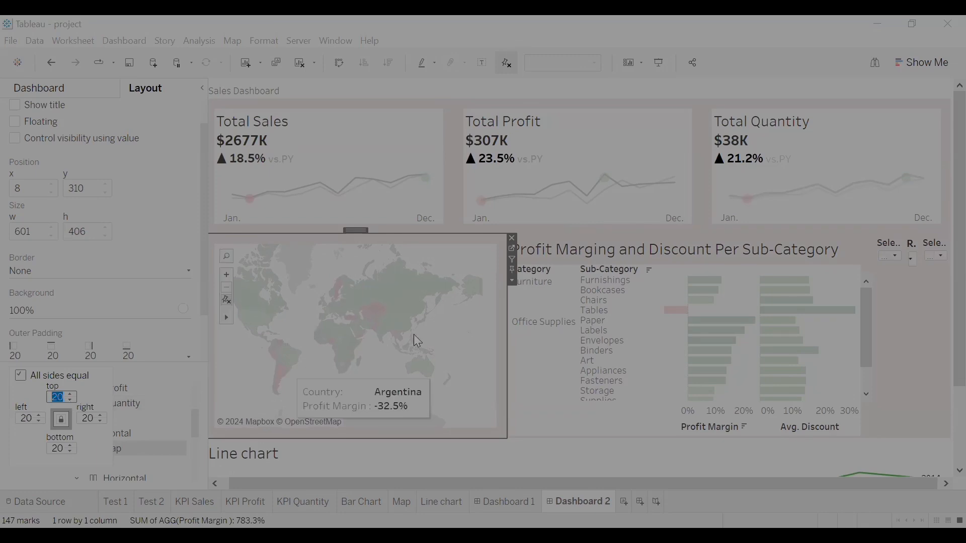
- Set the background of the Profit Margin and Discount bar chart to white
{"action": "left_click", "coordinate": [595, 330]}
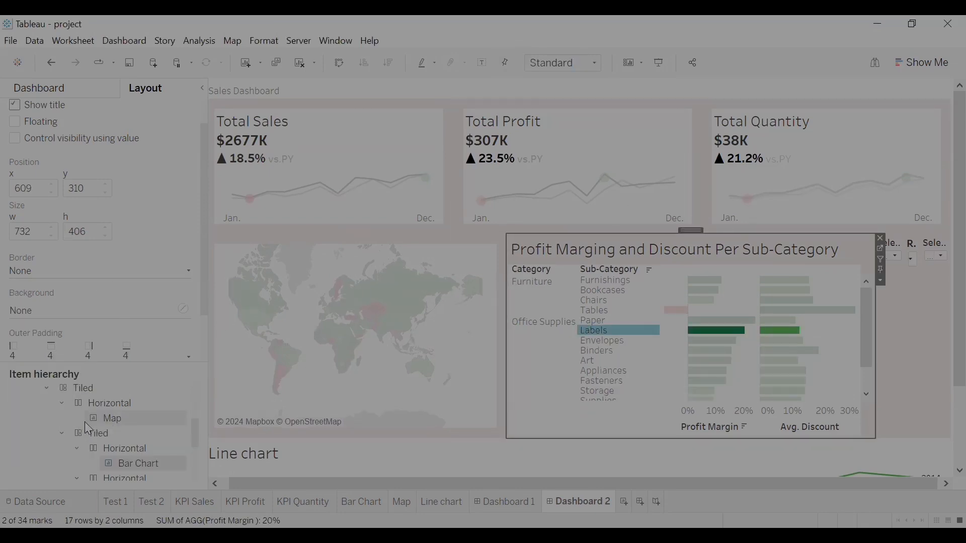
{"action": "left_click", "coordinate": [60, 307]}
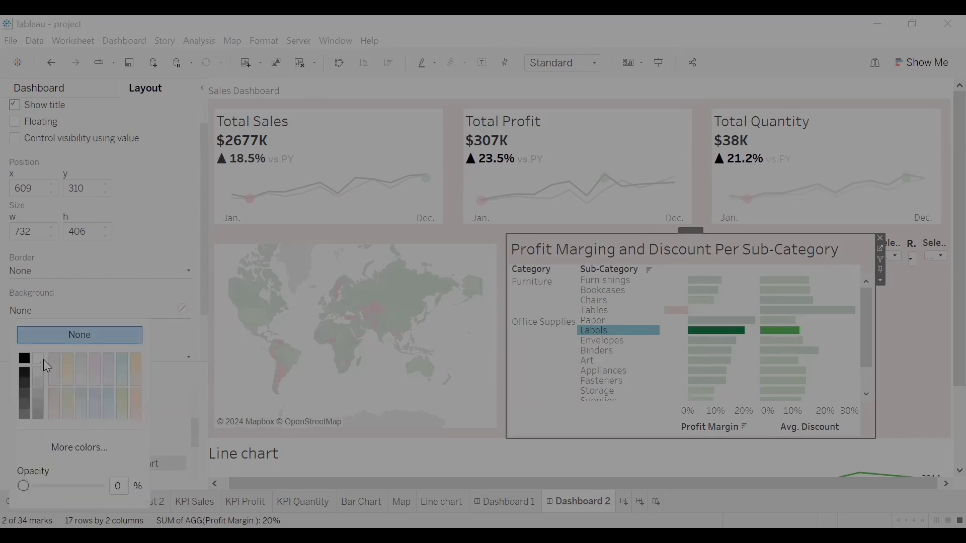
{"action": "left_click", "coordinate": [38, 360]}
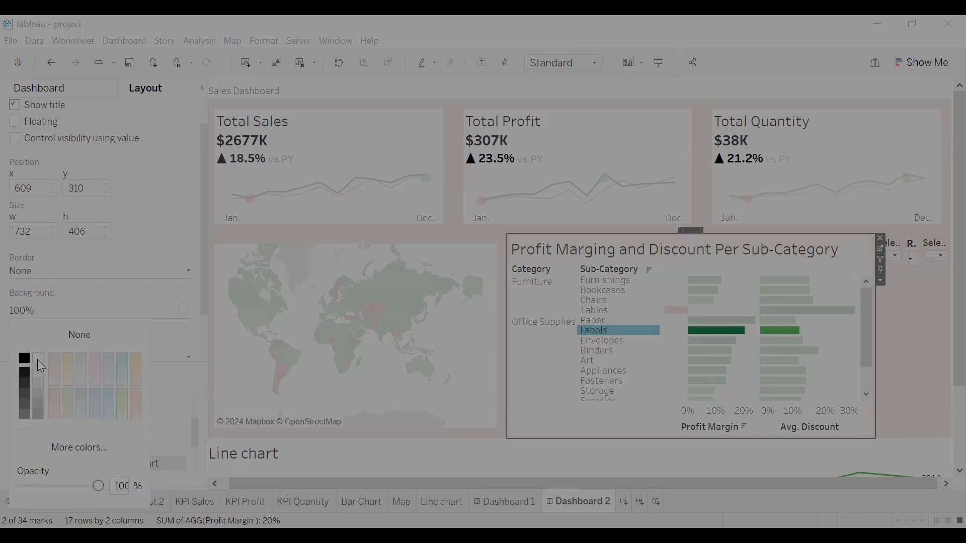
{"action": "left_click", "coordinate": [63, 284]}
- Set the bar chart's outer padding to 20 on all sides
{"action": "left_click", "coordinate": [25, 343]}
{"action": "left_click", "coordinate": [69, 395]}
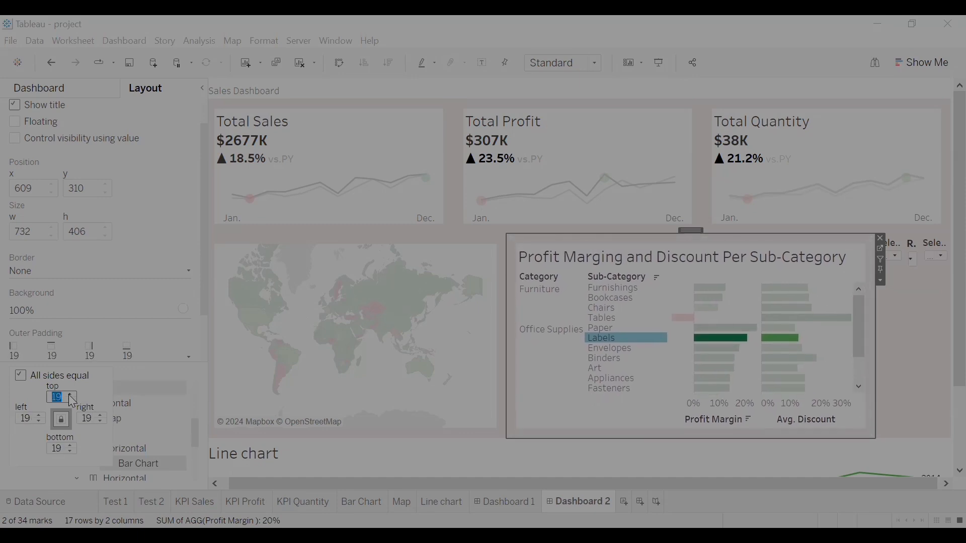
{"action": "left_click", "coordinate": [70, 400]}
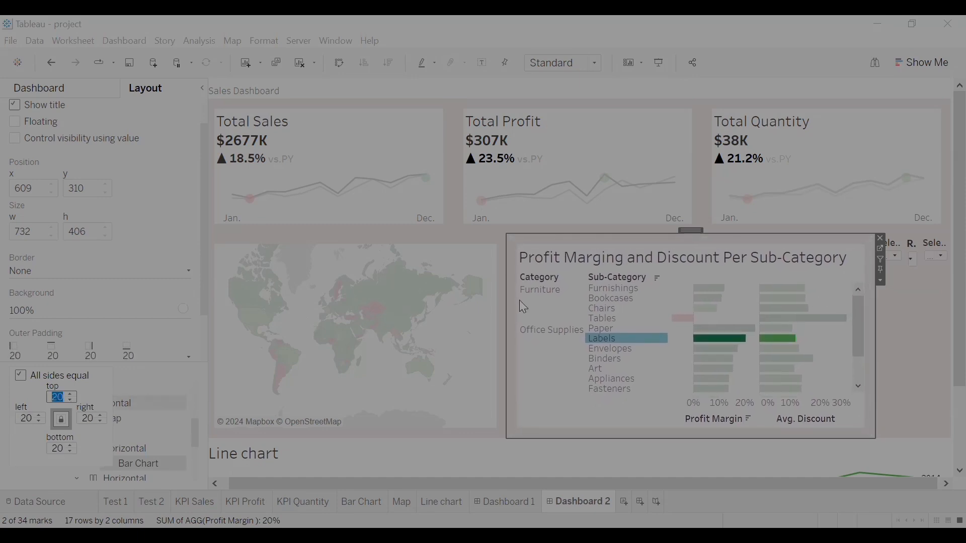
- Hide the title of the line chart at the bottom of the dashboard
{"action": "left_click", "coordinate": [850, 141]}
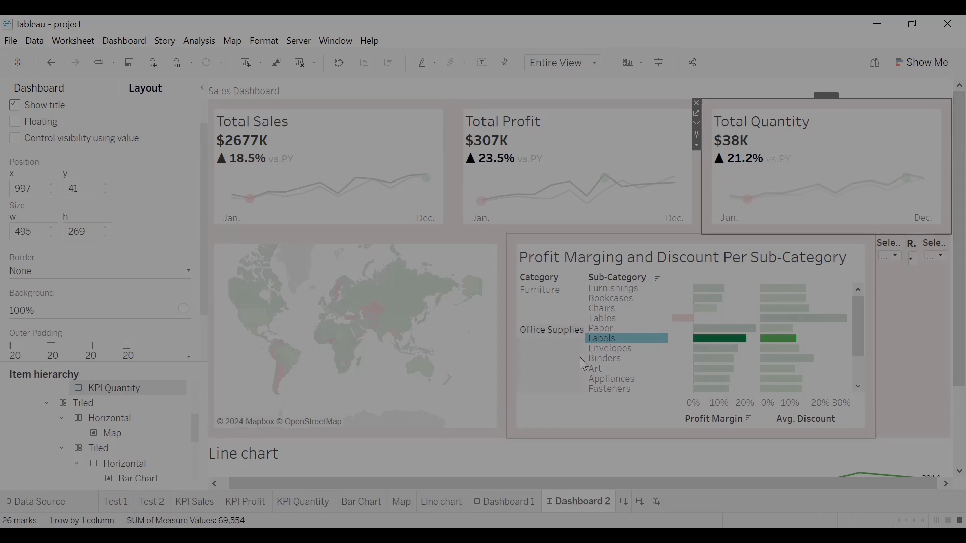
{"action": "scroll", "coordinate": [946, 375], "scroll_direction": "down", "scroll_amount": 1}
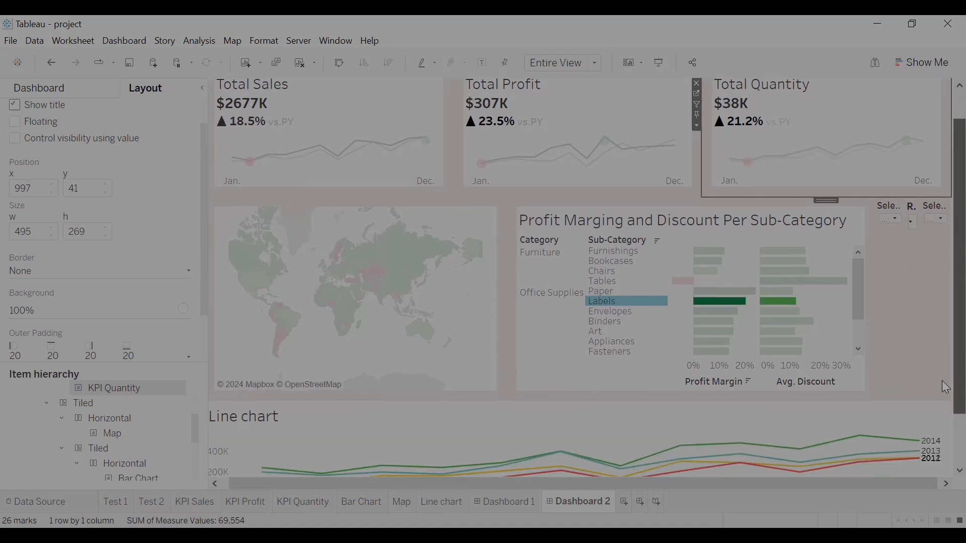
{"action": "scroll", "coordinate": [945, 375], "scroll_direction": "down", "scroll_amount": 2}
{"action": "left_click", "coordinate": [444, 383]}
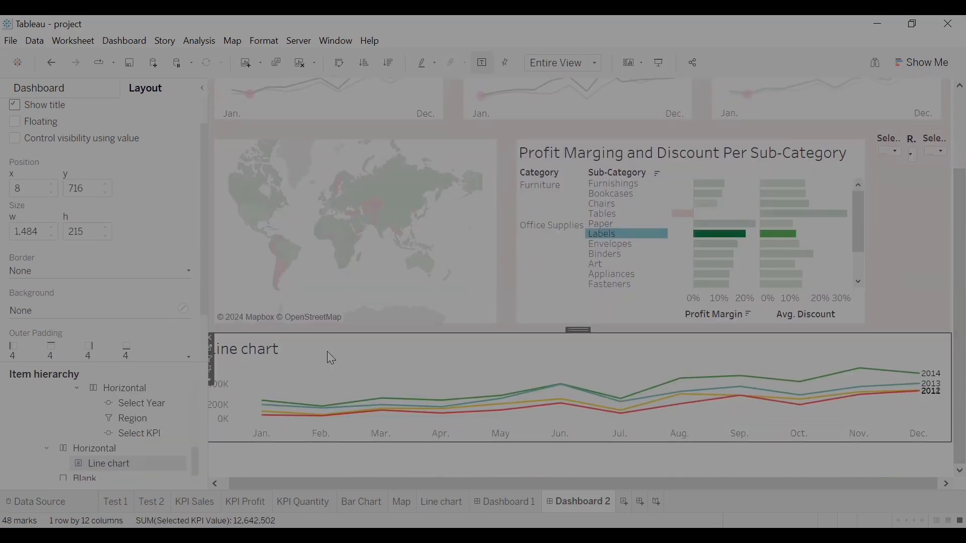
{"action": "right_click", "coordinate": [250, 348]}
{"action": "left_click", "coordinate": [292, 390]}
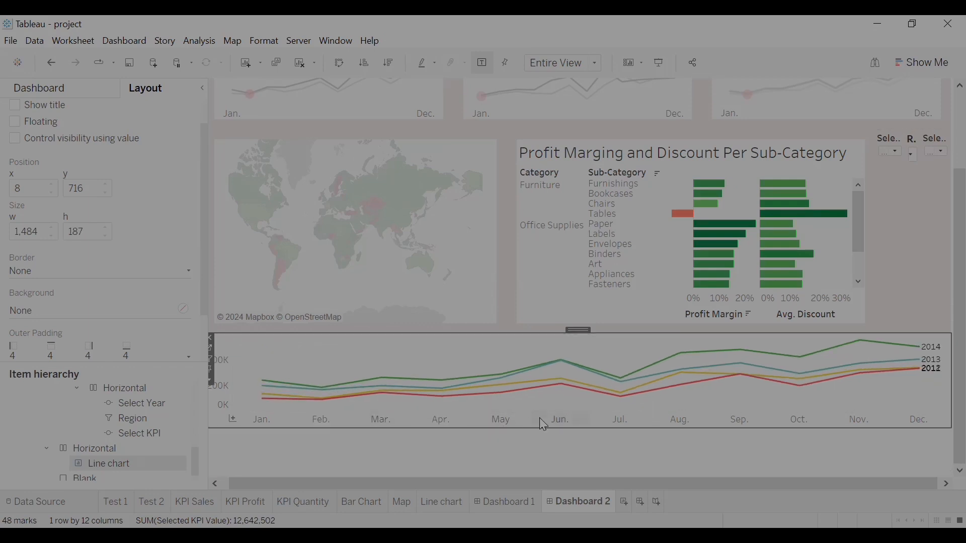
- Extend the line chart's lower edge to a height of about 242 pixels
{"action": "left_click_drag", "start_coordinate": [542, 427], "coordinate": [544, 450]}
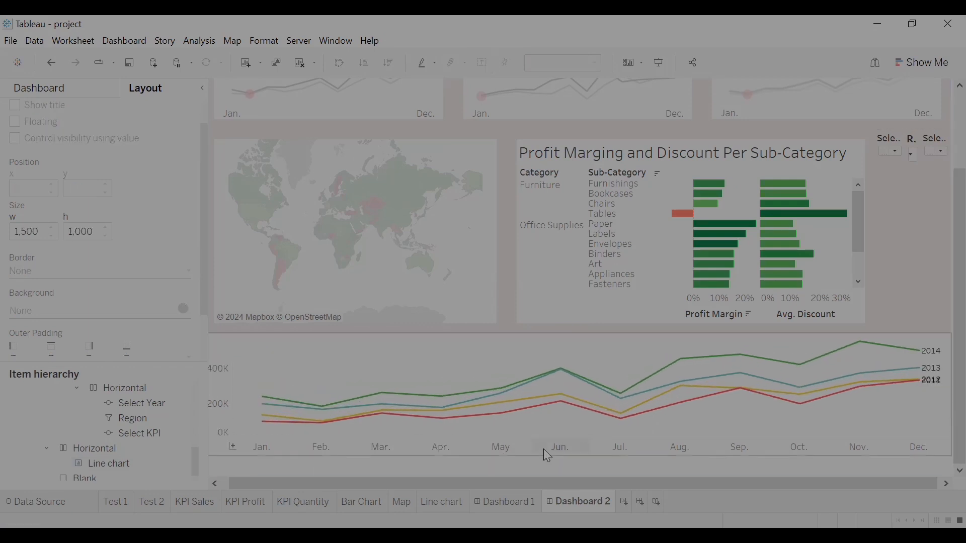
{"action": "left_click", "coordinate": [536, 466]}
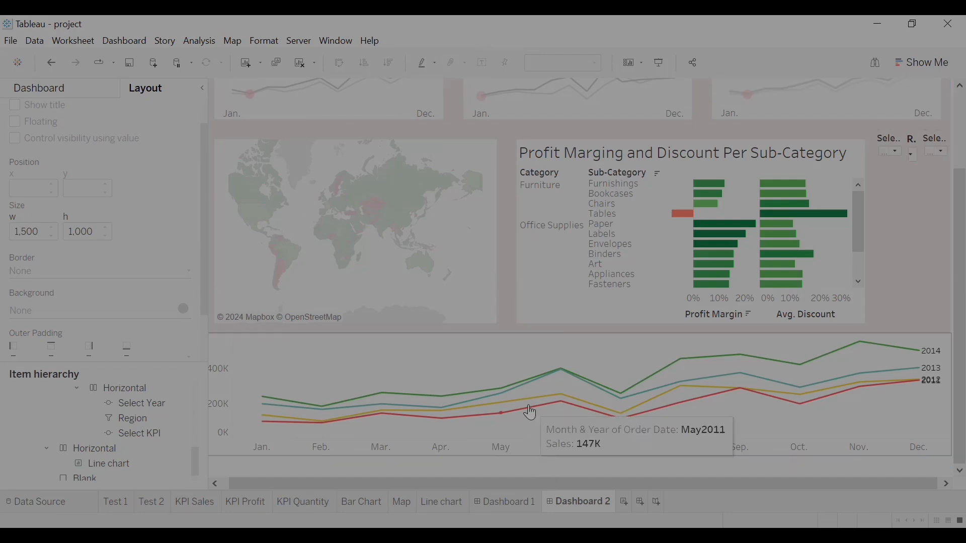
{"action": "left_click", "coordinate": [502, 414]}
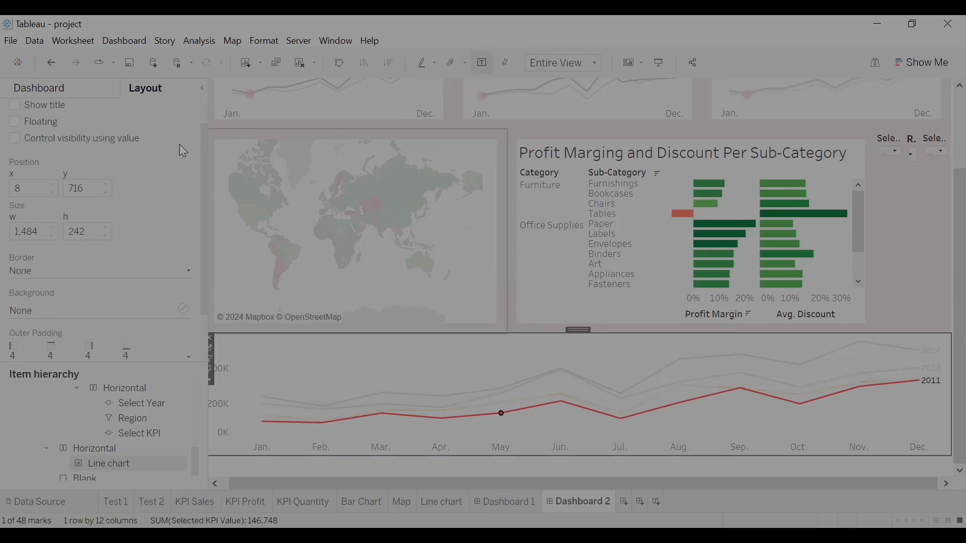
- Give the horizontal container holding the line chart a light pink background
{"action": "left_click", "coordinate": [123, 453]}
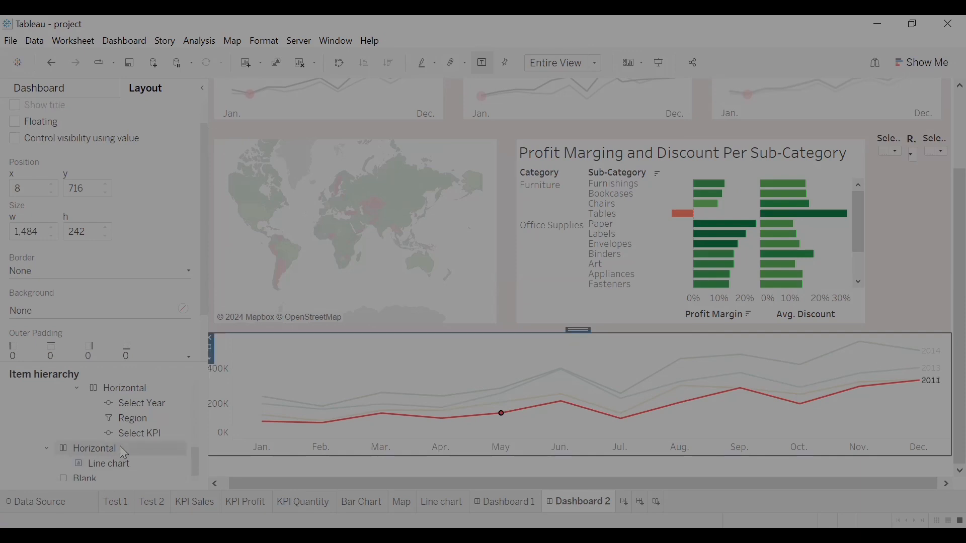
{"action": "left_click", "coordinate": [64, 305]}
{"action": "left_click", "coordinate": [52, 395]}
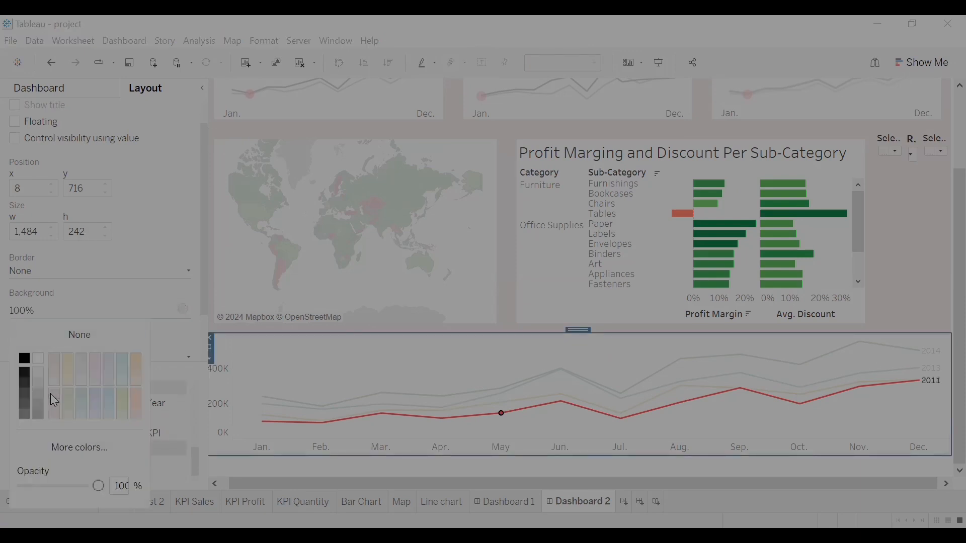
{"action": "left_click", "coordinate": [300, 391]}
- Set the line chart's own background to white at 100% opacity
{"action": "left_click", "coordinate": [297, 365]}
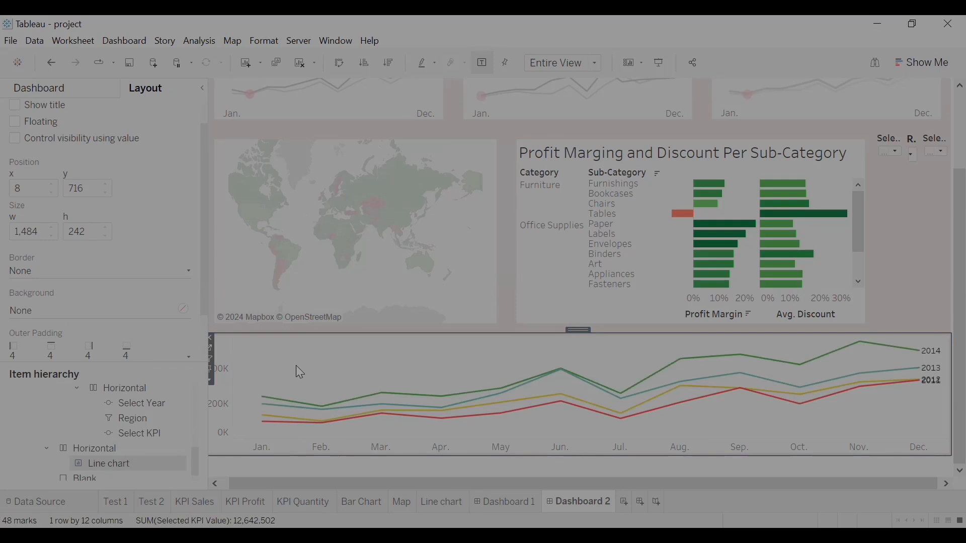
{"action": "left_click", "coordinate": [82, 305]}
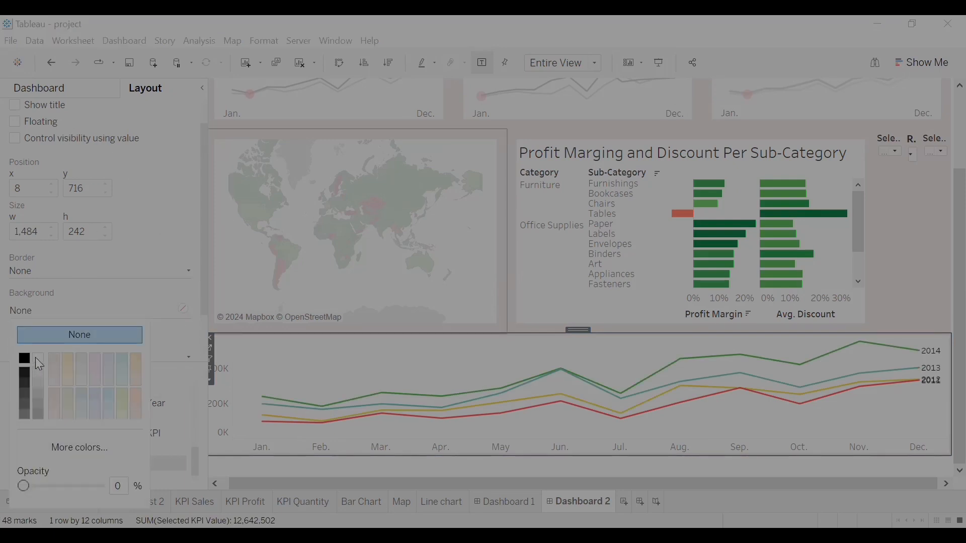
{"action": "left_click", "coordinate": [37, 359]}
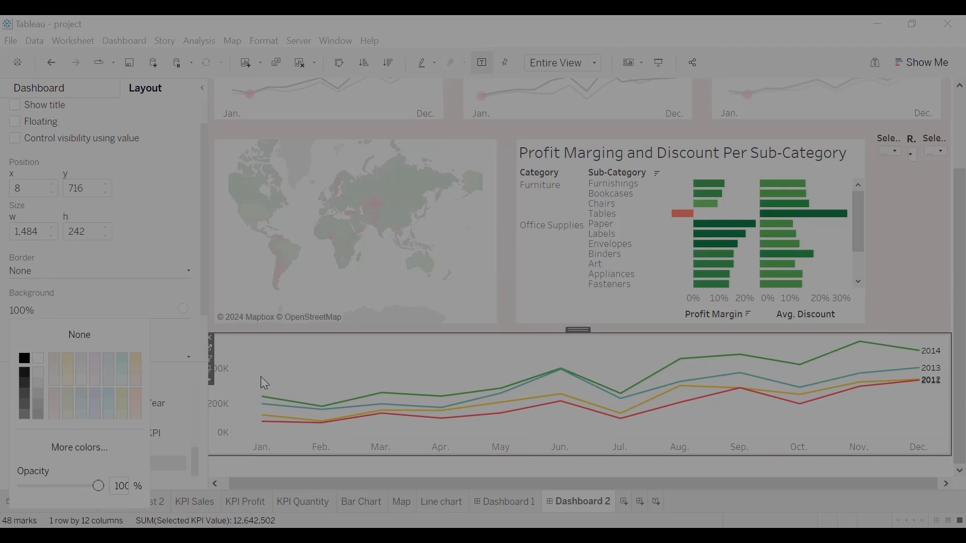
{"action": "left_click", "coordinate": [120, 296]}
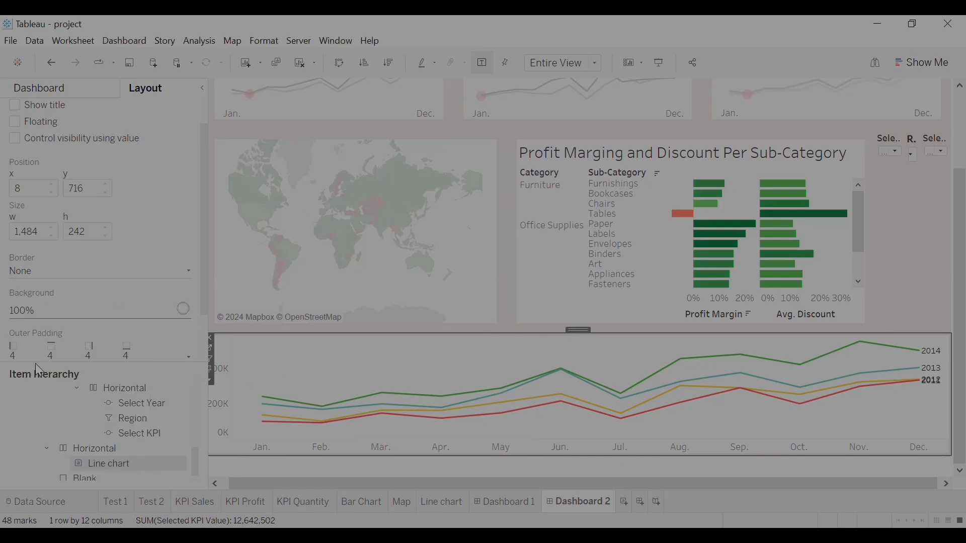
- Increase the line chart's outer padding equally on all sides to match the spacing around the map
{"action": "left_click", "coordinate": [12, 352]}
{"action": "left_click", "coordinate": [66, 394]}
{"action": "left_click", "coordinate": [66, 394]}
{"action": "left_click", "coordinate": [67, 394]}
{"action": "left_click", "coordinate": [66, 394]}
{"action": "left_click", "coordinate": [67, 396]}
{"action": "left_click", "coordinate": [66, 395]}
{"action": "left_click", "coordinate": [67, 395]}
{"action": "left_click", "coordinate": [67, 395]}
{"action": "left_click", "coordinate": [67, 396]}
{"action": "left_click", "coordinate": [66, 395]}
{"action": "left_click", "coordinate": [67, 396]}
{"action": "left_click", "coordinate": [67, 396]}
{"action": "left_click", "coordinate": [67, 395]}
{"action": "left_click", "coordinate": [67, 396]}
{"action": "left_click", "coordinate": [67, 396]}
{"action": "left_click", "coordinate": [439, 229]}
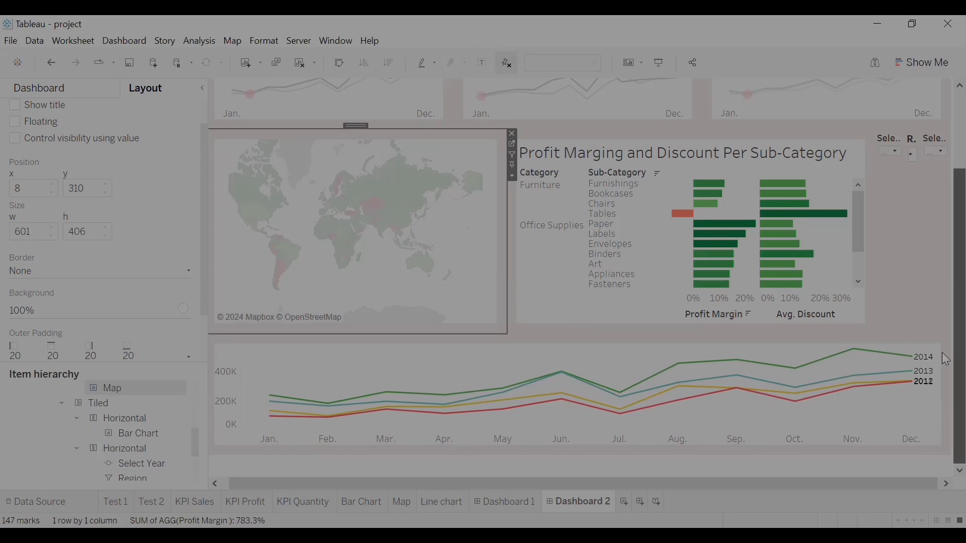
- Narrow the side pane and remove the blank object below the line chart
{"action": "left_click", "coordinate": [717, 471]}
{"action": "right_click", "coordinate": [718, 473]}
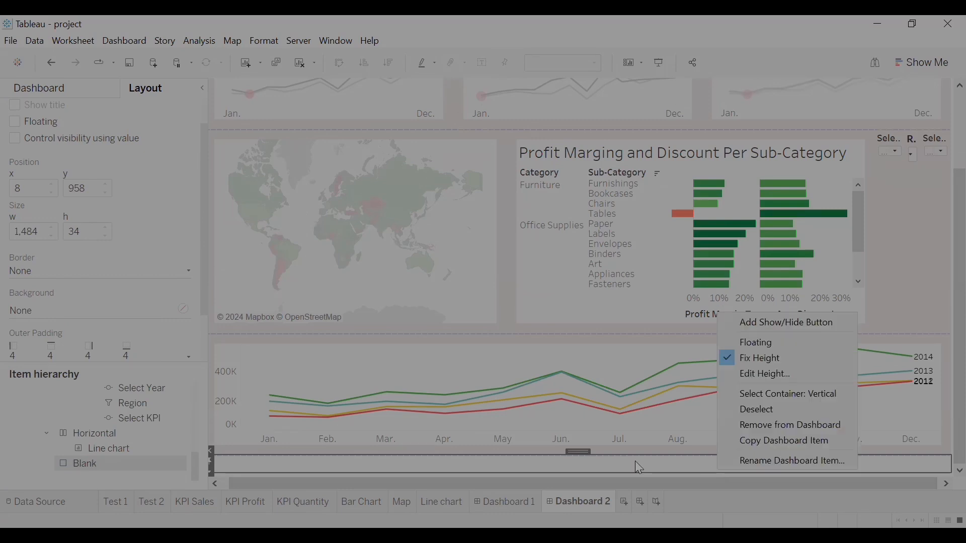
{"action": "left_click", "coordinate": [210, 451]}
{"action": "left_click_drag", "start_coordinate": [206, 428], "coordinate": [163, 436]}
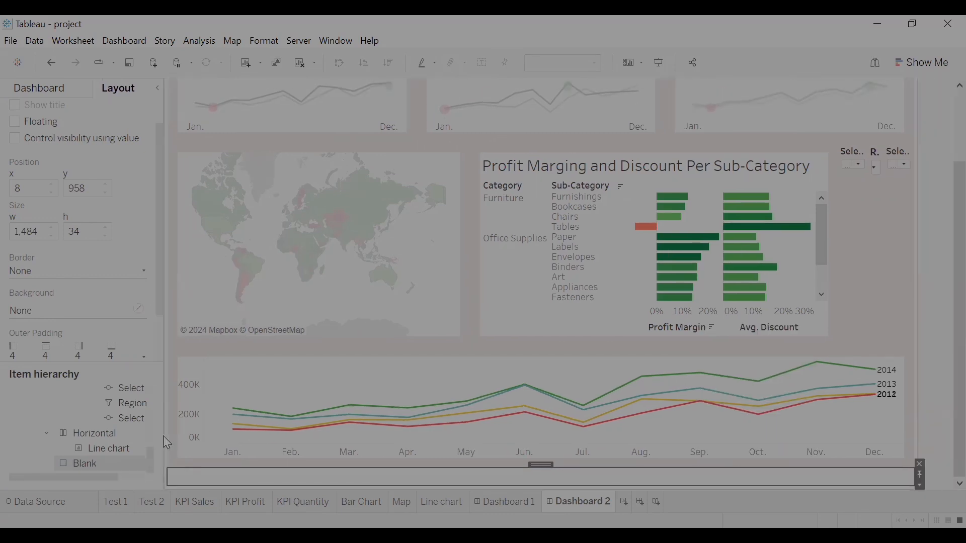
{"action": "left_click", "coordinate": [920, 464]}
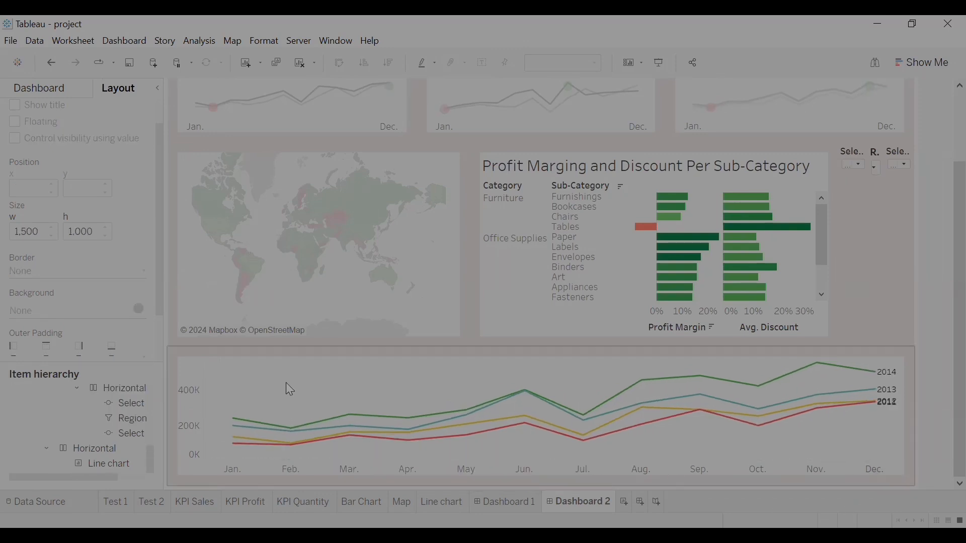
{"action": "left_click", "coordinate": [53, 66]}
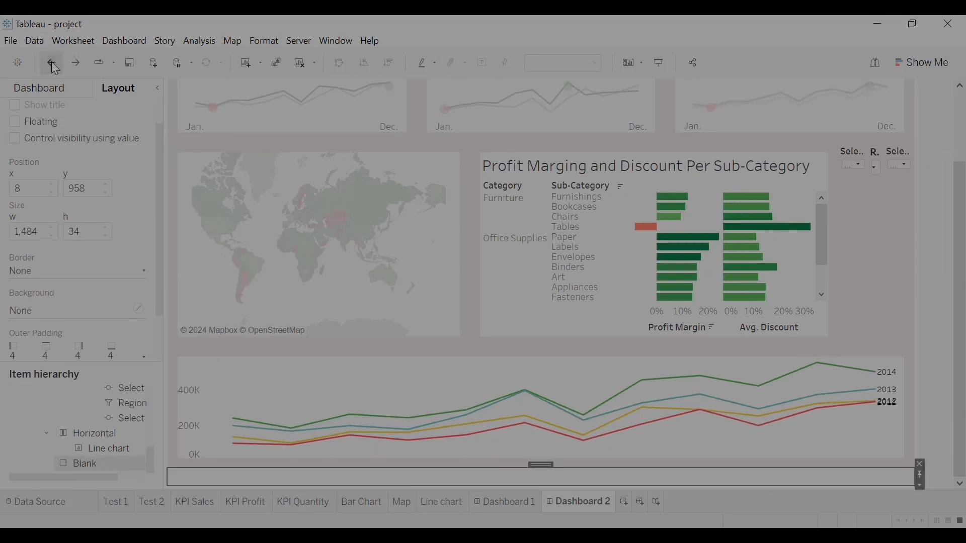
{"action": "left_click", "coordinate": [924, 465]}
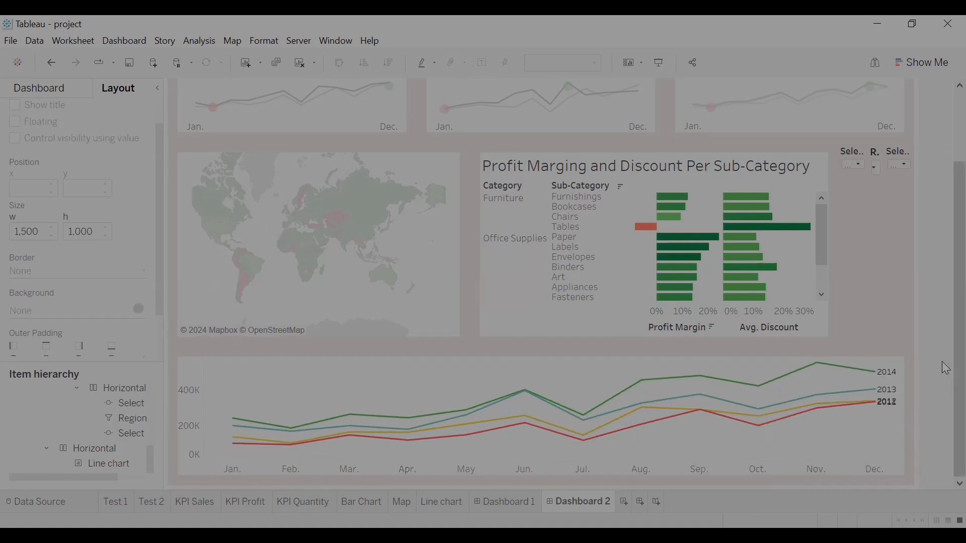
- Examine the map's colours in the Map worksheet and return to Dashboard 2
{"action": "left_click_drag", "start_coordinate": [954, 306], "coordinate": [953, 246]}
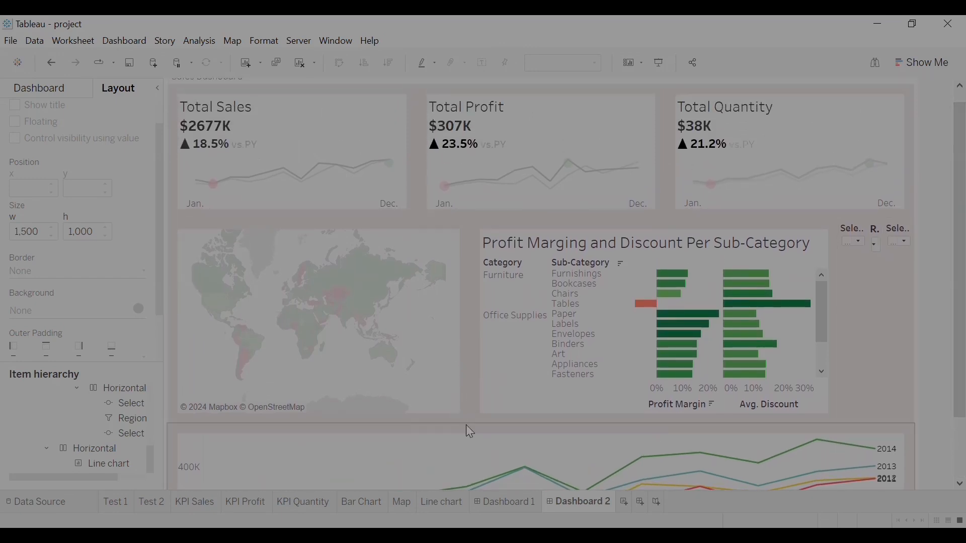
{"action": "left_click", "coordinate": [897, 282]}
{"action": "left_click", "coordinate": [280, 312]}
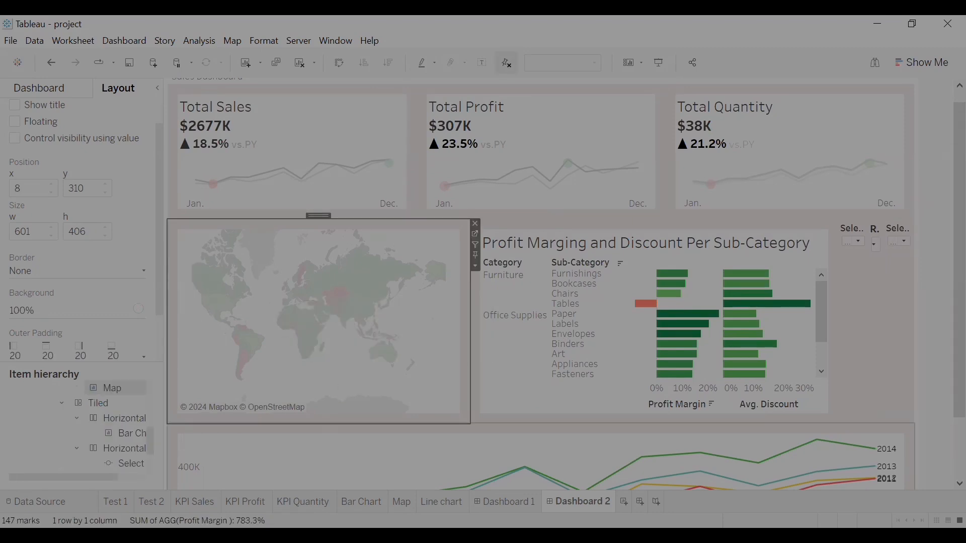
{"action": "left_click", "coordinate": [402, 501]}
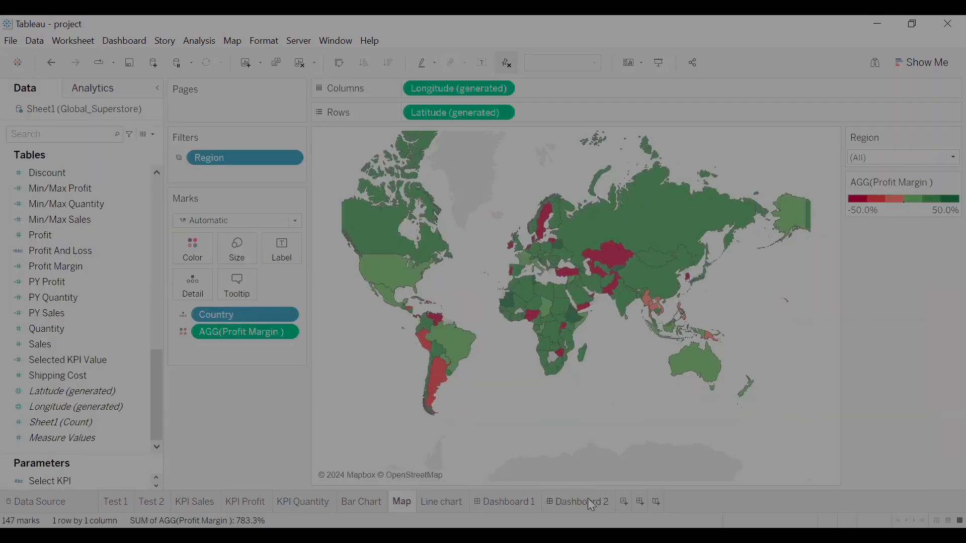
{"action": "left_click", "coordinate": [592, 504]}
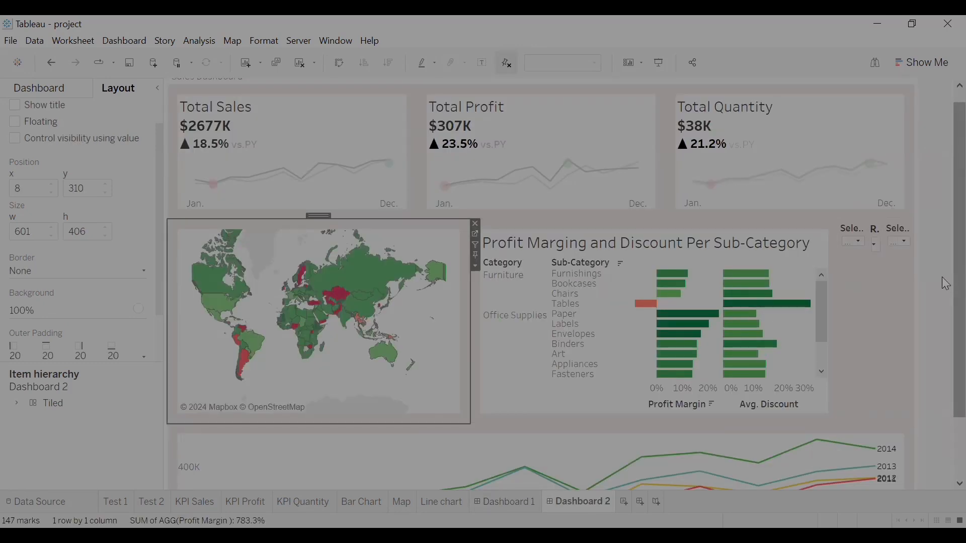
- Give the horizontal container holding the Sales Dashboard title a light pink background
{"action": "scroll", "coordinate": [946, 283], "scroll_direction": "up", "scroll_amount": 1}
{"action": "left_click", "coordinate": [353, 93]}
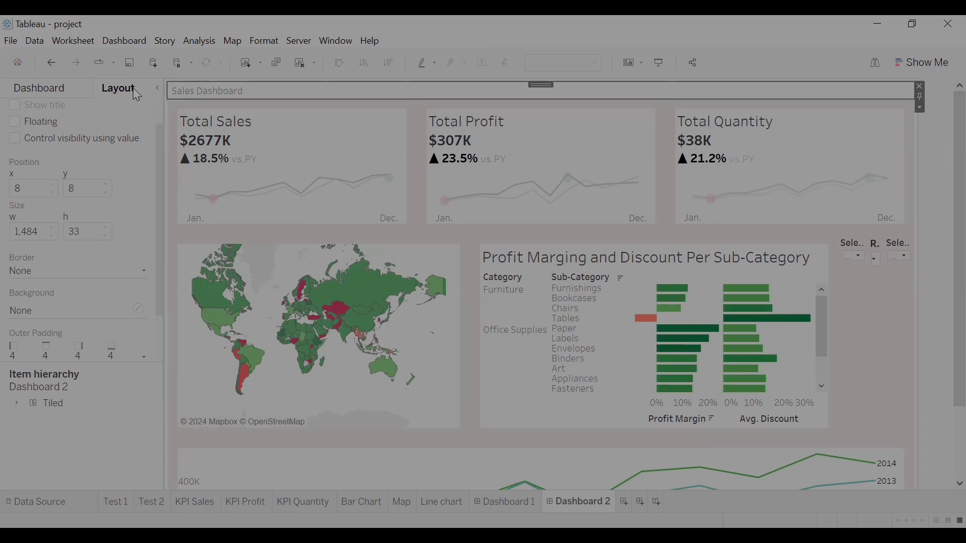
{"action": "left_click", "coordinate": [51, 406]}
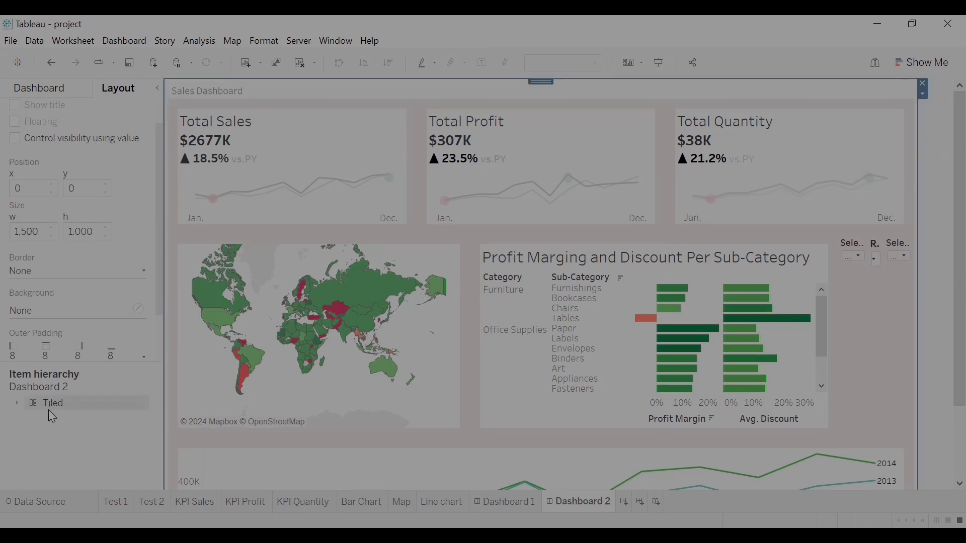
{"action": "left_click", "coordinate": [16, 405]}
{"action": "left_click", "coordinate": [63, 424]}
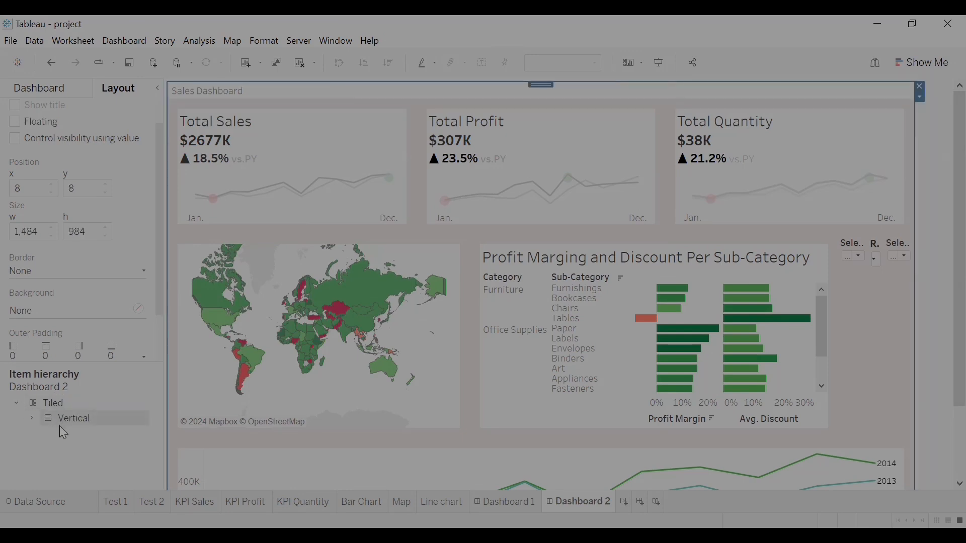
{"action": "left_click", "coordinate": [31, 419]}
{"action": "left_click", "coordinate": [73, 436]}
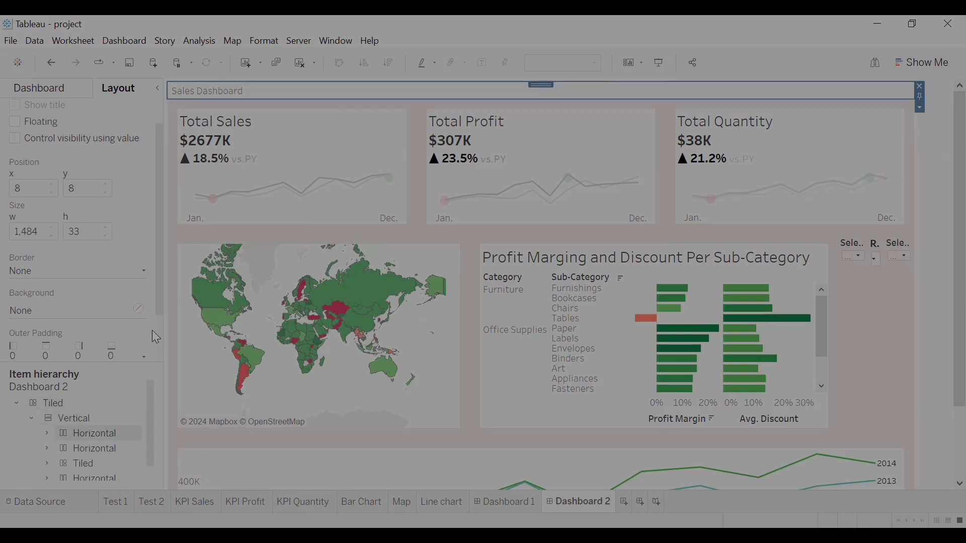
{"action": "left_click", "coordinate": [73, 312]}
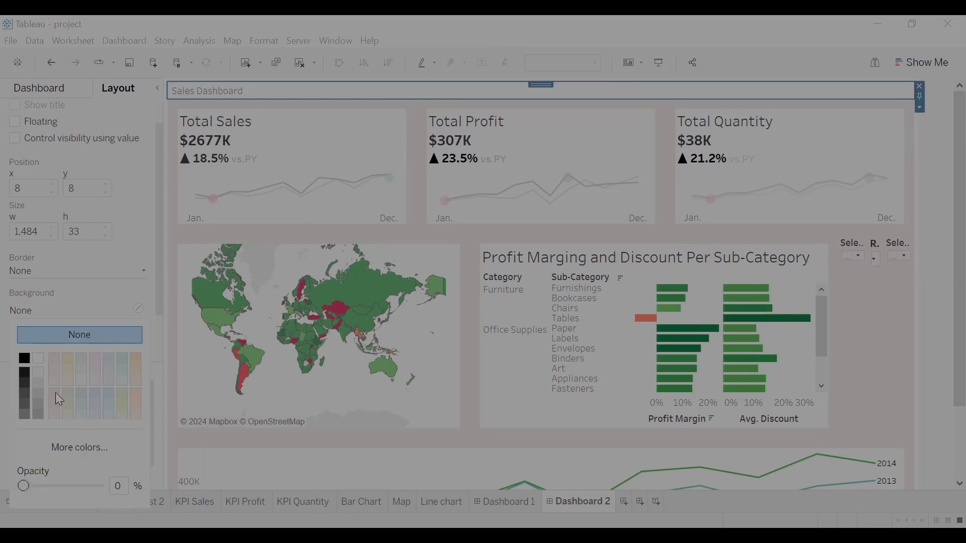
{"action": "left_click", "coordinate": [378, 94]}
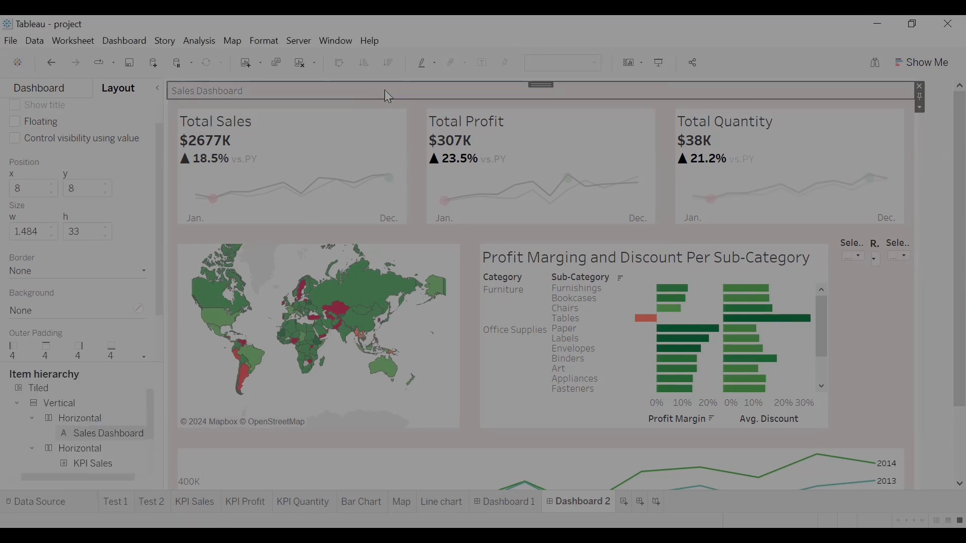
- Examine the year and highest/lowest month legend and the Total Sales tooltip in Dashboard 1, and return to Dashboard 2
{"action": "left_click", "coordinate": [507, 502]}
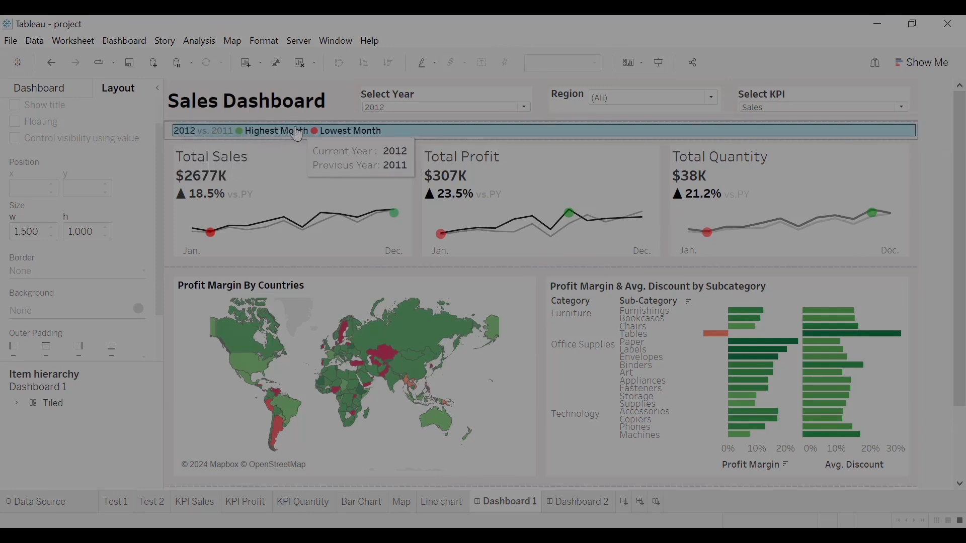
{"action": "mouse_move", "coordinate": [297, 135]}
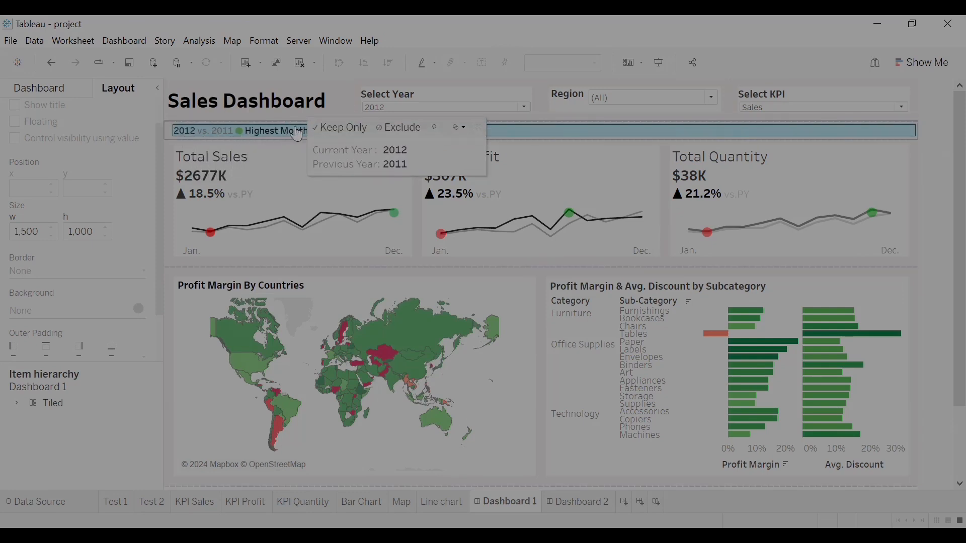
{"action": "mouse_move", "coordinate": [211, 241]}
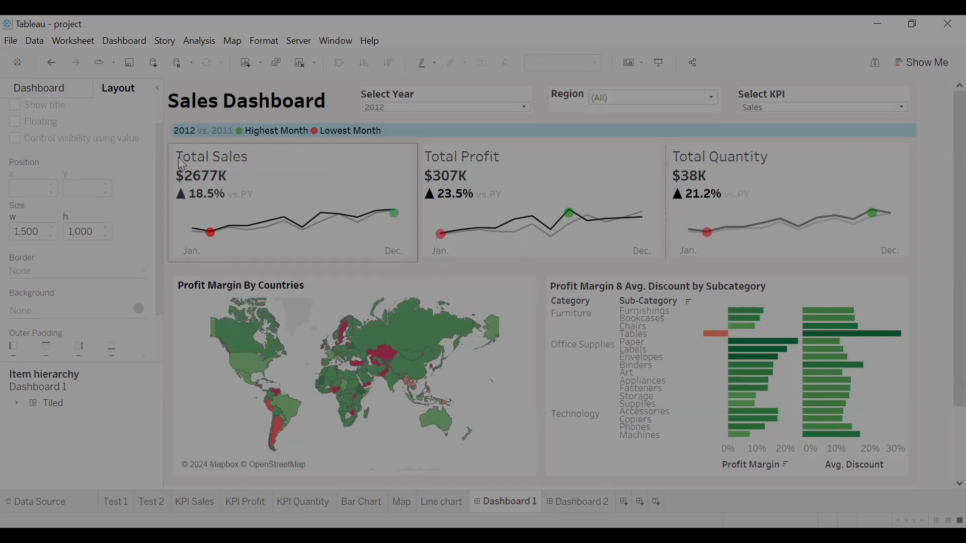
{"action": "mouse_move", "coordinate": [251, 228]}
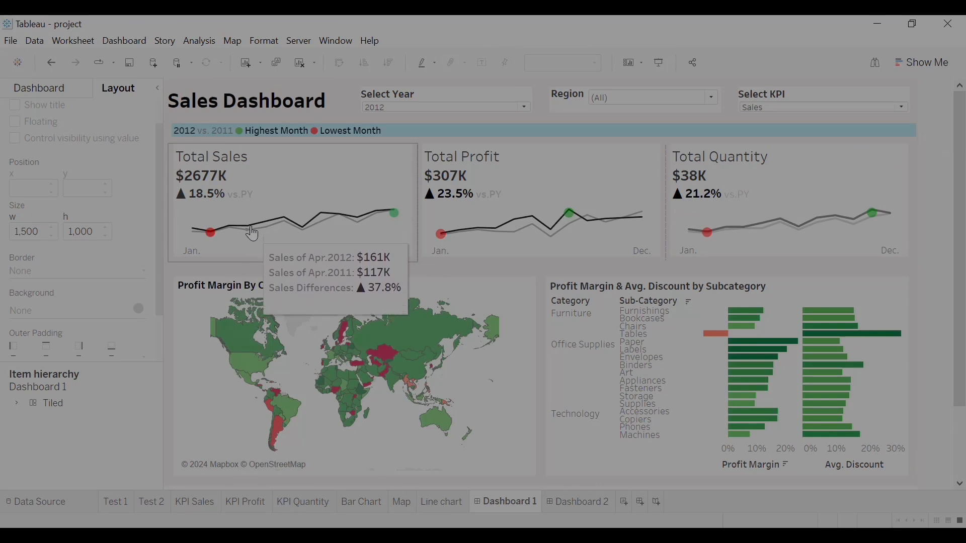
{"action": "left_click", "coordinate": [578, 502]}
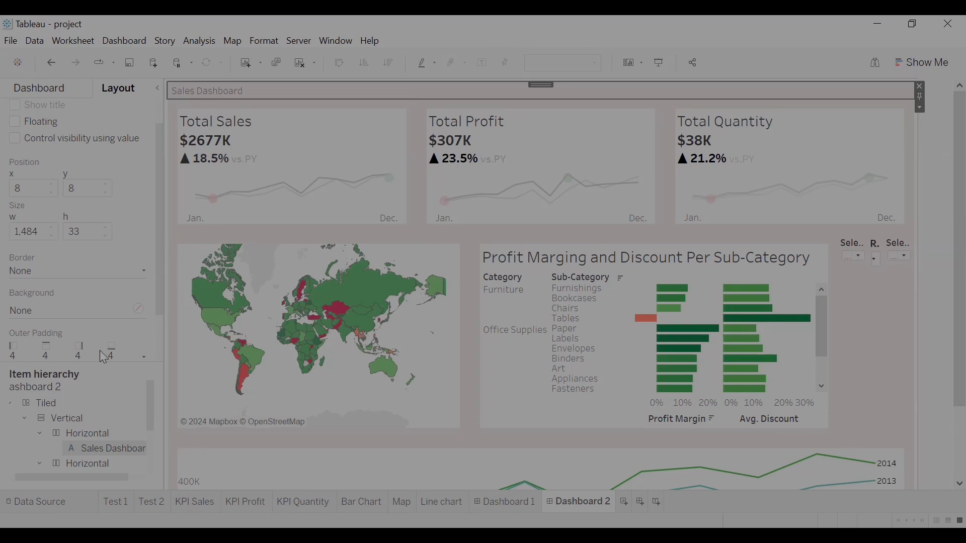
- Insert a horizontal container between the title row and the KPI cards and reduce its height to about 40 pixels
{"action": "left_click", "coordinate": [60, 96]}
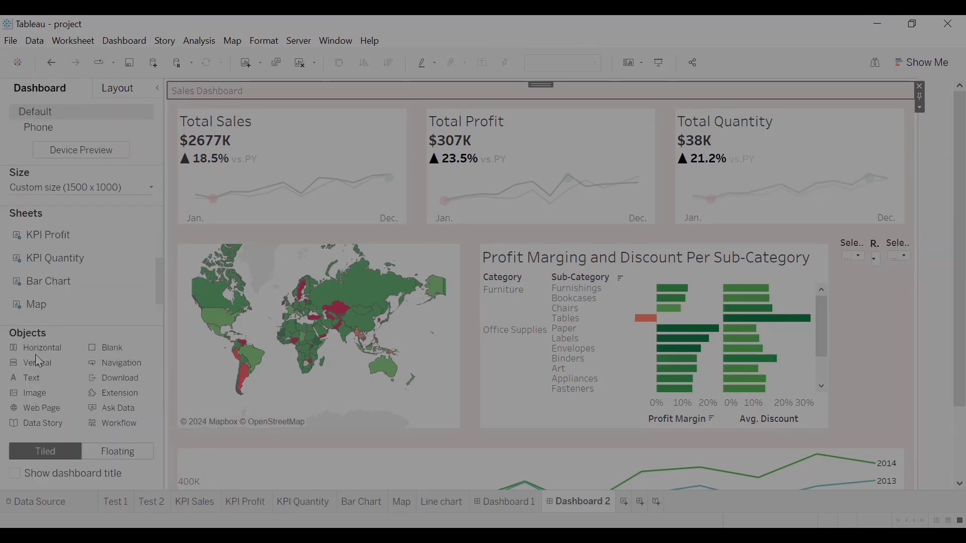
{"action": "left_click_drag", "start_coordinate": [43, 351], "coordinate": [262, 104]}
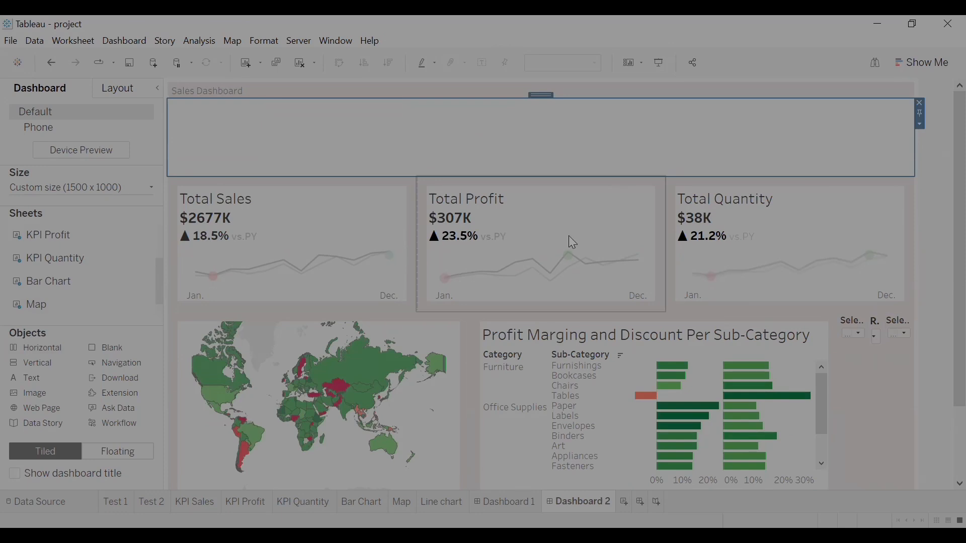
{"action": "left_click_drag", "start_coordinate": [533, 175], "coordinate": [360, 119]}
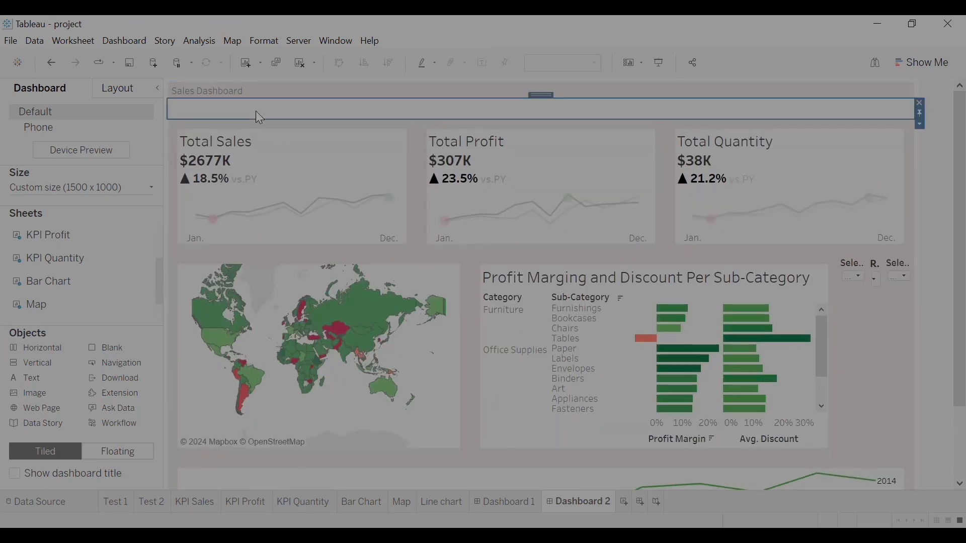
- Give the new empty horizontal container below the title a light pink background at 100% opacity
{"action": "left_click", "coordinate": [119, 89]}
{"action": "left_click", "coordinate": [29, 303]}
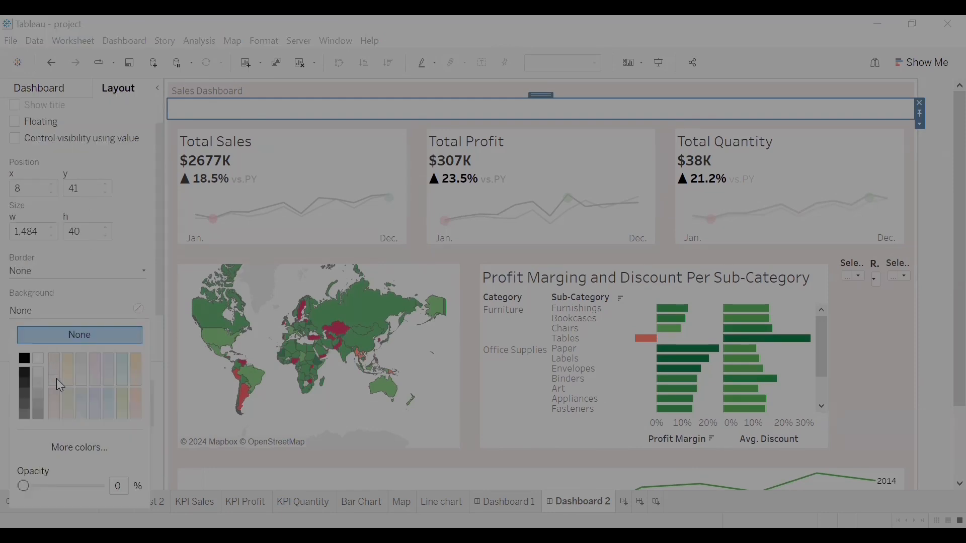
{"action": "left_click", "coordinate": [347, 217]}
{"action": "left_click", "coordinate": [217, 106]}
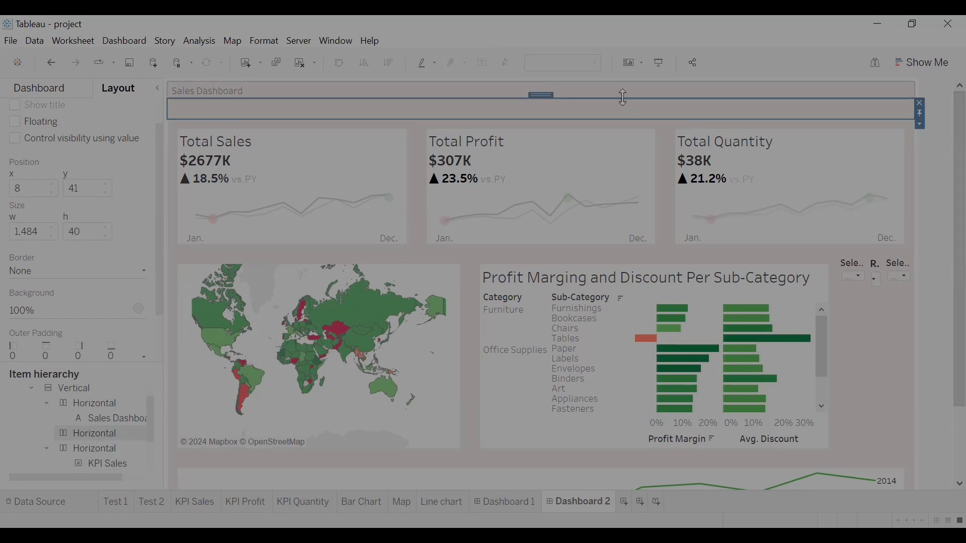
- Check the header layout in Dashboard 1 and increase the height of Dashboard 2's title row to about 111 pixels
{"action": "left_click", "coordinate": [505, 502]}
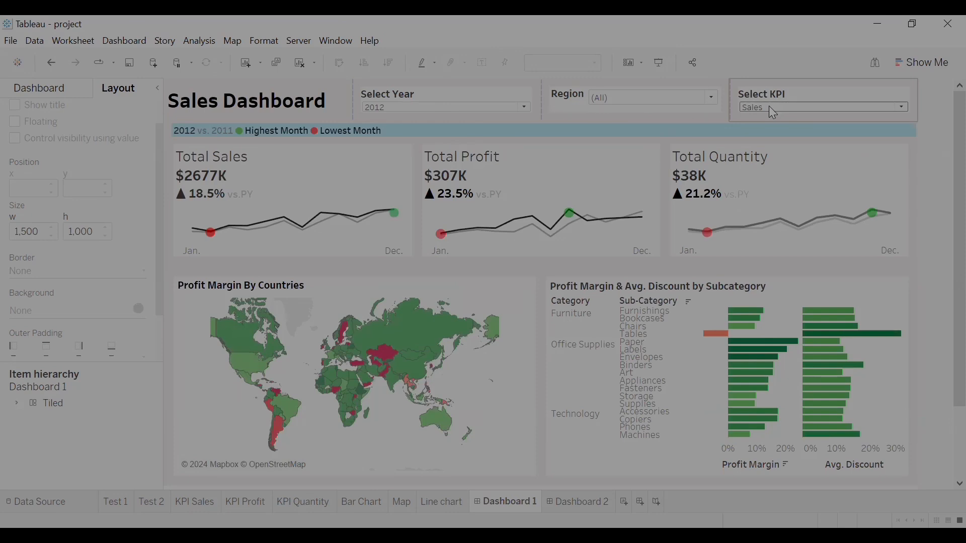
{"action": "left_click", "coordinate": [601, 501]}
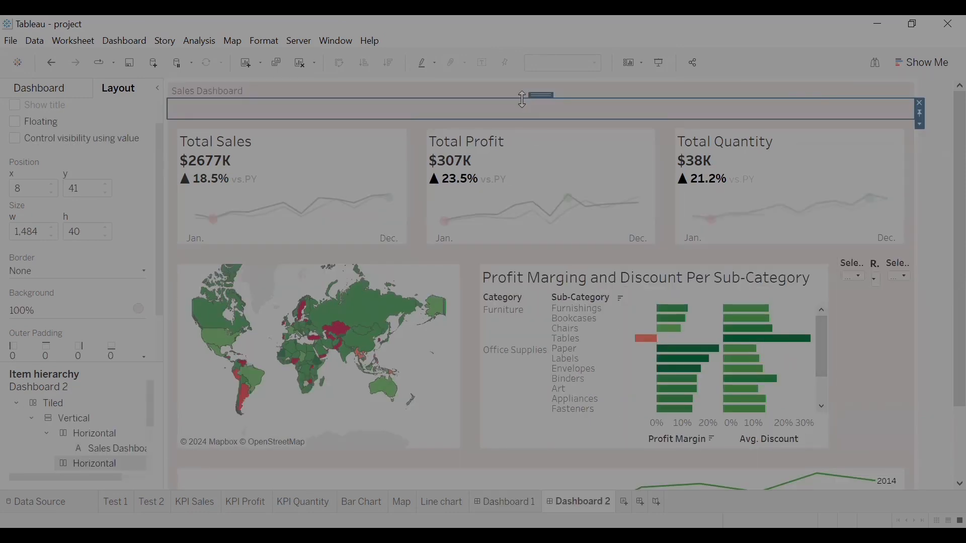
{"action": "left_click_drag", "start_coordinate": [505, 98], "coordinate": [490, 159]}
{"action": "left_click", "coordinate": [466, 124]}
{"action": "left_click_drag", "start_coordinate": [493, 120], "coordinate": [492, 151]}
- Move the Select Year control from beside the bar chart into the title row, after the Sales Dashboard text
{"action": "left_click", "coordinate": [859, 342]}
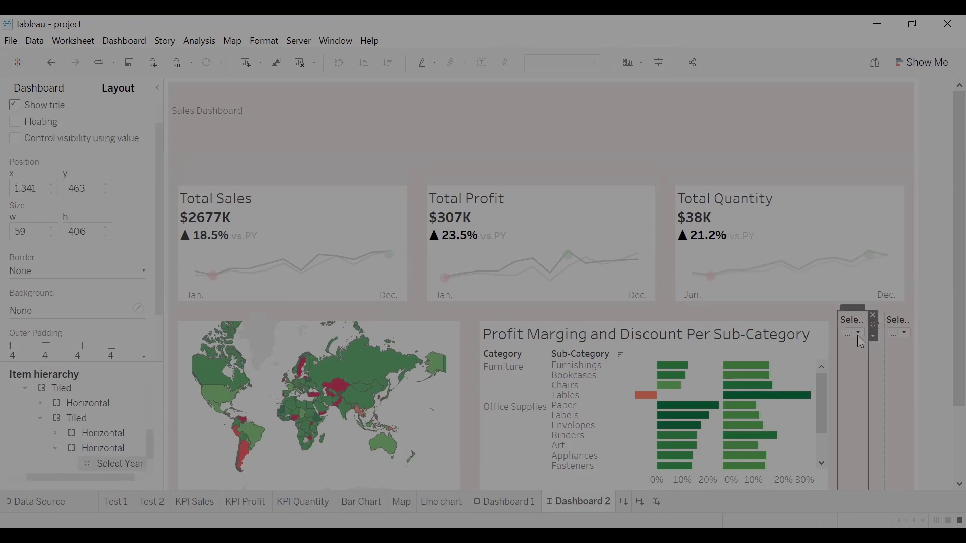
{"action": "left_click_drag", "start_coordinate": [854, 308], "coordinate": [389, 123]}
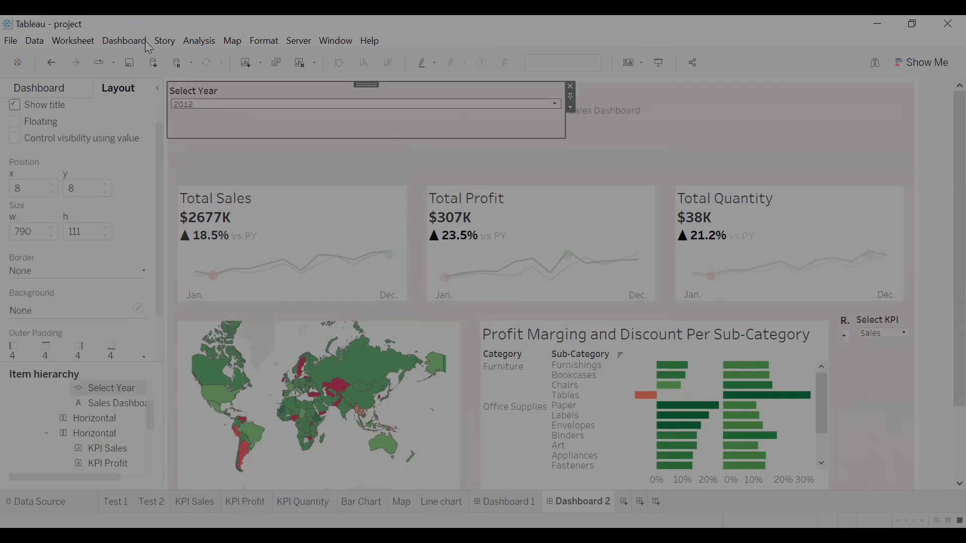
{"action": "left_click_drag", "start_coordinate": [853, 308], "coordinate": [889, 121]}
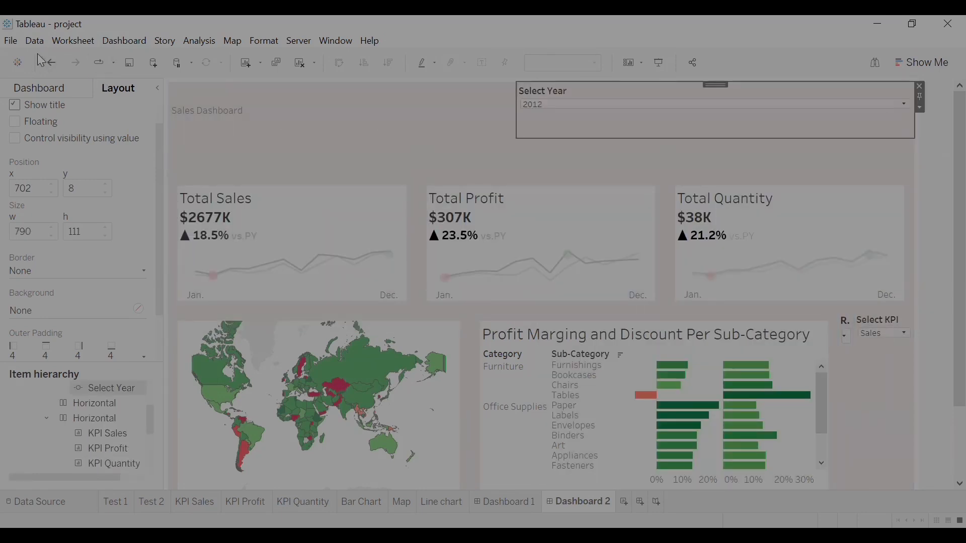
{"action": "left_click", "coordinate": [51, 63]}
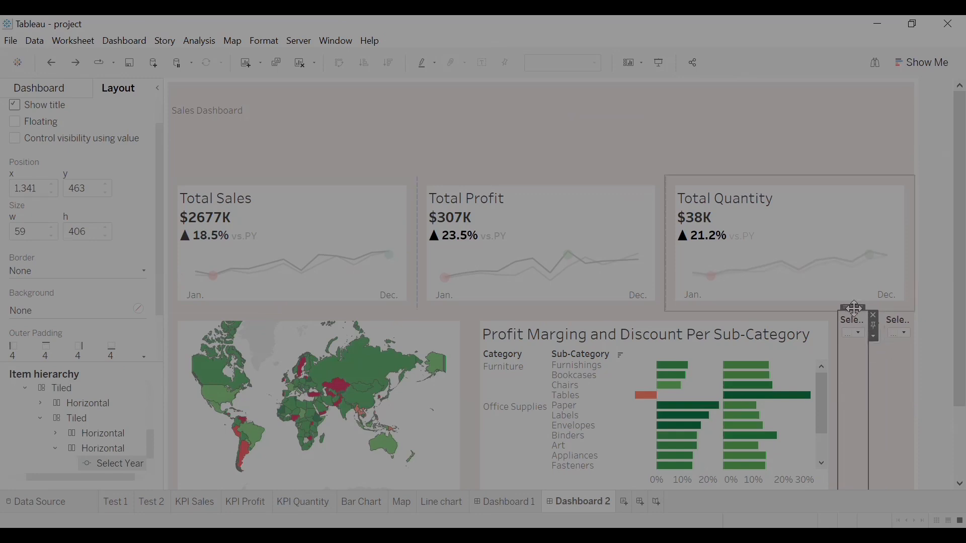
{"action": "left_click_drag", "start_coordinate": [850, 308], "coordinate": [897, 111]}
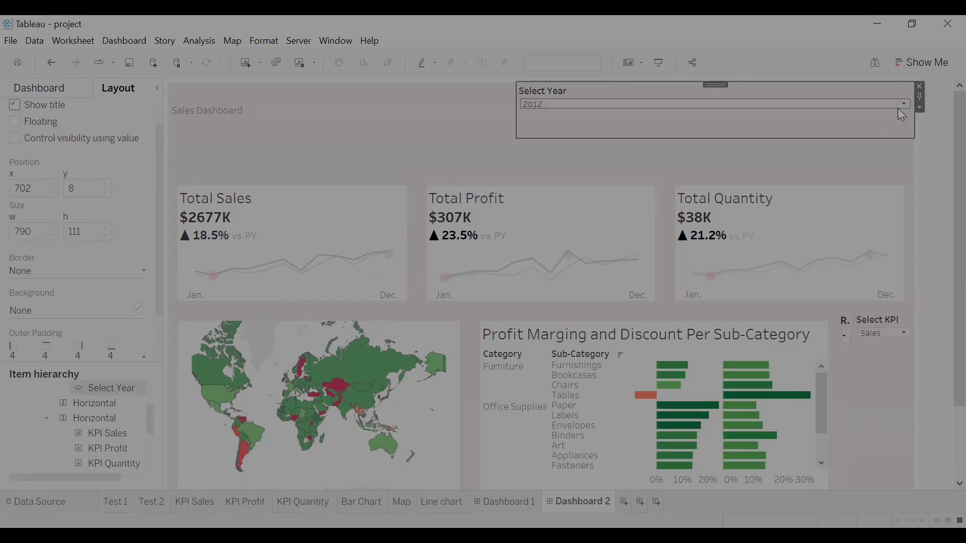
- Check the filter order in Dashboard 1 and move Dashboard 2's Region filter into the title row after Select Year
{"action": "left_click", "coordinate": [529, 501]}
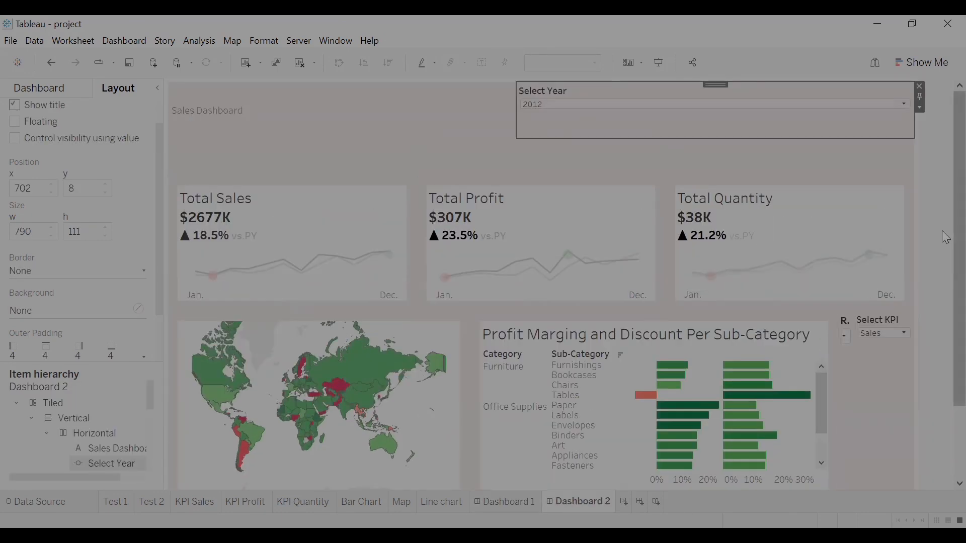
{"action": "left_click_drag", "start_coordinate": [942, 236], "coordinate": [701, 126]}
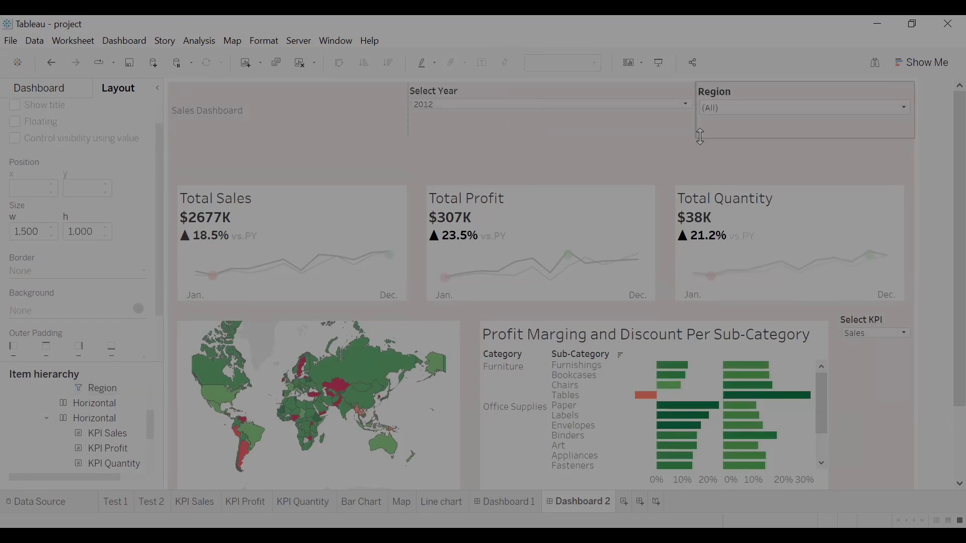
- Move the Select KPI control from beside the bar chart into the title row, after the Region filter
{"action": "left_click", "coordinate": [860, 334]}
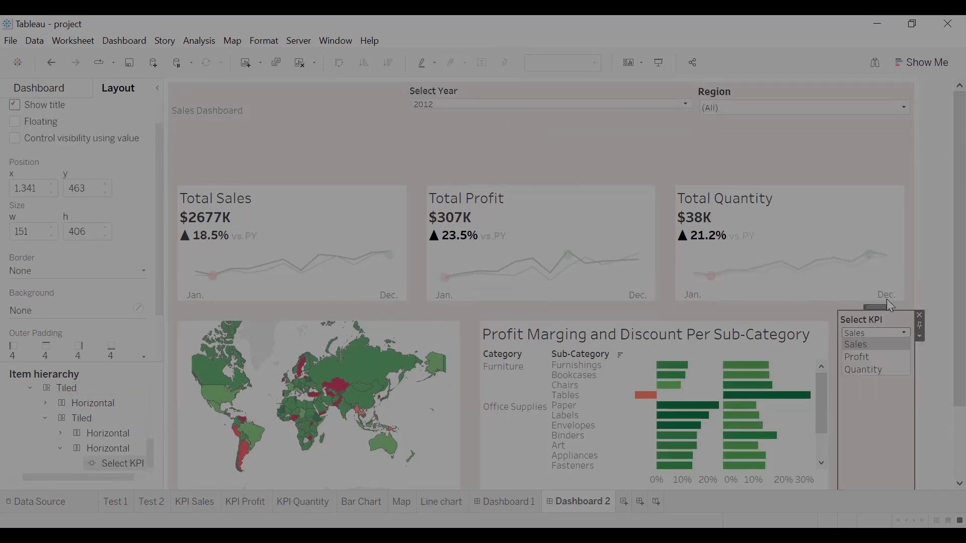
{"action": "left_click", "coordinate": [865, 334]}
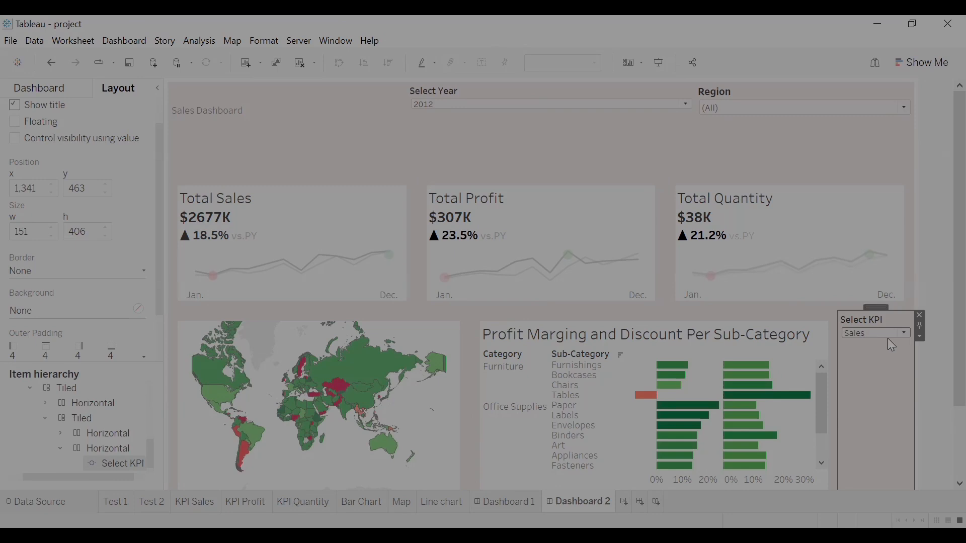
{"action": "left_click_drag", "start_coordinate": [877, 306], "coordinate": [815, 98]}
{"action": "left_click", "coordinate": [396, 97]}
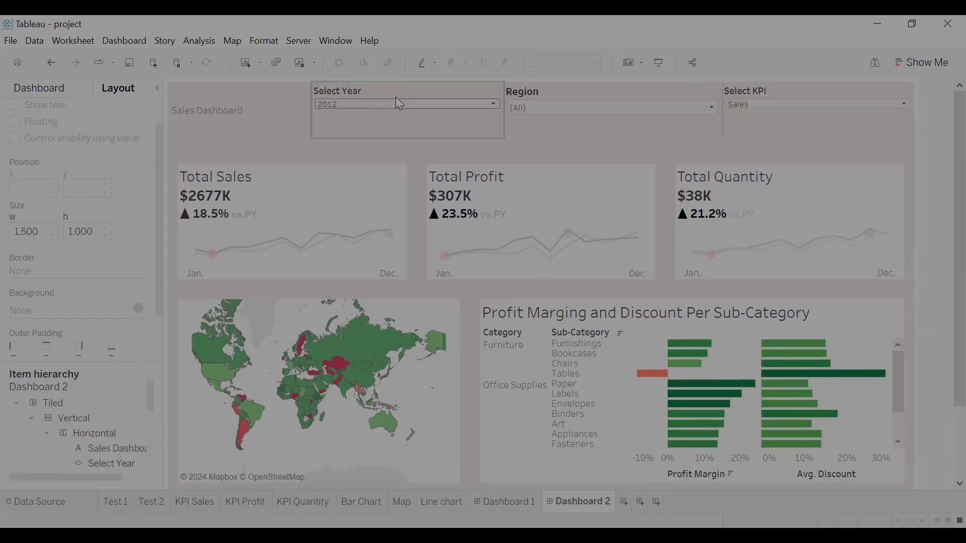
- Give the Select Year, Region and Select KPI controls in the title row a white background at 100% opacity
{"action": "left_click", "coordinate": [416, 115]}
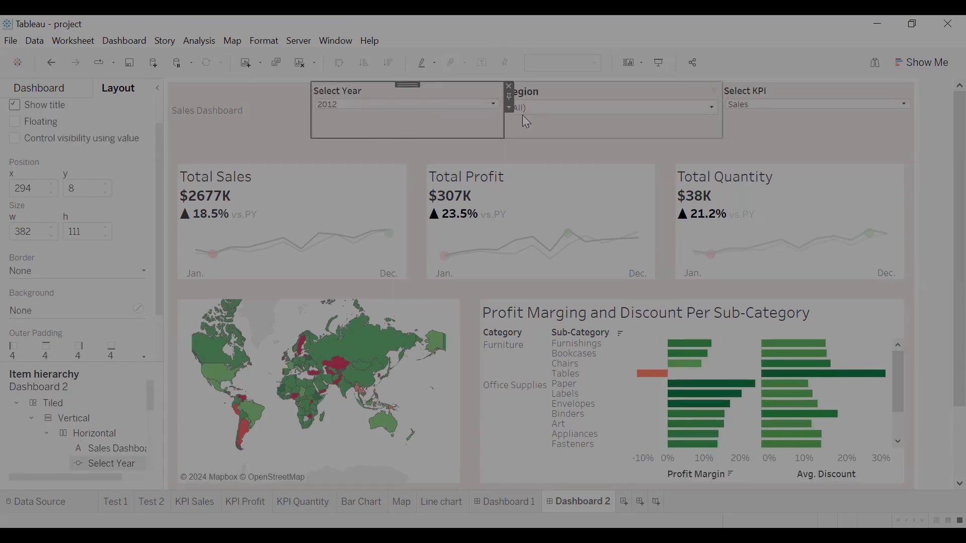
{"action": "left_click", "coordinate": [783, 116]}
{"action": "left_click", "coordinate": [632, 121]}
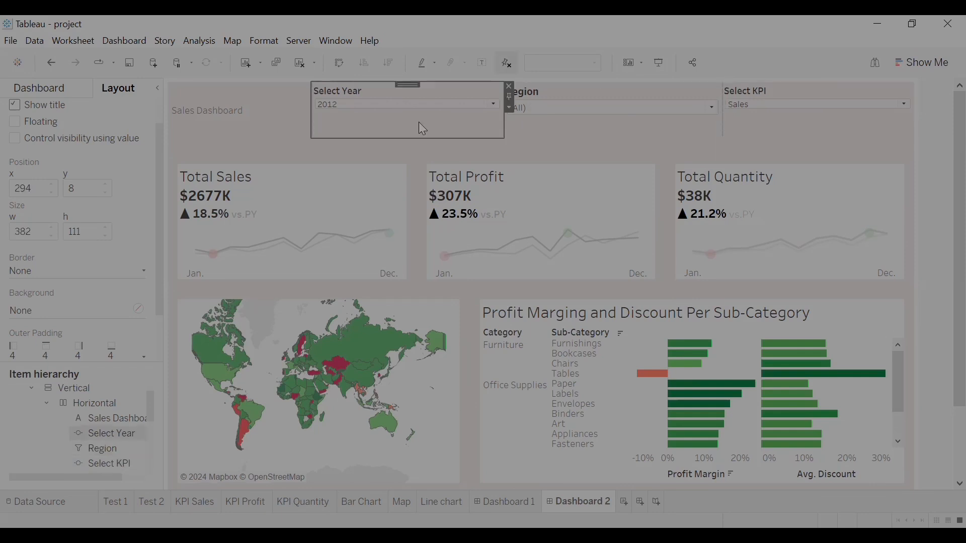
{"action": "left_click", "coordinate": [769, 112]}
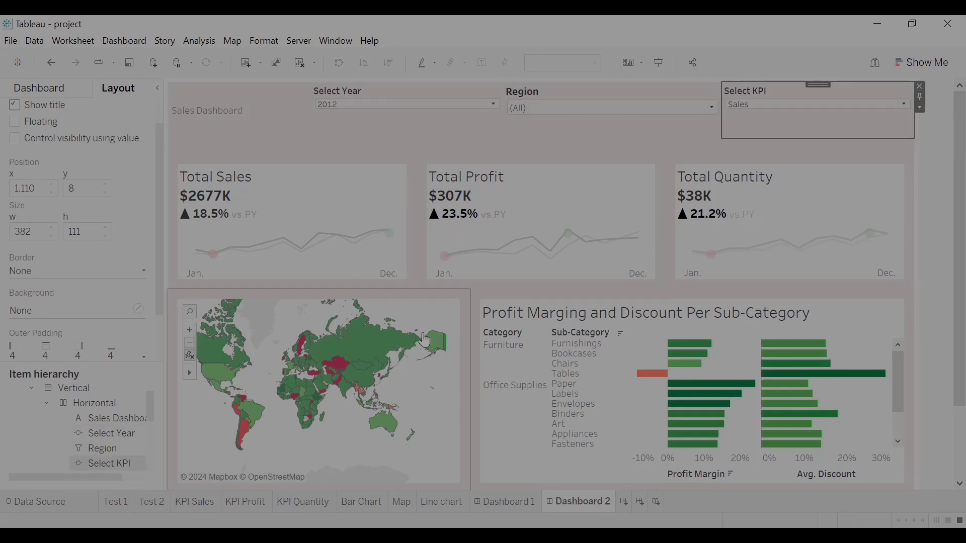
{"action": "left_click", "coordinate": [356, 99]}
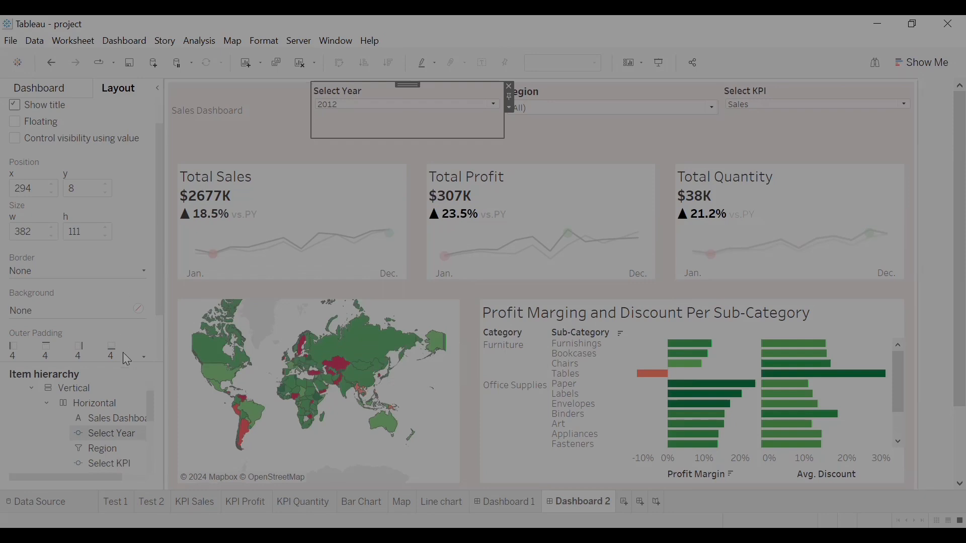
{"action": "left_click", "coordinate": [47, 309]}
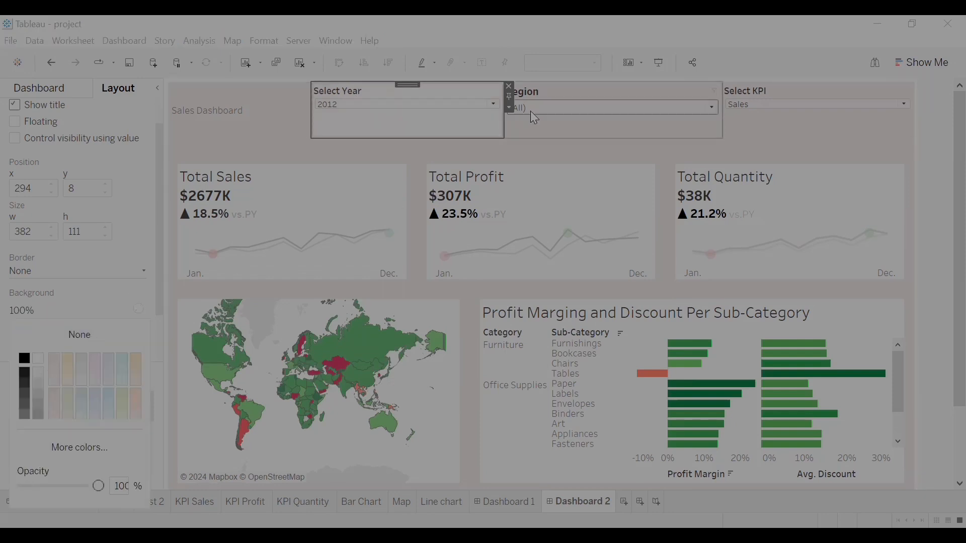
{"action": "left_click", "coordinate": [567, 108]}
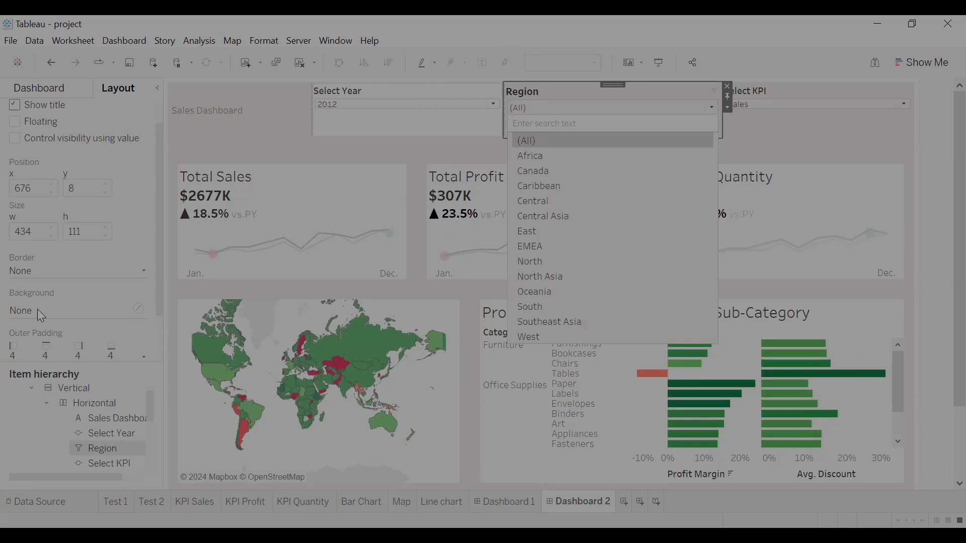
{"action": "left_click", "coordinate": [38, 309]}
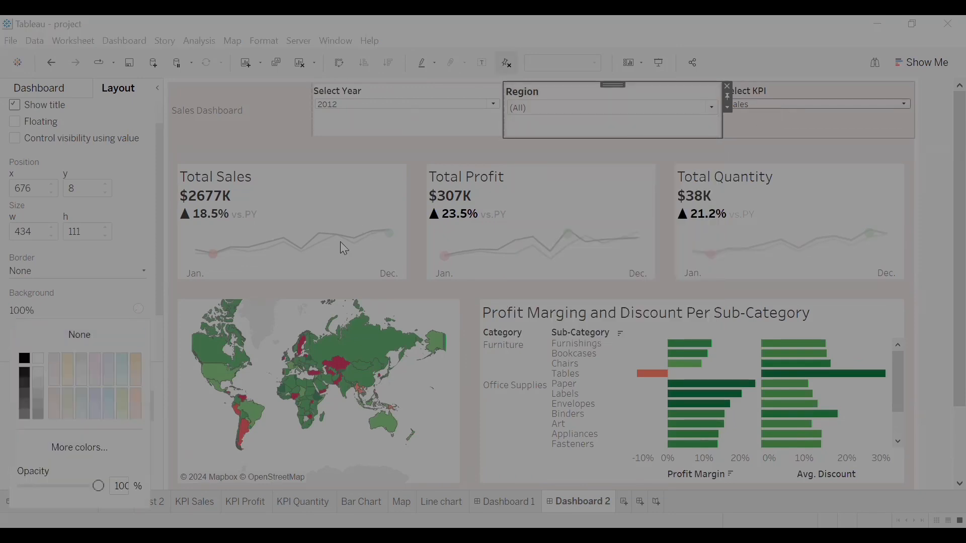
{"action": "left_click", "coordinate": [805, 104]}
{"action": "left_click", "coordinate": [36, 307]}
{"action": "left_click", "coordinate": [38, 359]}
- Select the title row's horizontal container and distribute its contents evenly
{"action": "left_click", "coordinate": [261, 113]}
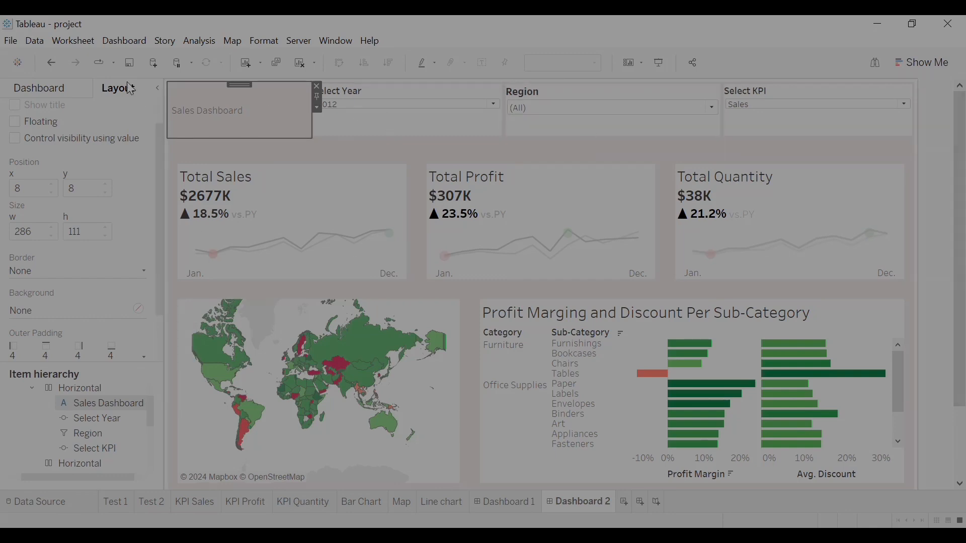
{"action": "left_click", "coordinate": [101, 388]}
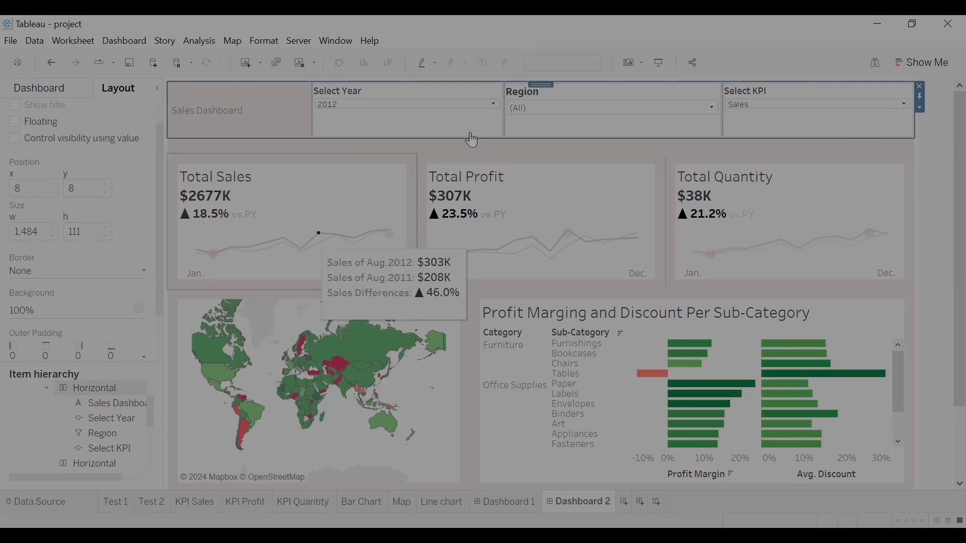
{"action": "left_click", "coordinate": [920, 108]}
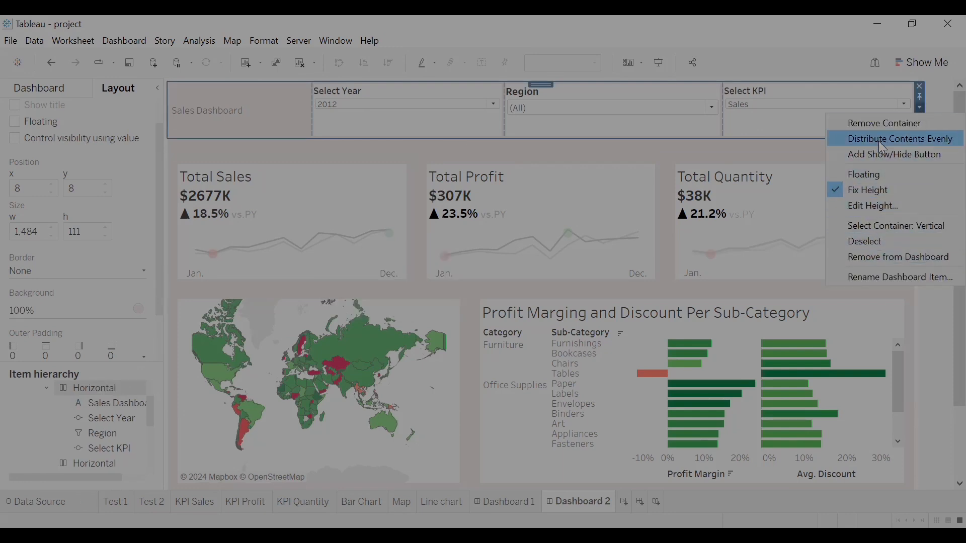
{"action": "left_click", "coordinate": [911, 140]}
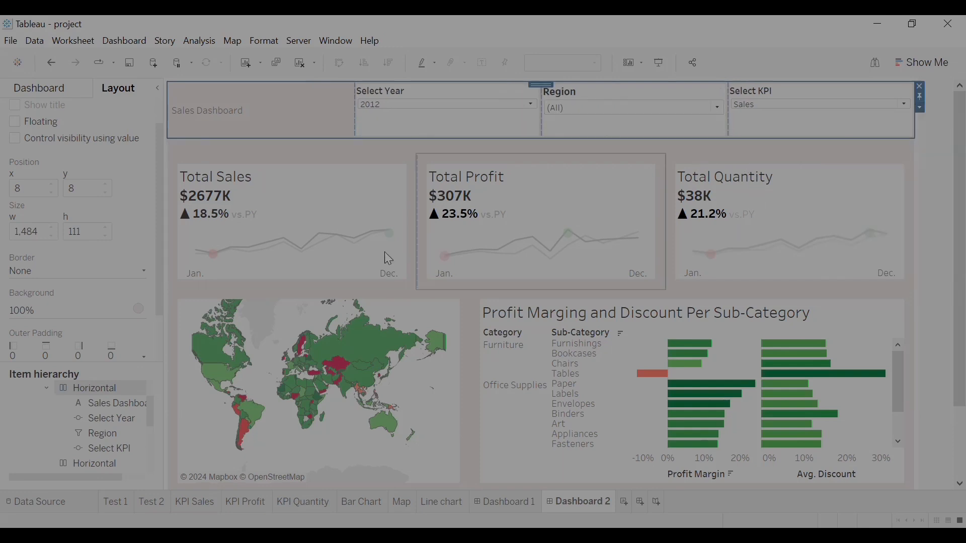
- Select the horizontal container holding the three KPI cards and distribute its contents evenly
{"action": "left_click", "coordinate": [115, 408]}
{"action": "left_click", "coordinate": [108, 419]}
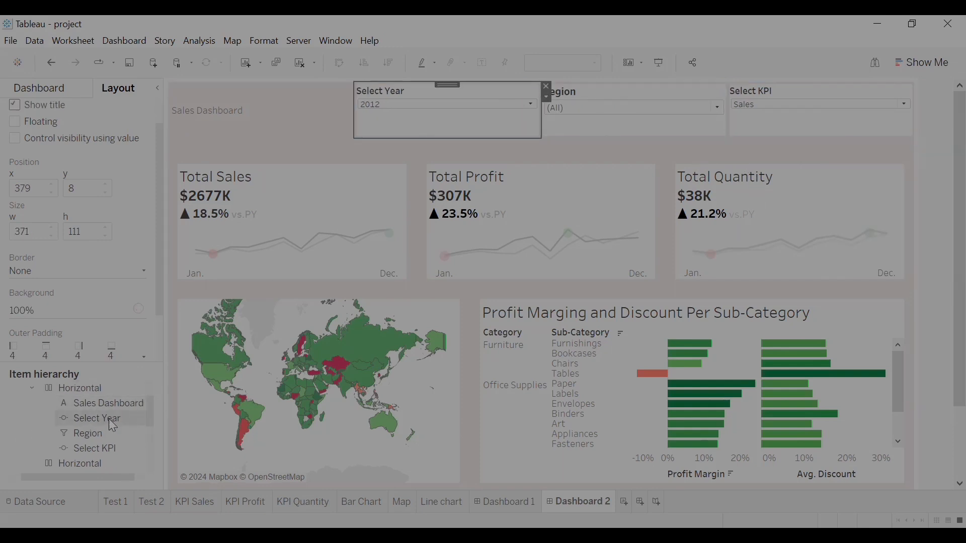
{"action": "left_click", "coordinate": [109, 465]}
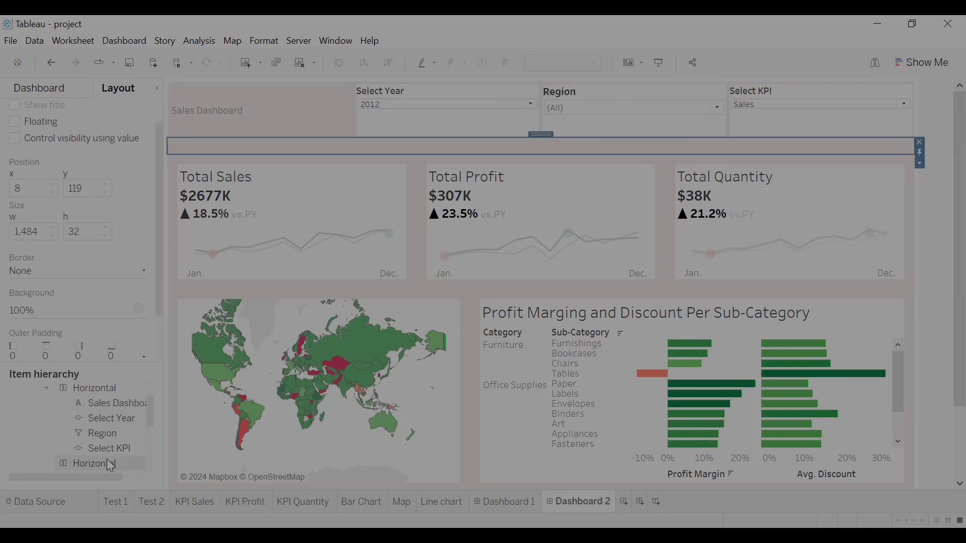
{"action": "scroll", "coordinate": [146, 471], "scroll_direction": "down", "scroll_amount": 1}
{"action": "left_click", "coordinate": [143, 468]}
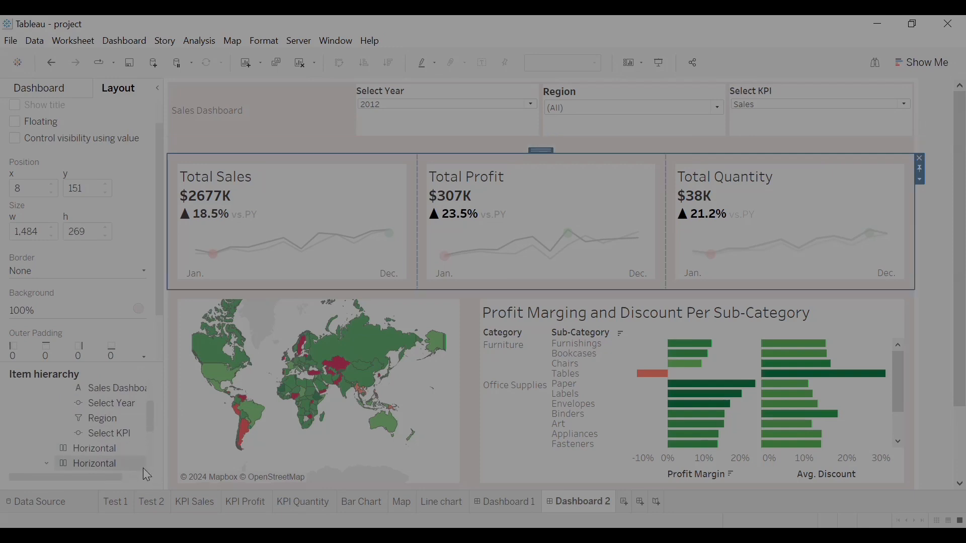
{"action": "left_click", "coordinate": [921, 179]}
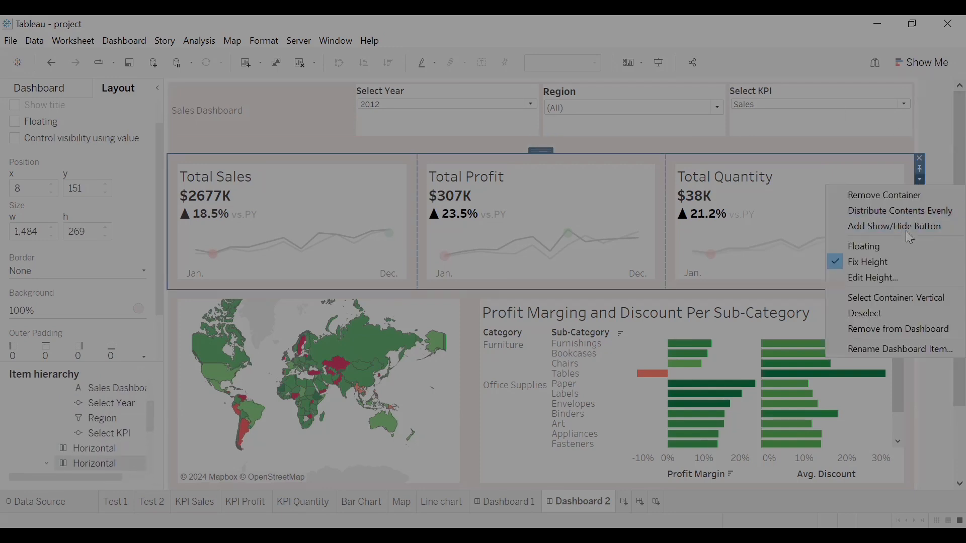
{"action": "left_click", "coordinate": [912, 208]}
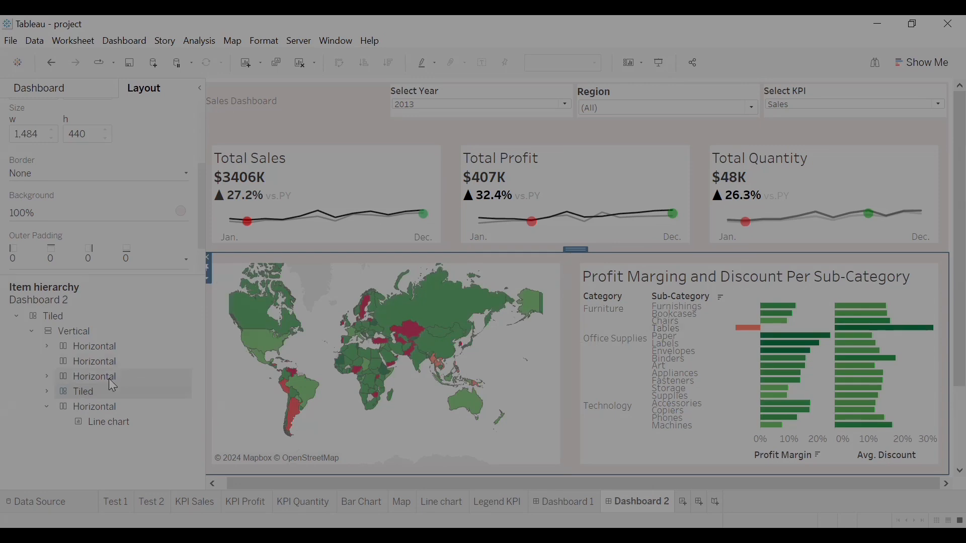
- Examine the item hierarchy of Dashboard 2, from the vertical container through the title row, the empty spacer row and the KPI card row
{"action": "left_click", "coordinate": [76, 332]}
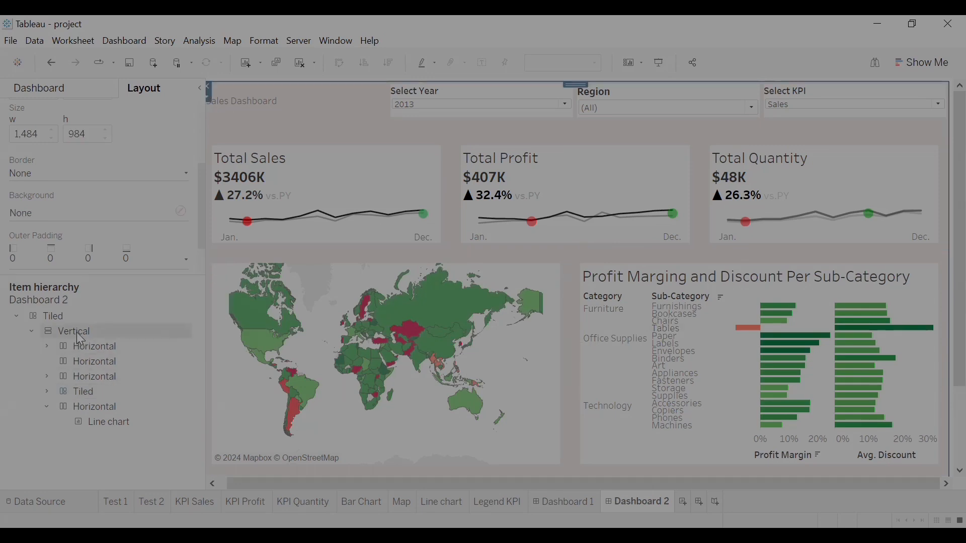
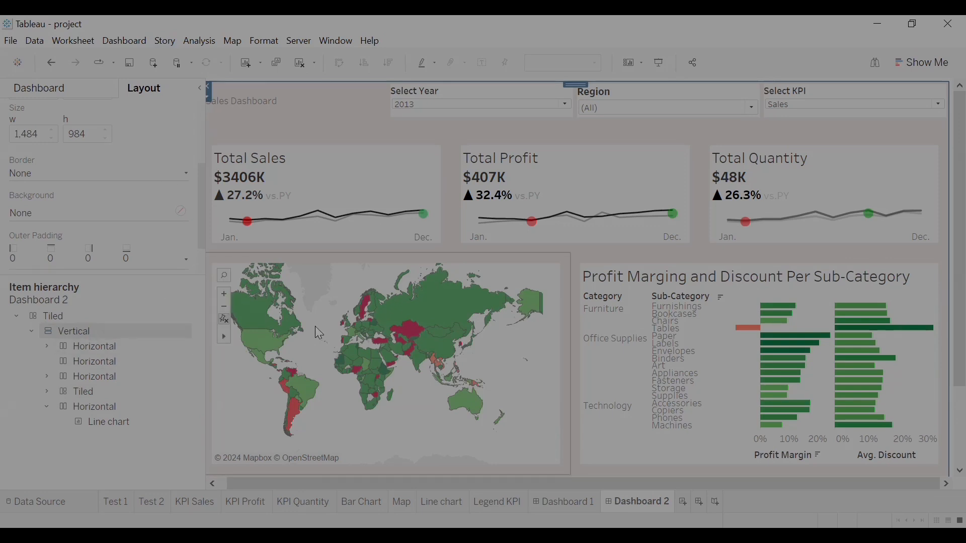
{"action": "double_click", "coordinate": [69, 336]}
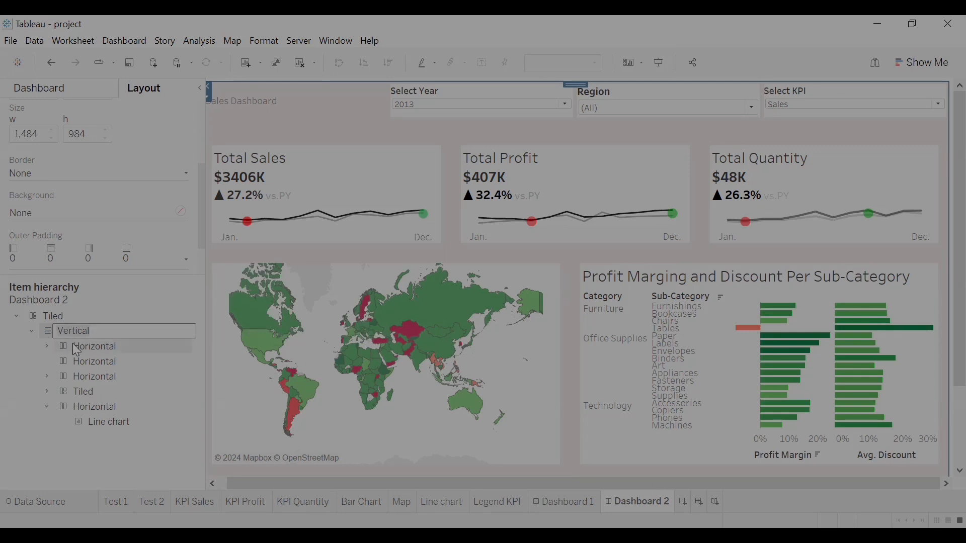
{"action": "left_click", "coordinate": [47, 346]}
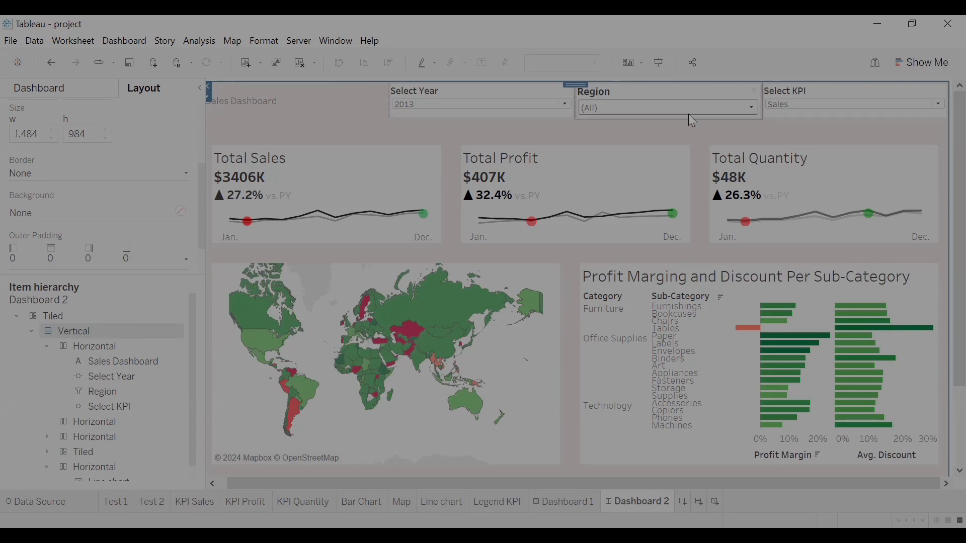
{"action": "left_click", "coordinate": [663, 92]}
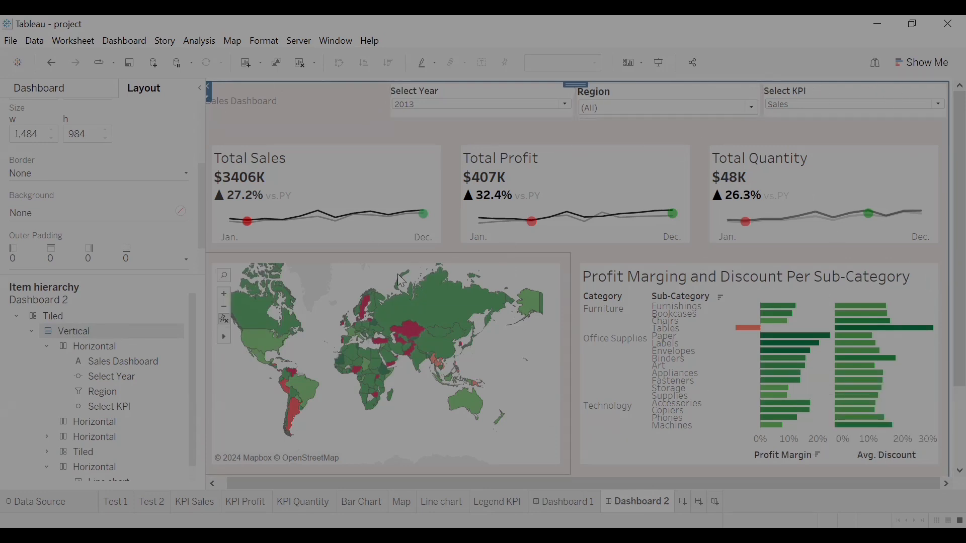
{"action": "left_click", "coordinate": [291, 120]}
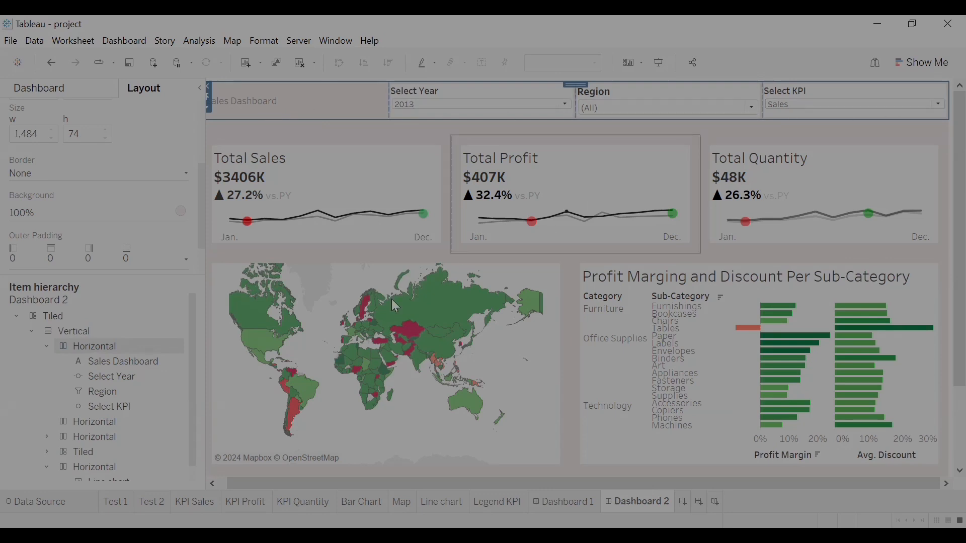
{"action": "left_click", "coordinate": [75, 423]}
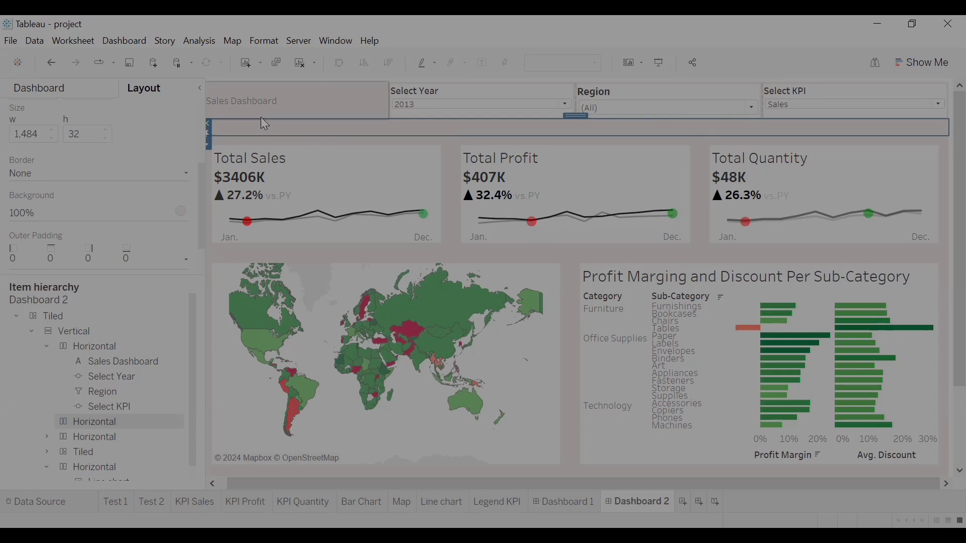
{"action": "left_click", "coordinate": [71, 439]}
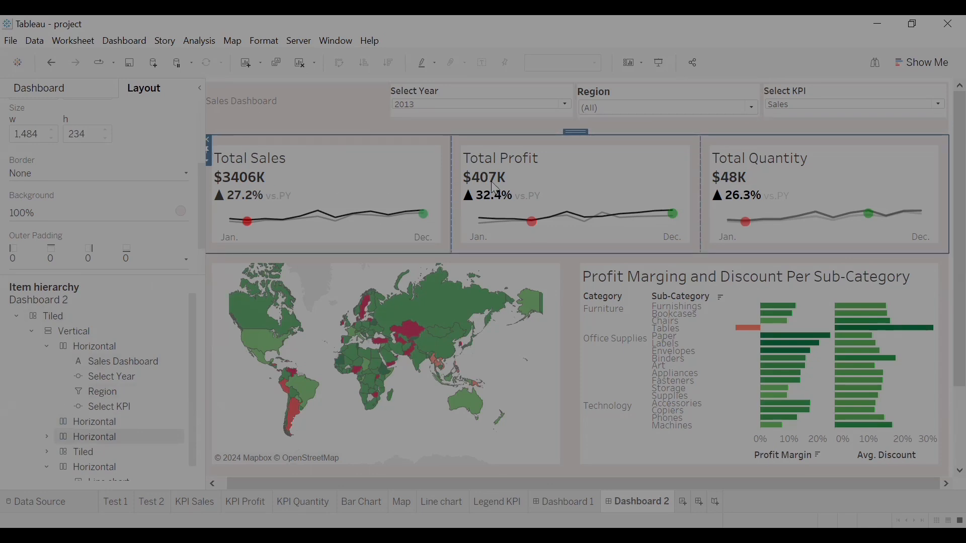
{"action": "left_click", "coordinate": [48, 437]}
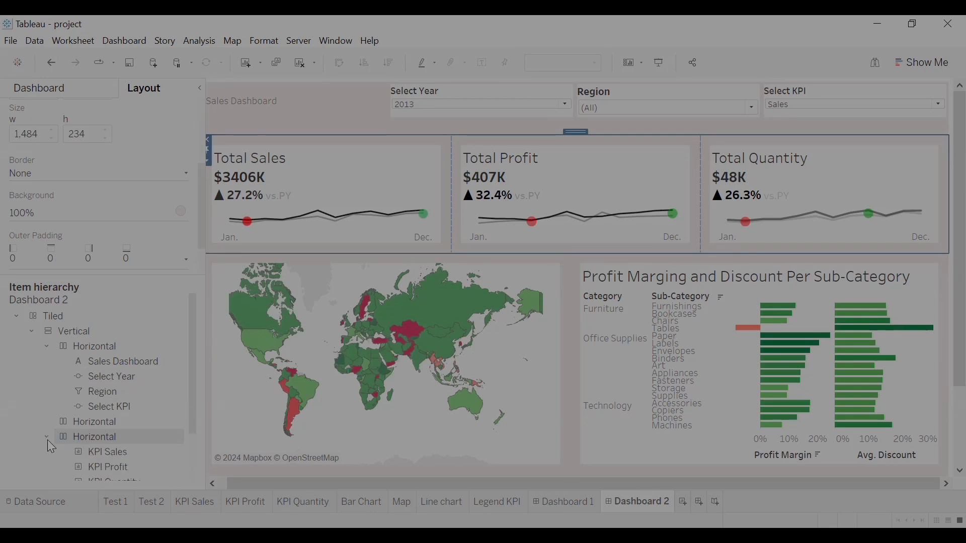
{"action": "left_click_drag", "start_coordinate": [189, 354], "coordinate": [188, 404]}
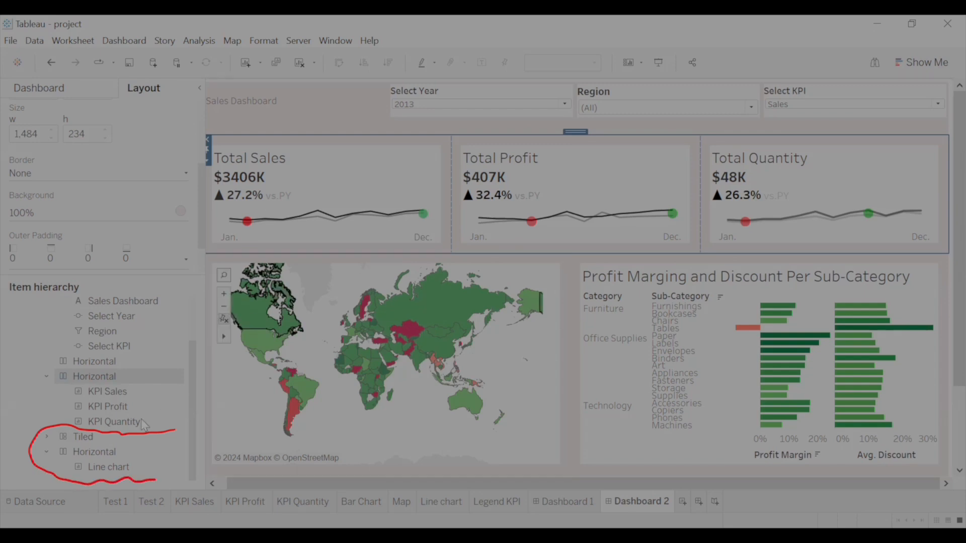
- Inspect the contents and container options of the tiled container that holds the map and the bar chart
{"action": "left_click", "coordinate": [60, 438]}
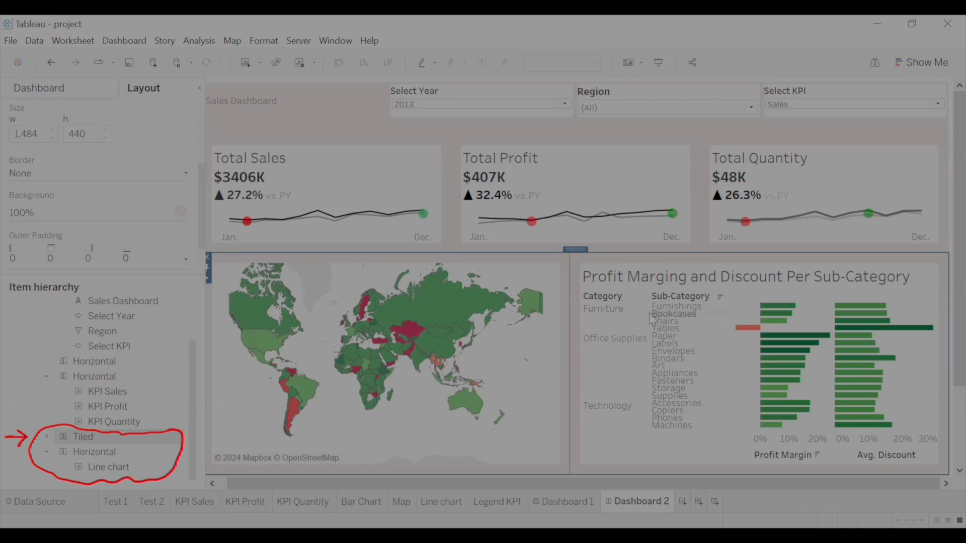
{"action": "left_click_drag", "start_coordinate": [207, 297], "coordinate": [170, 297]}
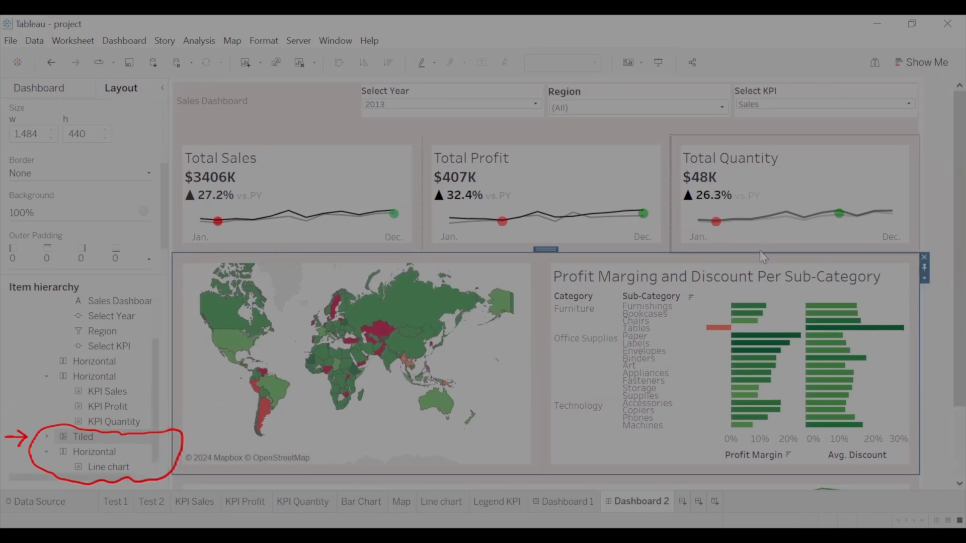
{"action": "left_click", "coordinate": [923, 279]}
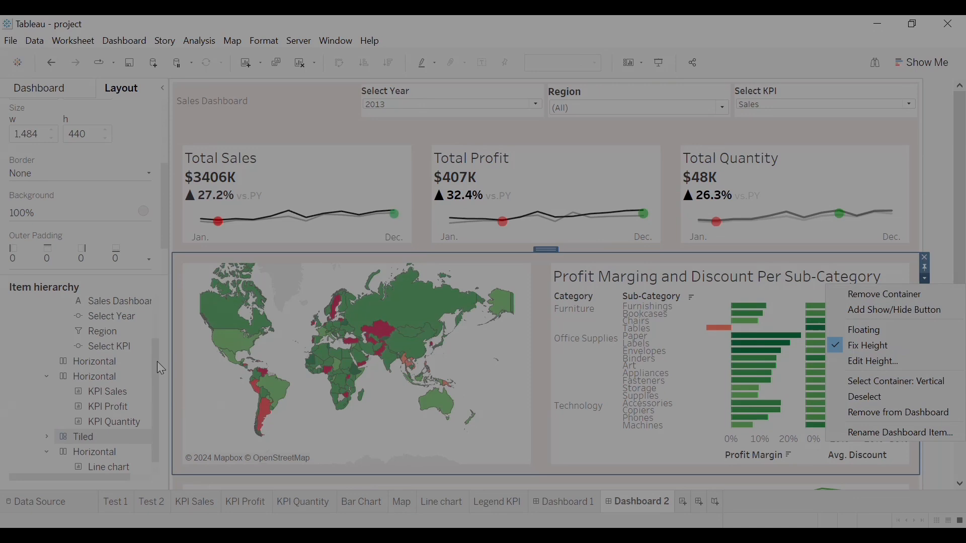
{"action": "scroll", "coordinate": [160, 368], "scroll_direction": "down", "scroll_amount": 1}
{"action": "left_click", "coordinate": [48, 422]}
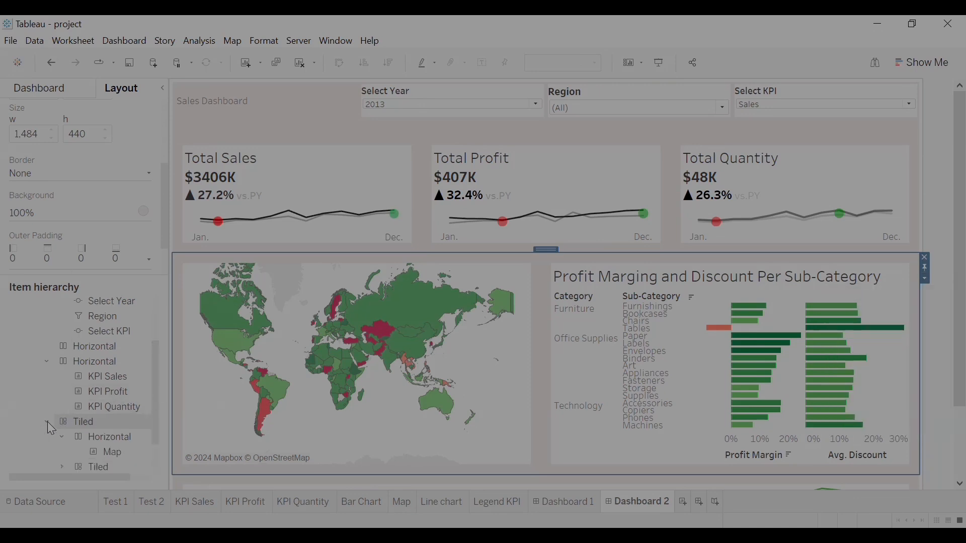
{"action": "right_click", "coordinate": [35, 425]}
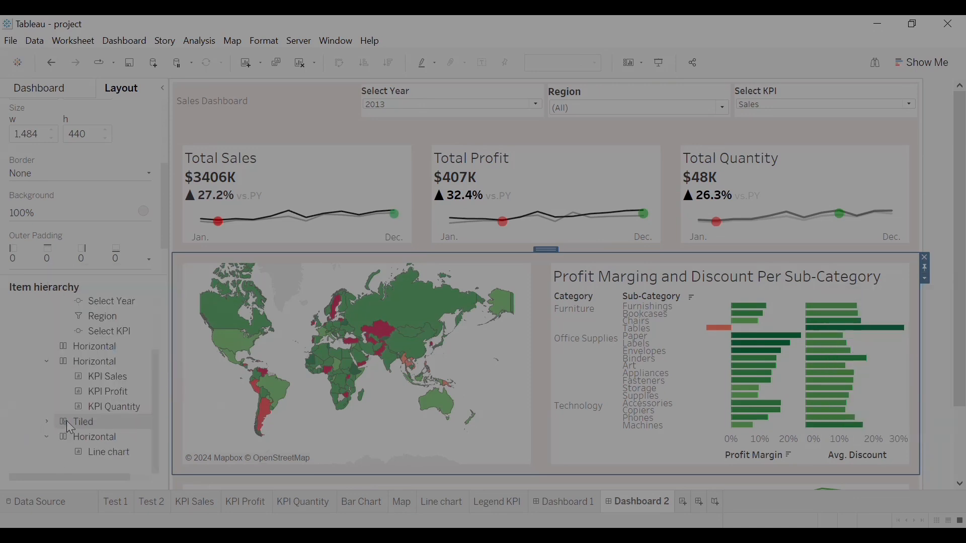
{"action": "right_click", "coordinate": [69, 428]}
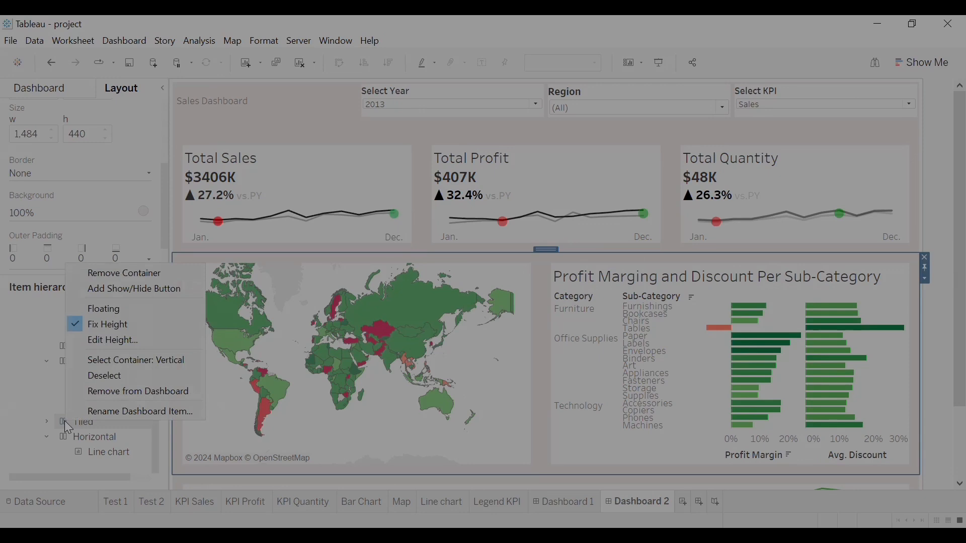
- Delete the tiled container holding the map and bar chart, and insert a horizontal container between the KPI cards and the line chart
{"action": "left_click", "coordinate": [132, 391]}
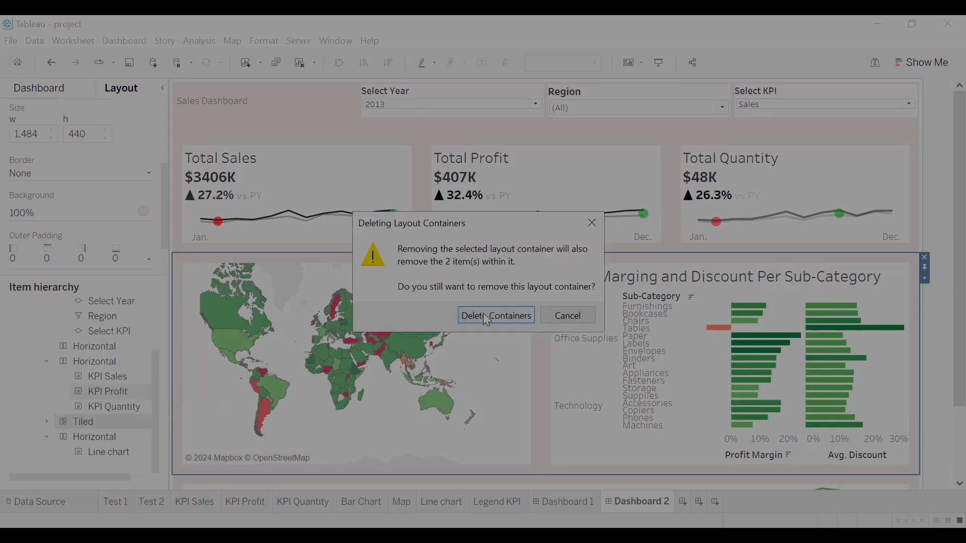
{"action": "left_click", "coordinate": [487, 320]}
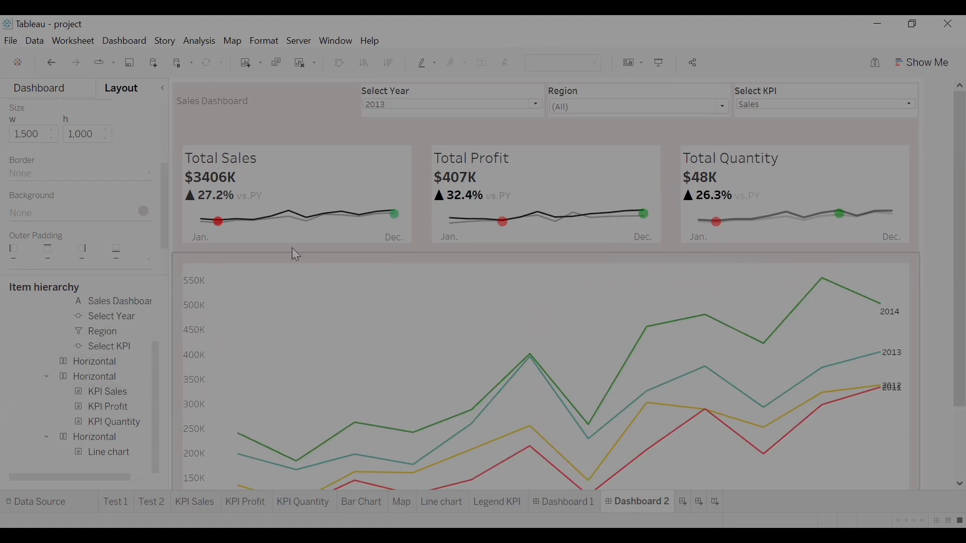
{"action": "left_click", "coordinate": [59, 90]}
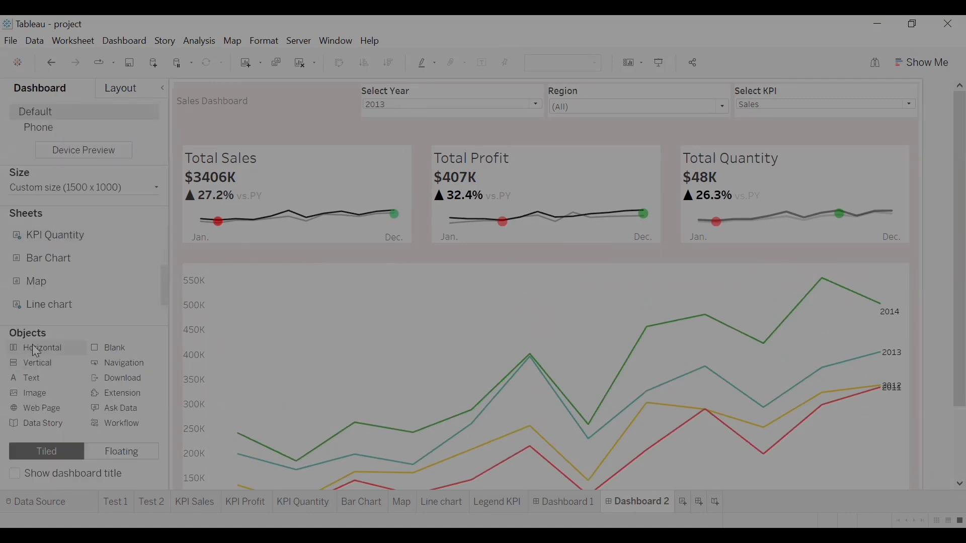
{"action": "left_click_drag", "start_coordinate": [172, 282], "coordinate": [349, 255]}
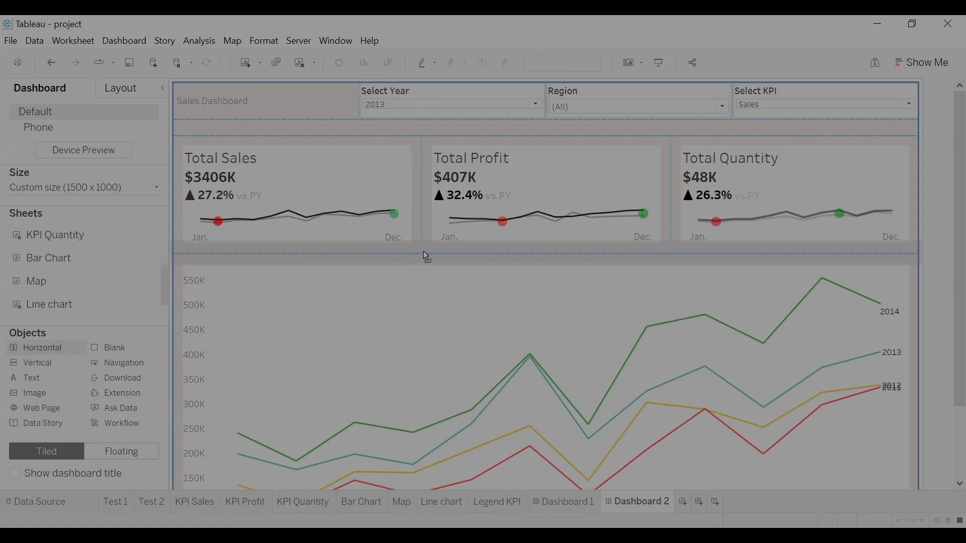
{"action": "left_click_drag", "start_coordinate": [434, 254], "coordinate": [451, 257]}
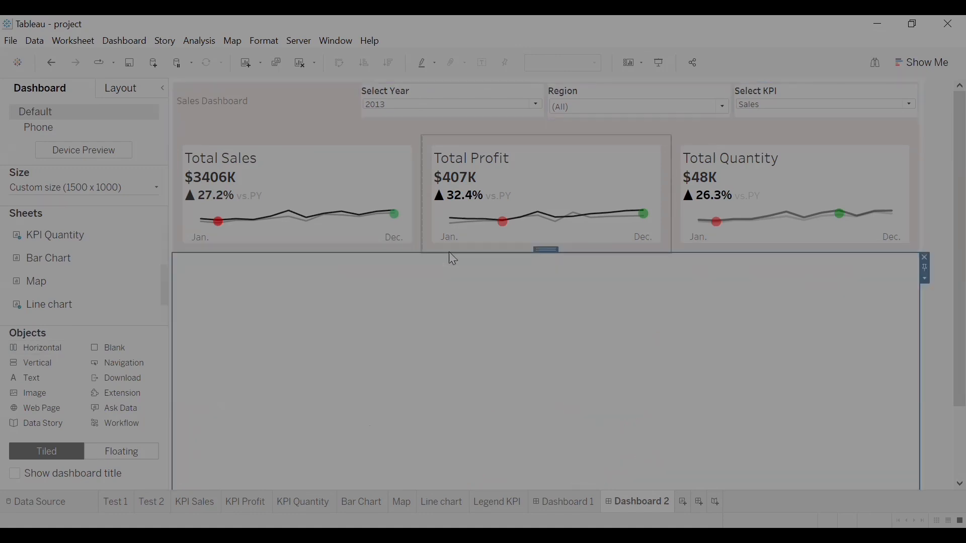
{"action": "scroll", "coordinate": [946, 271], "scroll_direction": "down", "scroll_amount": 3}
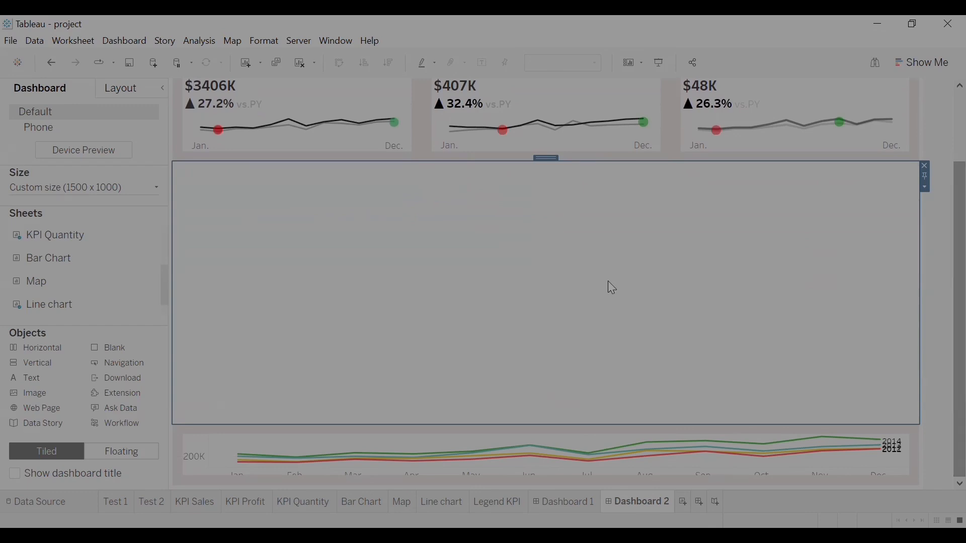
- Place two blank objects side by side in the new horizontal container and enlarge the row to about 290 px high
{"action": "left_click_drag", "start_coordinate": [123, 351], "coordinate": [372, 277]}
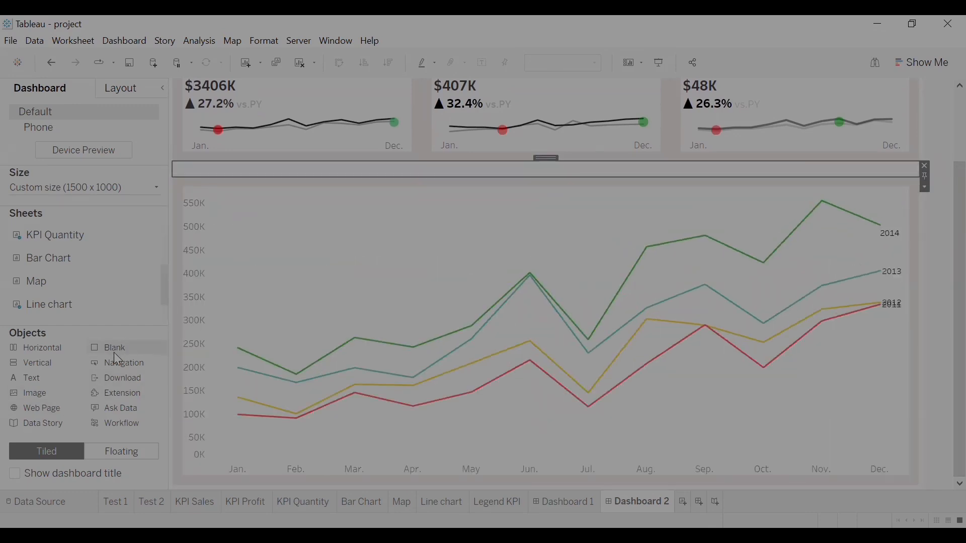
{"action": "mouse_move", "coordinate": [116, 347]}
{"action": "left_mouse_down"}
{"action": "mouse_move", "coordinate": [566, 222]}
{"action": "mouse_move", "coordinate": [873, 169]}
{"action": "mouse_move", "coordinate": [911, 171]}
{"action": "mouse_move", "coordinate": [904, 174]}
{"action": "left_mouse_up"}
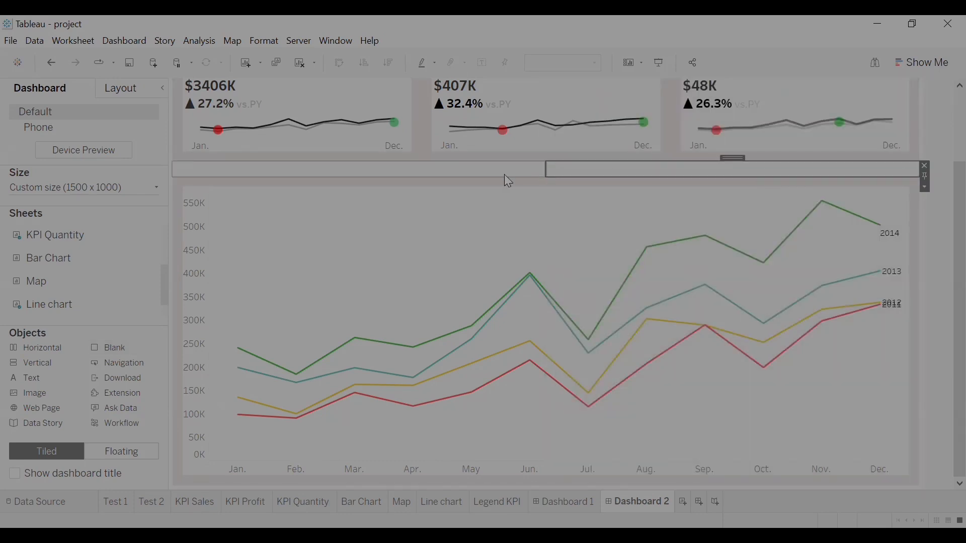
{"action": "mouse_move", "coordinate": [496, 177]}
{"action": "left_mouse_down"}
{"action": "mouse_move", "coordinate": [494, 194]}
{"action": "mouse_move", "coordinate": [496, 178]}
{"action": "left_mouse_up"}
{"action": "left_click", "coordinate": [50, 64]}
{"action": "left_click", "coordinate": [514, 168]}
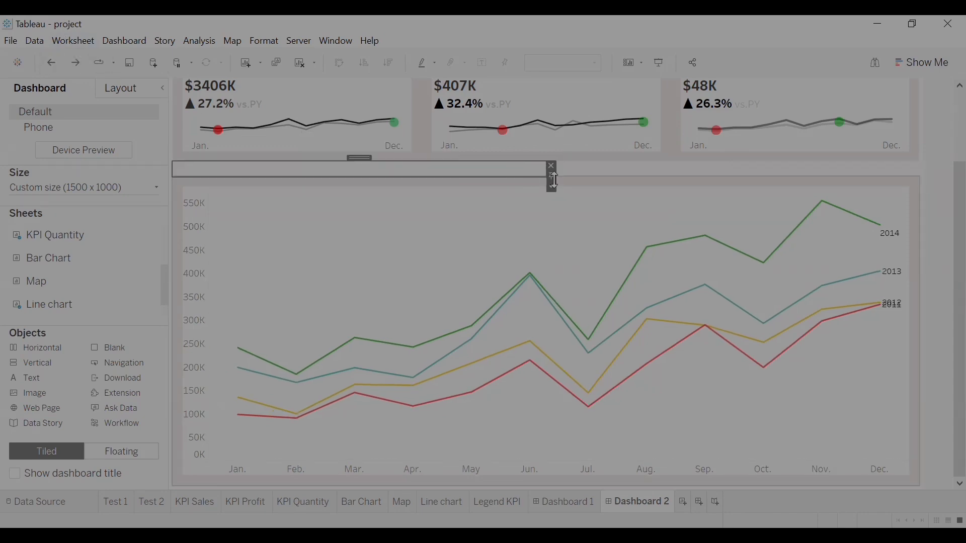
{"action": "left_click_drag", "start_coordinate": [618, 178], "coordinate": [612, 307]}
{"action": "left_click", "coordinate": [445, 238]}
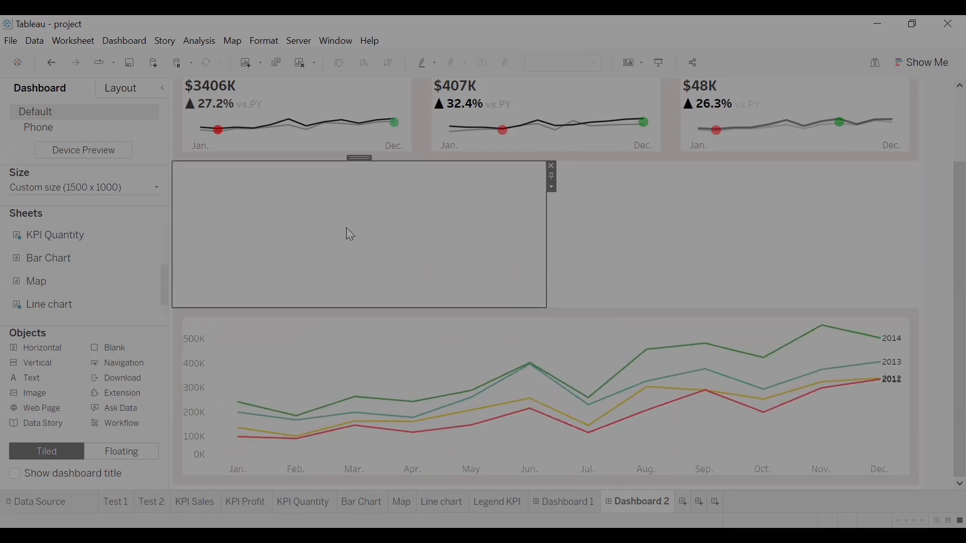
- Add the Map sheet before the two blanks in the new container, and select that container in the item hierarchy
{"action": "left_click_drag", "start_coordinate": [45, 280], "coordinate": [254, 235]}
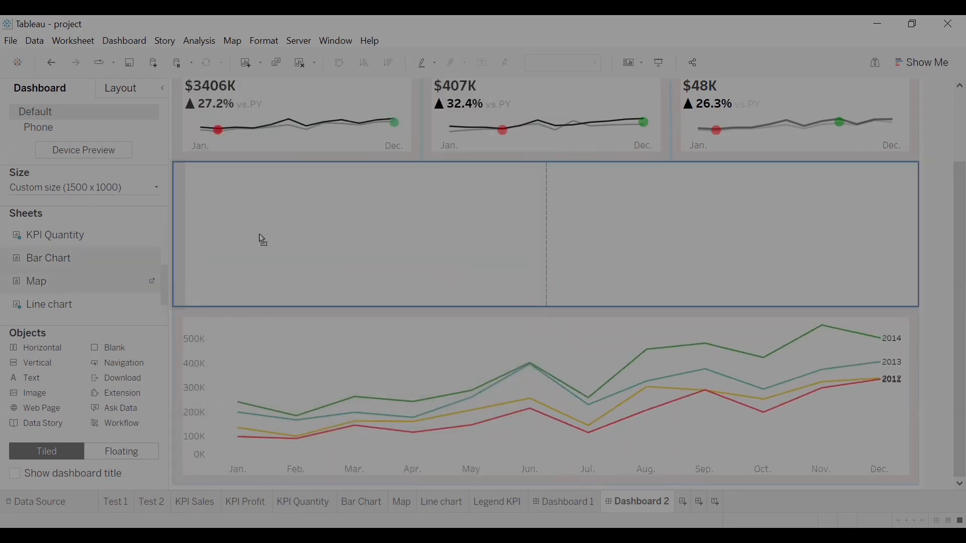
{"action": "double_click", "coordinate": [133, 282]}
{"action": "left_click_drag", "start_coordinate": [165, 277], "coordinate": [163, 304]}
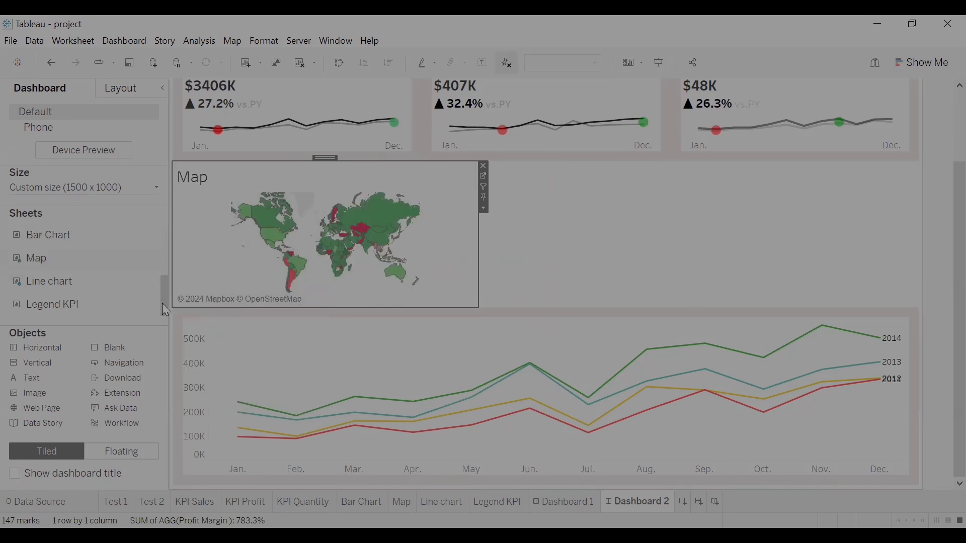
{"action": "left_click", "coordinate": [140, 91]}
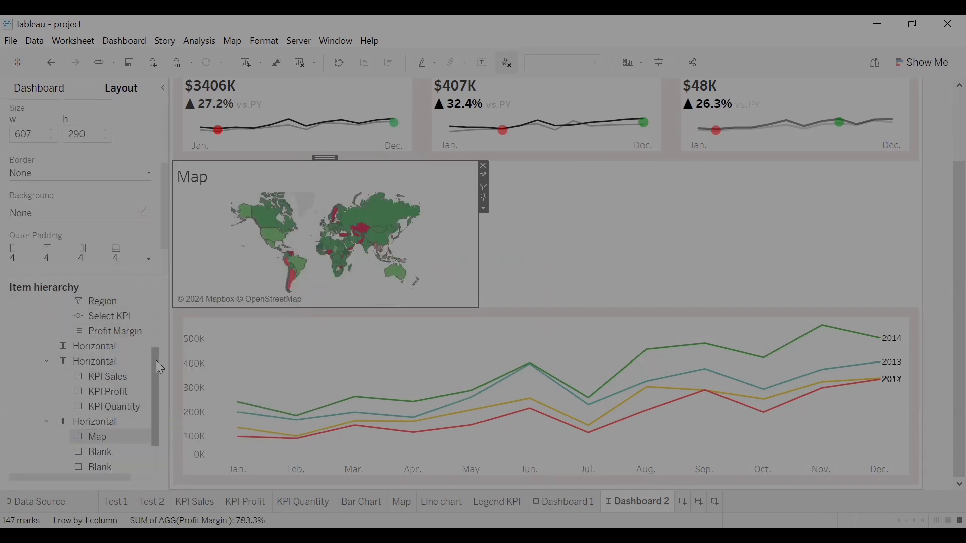
{"action": "left_click_drag", "start_coordinate": [156, 360], "coordinate": [156, 386]}
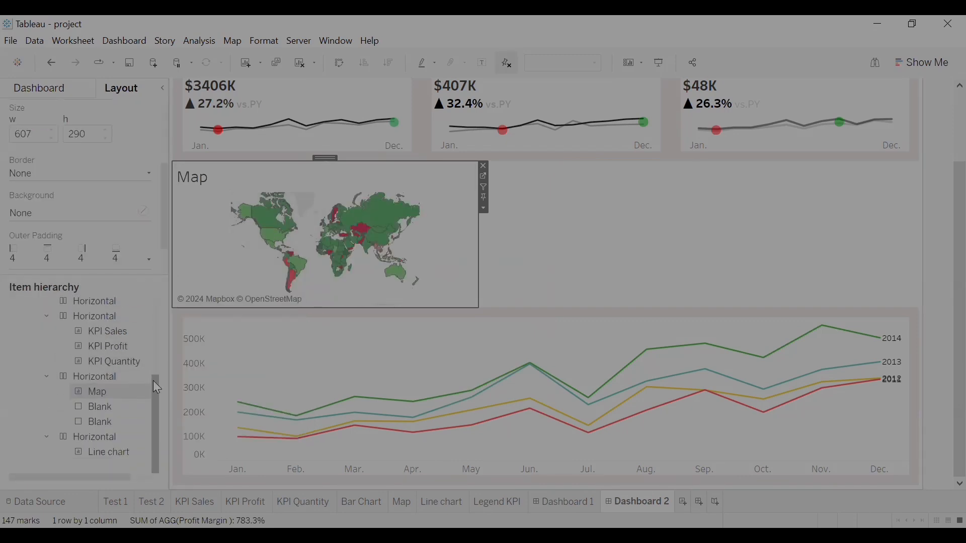
{"action": "left_click", "coordinate": [97, 380]}
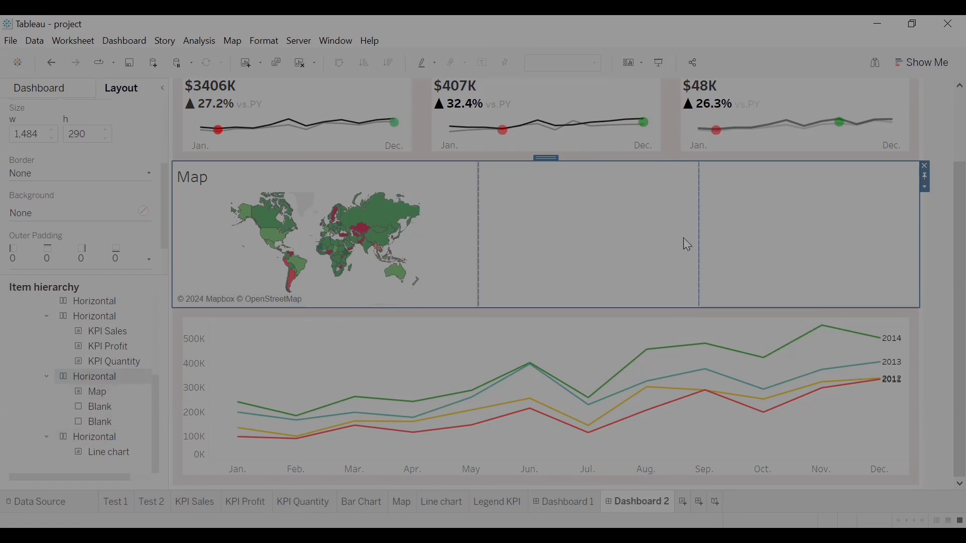
- Add the Bar Chart sheet directly after the map in the container and remove both blank objects
{"action": "left_click", "coordinate": [90, 92]}
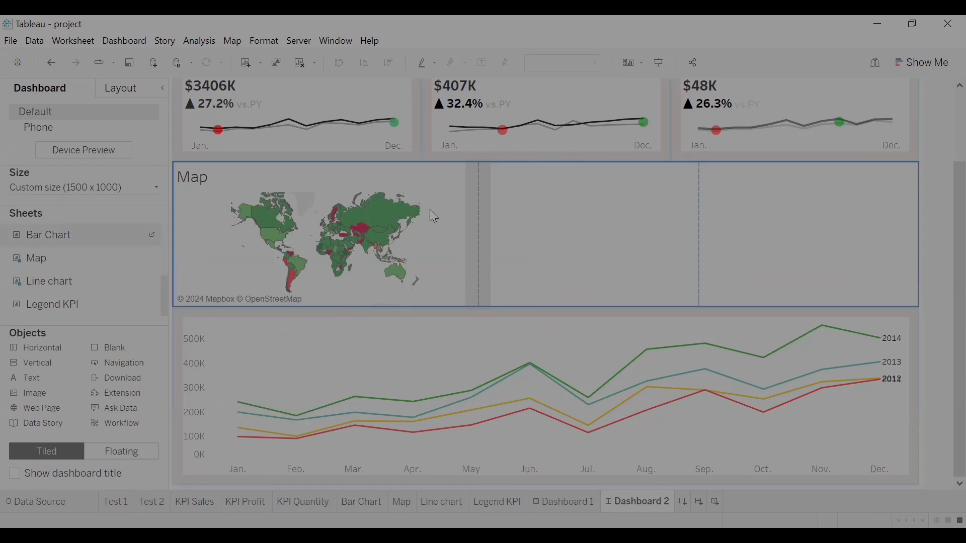
{"action": "left_click_drag", "start_coordinate": [434, 216], "coordinate": [435, 216]}
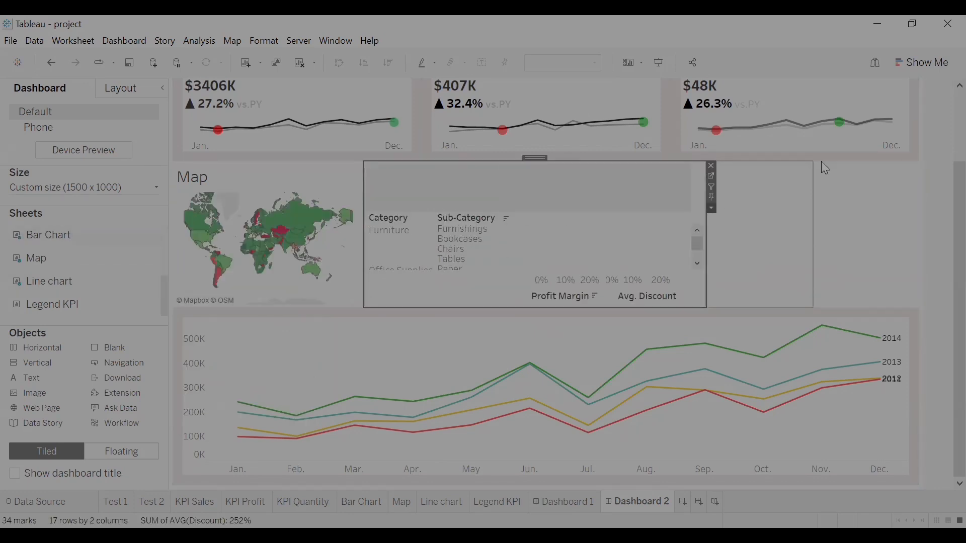
{"action": "left_click", "coordinate": [825, 171]}
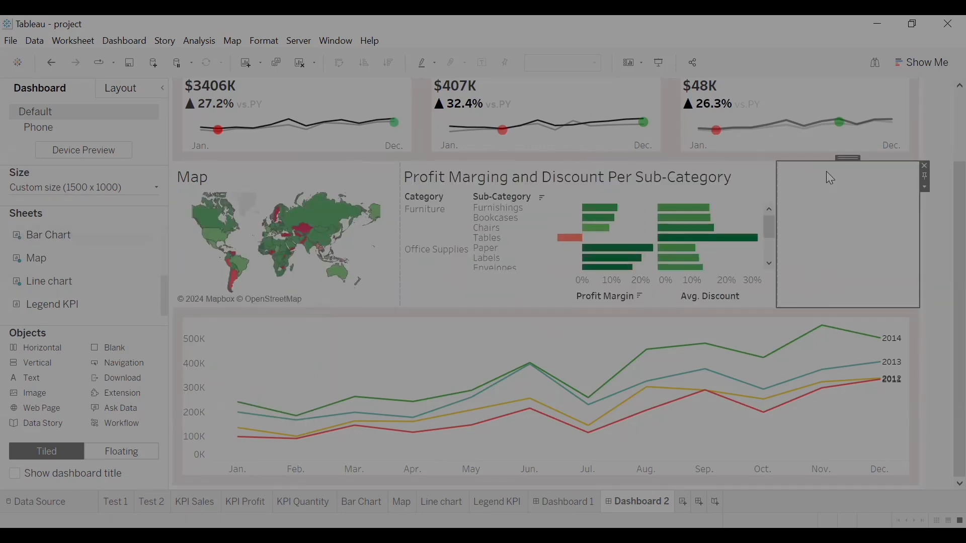
{"action": "left_click", "coordinate": [927, 166]}
- Select the horizontal container holding the map and bar chart and distribute its contents evenly
{"action": "left_click", "coordinate": [130, 95]}
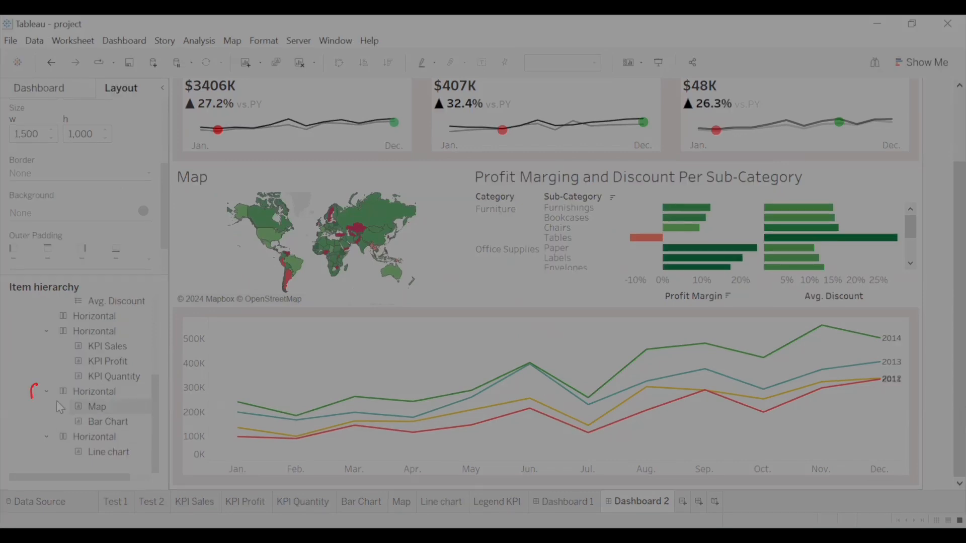
{"action": "left_click", "coordinate": [433, 214]}
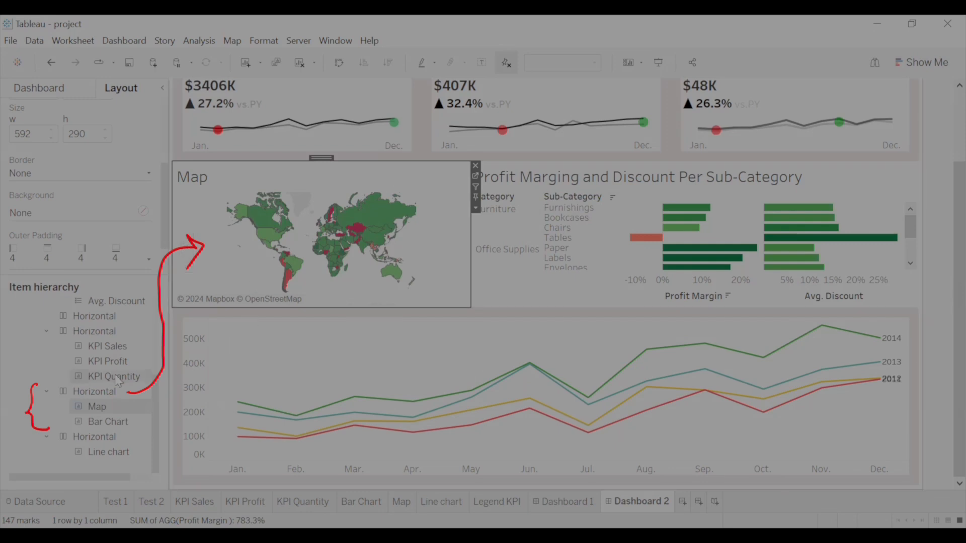
{"action": "left_click", "coordinate": [103, 390]}
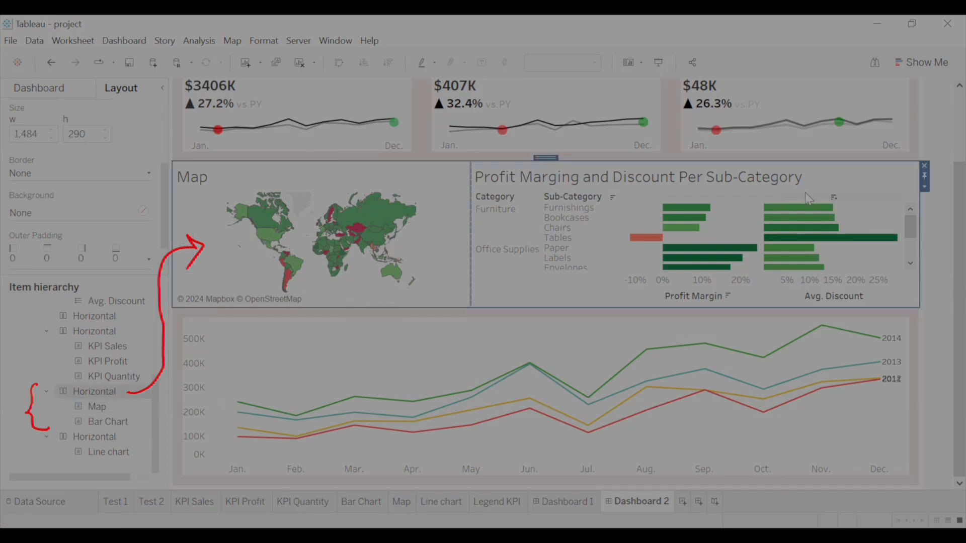
{"action": "left_click", "coordinate": [925, 188]}
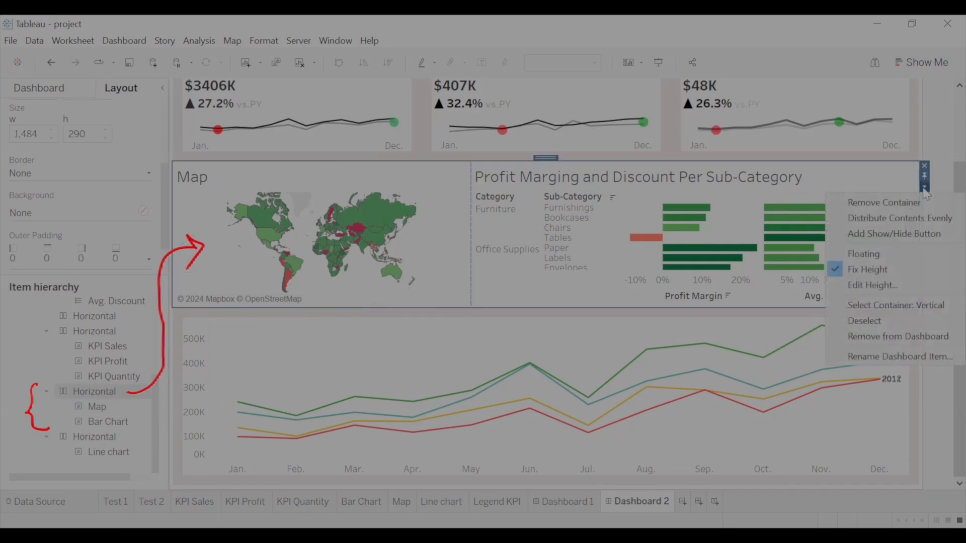
{"action": "left_click", "coordinate": [898, 220]}
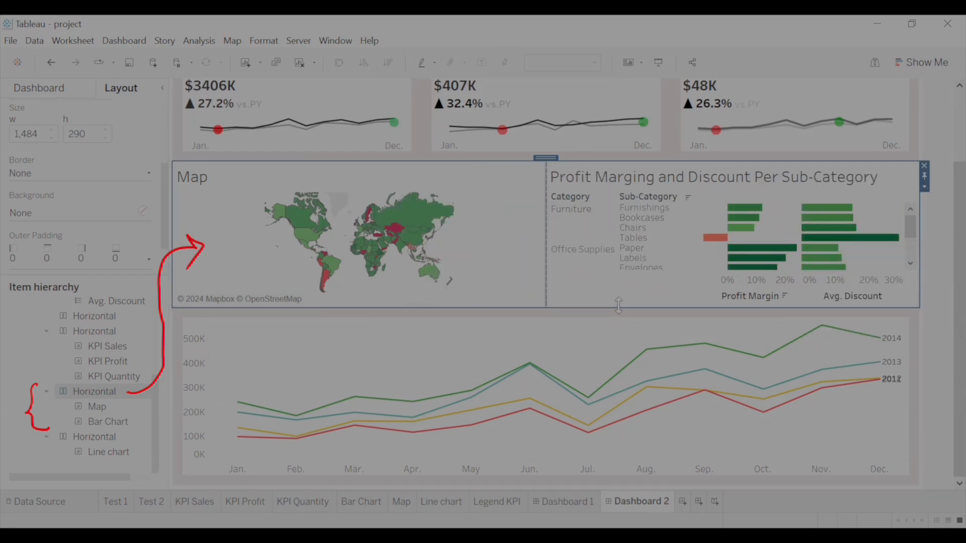
- Enlarge the map and bar chart row to about 400 px high by moving its border with the line chart
{"action": "left_click_drag", "start_coordinate": [619, 312], "coordinate": [608, 362]}
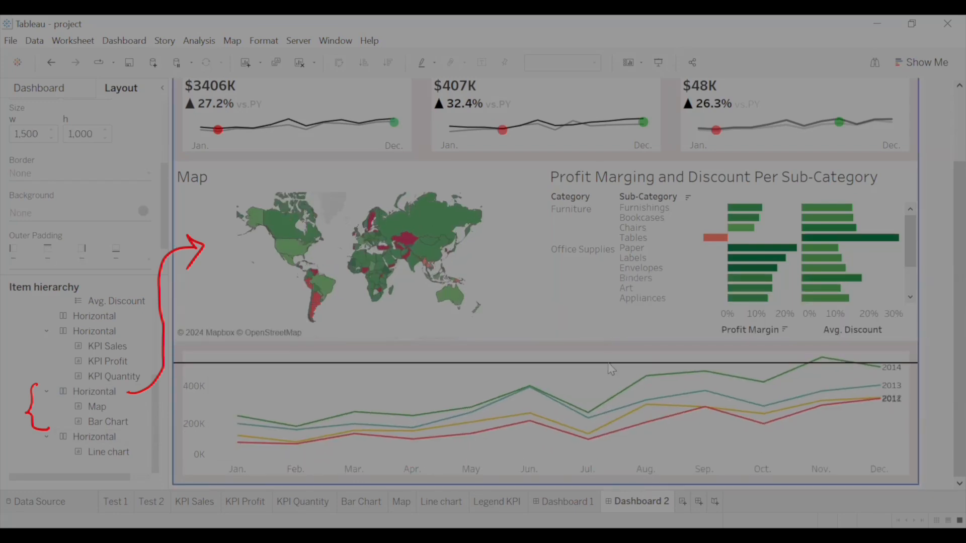
{"action": "scroll", "coordinate": [942, 205], "scroll_direction": "up", "scroll_amount": 1}
{"action": "scroll", "coordinate": [942, 221], "scroll_direction": "down", "scroll_amount": 1}
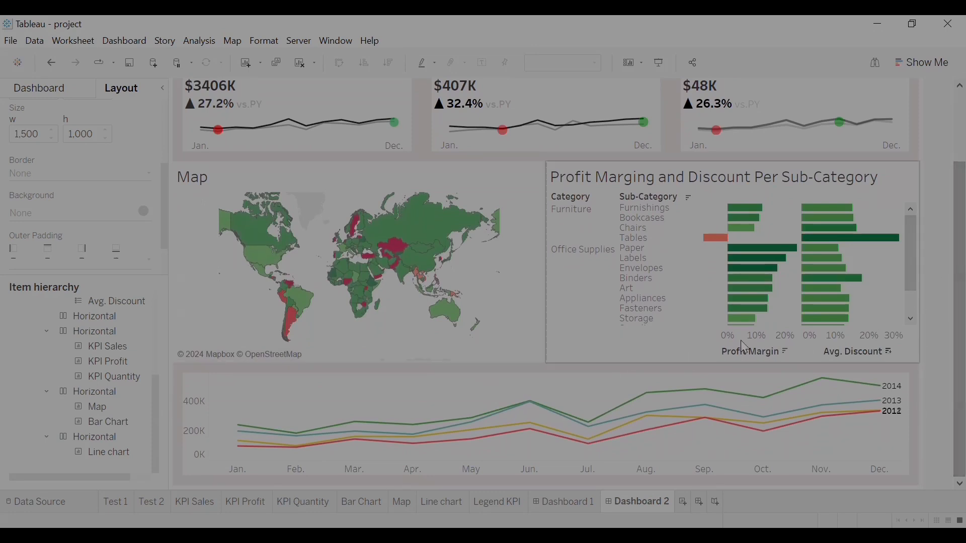
- Give the horizontal container around the map and bar chart the light pink background at 100% opacity
{"action": "left_click", "coordinate": [537, 431]}
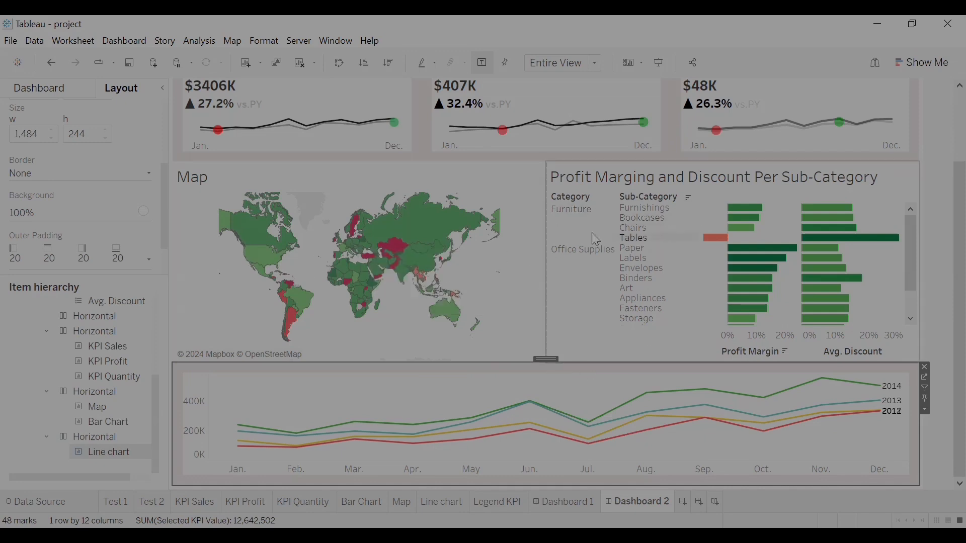
{"action": "left_click", "coordinate": [352, 249]}
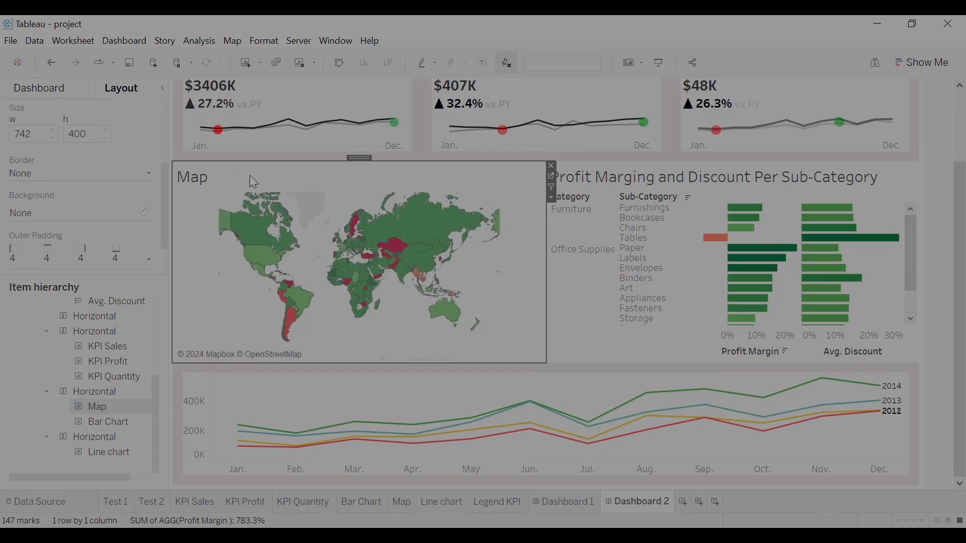
{"action": "mouse_move", "coordinate": [308, 116]}
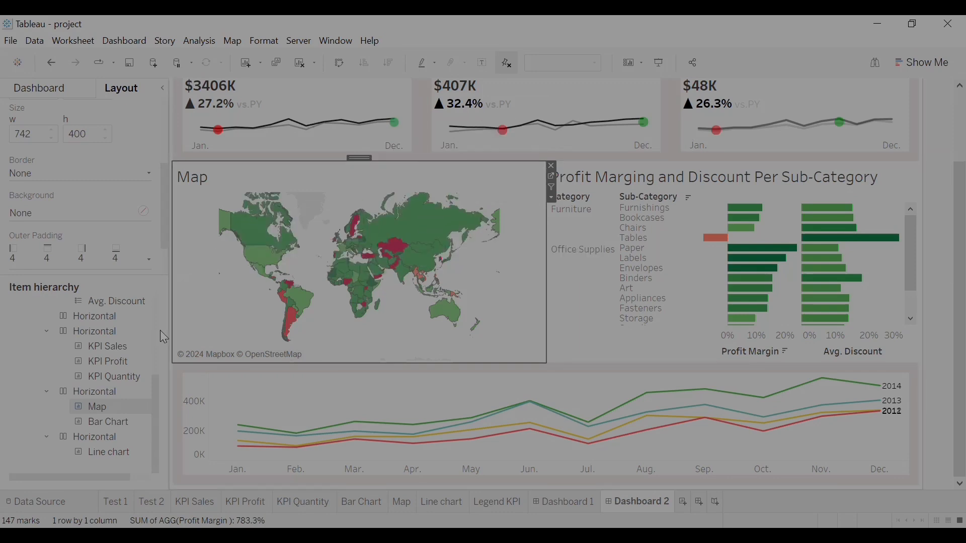
{"action": "left_click", "coordinate": [113, 391]}
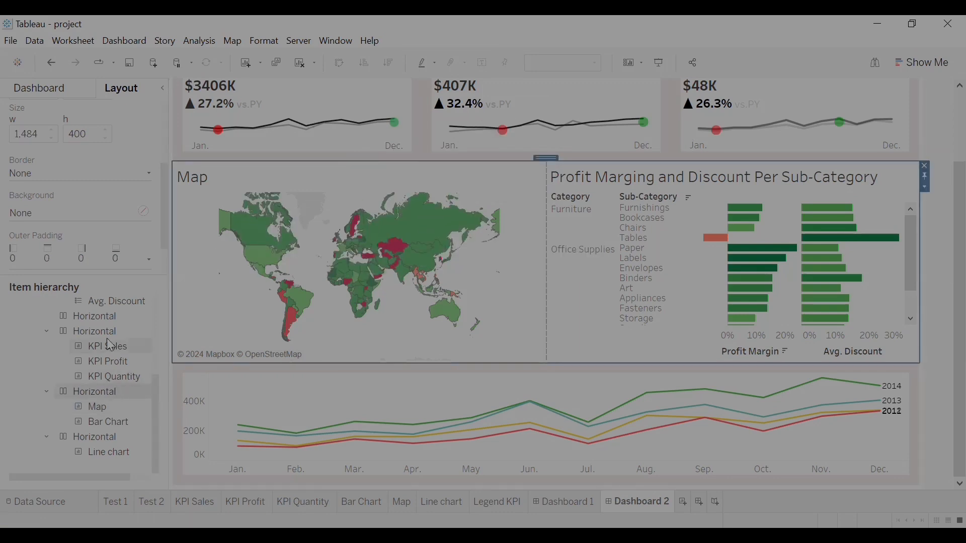
{"action": "left_click", "coordinate": [65, 211]}
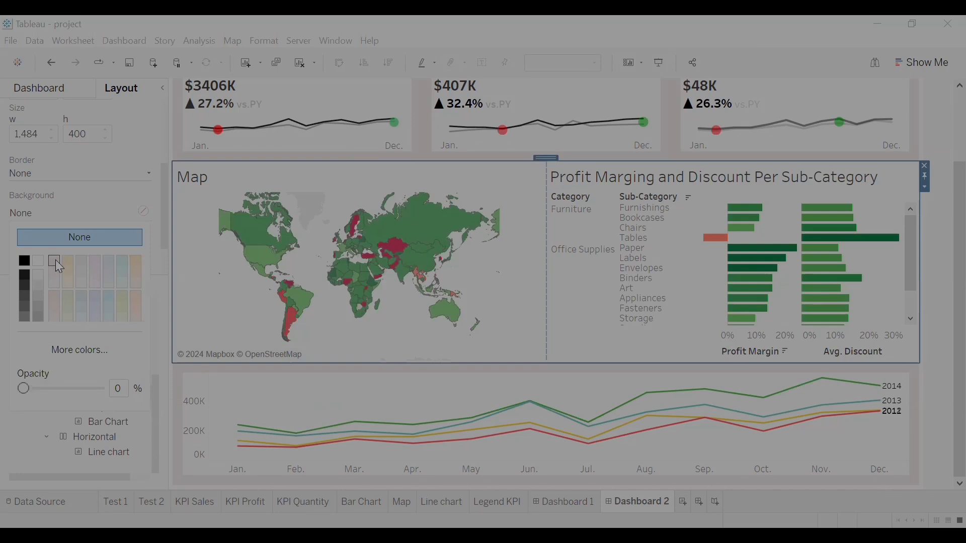
{"action": "left_click", "coordinate": [55, 261]}
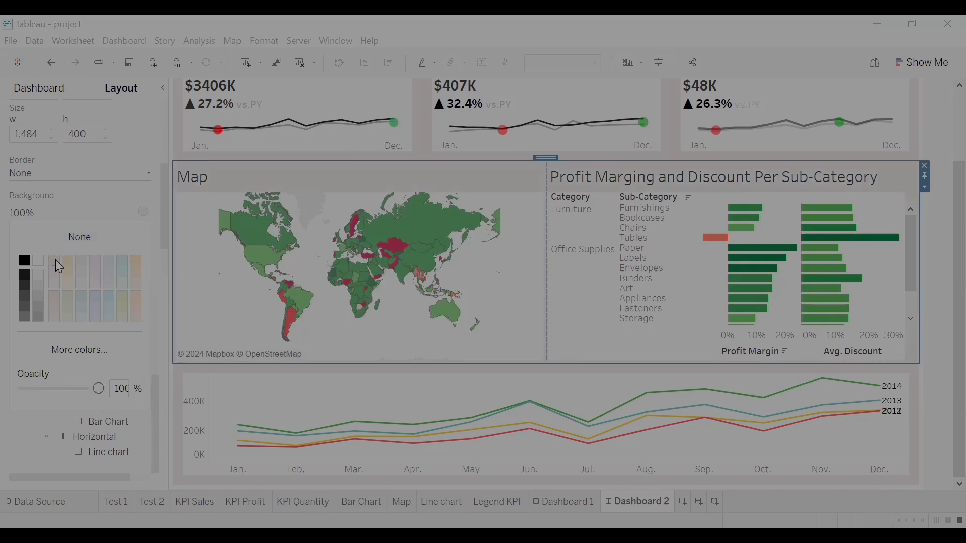
- Set the Map sheet's background to white at 100% opacity and bring its padding settings into view
{"action": "left_click", "coordinate": [408, 175]}
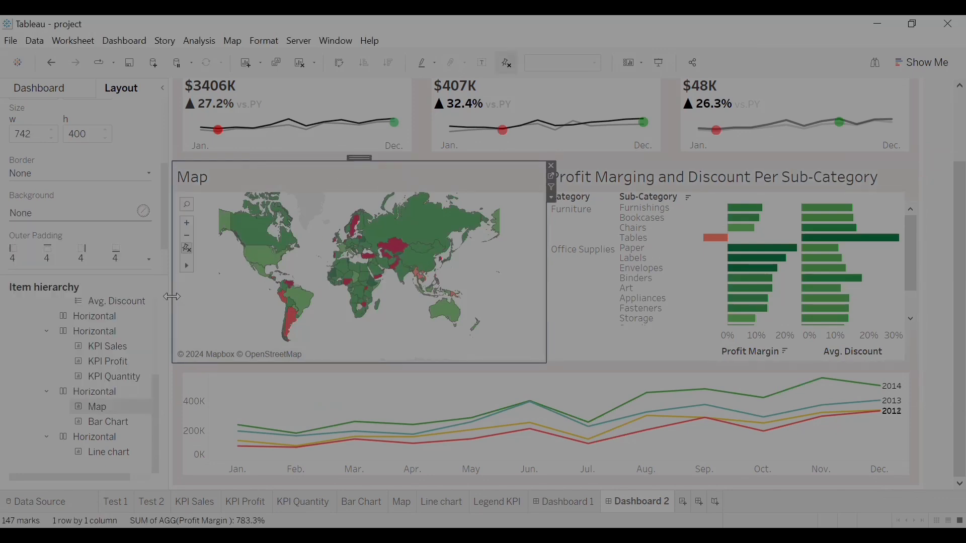
{"action": "left_click", "coordinate": [114, 407]}
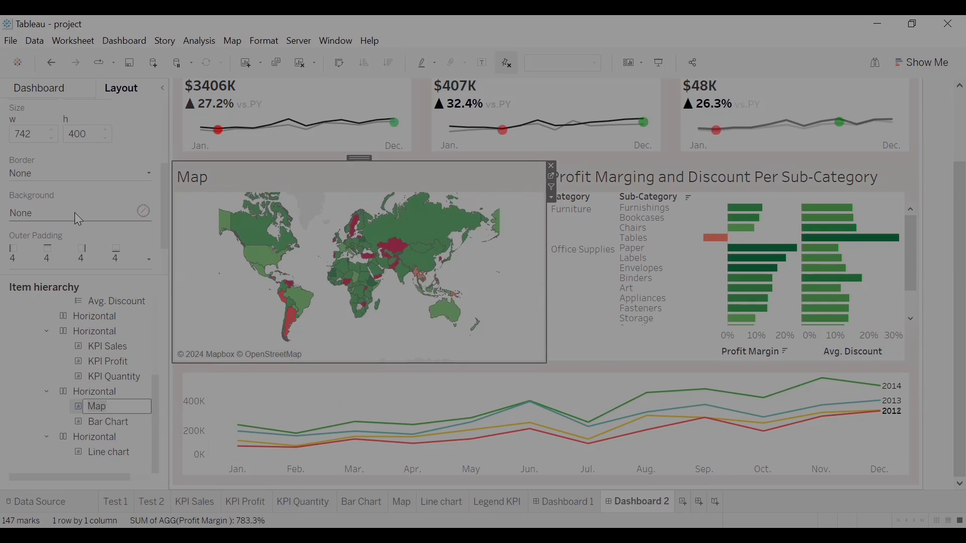
{"action": "left_click", "coordinate": [75, 213]}
{"action": "left_click", "coordinate": [39, 261]}
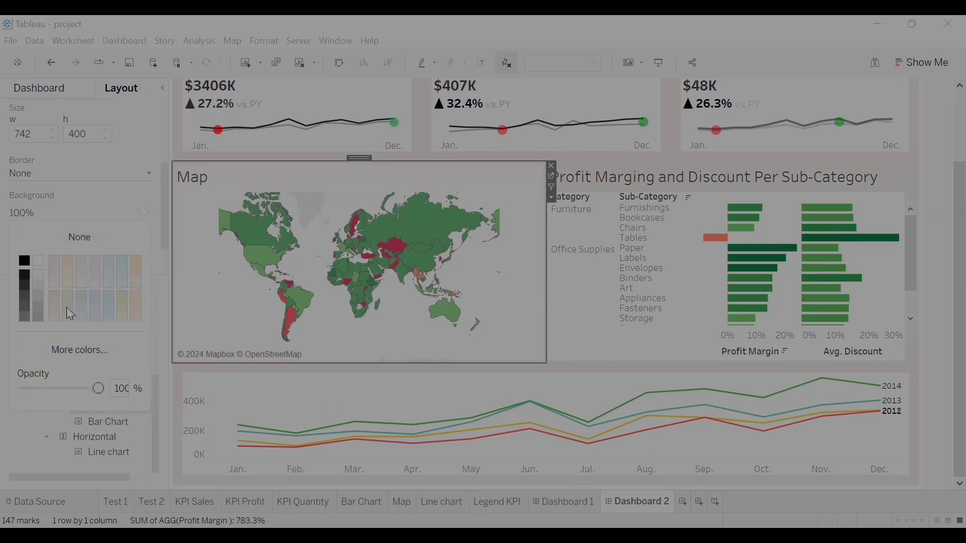
{"action": "left_click", "coordinate": [153, 397]}
{"action": "left_click_drag", "start_coordinate": [161, 209], "coordinate": [160, 238]}
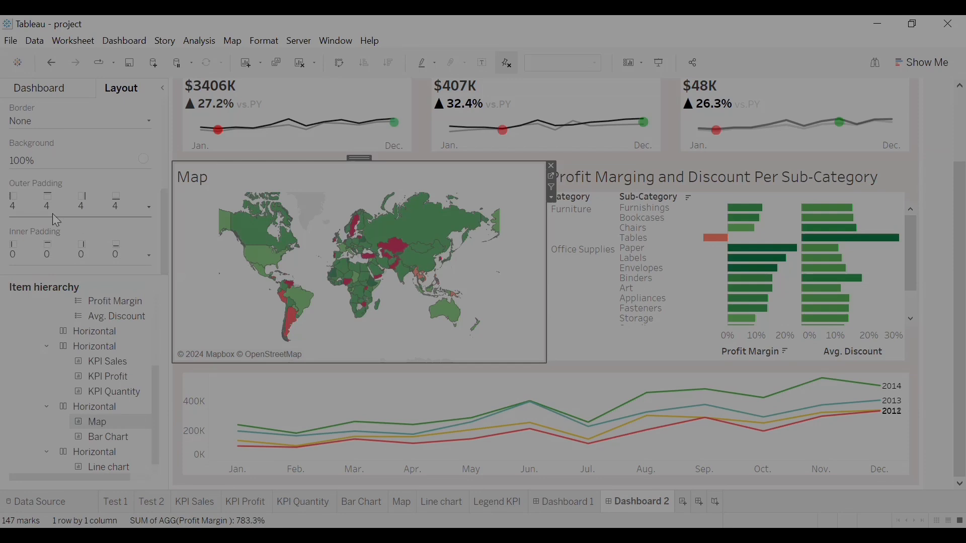
- Set the Map sheet's outer padding to 20 on all sides
{"action": "left_click", "coordinate": [13, 197]}
{"action": "left_click", "coordinate": [71, 245]}
{"action": "left_click", "coordinate": [70, 245]}
{"action": "left_click", "coordinate": [70, 245]}
{"action": "left_click", "coordinate": [72, 246]}
{"action": "left_click", "coordinate": [71, 245]}
{"action": "left_click", "coordinate": [72, 245]}
{"action": "left_click", "coordinate": [72, 245]}
{"action": "left_click", "coordinate": [72, 245]}
{"action": "left_click", "coordinate": [72, 245]}
{"action": "left_click", "coordinate": [72, 246]}
{"action": "left_click", "coordinate": [72, 246]}
{"action": "left_click", "coordinate": [72, 245]}
{"action": "left_click", "coordinate": [72, 245]}
{"action": "left_click", "coordinate": [72, 246]}
{"action": "left_click", "coordinate": [72, 245]}
{"action": "left_click", "coordinate": [72, 245]}
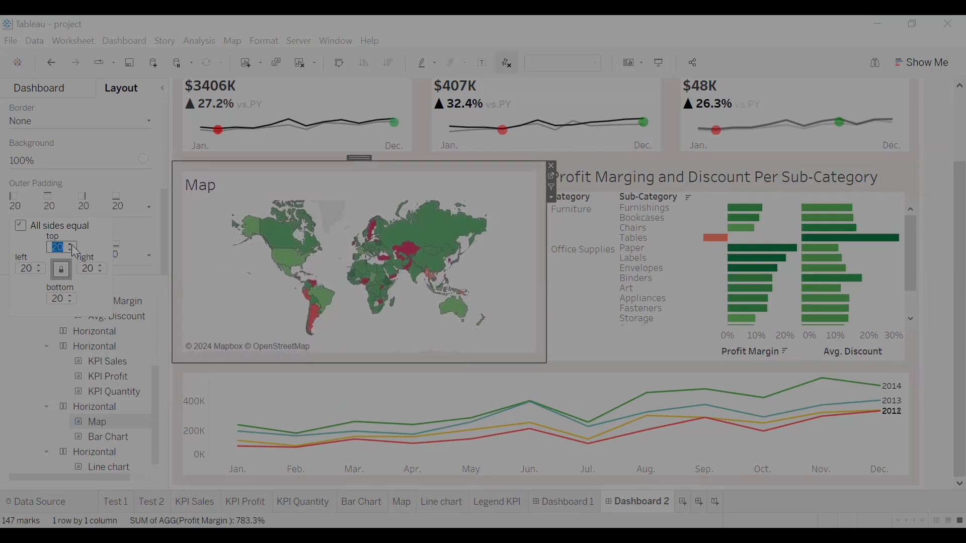
- Give the Bar Chart sheet a white background at 100% opacity
{"action": "left_click", "coordinate": [639, 228]}
{"action": "left_click", "coordinate": [601, 324]}
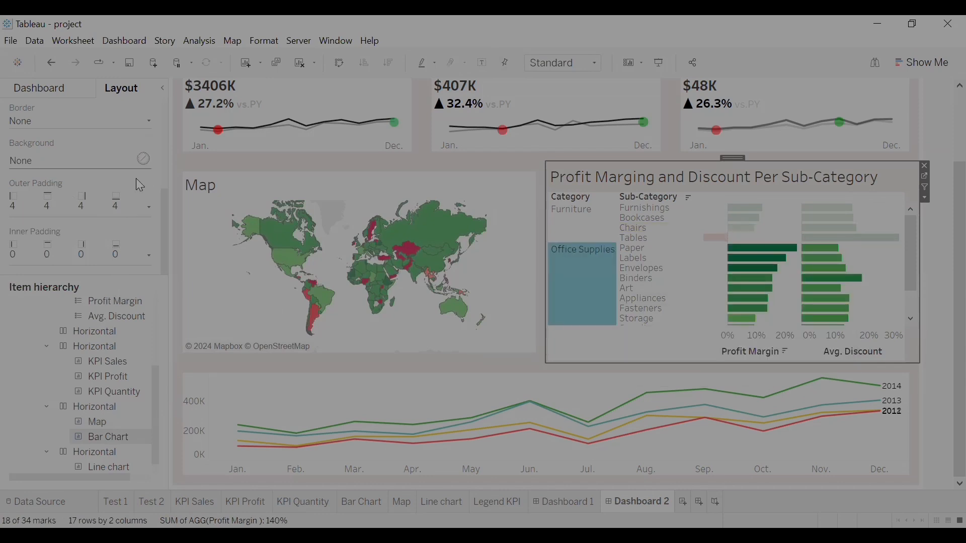
{"action": "left_click", "coordinate": [68, 157]}
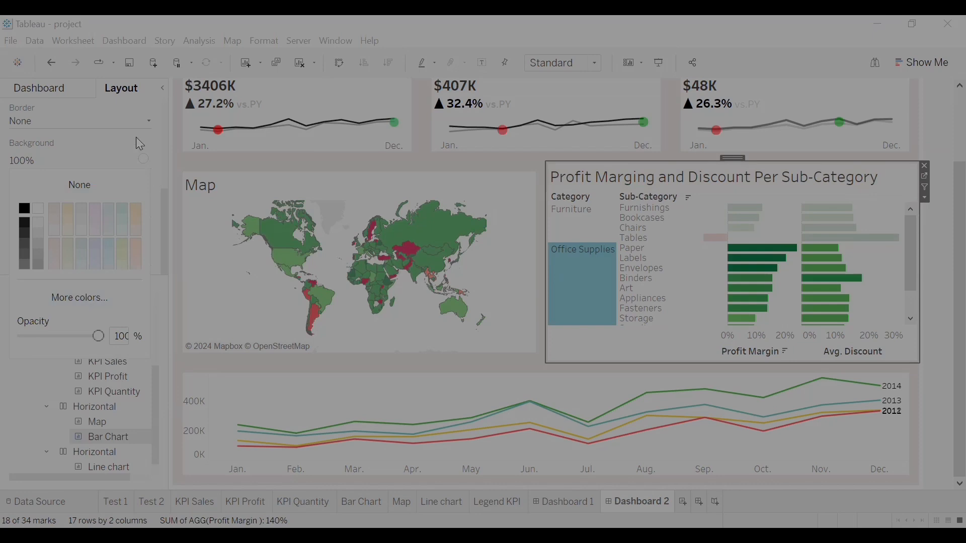
{"action": "left_click", "coordinate": [123, 141]}
- Set the Bar Chart sheet's outer padding to 20 on all sides
{"action": "left_click", "coordinate": [74, 252]}
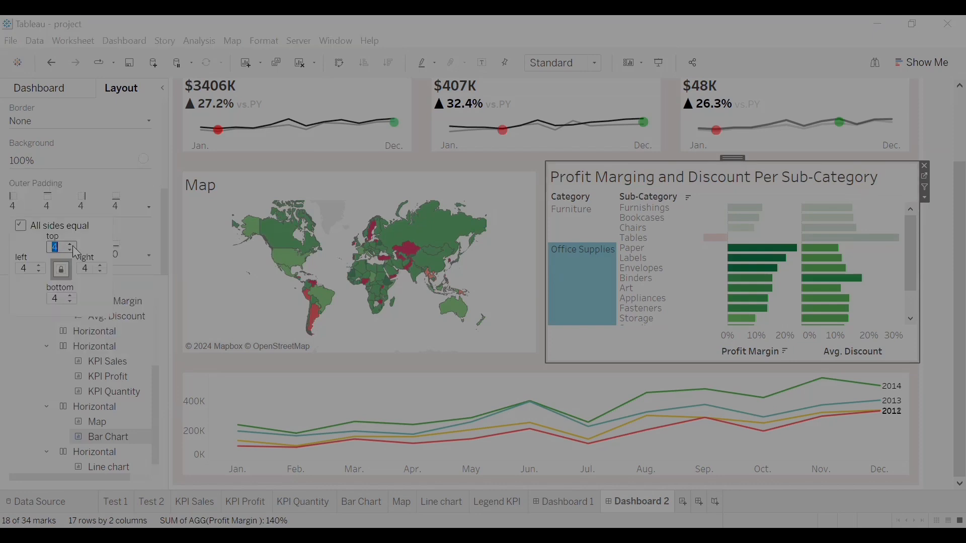
{"action": "left_click", "coordinate": [70, 244]}
{"action": "left_click", "coordinate": [70, 244]}
{"action": "left_click", "coordinate": [70, 245]}
{"action": "left_click", "coordinate": [69, 245]}
{"action": "left_click", "coordinate": [69, 245]}
{"action": "left_click", "coordinate": [69, 245]}
{"action": "left_click", "coordinate": [70, 245]}
{"action": "left_click", "coordinate": [69, 244]}
{"action": "left_click", "coordinate": [70, 244]}
{"action": "left_click", "coordinate": [70, 245]}
{"action": "left_click", "coordinate": [70, 245]}
{"action": "left_click", "coordinate": [70, 245]}
{"action": "left_click", "coordinate": [70, 245]}
{"action": "left_click", "coordinate": [70, 244]}
{"action": "left_click", "coordinate": [70, 244]}
{"action": "left_click", "coordinate": [70, 245]}
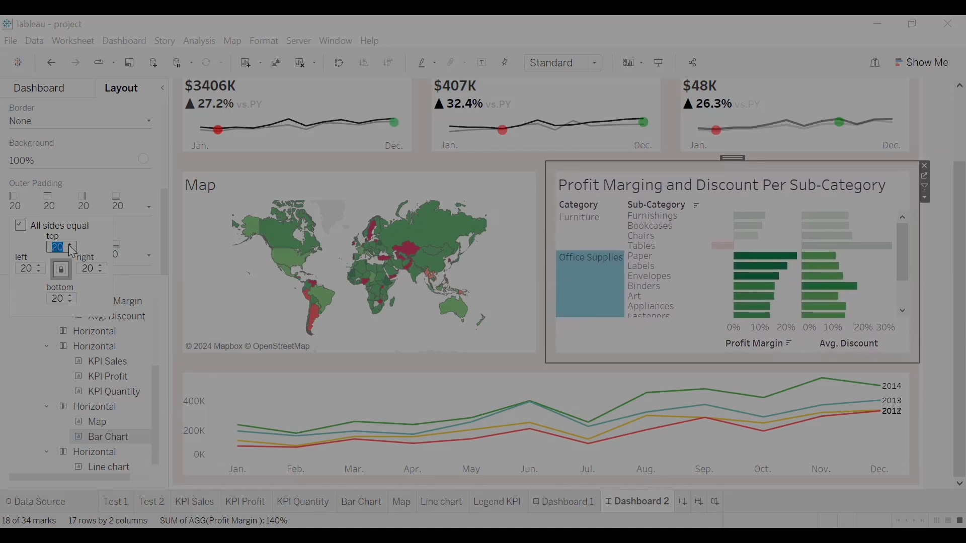
{"action": "left_click", "coordinate": [939, 235]}
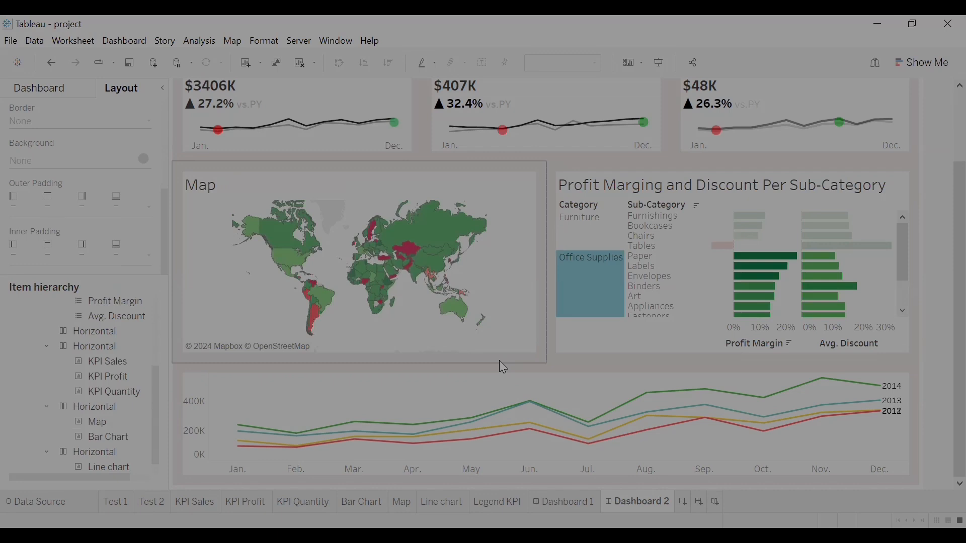
- Narrow the layout pane and remove the Profit Margin and Avg. Discount legends from the filter row
{"action": "left_click", "coordinate": [467, 324]}
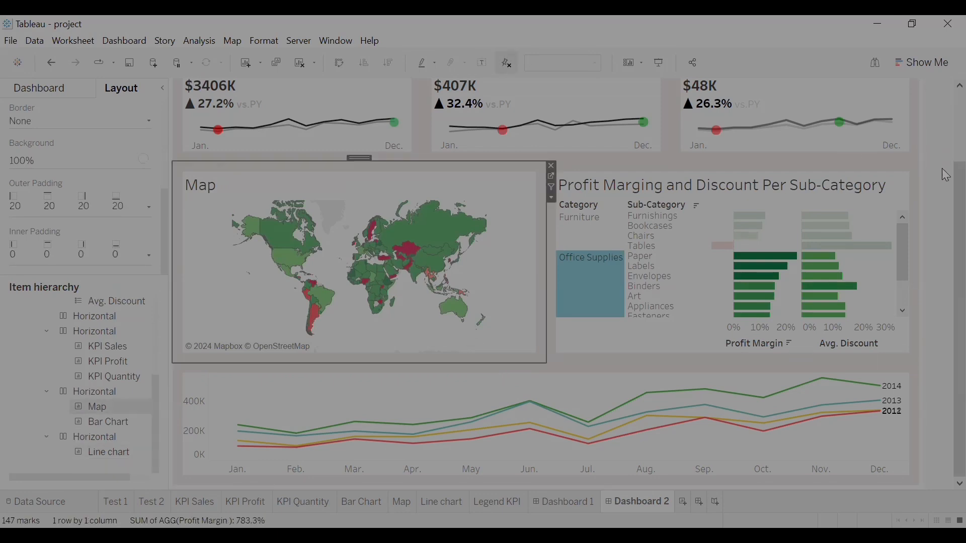
{"action": "left_click_drag", "start_coordinate": [167, 307], "coordinate": [128, 306]}
{"action": "scroll", "coordinate": [946, 239], "scroll_direction": "up", "scroll_amount": 3}
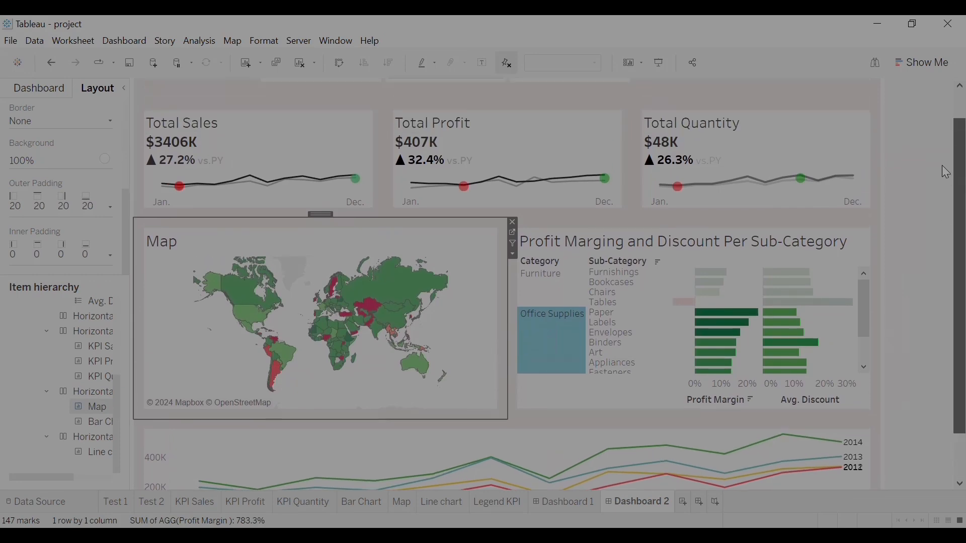
{"action": "left_click", "coordinate": [718, 107]}
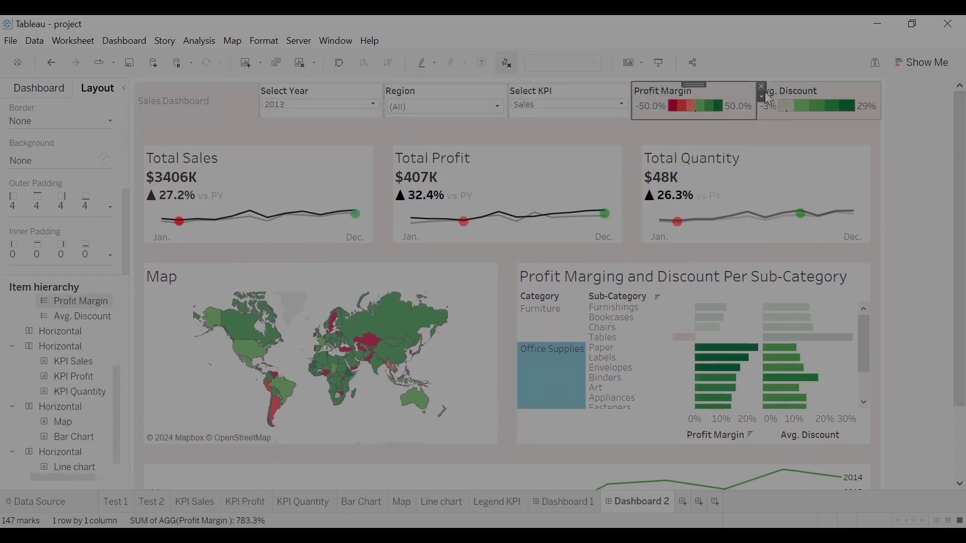
{"action": "left_click", "coordinate": [762, 86]}
{"action": "left_click", "coordinate": [861, 95]}
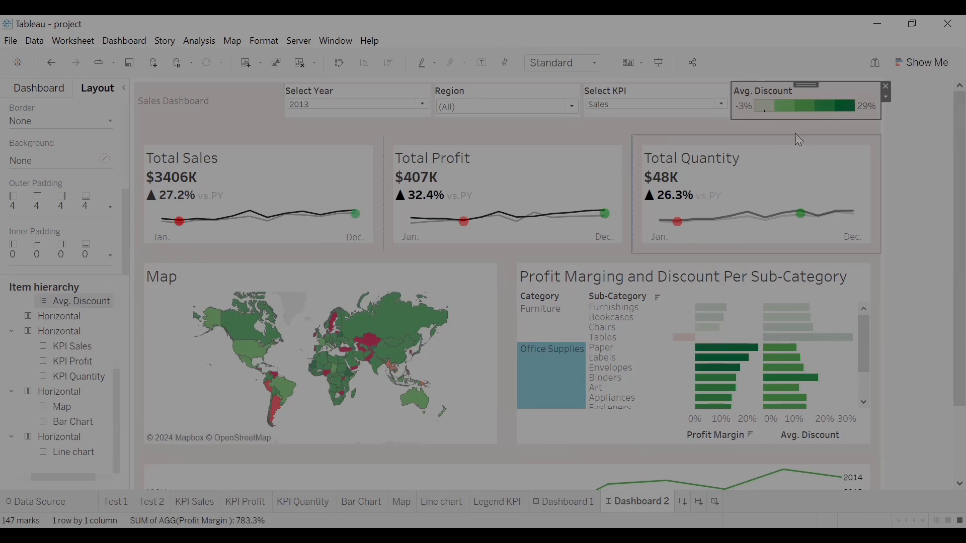
{"action": "left_click", "coordinate": [887, 88]}
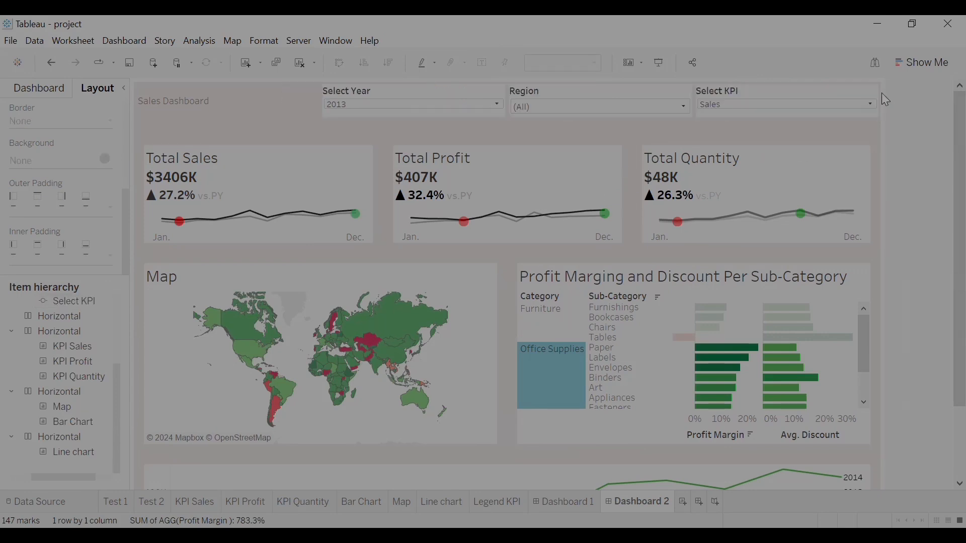
- Format the Sales Dashboard title text in Tableau Bold, size 16, with bold turned on
{"action": "double_click", "coordinate": [184, 103]}
{"action": "left_click_drag", "start_coordinate": [372, 231], "coordinate": [320, 231]}
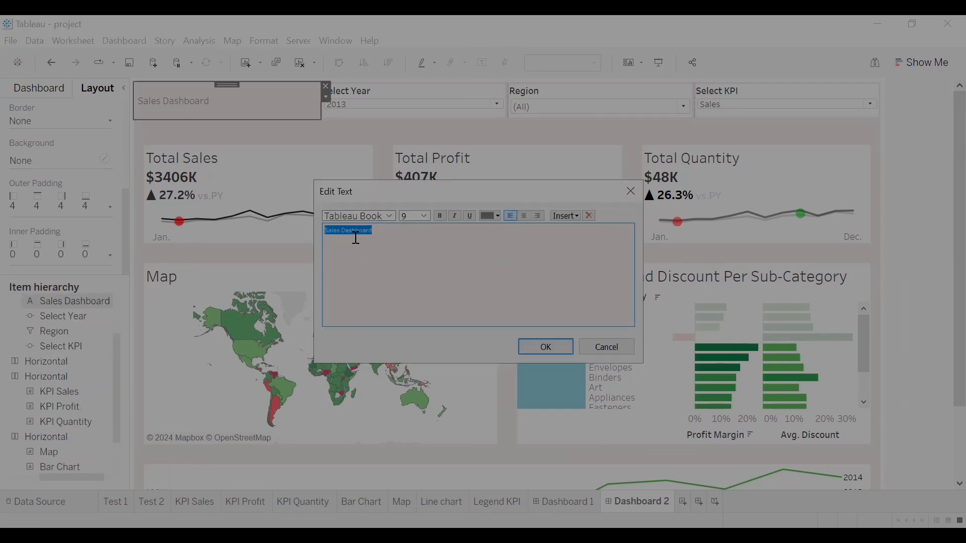
{"action": "left_click", "coordinate": [389, 215]}
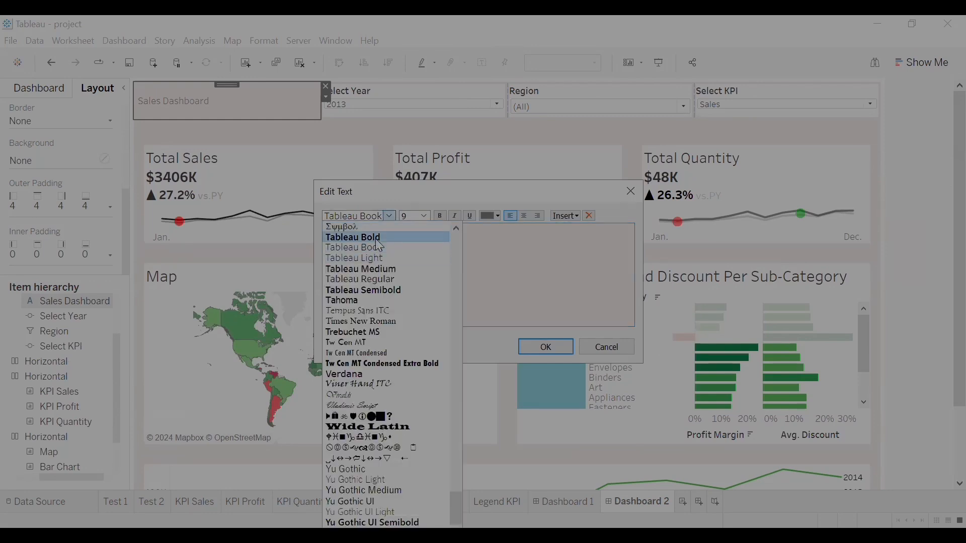
{"action": "left_click", "coordinate": [377, 242]}
{"action": "left_click", "coordinate": [424, 216]}
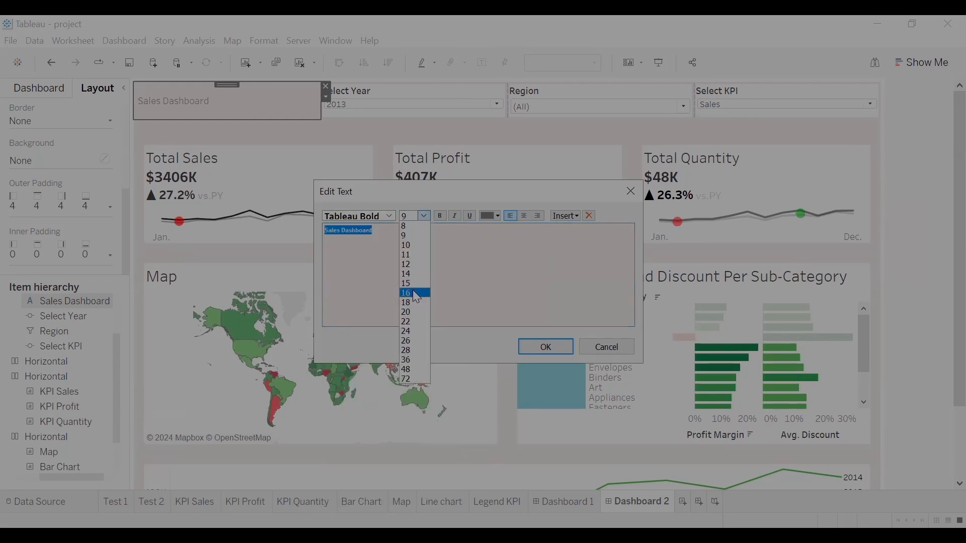
{"action": "left_click", "coordinate": [416, 293]}
{"action": "left_click", "coordinate": [439, 216]}
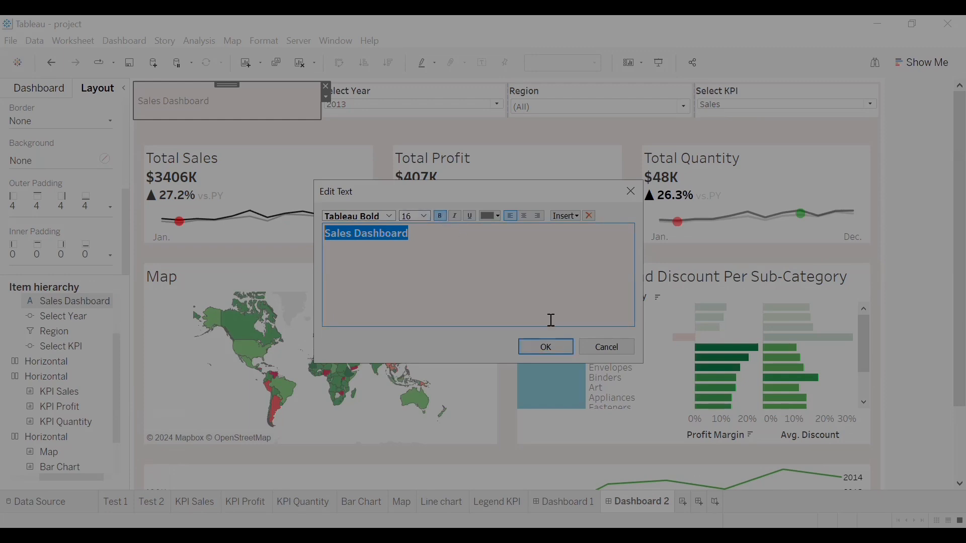
{"action": "left_click", "coordinate": [557, 346]}
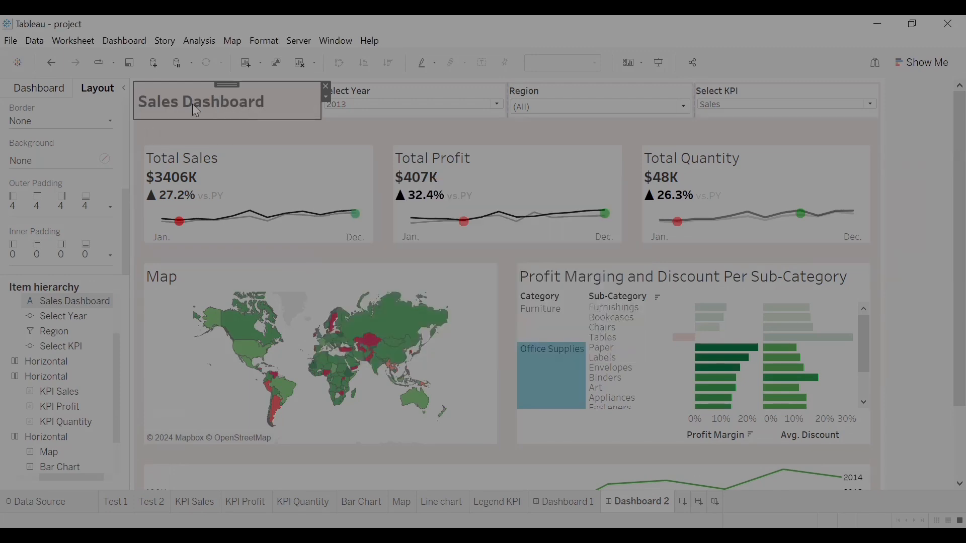
- Change the Sales Dashboard title text to black and increase its font size
{"action": "double_click", "coordinate": [237, 103]}
{"action": "left_click_drag", "start_coordinate": [408, 233], "coordinate": [325, 233]}
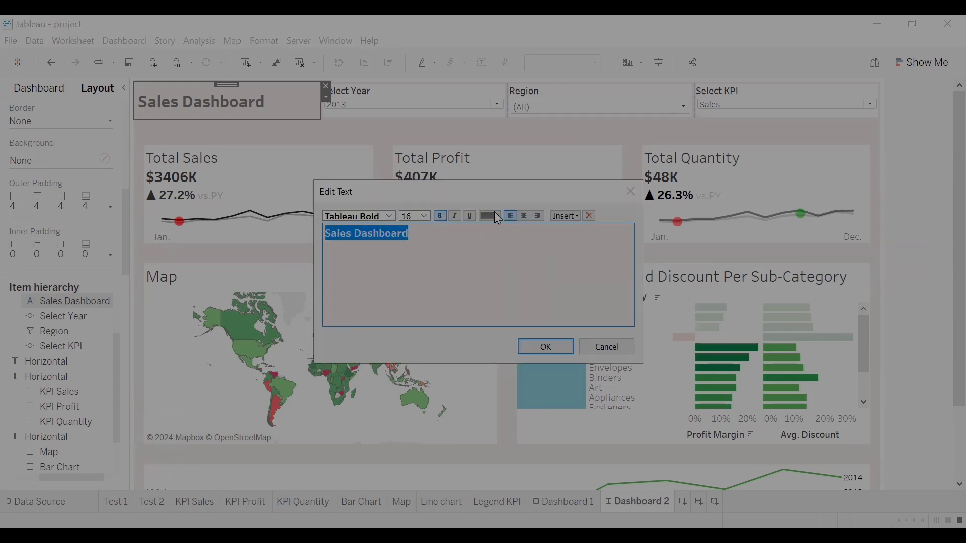
{"action": "left_click", "coordinate": [497, 216]}
{"action": "left_click", "coordinate": [488, 227]}
{"action": "left_click", "coordinate": [424, 217]}
{"action": "left_click", "coordinate": [547, 347]}
{"action": "left_click", "coordinate": [391, 199]}
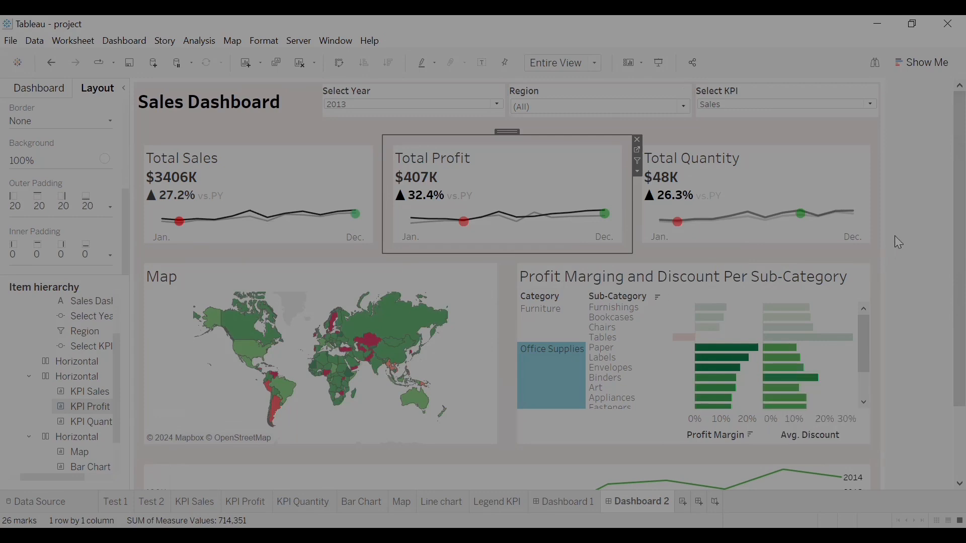
- Fit the bar chart to Entire View and make the map and bar chart row taller by lowering its border with the line chart
{"action": "left_click", "coordinate": [687, 285]}
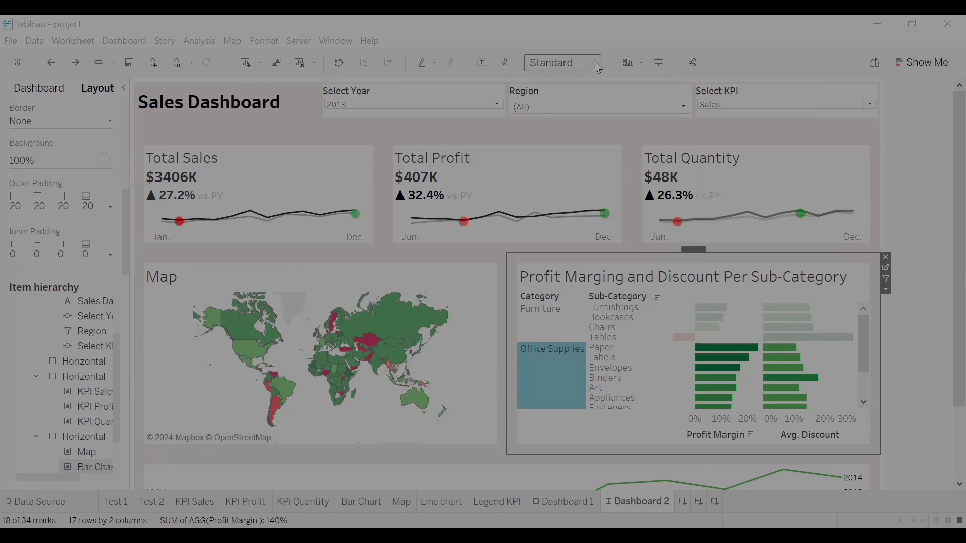
{"action": "scroll", "coordinate": [597, 67], "scroll_direction": "down", "scroll_amount": 3}
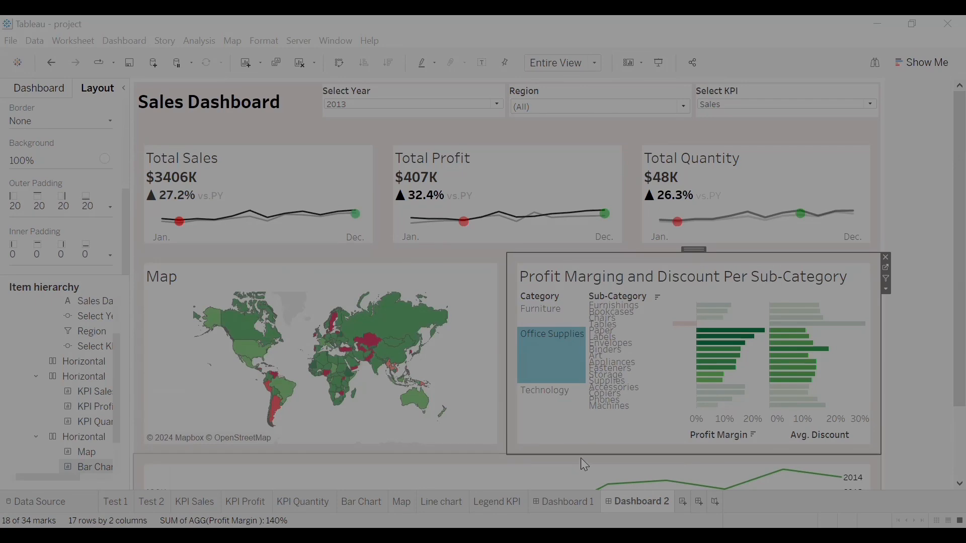
{"action": "left_click_drag", "start_coordinate": [584, 453], "coordinate": [578, 476]}
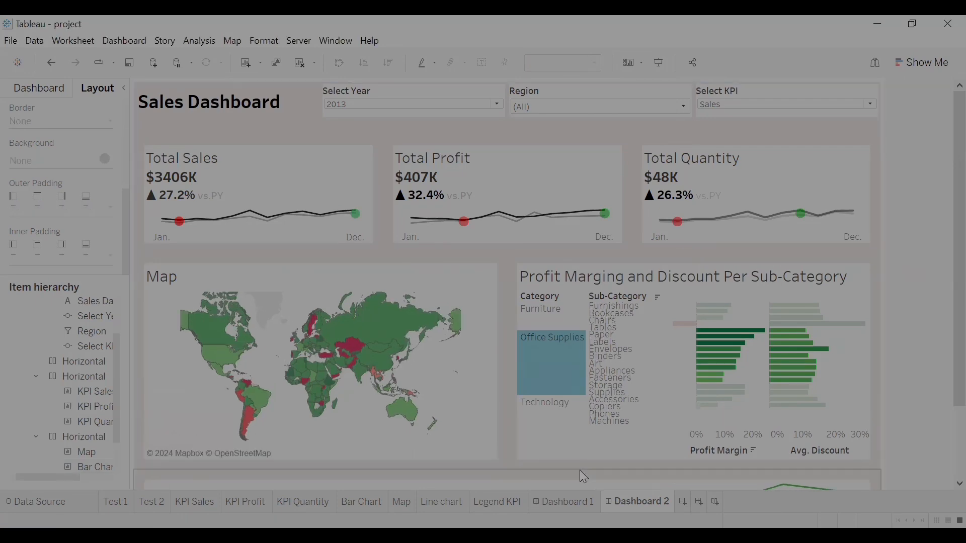
{"action": "scroll", "coordinate": [943, 348], "scroll_direction": "down", "scroll_amount": 3}
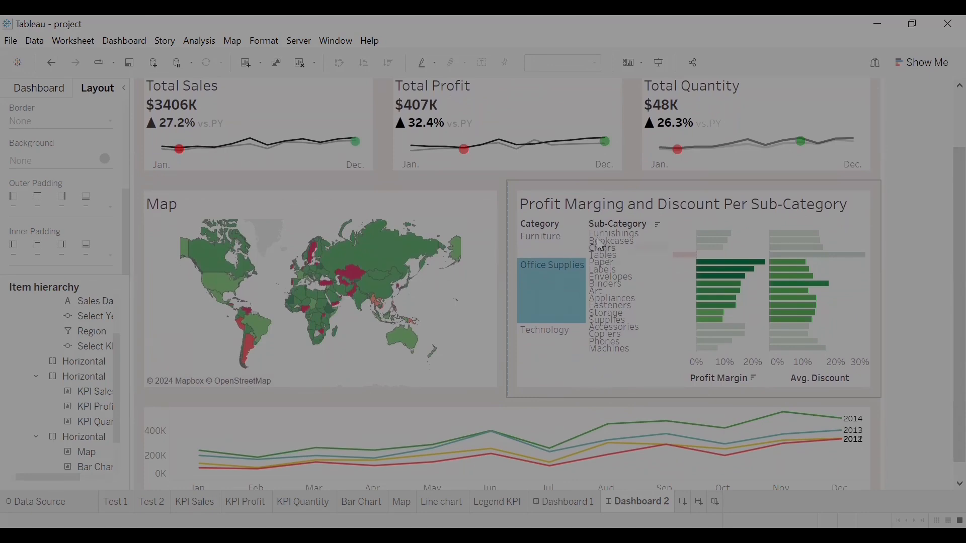
{"action": "left_click_drag", "start_coordinate": [557, 399], "coordinate": [556, 416]}
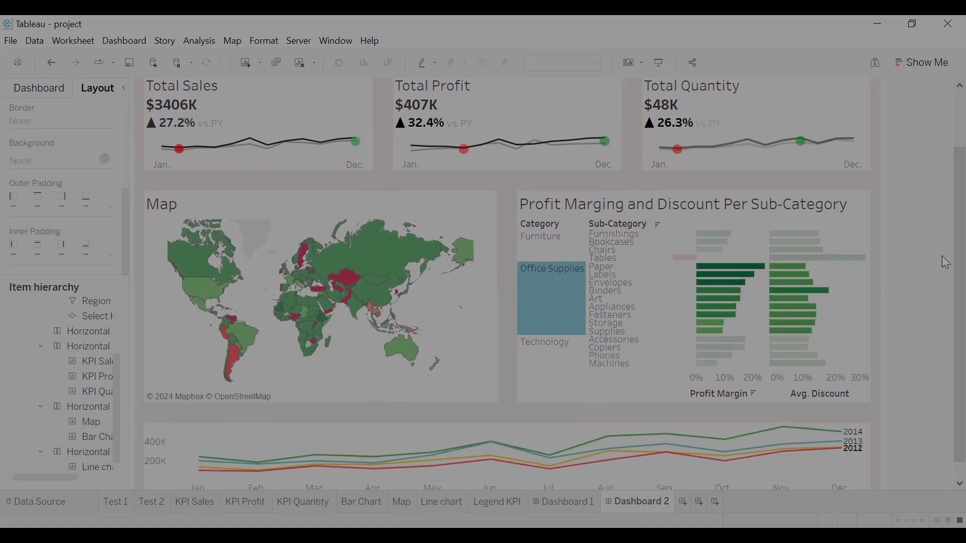
- Make the line chart row slightly taller by raising its upper border
{"action": "scroll", "coordinate": [944, 252], "scroll_direction": "down", "scroll_amount": 1}
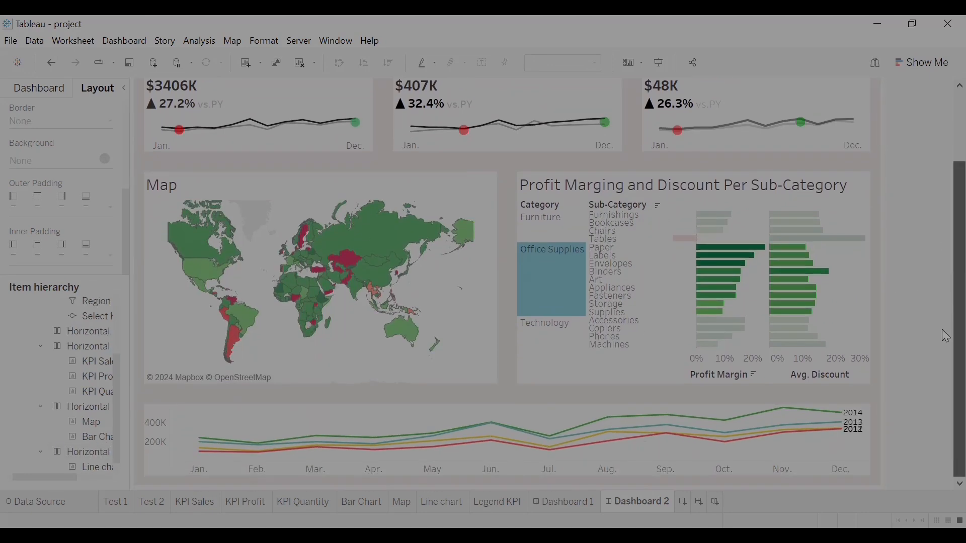
{"action": "left_click", "coordinate": [484, 416]}
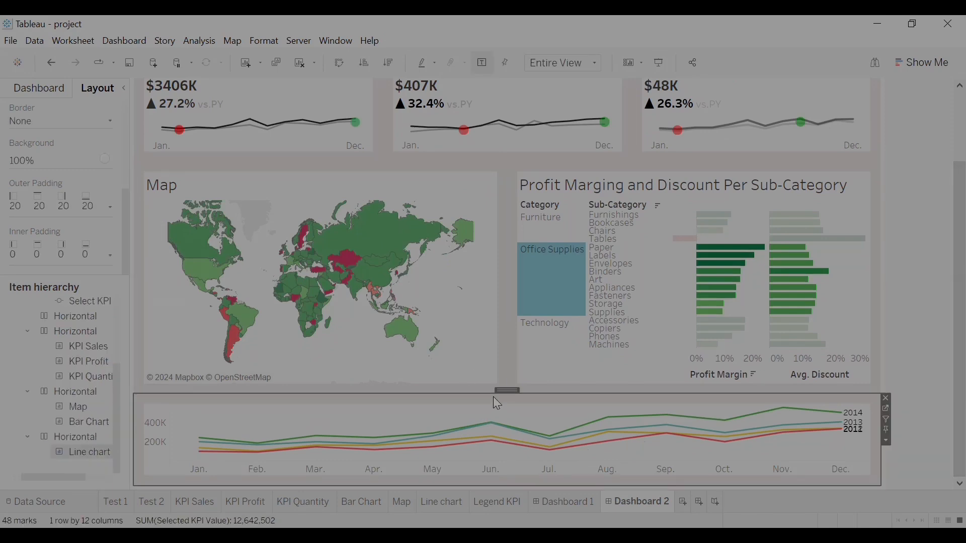
{"action": "left_click_drag", "start_coordinate": [494, 395], "coordinate": [494, 387]}
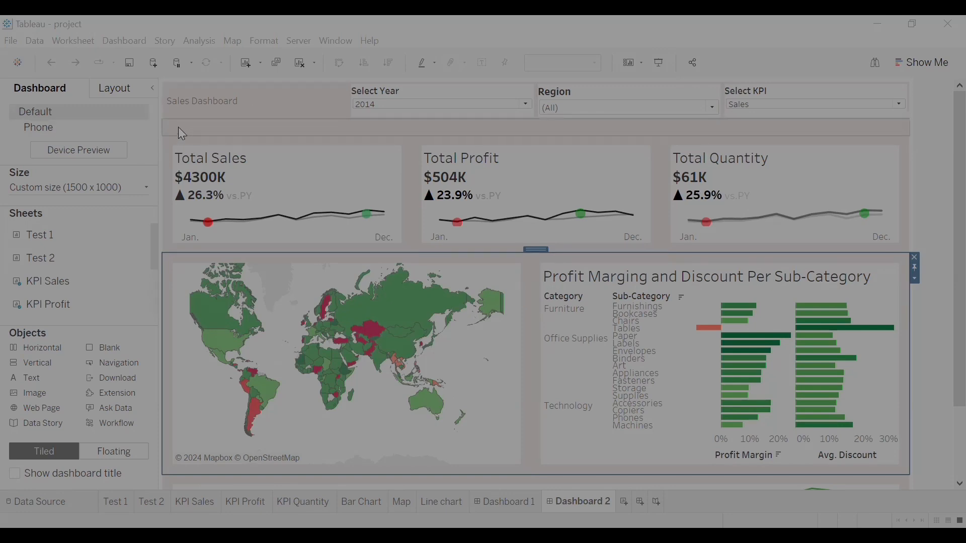
- Add a new worksheet for the KPI legend and name it LEgend KPI
{"action": "mouse_move", "coordinate": [224, 220]}
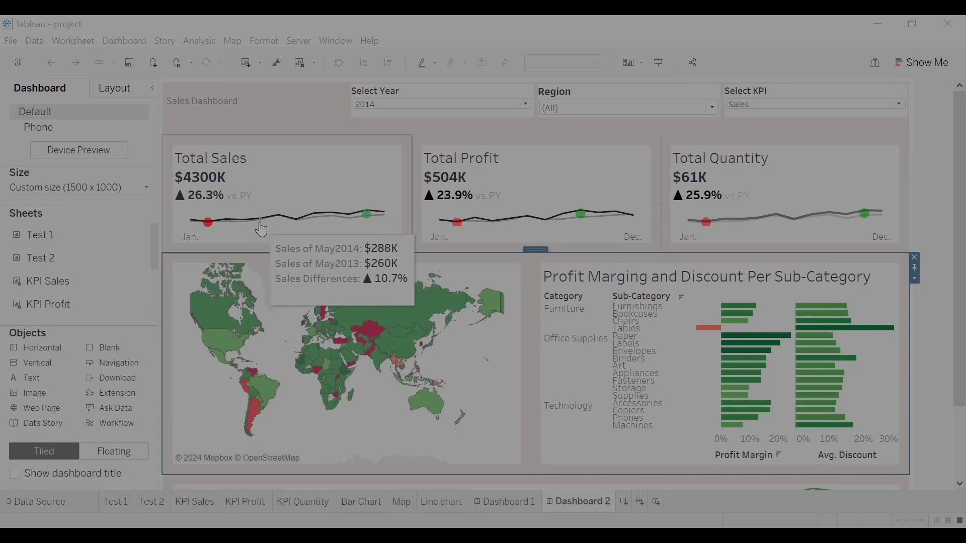
{"action": "mouse_move", "coordinate": [331, 220]}
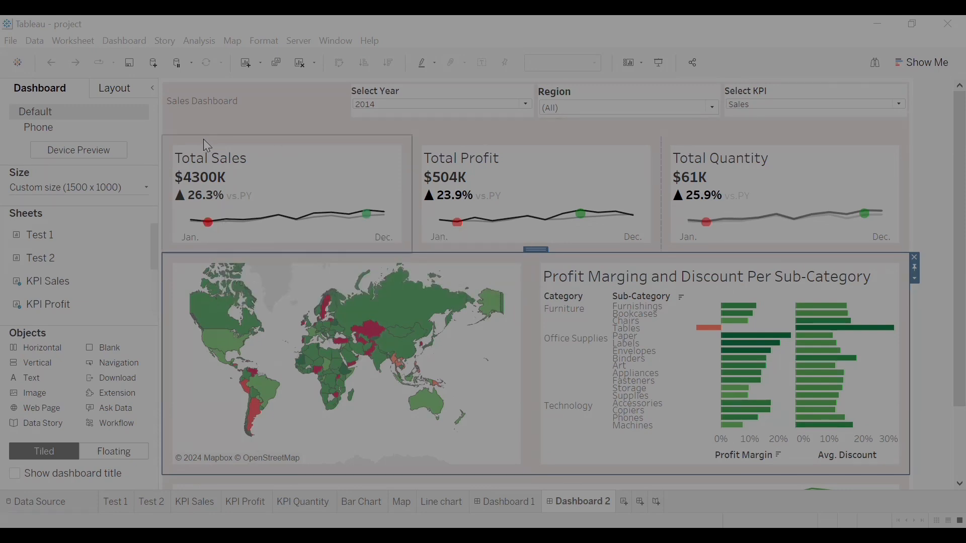
{"action": "left_click", "coordinate": [200, 123]}
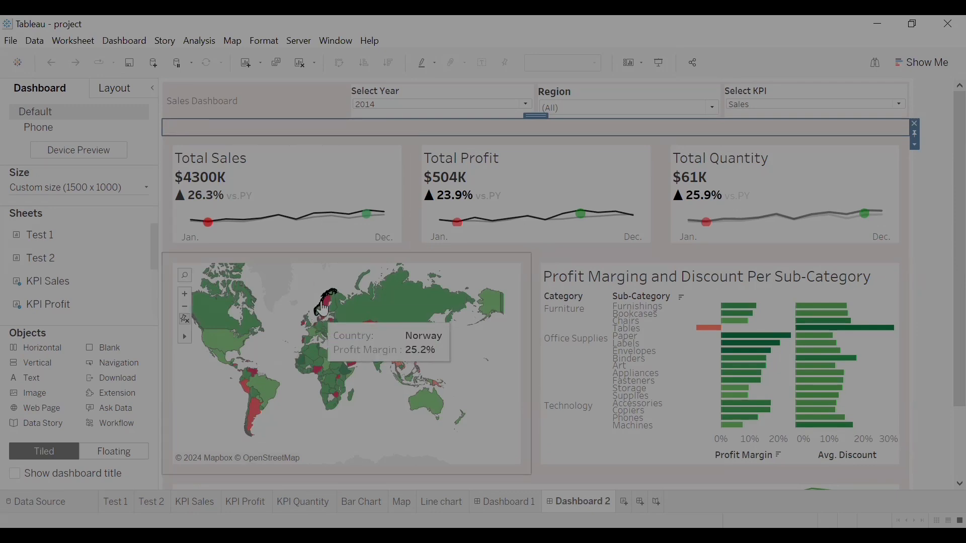
{"action": "left_click", "coordinate": [624, 501]}
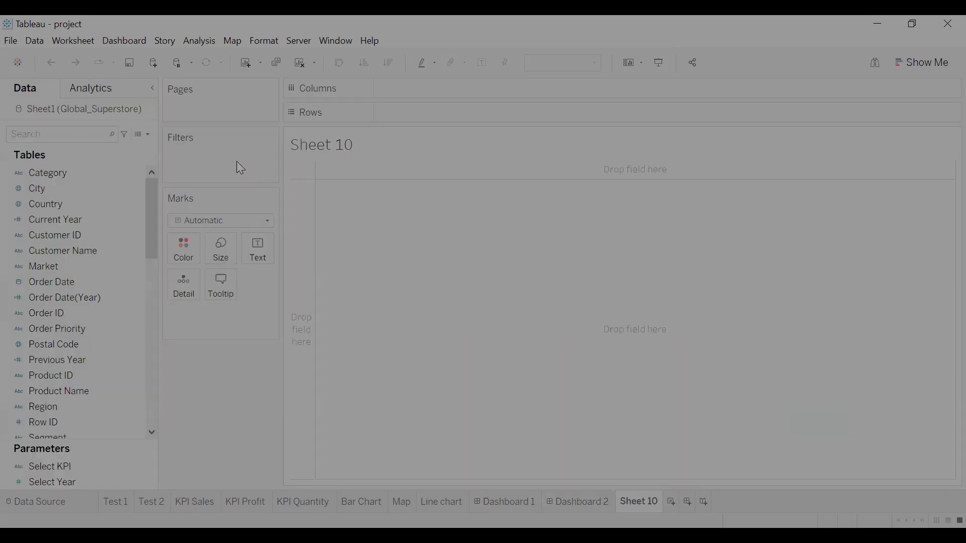
{"action": "double_click", "coordinate": [640, 501]}
{"action": "type", "text": "LEgend KPI"}
{"action": "key", "text": "Return"}
- Rename the new worksheet as legend
{"action": "double_click", "coordinate": [652, 500]}
{"action": "type", "text": "leg"}
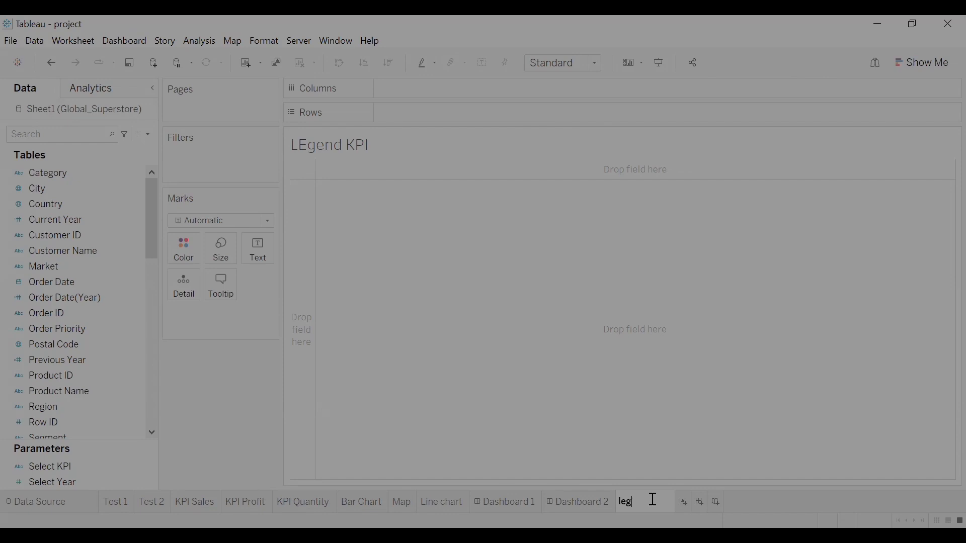
{"action": "type", "text": "end"}
{"action": "key", "text": "Return"}
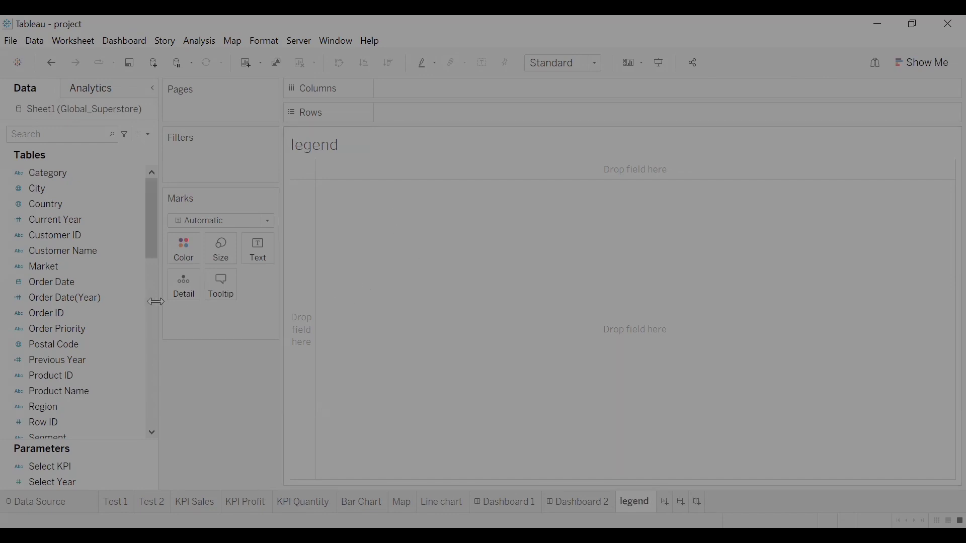
- Show Current Year and Previous Year as text marks on the legend sheet
{"action": "left_click", "coordinate": [75, 221]}
{"action": "left_click_drag", "start_coordinate": [254, 254], "coordinate": [255, 250]}
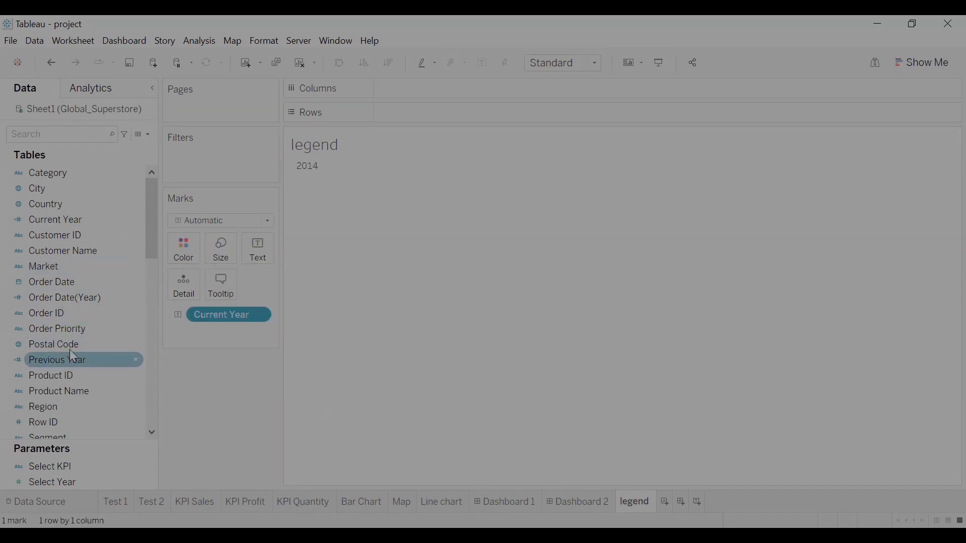
{"action": "left_click_drag", "start_coordinate": [73, 358], "coordinate": [93, 355]}
{"action": "left_click_drag", "start_coordinate": [254, 262], "coordinate": [255, 251]}
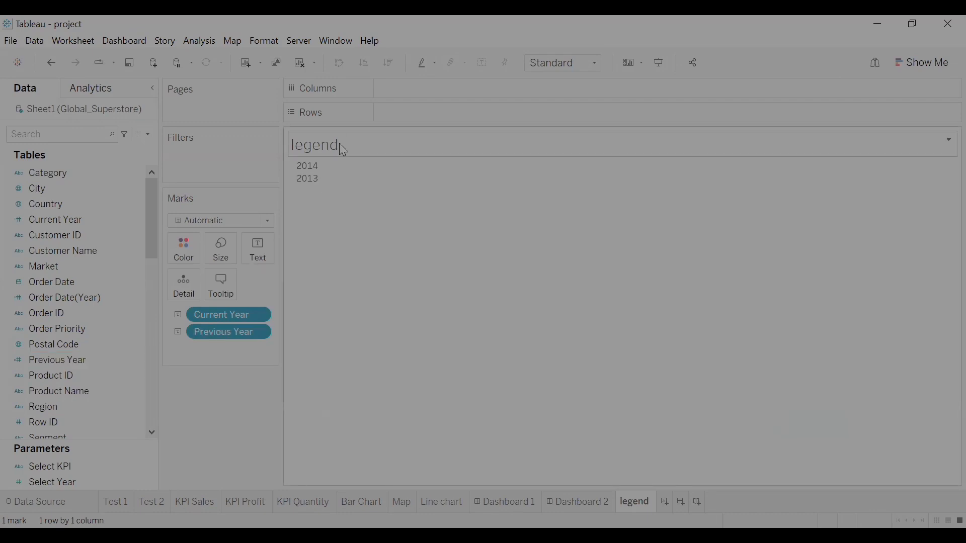
- Replace the legend sheet's title with the Current Year and Previous Year fields separated by "vs."
{"action": "double_click", "coordinate": [344, 150]}
{"action": "left_click_drag", "start_coordinate": [408, 292], "coordinate": [347, 281]}
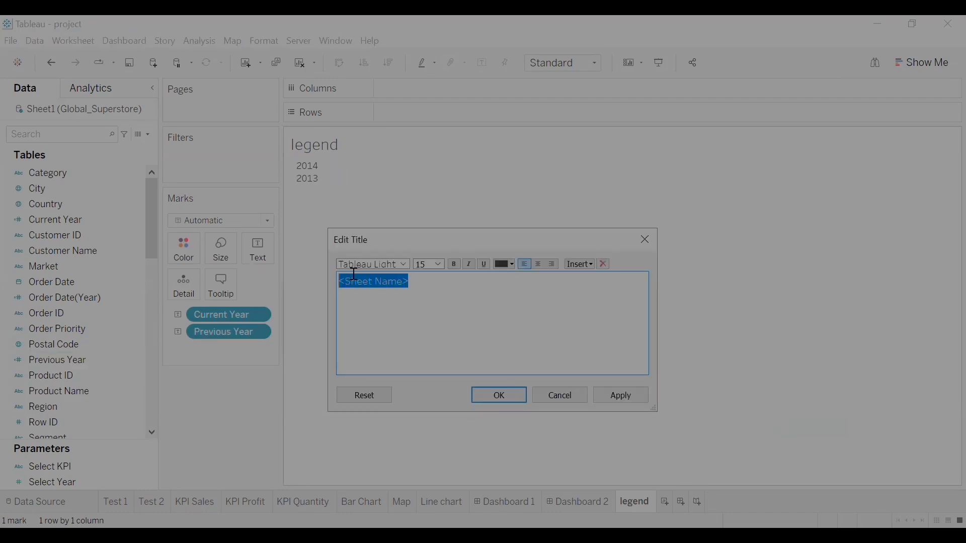
{"action": "key", "text": "BackSpace"}
{"action": "left_click", "coordinate": [580, 264]}
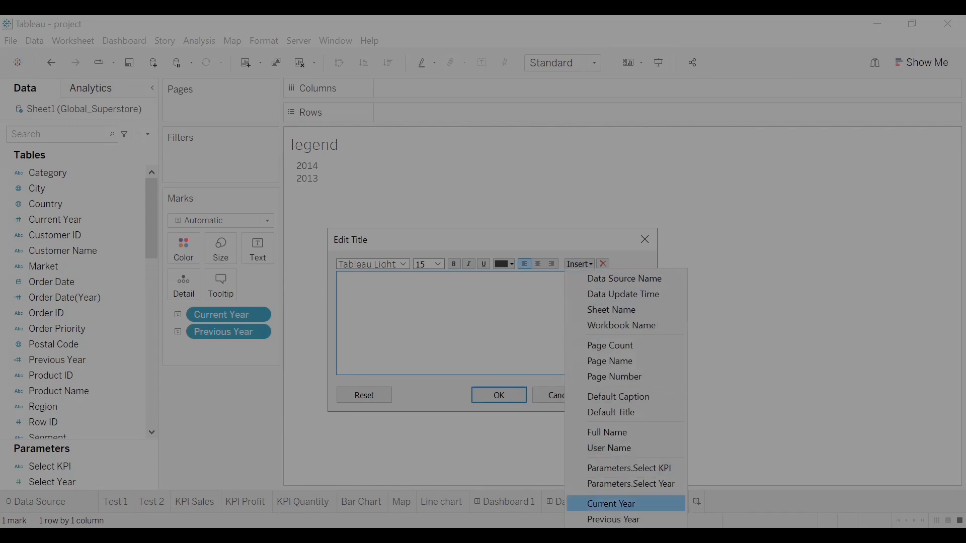
{"action": "left_click", "coordinate": [612, 504]}
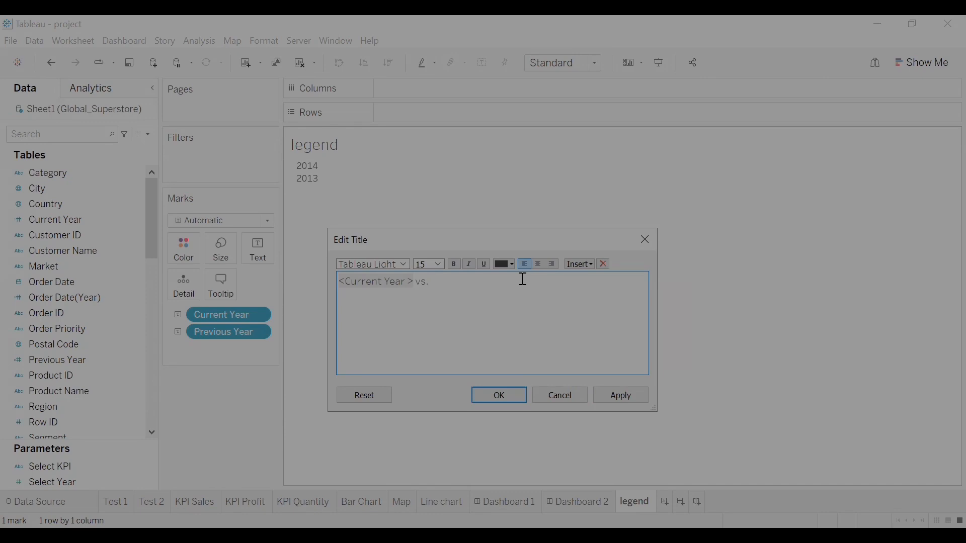
{"action": "left_click", "coordinate": [580, 264]}
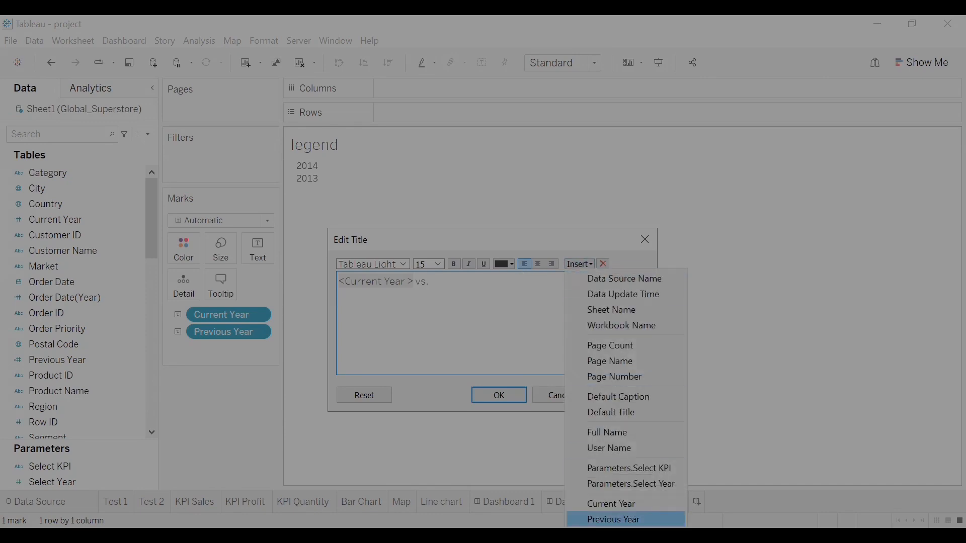
{"action": "left_click", "coordinate": [627, 520]}
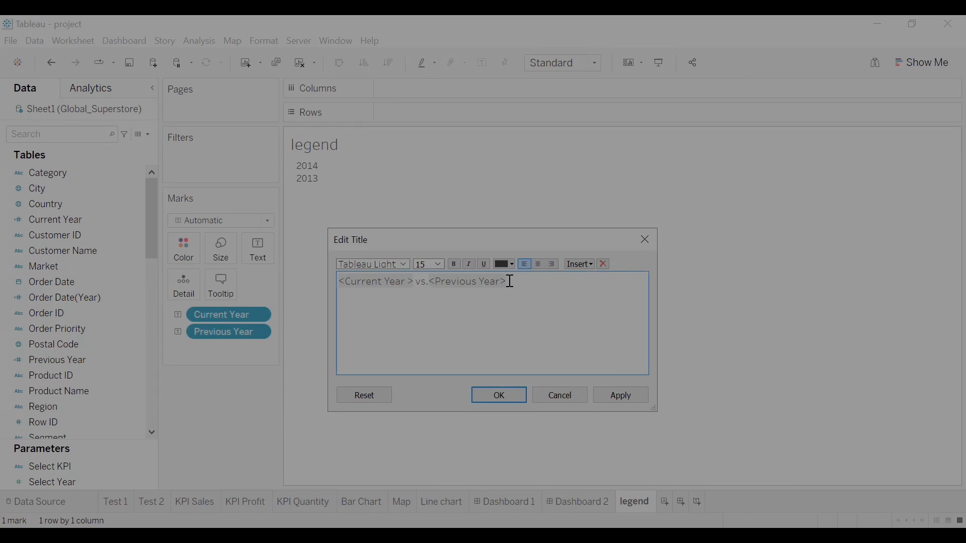
- Paste the two-dot legend text after Previous Year and relabel its dots Highest Month and Lowest Month
{"action": "right_click", "coordinate": [512, 282]}
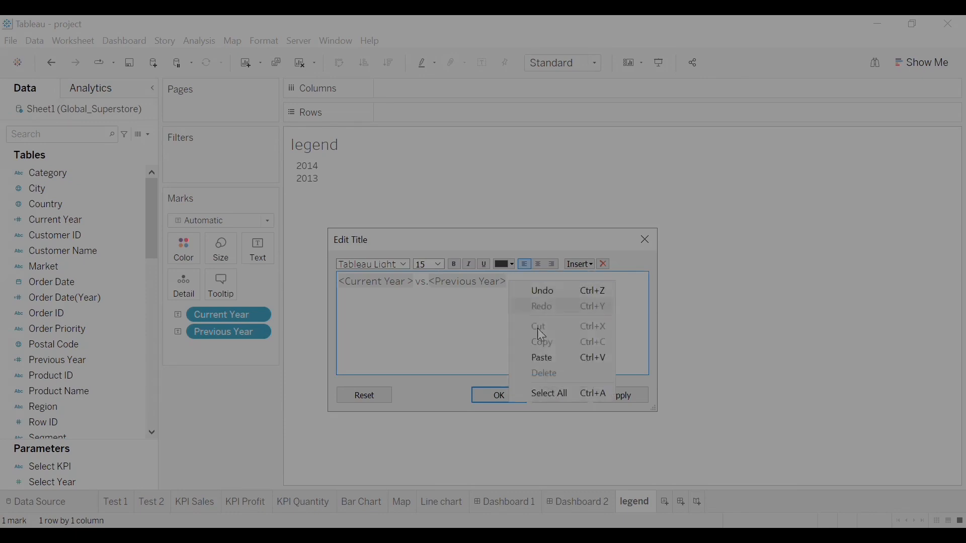
{"action": "left_click", "coordinate": [551, 360]}
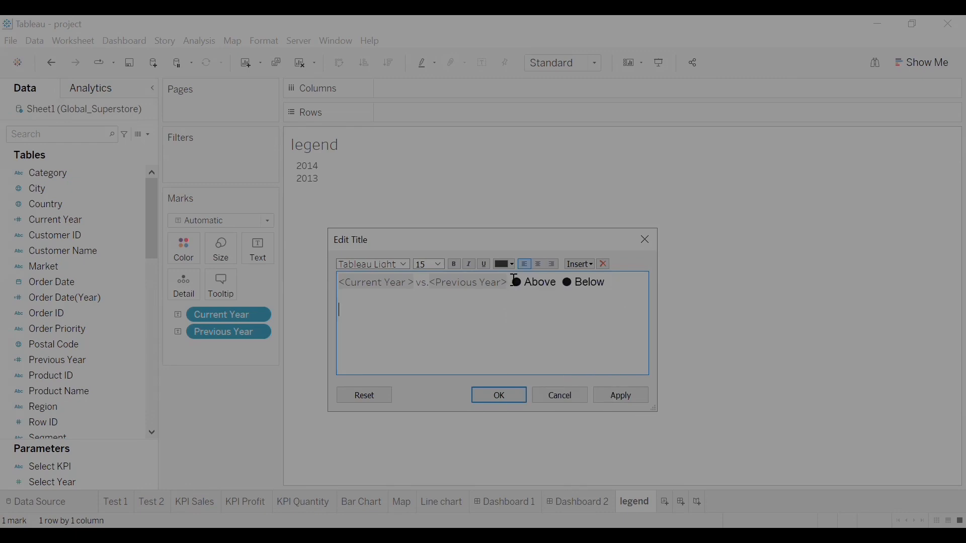
{"action": "left_click_drag", "start_coordinate": [557, 283], "coordinate": [526, 284]}
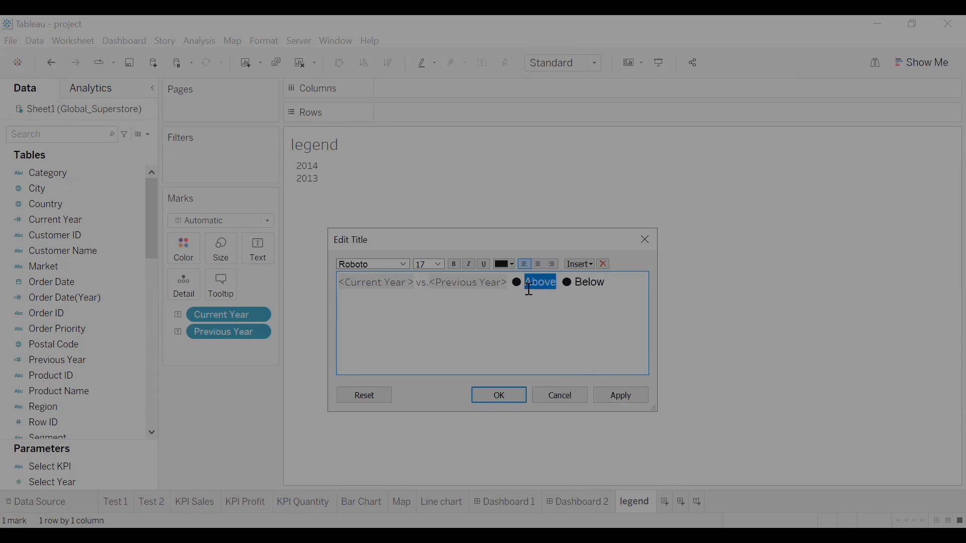
{"action": "key", "text": "BackSpace"}
{"action": "type", "text": "Highes"}
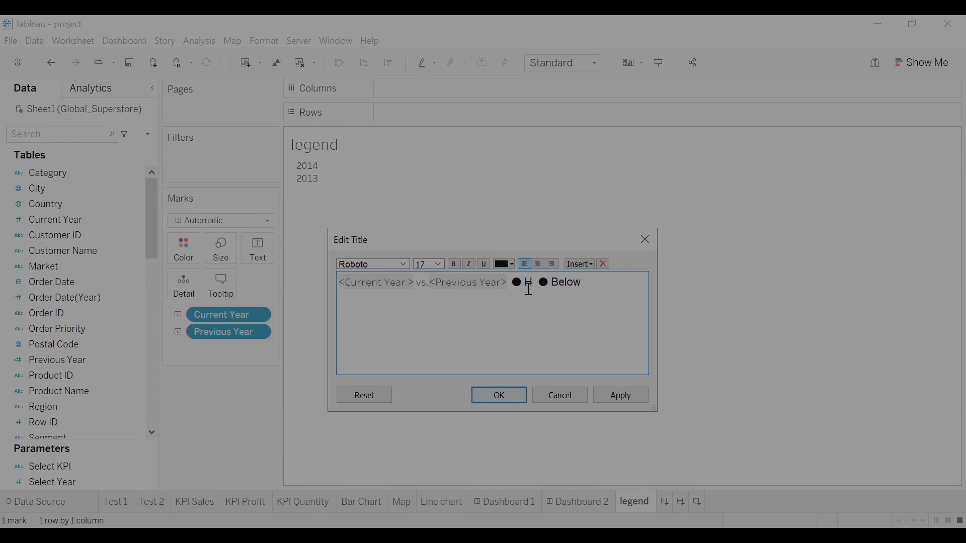
{"action": "type", "text": " t"}
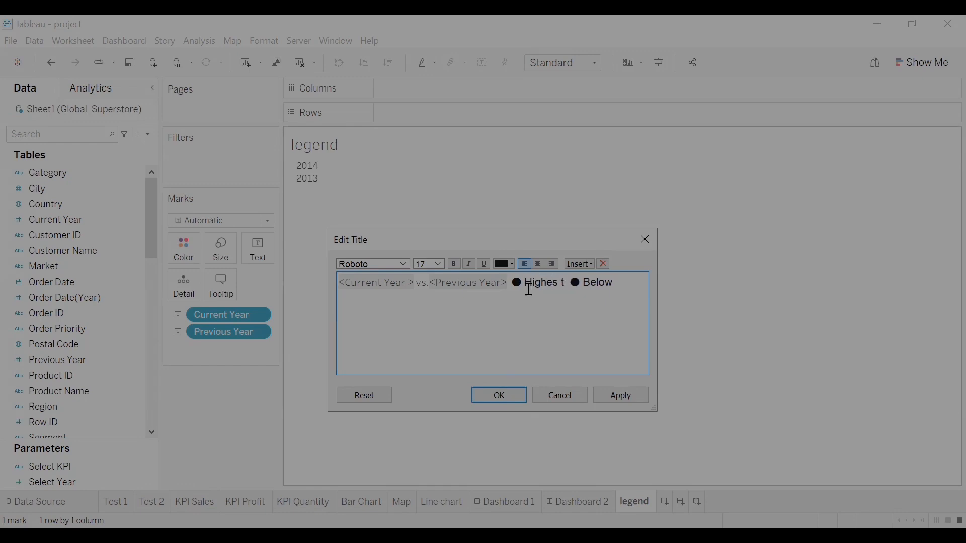
{"action": "key", "text": "BackSpace"}
{"action": "key", "text": "BackSpace"}
{"action": "type", "text": "t Month"}
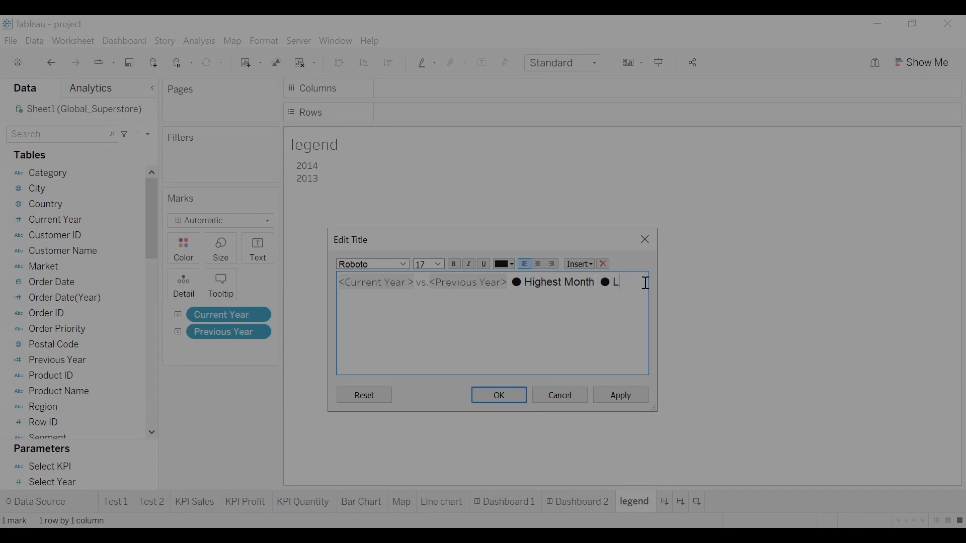
{"action": "type", "text": "t"}
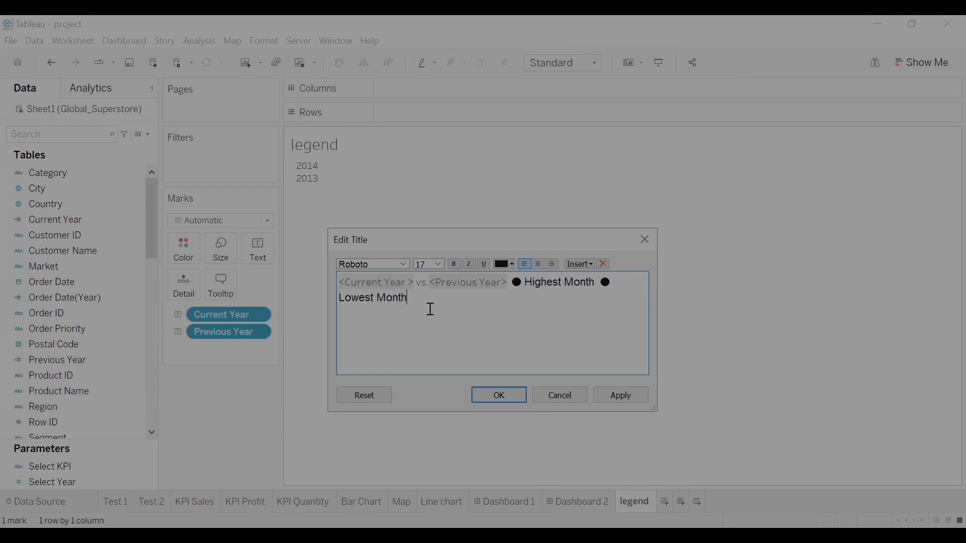
- Format the whole legend title in Tableau Medium at size 9
{"action": "left_click_drag", "start_coordinate": [431, 306], "coordinate": [328, 281]}
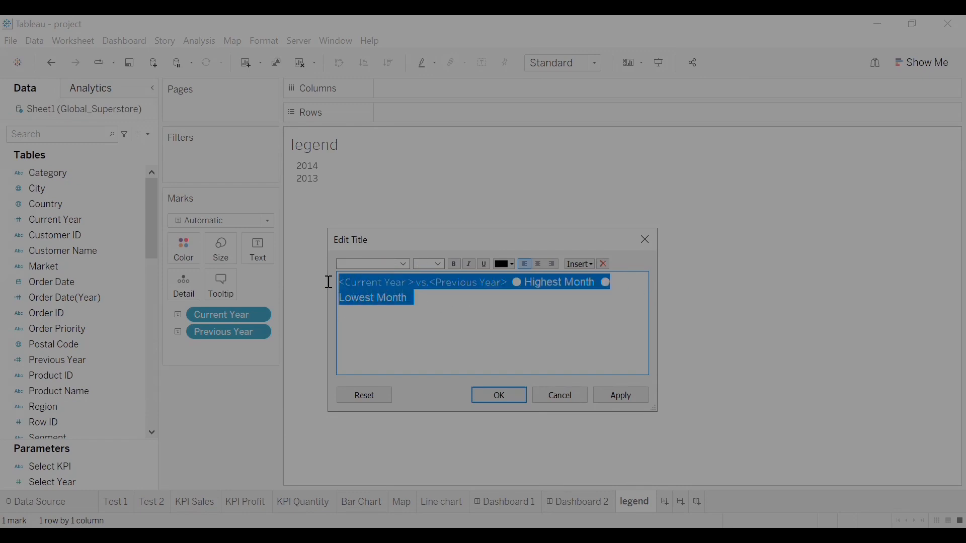
{"action": "left_click", "coordinate": [439, 265]}
{"action": "left_click", "coordinate": [404, 264]}
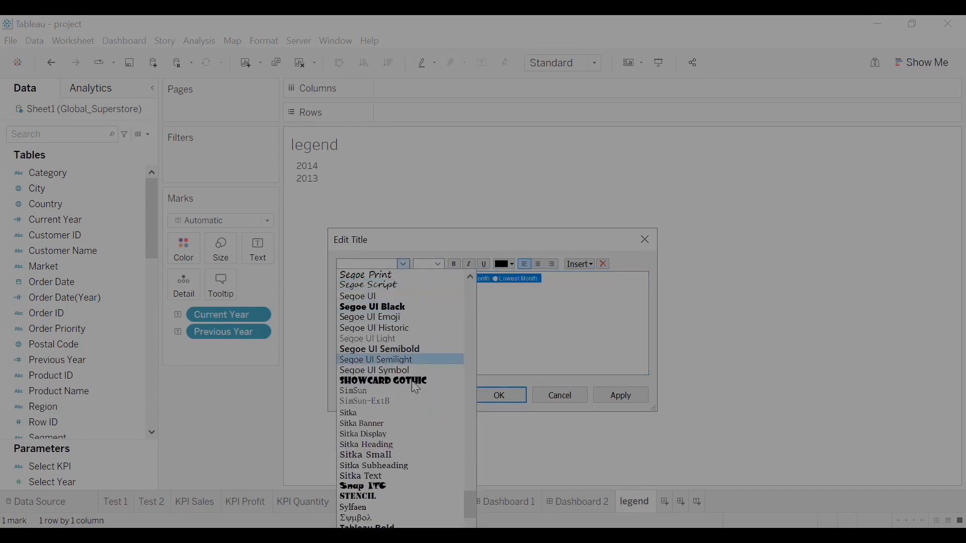
{"action": "scroll", "coordinate": [403, 289], "scroll_direction": "down", "scroll_amount": 7}
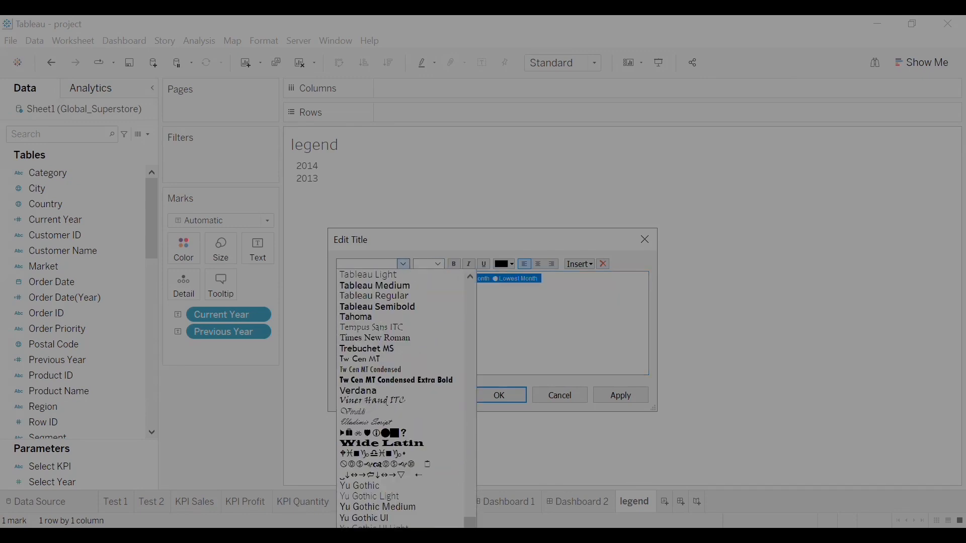
{"action": "left_click", "coordinate": [402, 286]}
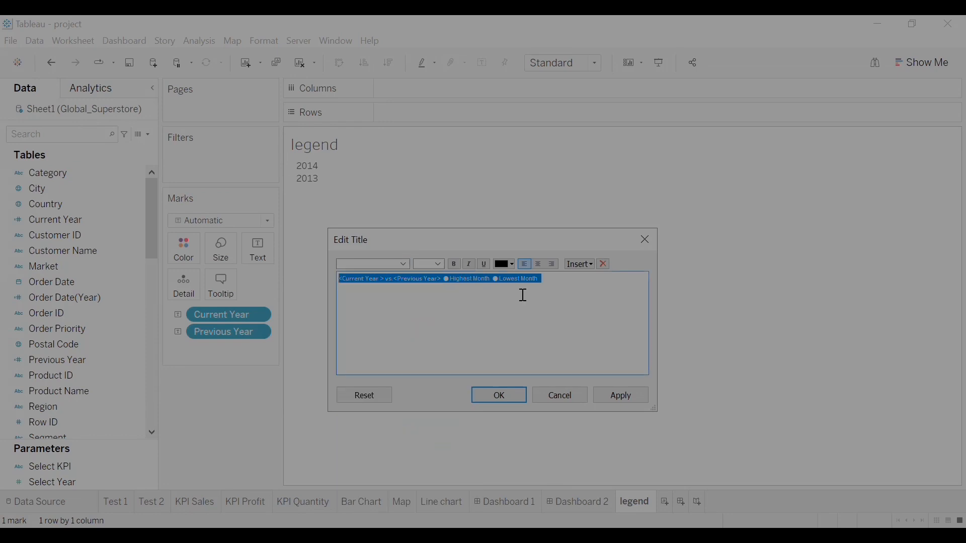
- Color the Current Year field black and the "vs." text with Previous Year light grey in the legend title
{"action": "left_click", "coordinate": [393, 281]}
{"action": "left_click_drag", "start_coordinate": [381, 279], "coordinate": [332, 278]}
{"action": "left_click", "coordinate": [405, 266]}
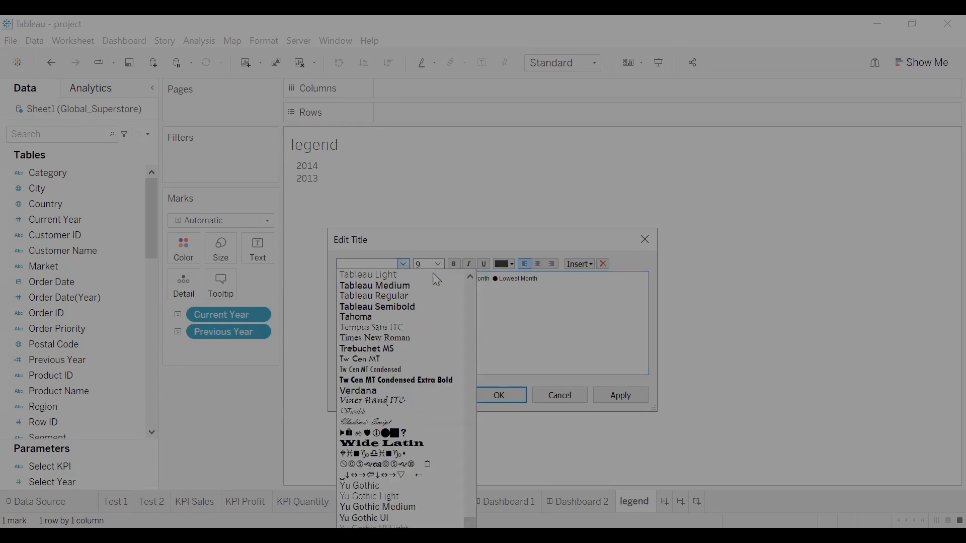
{"action": "left_click", "coordinate": [512, 265]}
{"action": "left_click", "coordinate": [501, 282]}
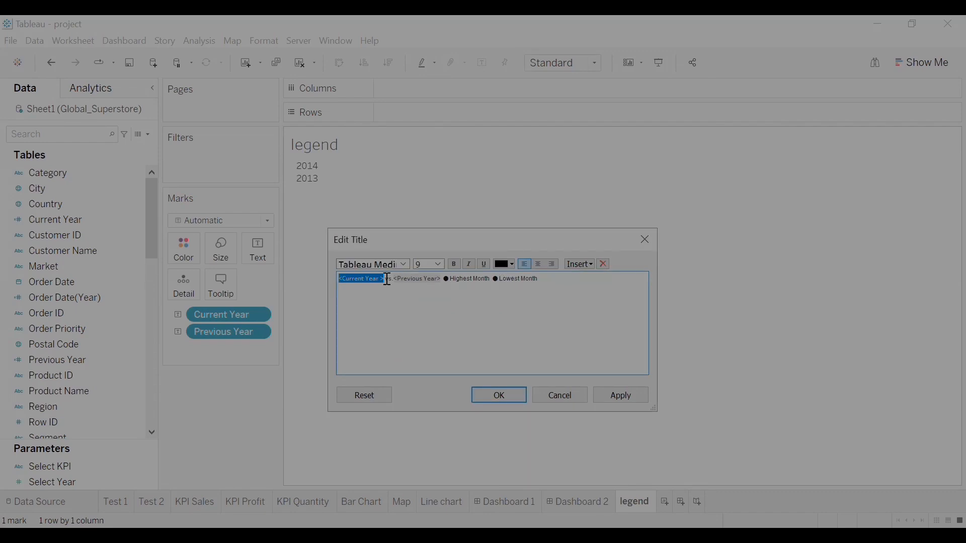
{"action": "left_click_drag", "start_coordinate": [443, 278], "coordinate": [386, 278]}
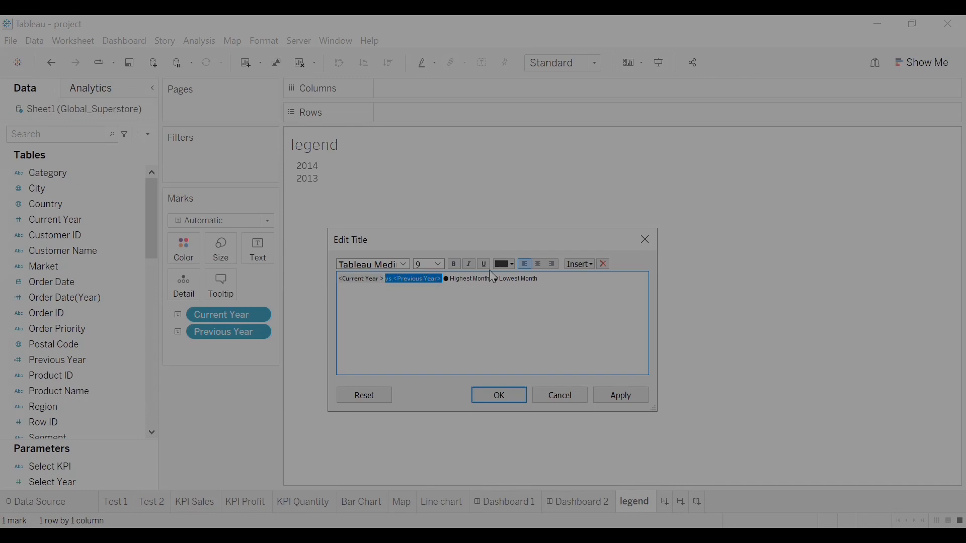
{"action": "left_click", "coordinate": [515, 269]}
{"action": "left_click", "coordinate": [505, 328]}
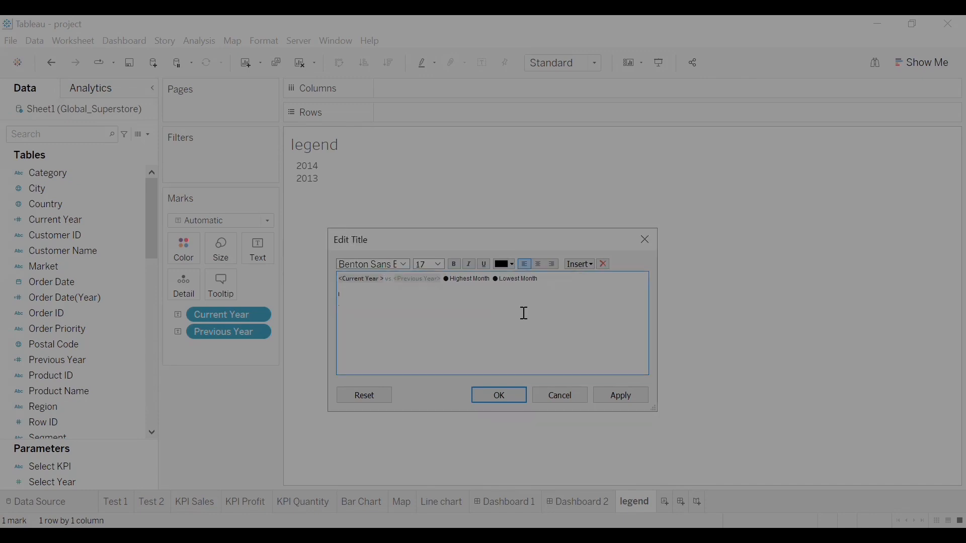
- Color the Highest Month dot green and the Lowest Month dot red, and apply the title
{"action": "left_click", "coordinate": [446, 279]}
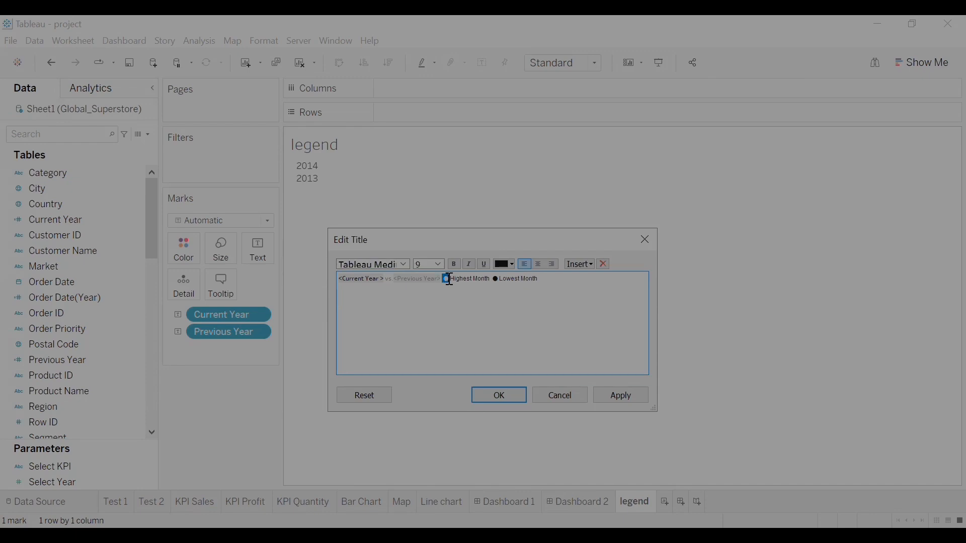
{"action": "left_click", "coordinate": [513, 270]}
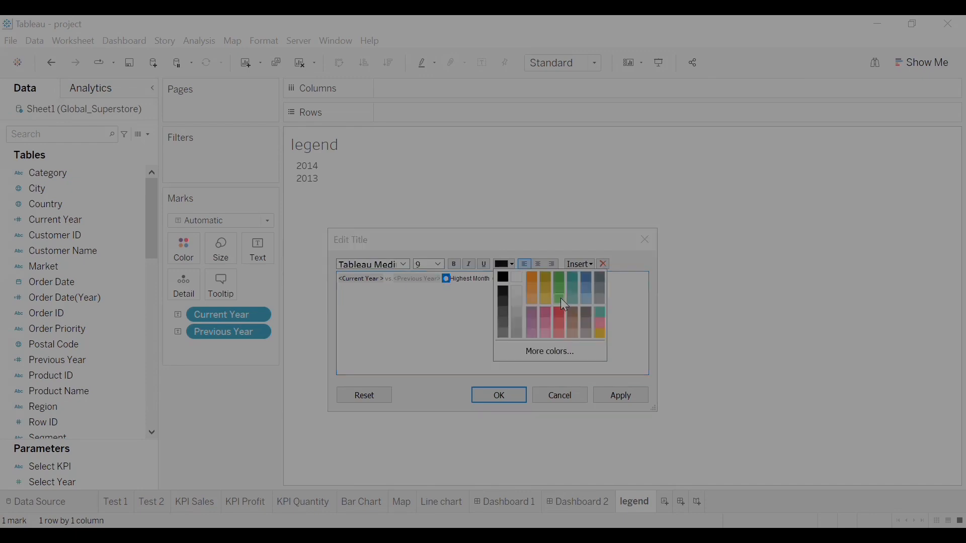
{"action": "left_click", "coordinate": [564, 293]}
{"action": "left_click", "coordinate": [493, 279]}
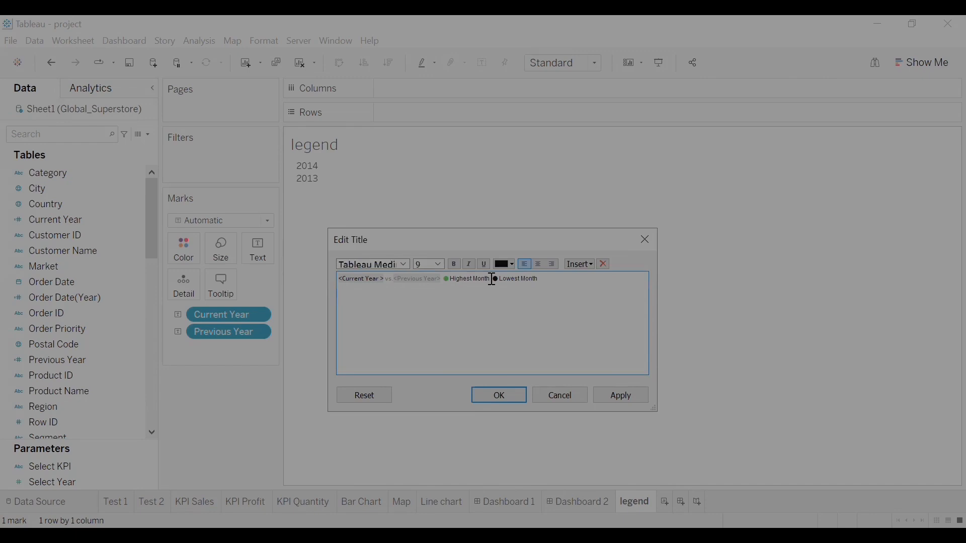
{"action": "left_click", "coordinate": [513, 265]}
{"action": "left_click", "coordinate": [621, 395]}
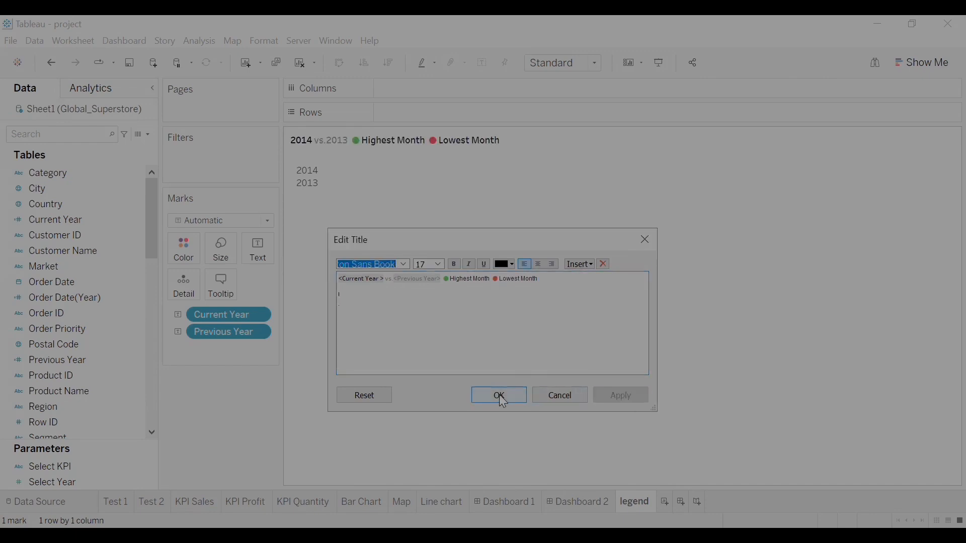
{"action": "left_click", "coordinate": [500, 396]}
- Place the legend sheet in the blank strip above the KPI cards on Dashboard 2 and fit it to Entire View
{"action": "left_click", "coordinate": [579, 502]}
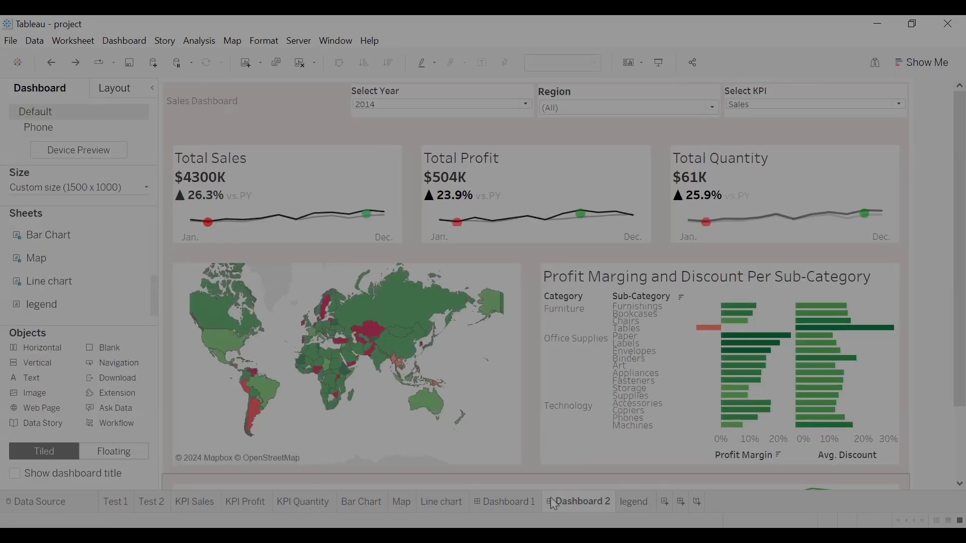
{"action": "left_click", "coordinate": [234, 132]}
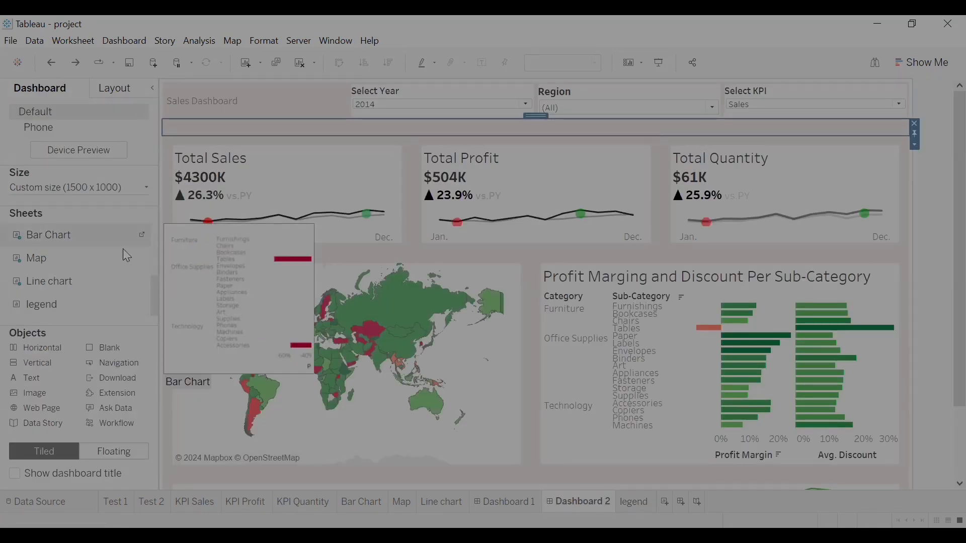
{"action": "left_click_drag", "start_coordinate": [143, 258], "coordinate": [149, 280]}
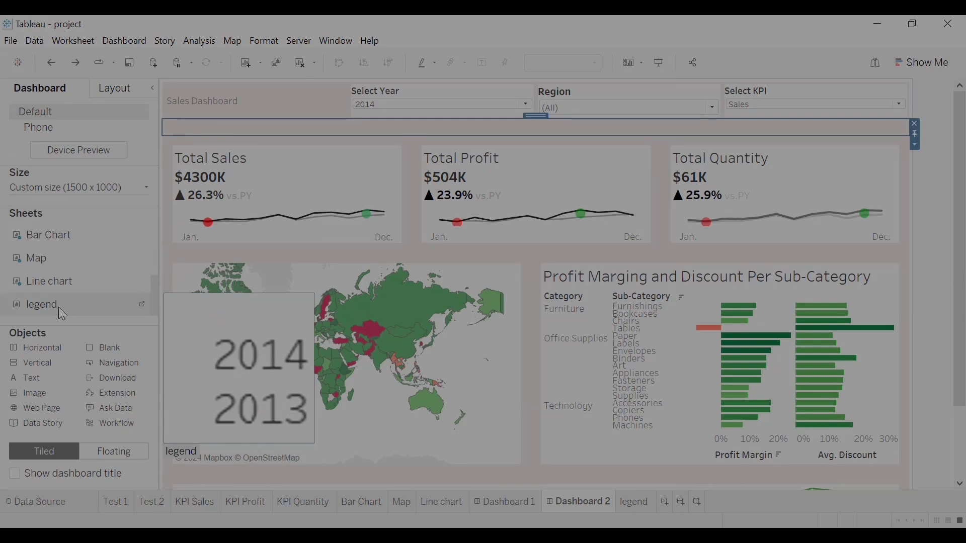
{"action": "left_click_drag", "start_coordinate": [59, 307], "coordinate": [261, 130]}
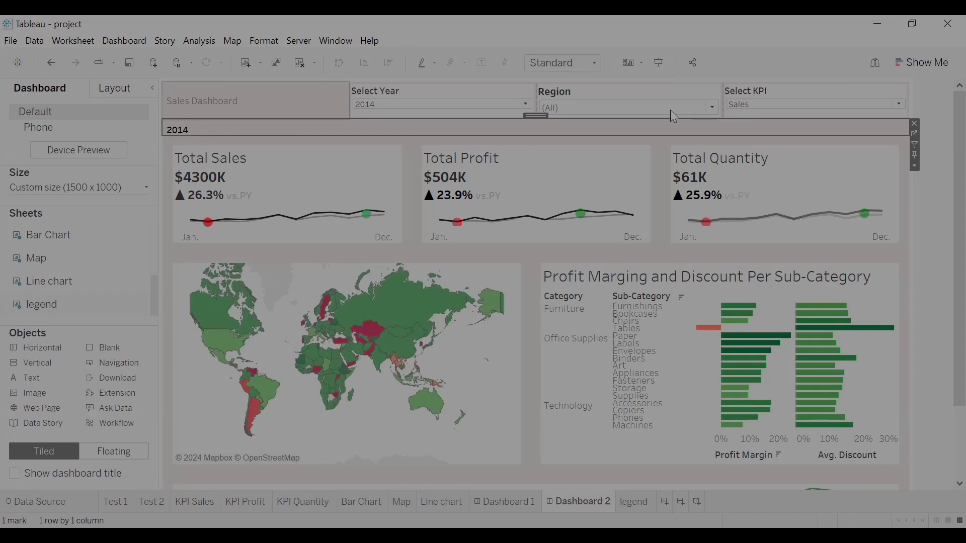
{"action": "left_click", "coordinate": [595, 60]}
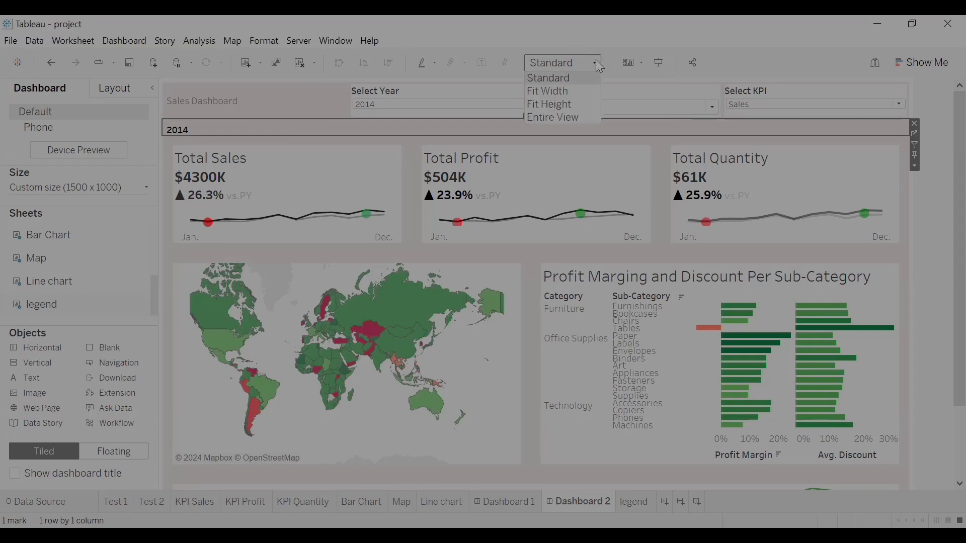
{"action": "left_click", "coordinate": [580, 117]}
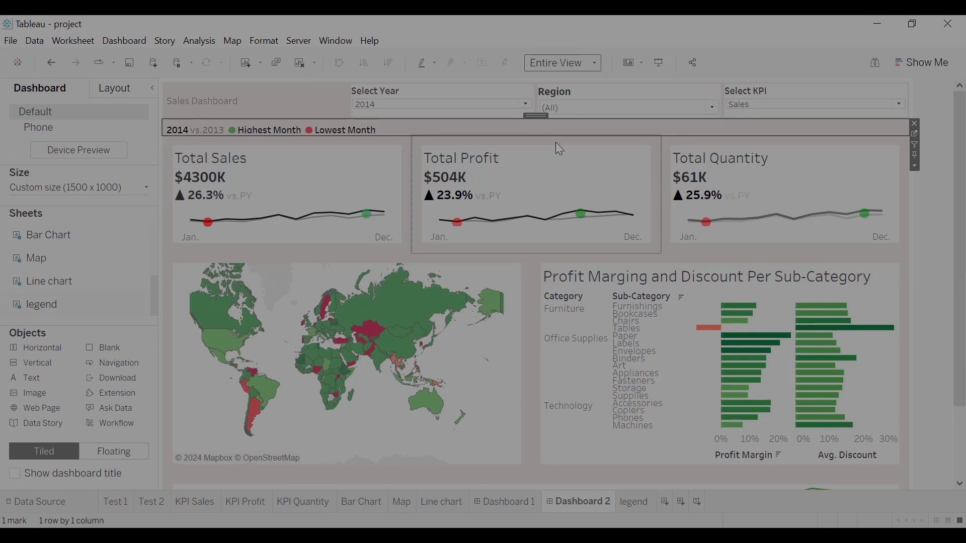
- Make the legend row slightly taller by lowering its bottom border, keeping the header row's height
{"action": "left_click", "coordinate": [455, 117]}
{"action": "left_click_drag", "start_coordinate": [455, 117], "coordinate": [454, 127]}
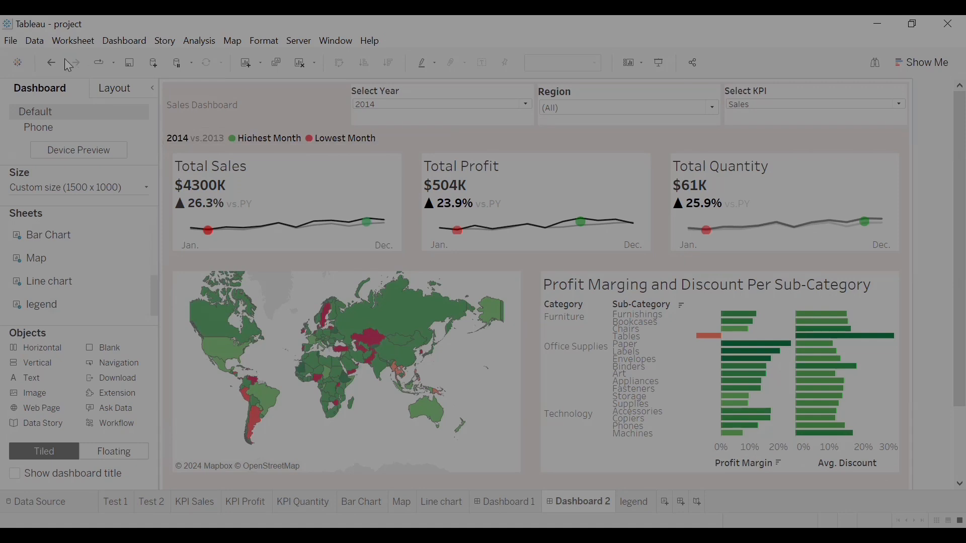
{"action": "left_click", "coordinate": [378, 129]}
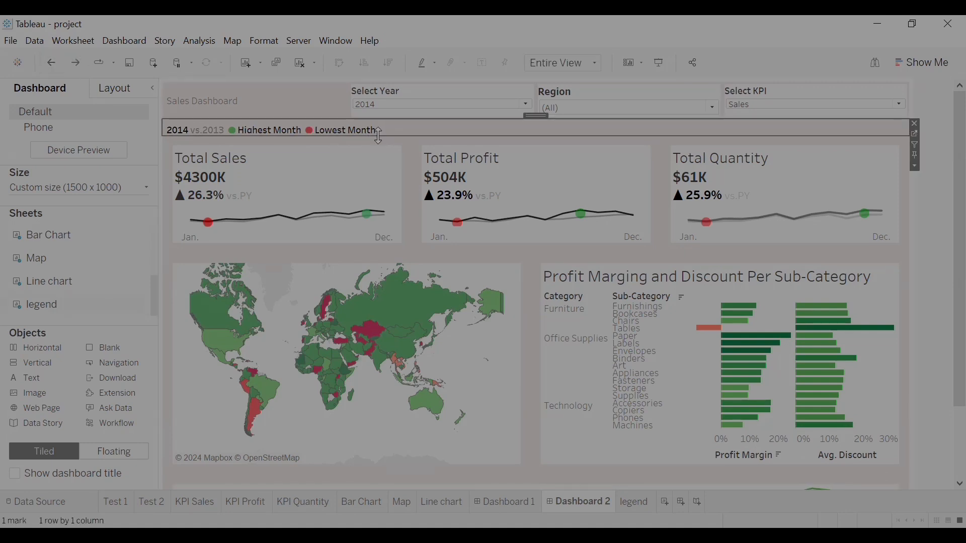
{"action": "left_click_drag", "start_coordinate": [402, 133], "coordinate": [402, 139]}
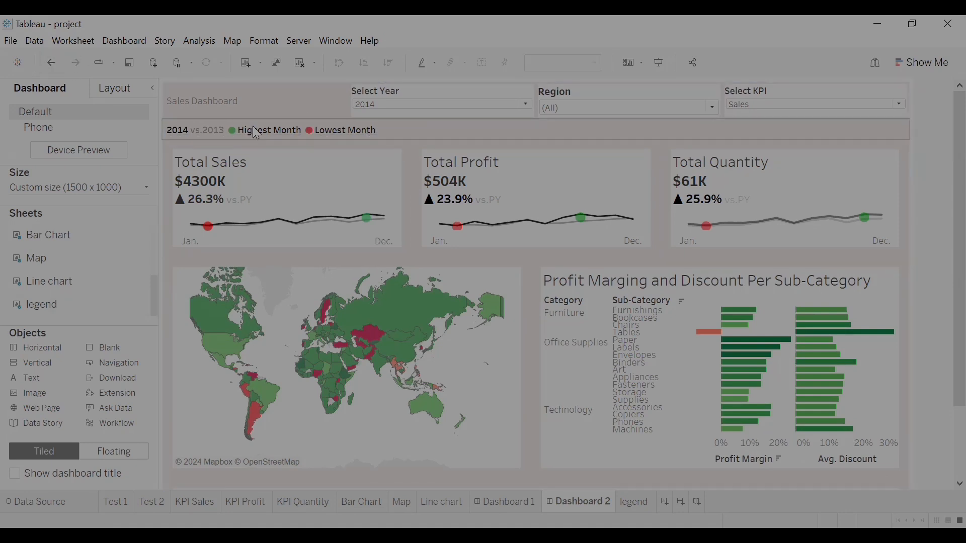
{"action": "left_click", "coordinate": [282, 100]}
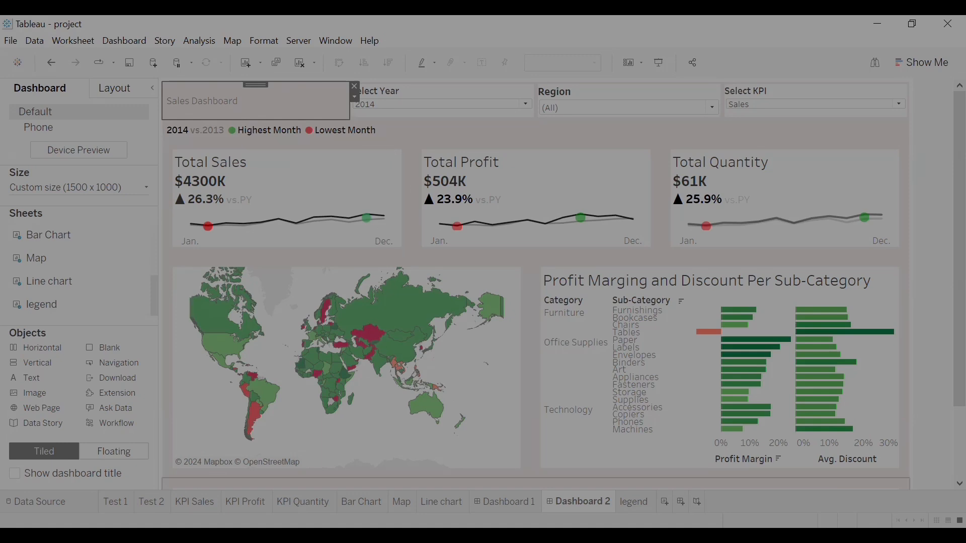
{"action": "left_click", "coordinate": [636, 318]}
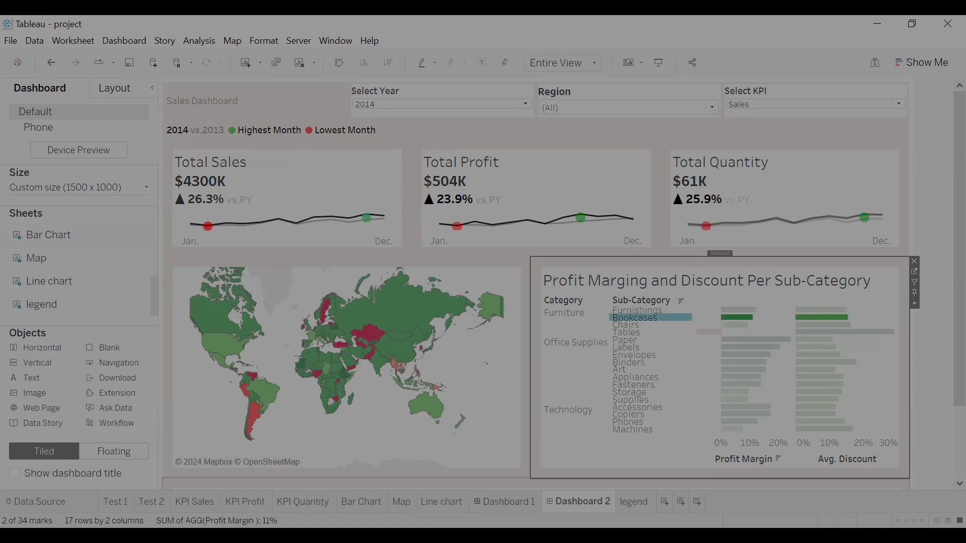
{"action": "left_click", "coordinate": [506, 502]}
- Set the Sales Dashboard title text to the Tableau Bold font at size 16
{"action": "double_click", "coordinate": [219, 96]}
{"action": "left_click_drag", "start_coordinate": [412, 229], "coordinate": [299, 227]}
{"action": "left_click", "coordinate": [424, 216]}
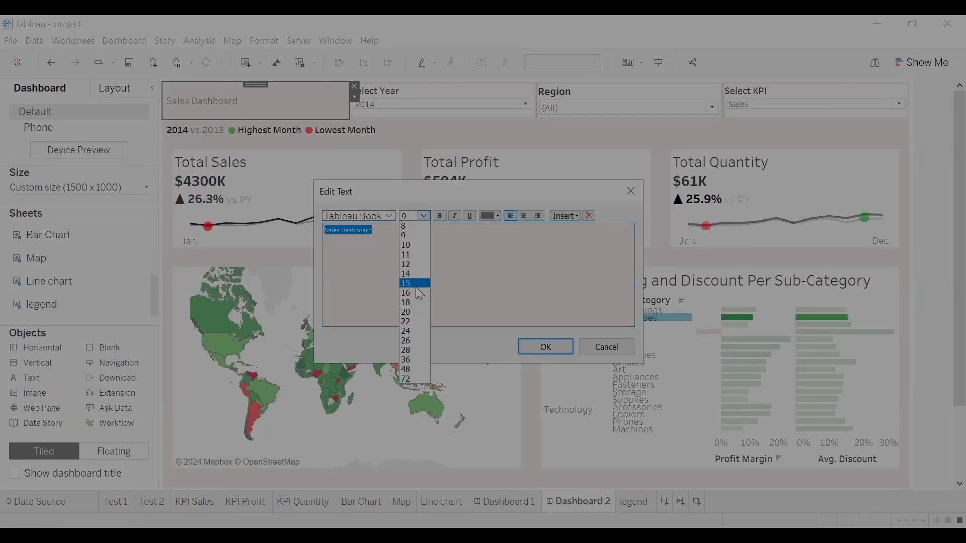
{"action": "left_click", "coordinate": [416, 293]}
{"action": "left_click", "coordinate": [389, 216]}
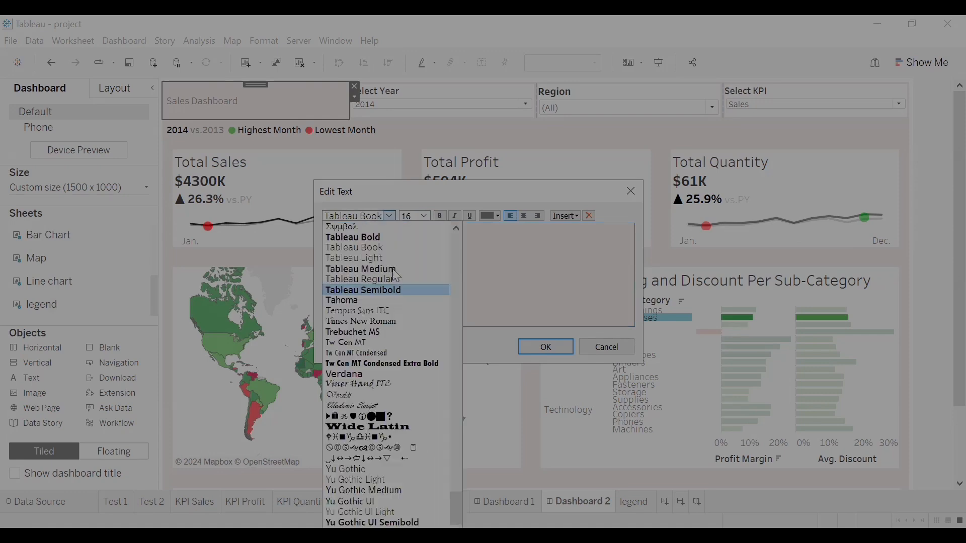
{"action": "left_click", "coordinate": [354, 237]}
- Make the dashboard title text bold and black, and apply the formatting
{"action": "left_click", "coordinate": [440, 215]}
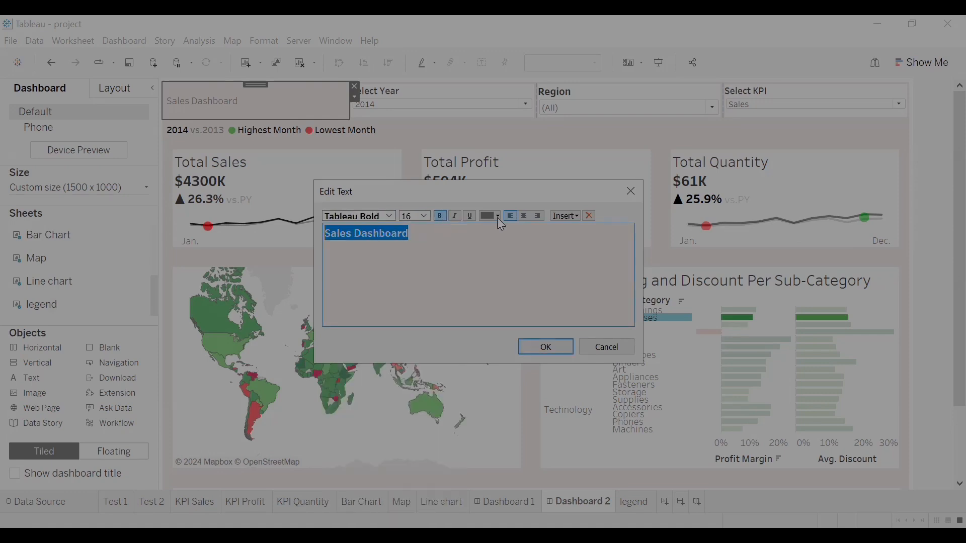
{"action": "left_click", "coordinate": [497, 217]}
{"action": "left_click", "coordinate": [484, 223]}
{"action": "left_click", "coordinate": [547, 347]}
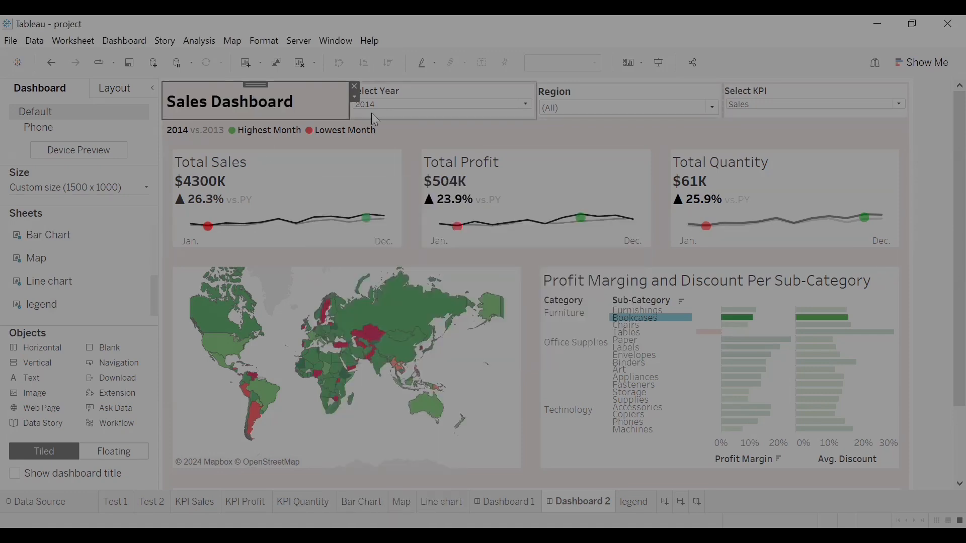
- Enlarge the Sales Dashboard title text to size 20 and apply it
{"action": "double_click", "coordinate": [298, 106]}
{"action": "left_click", "coordinate": [425, 217]}
{"action": "left_click", "coordinate": [418, 312]}
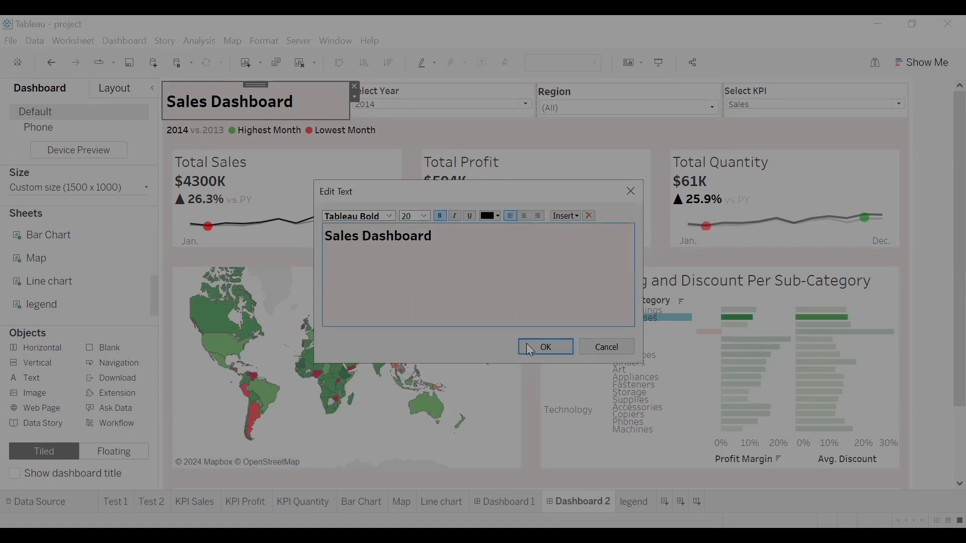
{"action": "left_click", "coordinate": [530, 348]}
{"action": "left_click", "coordinate": [446, 144]}
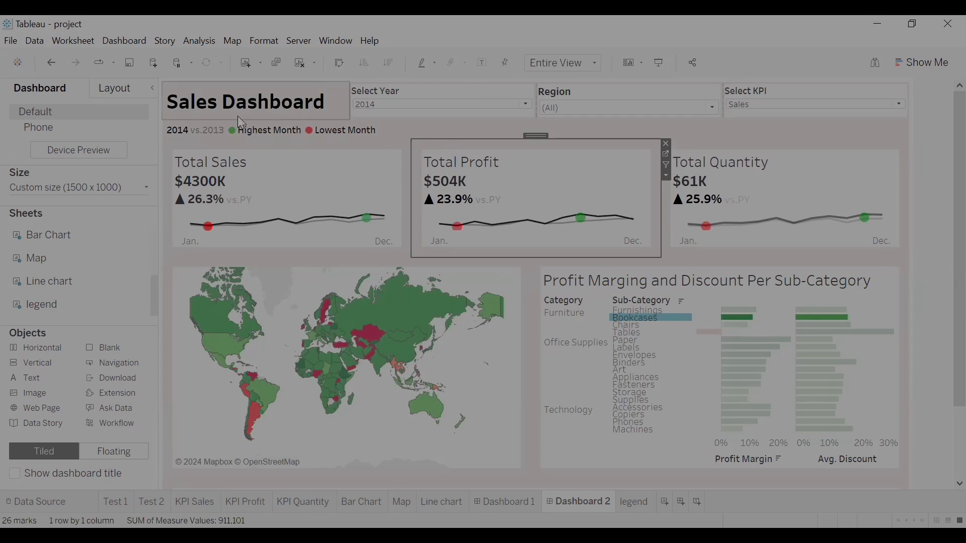
- Raise the legend row's lower border slightly and make the header row above it slightly taller
{"action": "left_click", "coordinate": [246, 135]}
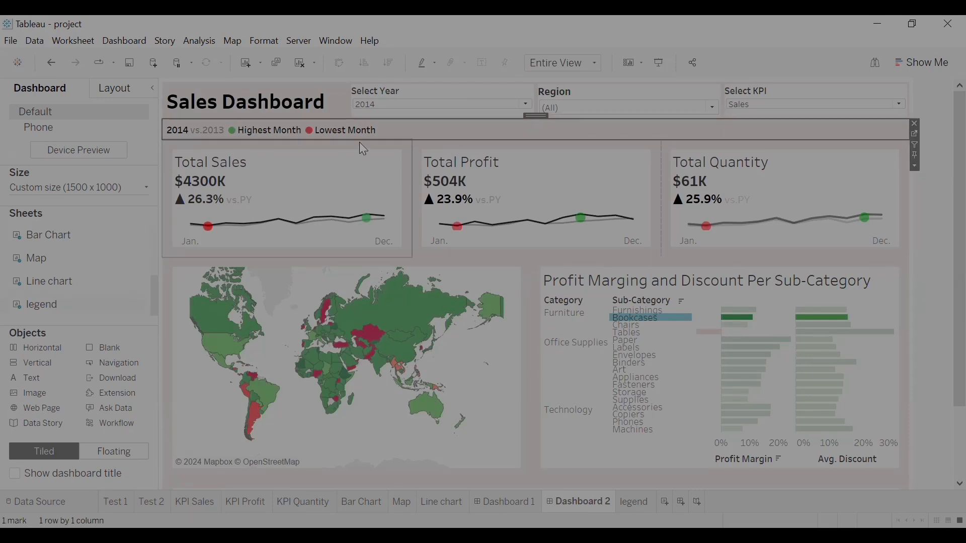
{"action": "left_click_drag", "start_coordinate": [360, 140], "coordinate": [361, 137]}
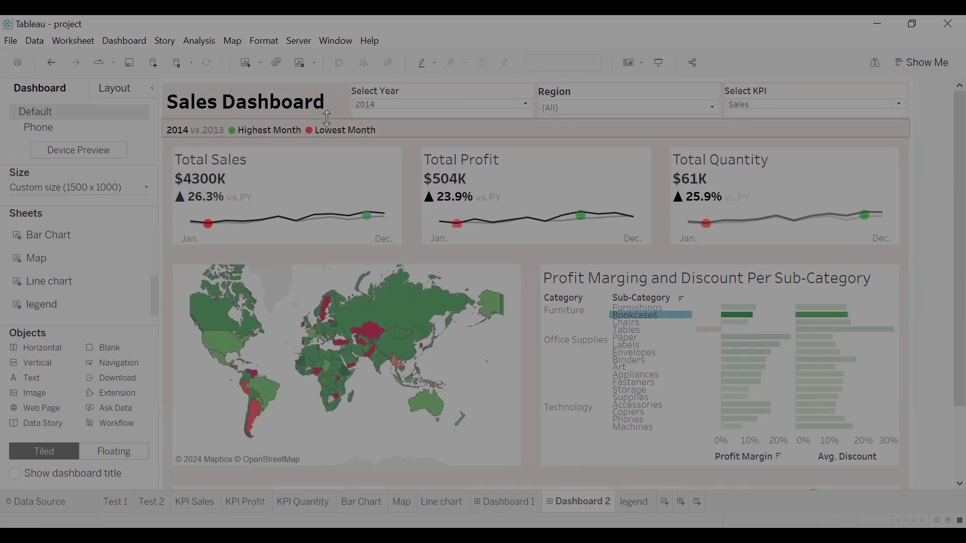
{"action": "left_click", "coordinate": [263, 144]}
{"action": "left_click", "coordinate": [323, 135]}
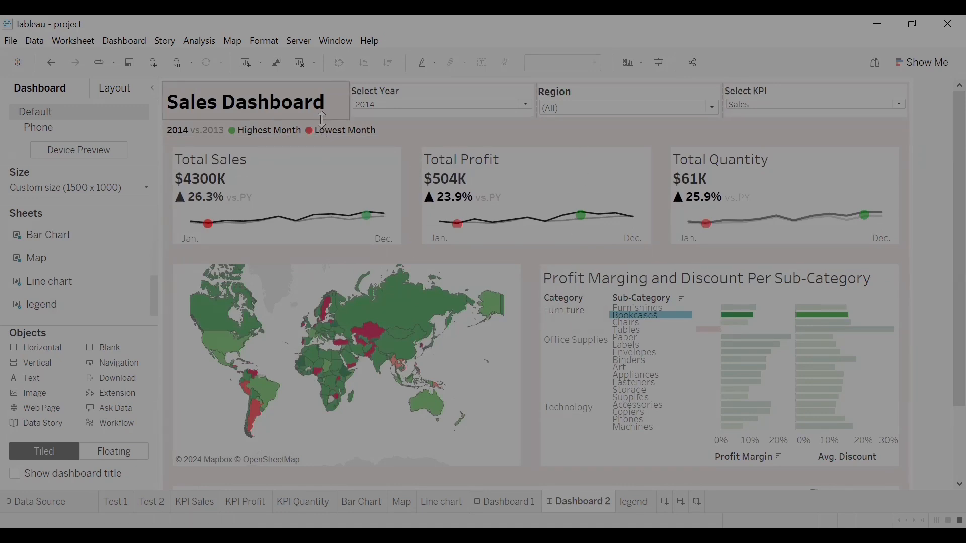
{"action": "left_click", "coordinate": [330, 125]}
{"action": "left_click_drag", "start_coordinate": [336, 121], "coordinate": [337, 127]}
{"action": "left_click", "coordinate": [519, 180]}
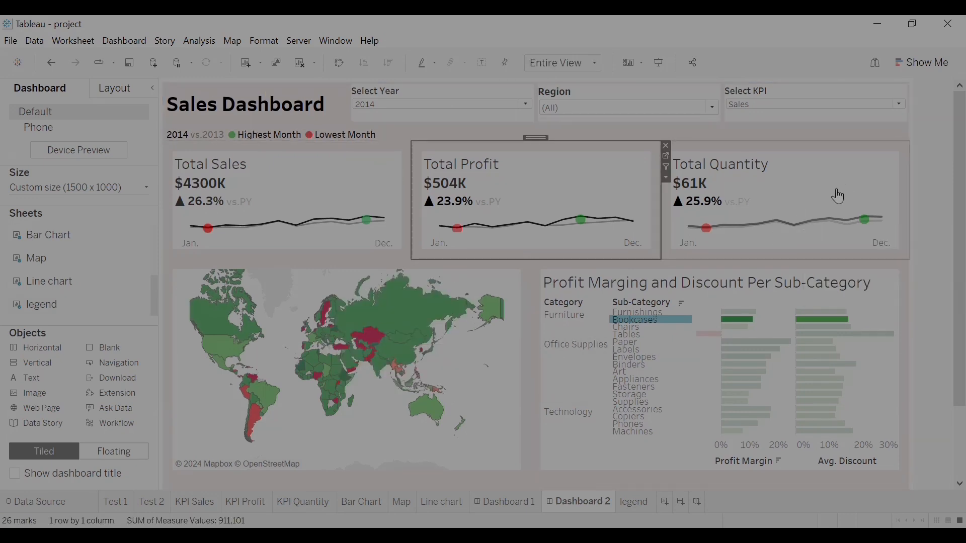
- Set the legend's left outer padding to 17, leaving the other sides at 4
{"action": "left_click", "coordinate": [268, 136]}
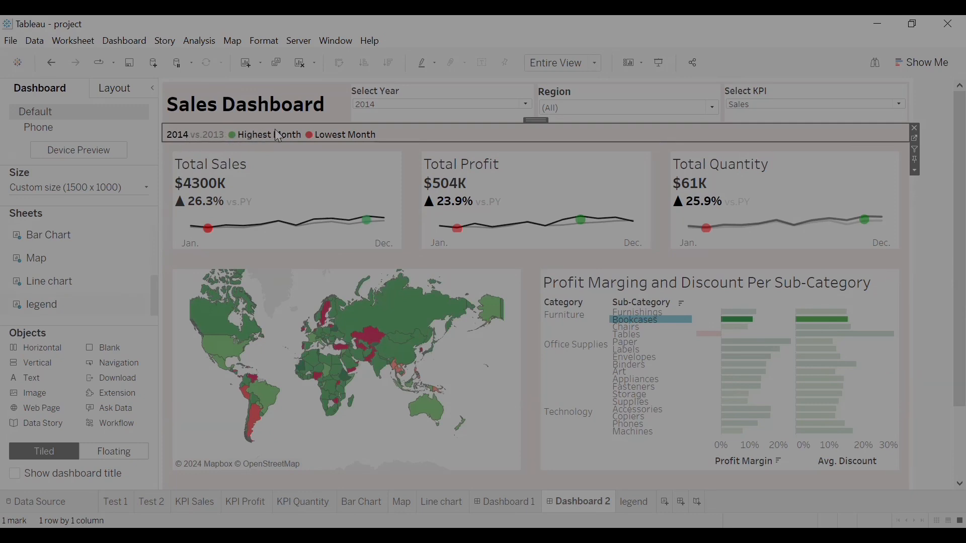
{"action": "left_click", "coordinate": [111, 91]}
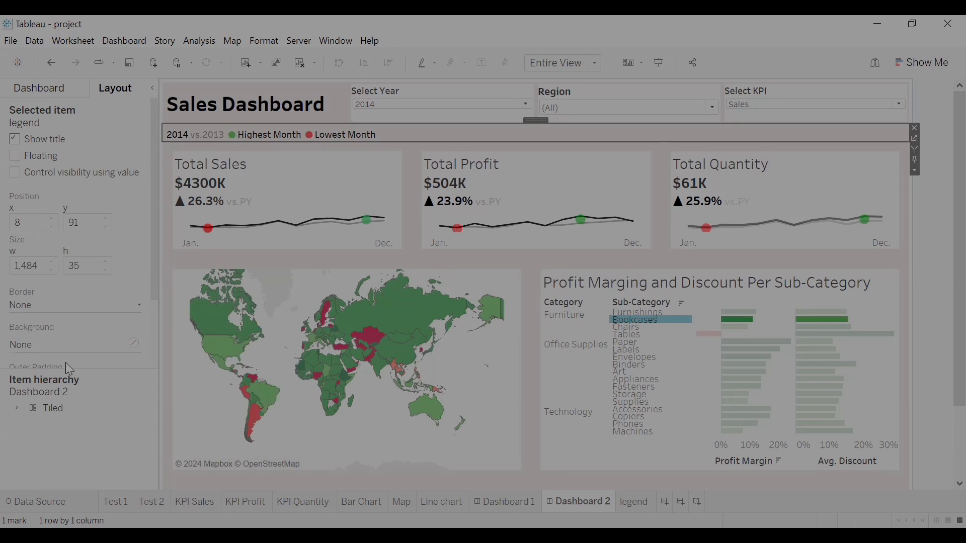
{"action": "left_click_drag", "start_coordinate": [154, 279], "coordinate": [152, 327]}
{"action": "left_click", "coordinate": [18, 326]}
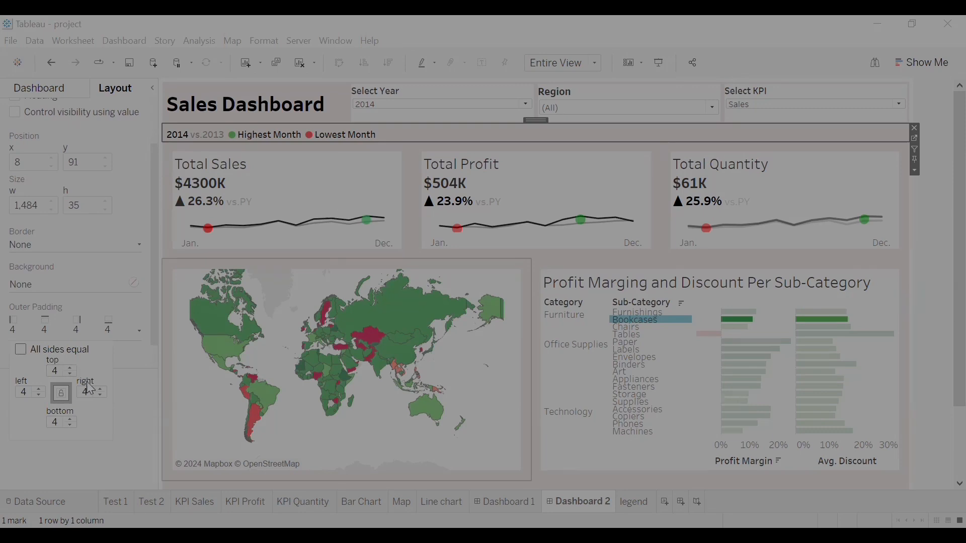
{"action": "left_click", "coordinate": [39, 390]}
{"action": "left_click", "coordinate": [40, 390]}
{"action": "left_click", "coordinate": [39, 390]}
{"action": "left_click", "coordinate": [39, 390]}
{"action": "left_click", "coordinate": [39, 389]}
{"action": "left_click", "coordinate": [39, 390]}
{"action": "left_click", "coordinate": [39, 390]}
{"action": "left_click", "coordinate": [39, 390]}
{"action": "left_click", "coordinate": [39, 390]}
{"action": "left_click", "coordinate": [39, 390]}
{"action": "left_click", "coordinate": [40, 389]}
{"action": "left_click", "coordinate": [39, 390]}
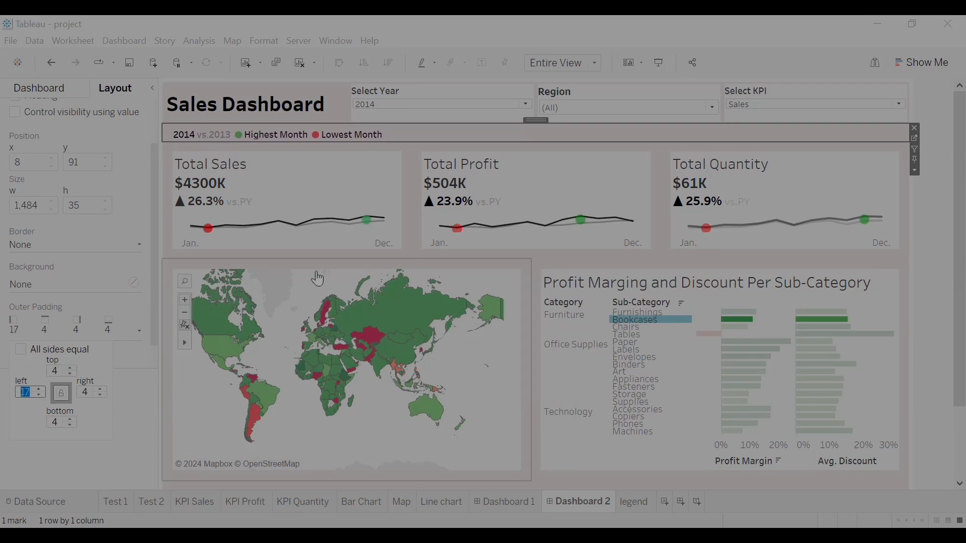
{"action": "left_click", "coordinate": [412, 265]}
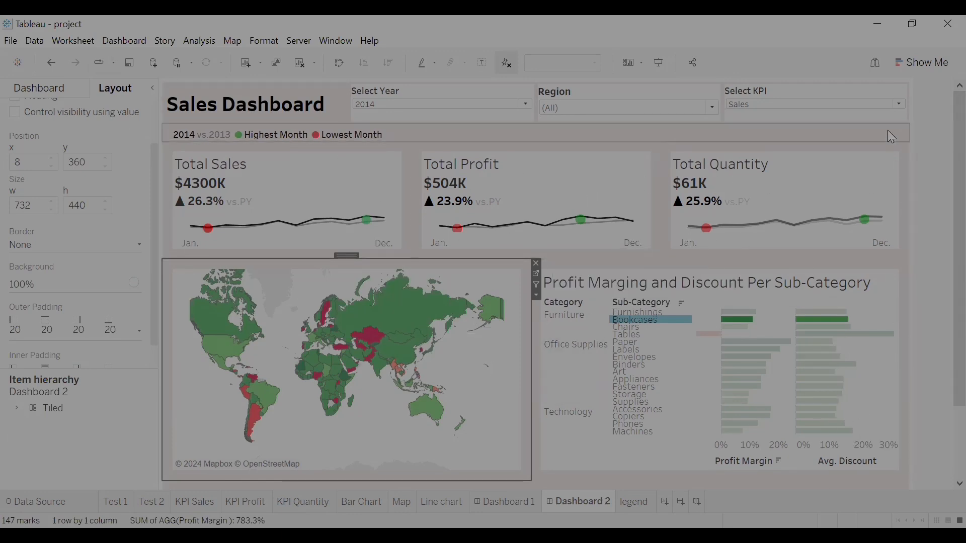
{"action": "left_click_drag", "start_coordinate": [946, 171], "coordinate": [938, 130]}
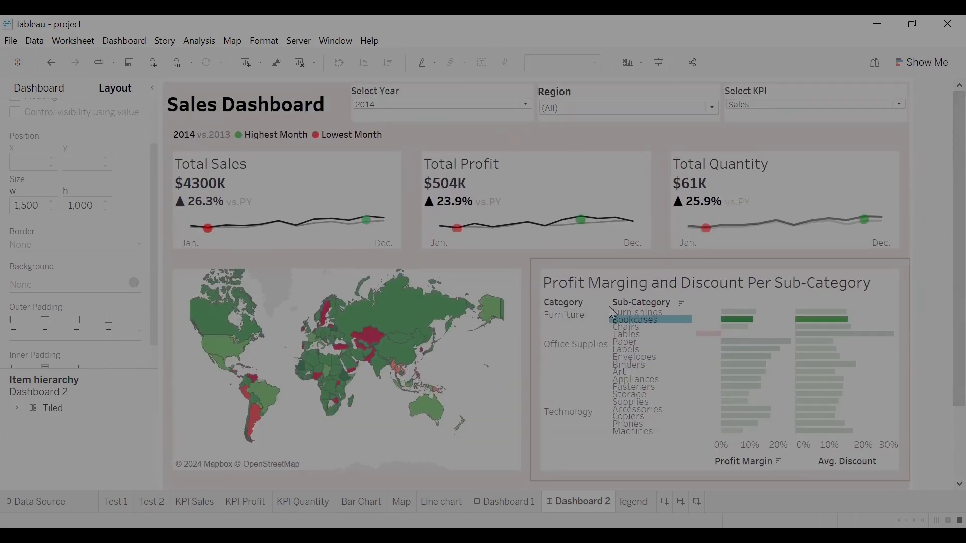
- Test the Select Year parameter by switching it to 2013 and back to 2014, checking the legend and KPI cards
{"action": "left_click", "coordinate": [521, 104]}
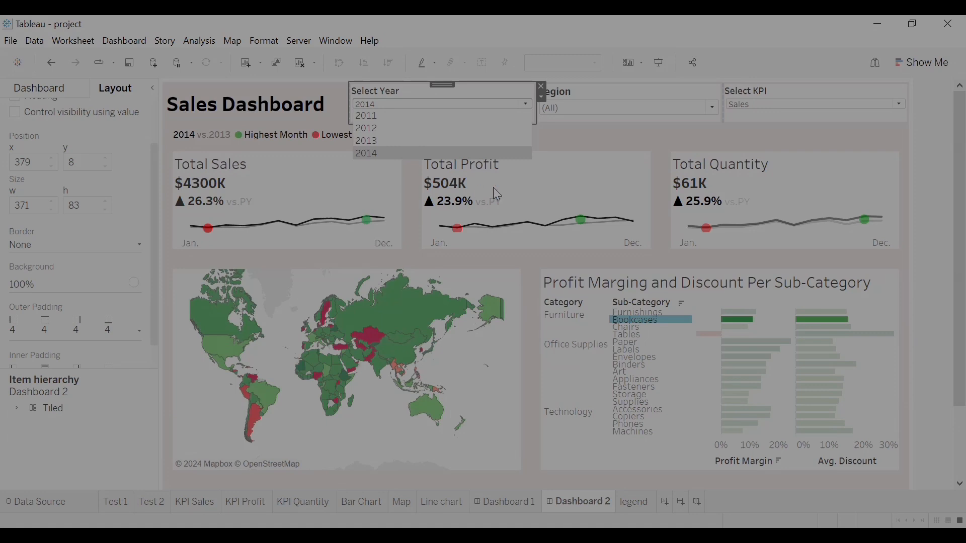
{"action": "left_click", "coordinate": [373, 140]}
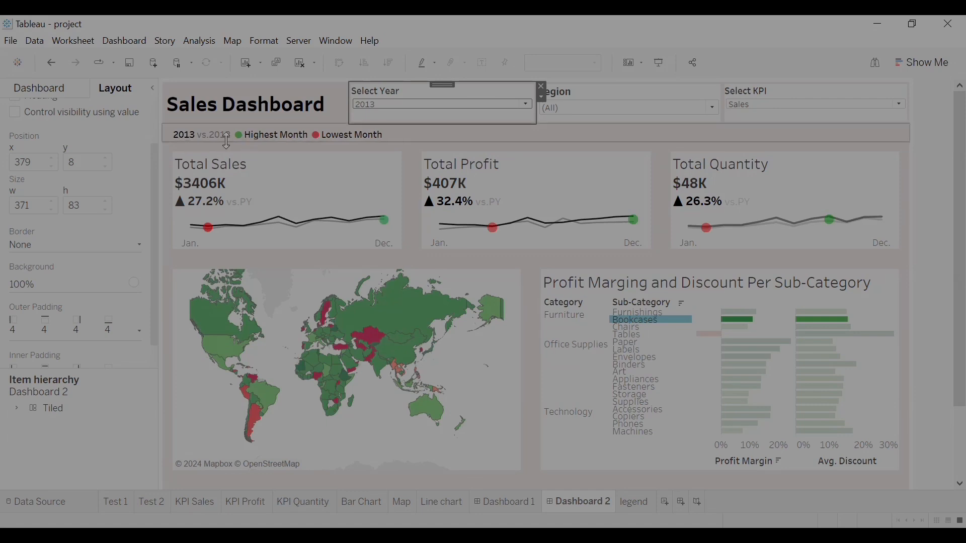
{"action": "left_click", "coordinate": [411, 105]}
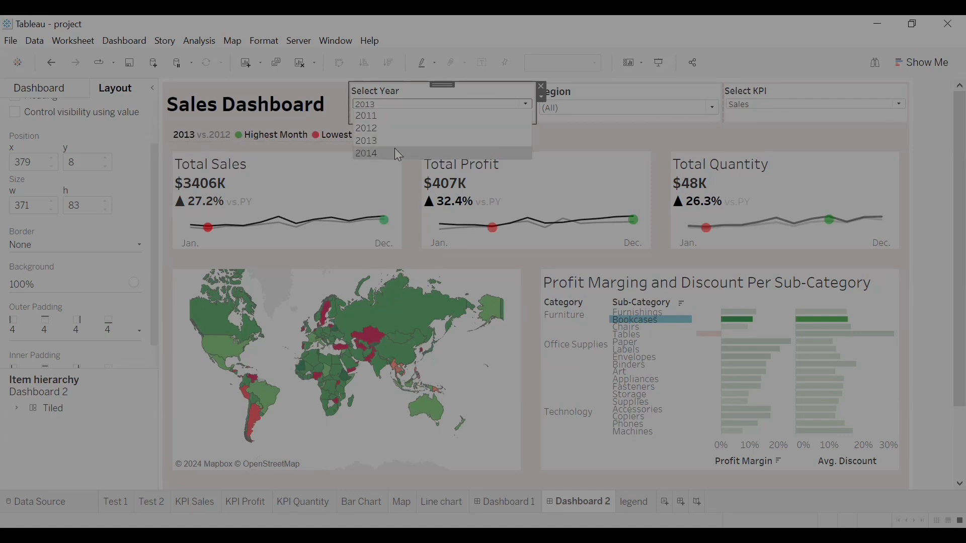
{"action": "left_click", "coordinate": [395, 149]}
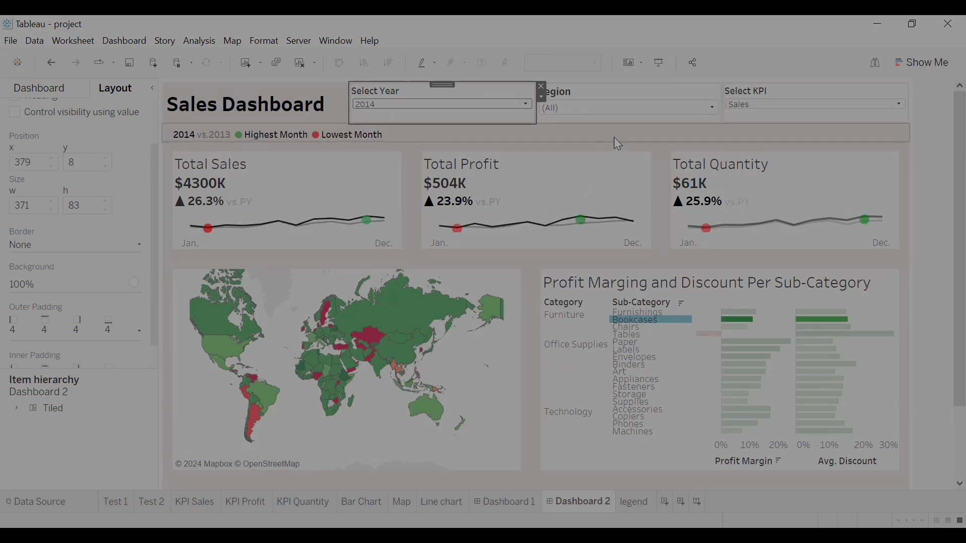
- Switch the Select KPI parameter to Profit and check how the yearly line chart responds
{"action": "left_click", "coordinate": [808, 95]}
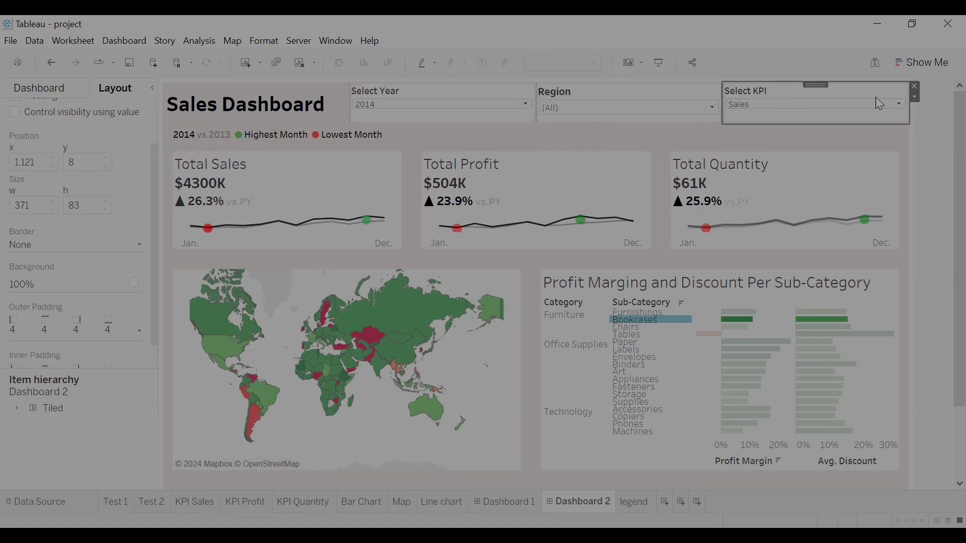
{"action": "scroll", "coordinate": [945, 197], "scroll_direction": "down", "scroll_amount": 2}
{"action": "scroll", "coordinate": [946, 197], "scroll_direction": "down", "scroll_amount": 2}
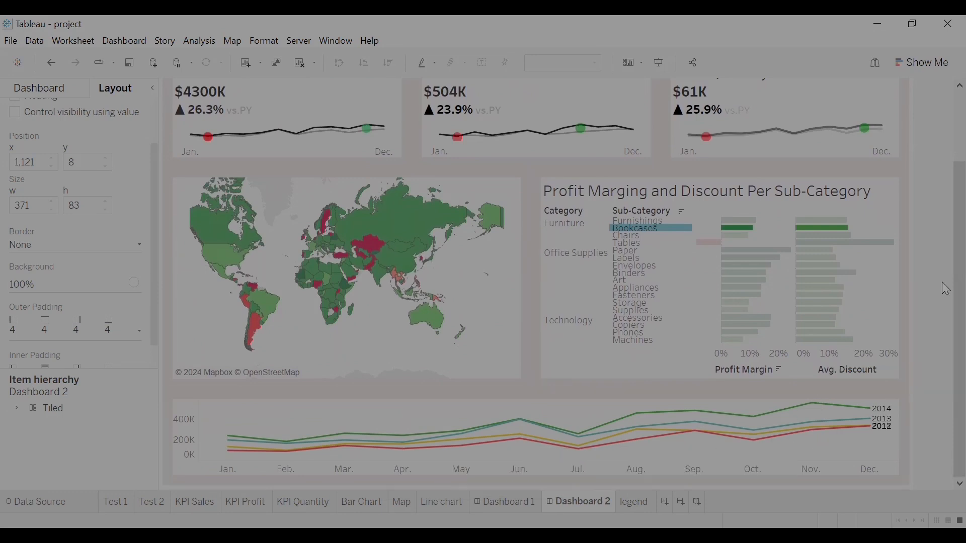
{"action": "scroll", "coordinate": [942, 192], "scroll_direction": "up", "scroll_amount": 4}
{"action": "left_click", "coordinate": [898, 105]}
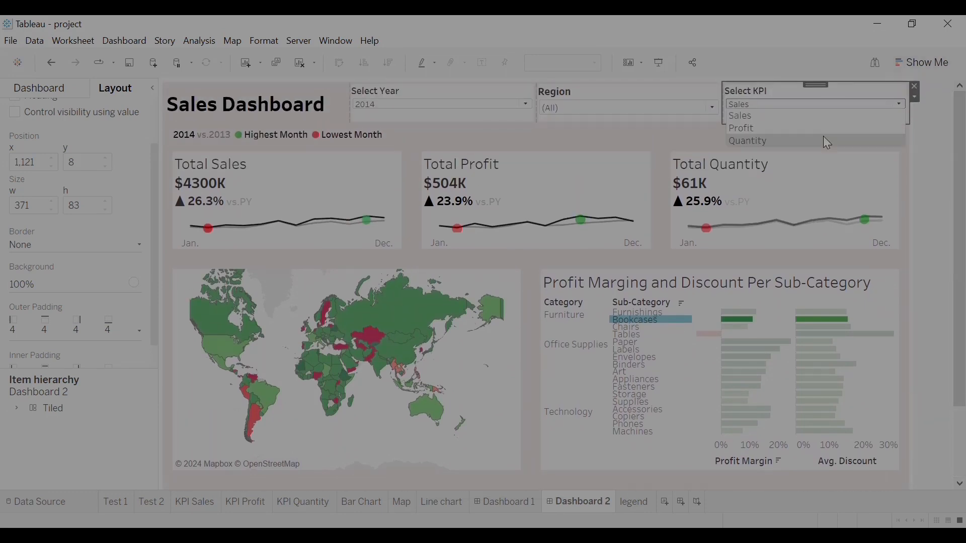
{"action": "left_click", "coordinate": [778, 127]}
{"action": "scroll", "coordinate": [941, 245], "scroll_direction": "down", "scroll_amount": 4}
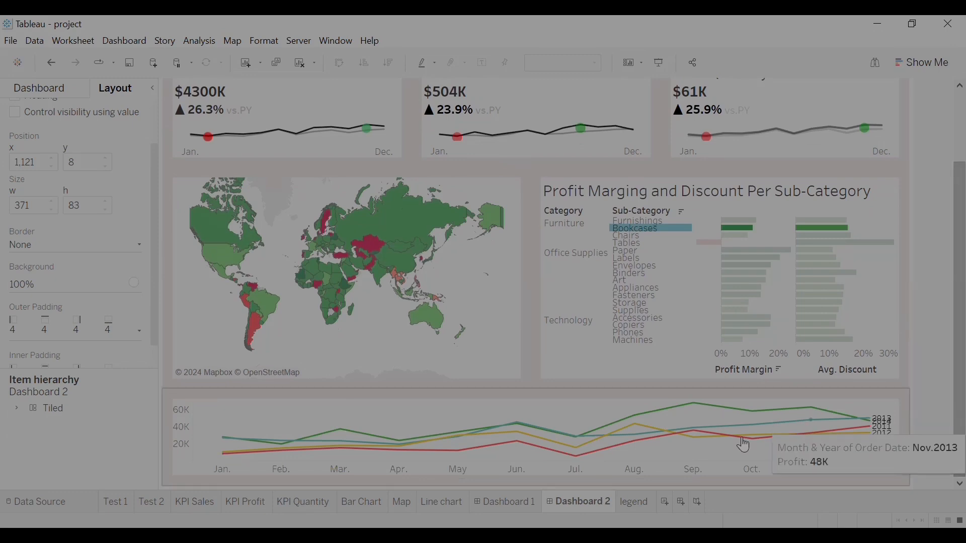
{"action": "scroll", "coordinate": [946, 251], "scroll_direction": "up", "scroll_amount": 4}
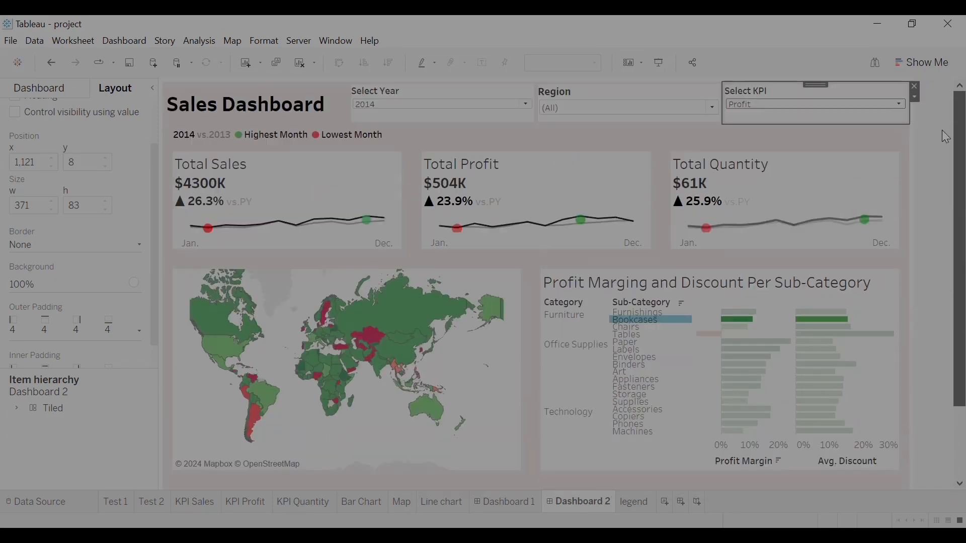
{"action": "left_click", "coordinate": [864, 100]}
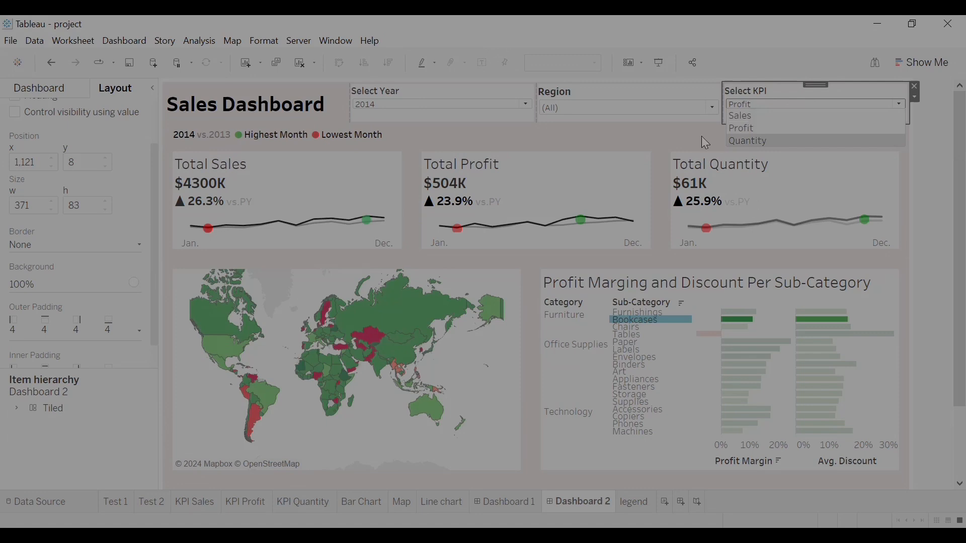
{"action": "left_click", "coordinate": [671, 136]}
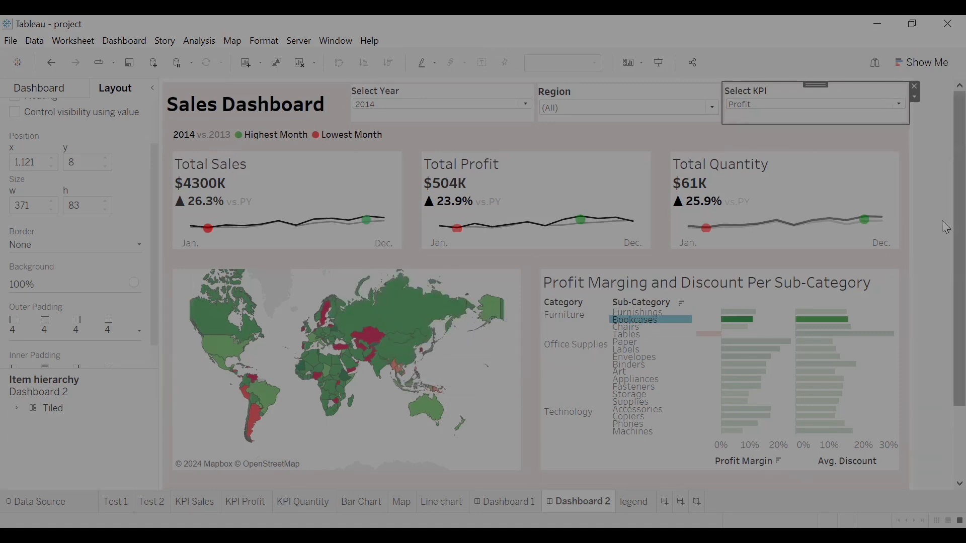
{"action": "scroll", "coordinate": [942, 222], "scroll_direction": "down", "scroll_amount": 1}
{"action": "scroll", "coordinate": [943, 222], "scroll_direction": "up", "scroll_amount": 1}
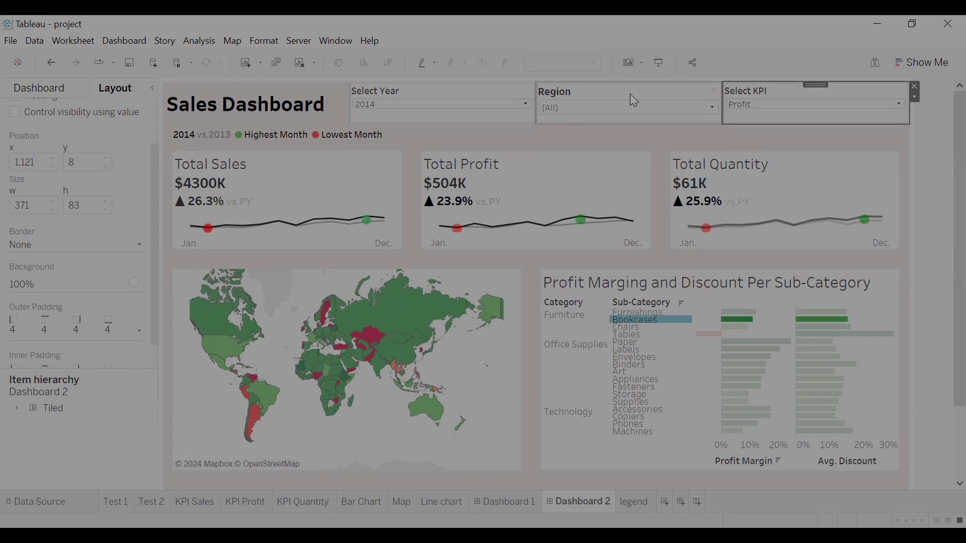
- Filter the dashboard's Region to Canada and examine the map, sub-category bars and line chart
{"action": "left_click", "coordinate": [668, 107]}
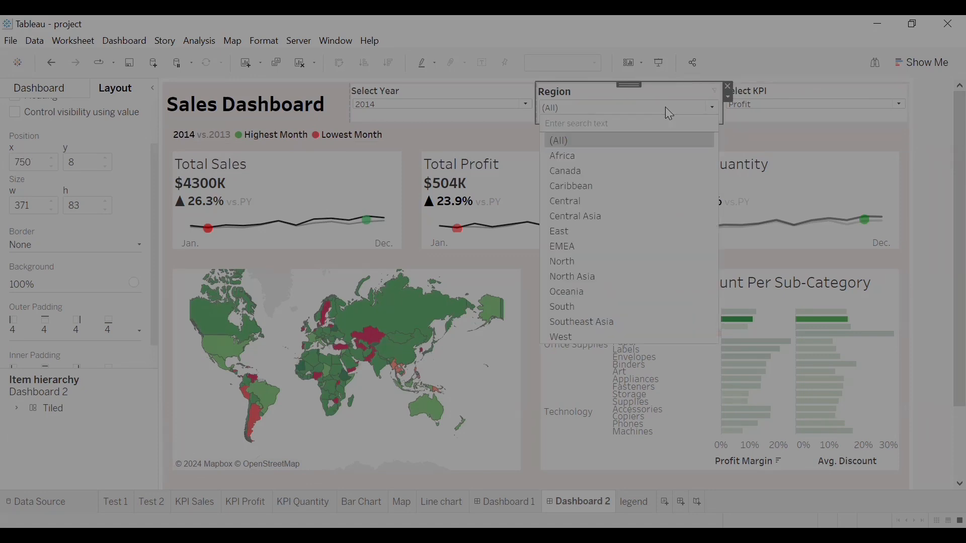
{"action": "left_click", "coordinate": [572, 172]}
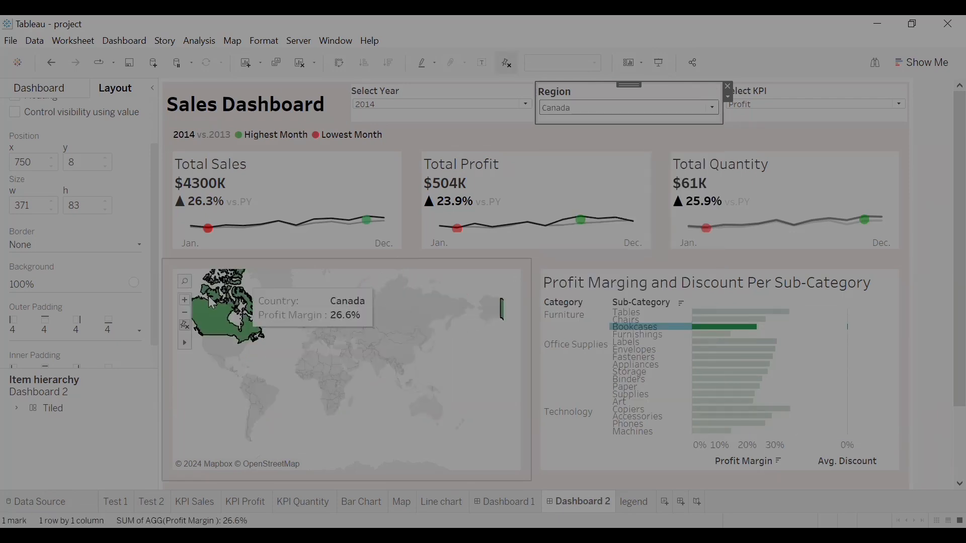
{"action": "left_click", "coordinate": [595, 325]}
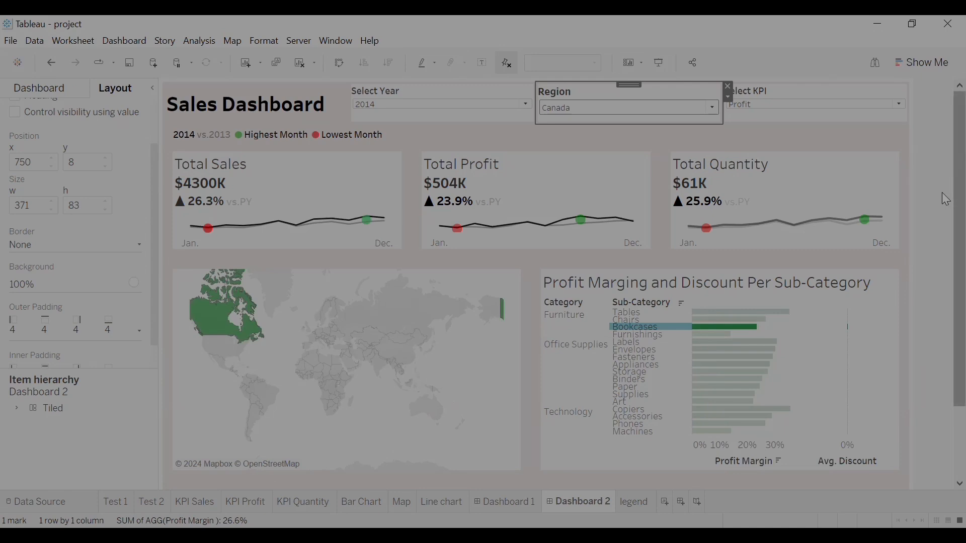
{"action": "scroll", "coordinate": [942, 296], "scroll_direction": "down", "scroll_amount": 3}
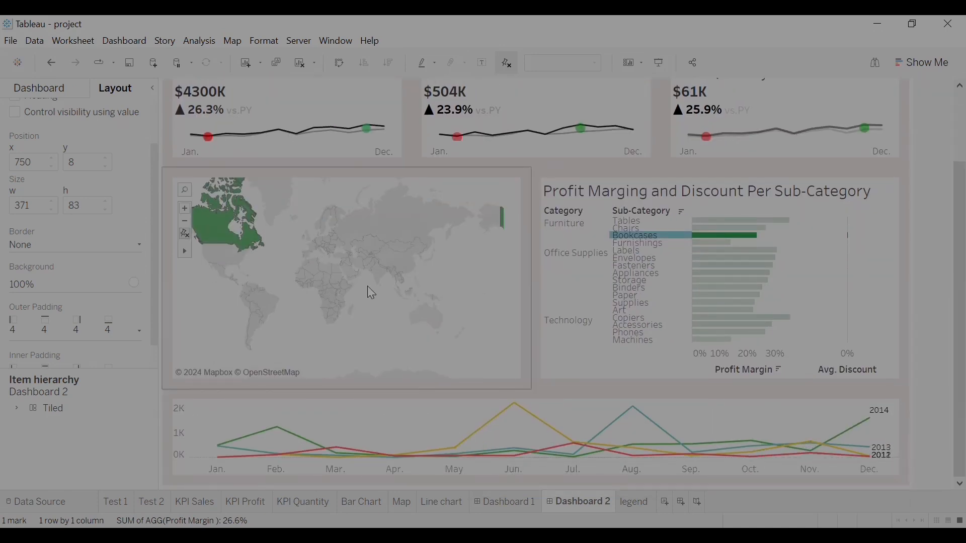
{"action": "mouse_move", "coordinate": [231, 231]}
{"action": "scroll", "coordinate": [942, 198], "scroll_direction": "up", "scroll_amount": 3}
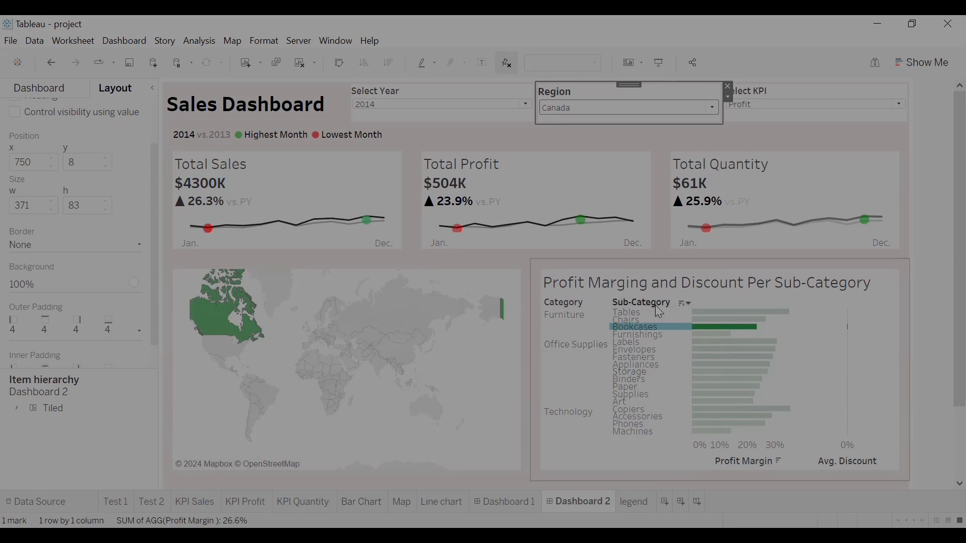
- Inspect how the Canada region filter applies on the Line chart, Map, Bar Chart and legend sheets, ending back on Dashboard 2
{"action": "scroll", "coordinate": [942, 191], "scroll_direction": "down", "scroll_amount": 2}
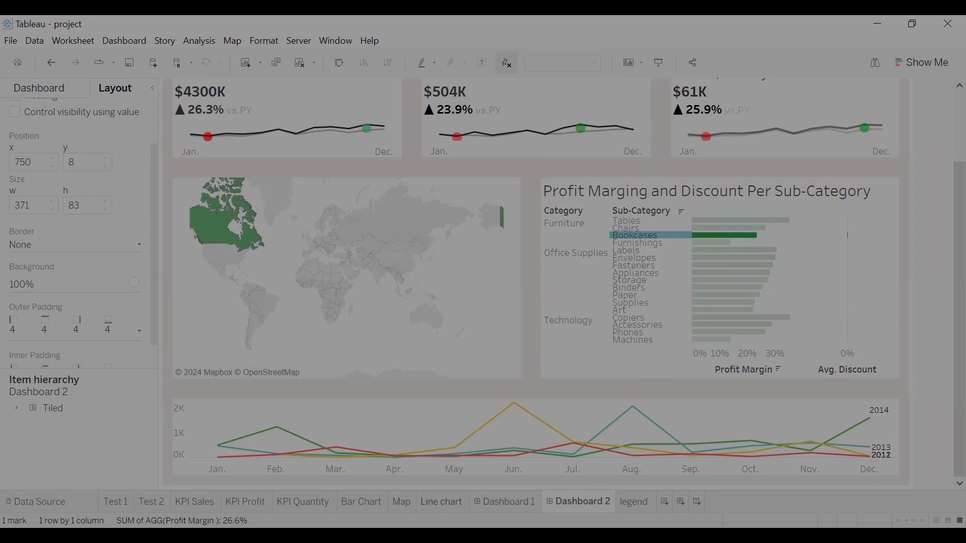
{"action": "left_click", "coordinate": [453, 502]}
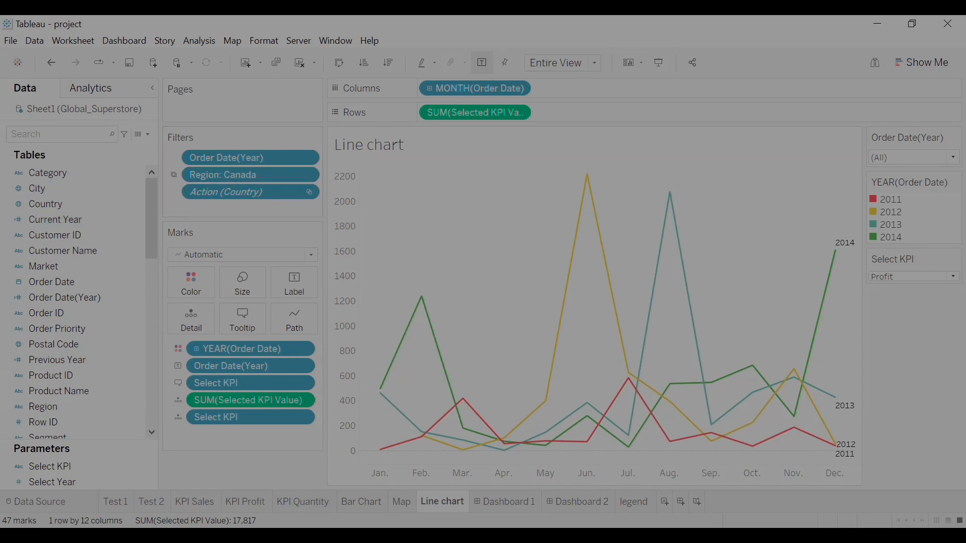
{"action": "key", "text": "ctrl+Page_Up"}
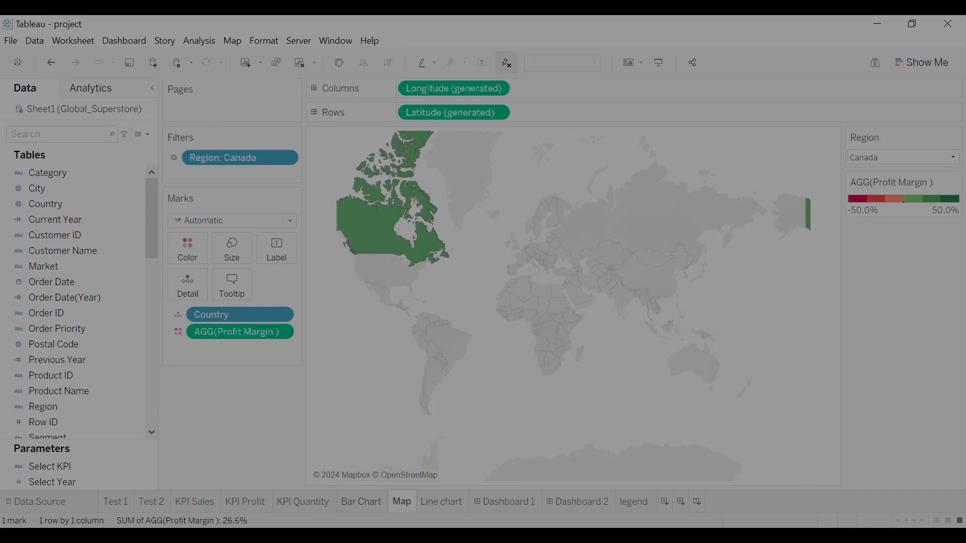
{"action": "left_click", "coordinate": [362, 502]}
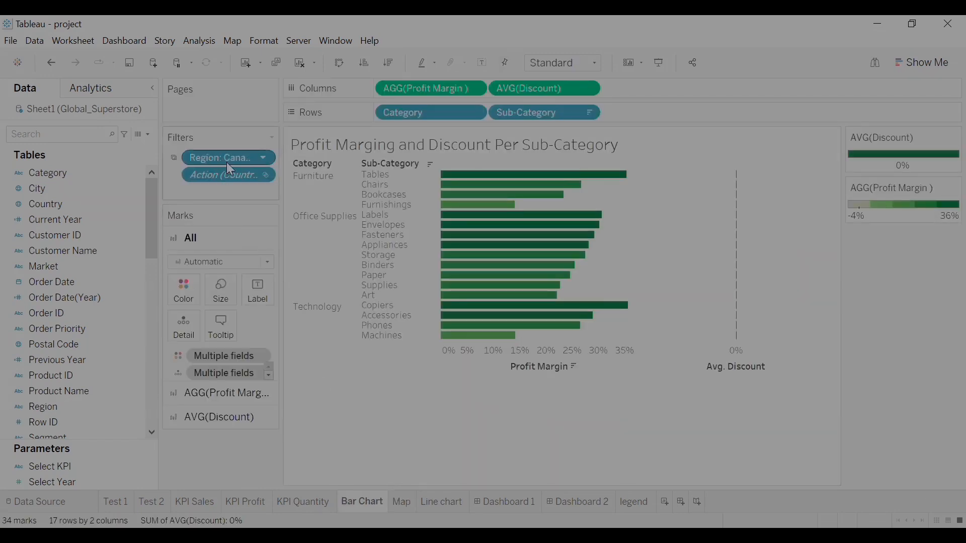
{"action": "left_click", "coordinate": [638, 501]}
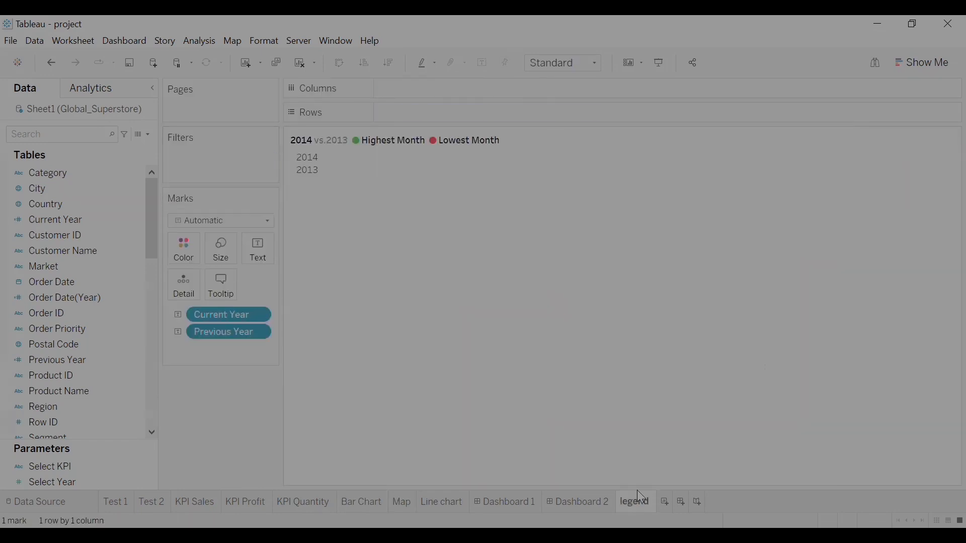
{"action": "left_click", "coordinate": [574, 494]}
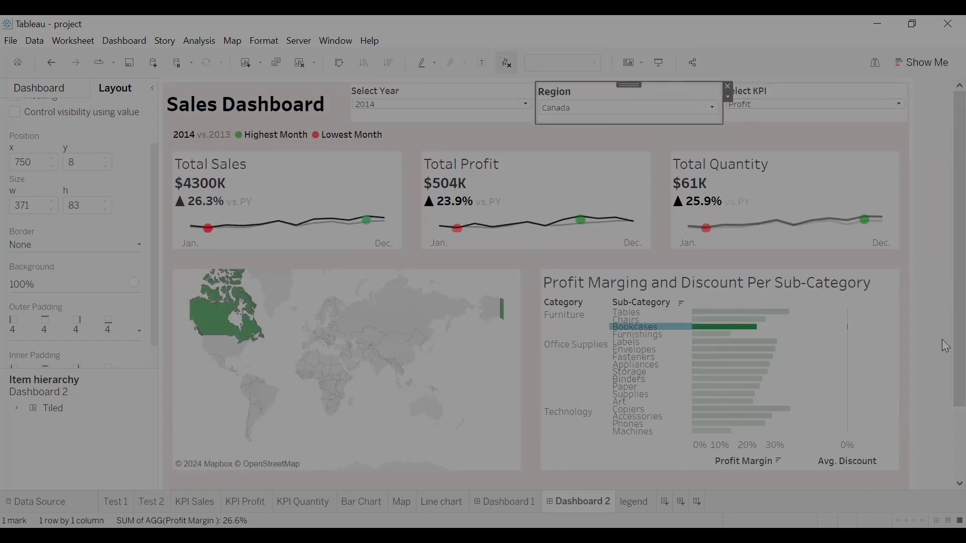
- Reset the Region filter to (All) and select Kazakhstan on the map to test whether the other charts respond
{"action": "left_click_drag", "start_coordinate": [958, 295], "coordinate": [943, 379]}
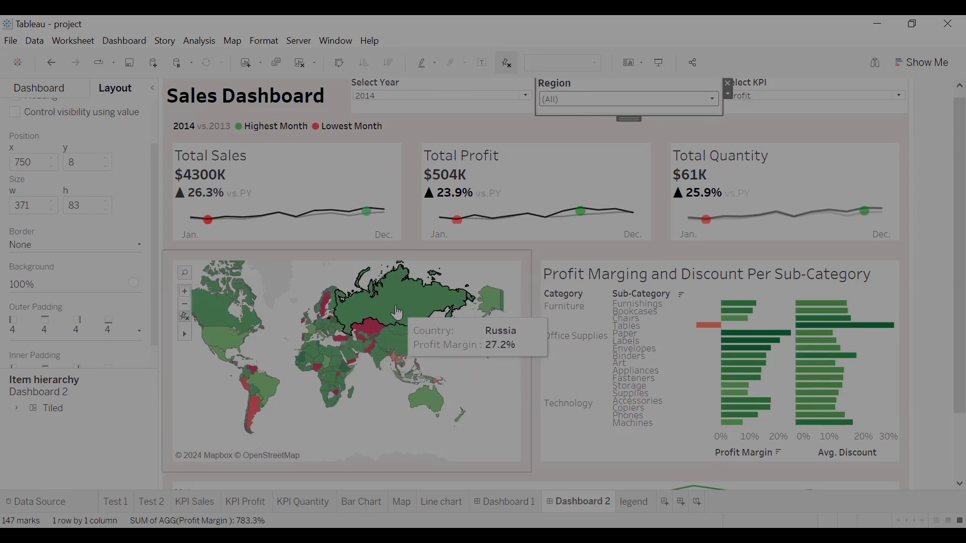
{"action": "left_click", "coordinate": [371, 335]}
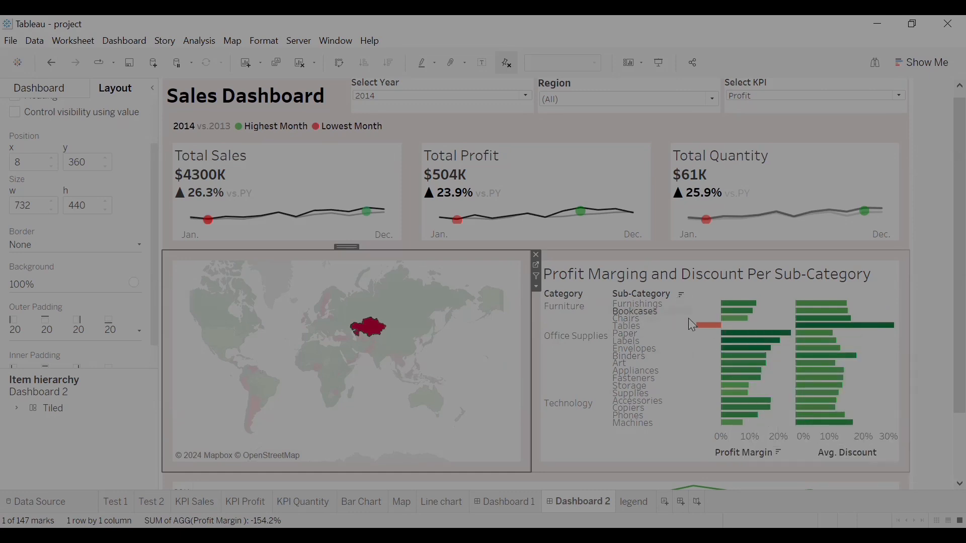
{"action": "mouse_move", "coordinate": [829, 329]}
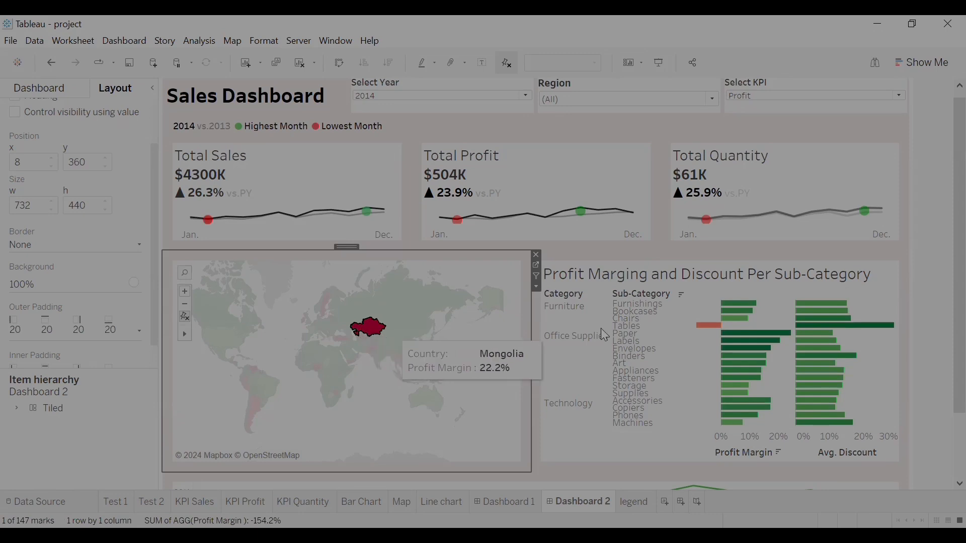
{"action": "scroll", "coordinate": [941, 228], "scroll_direction": "down", "scroll_amount": 3}
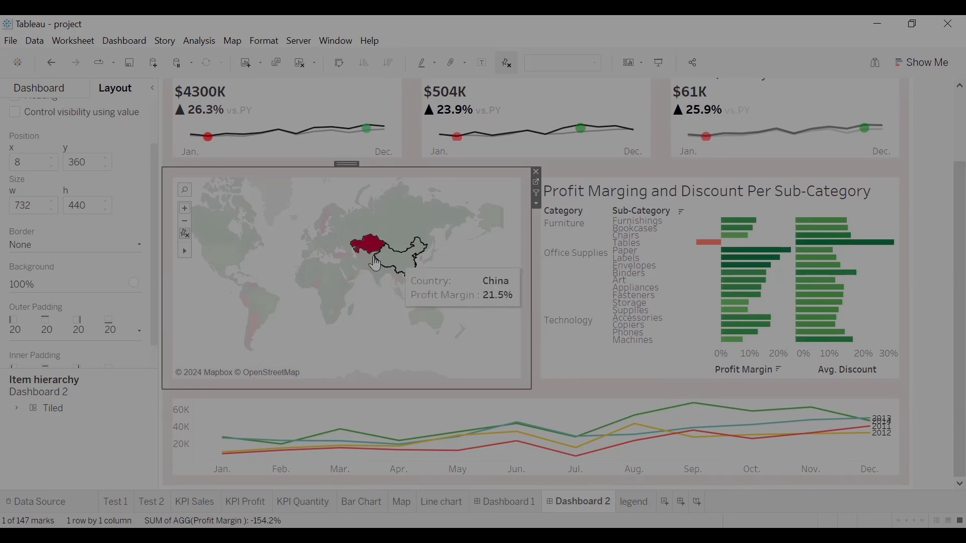
{"action": "scroll", "coordinate": [942, 330], "scroll_direction": "up", "scroll_amount": 3}
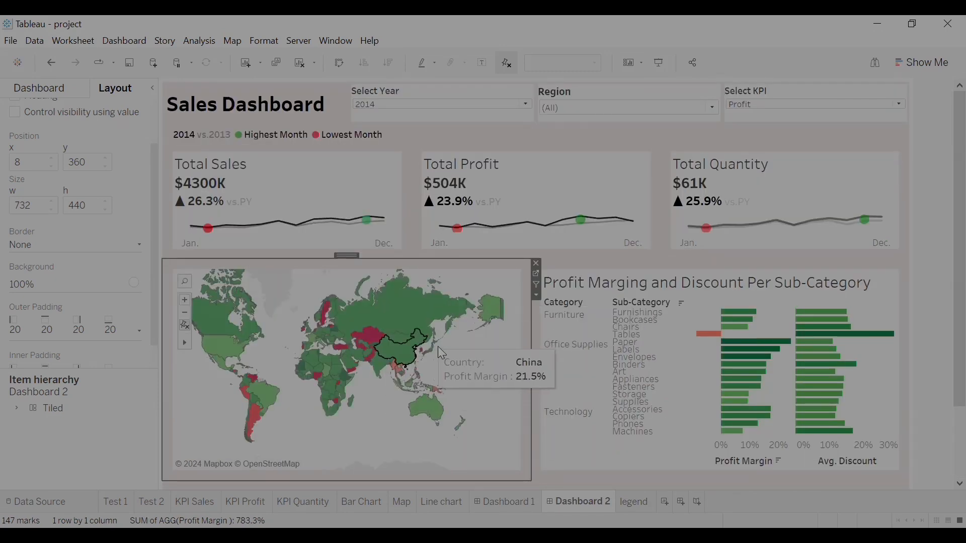
- Use the map as a filter on Dashboard 2 and open its generated filter action for editing
{"action": "left_click", "coordinate": [537, 285]}
{"action": "left_click", "coordinate": [134, 44]}
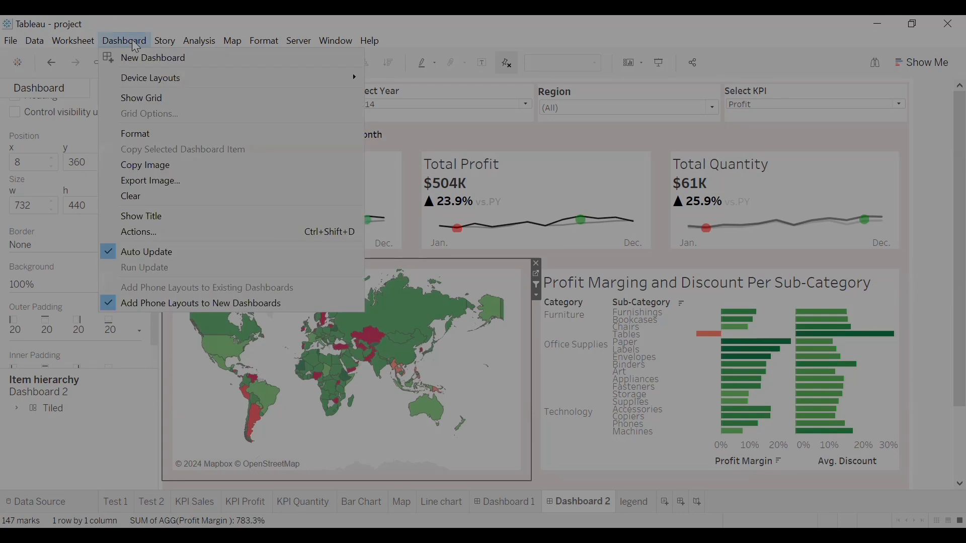
{"action": "left_click", "coordinate": [157, 234]}
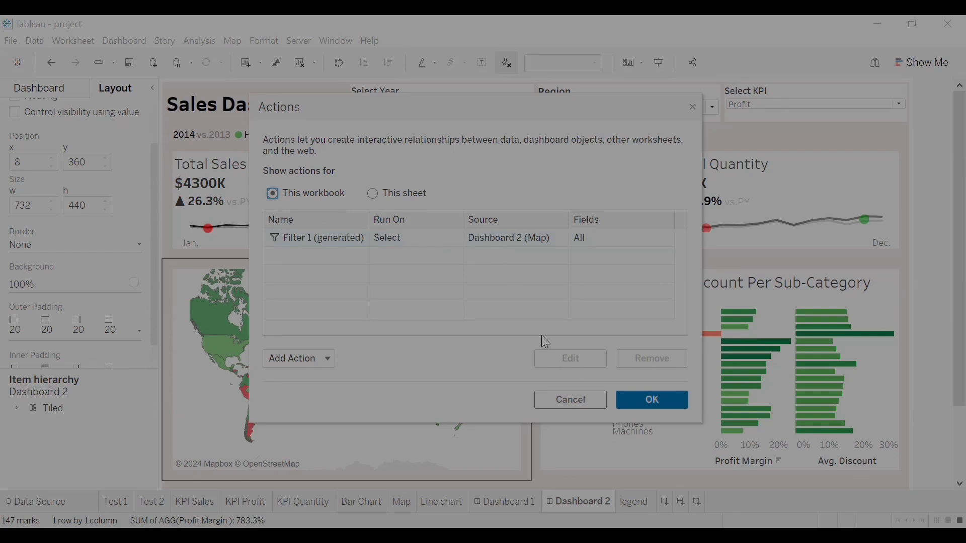
{"action": "left_click", "coordinate": [478, 241]}
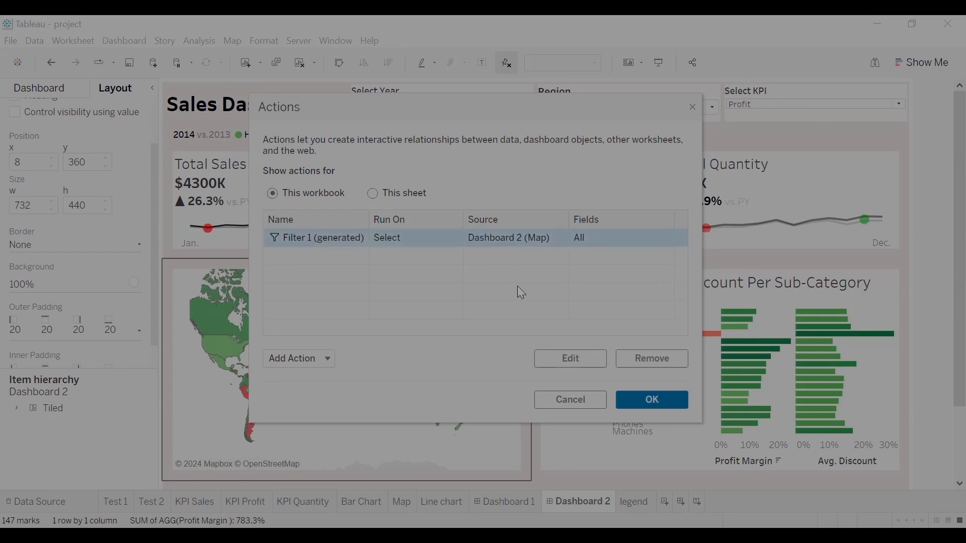
{"action": "left_click", "coordinate": [569, 360]}
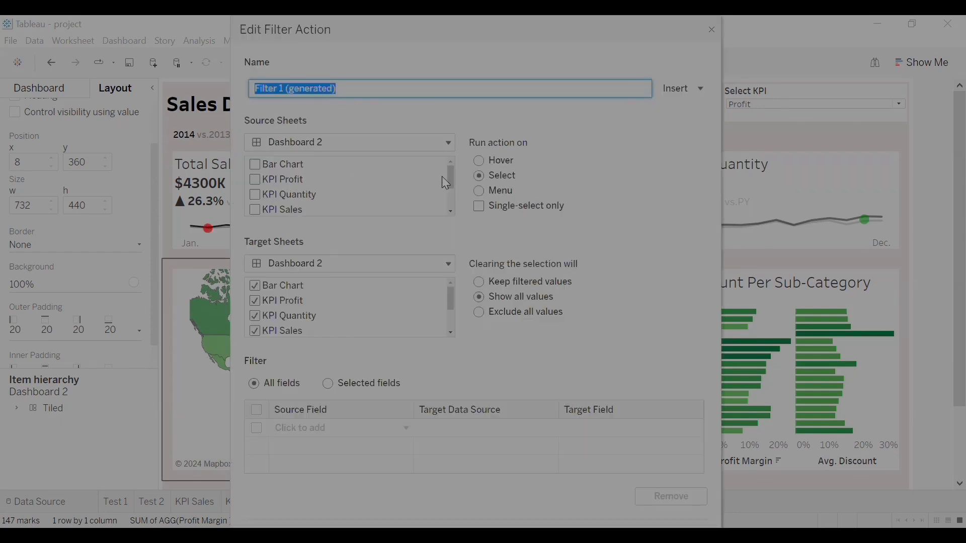
- Exclude KPI Profit, KPI Quantity, KPI Sales and legend from the map filter action's target sheets, keeping Bar Chart included
{"action": "left_click_drag", "start_coordinate": [453, 181], "coordinate": [454, 213]}
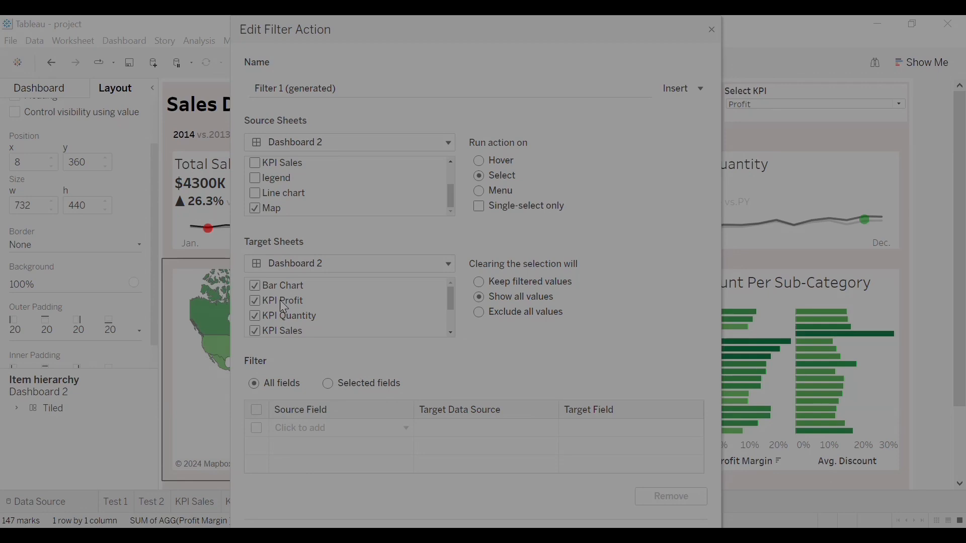
{"action": "left_click", "coordinate": [256, 287]}
{"action": "left_click", "coordinate": [255, 286]}
{"action": "left_click", "coordinate": [255, 301]}
{"action": "left_click", "coordinate": [255, 316]}
{"action": "left_click", "coordinate": [255, 332]}
{"action": "scroll", "coordinate": [448, 331], "scroll_direction": "down", "scroll_amount": 3}
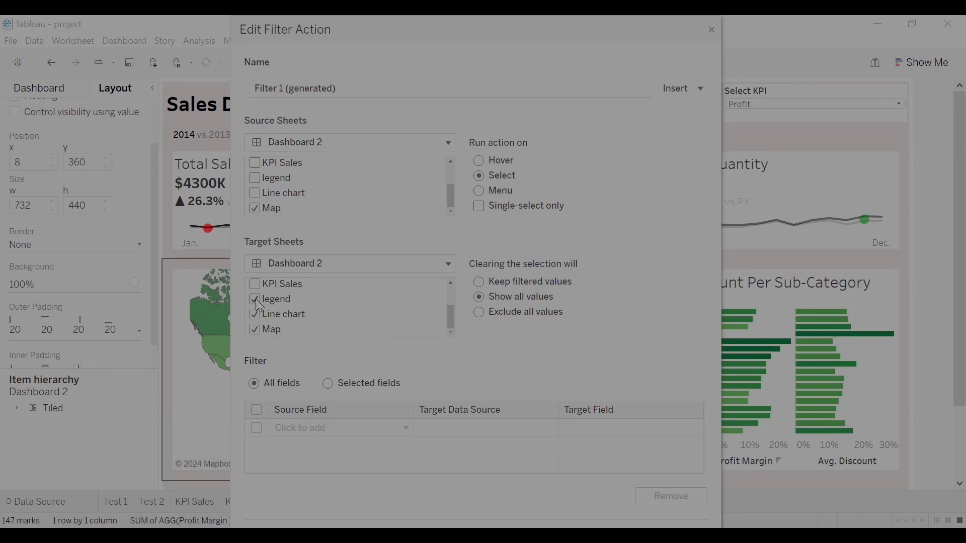
{"action": "left_click", "coordinate": [253, 300]}
{"action": "mouse_move", "coordinate": [453, 323]}
{"action": "left_mouse_down"}
{"action": "mouse_move", "coordinate": [457, 282]}
{"action": "mouse_move", "coordinate": [467, 329]}
{"action": "left_mouse_up"}
{"action": "key", "text": "Return"}
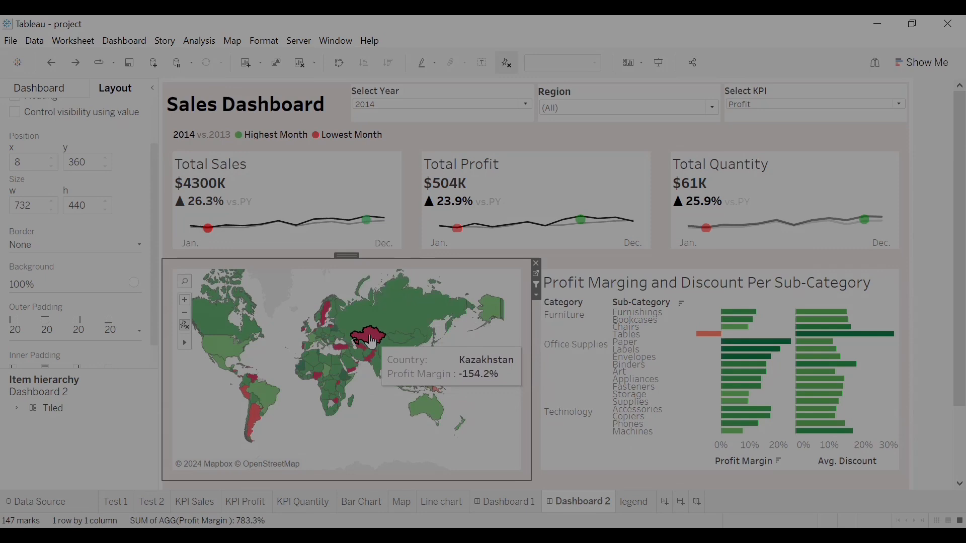
- Select Kazakhstan on the map and examine the filtered sub-category bars and KPI sparklines
{"action": "left_click", "coordinate": [372, 342]}
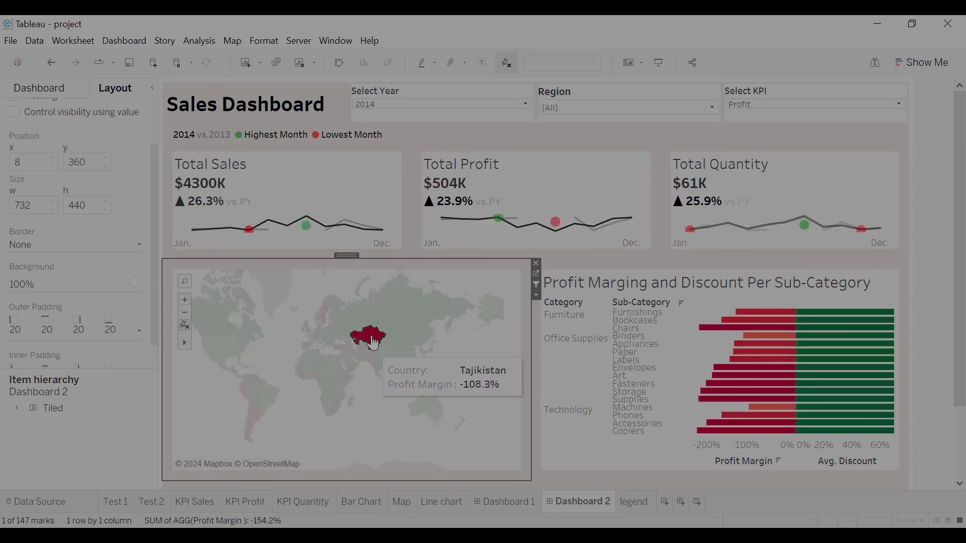
{"action": "mouse_move", "coordinate": [378, 344]}
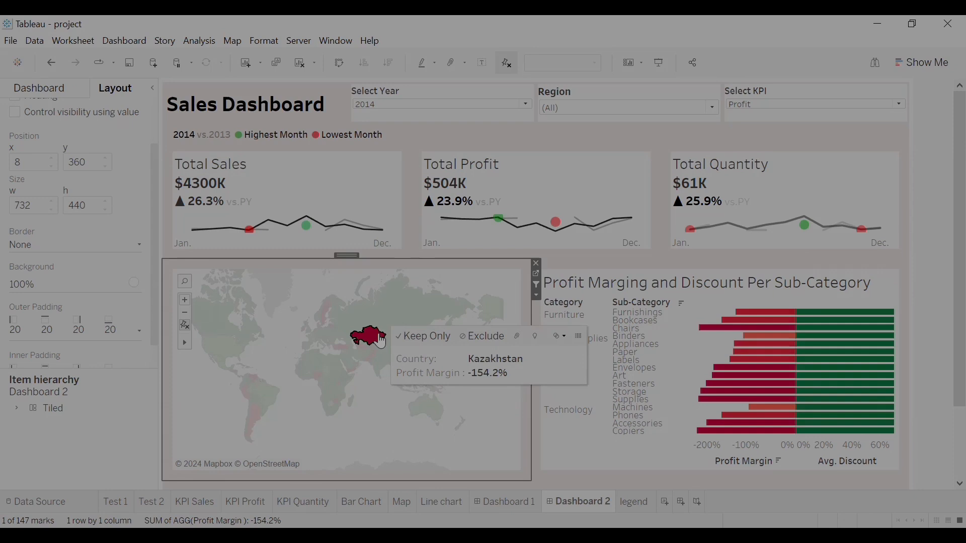
{"action": "mouse_move", "coordinate": [815, 324]}
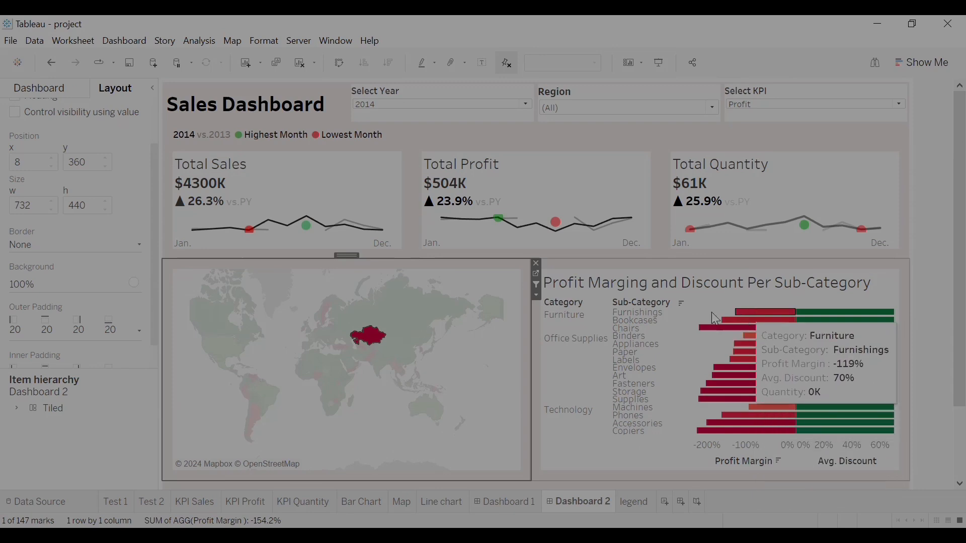
- Reword the start of the sub-category bar chart's title to "Profit Margin & Avg.Discount"
{"action": "left_click", "coordinate": [709, 356]}
{"action": "double_click", "coordinate": [646, 285]}
{"action": "left_click", "coordinate": [410, 283]}
{"action": "key", "text": "BackSpace"}
{"action": "left_click", "coordinate": [423, 285]}
{"action": "key", "text": "BackSpace"}
{"action": "key", "text": "BackSpace"}
{"action": "key", "text": "BackSpace"}
{"action": "key", "text": "BackSpace"}
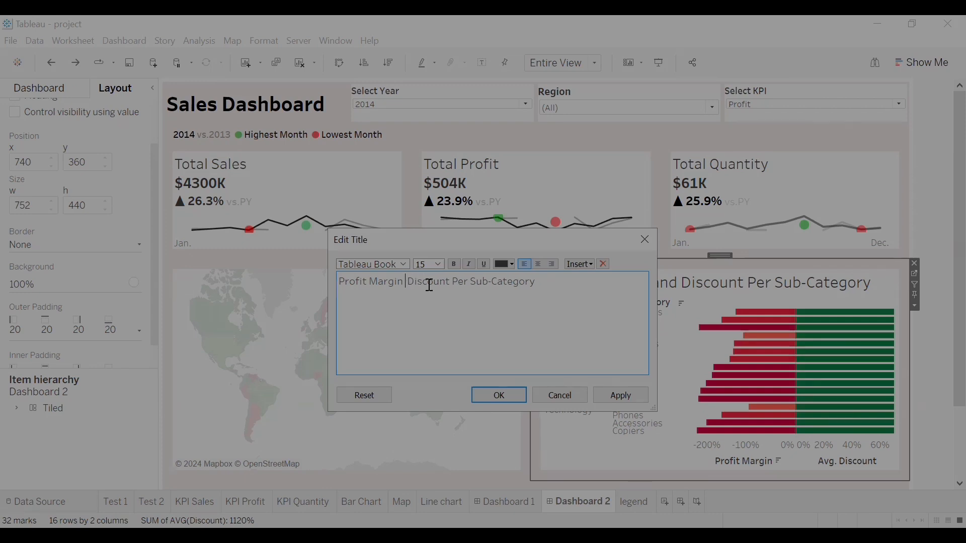
{"action": "type", "text": "& A"}
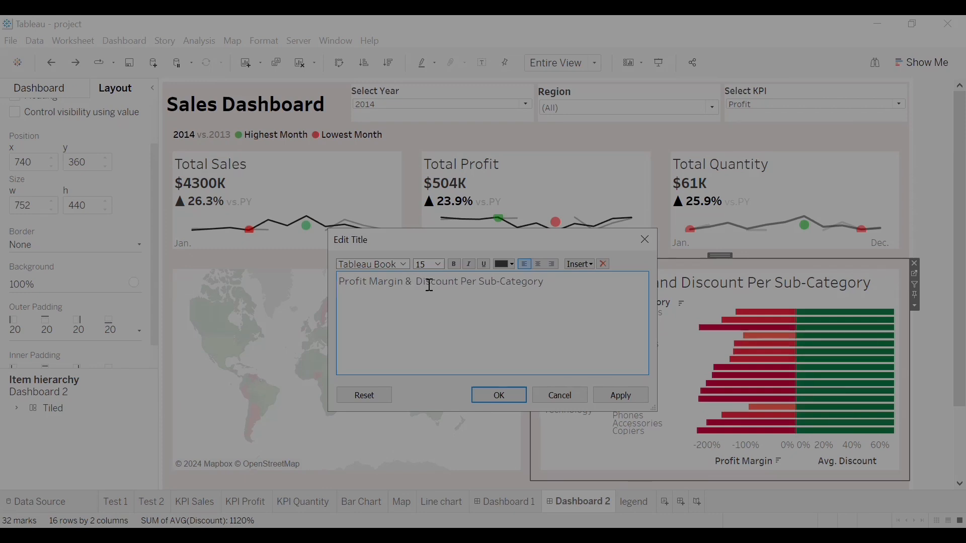
{"action": "type", "text": "vg ."}
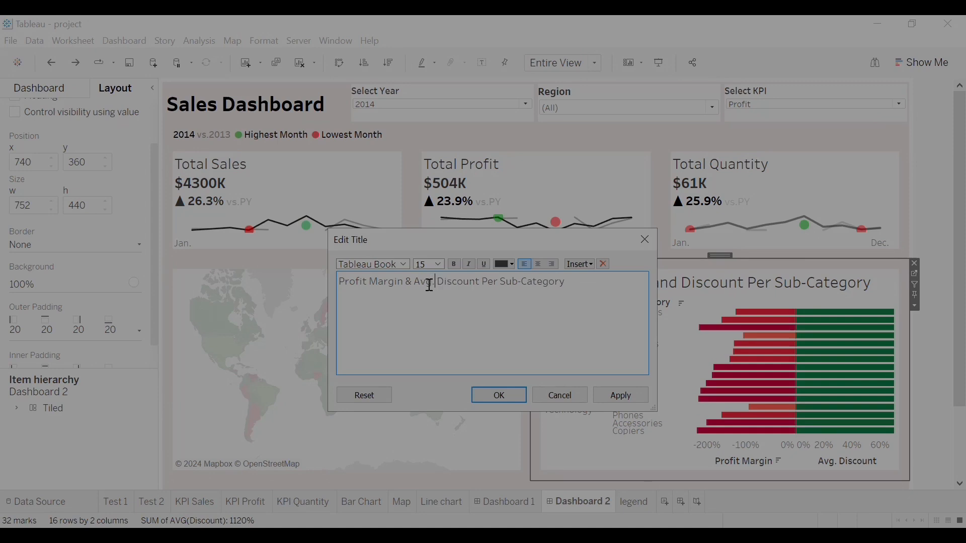
{"action": "key", "text": "Delete"}
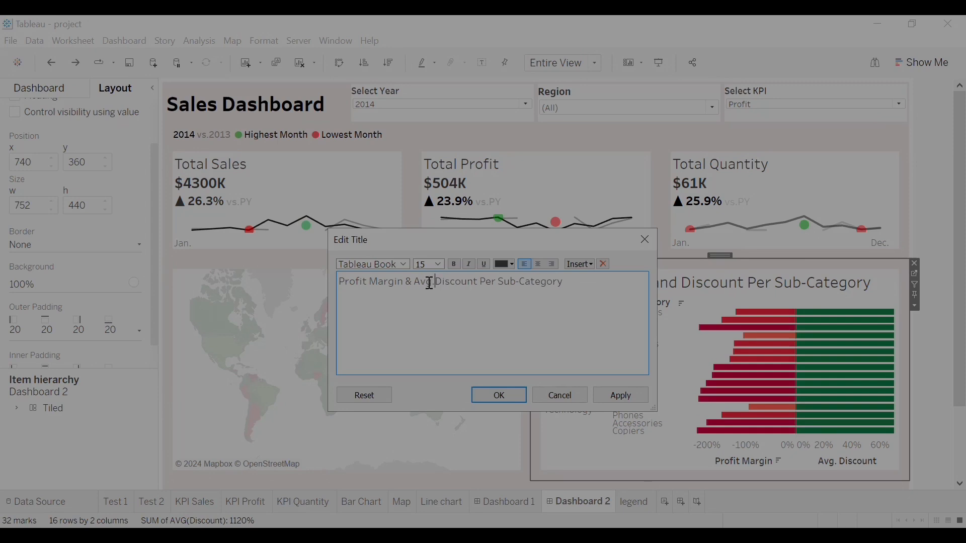
- Replace "Per" with "by" so the bar chart's title reads "Profit Margin & Avg.Discount by Sub-Category", and apply it
{"action": "key", "text": "BackSpace"}
{"action": "key", "text": "BackSpace"}
{"action": "key", "text": "BackSpace"}
{"action": "key", "text": "BackSpace"}
{"action": "type", "text": "by"}
{"action": "key", "text": "Left"}
{"action": "key", "text": "BackSpace"}
{"action": "left_click", "coordinate": [628, 397]}
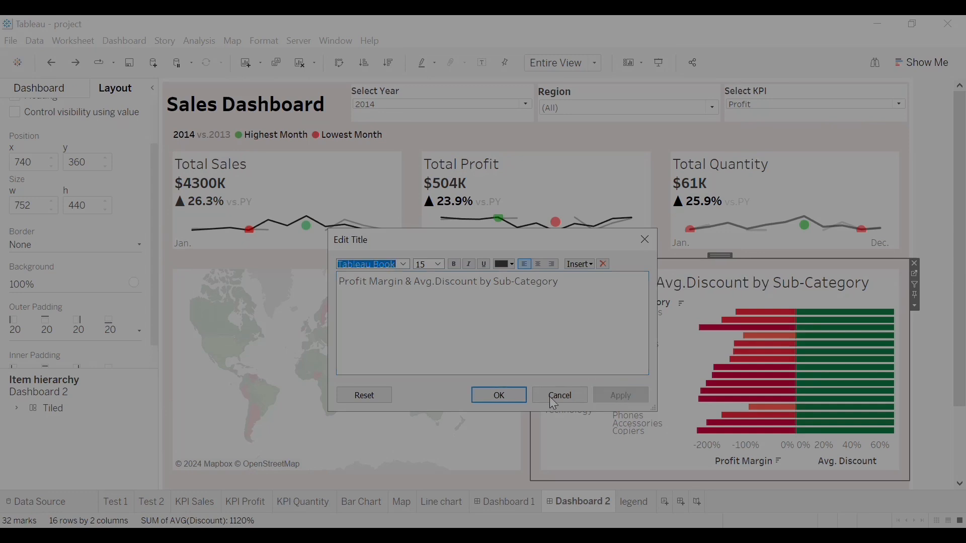
{"action": "left_click", "coordinate": [519, 396]}
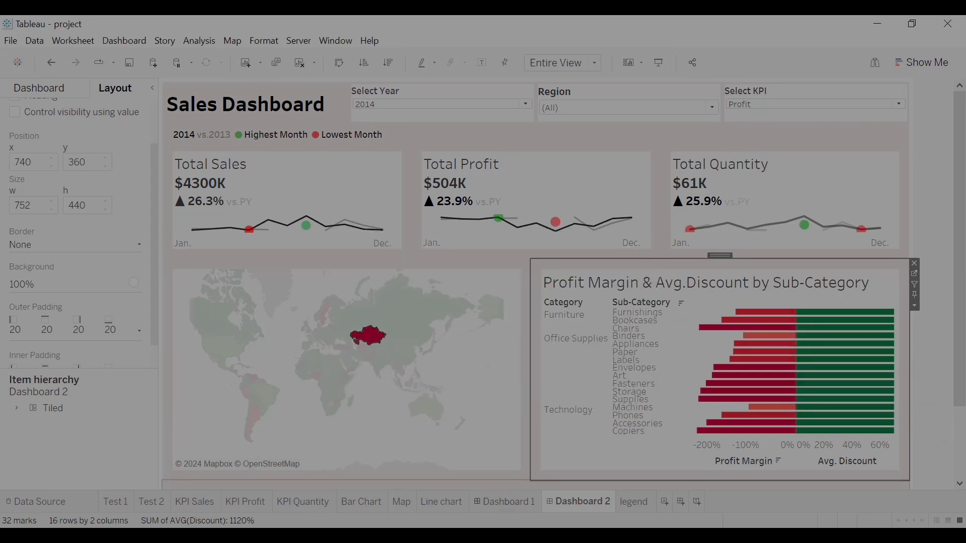
- Check the chart titles on Dashboard 1, and set Dashboard 2's bar chart title to Tableau Medium at size 9
{"action": "left_click", "coordinate": [503, 502]}
{"action": "left_click", "coordinate": [750, 290]}
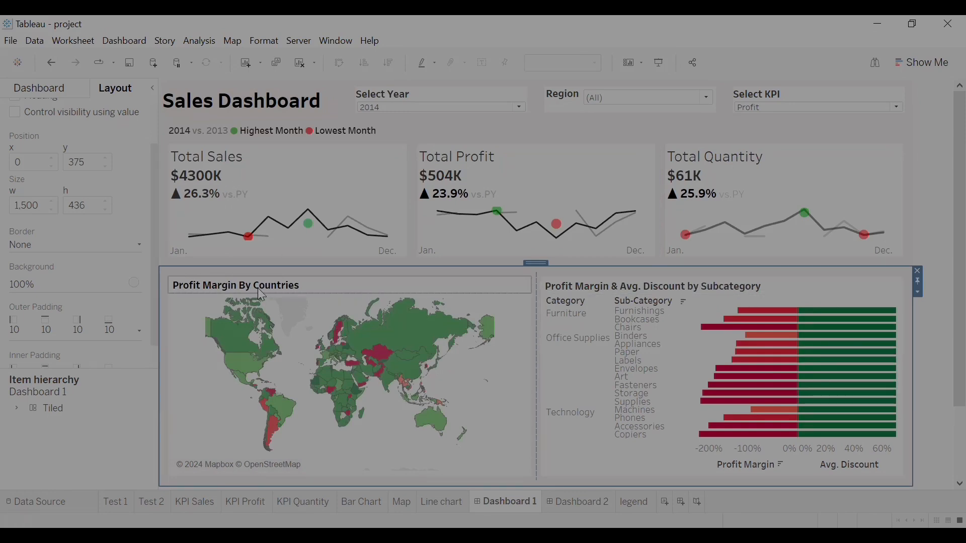
{"action": "scroll", "coordinate": [946, 332], "scroll_direction": "down", "scroll_amount": 3}
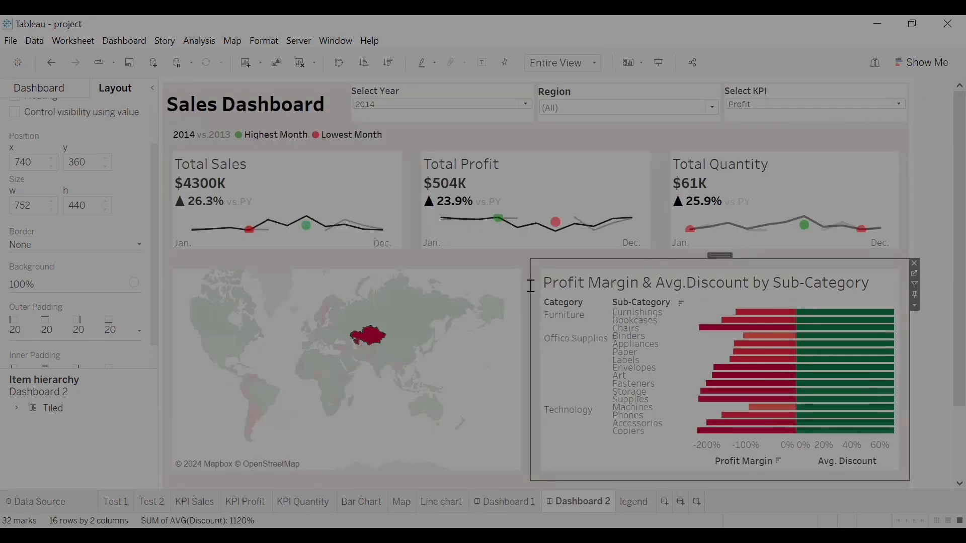
{"action": "double_click", "coordinate": [770, 286]}
{"action": "left_click_drag", "start_coordinate": [560, 281], "coordinate": [336, 279]}
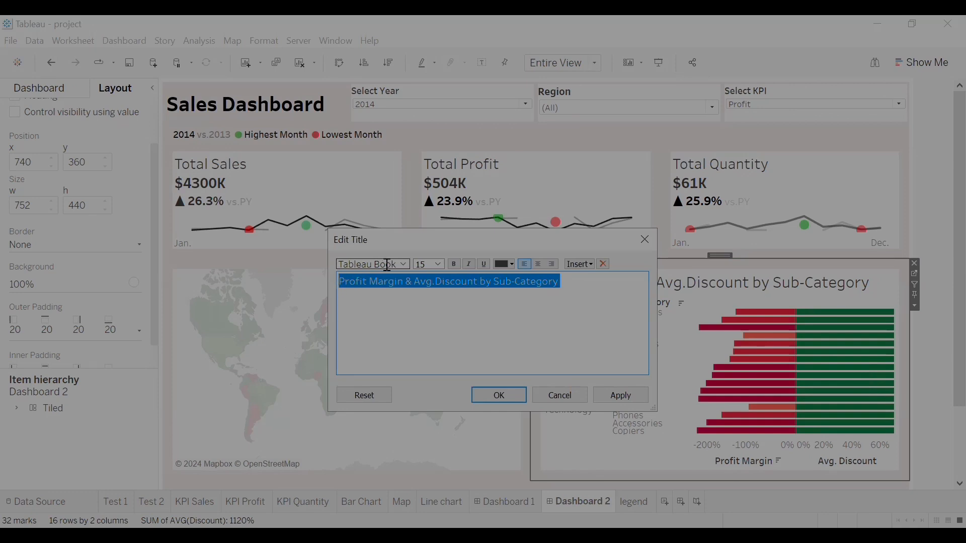
{"action": "left_click", "coordinate": [404, 265]}
{"action": "left_click", "coordinate": [409, 297]}
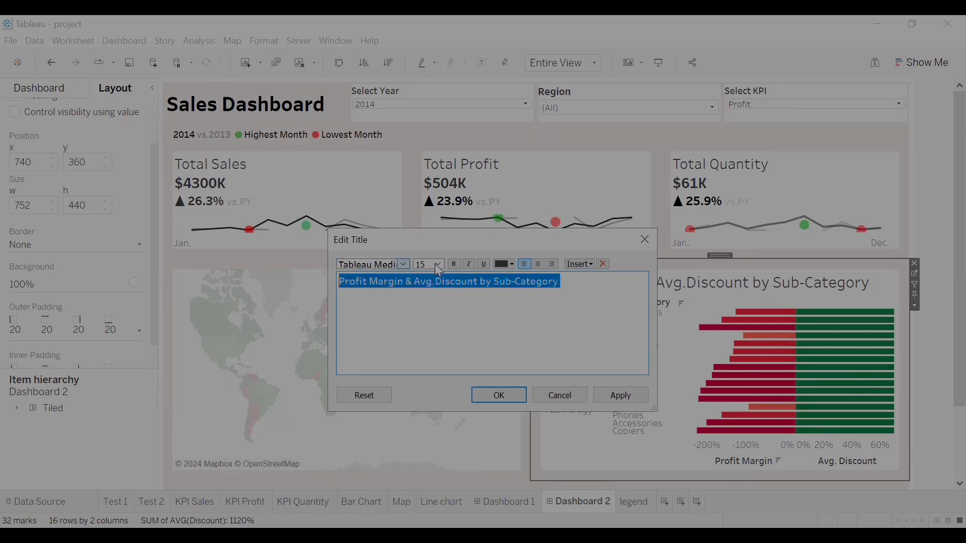
{"action": "left_click", "coordinate": [438, 264]}
{"action": "left_click", "coordinate": [431, 285]}
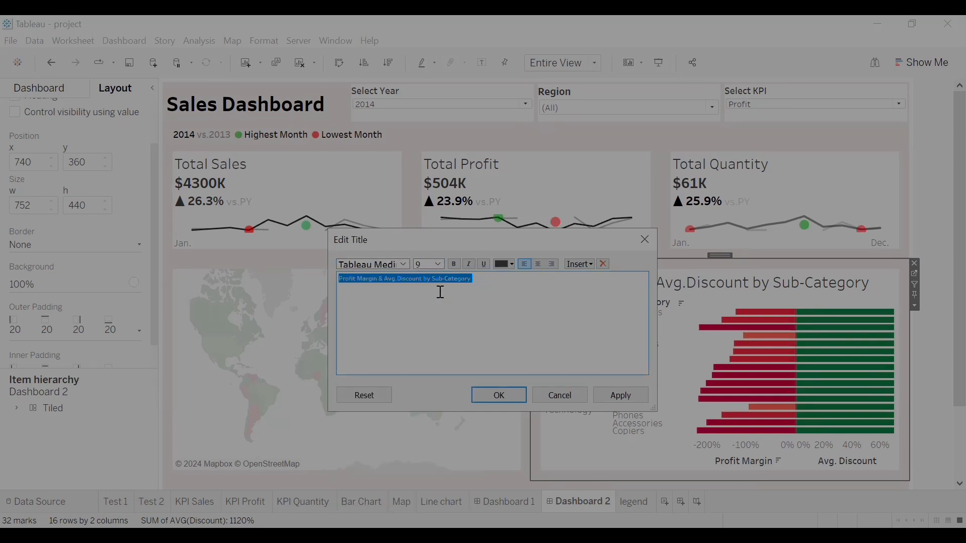
- Color the bar chart's title text black and apply the title formatting
{"action": "left_click", "coordinate": [504, 265]}
{"action": "left_click", "coordinate": [503, 276]}
{"action": "left_click", "coordinate": [628, 398]}
{"action": "left_click", "coordinate": [508, 395]}
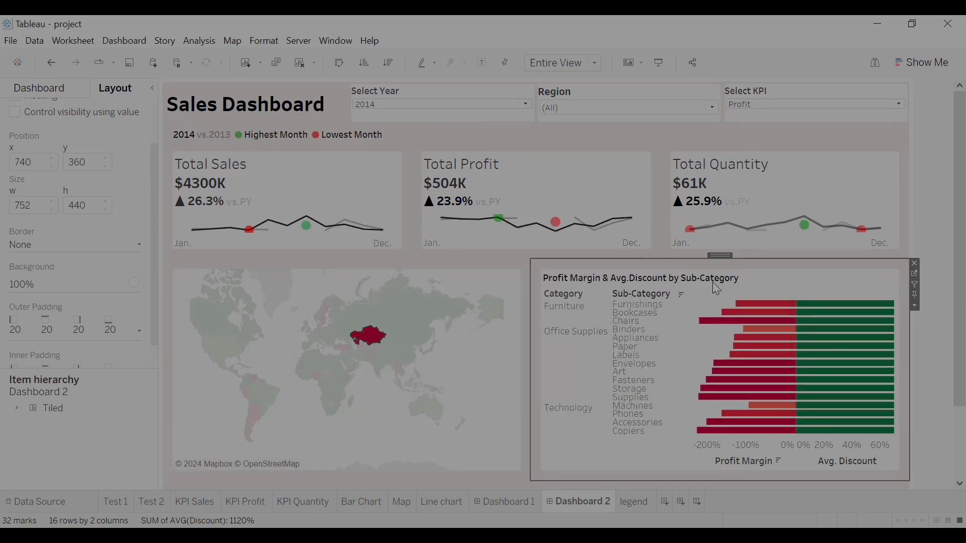
- Check the font, size and bold formatting of the "Profit Margin & Avg. Discount by Subcategory" title on Dashboard 1
{"action": "left_click", "coordinate": [491, 502]}
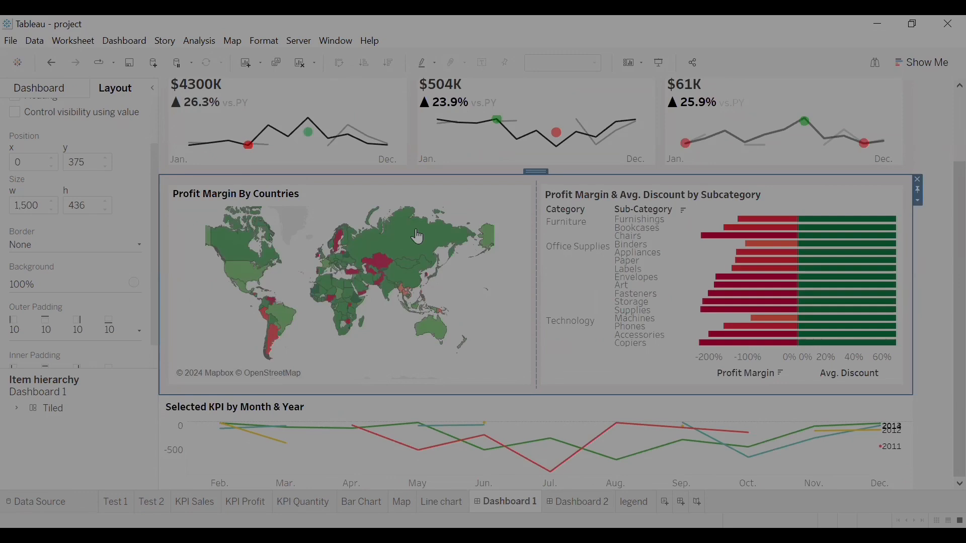
{"action": "double_click", "coordinate": [649, 190]}
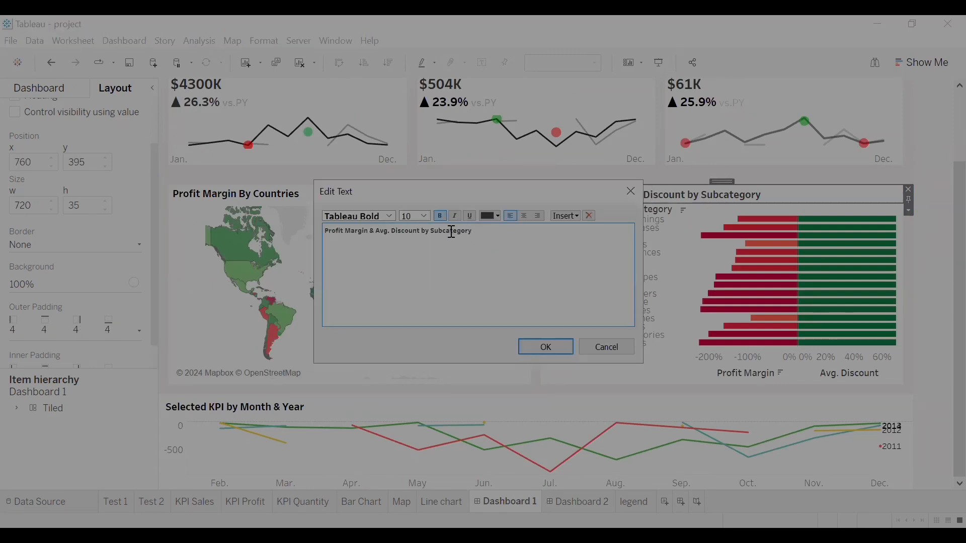
{"action": "left_click", "coordinate": [554, 347]}
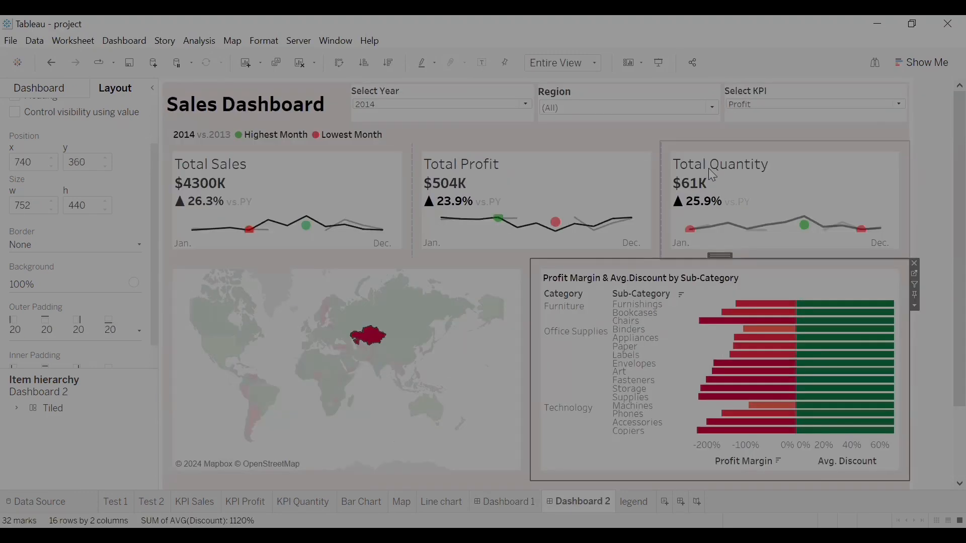
- Set Dashboard 2's sub-category bar chart title to size 10 and bold, and apply it
{"action": "double_click", "coordinate": [693, 283]}
{"action": "key", "text": "ctrl+a"}
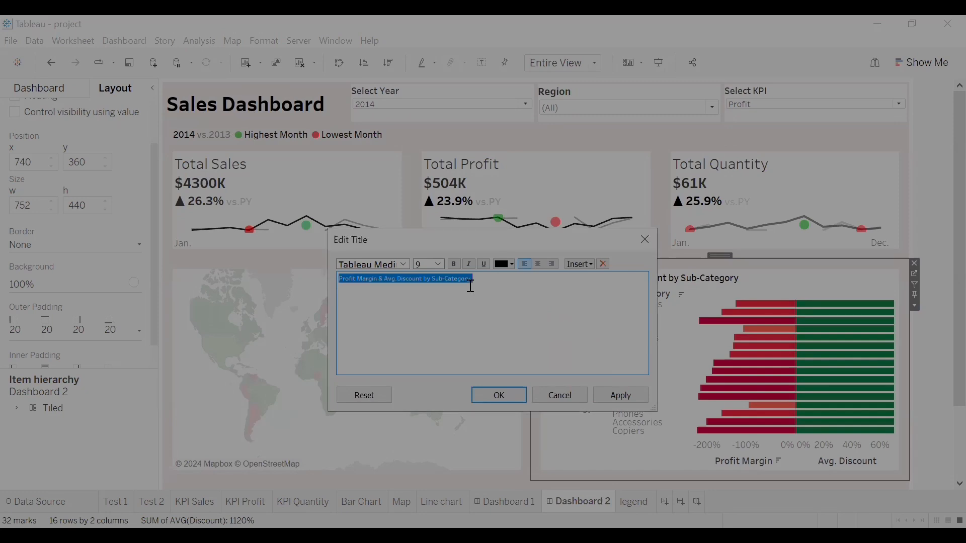
{"action": "left_click", "coordinate": [439, 263]}
{"action": "left_click", "coordinate": [434, 291]}
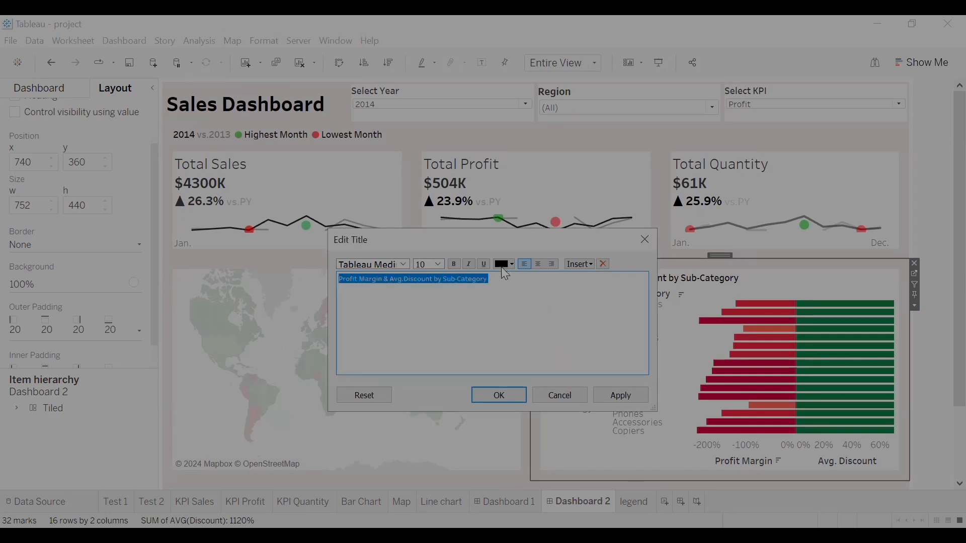
{"action": "left_click", "coordinate": [454, 264]}
{"action": "left_click", "coordinate": [610, 398]}
{"action": "left_click", "coordinate": [508, 395]}
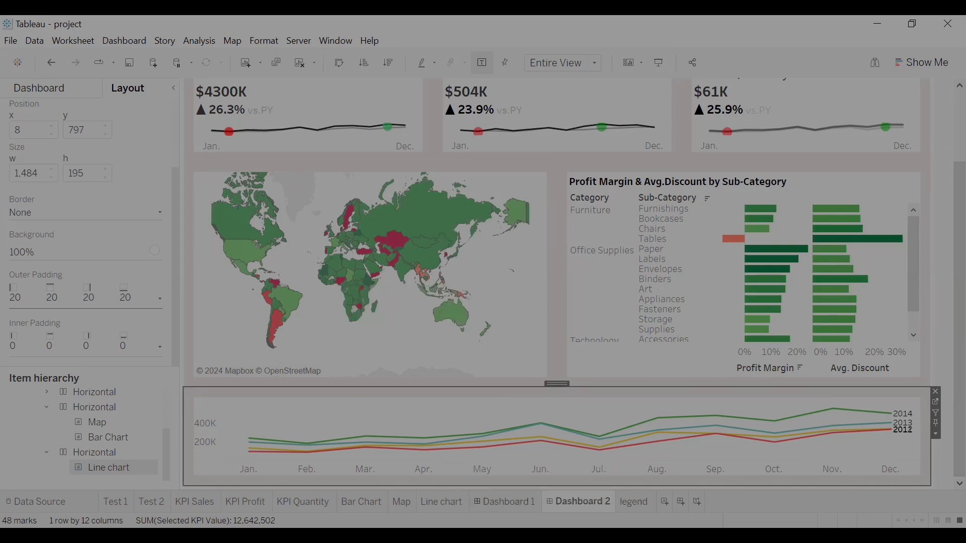
- Copy the title text "Selected KPI by Month & Year" from the line chart's heading on Dashboard 1
{"action": "left_click", "coordinate": [505, 501]}
{"action": "double_click", "coordinate": [283, 418]}
{"action": "triple_click", "coordinate": [402, 232]}
{"action": "right_click", "coordinate": [402, 233]}
{"action": "left_click", "coordinate": [440, 292]}
{"action": "left_click", "coordinate": [541, 350]}
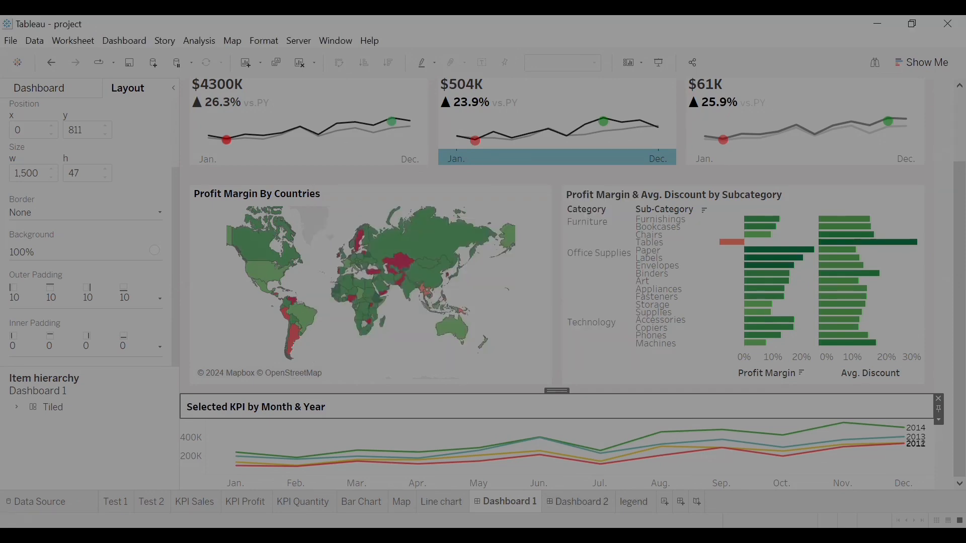
- Paste "Selected KPI by Month & Year" as the title of the Line chart sheet, apply it, and return to Dashboard 2
{"action": "left_click", "coordinate": [441, 502]}
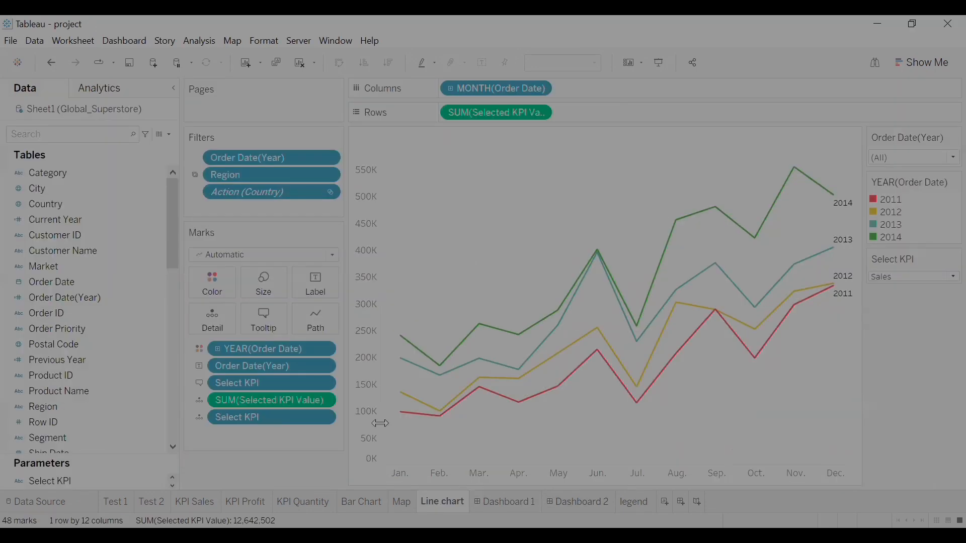
{"action": "double_click", "coordinate": [431, 143]}
{"action": "right_click", "coordinate": [391, 292]}
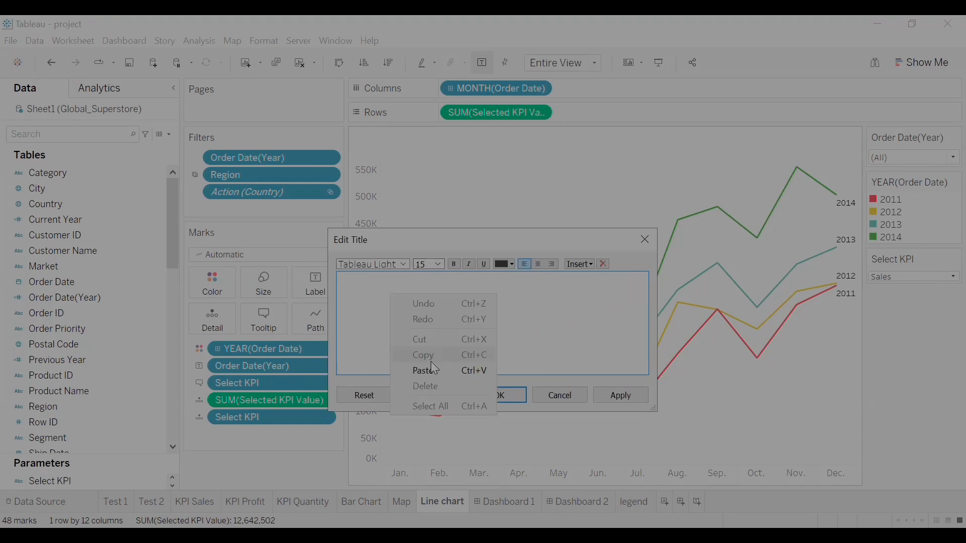
{"action": "left_click", "coordinate": [433, 370]}
{"action": "left_click", "coordinate": [620, 395]}
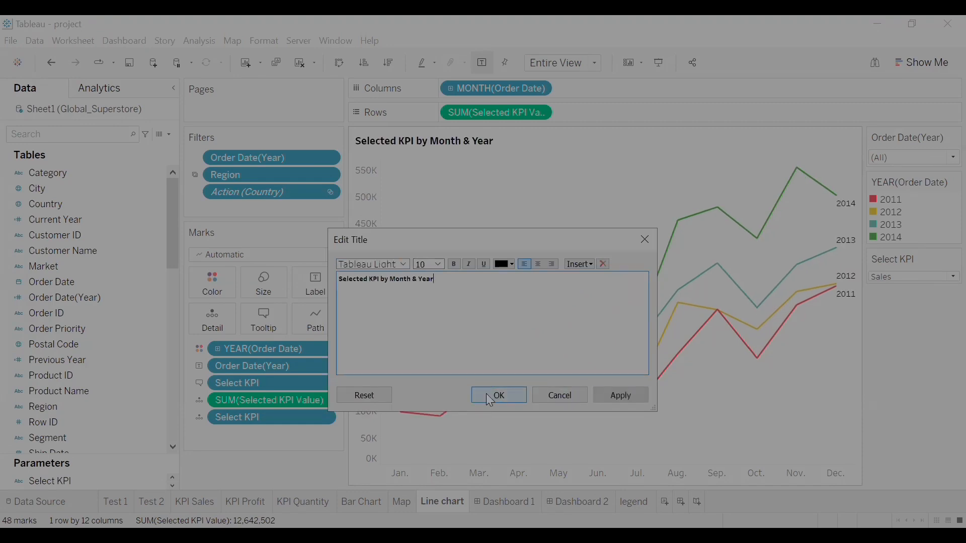
{"action": "left_click", "coordinate": [506, 395]}
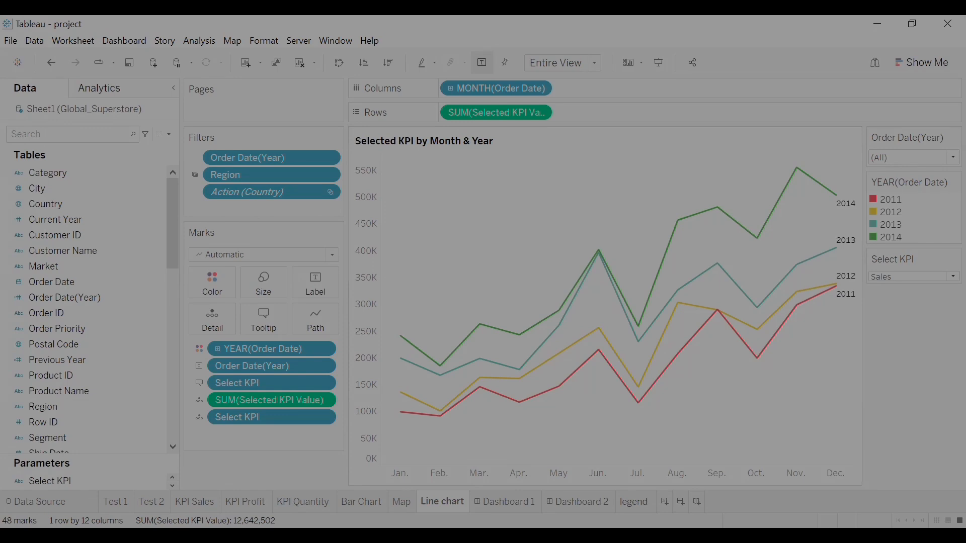
{"action": "left_click", "coordinate": [578, 501]}
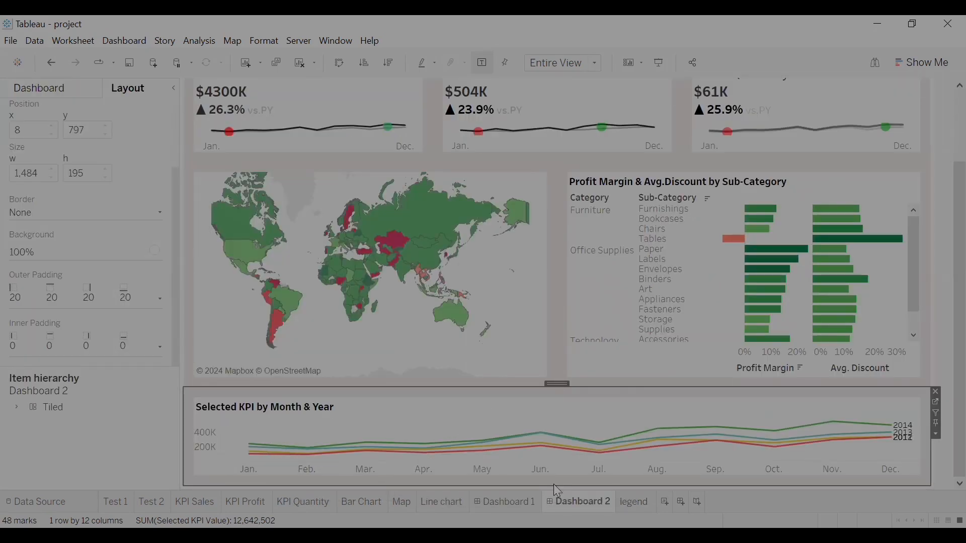
- Remove the untitled map from Dashboard 2
{"action": "mouse_move", "coordinate": [356, 435]}
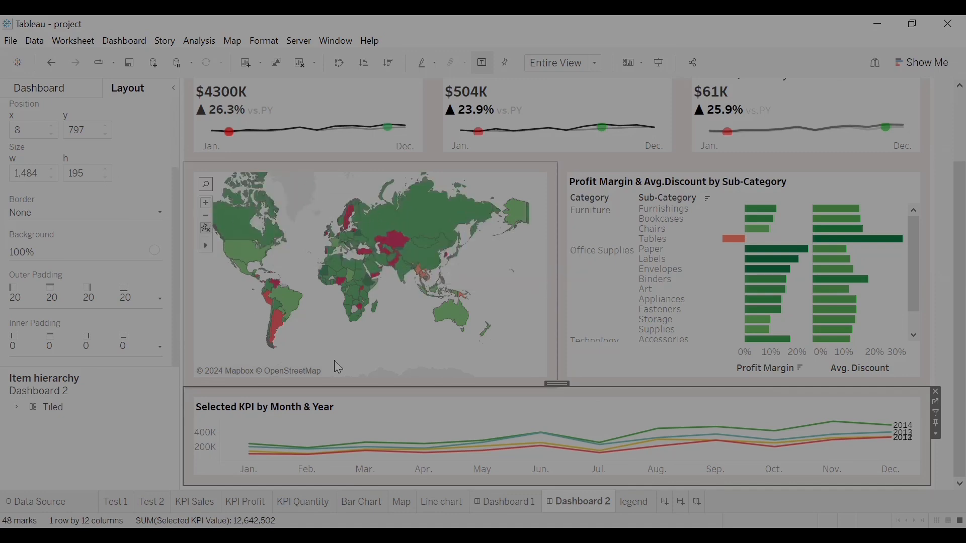
{"action": "left_click", "coordinate": [473, 176]}
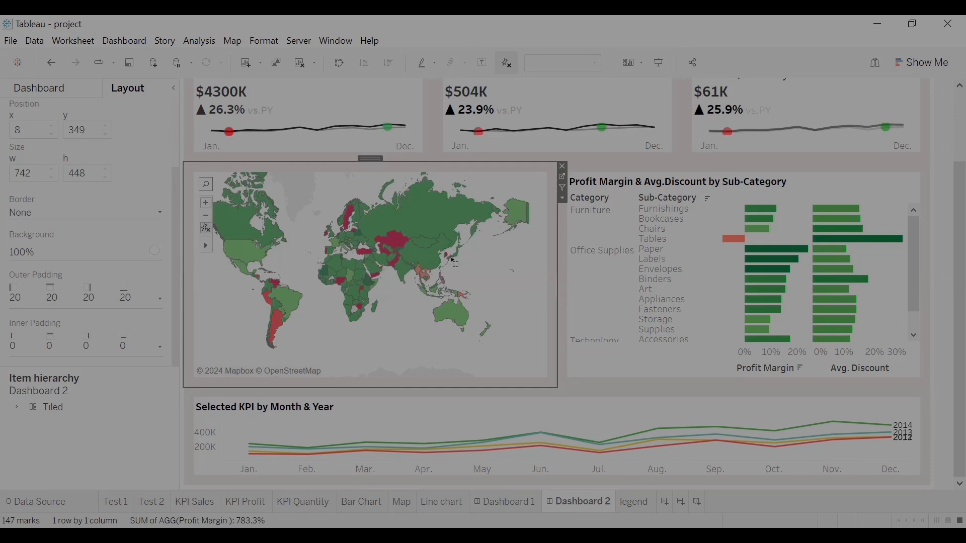
{"action": "left_click_drag", "start_coordinate": [482, 259], "coordinate": [199, 254]}
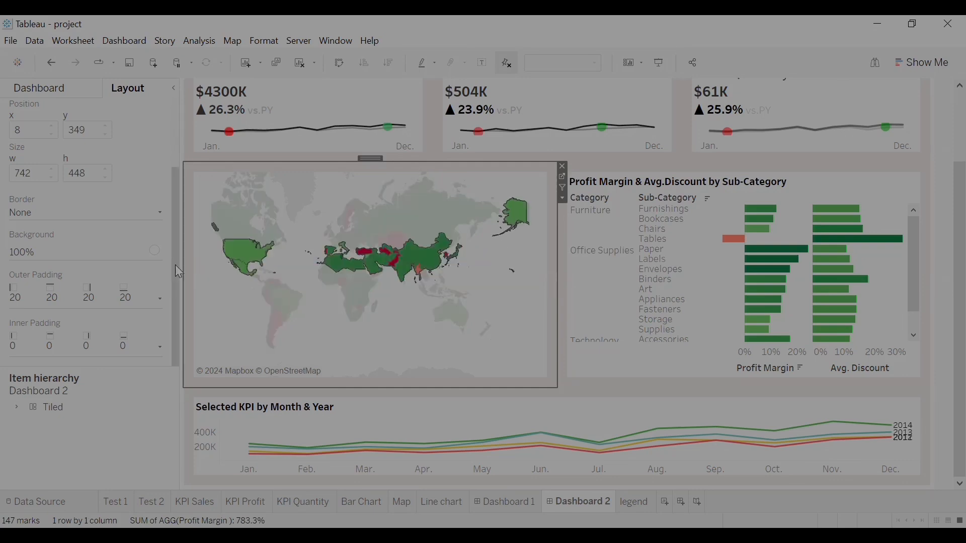
{"action": "left_click", "coordinate": [562, 199]}
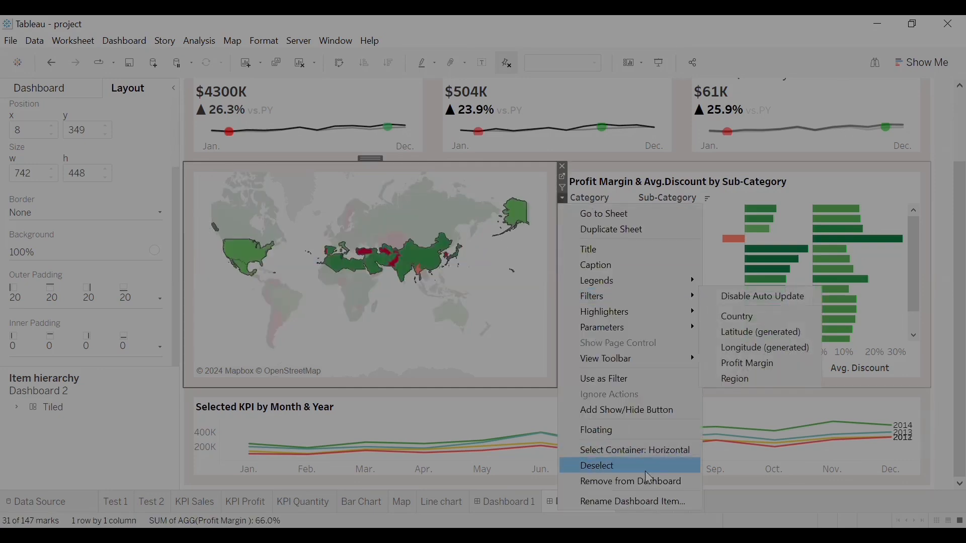
{"action": "left_click", "coordinate": [654, 483]}
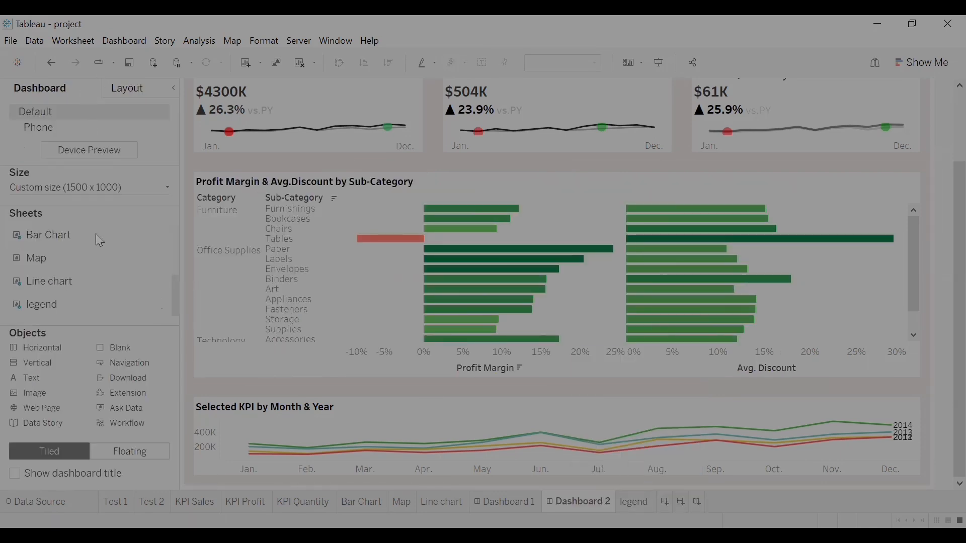
- Place the Map sheet back on Dashboard 2, beside the sub-category bar chart on its left
{"action": "mouse_move", "coordinate": [59, 297]}
{"action": "left_mouse_down"}
{"action": "mouse_move", "coordinate": [102, 243]}
{"action": "mouse_move", "coordinate": [216, 231]}
{"action": "mouse_move", "coordinate": [164, 227]}
{"action": "mouse_move", "coordinate": [187, 227]}
{"action": "mouse_move", "coordinate": [182, 211]}
{"action": "left_mouse_up"}
{"action": "left_click", "coordinate": [518, 289]}
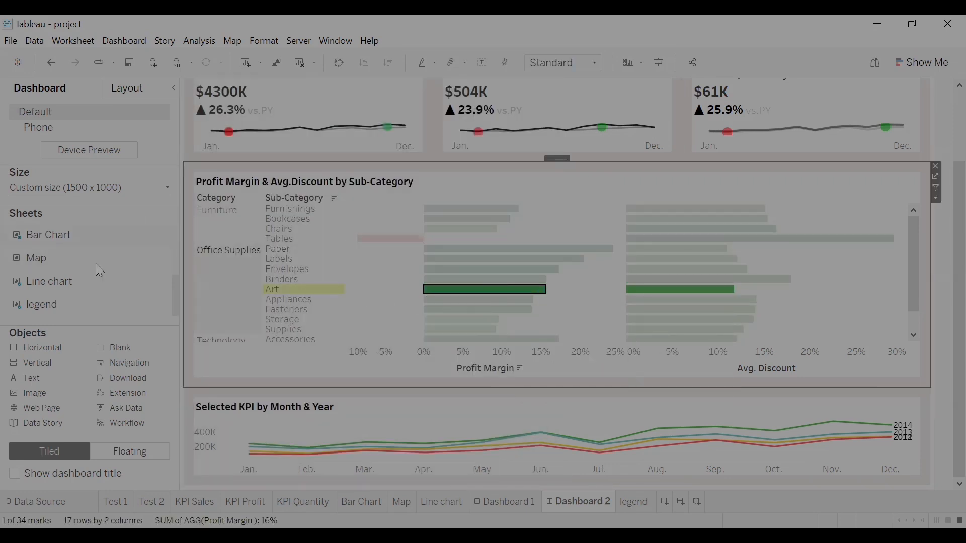
{"action": "left_click_drag", "start_coordinate": [109, 347], "coordinate": [473, 252]}
{"action": "left_click", "coordinate": [680, 233]}
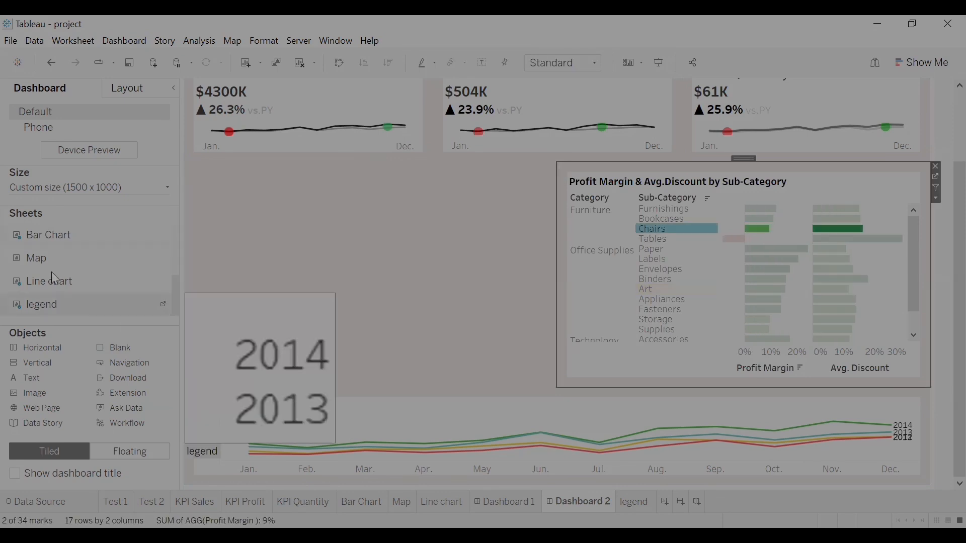
{"action": "left_click", "coordinate": [258, 255]}
{"action": "left_click_drag", "start_coordinate": [273, 250], "coordinate": [276, 251]}
{"action": "left_click", "coordinate": [533, 253]}
{"action": "left_click", "coordinate": [688, 165]}
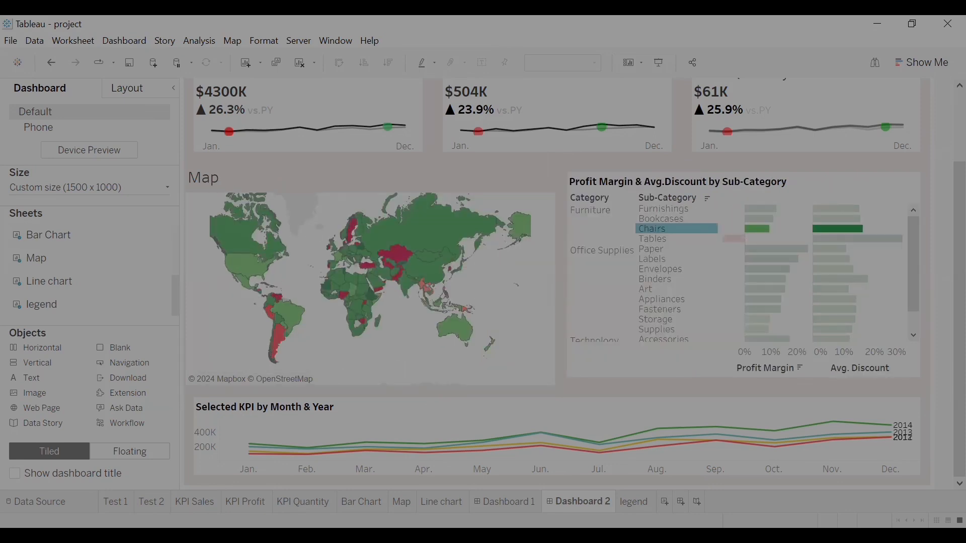
- Copy the title text "Profit Margin By Countries" from the map's heading on Dashboard 1
{"action": "left_click", "coordinate": [505, 502]}
{"action": "left_click", "coordinate": [301, 195]}
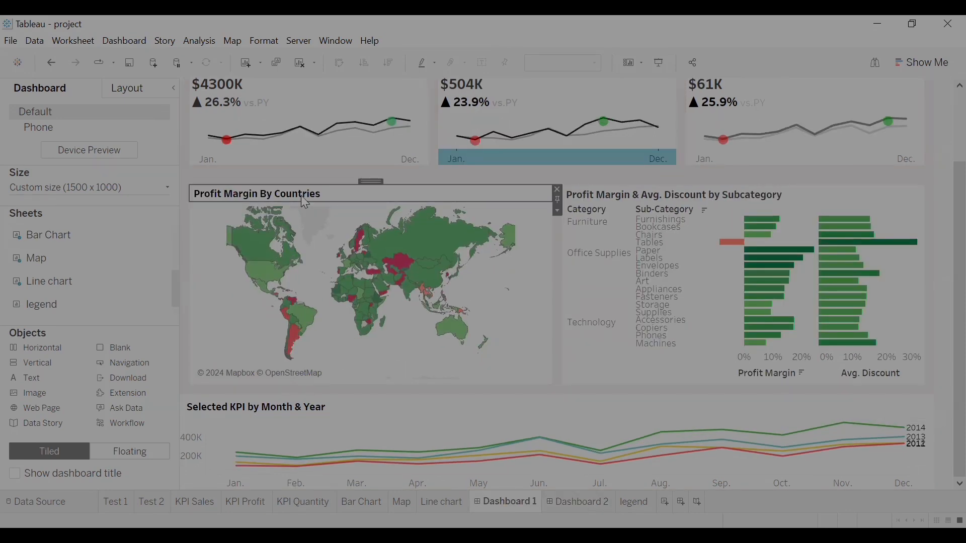
{"action": "double_click", "coordinate": [301, 195]}
{"action": "triple_click", "coordinate": [367, 234]}
{"action": "right_click", "coordinate": [366, 235]}
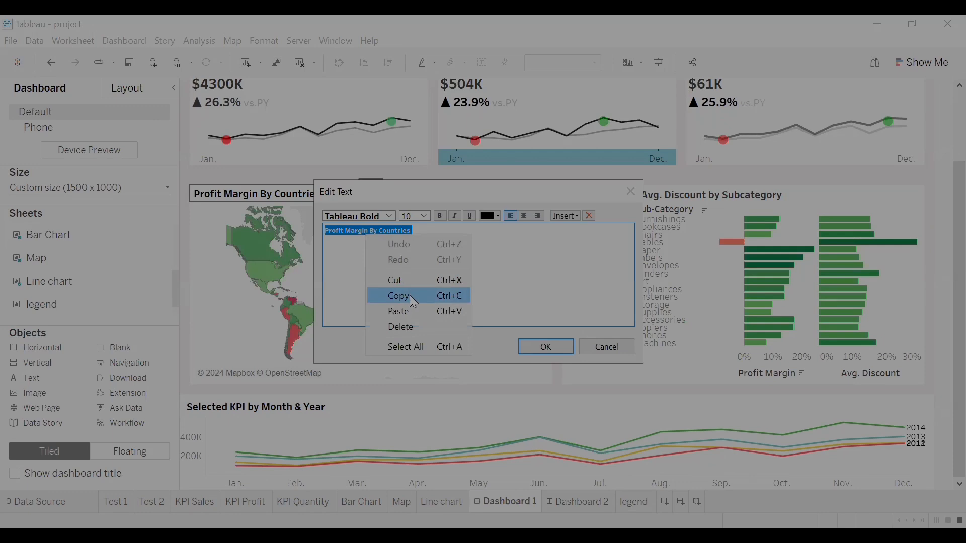
{"action": "left_click", "coordinate": [546, 346]}
- Replace the map's title on Dashboard 2 with the copied text "Profit Margin By Countries"
{"action": "left_click", "coordinate": [578, 502]}
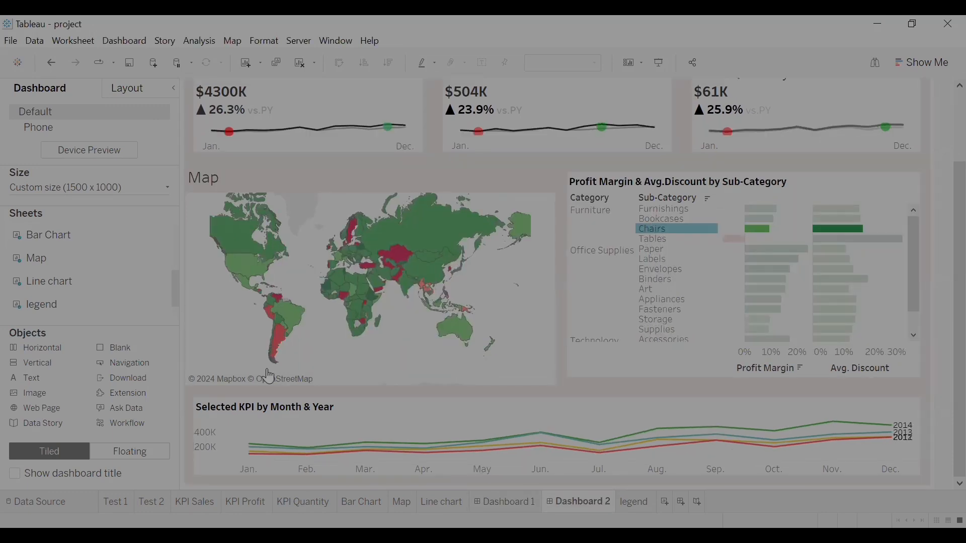
{"action": "left_click", "coordinate": [220, 180]}
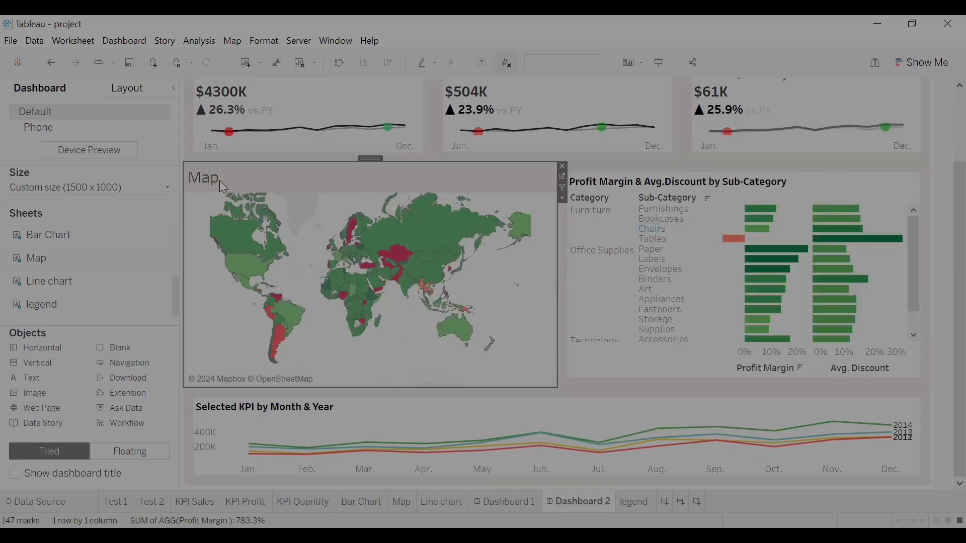
{"action": "double_click", "coordinate": [220, 180]}
{"action": "key", "text": "BackSpace"}
{"action": "key", "text": "ctrl+v"}
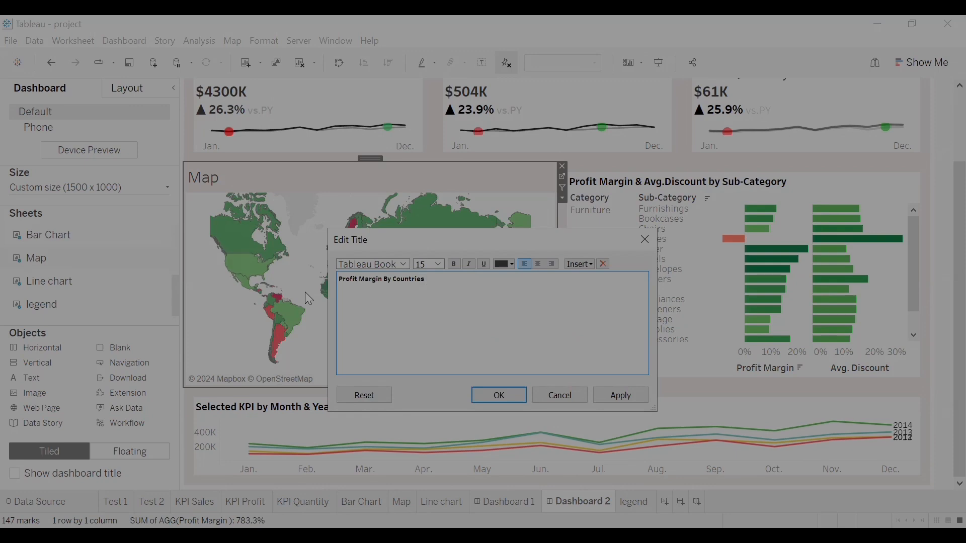
{"action": "left_click", "coordinate": [507, 394]}
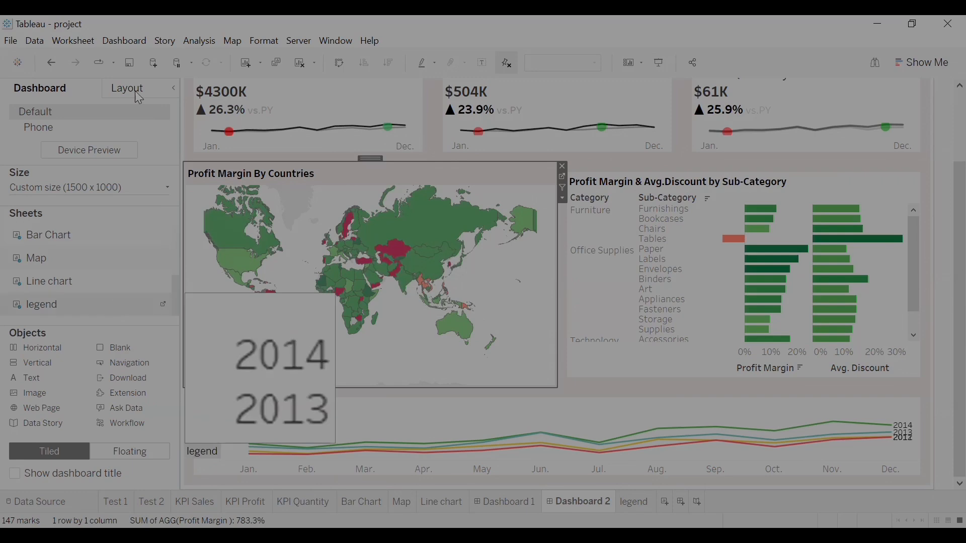
- Give the map on Dashboard 2 a white background at 100% opacity
{"action": "left_click", "coordinate": [137, 93]}
{"action": "left_click", "coordinate": [16, 408]}
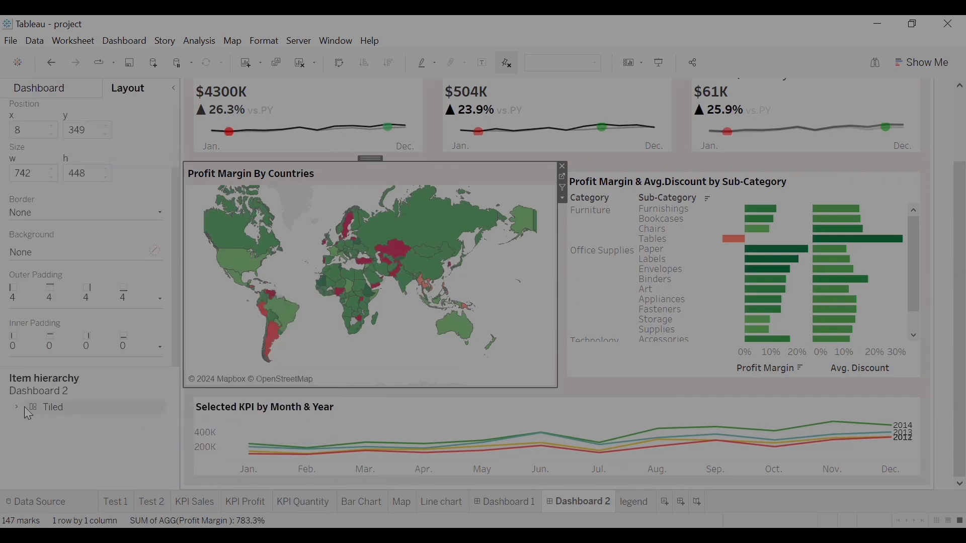
{"action": "left_click", "coordinate": [32, 424]}
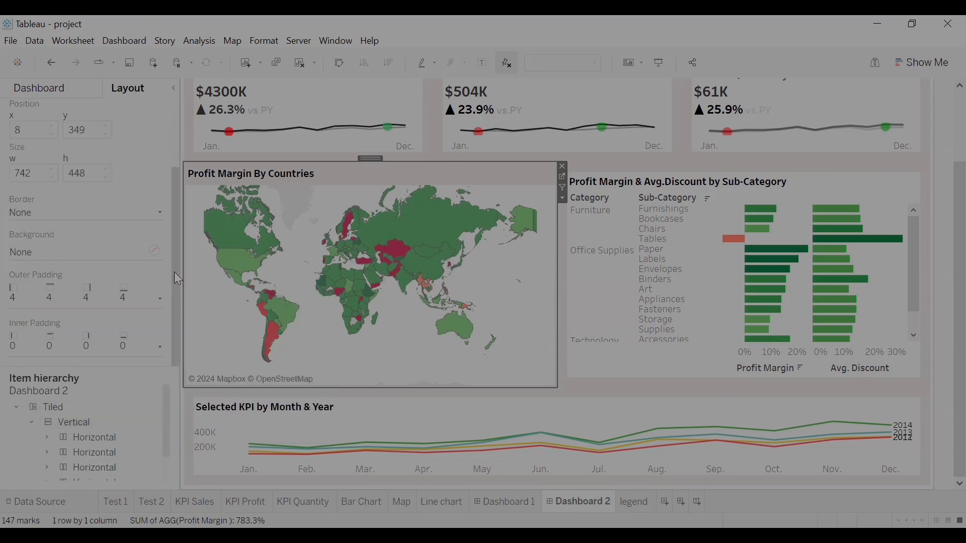
{"action": "left_click", "coordinate": [83, 469]}
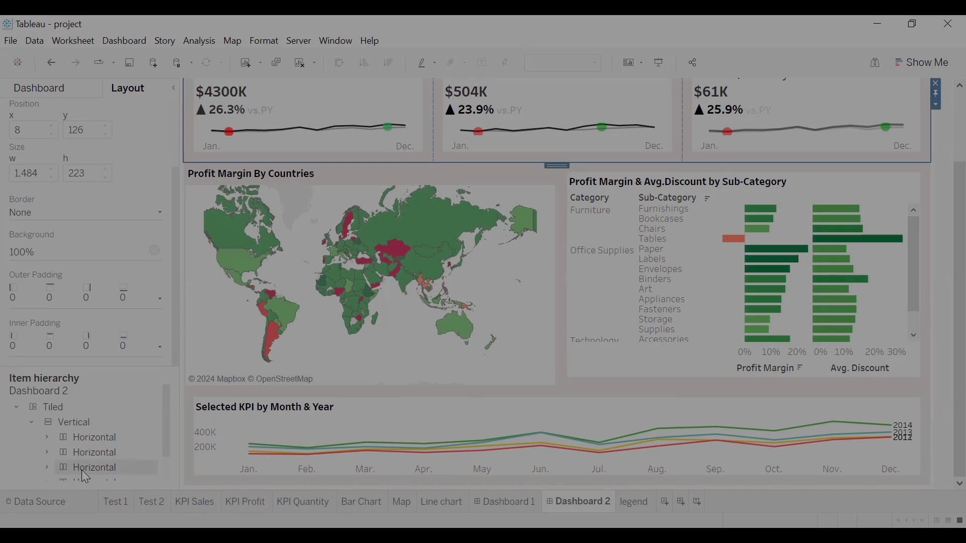
{"action": "left_click", "coordinate": [86, 475]}
{"action": "left_click", "coordinate": [52, 249]}
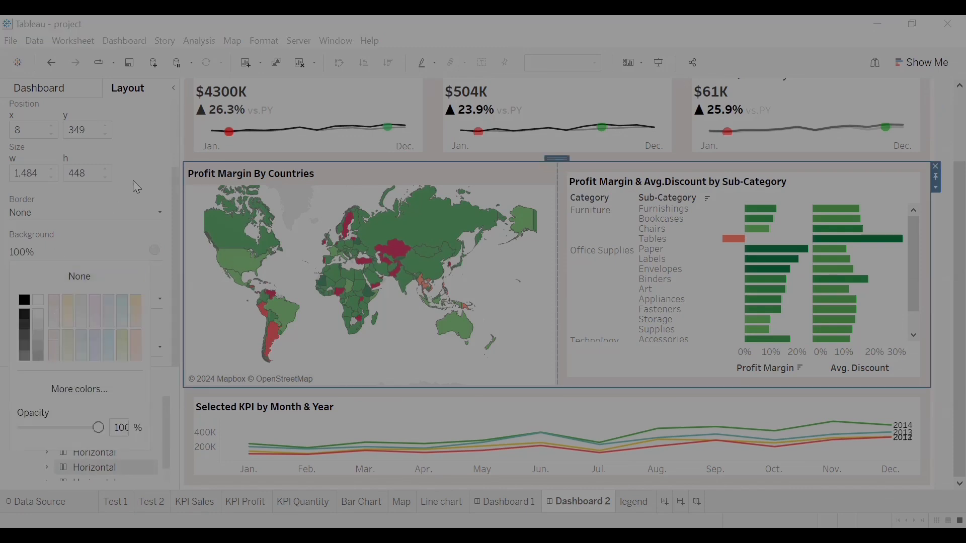
{"action": "left_click", "coordinate": [125, 278]}
{"action": "left_click", "coordinate": [300, 206]}
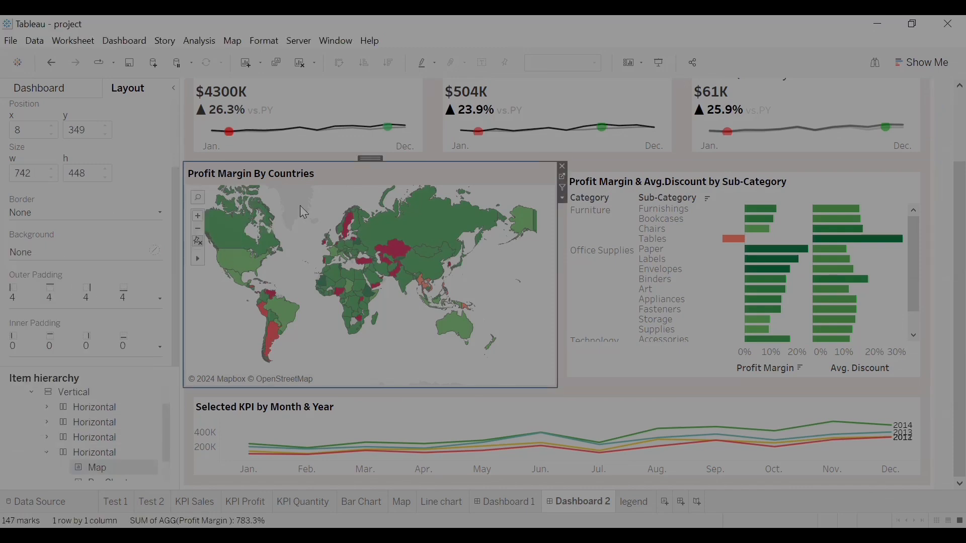
{"action": "left_click", "coordinate": [82, 262]}
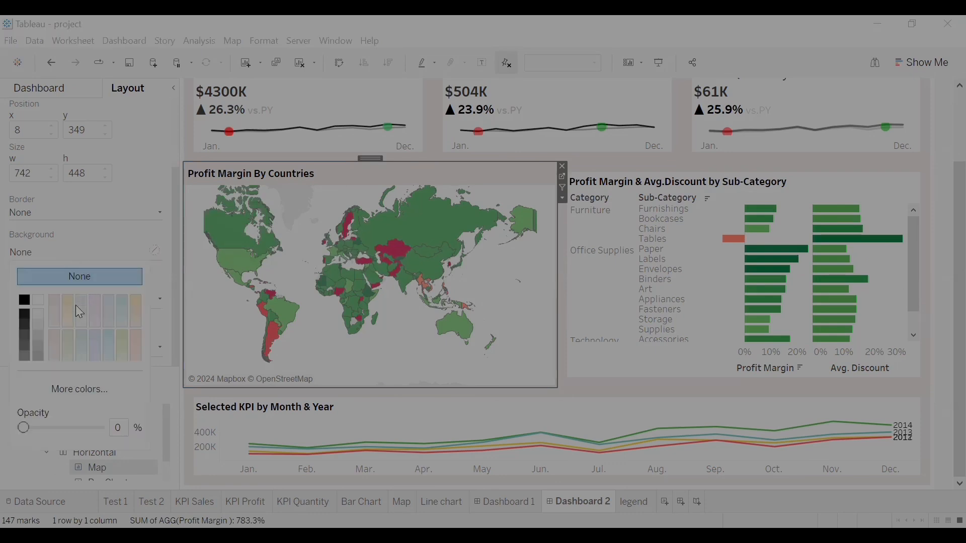
{"action": "left_click", "coordinate": [40, 308]}
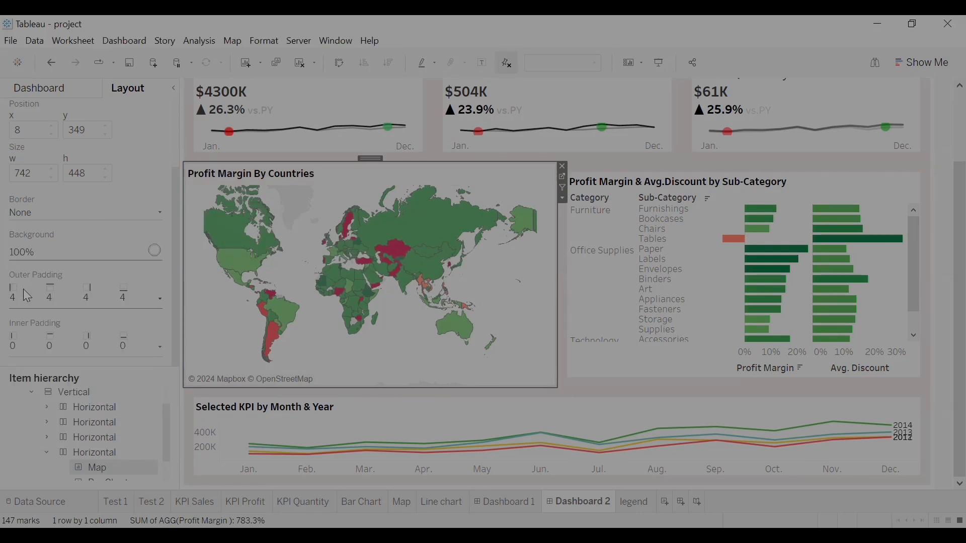
- Set the map's outer padding to 20 on all sides, matching the bar chart beside it
{"action": "left_click", "coordinate": [24, 290]}
{"action": "left_click", "coordinate": [68, 335]}
{"action": "left_click", "coordinate": [68, 335]}
{"action": "left_click", "coordinate": [68, 336]}
{"action": "left_click", "coordinate": [68, 335]}
{"action": "left_click", "coordinate": [69, 335]}
{"action": "left_click", "coordinate": [69, 335]}
{"action": "left_click", "coordinate": [68, 336]}
{"action": "left_click", "coordinate": [69, 337]}
{"action": "left_click", "coordinate": [69, 336]}
{"action": "left_click", "coordinate": [69, 336]}
{"action": "left_click", "coordinate": [69, 336]}
{"action": "left_click", "coordinate": [69, 336]}
{"action": "left_click", "coordinate": [69, 337]}
{"action": "left_click", "coordinate": [69, 336]}
{"action": "left_click", "coordinate": [69, 336]}
{"action": "left_click", "coordinate": [69, 336]}
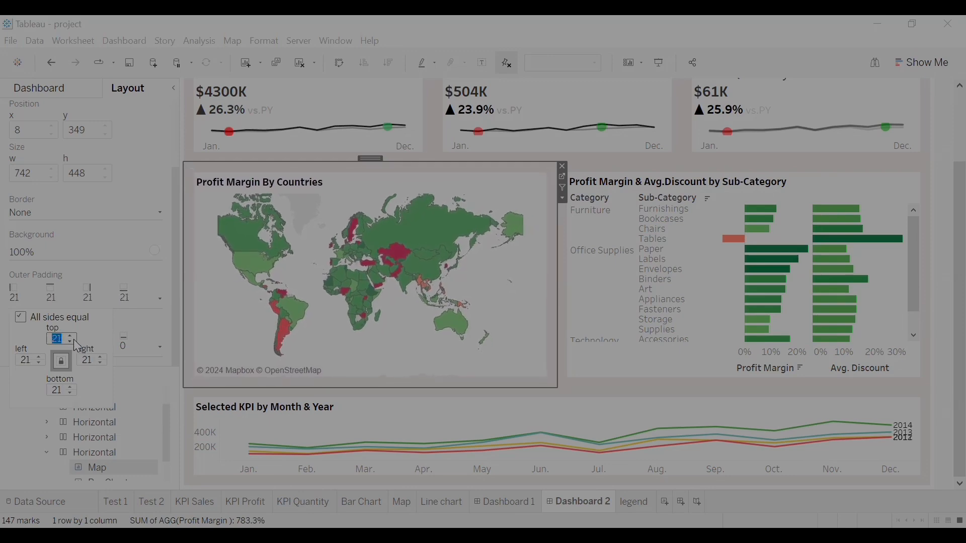
{"action": "left_click", "coordinate": [603, 276]}
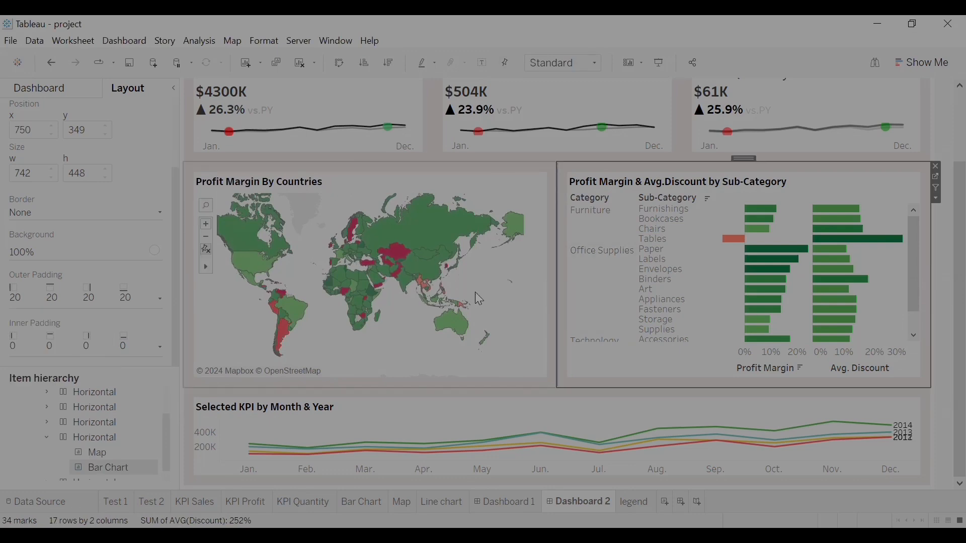
- Remove the Year of Order Date legend, the Profit Margin legend and the Order Date(Year) filter from the header row of Dashboard 2
{"action": "left_click", "coordinate": [503, 166]}
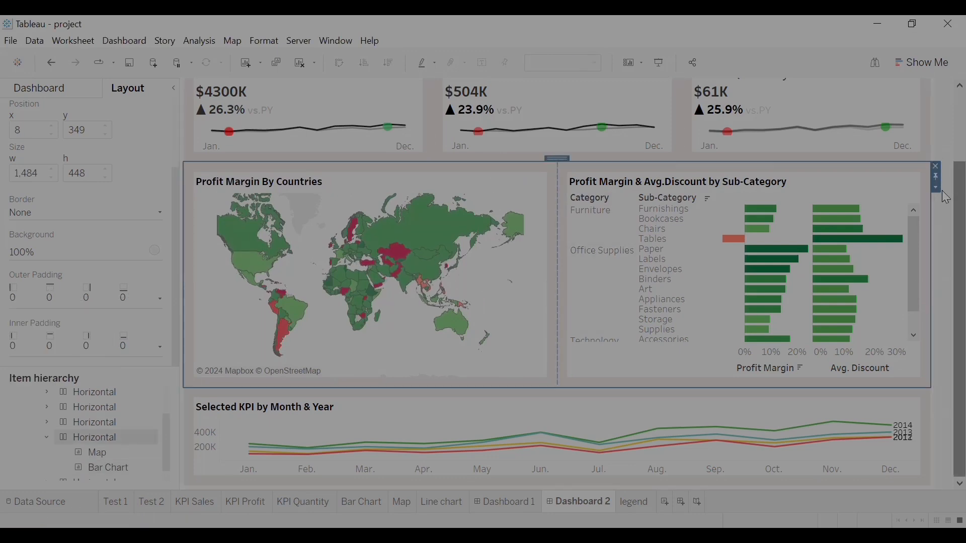
{"action": "scroll", "coordinate": [950, 202], "scroll_direction": "up", "scroll_amount": 3}
{"action": "left_click", "coordinate": [827, 101]}
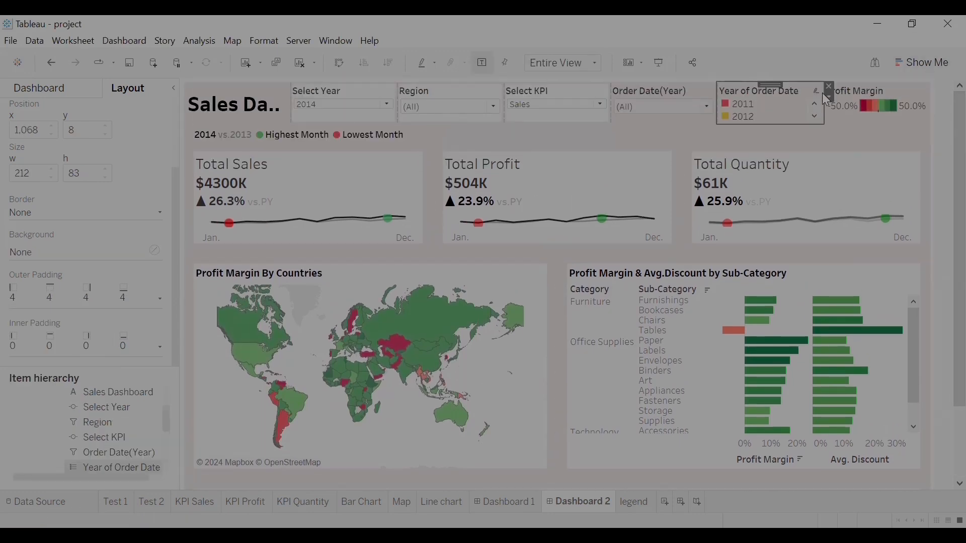
{"action": "left_click", "coordinate": [830, 87]}
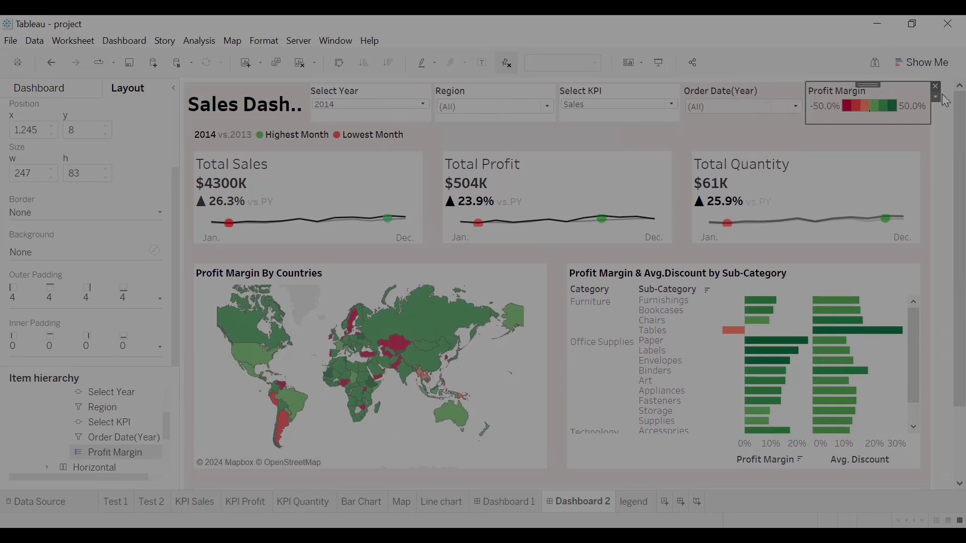
{"action": "left_click", "coordinate": [936, 86]}
{"action": "left_click", "coordinate": [936, 86]}
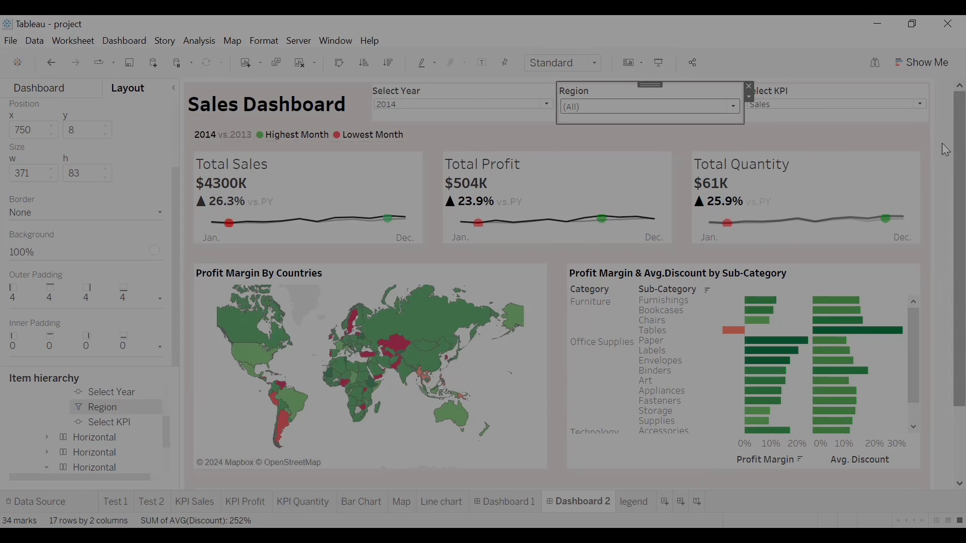
- Review the layout of Dashboard 2, from the header filters and KPI cards down to the monthly KPI line chart
{"action": "scroll", "coordinate": [946, 179], "scroll_direction": "down", "scroll_amount": 1}
{"action": "scroll", "coordinate": [946, 204], "scroll_direction": "down", "scroll_amount": 1}
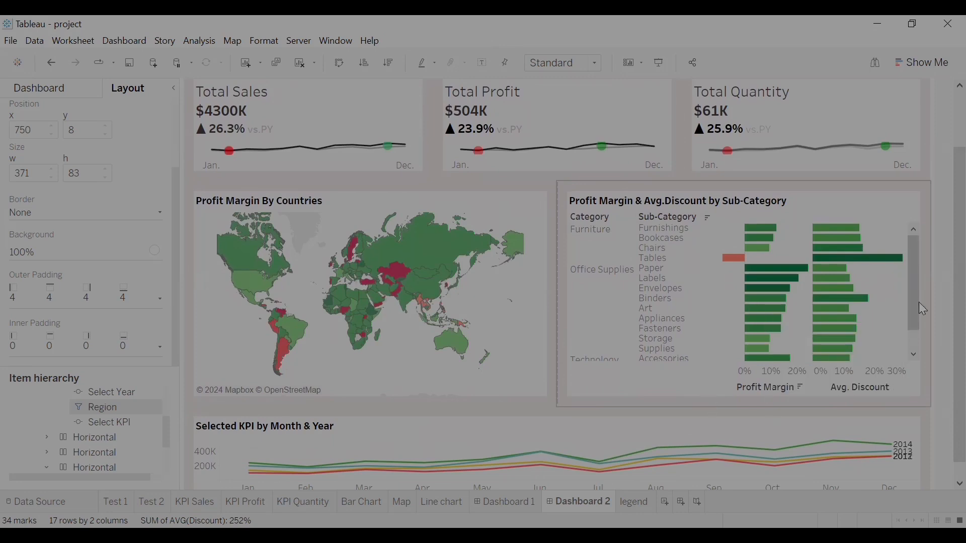
{"action": "scroll", "coordinate": [943, 299], "scroll_direction": "down", "scroll_amount": 1}
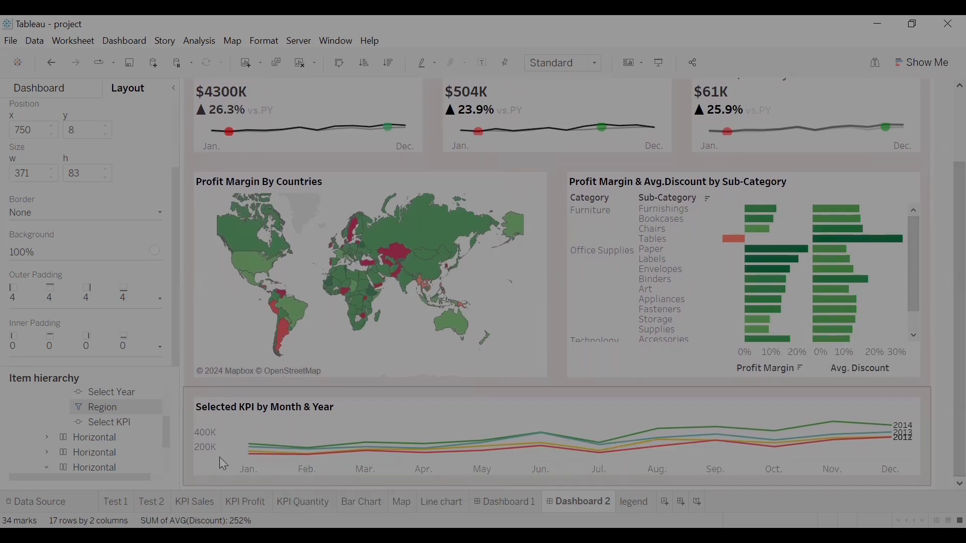
{"action": "scroll", "coordinate": [945, 302], "scroll_direction": "up", "scroll_amount": 4}
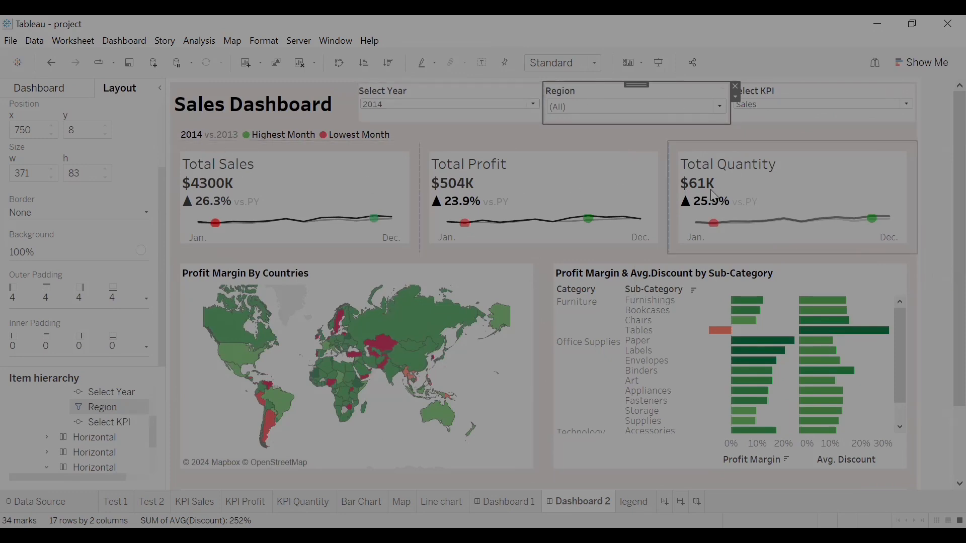
{"action": "scroll", "coordinate": [946, 202], "scroll_direction": "down", "scroll_amount": 3}
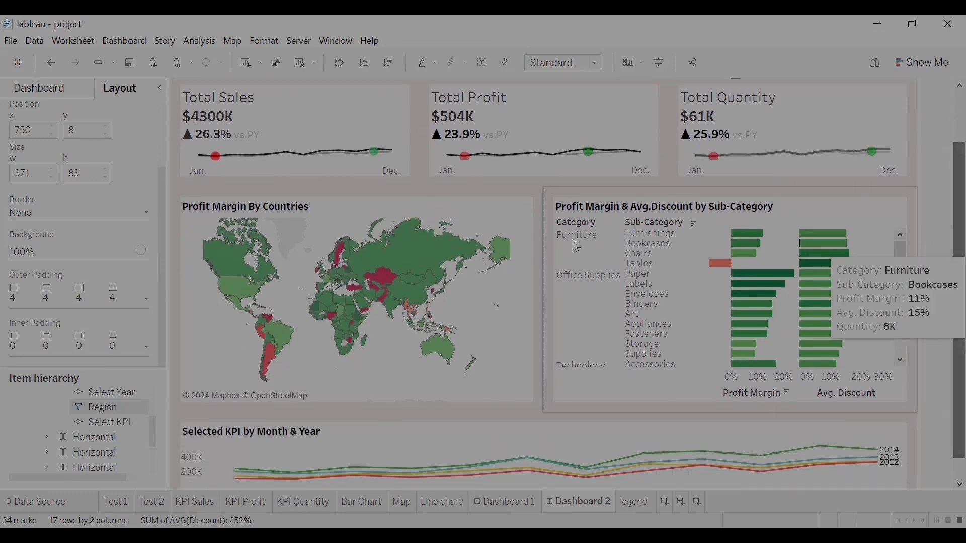
{"action": "scroll", "coordinate": [946, 302], "scroll_direction": "down", "scroll_amount": 1}
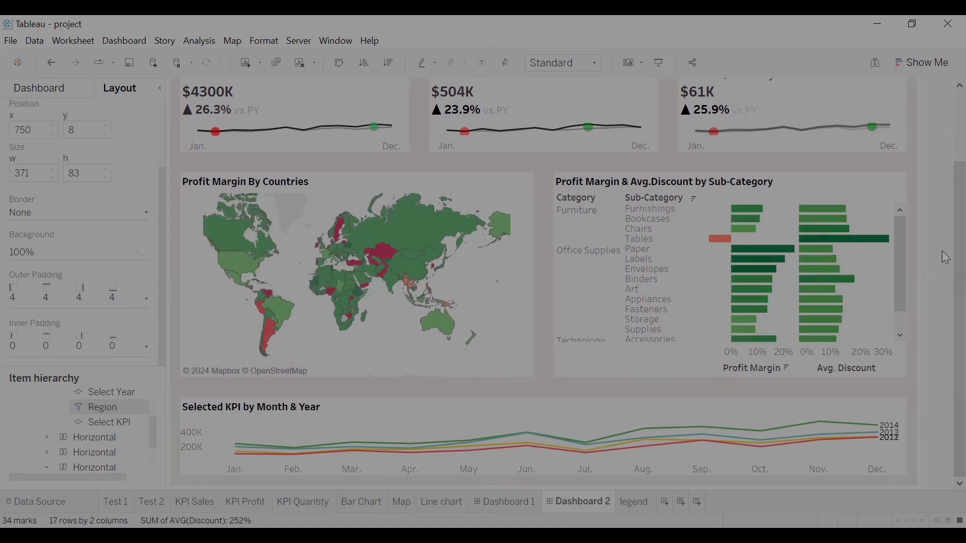
{"action": "scroll", "coordinate": [946, 261], "scroll_direction": "up", "scroll_amount": 4}
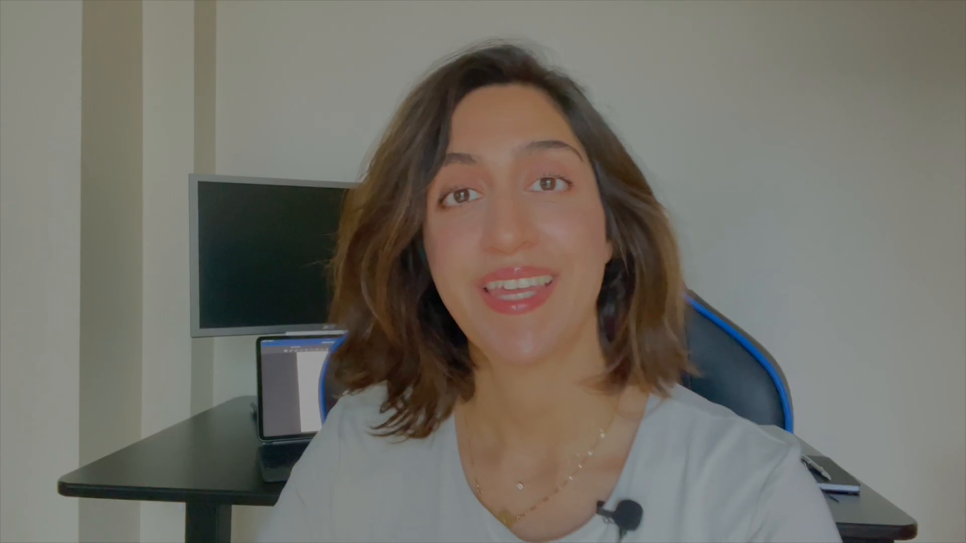